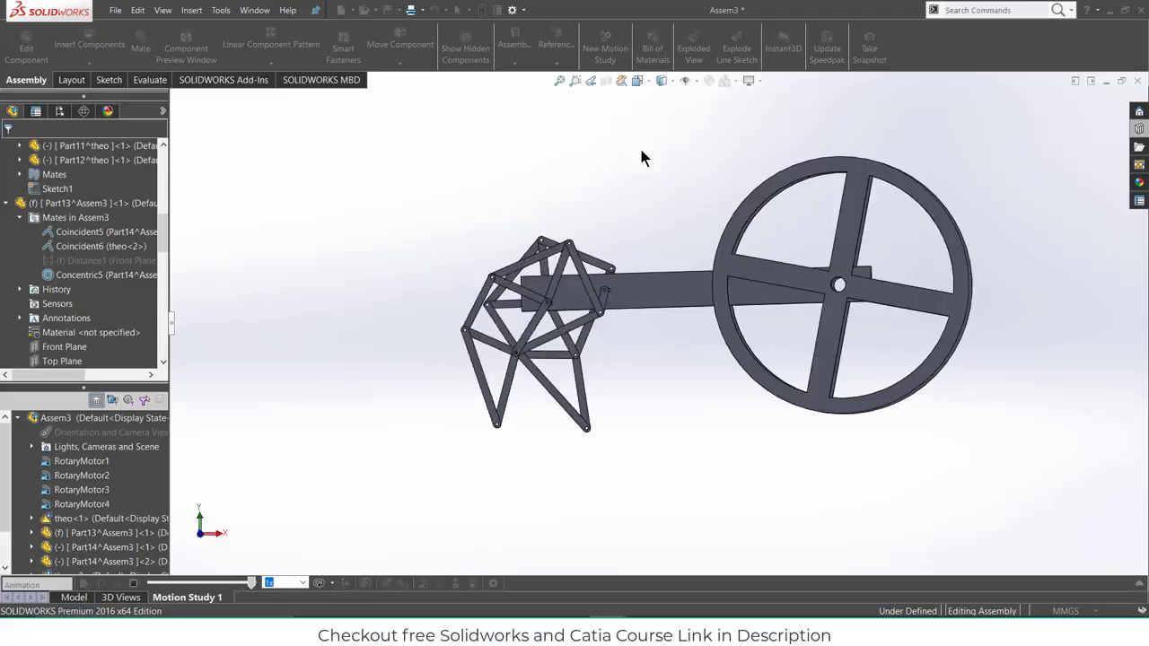
# - Check the leg proportions image, and insert a new part in the assembly with its sketch on the Front Plane, viewed face-on
pyautogui.hotkey('alt', 'Tab')
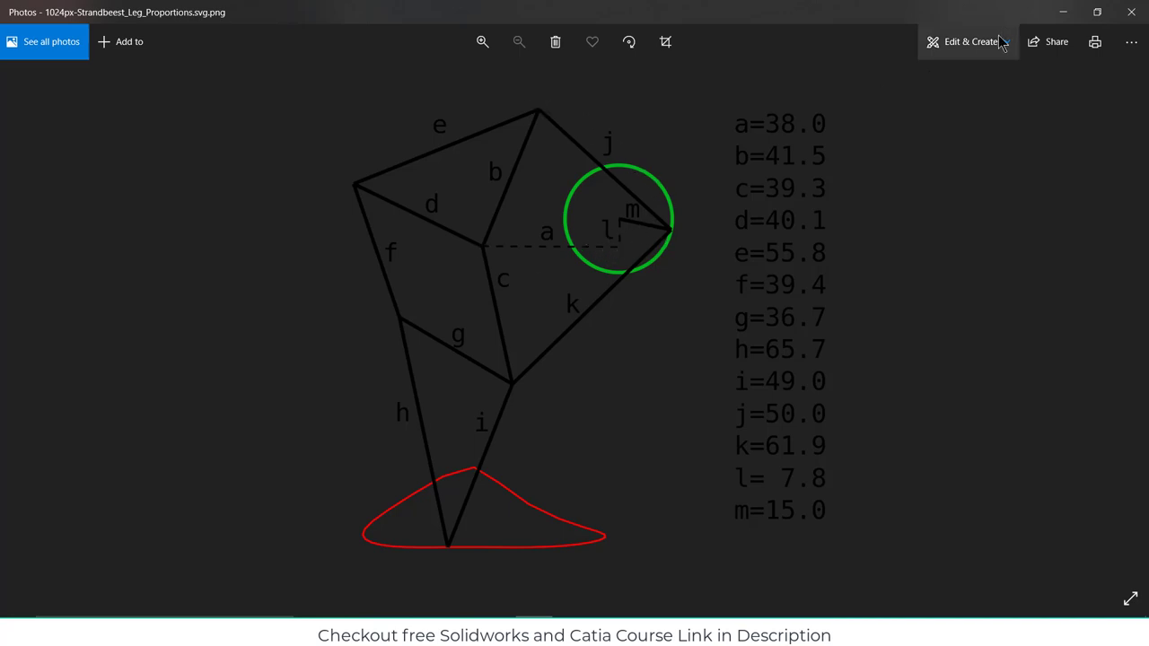
pyautogui.click(1062, 11)
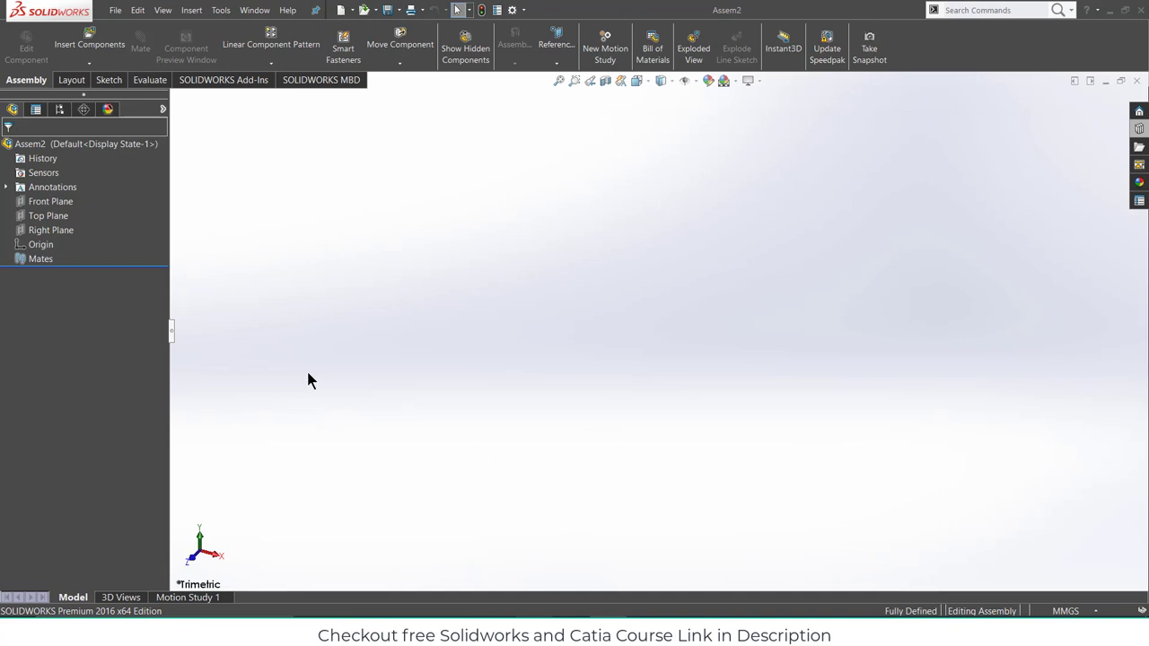
pyautogui.click(91, 69)
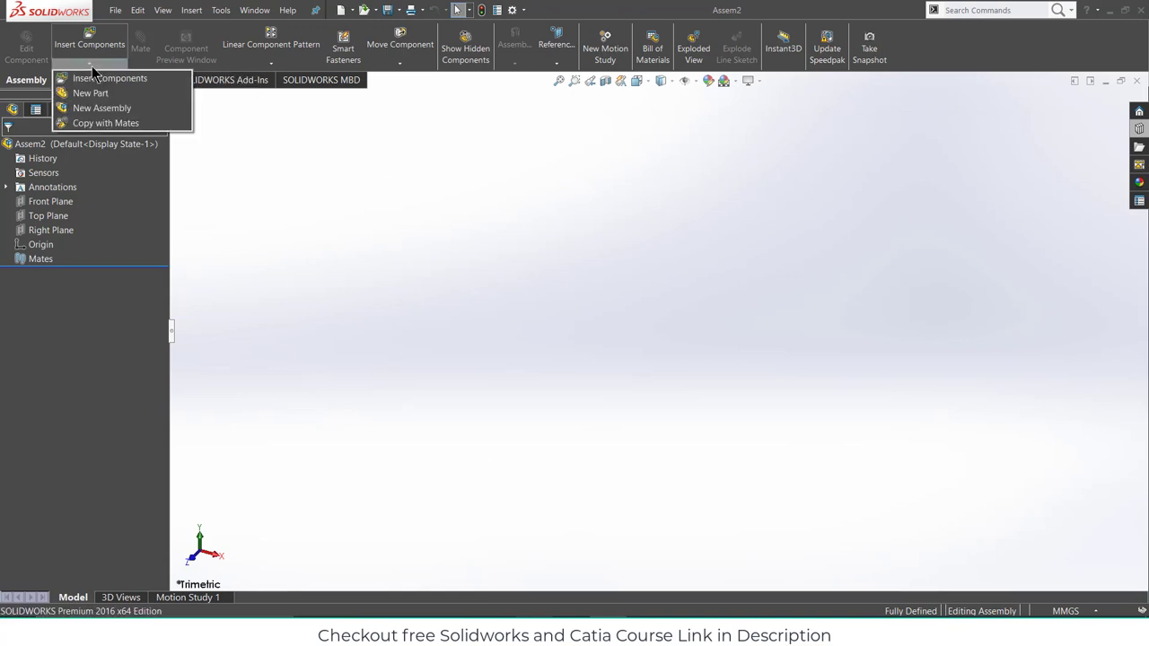
pyautogui.click(91, 93)
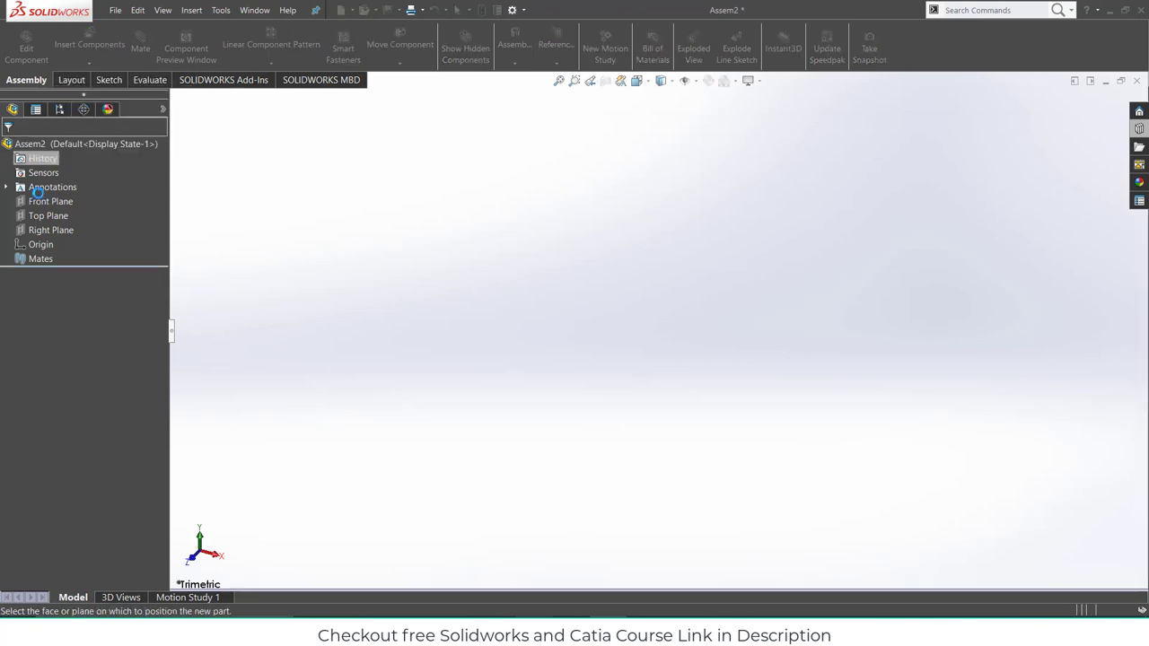
pyautogui.click(51, 201)
pyautogui.click(485, 285)
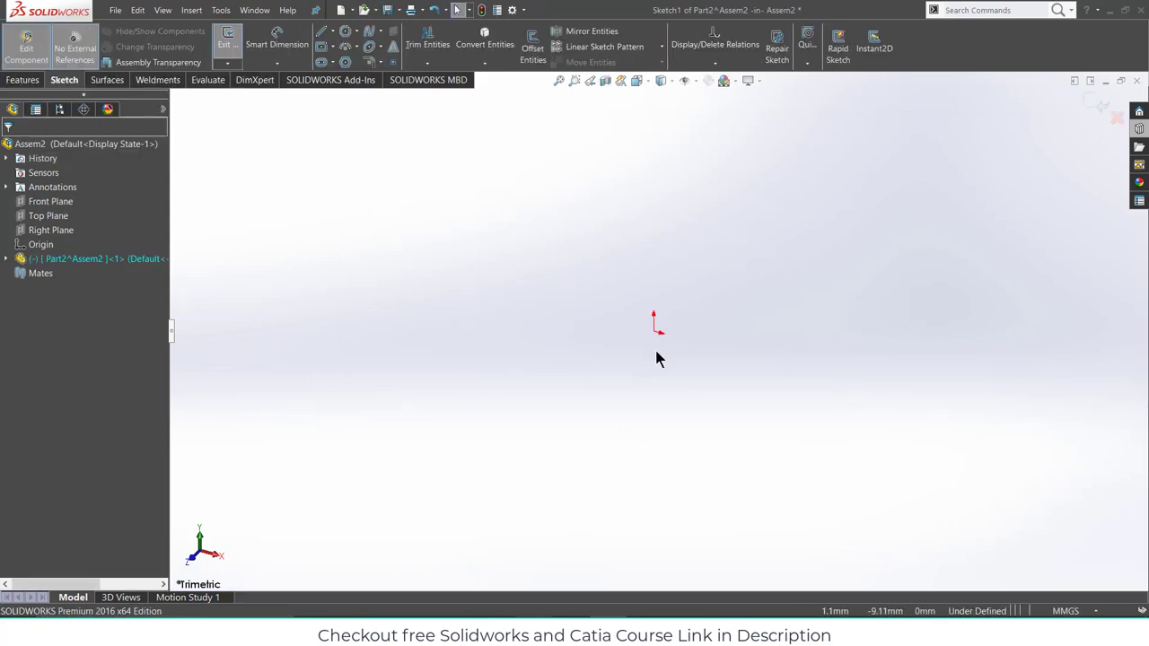
pyautogui.hotkey('ctrl', '8')
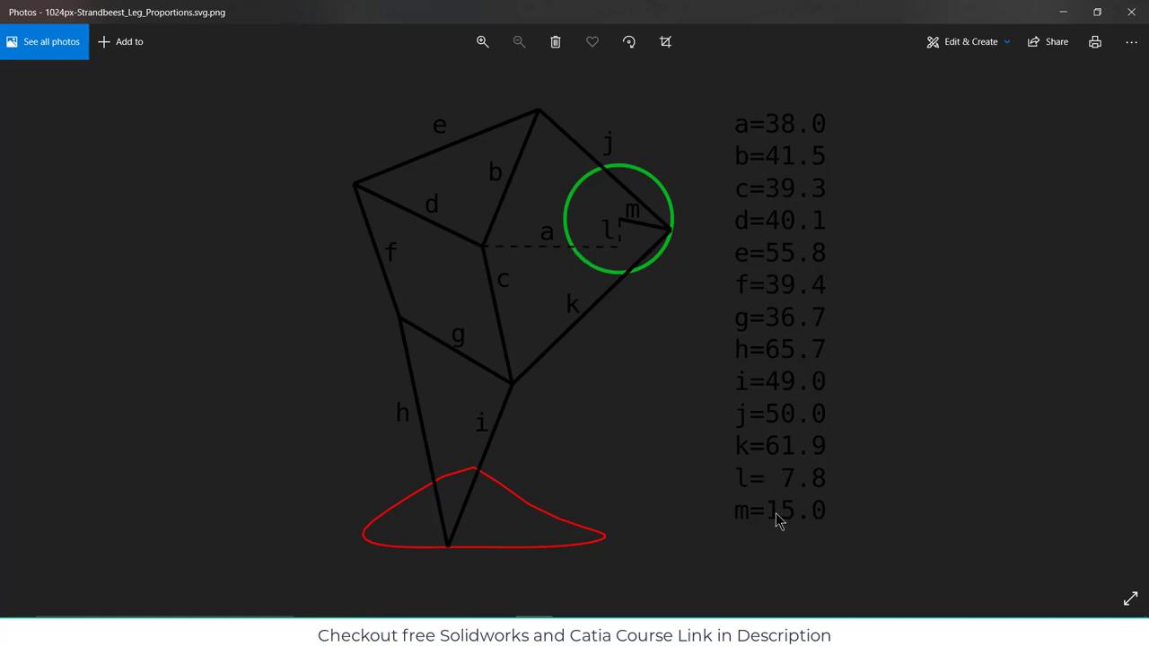
# - Sketch a horizontal straight slot from the origin, about 84 mm between centres and about 37 mm wide
pyautogui.click(1063, 11)
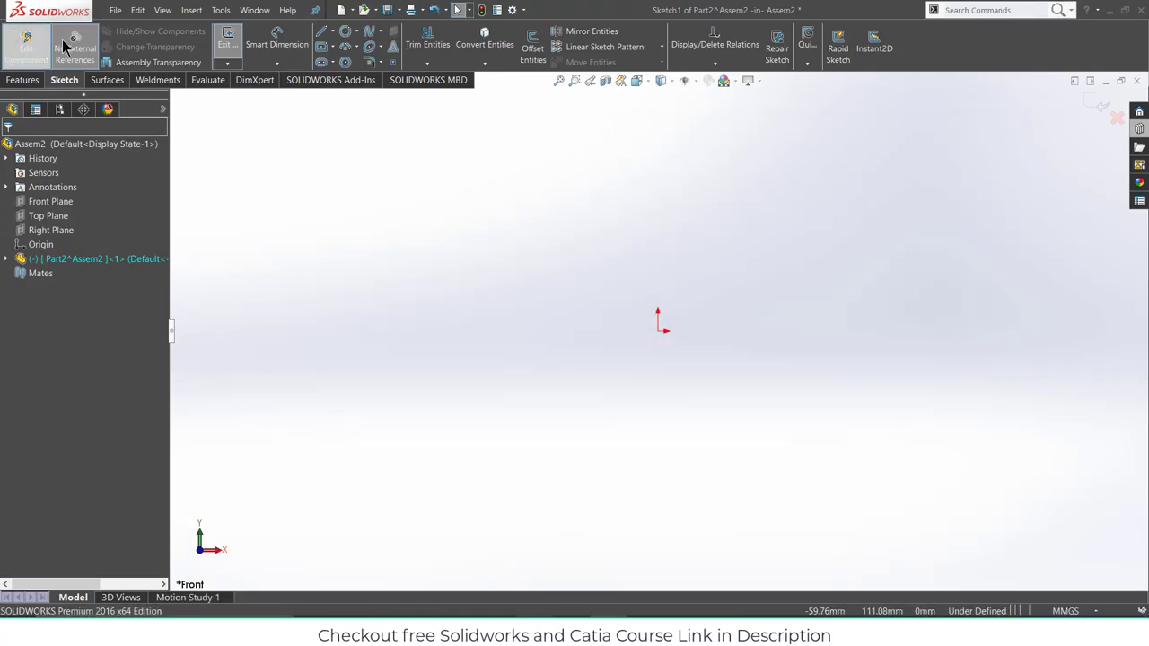
pyautogui.click(320, 62)
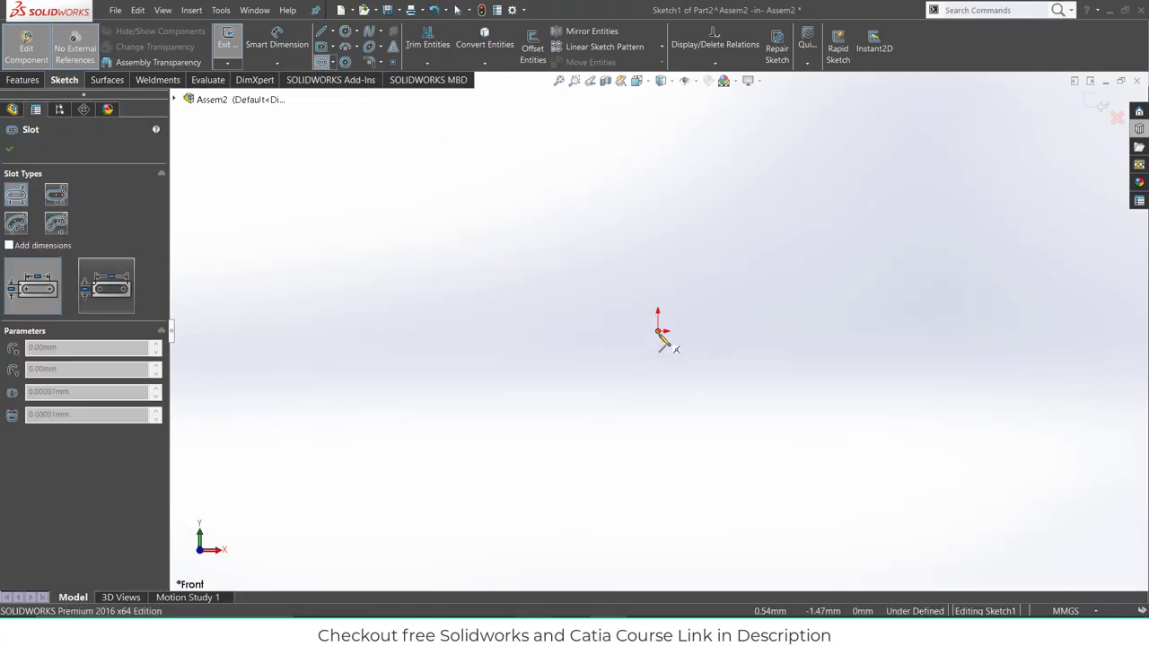
pyautogui.click(658, 331)
pyautogui.click(847, 331)
pyautogui.click(846, 291)
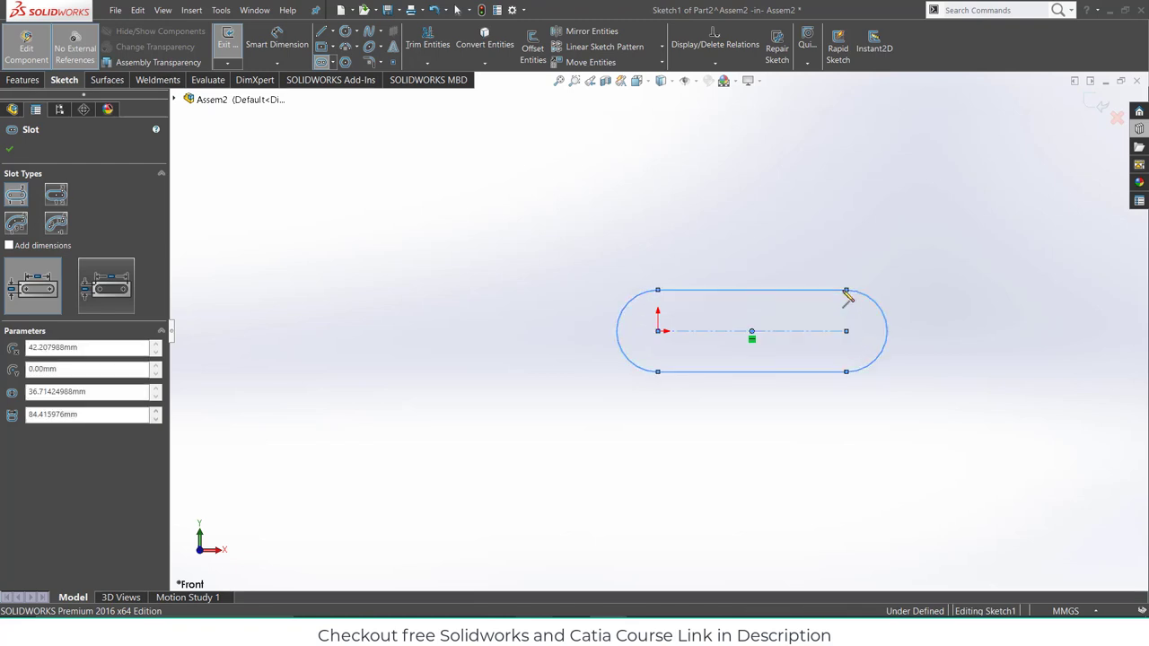
# - Dimension the slot's centre-to-centre length as 15 mm
pyautogui.click(272, 42)
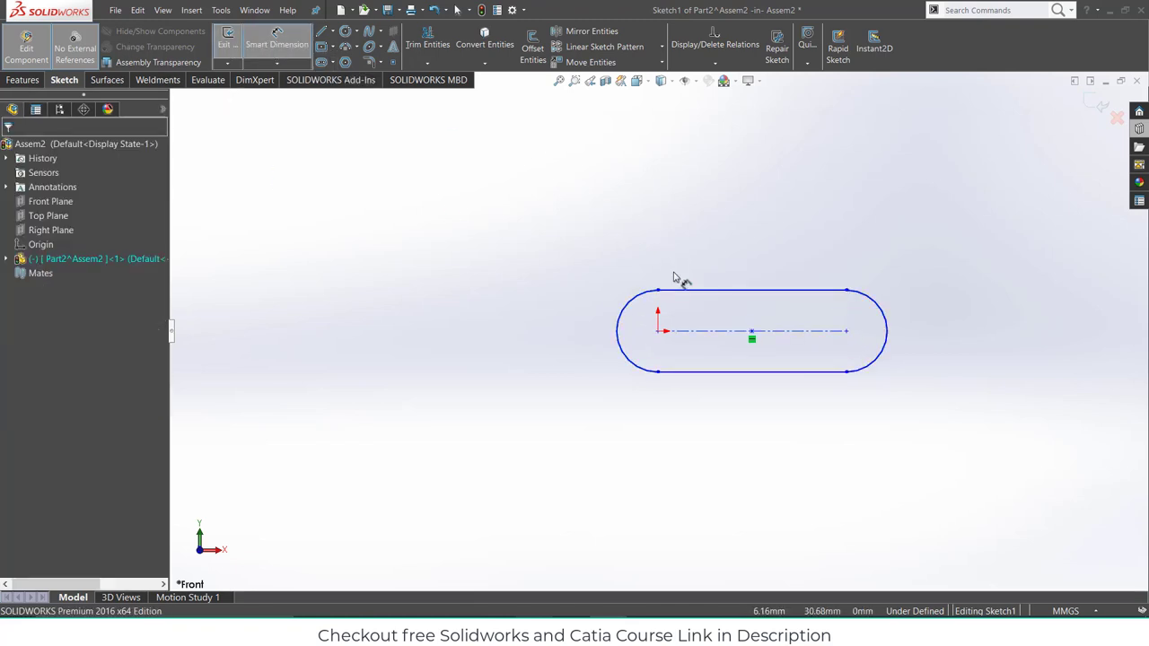
pyautogui.click(709, 332)
pyautogui.click(720, 224)
pyautogui.write('15')
pyautogui.press('Return')
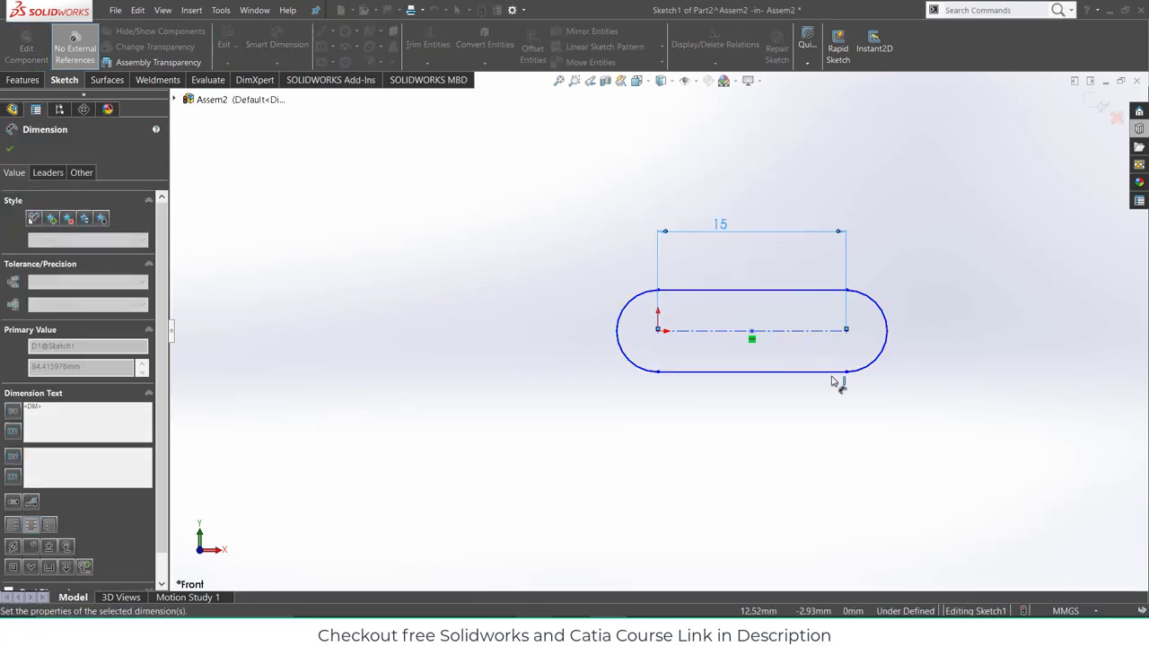
# - Dimension the slot's width between its two straight edges as 5 mm
pyautogui.click(815, 292)
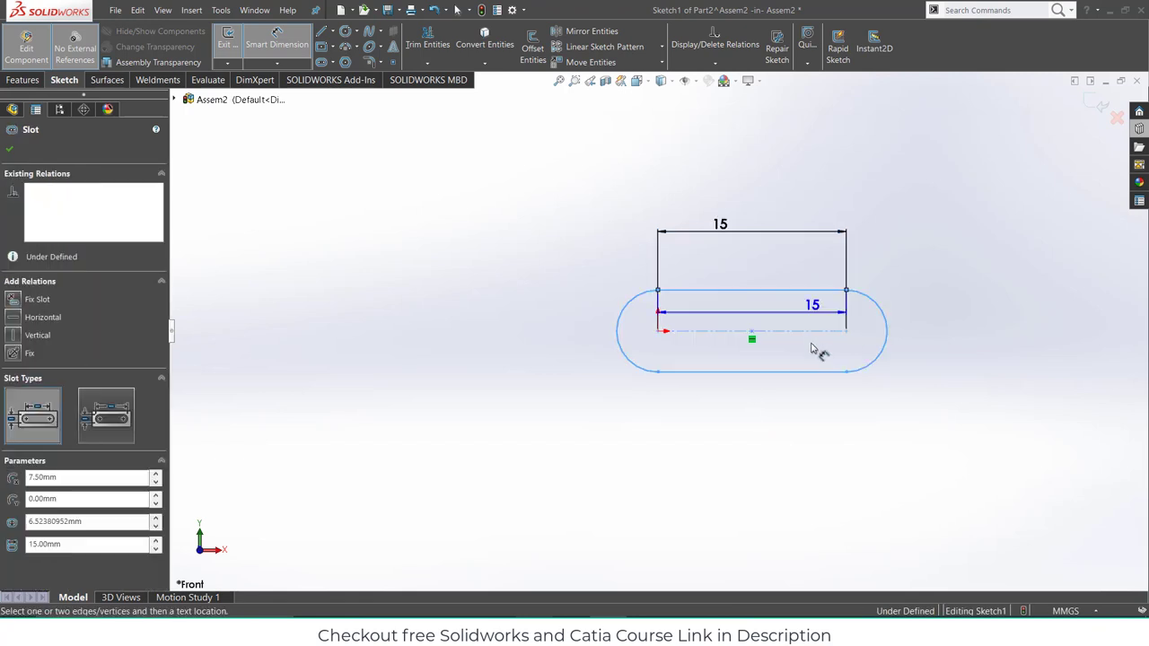
pyautogui.click(842, 370)
pyautogui.click(962, 319)
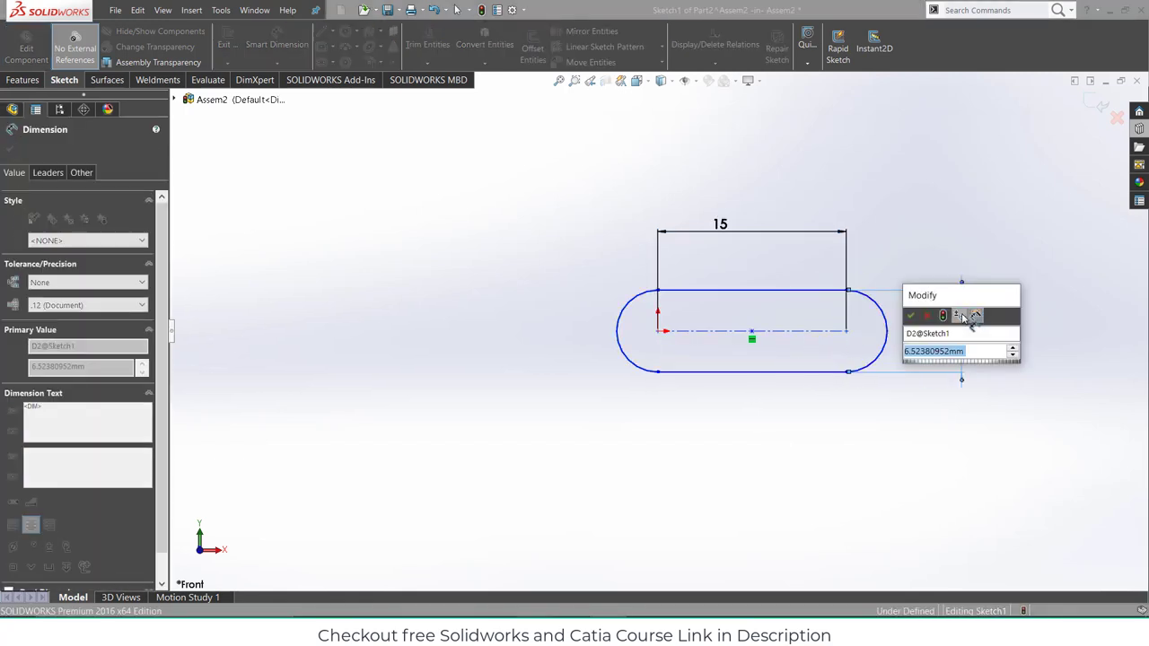
pyautogui.write('5')
pyautogui.press('Return')
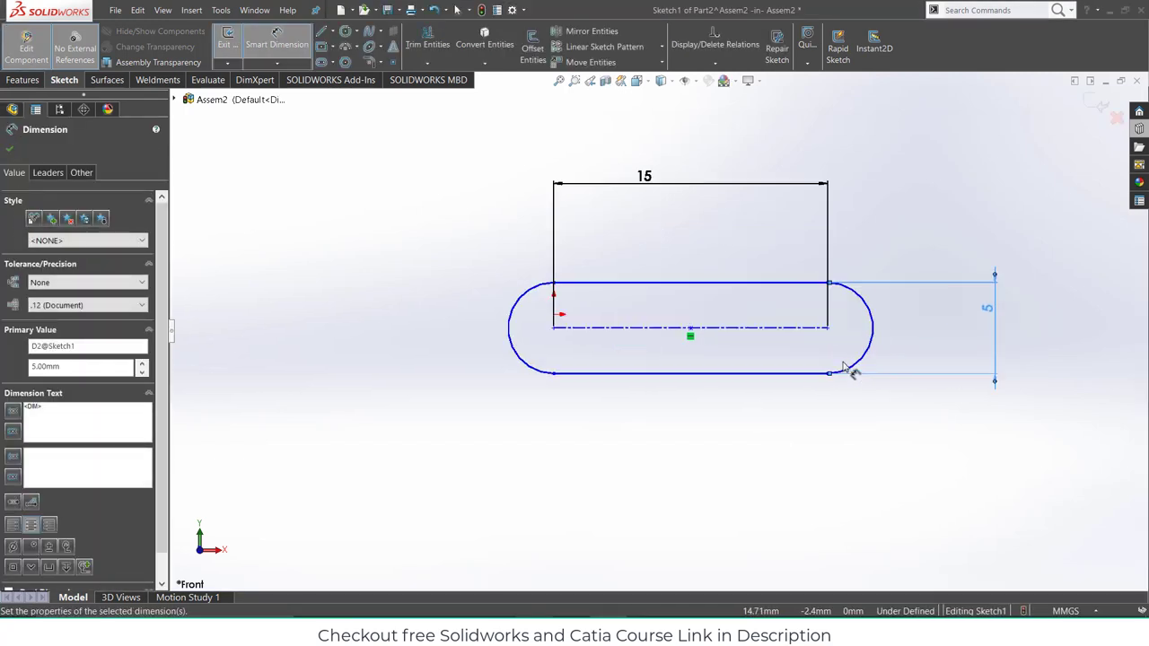
# - Align the slot's centreline with the origin using a 0 mm dimension between them
pyautogui.scroll(-1, 843, 363)
pyautogui.click(485, 304)
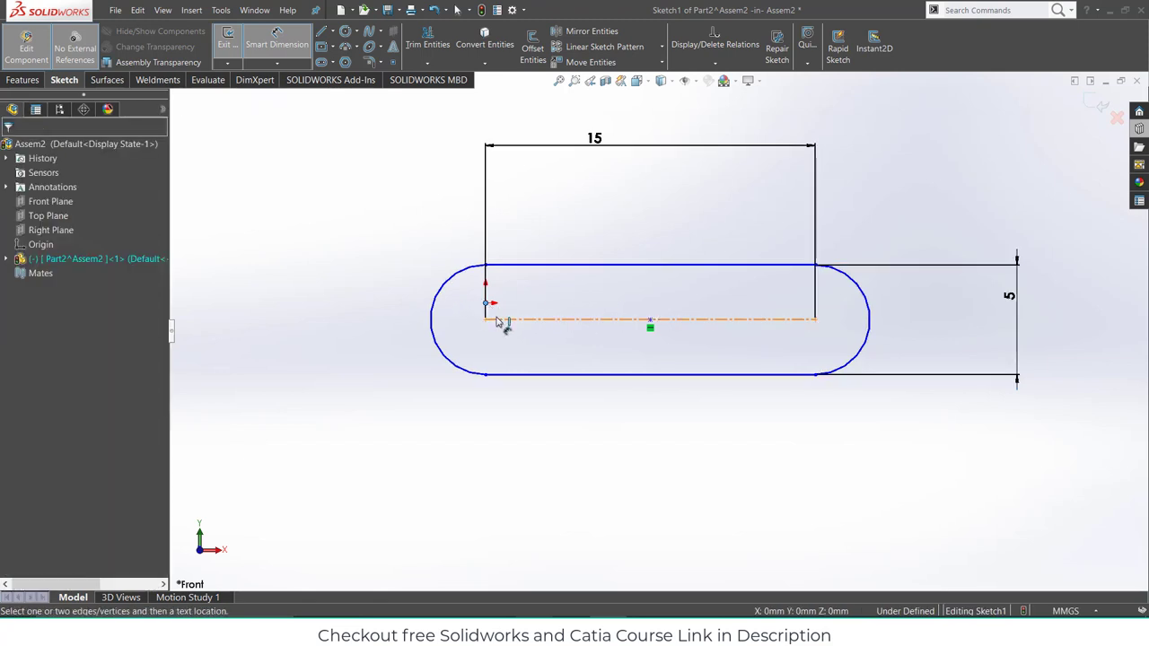
pyautogui.click(497, 320)
pyautogui.click(311, 288)
pyautogui.write('0.00mm')
pyautogui.press('Return')
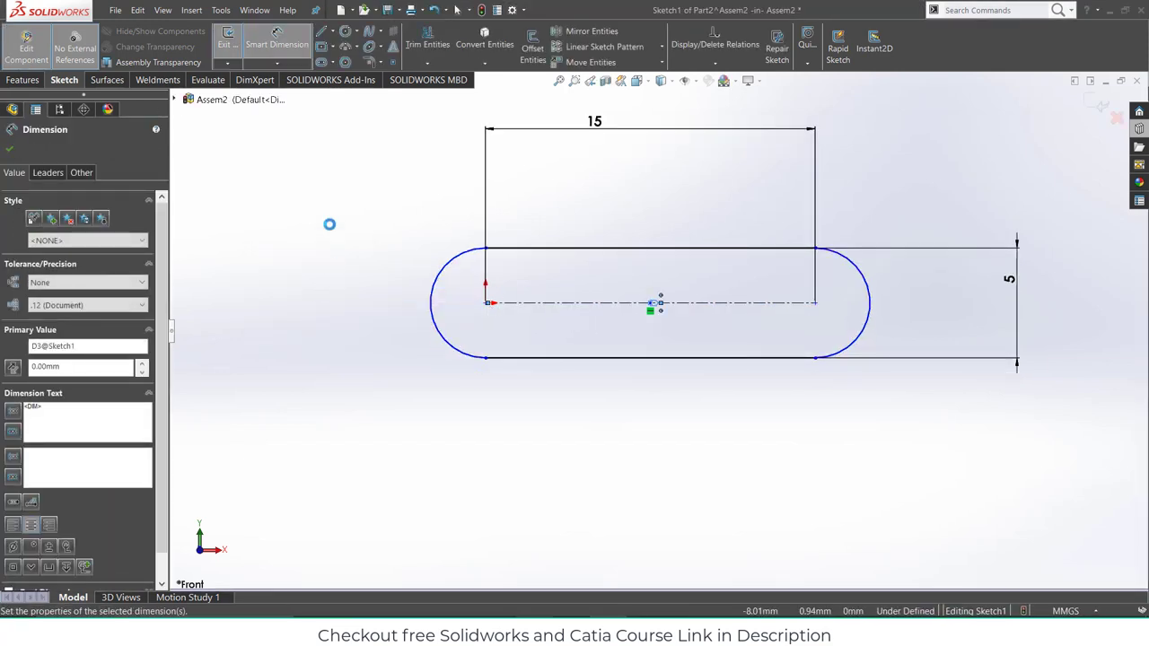
# - Draw circles about 1.5 mm and 2.5 mm in diameter at the slot's left and right arc centres
pyautogui.click(345, 32)
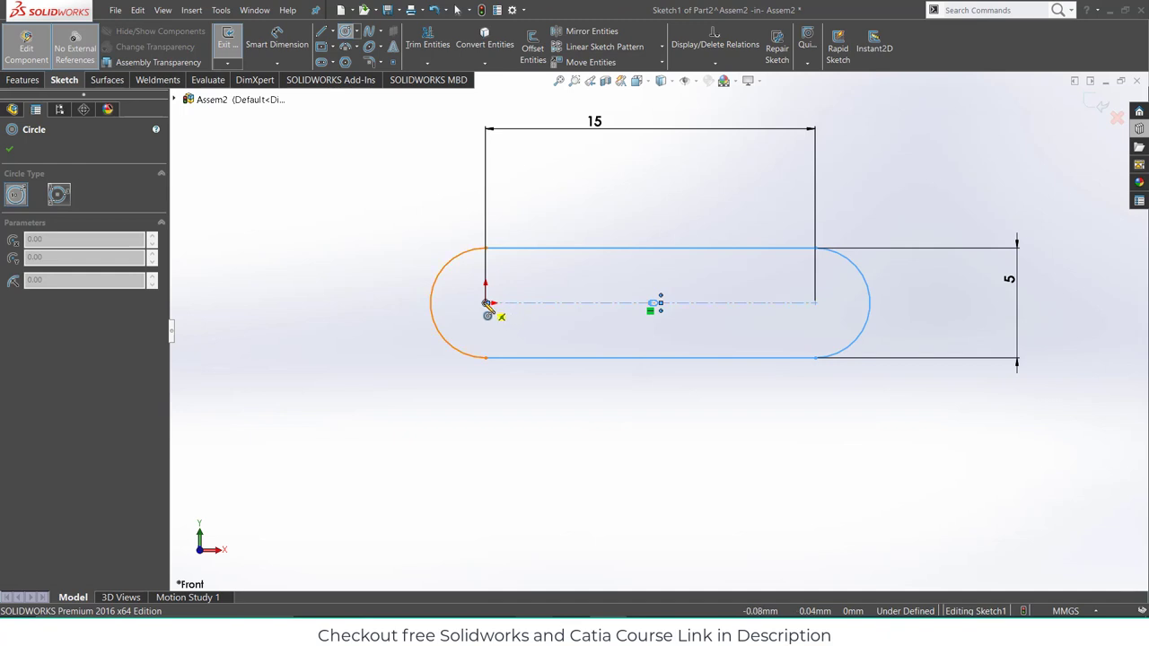
pyautogui.click(486, 303)
pyautogui.click(497, 314)
pyautogui.click(815, 303)
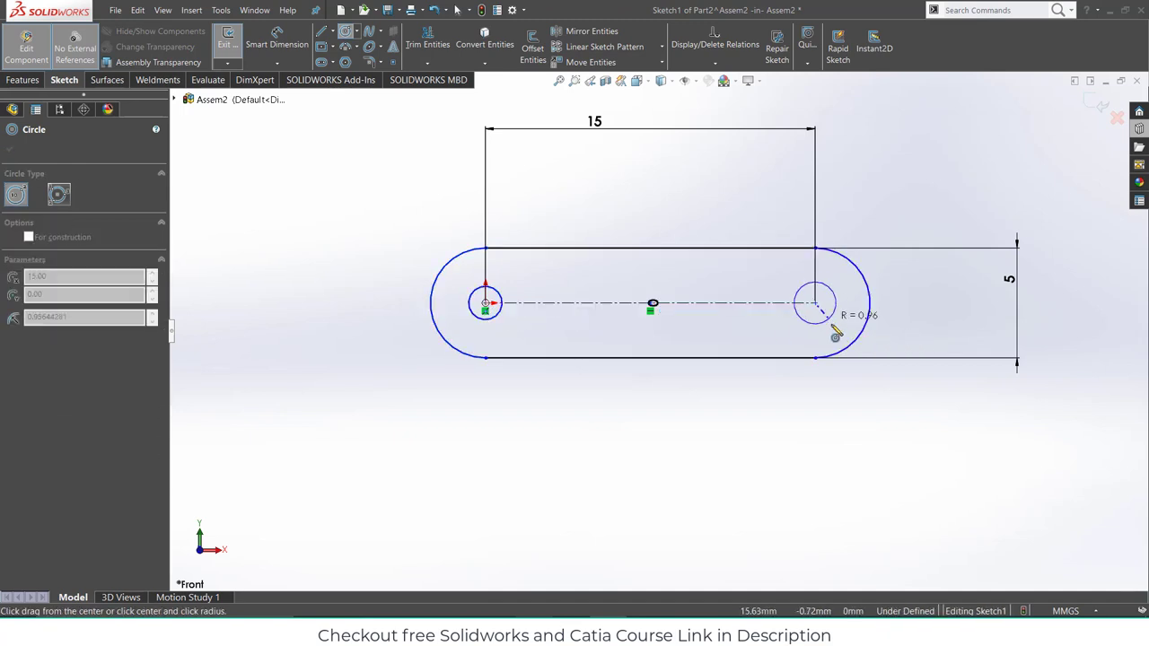
pyautogui.click(833, 323)
# - Dimension both hole circles in the slot with a diameter of 2 mm
pyautogui.click(269, 41)
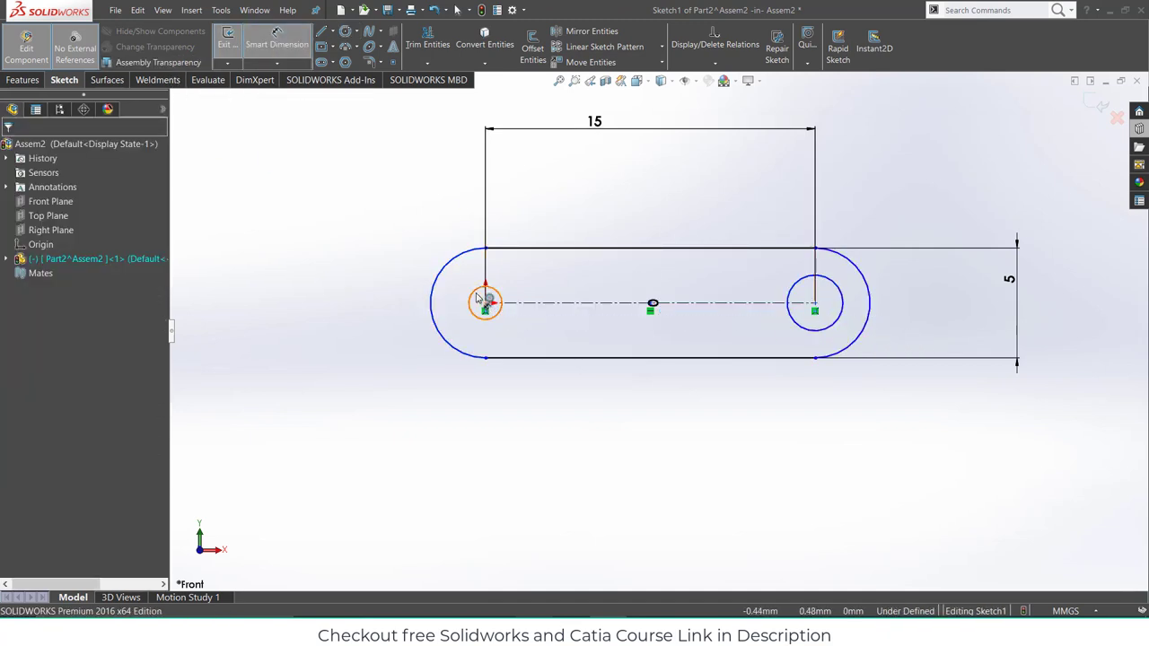
pyautogui.click(479, 298)
pyautogui.click(319, 232)
pyautogui.write('2')
pyautogui.press('Return')
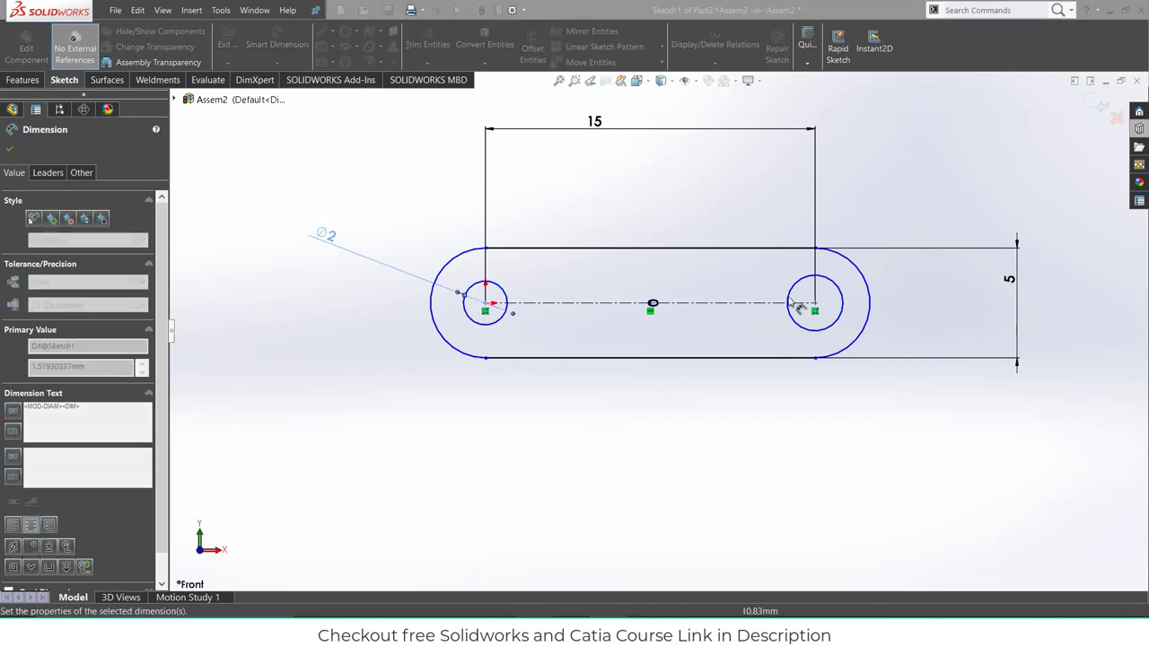
pyautogui.click(791, 303)
pyautogui.click(947, 302)
pyautogui.write('2')
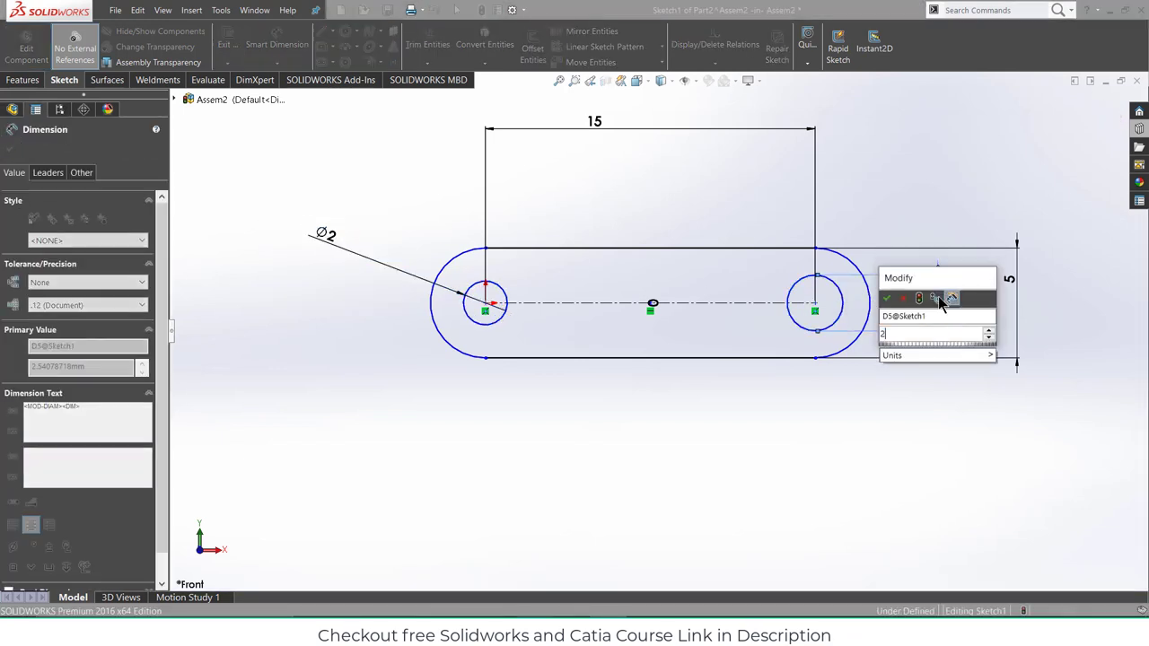
pyautogui.press('Return')
pyautogui.click(851, 260)
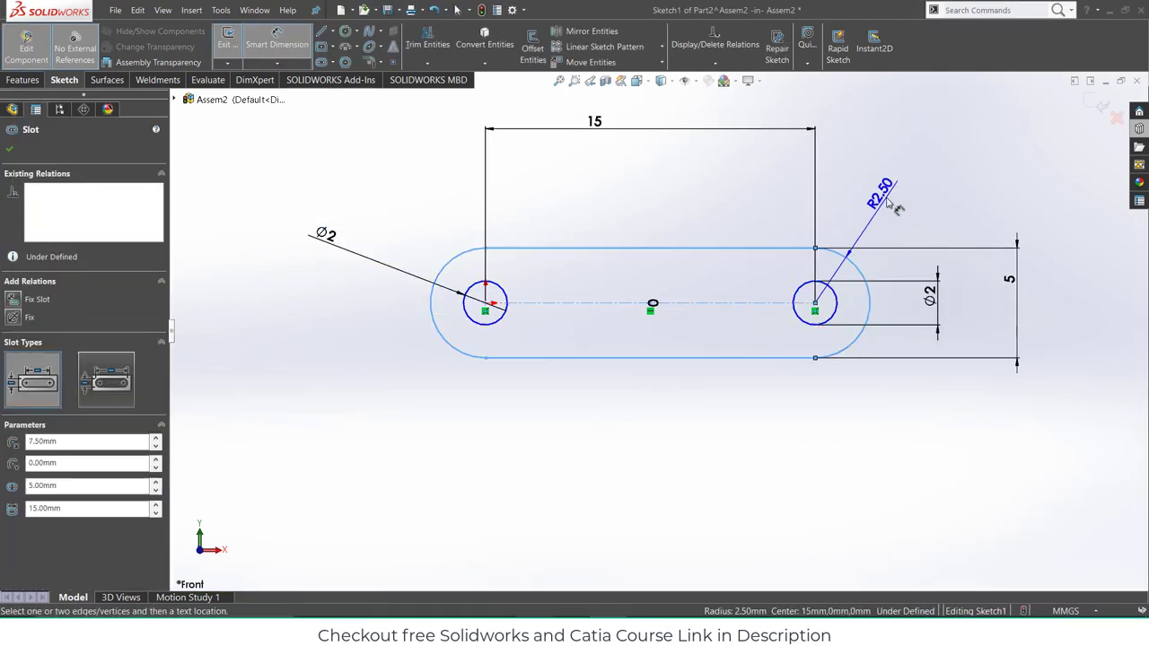
pyautogui.click(888, 205)
pyautogui.click(665, 287)
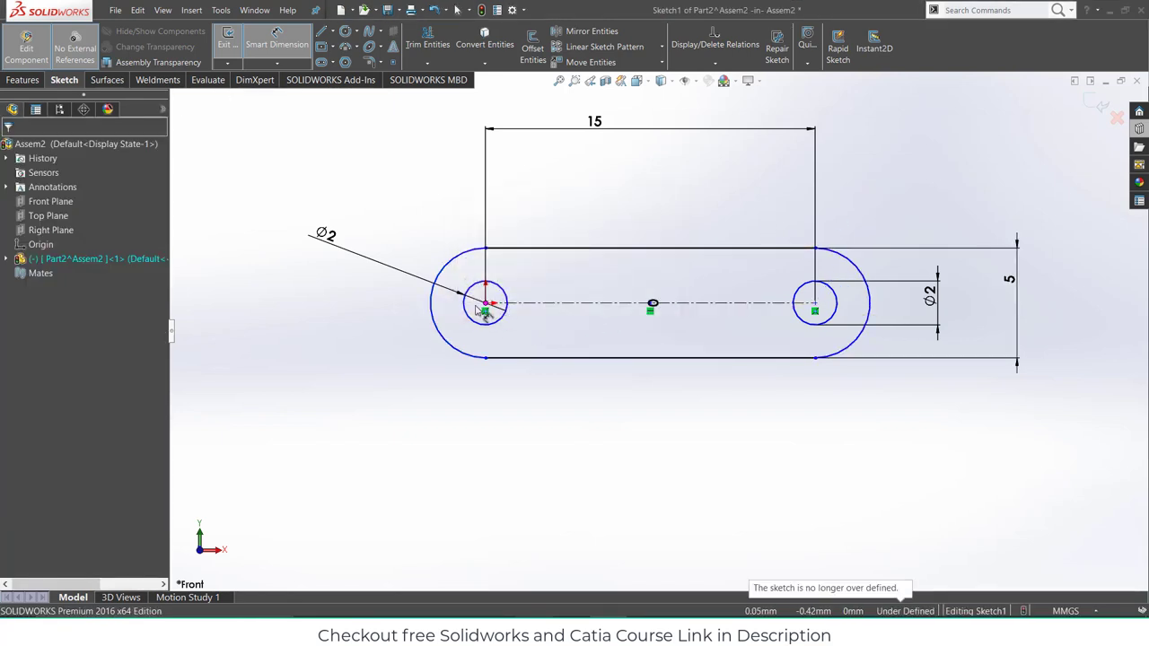
# - Extrude the slot profile with its two holes as a blind boss 2 mm deep
pyautogui.click(23, 80)
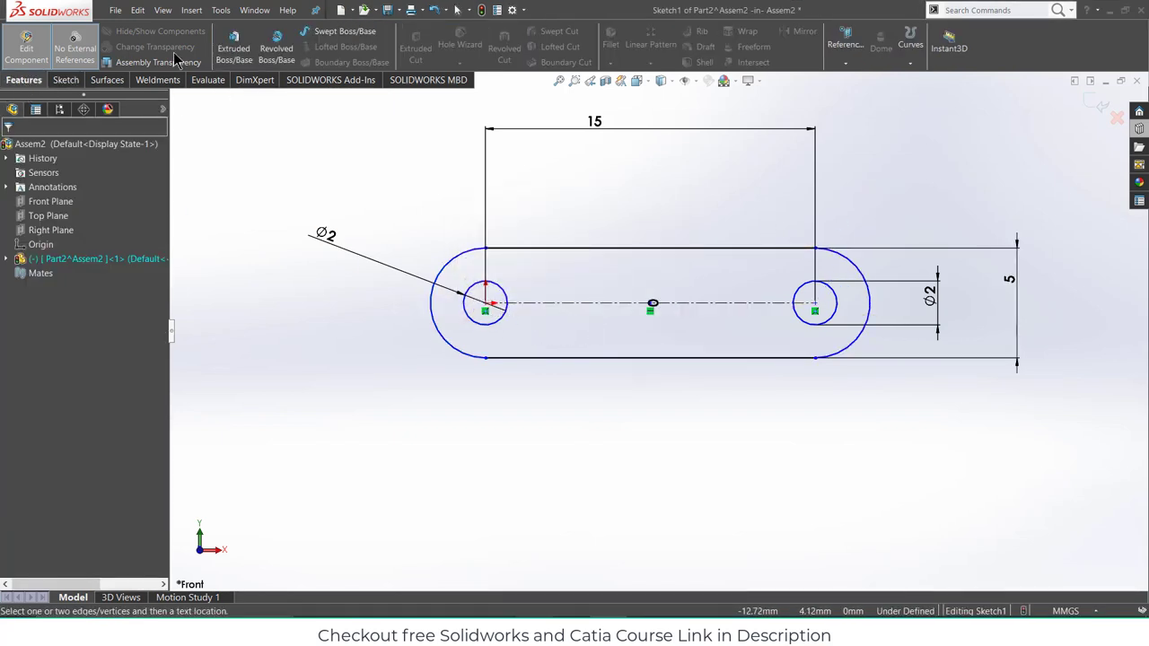
pyautogui.click(235, 45)
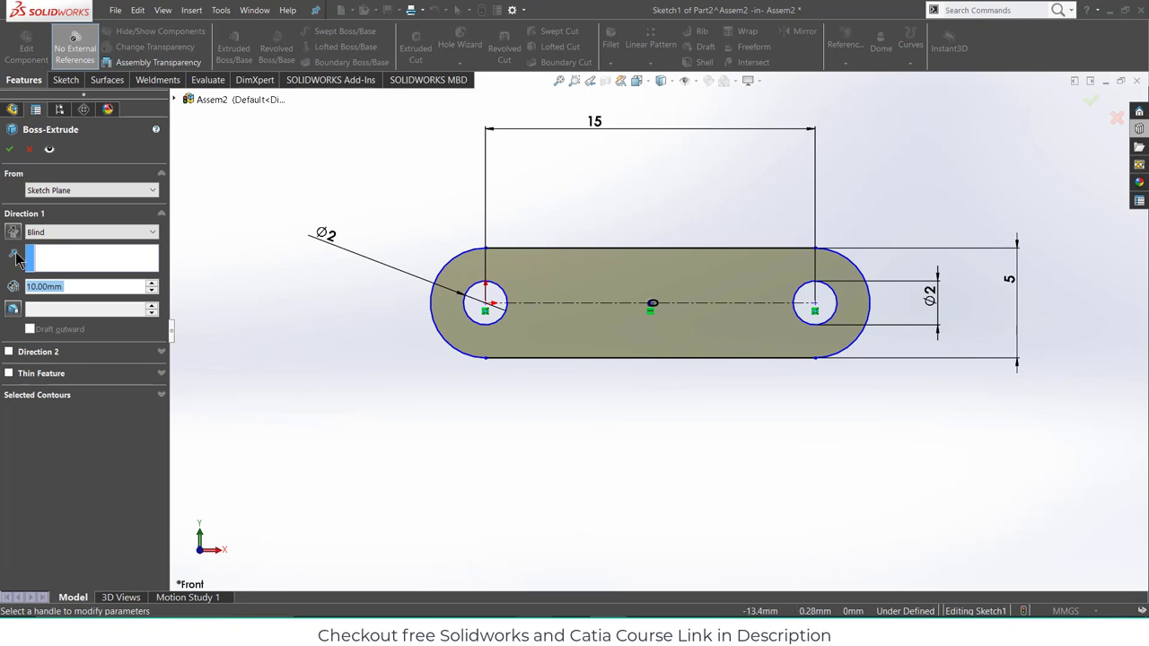
pyautogui.write('2')
pyautogui.press('Return')
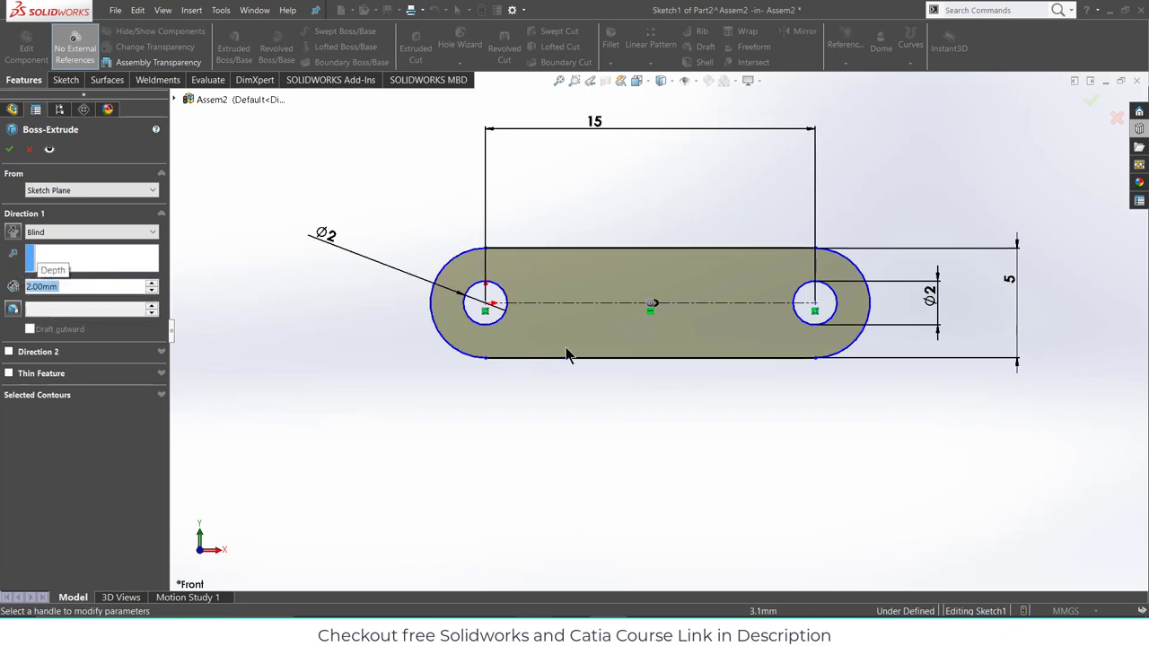
pyautogui.moveTo(533, 351); pyautogui.dragTo(105, 243, button='middle')
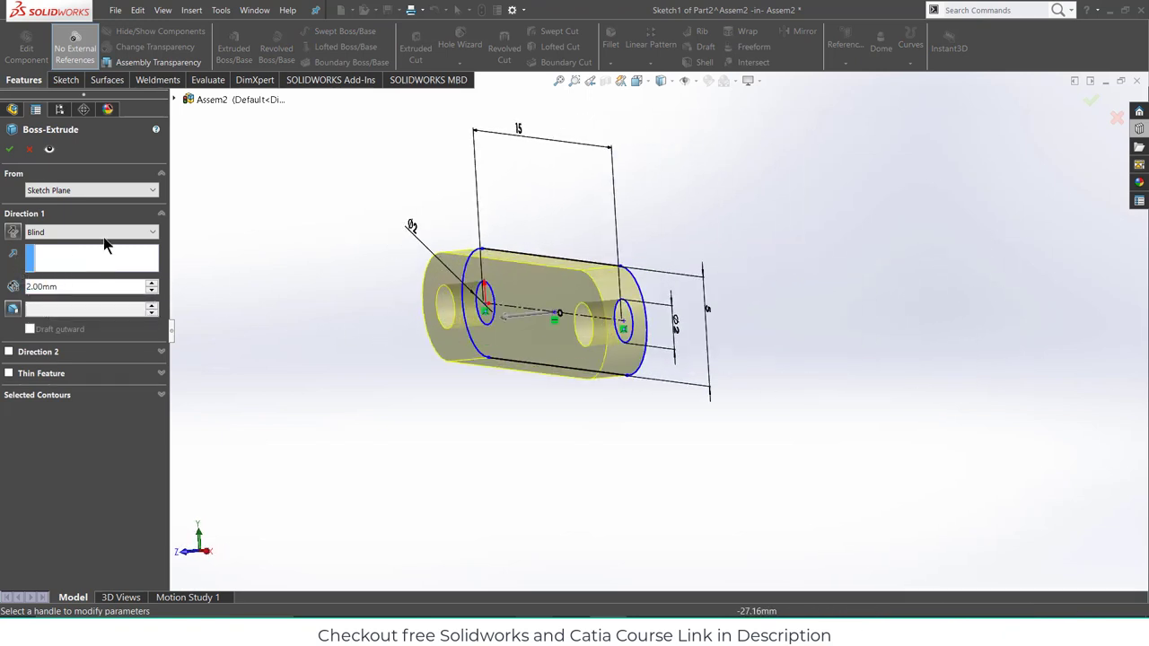
pyautogui.click(9, 152)
pyautogui.moveTo(729, 312); pyautogui.dragTo(517, 325, button='middle')
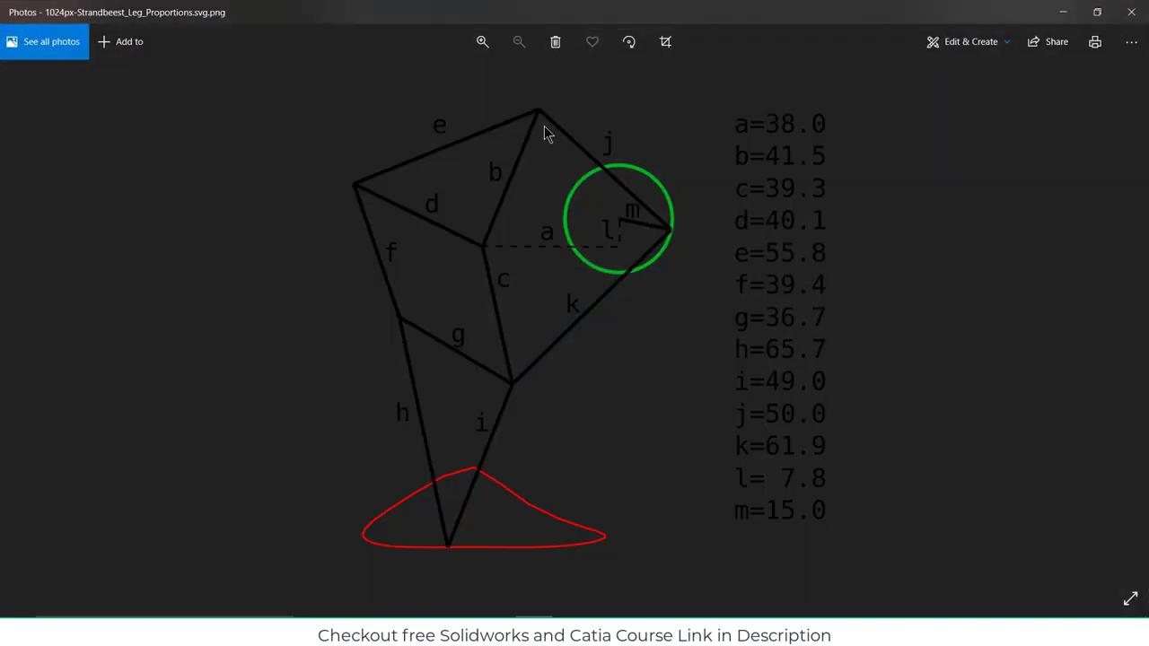
# - Finish editing the link part and return to the assembly, with the link's flat face viewed straight on
pyautogui.click(1062, 14)
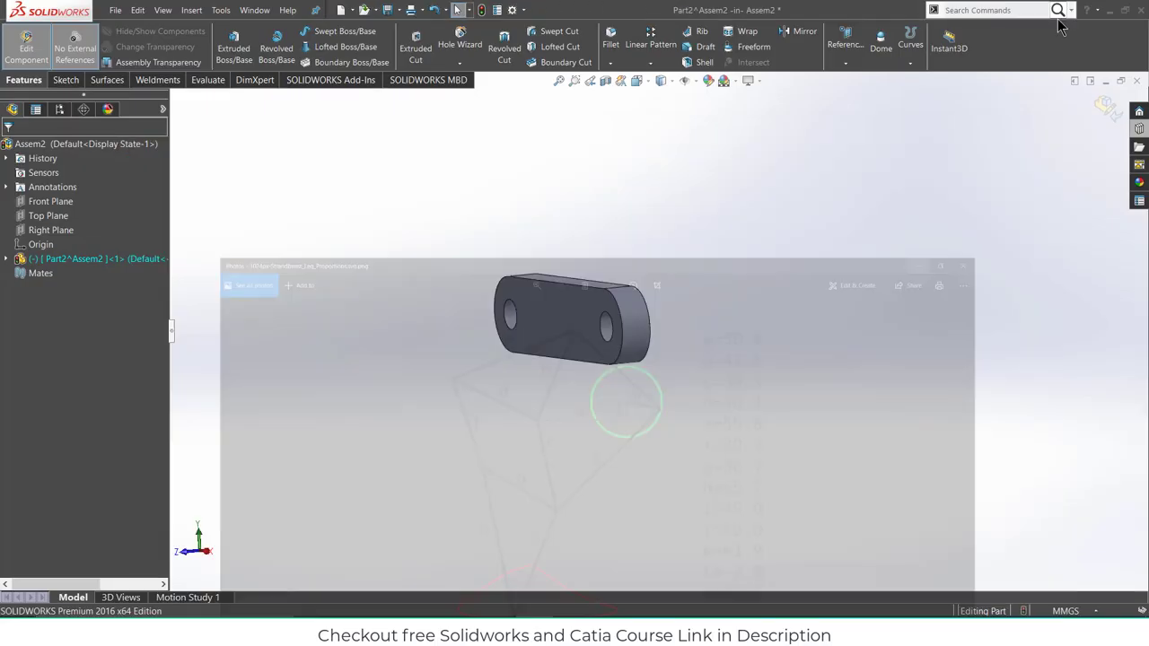
pyautogui.click(560, 319)
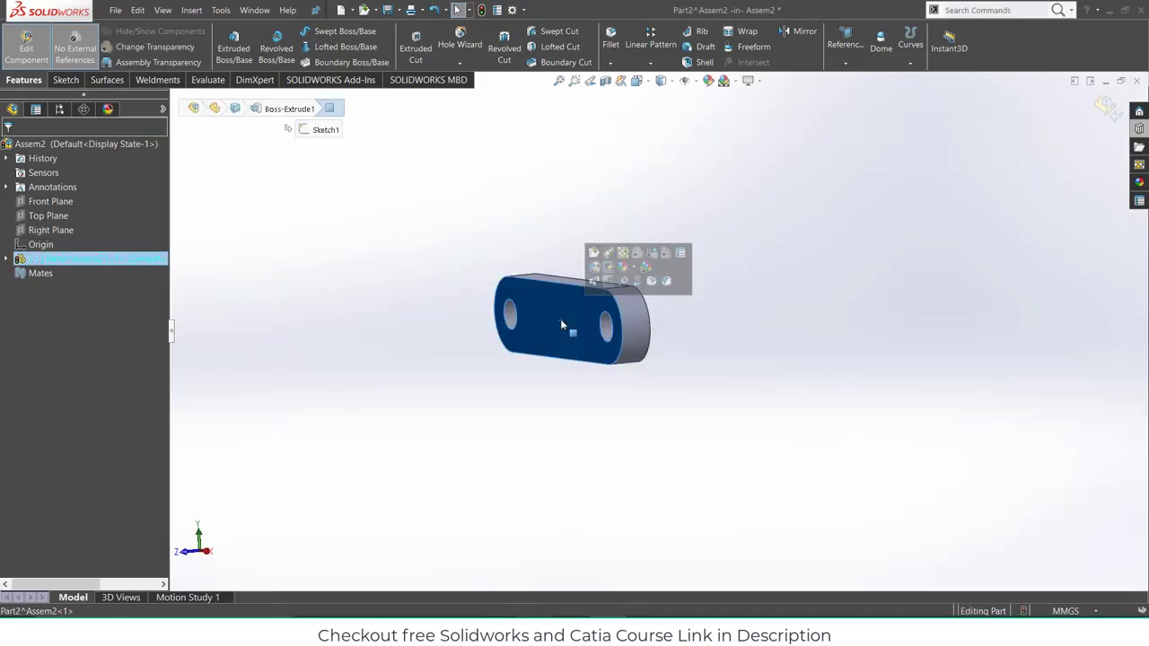
pyautogui.hotkey('ctrl', '8')
pyautogui.click(851, 179)
pyautogui.scroll(8, 817, 266)
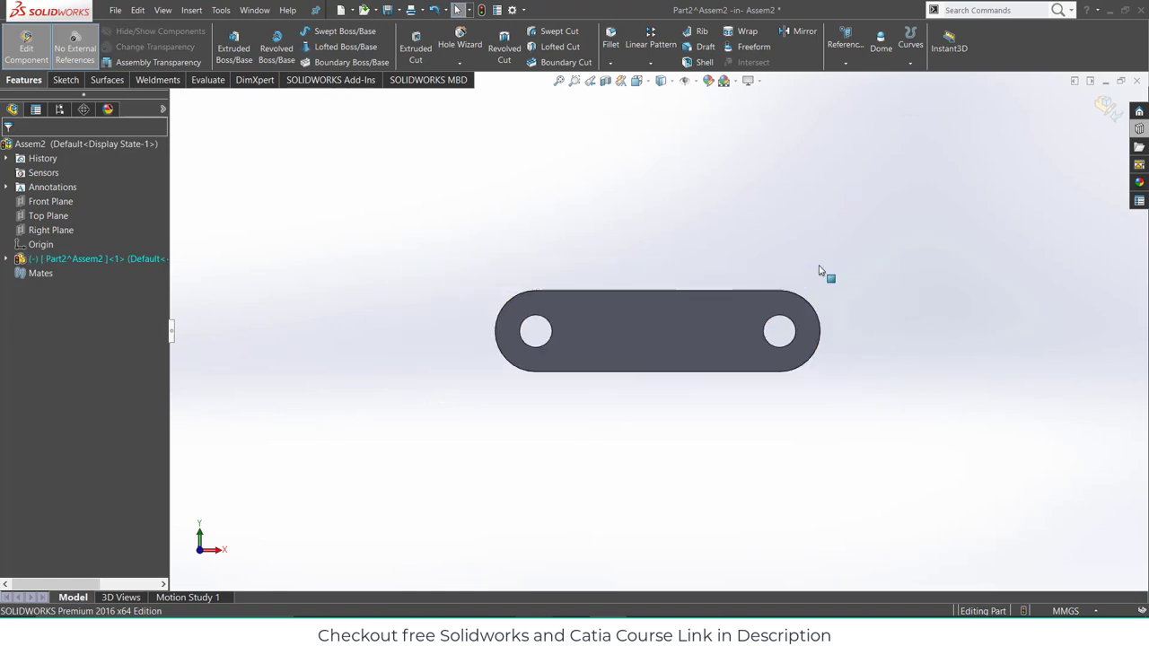
pyautogui.click(1106, 106)
# - Insert a second new part in the assembly with its sketch on the Front Plane
pyautogui.click(90, 64)
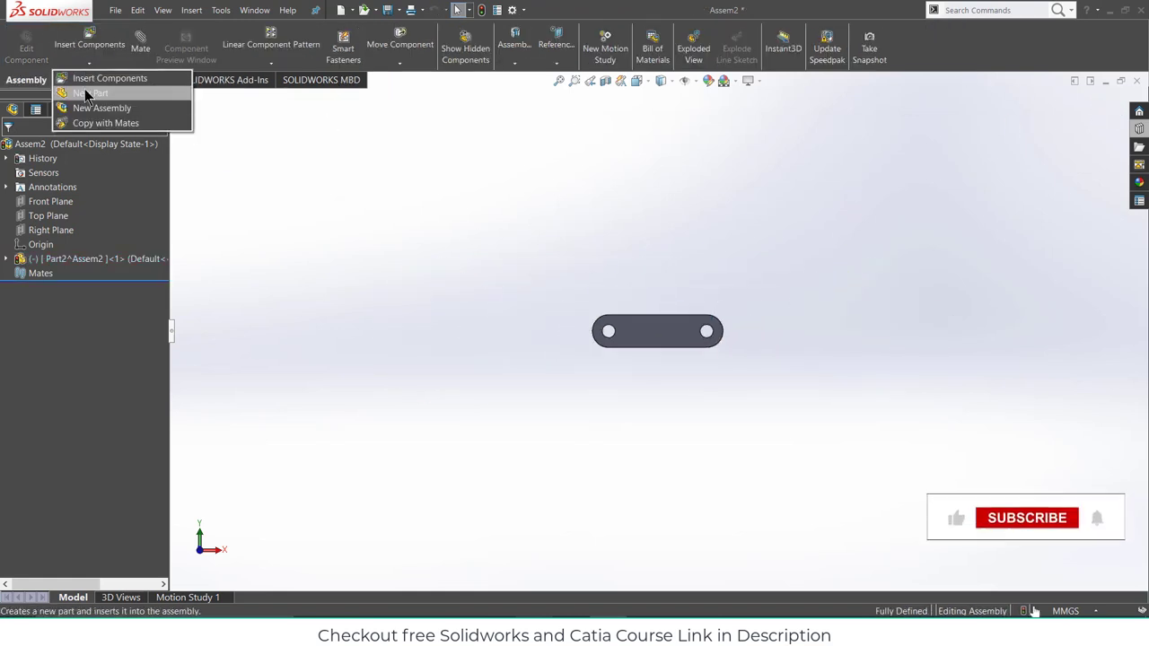
pyautogui.click(87, 94)
pyautogui.click(50, 201)
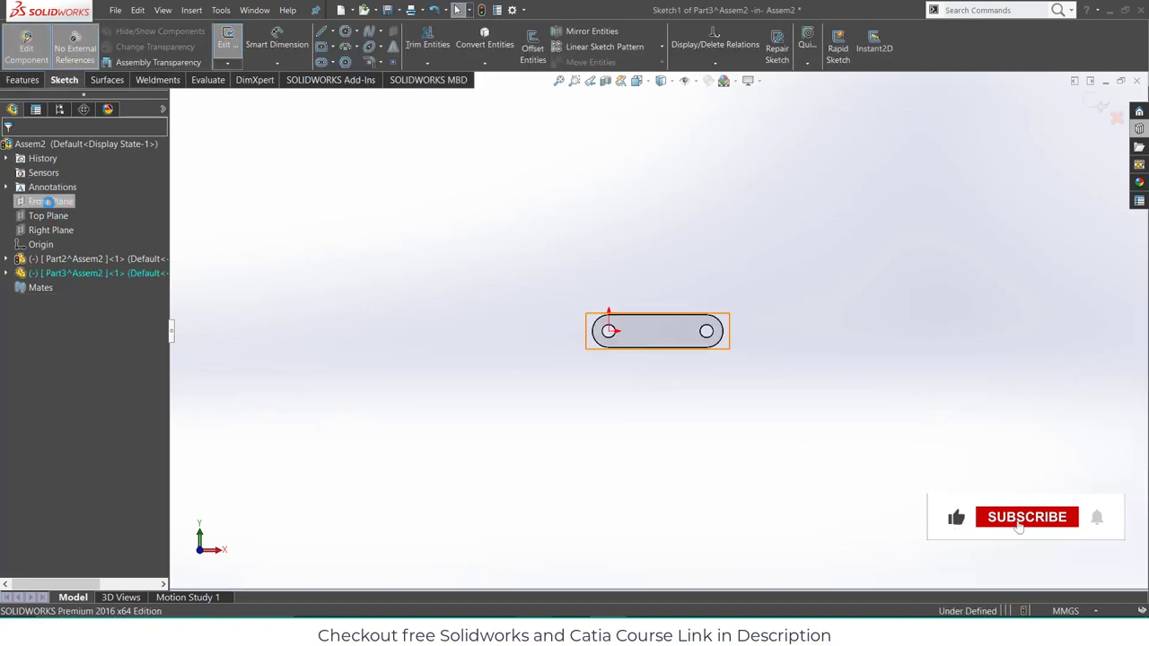
# - Sketch a horizontal straight slot starting at the origin, about 51 mm between its arc centres and about 9.4 mm wide
pyautogui.click(321, 62)
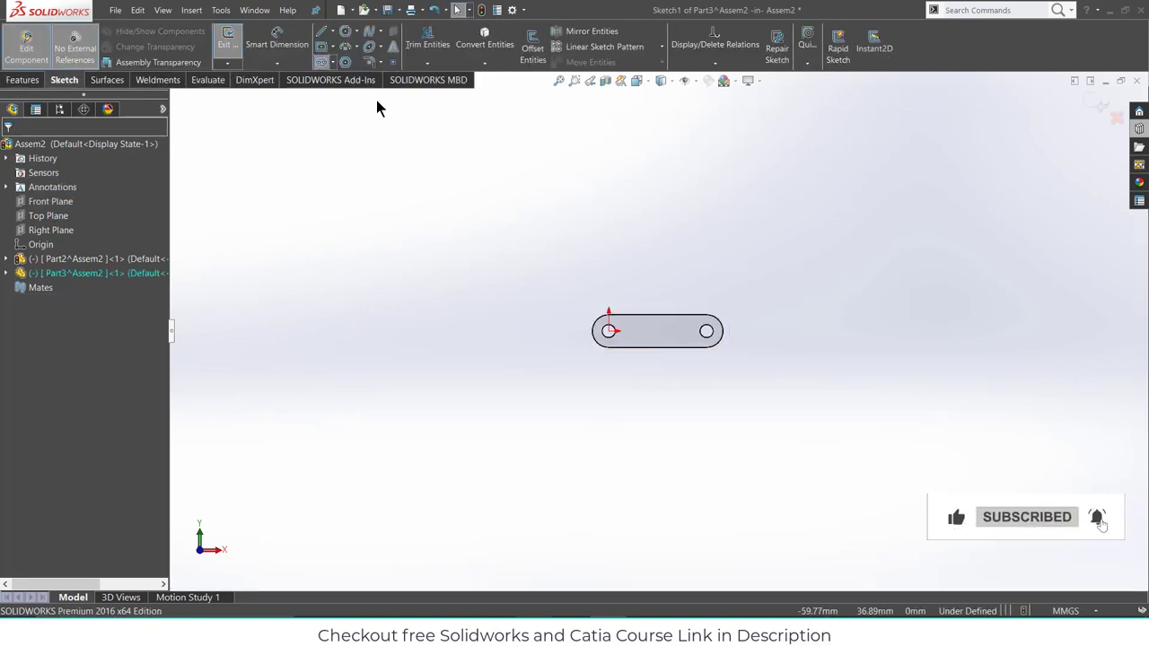
pyautogui.click(610, 332)
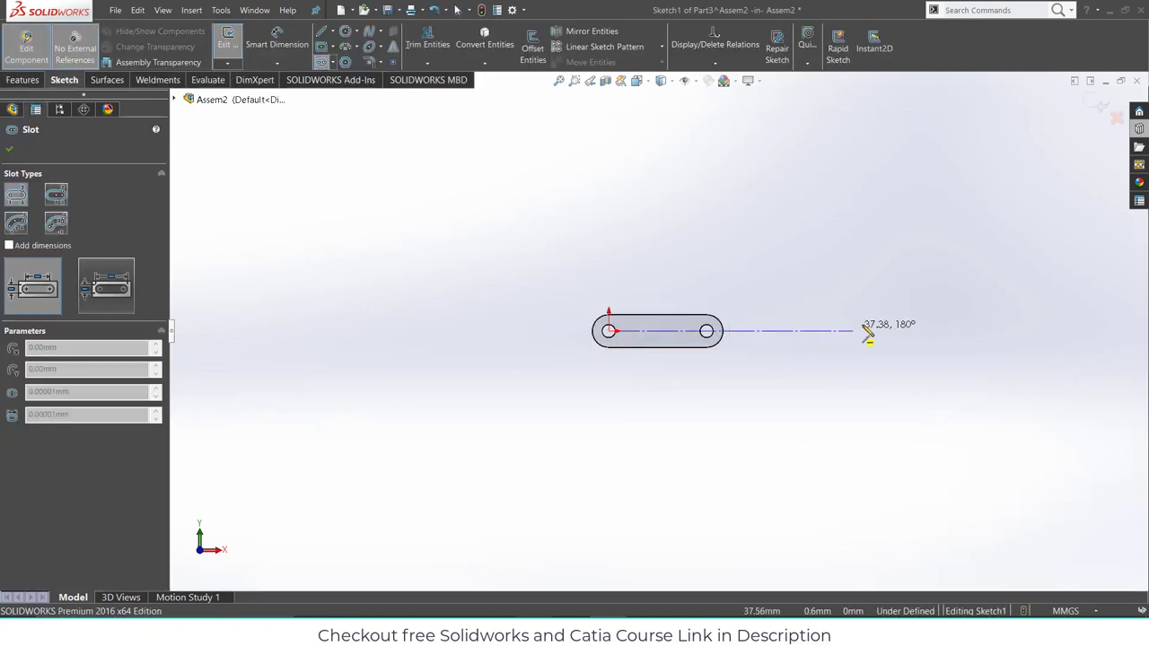
pyautogui.click(943, 332)
pyautogui.click(945, 306)
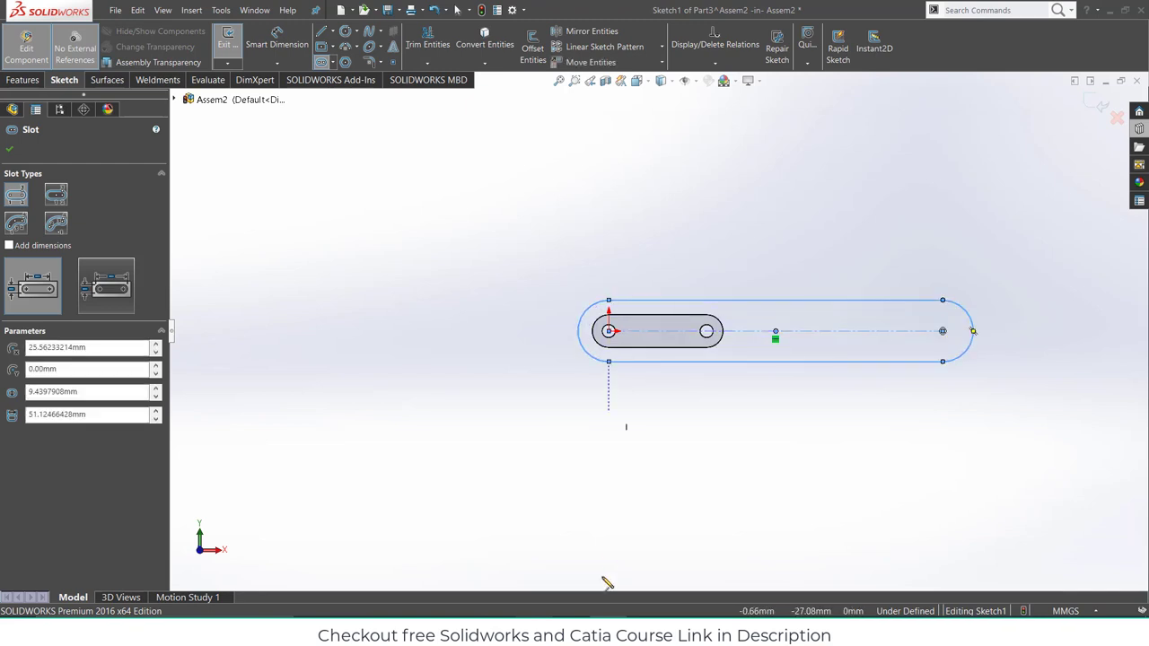
# - Consult the leg proportions image for the link length and dimension the slot's centre-to-centre length as 50 mm
pyautogui.hotkey('alt', 'Tab')
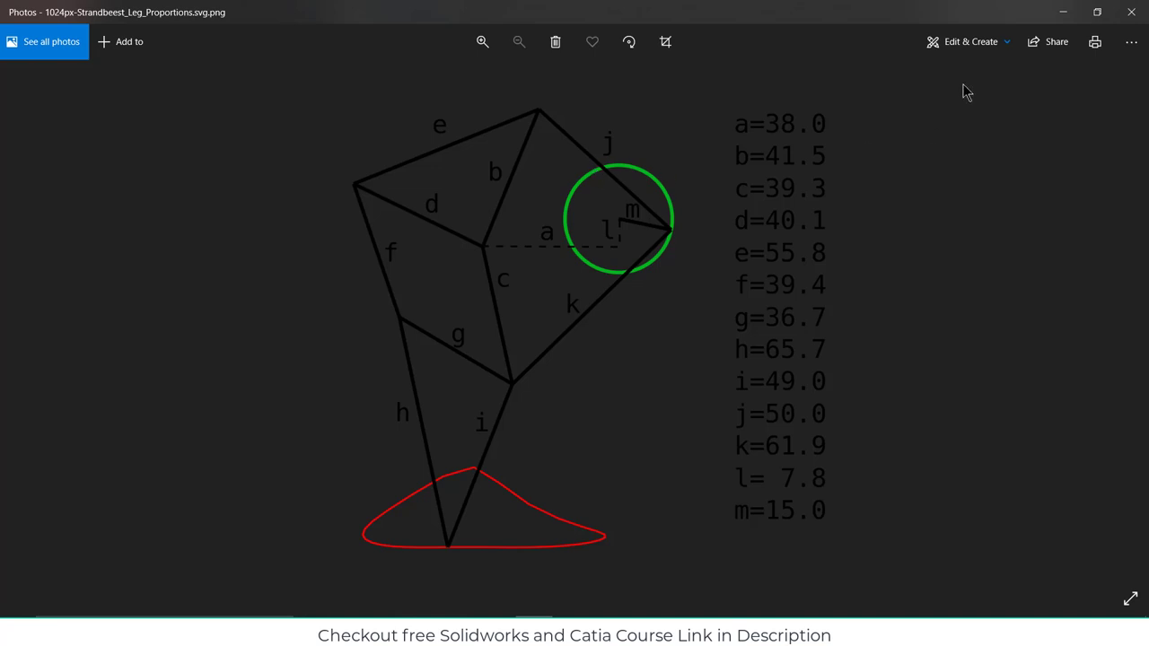
pyautogui.click(1062, 11)
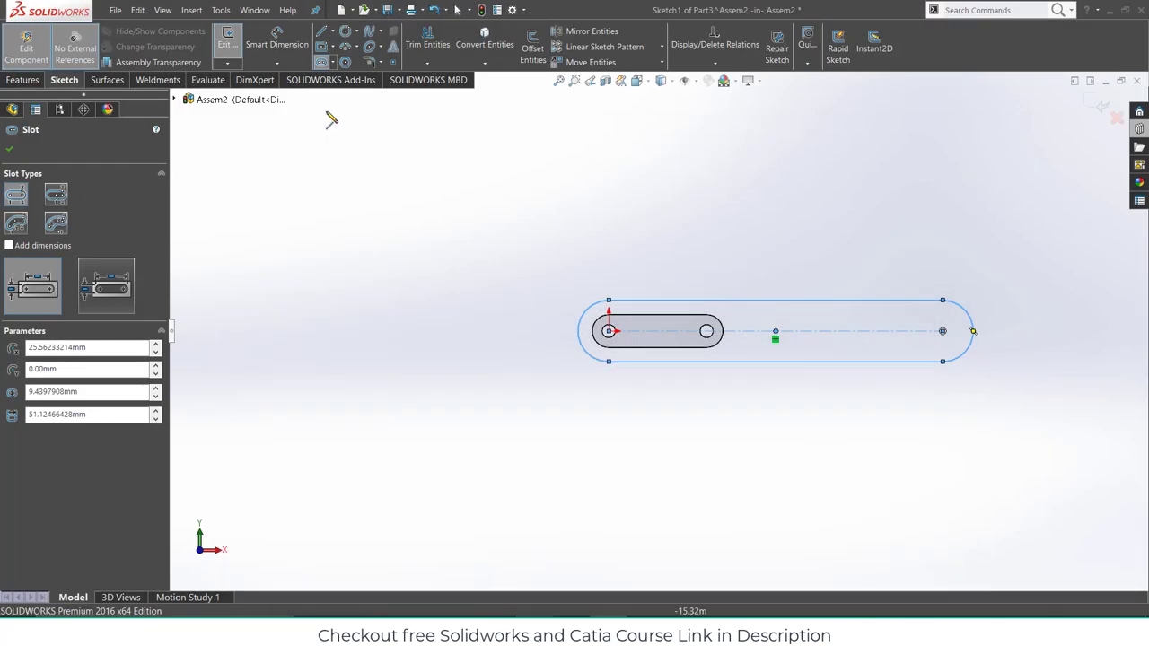
pyautogui.click(275, 43)
pyautogui.click(805, 336)
pyautogui.click(797, 241)
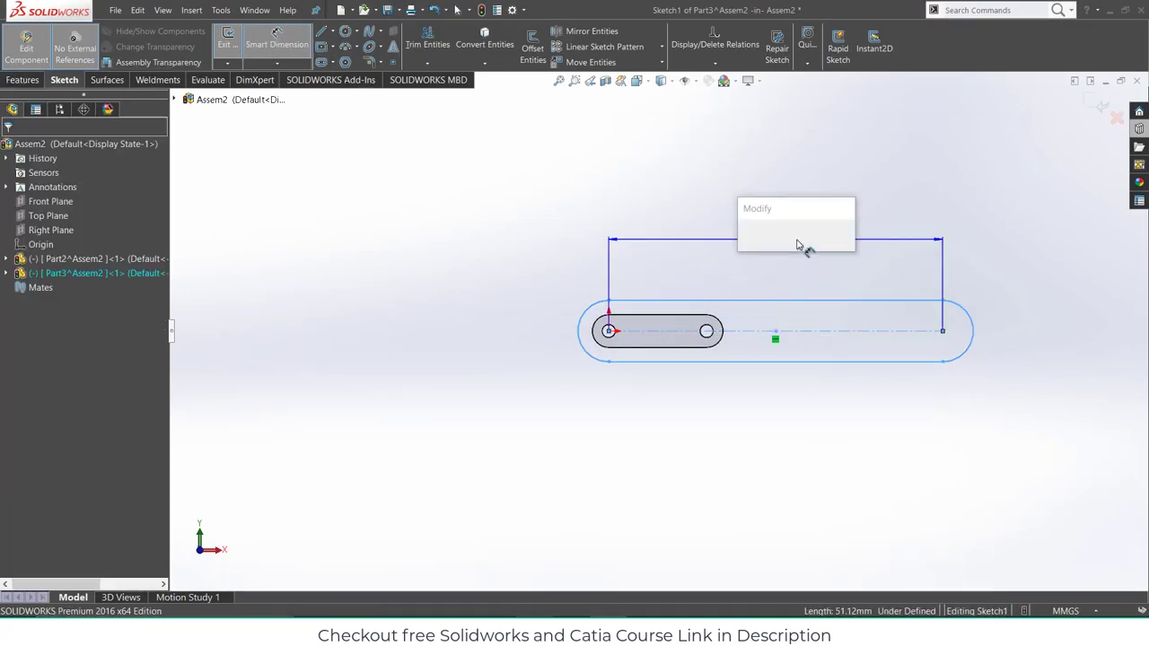
pyautogui.write('50')
pyautogui.press('Return')
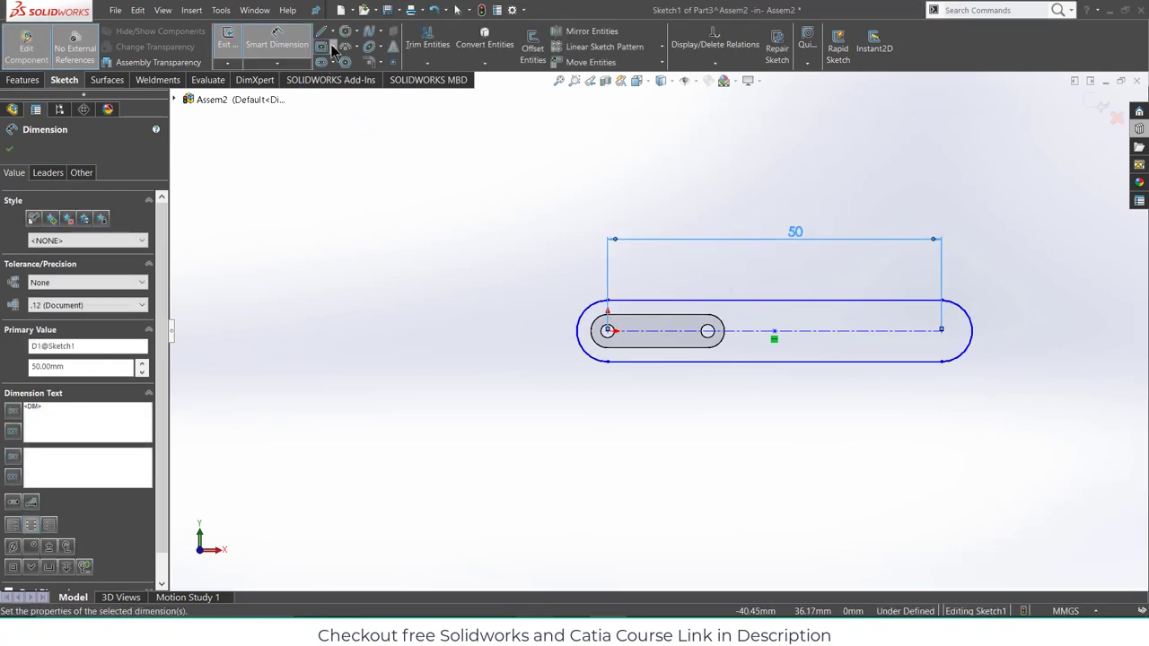
# - Sketch a circle of about 1.6 mm radius at each of the slot's two arc centres
pyautogui.click(344, 31)
pyautogui.scroll(-5, 744, 392)
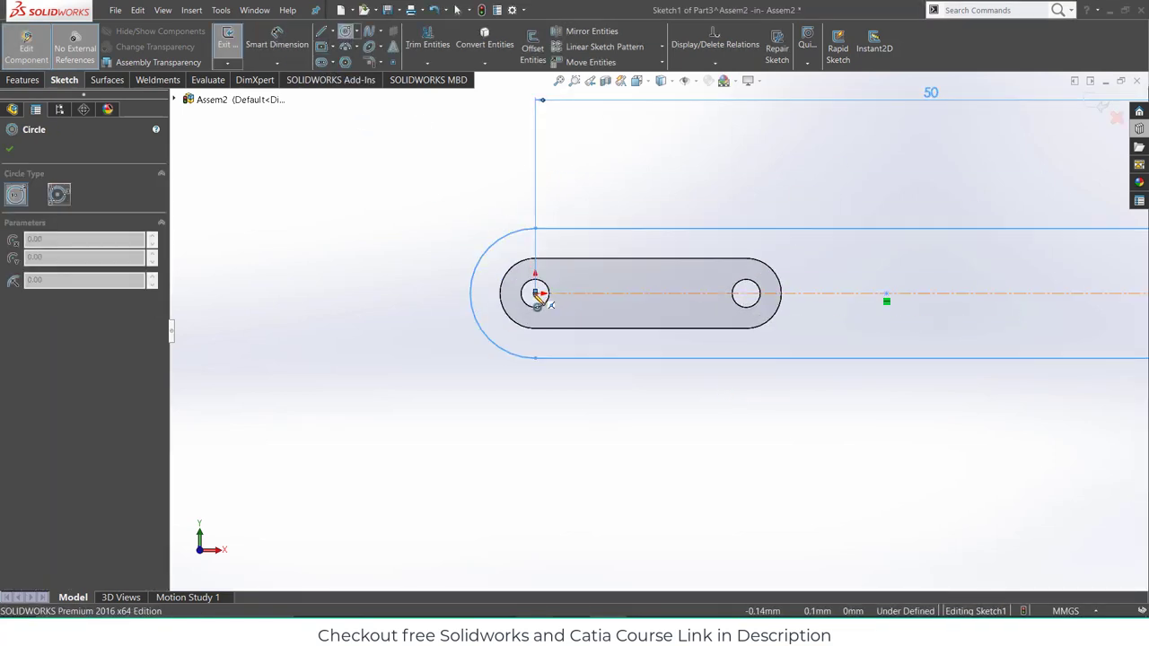
pyautogui.click(535, 293)
pyautogui.click(557, 300)
pyautogui.scroll(2, 656, 329)
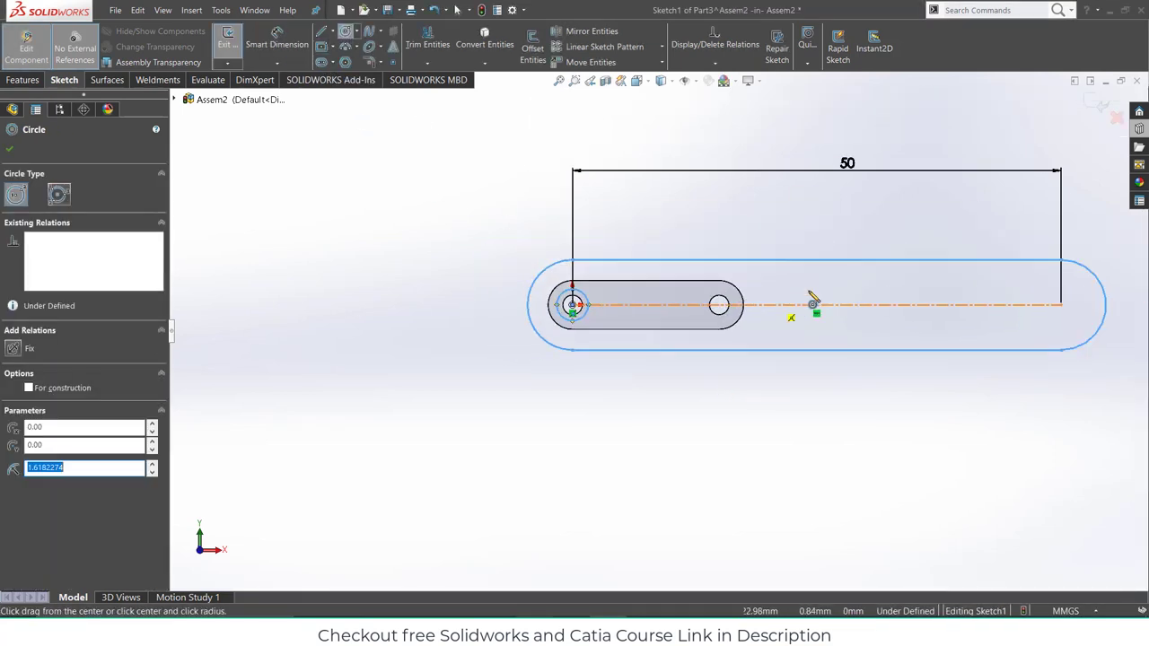
pyautogui.click(1061, 305)
pyautogui.click(1071, 317)
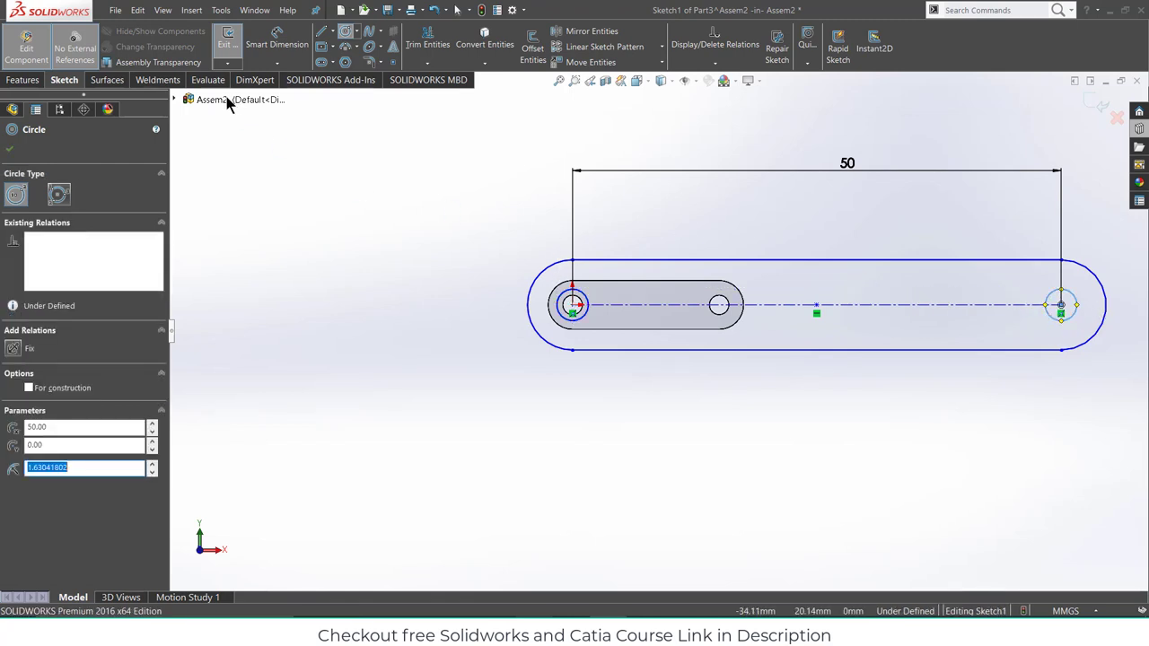
# - Dimension both circles at the ends of the long slot with a diameter of 2 mm
pyautogui.click(276, 40)
pyautogui.click(571, 303)
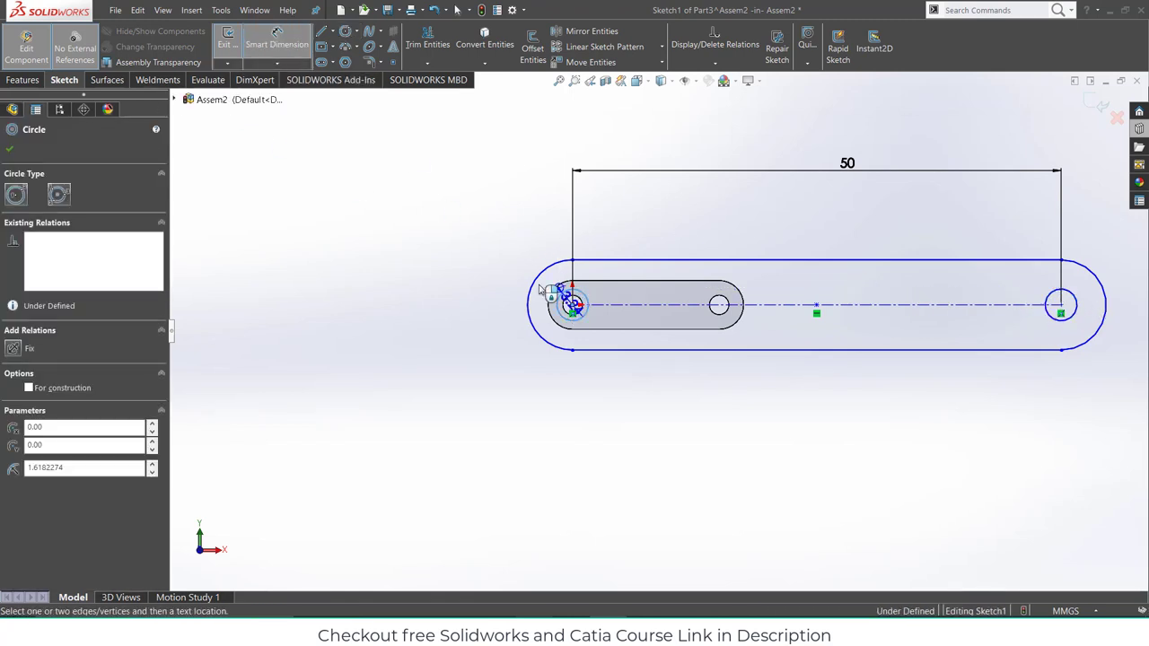
pyautogui.click(461, 263)
pyautogui.write('2')
pyautogui.press('Return')
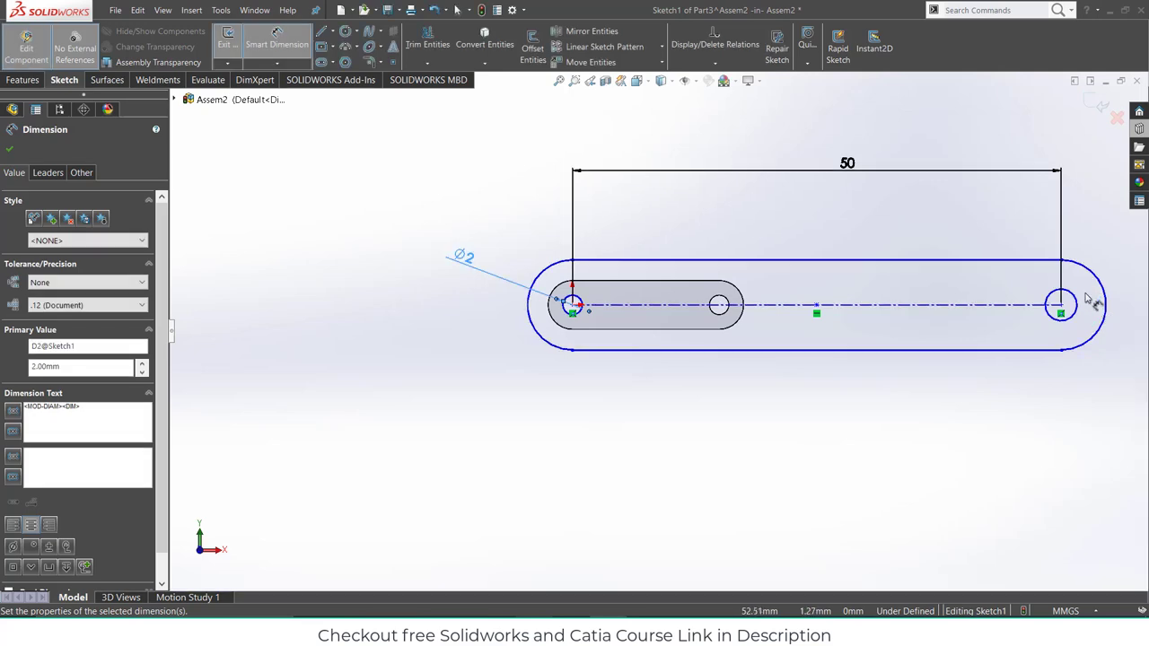
pyautogui.click(1075, 300)
pyautogui.click(1099, 235)
pyautogui.write('2')
pyautogui.press('Return')
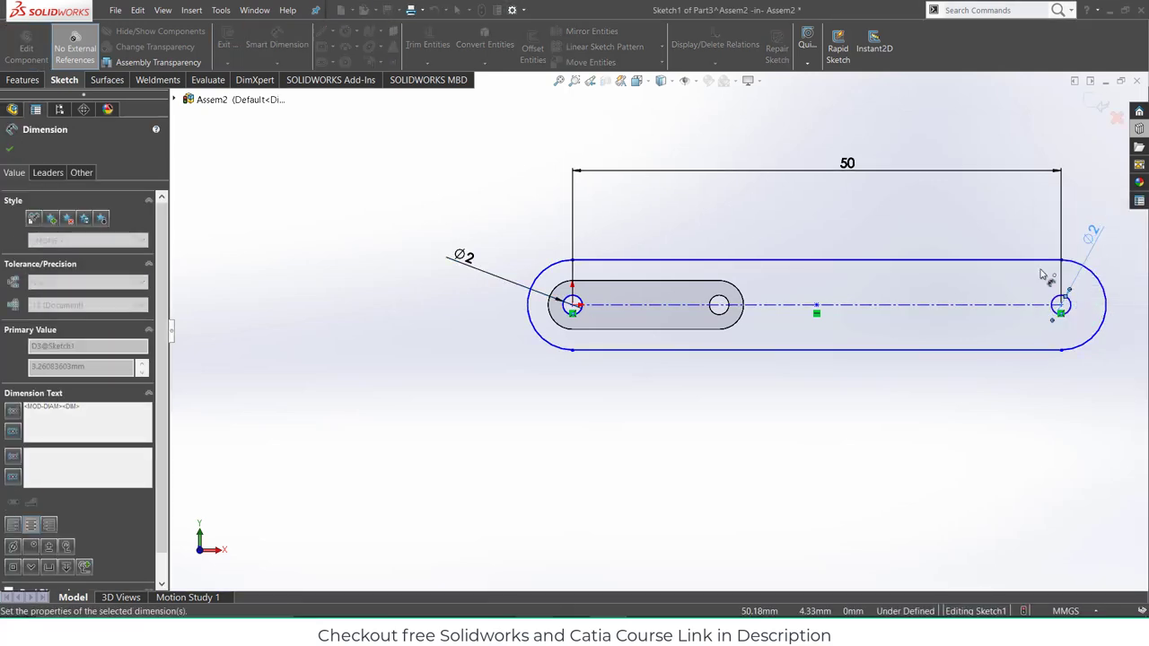
# - Dimension the end arc of the long slot with a radius of 2.5 mm
pyautogui.click(535, 283)
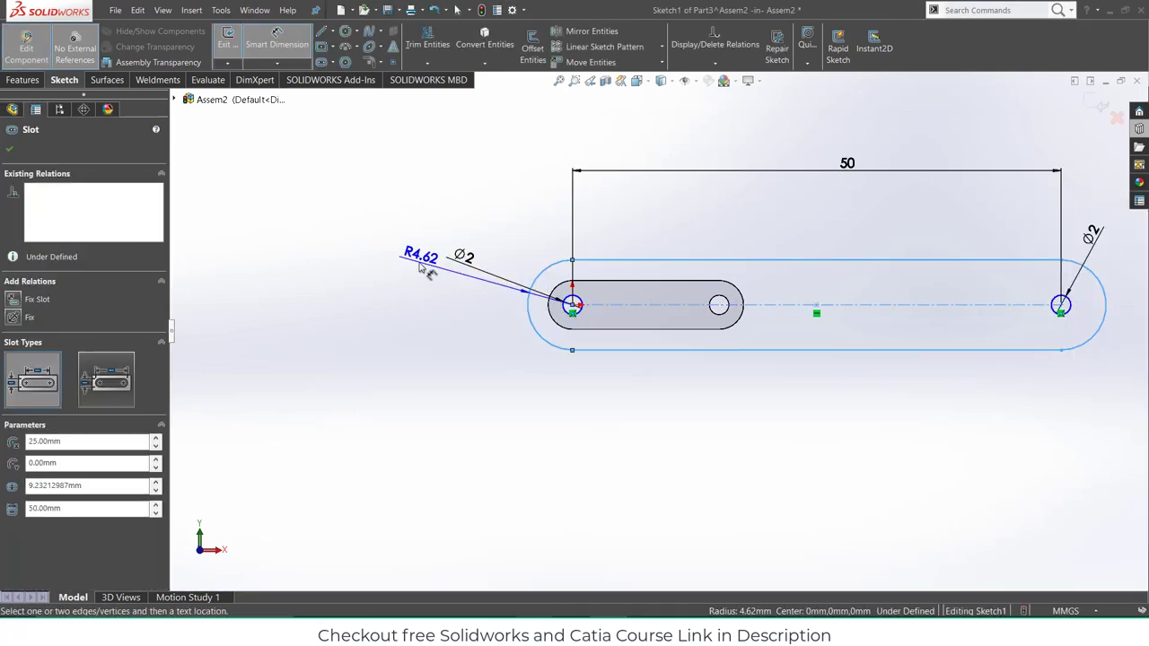
pyautogui.click(410, 269)
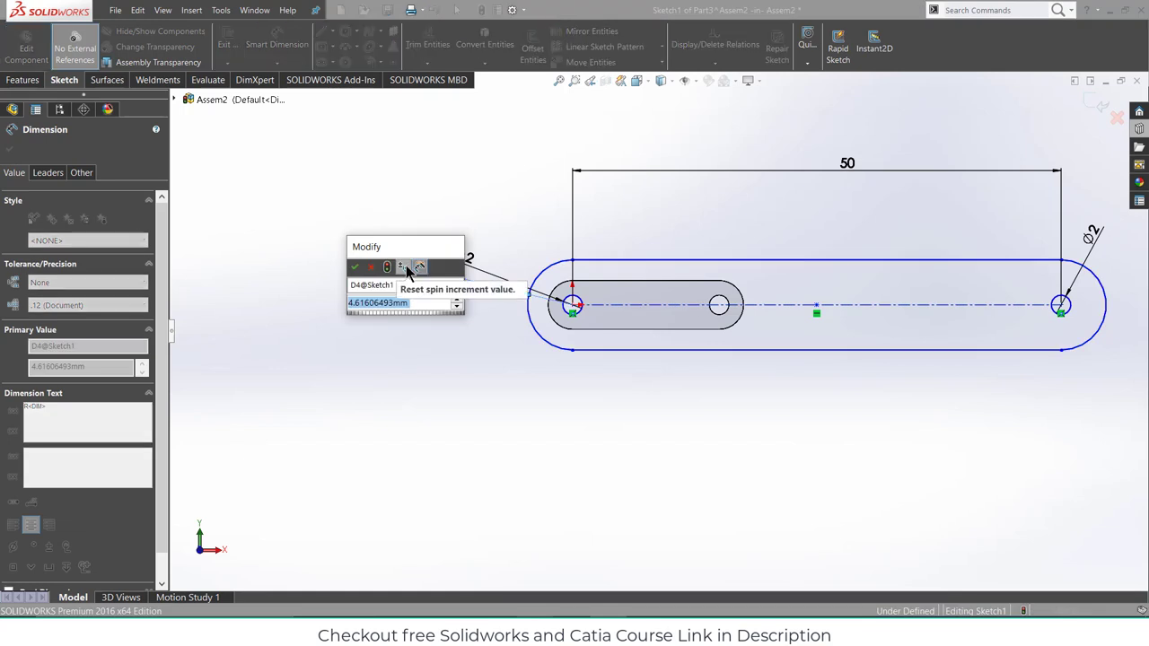
pyautogui.write('2.5')
pyautogui.press('Return')
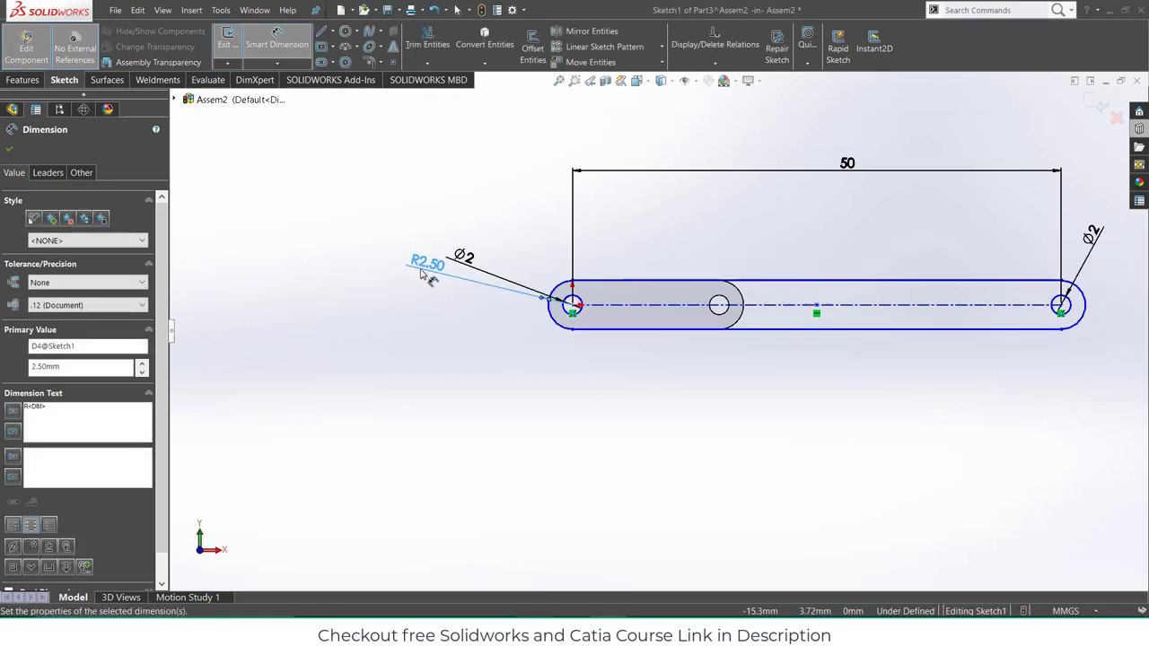
# - Extrude the long slot profile as a blind boss 2 mm deep and finish editing the part
pyautogui.click(21, 80)
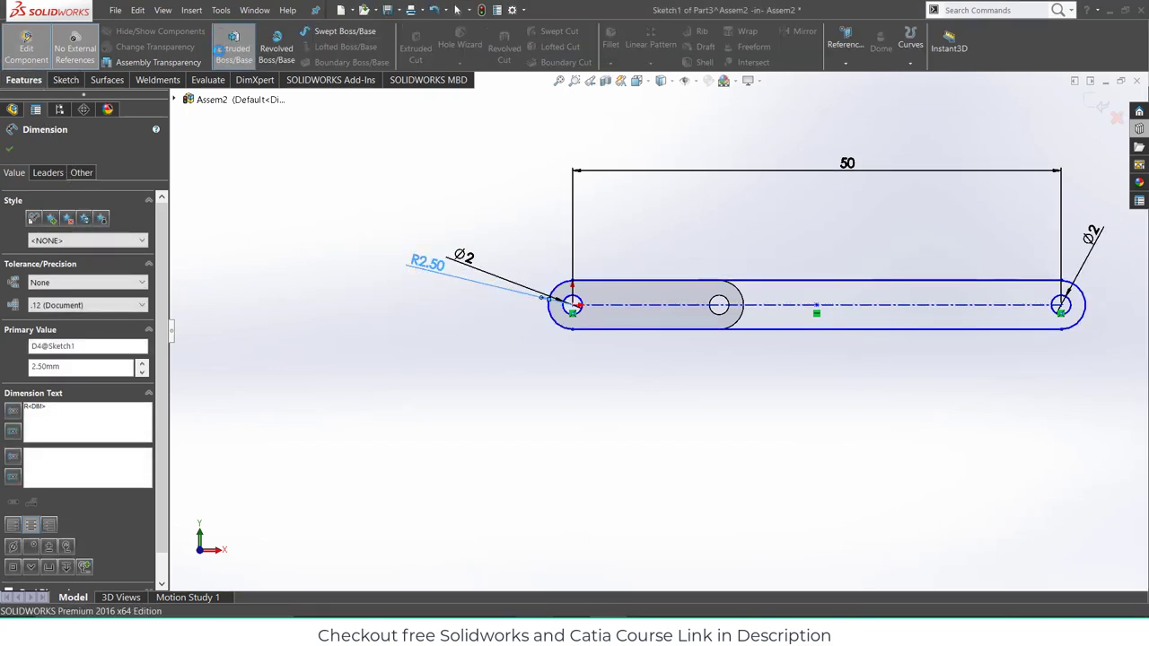
pyautogui.click(234, 48)
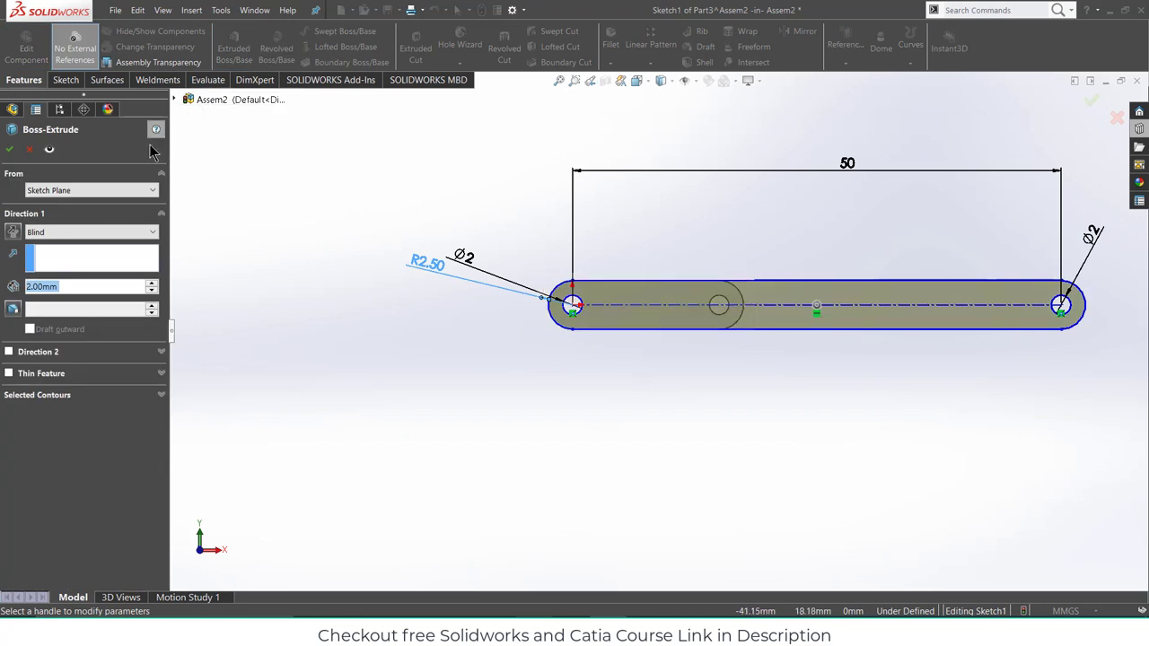
pyautogui.click(11, 149)
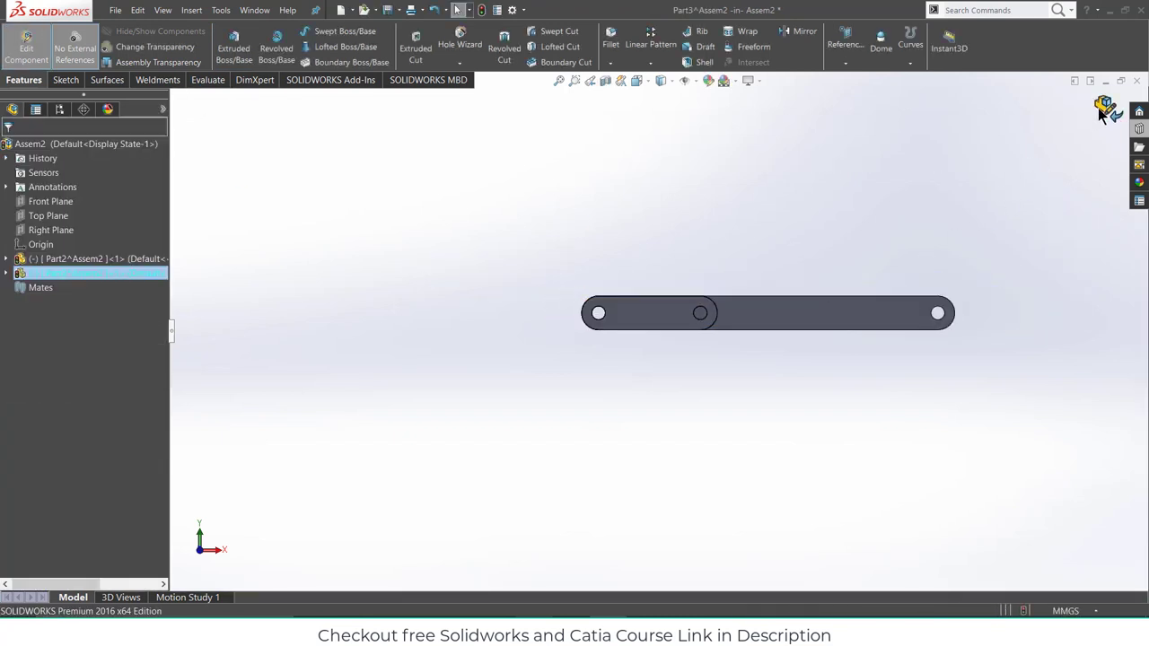
pyautogui.click(1102, 108)
# - Separate the two links in the assembly by moving the long link up and the short link to the lower right
pyautogui.moveTo(792, 300); pyautogui.dragTo(677, 178)
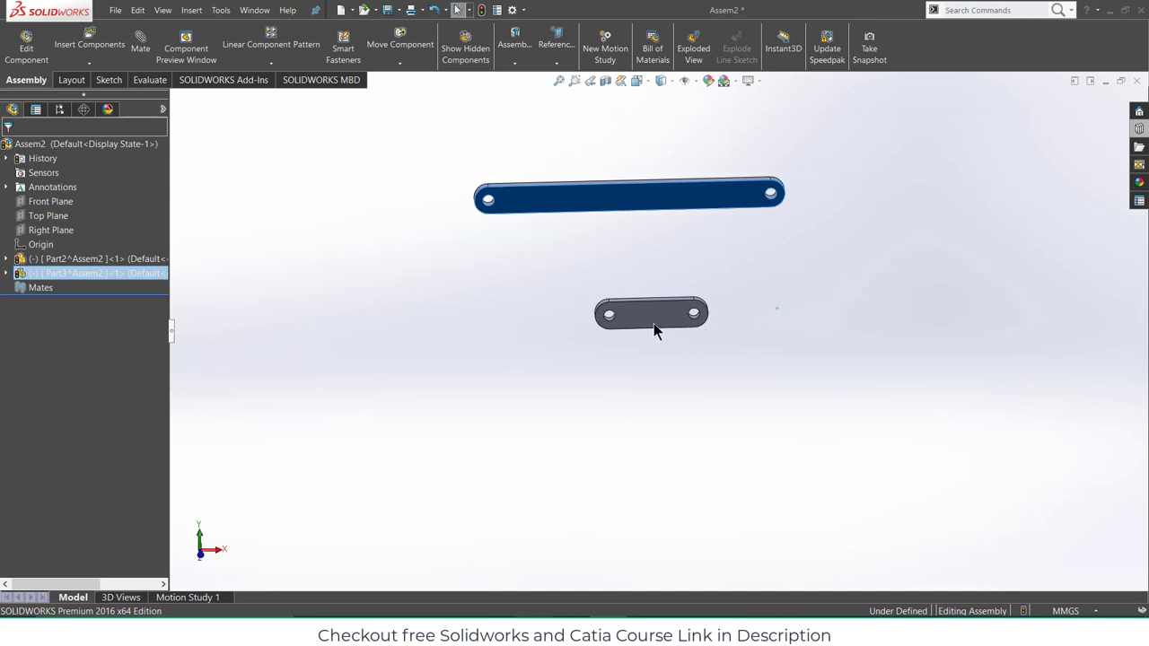
pyautogui.scroll(3, 653, 324)
pyautogui.scroll(-2, 654, 324)
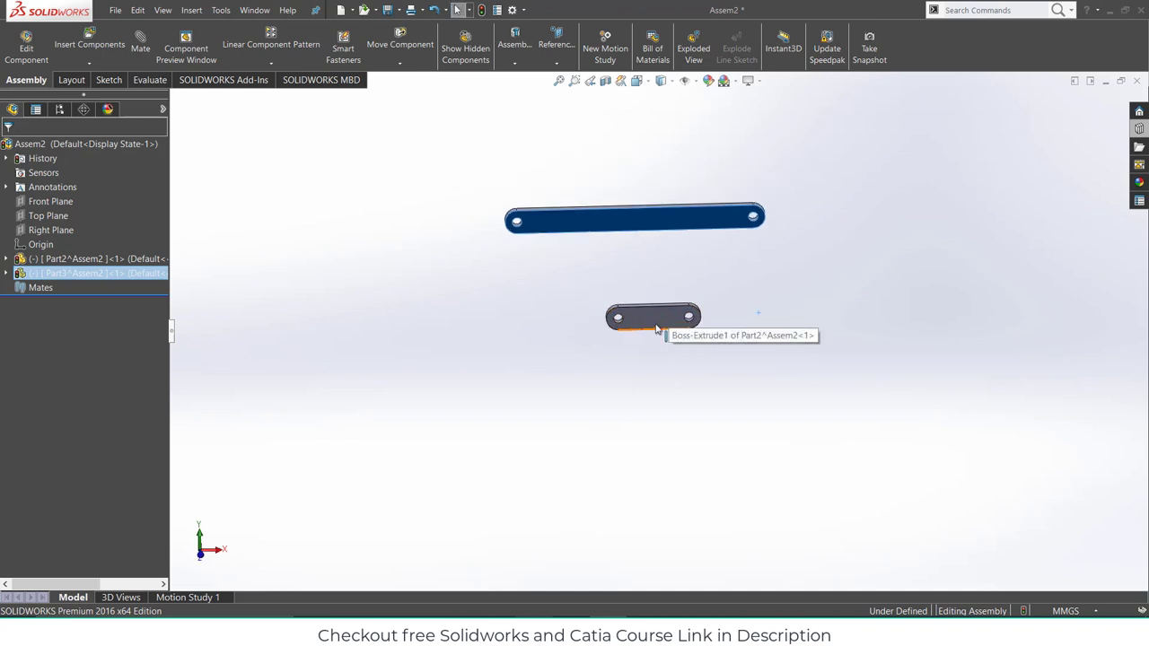
pyautogui.click(687, 81)
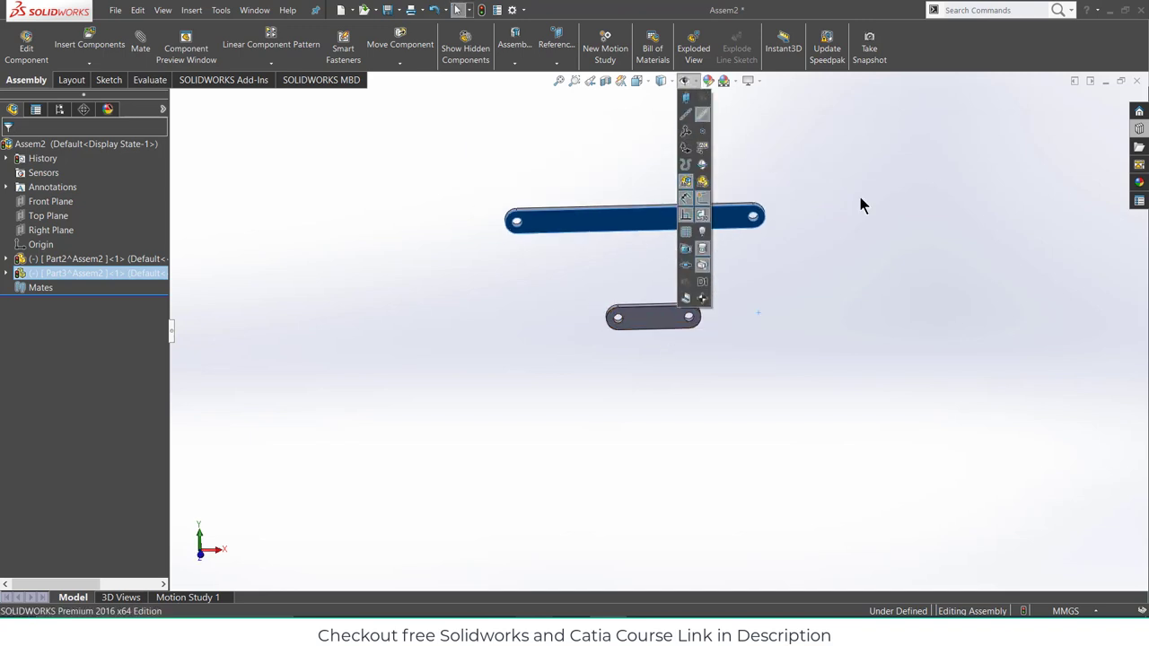
pyautogui.scroll(-5, 622, 345)
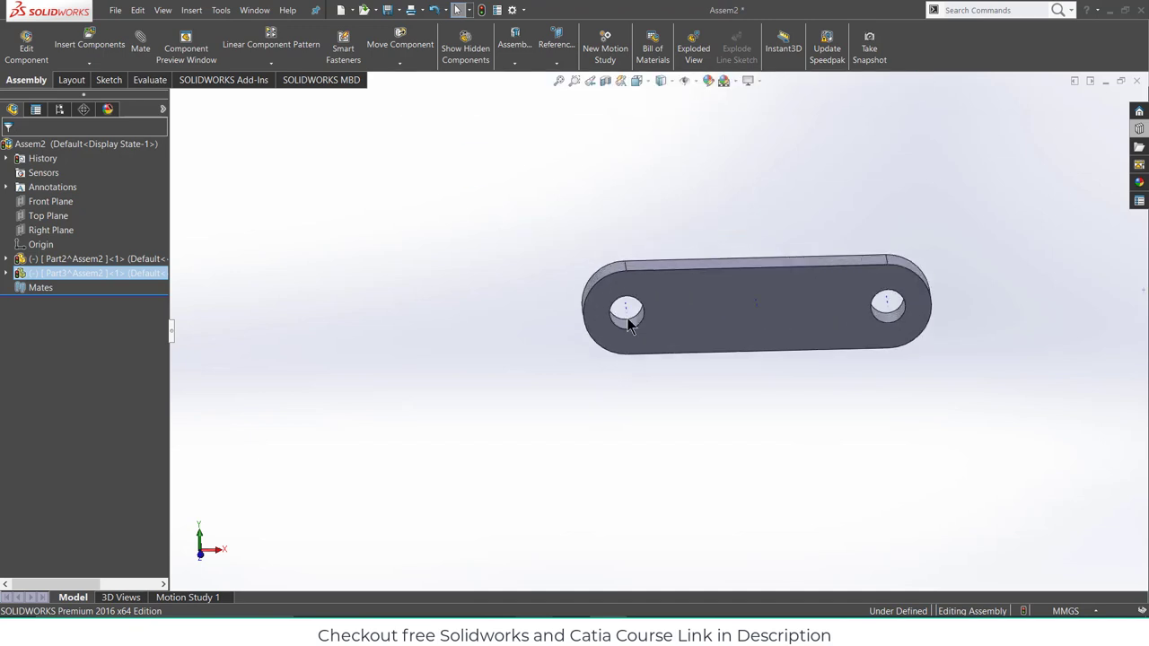
pyautogui.scroll(5, 630, 326)
pyautogui.moveTo(659, 323); pyautogui.dragTo(770, 290)
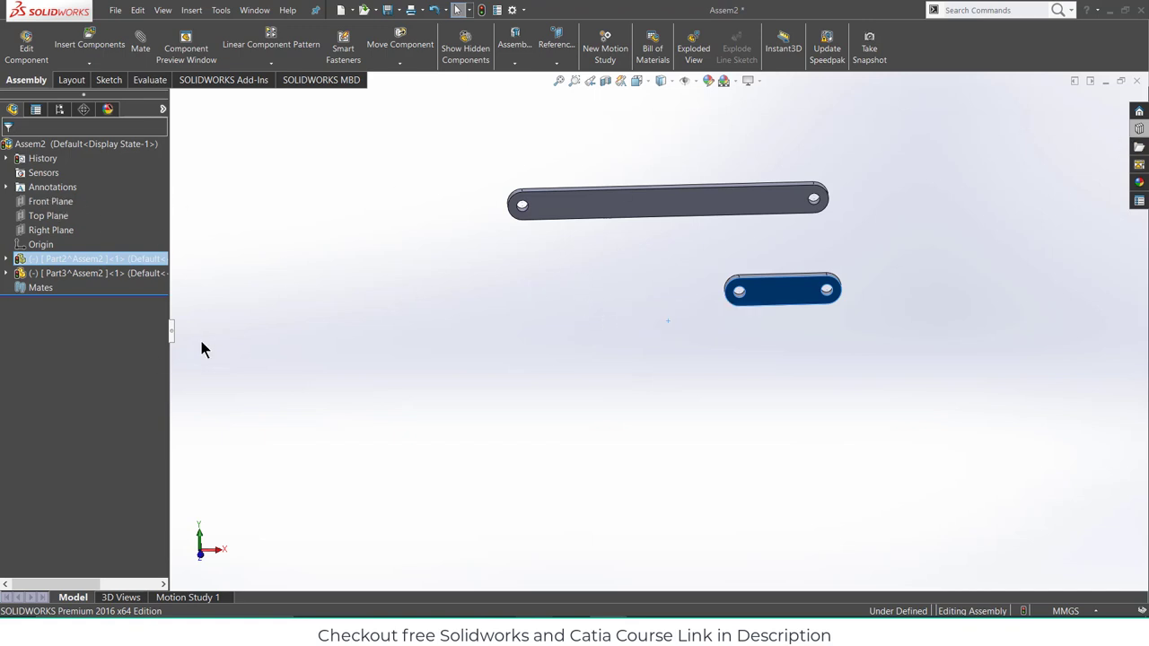
# - Start an assembly sketch on the Front Plane and place a point about 12.9 mm right of and 1.9 mm above the origin
pyautogui.click(265, 359)
pyautogui.click(46, 201)
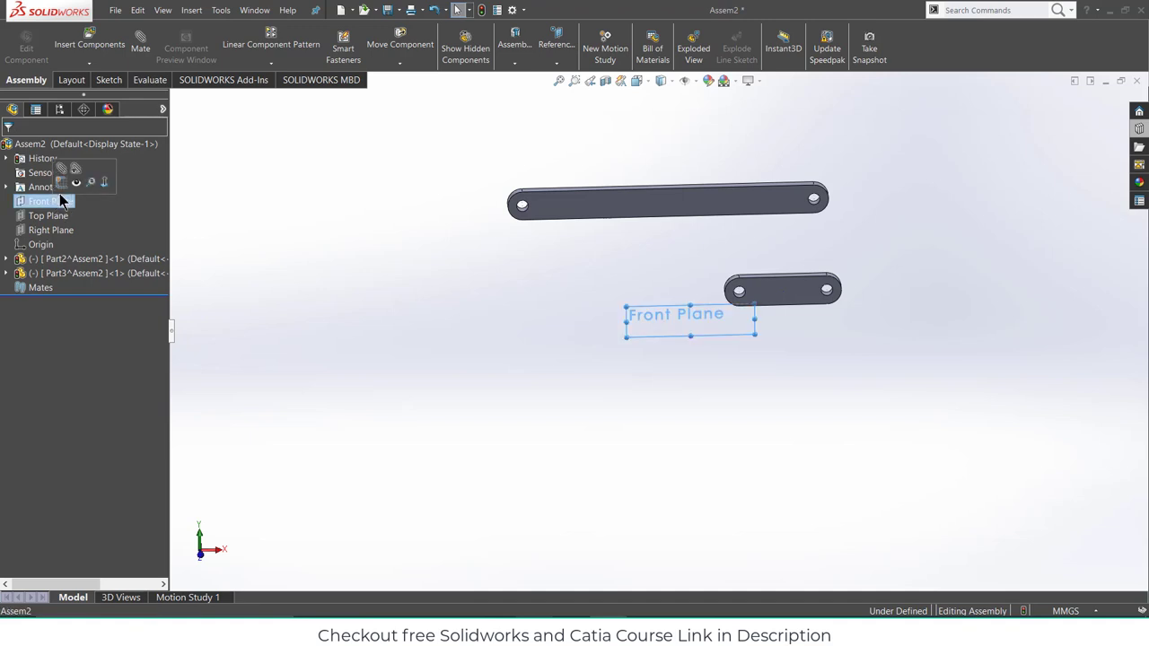
pyautogui.click(62, 183)
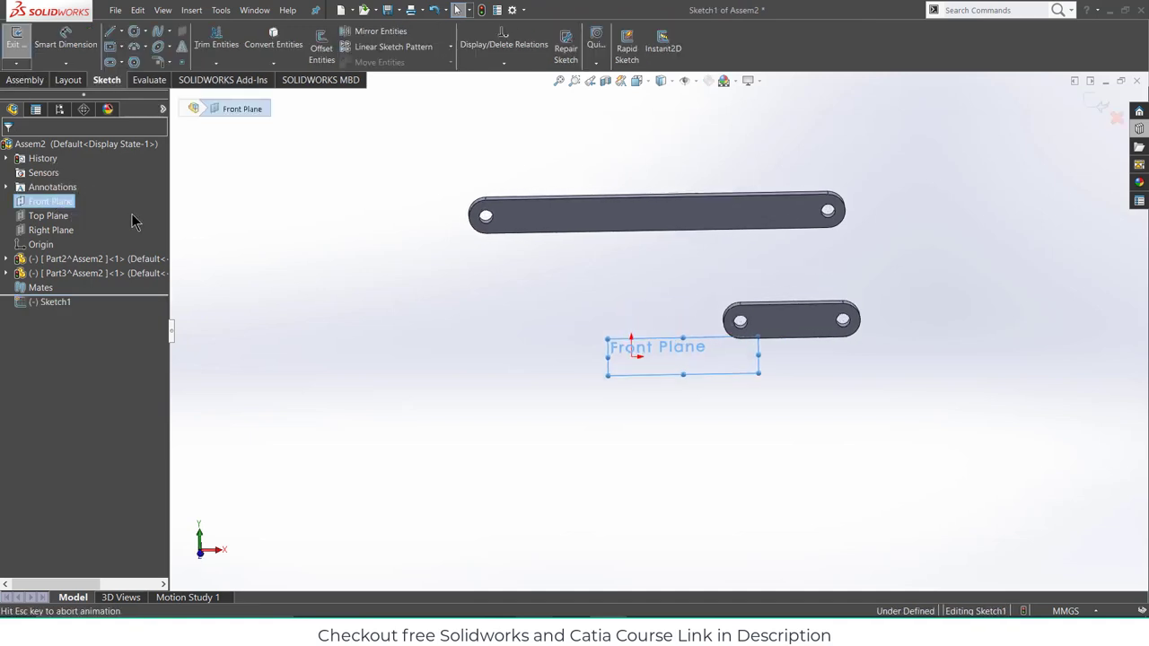
pyautogui.click(182, 62)
pyautogui.click(737, 444)
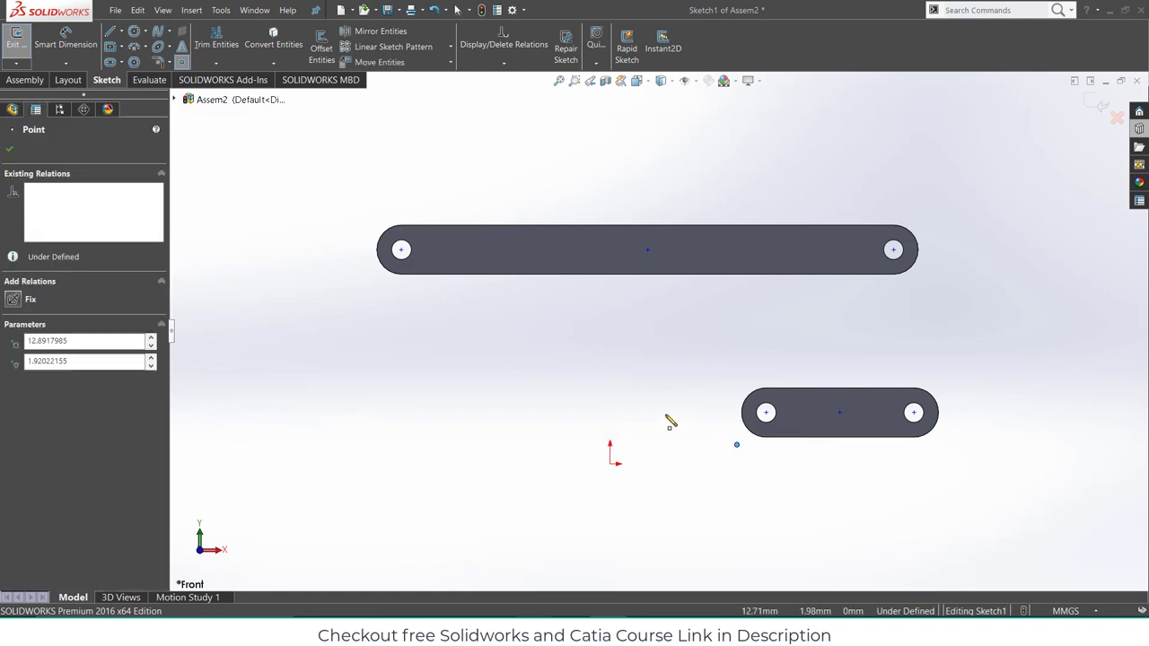
# - Consult the proportions image for length a and dimension the point 38 mm horizontally from the origin
pyautogui.click(49, 43)
pyautogui.click(534, 629)
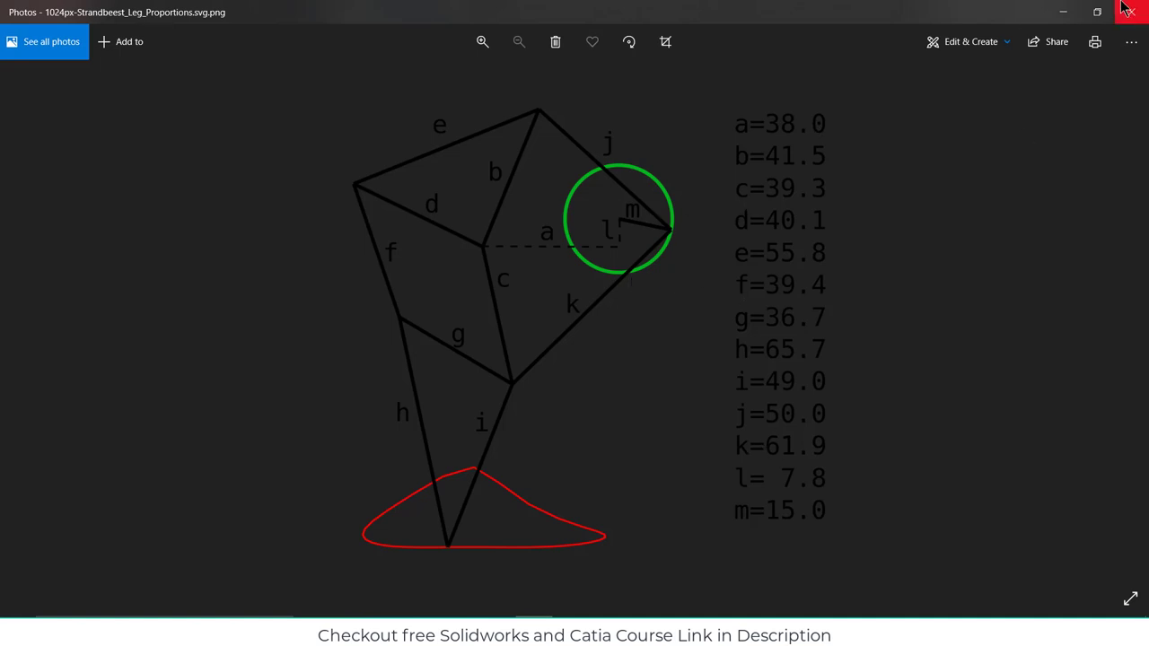
pyautogui.click(1064, 15)
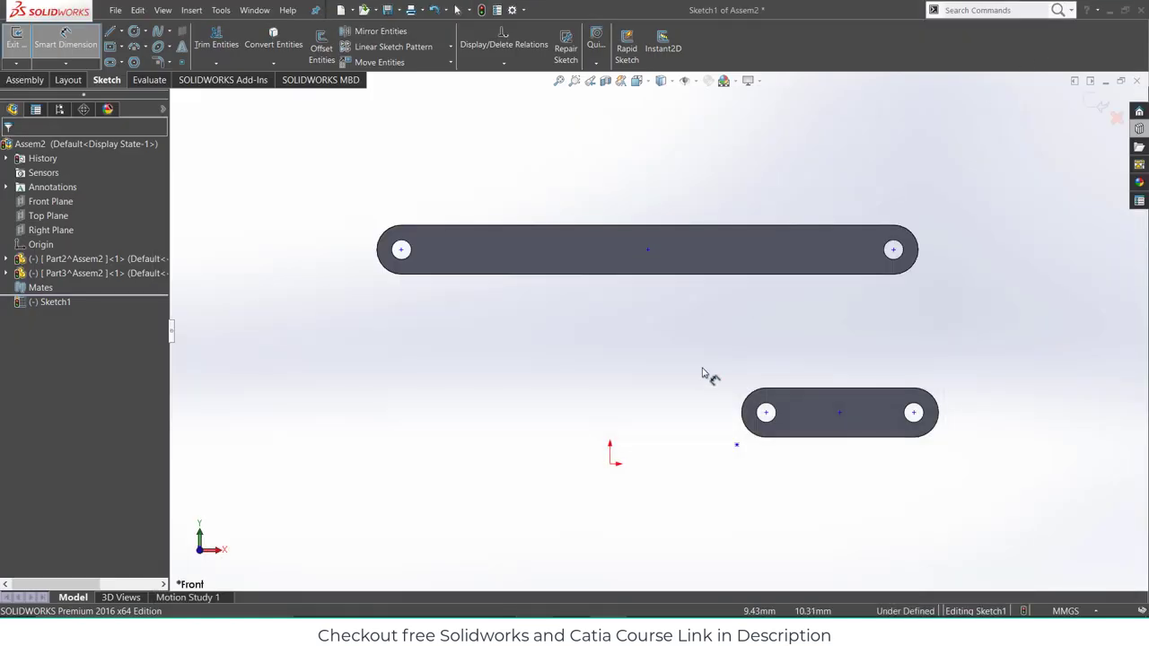
pyautogui.click(612, 465)
pyautogui.click(737, 445)
pyautogui.click(736, 484)
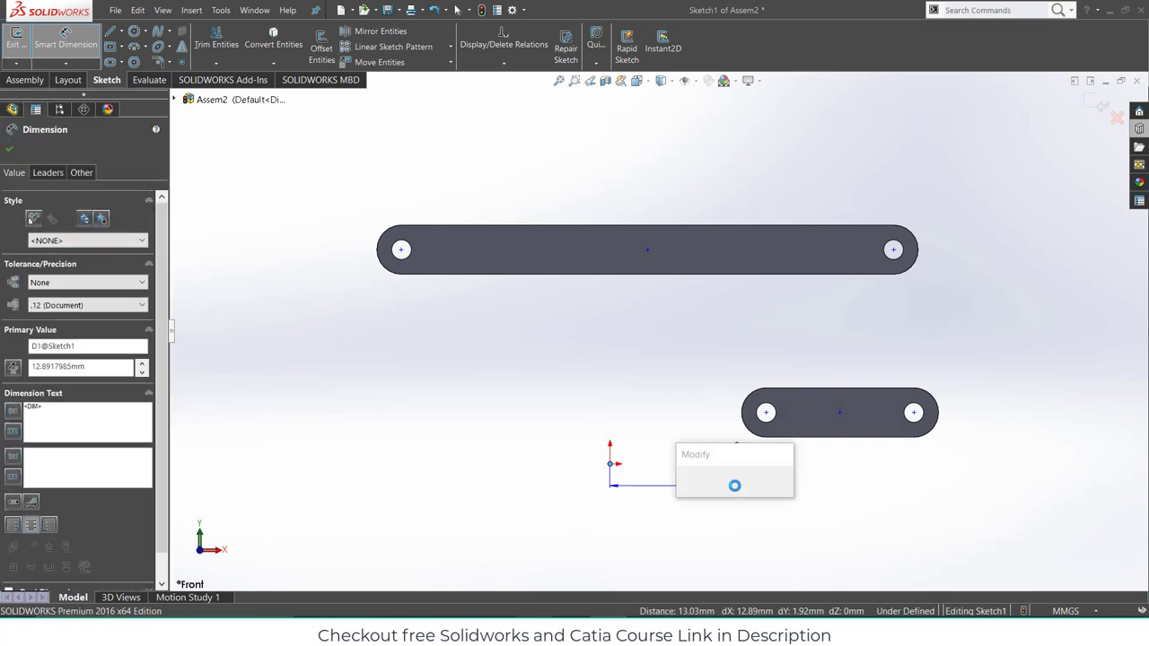
pyautogui.write('38')
pyautogui.press('Return')
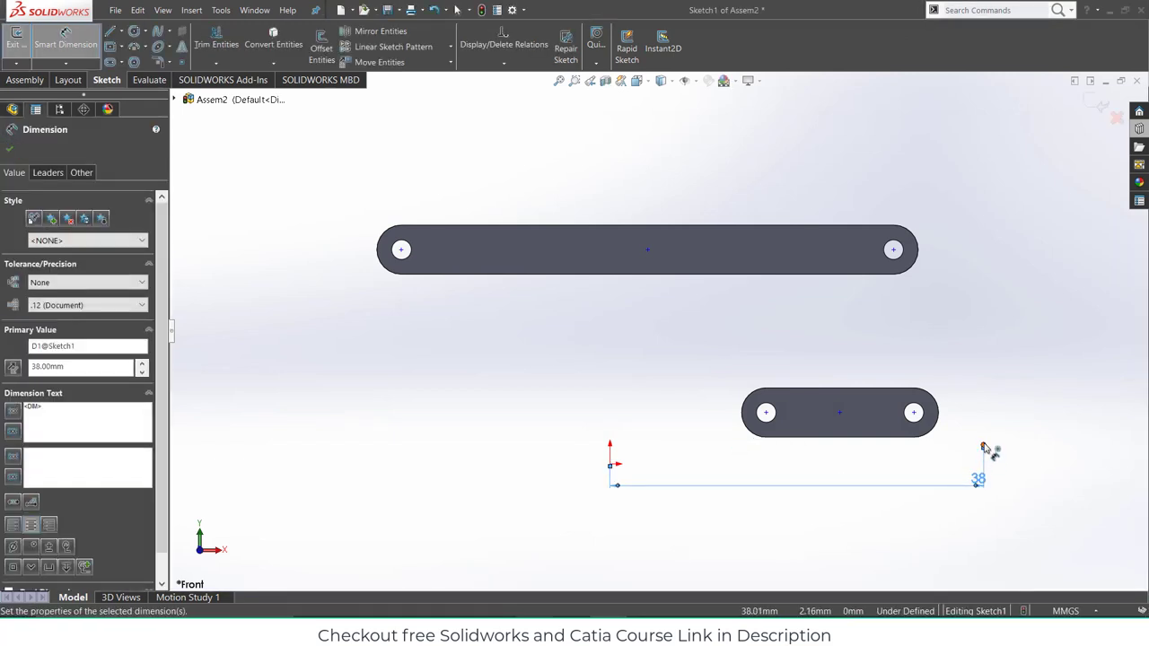
# - Dimension the point 7.8 mm vertically from the origin and exit the assembly sketch
pyautogui.click(983, 447)
pyautogui.click(616, 465)
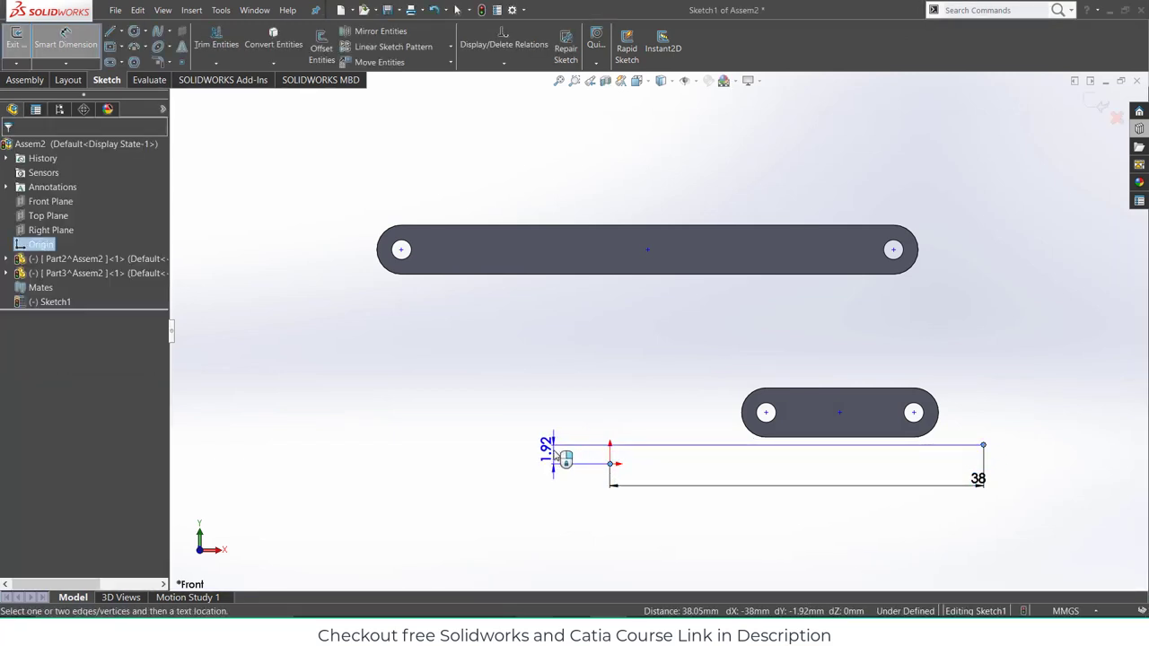
pyautogui.click(550, 454)
pyautogui.write('7.8')
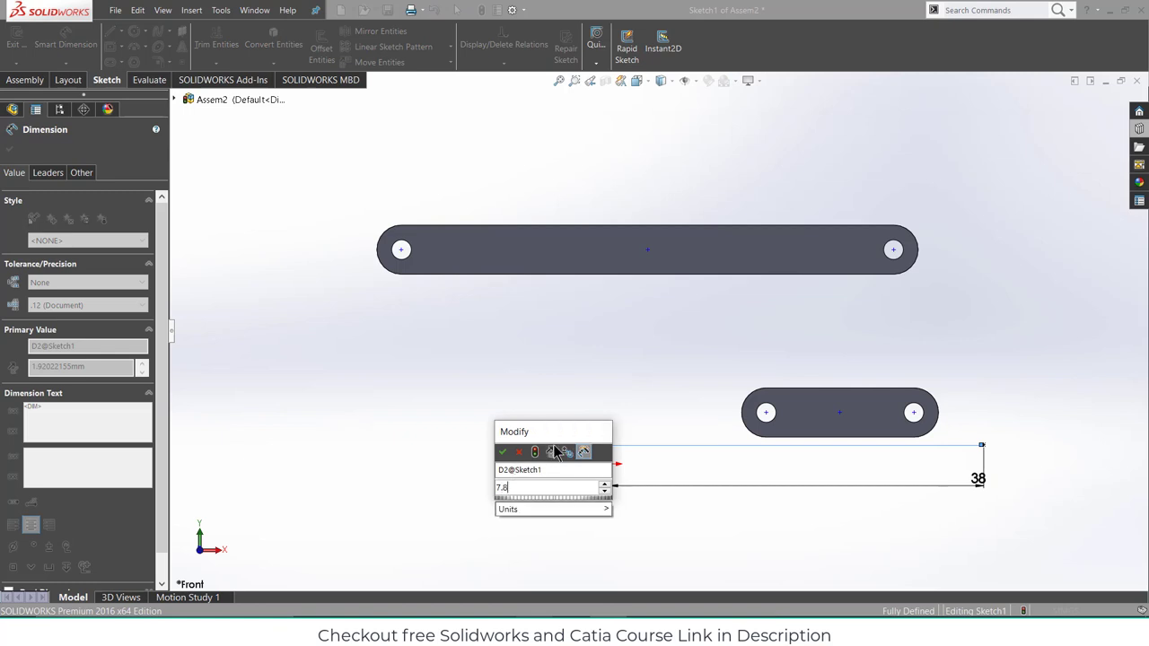
pyautogui.press('Return')
pyautogui.press('z')
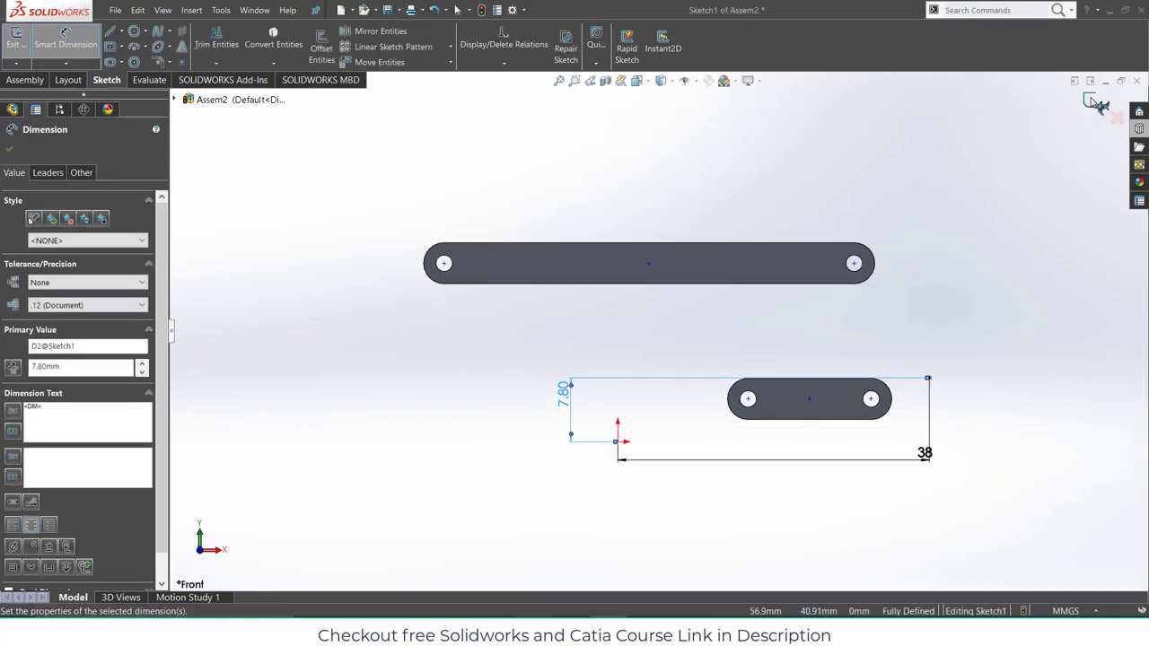
pyautogui.click(1093, 102)
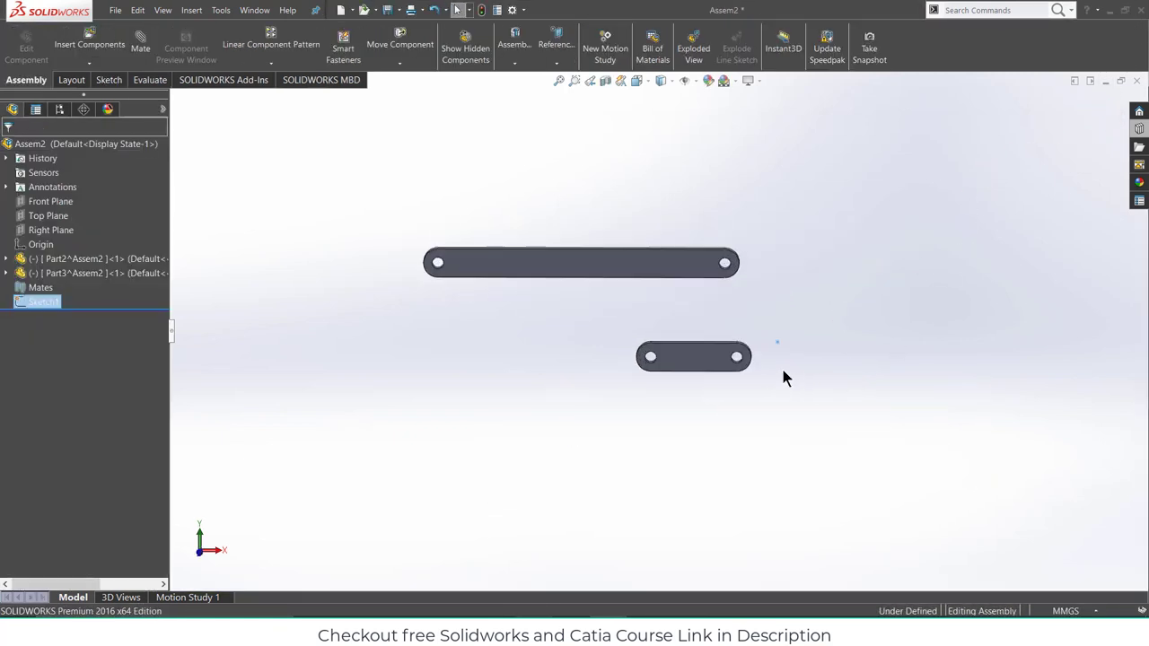
# - Move the short link aside and mate the axis of its left hole coincident with the sketched pivot point
pyautogui.moveTo(672, 367)
pyautogui.mouseDown()
pyautogui.moveTo(696, 346)
pyautogui.moveTo(802, 327)
pyautogui.mouseUp()
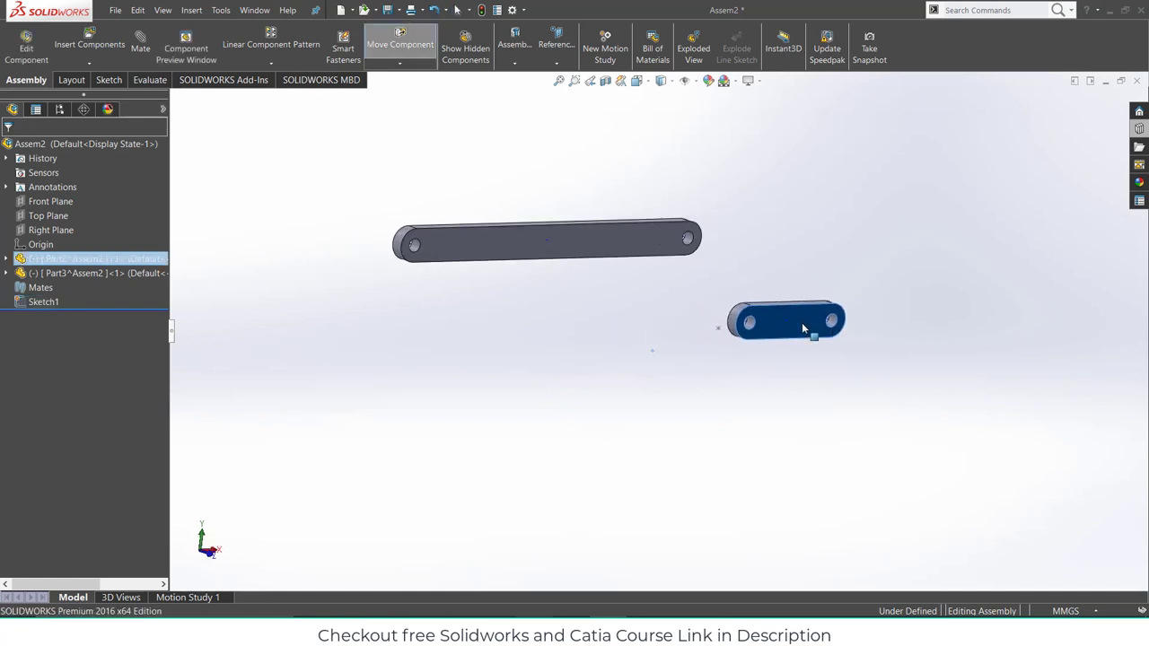
pyautogui.click(706, 285)
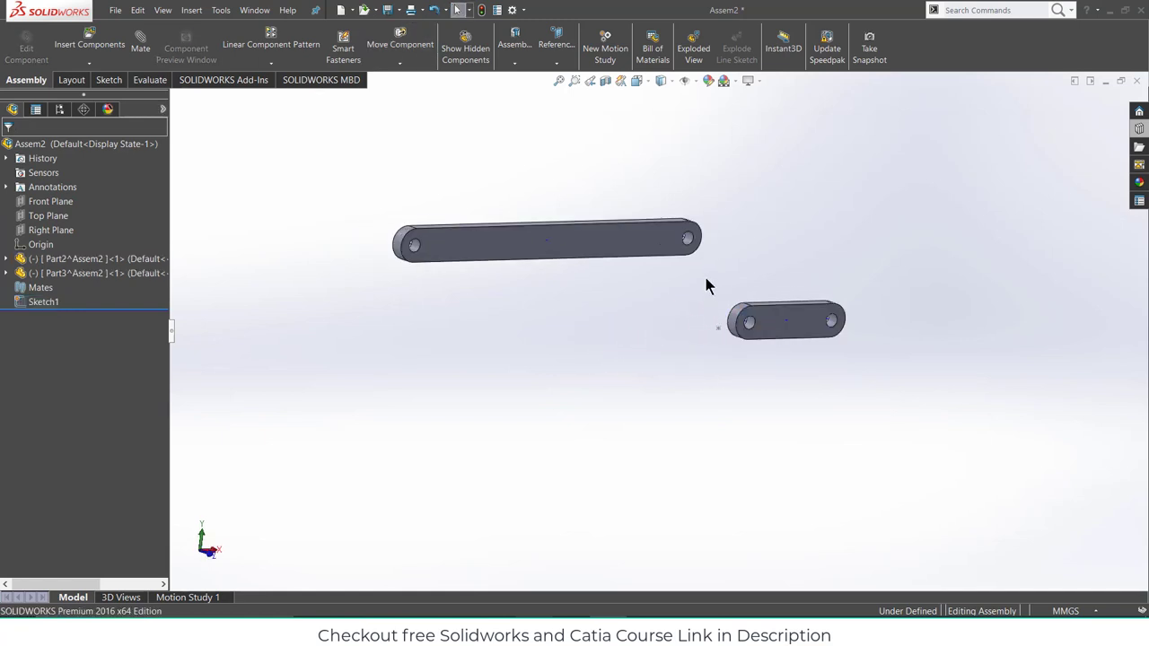
pyautogui.click(134, 45)
pyautogui.scroll(-5, 745, 328)
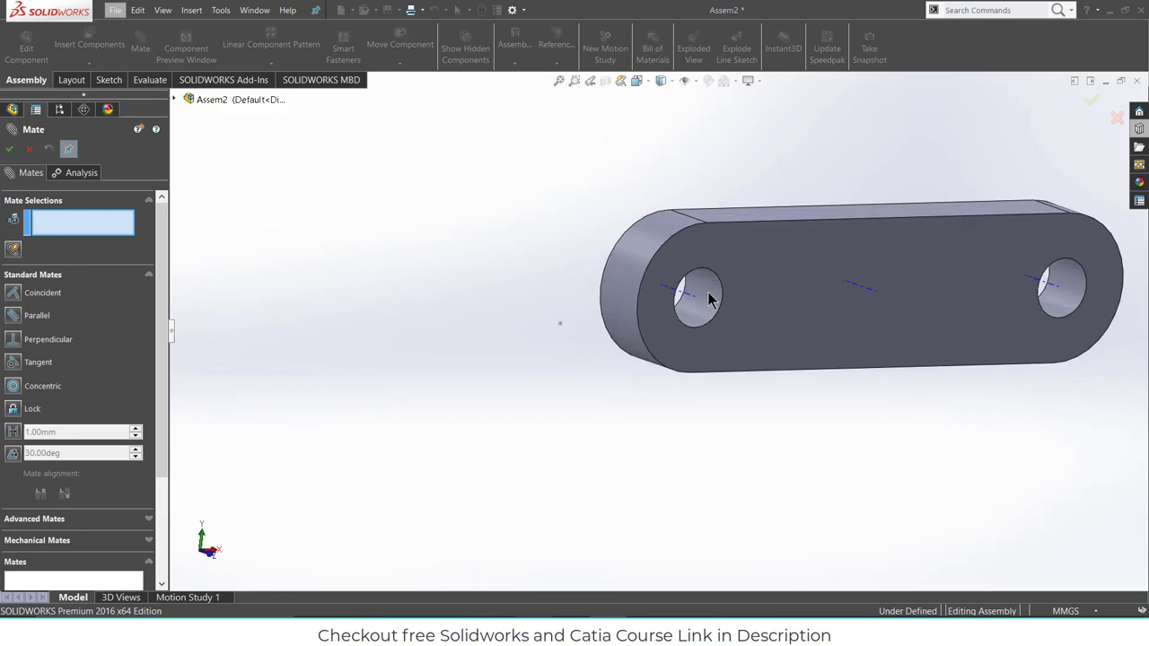
pyautogui.click(689, 299)
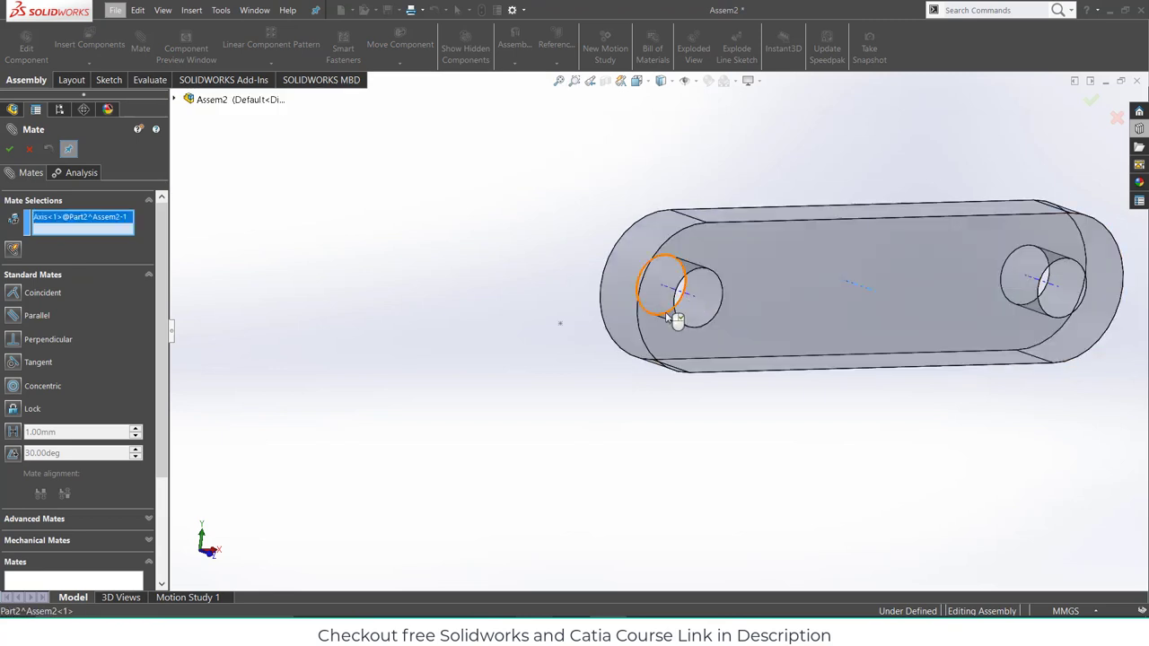
pyautogui.click(561, 326)
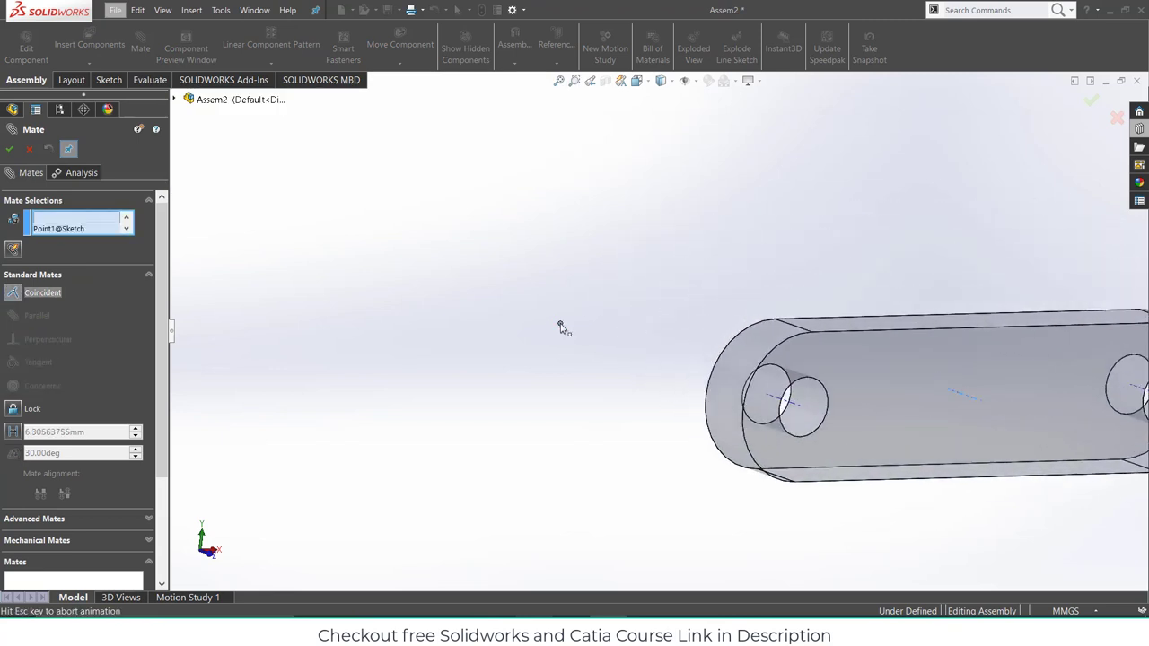
pyautogui.click(546, 308)
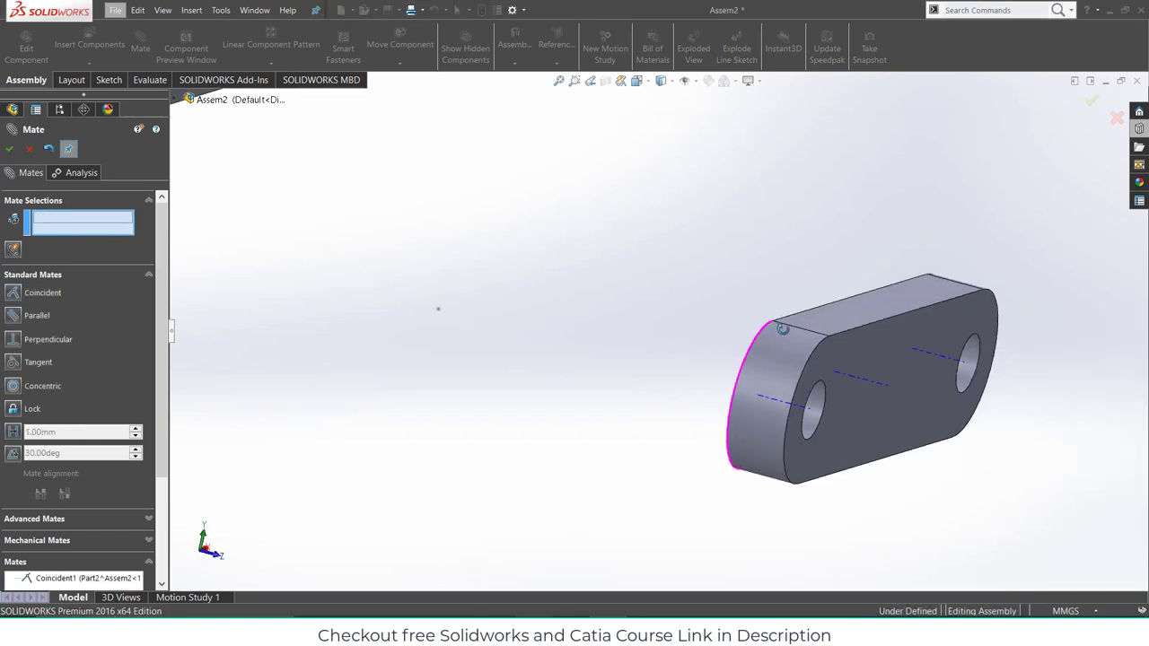
# - Mate the short link's back face coincident with the assembly's Front Plane
pyautogui.click(694, 298)
pyautogui.hotkey('ctrl', '8')
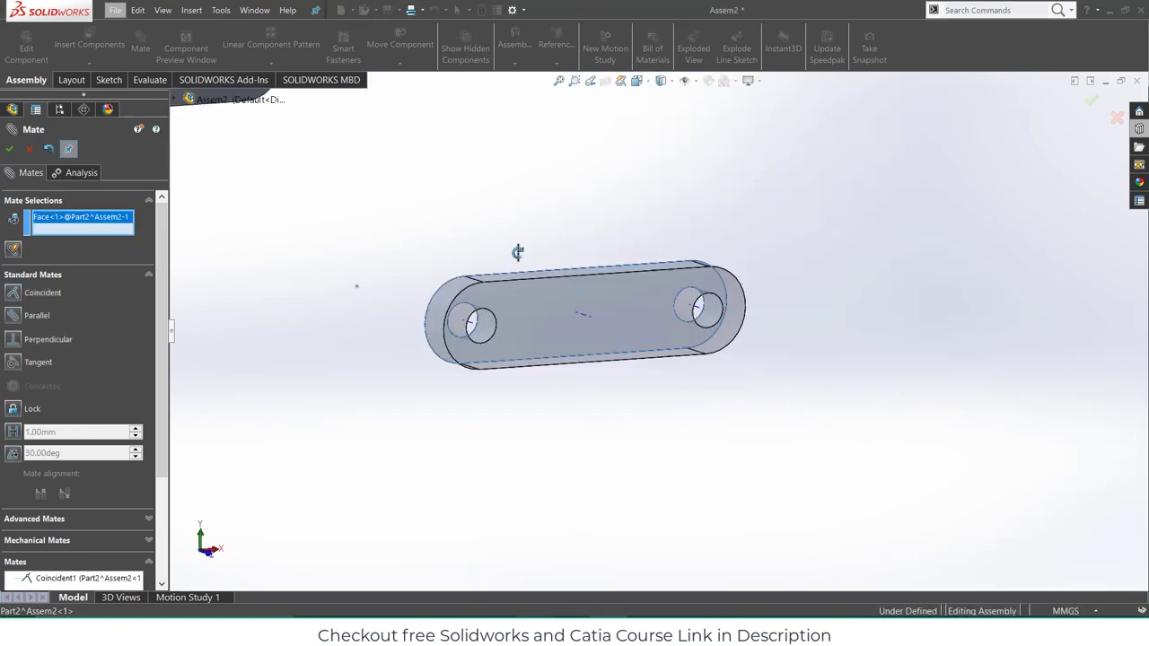
pyautogui.click(174, 100)
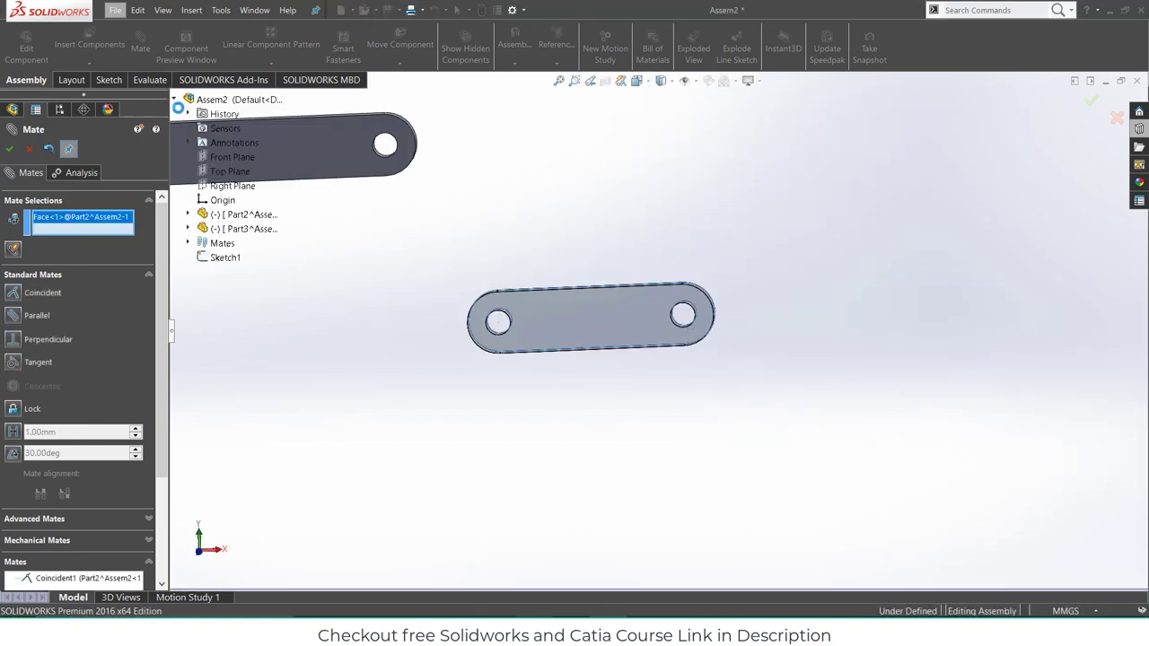
pyautogui.click(224, 157)
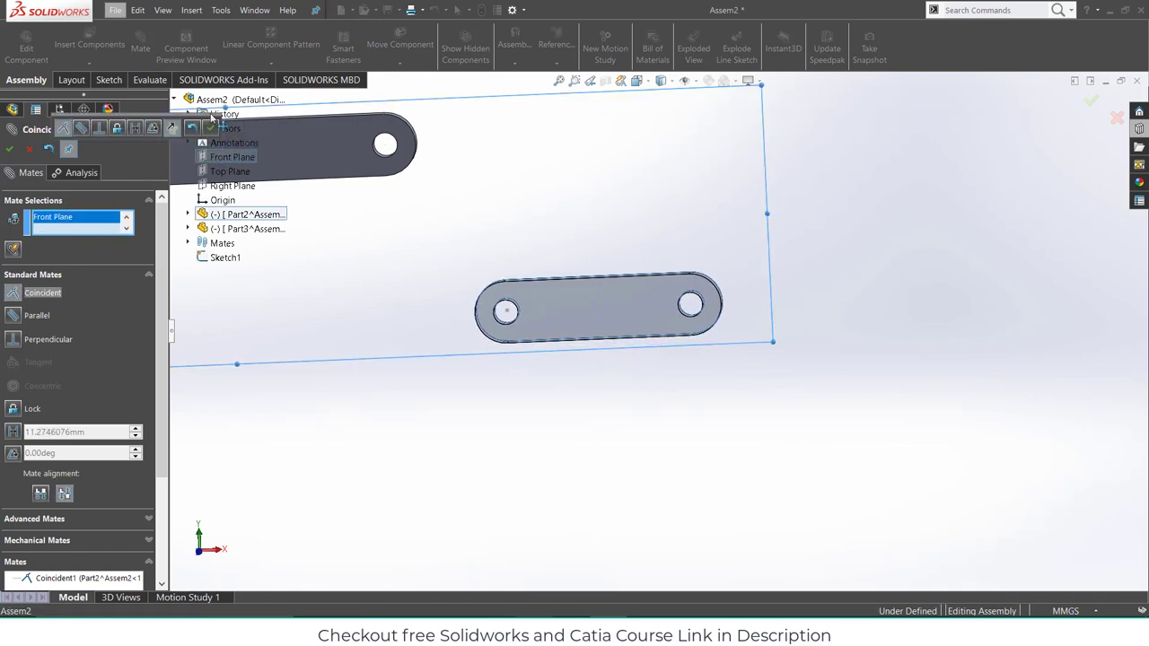
pyautogui.click(213, 130)
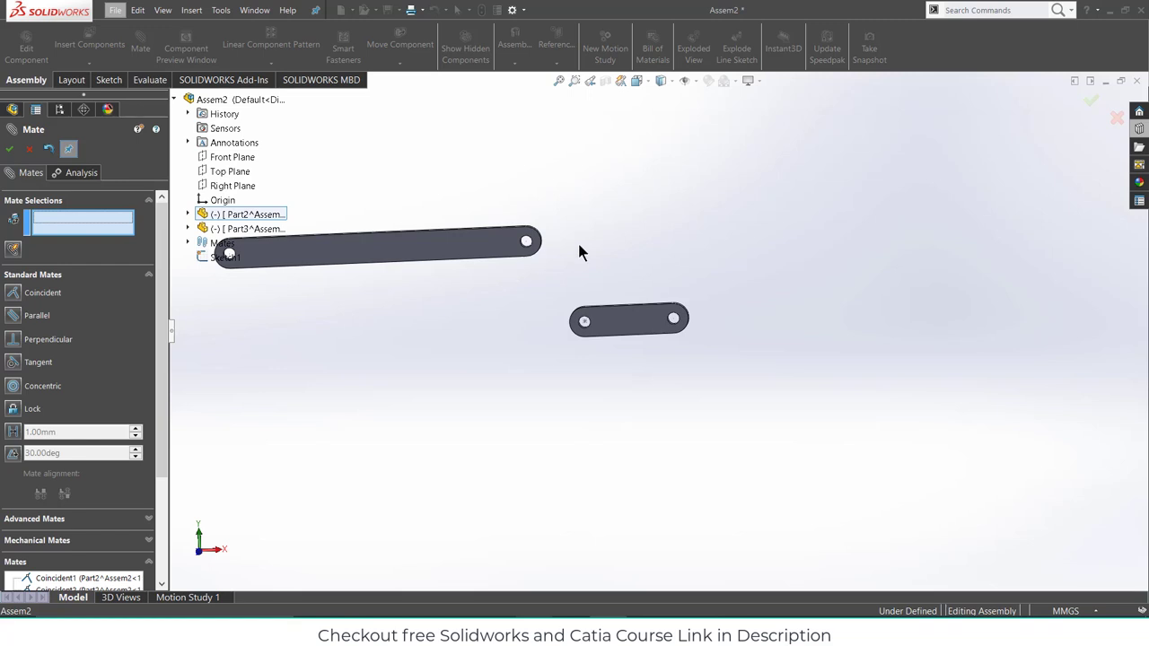
# - Mate the long link's right hole concentric with the free right hole of the short link
pyautogui.scroll(-3, 538, 248)
pyautogui.scroll(-3, 467, 239)
pyautogui.moveTo(479, 267); pyautogui.dragTo(432, 270, button='middle')
pyautogui.click(525, 271)
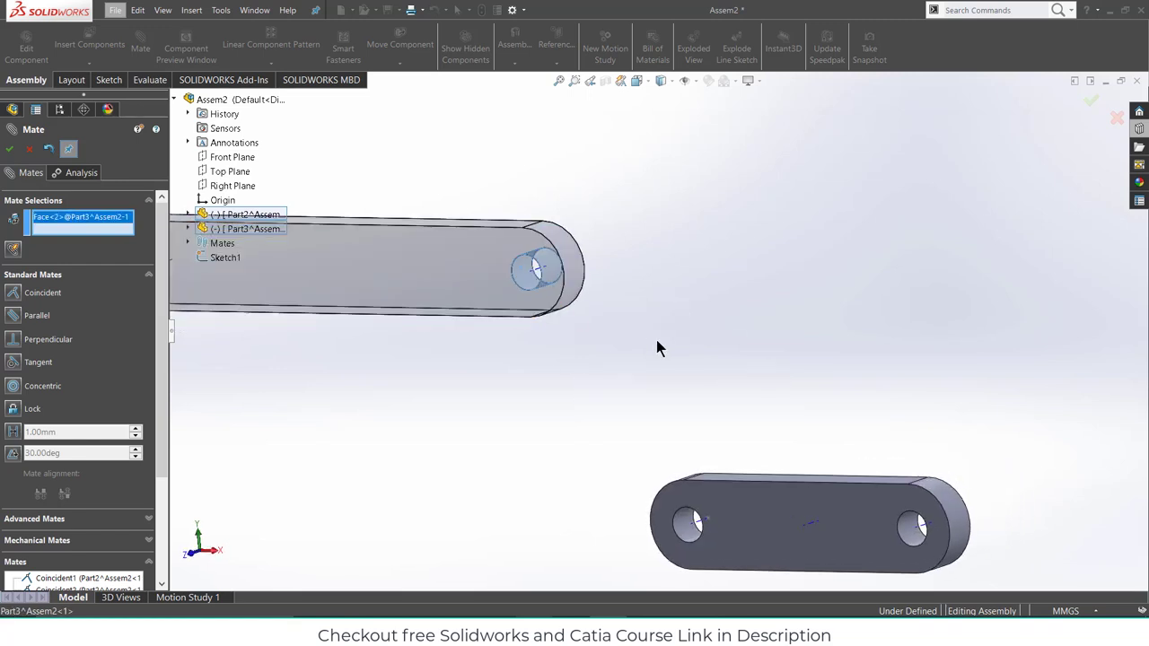
pyautogui.scroll(3, 658, 335)
pyautogui.click(795, 434)
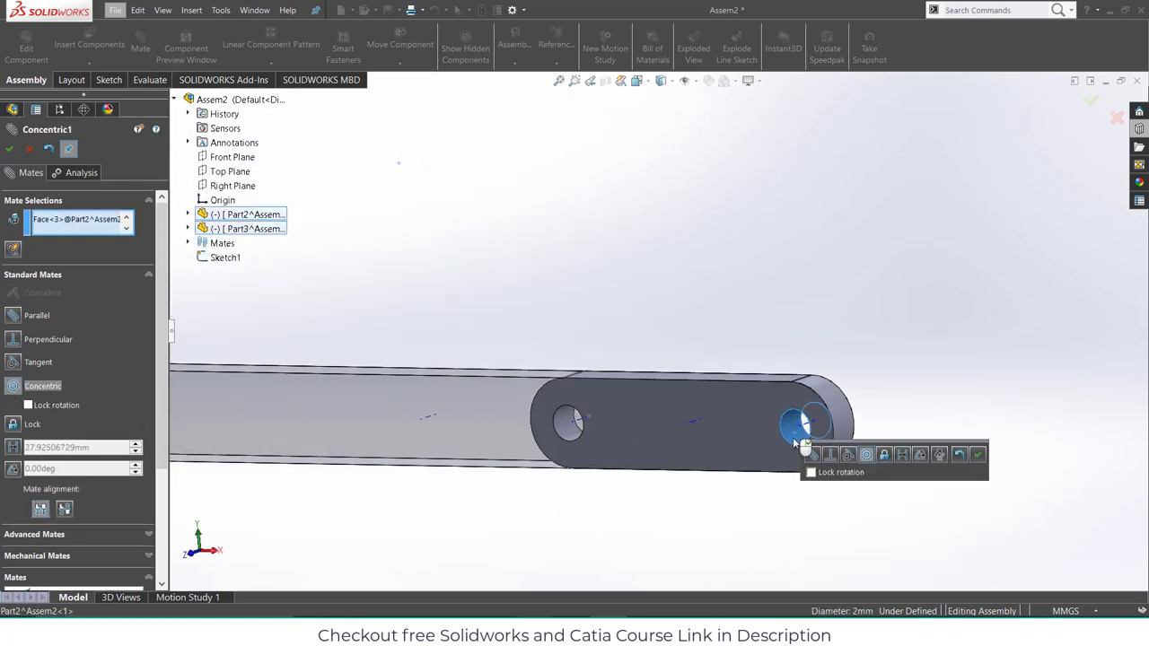
pyautogui.click(978, 455)
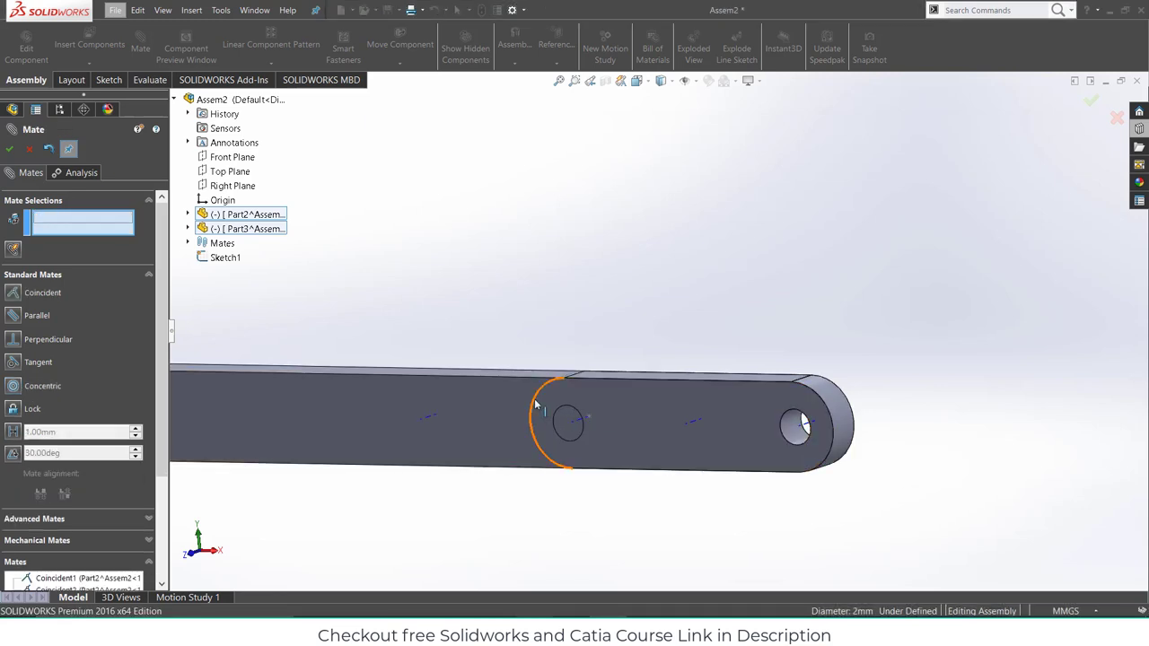
# - Swing the links apart, mate their facing sides coincident, and finish mating
pyautogui.moveTo(505, 426); pyautogui.dragTo(521, 462)
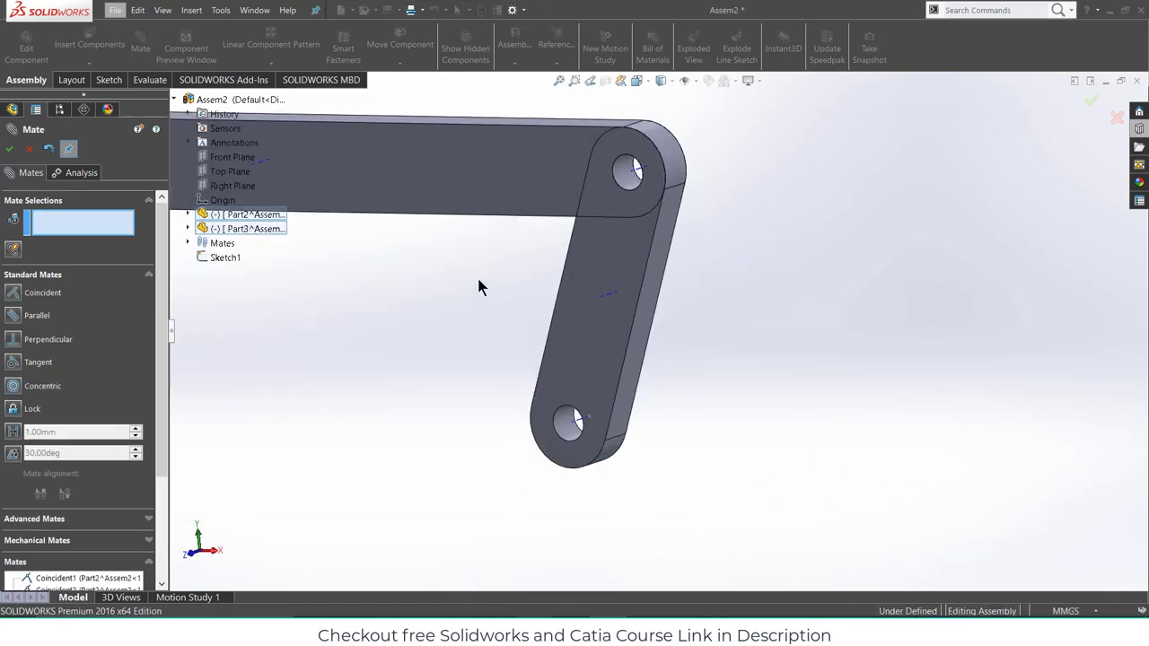
pyautogui.moveTo(578, 194); pyautogui.dragTo(651, 225, button='middle')
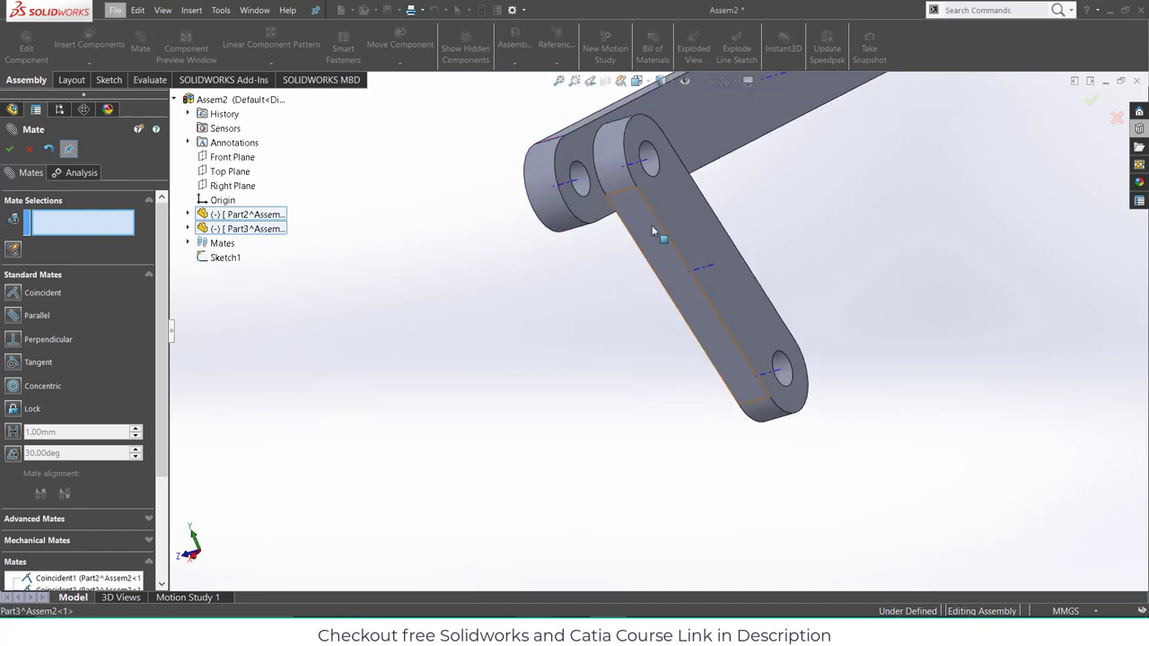
pyautogui.click(594, 200)
pyautogui.hotkey('ctrl', '1')
pyautogui.click(621, 268)
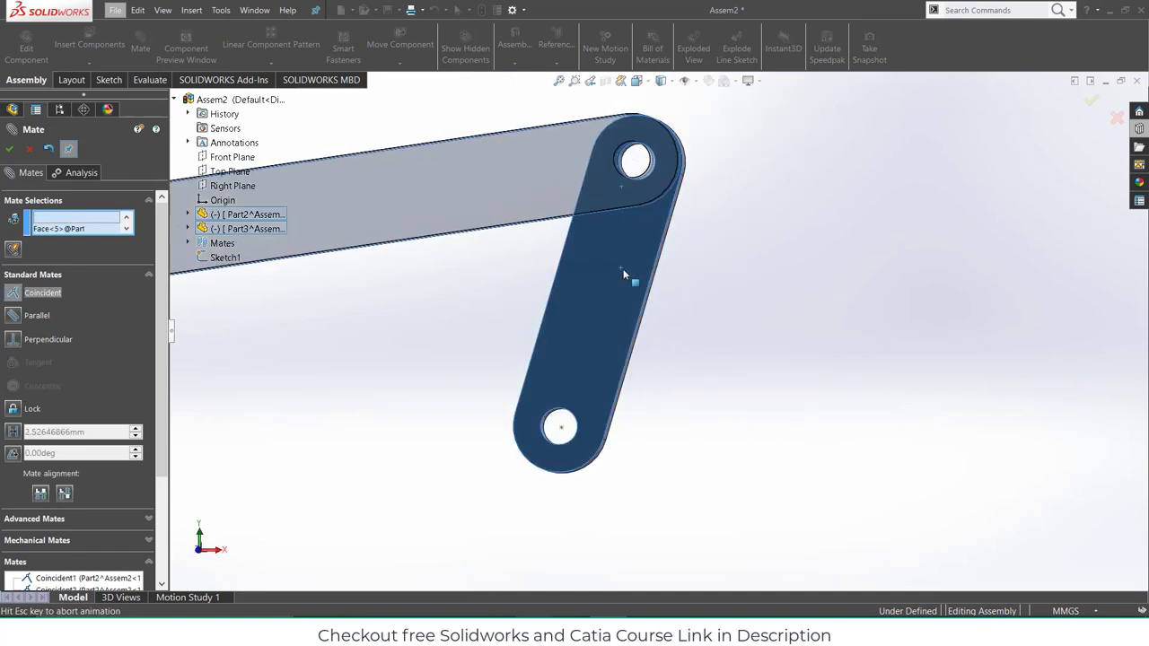
pyautogui.click(933, 272)
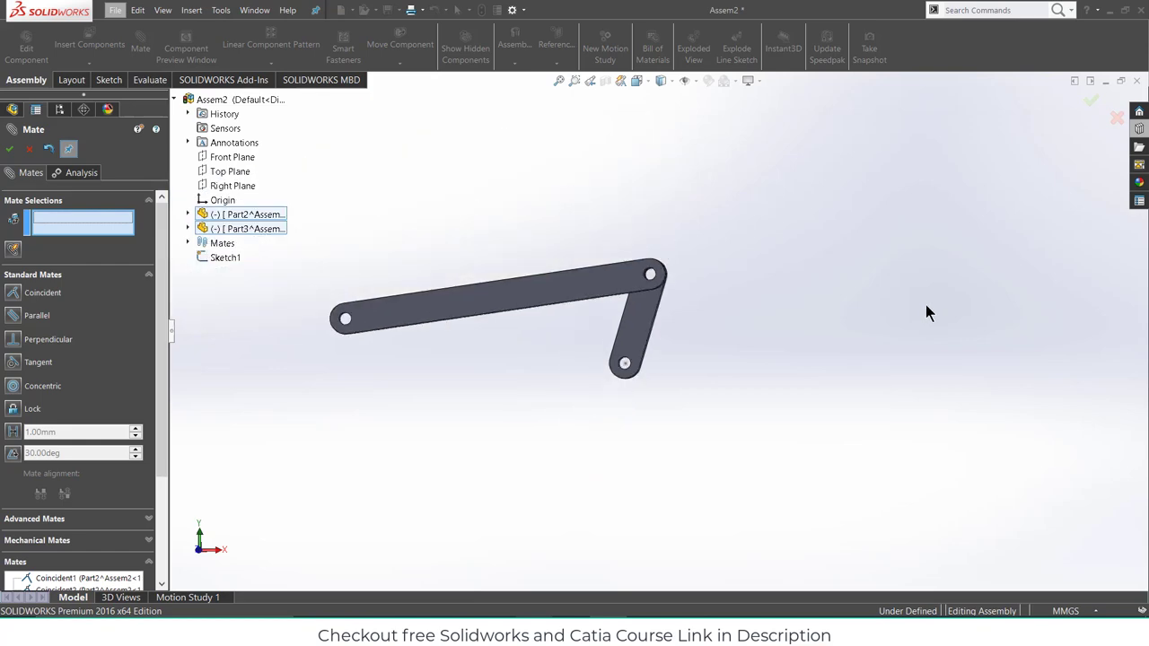
pyautogui.click(11, 149)
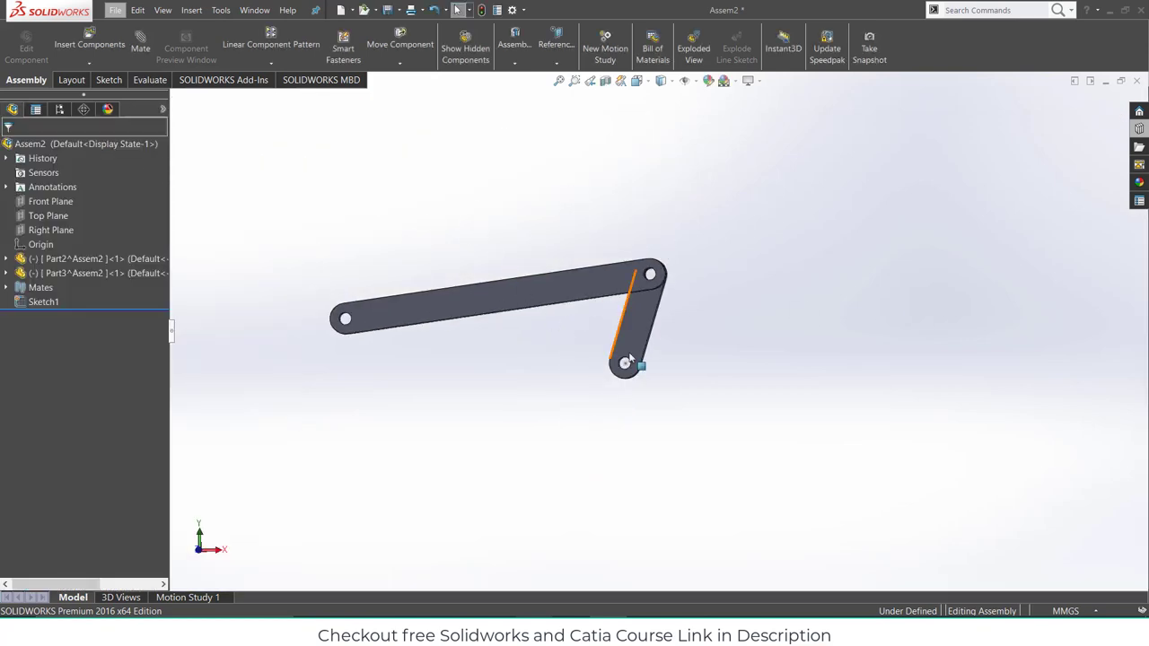
# - Consult the leg proportions image and insert a new part in the assembly with its sketch on the Front Plane
pyautogui.click(533, 610)
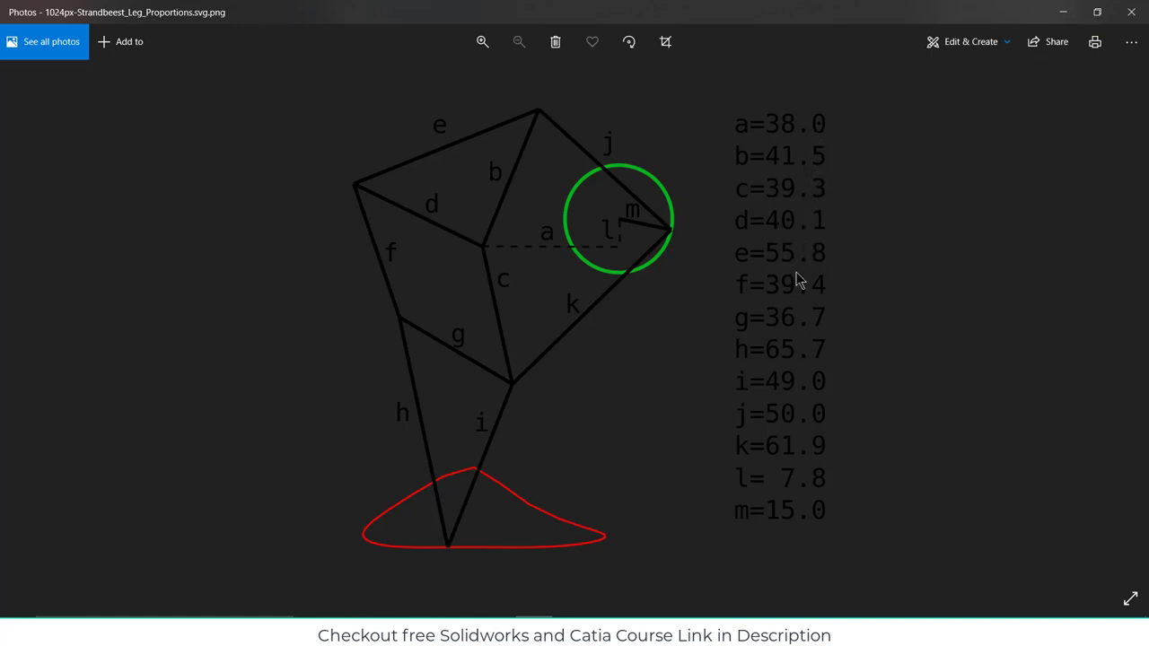
pyautogui.click(1059, 15)
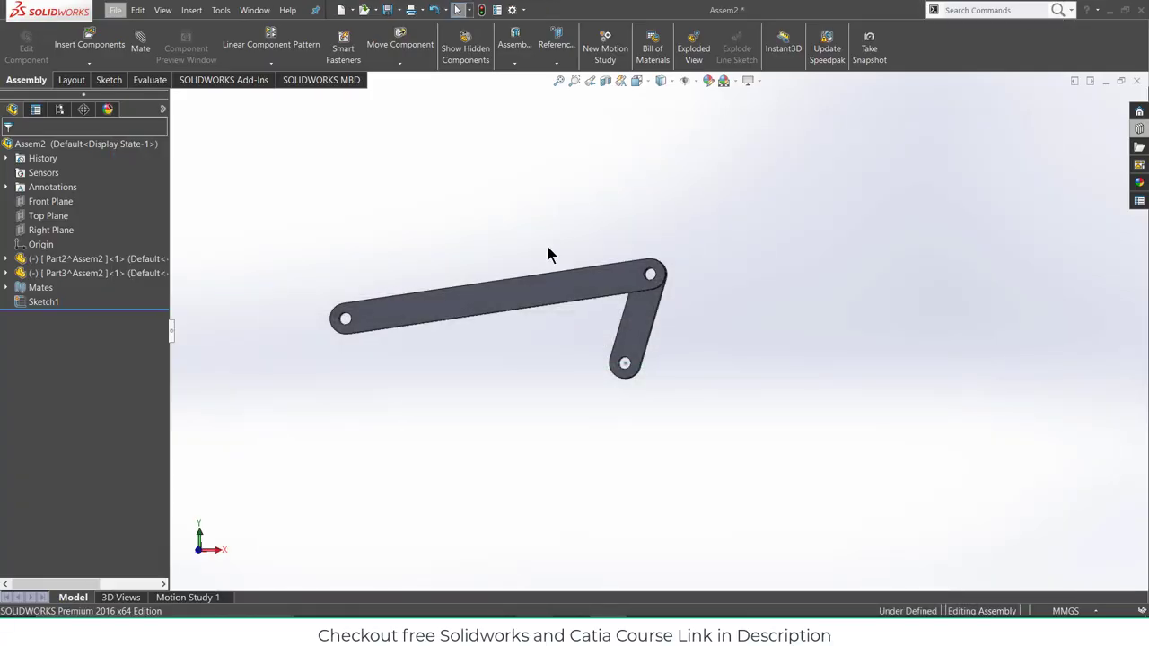
pyautogui.click(96, 69)
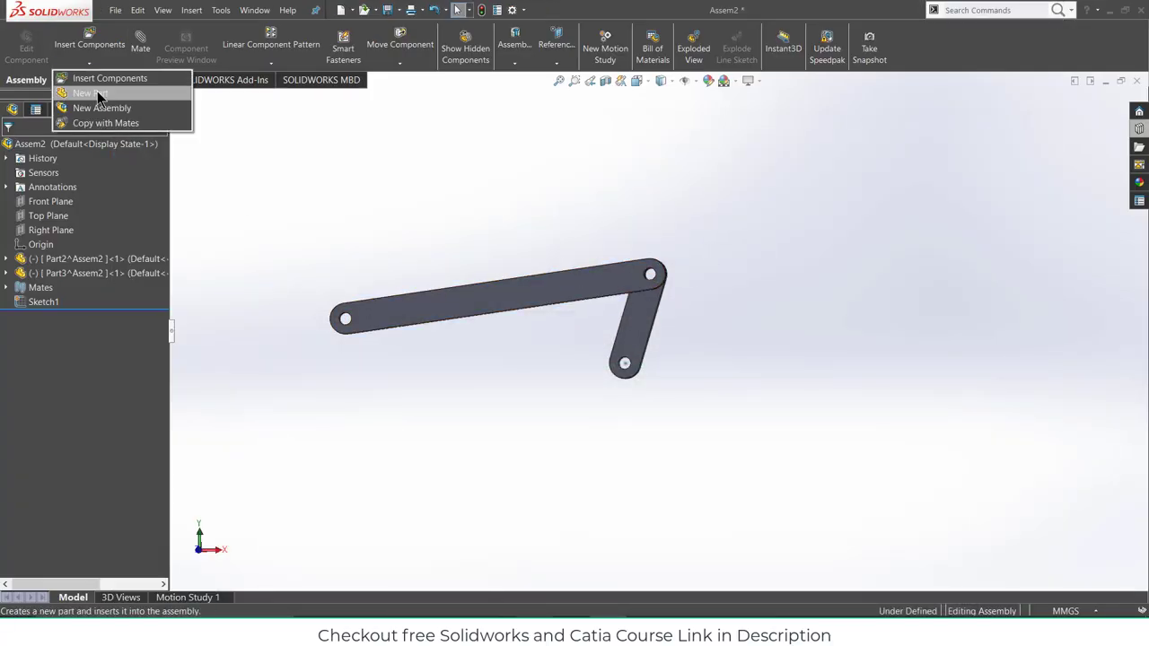
pyautogui.click(96, 91)
pyautogui.click(52, 205)
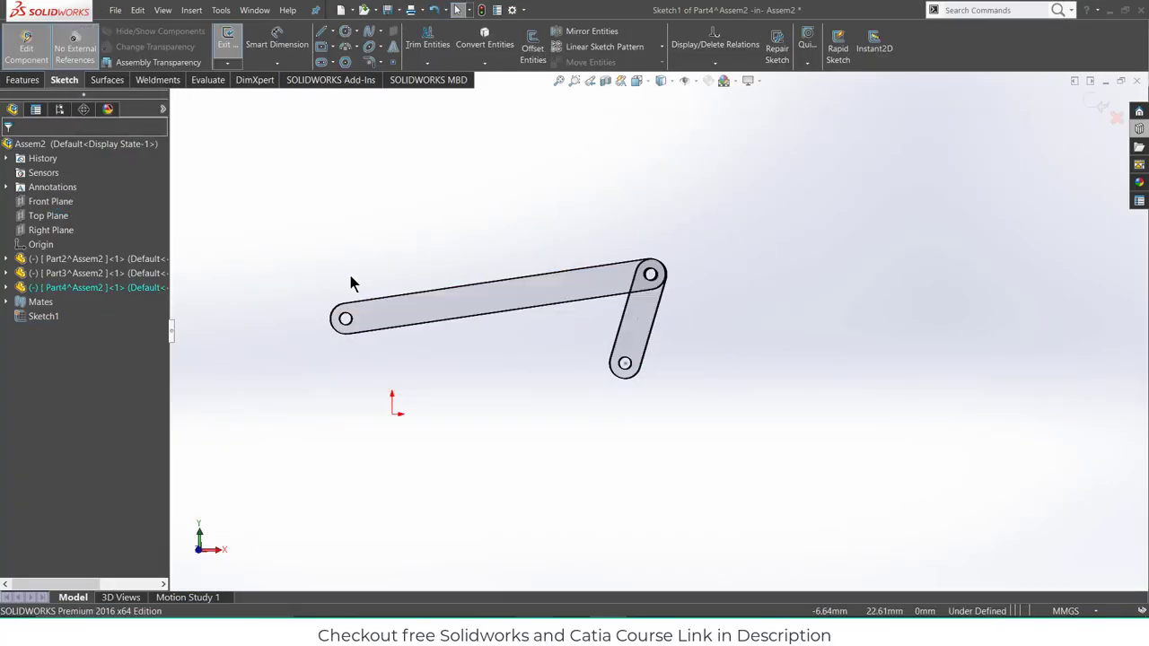
# - Sketch a right triangle with its right-angle corner on the origin, a vertical leg about 32.6 mm and a hypotenuse about 45.3 mm long
pyautogui.click(321, 31)
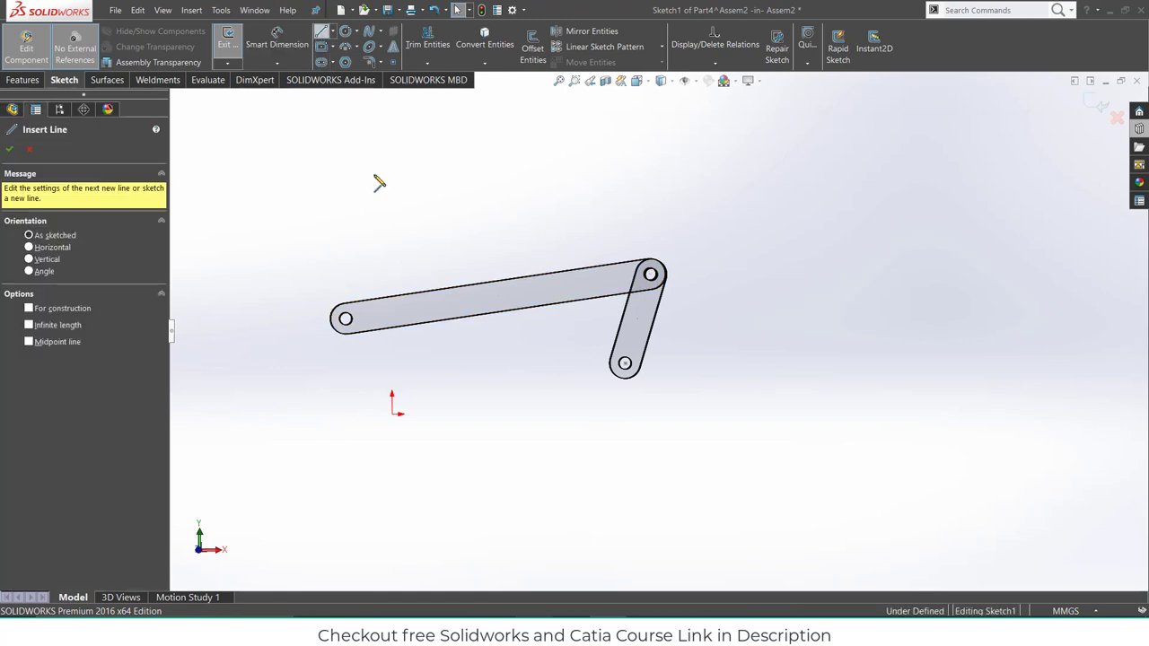
pyautogui.click(391, 214)
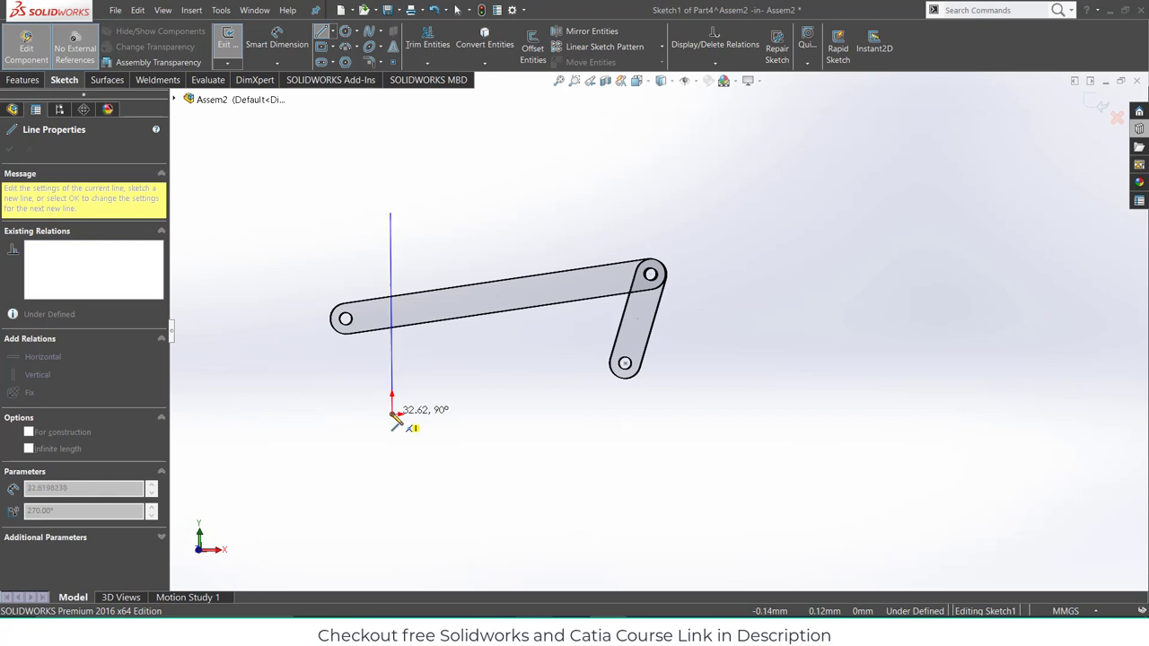
pyautogui.click(391, 413)
pyautogui.click(199, 414)
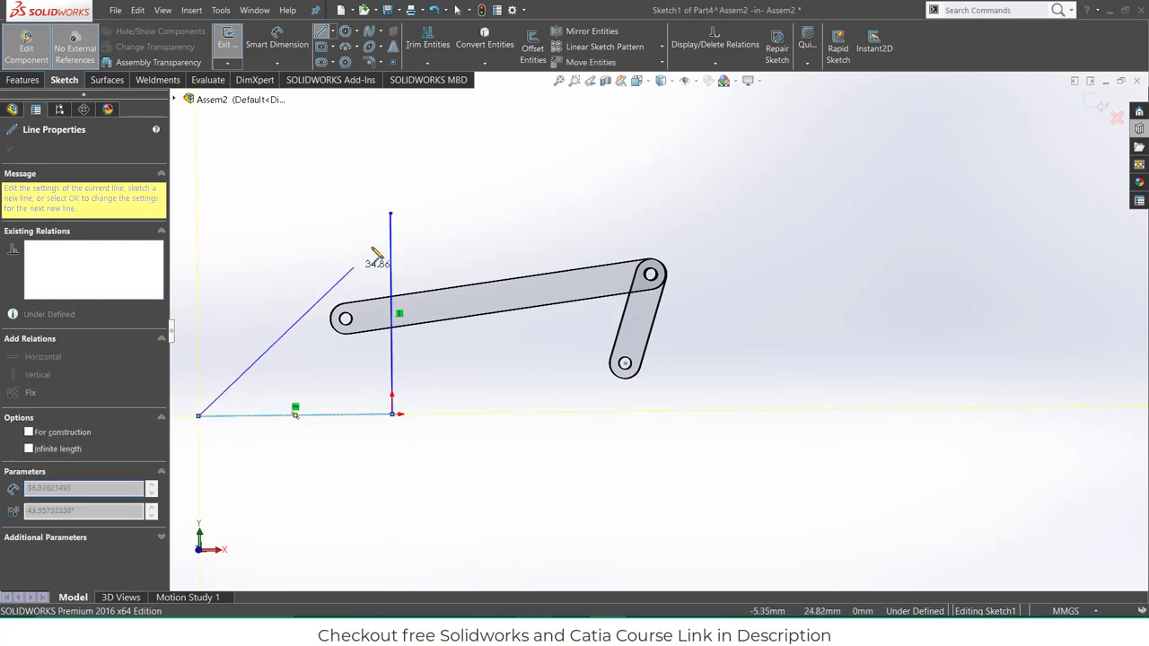
pyautogui.click(390, 213)
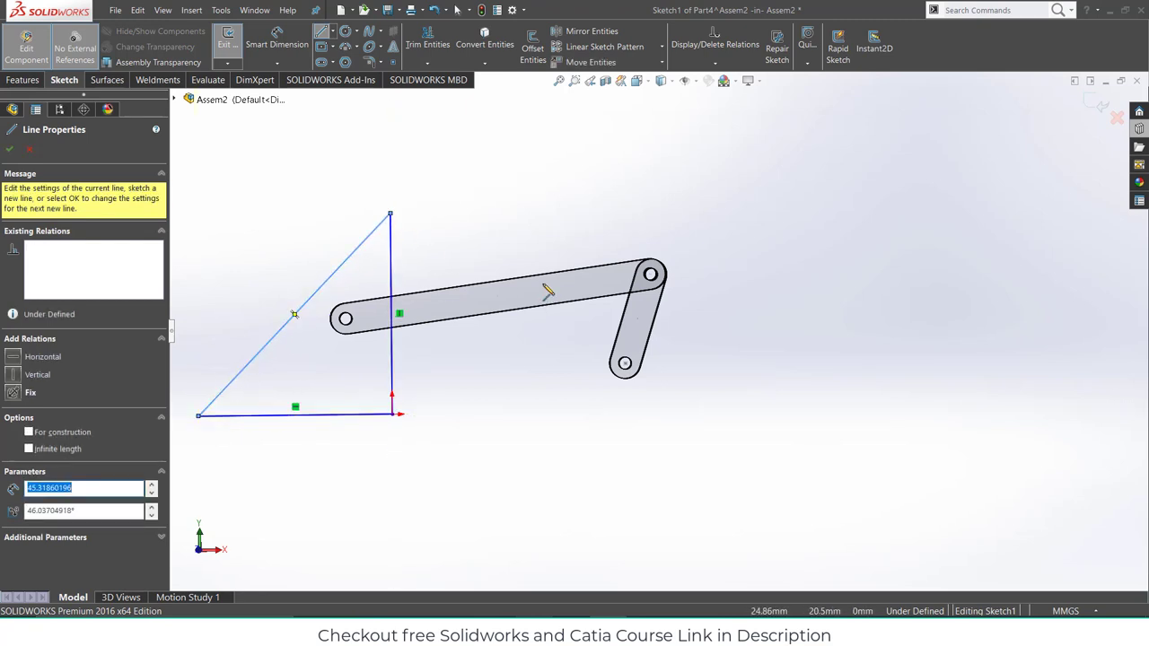
pyautogui.press('Escape')
# - Consult the proportions image for lengths b and d and dimension the triangle's vertical leg to 41.5 mm
pyautogui.click(392, 253)
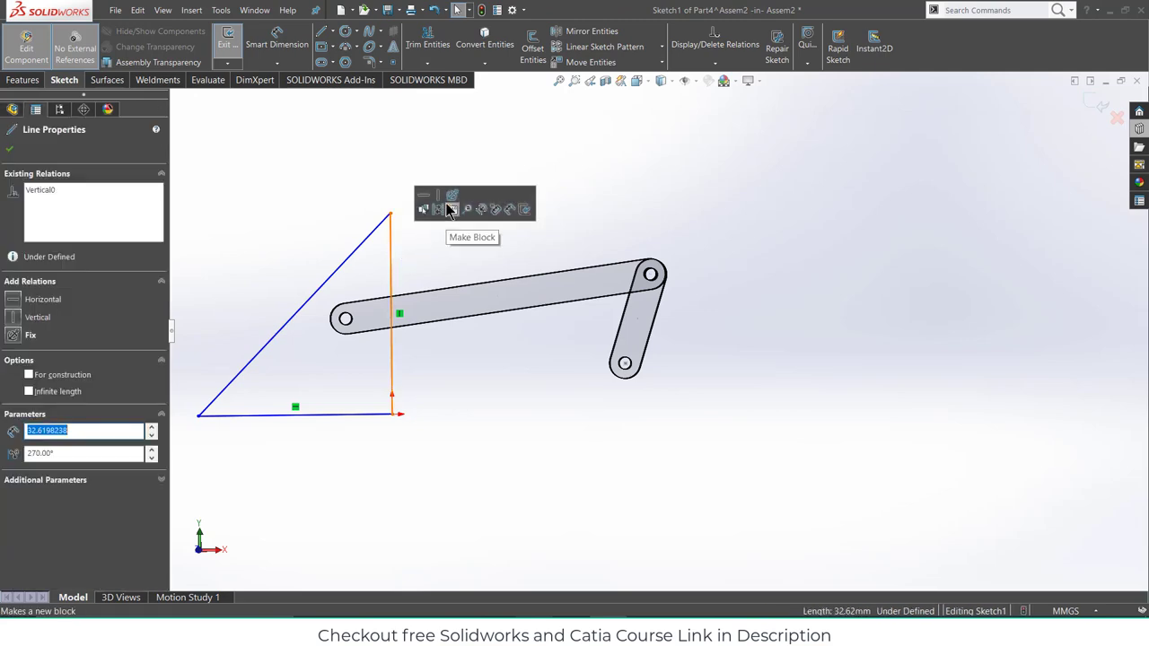
pyautogui.click(534, 628)
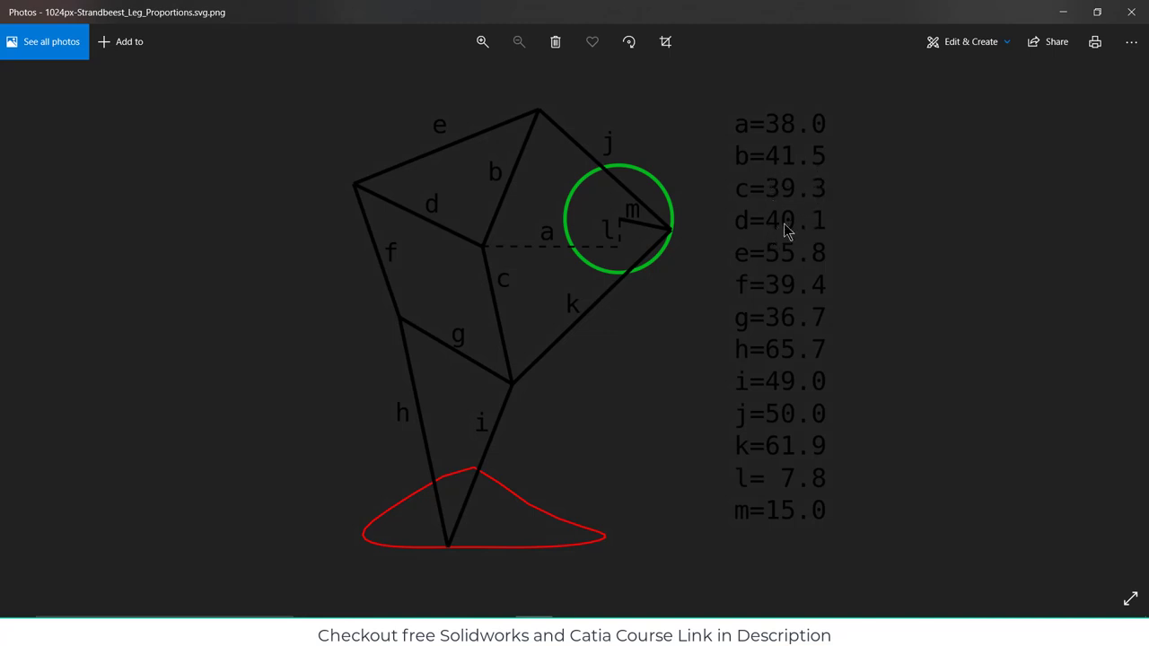
pyautogui.click(1062, 11)
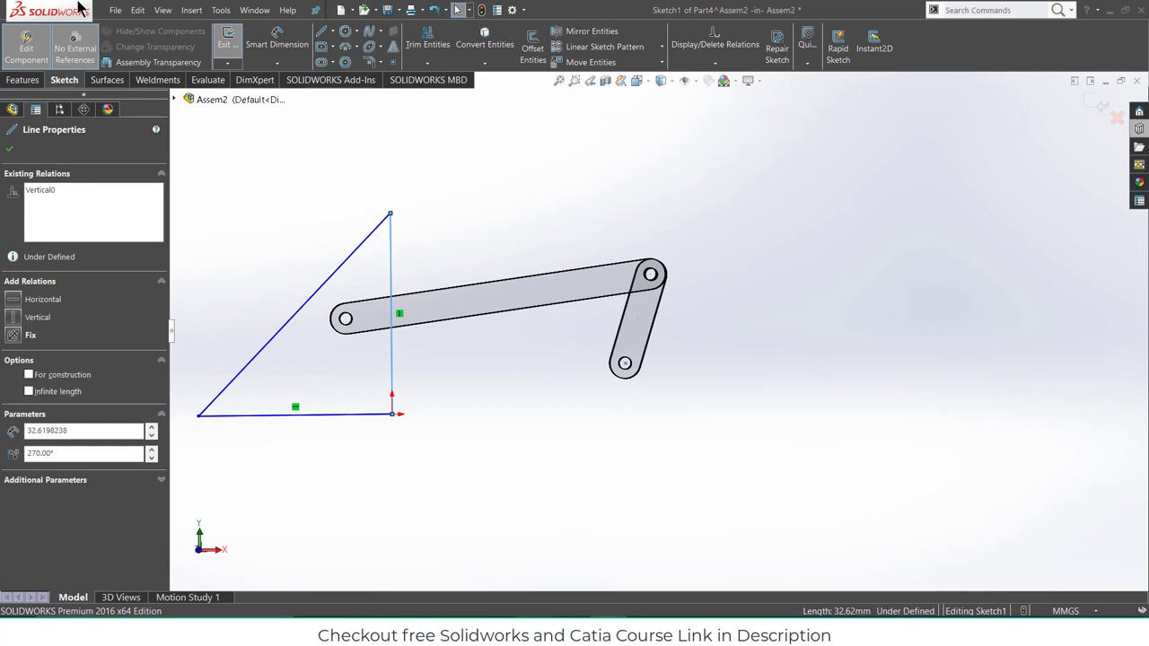
pyautogui.click(269, 41)
pyautogui.click(454, 220)
pyautogui.write('41.5')
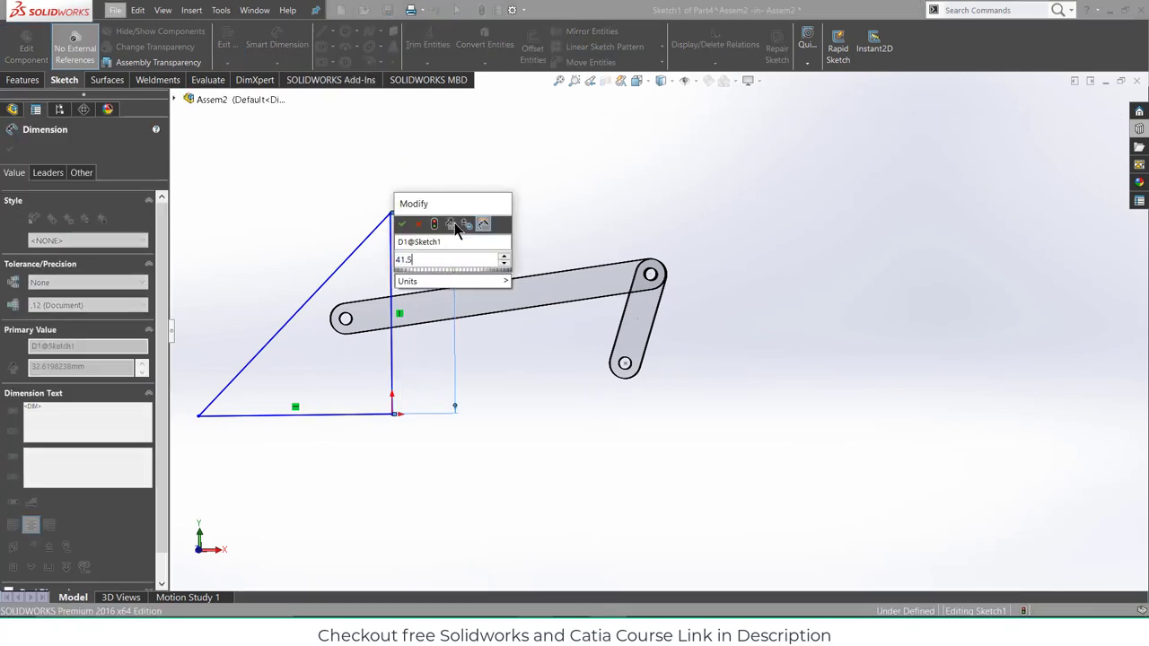
pyautogui.press('Return')
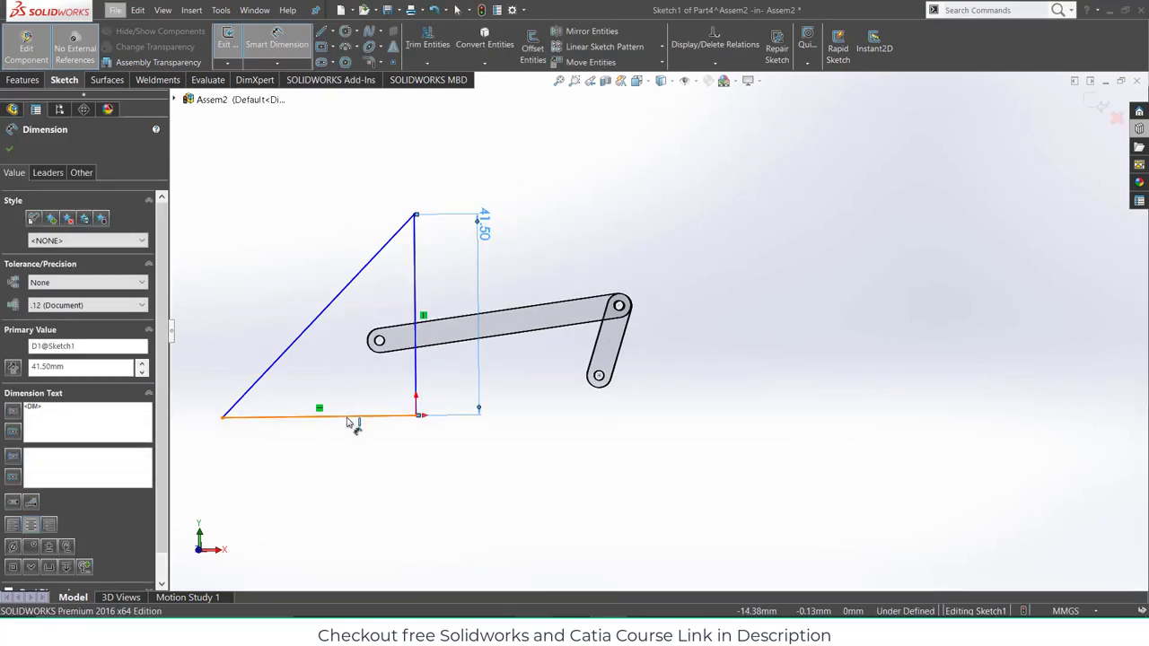
# - Dimension the triangle's horizontal leg to 40.1 mm
pyautogui.click(351, 417)
pyautogui.click(357, 459)
pyautogui.write('40.1')
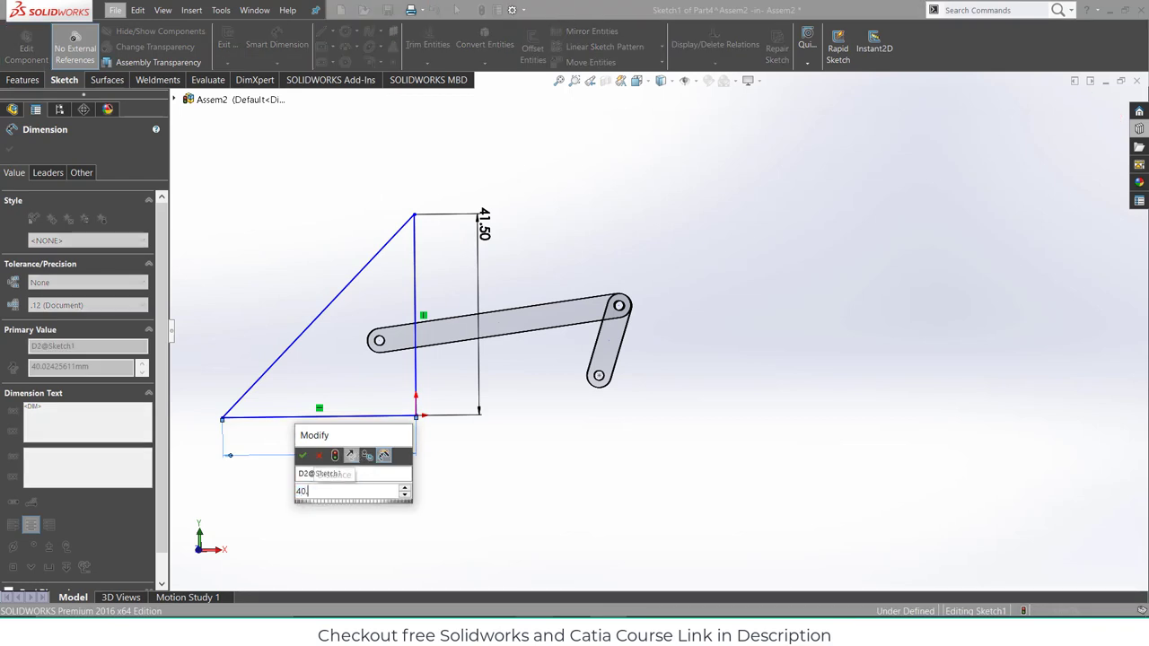
pyautogui.press('Return')
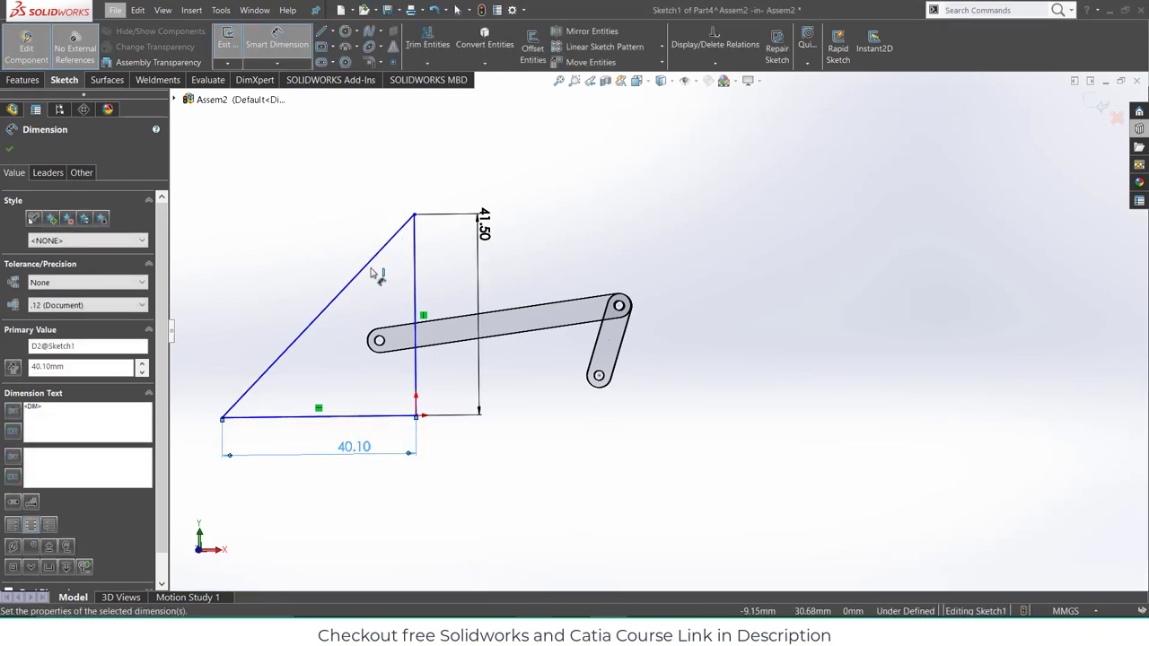
# - Try to dimension the triangle's hypotenuse, consulting length e in the proportions image
pyautogui.click(375, 269)
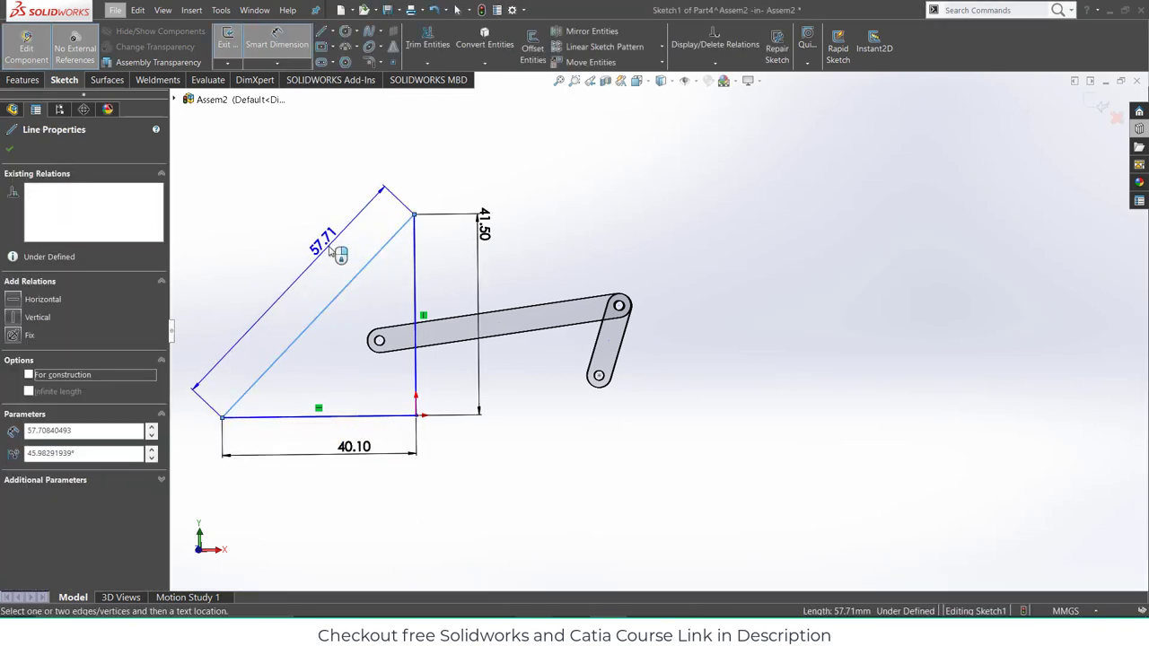
pyautogui.press('Escape')
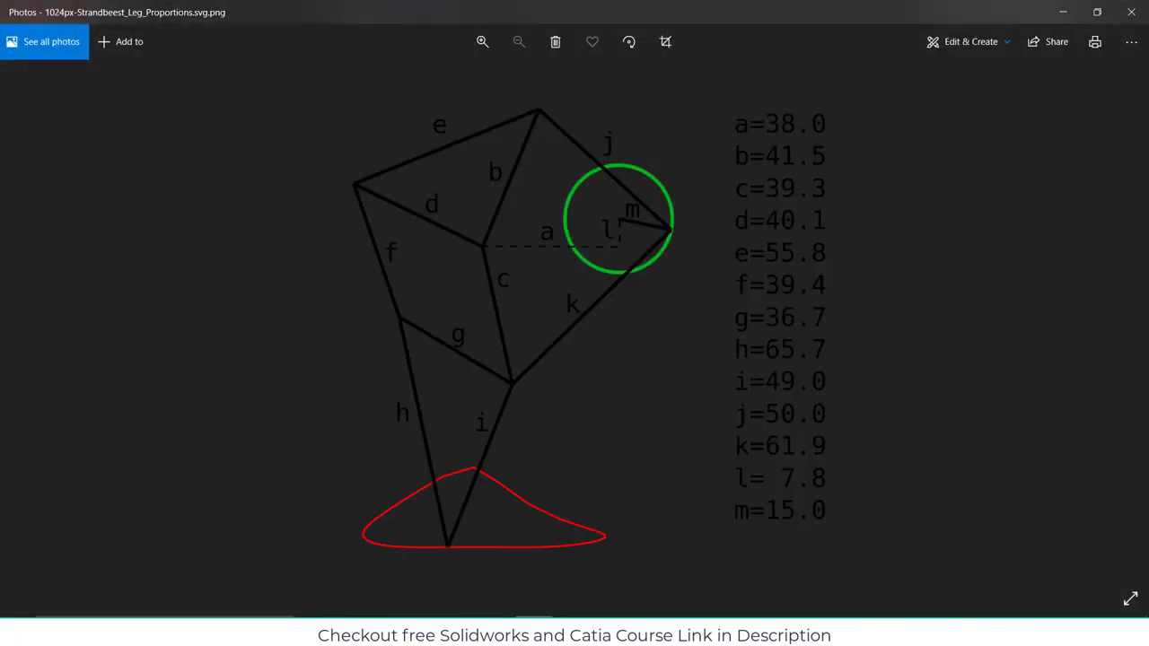
pyautogui.hotkey('alt', 'Tab')
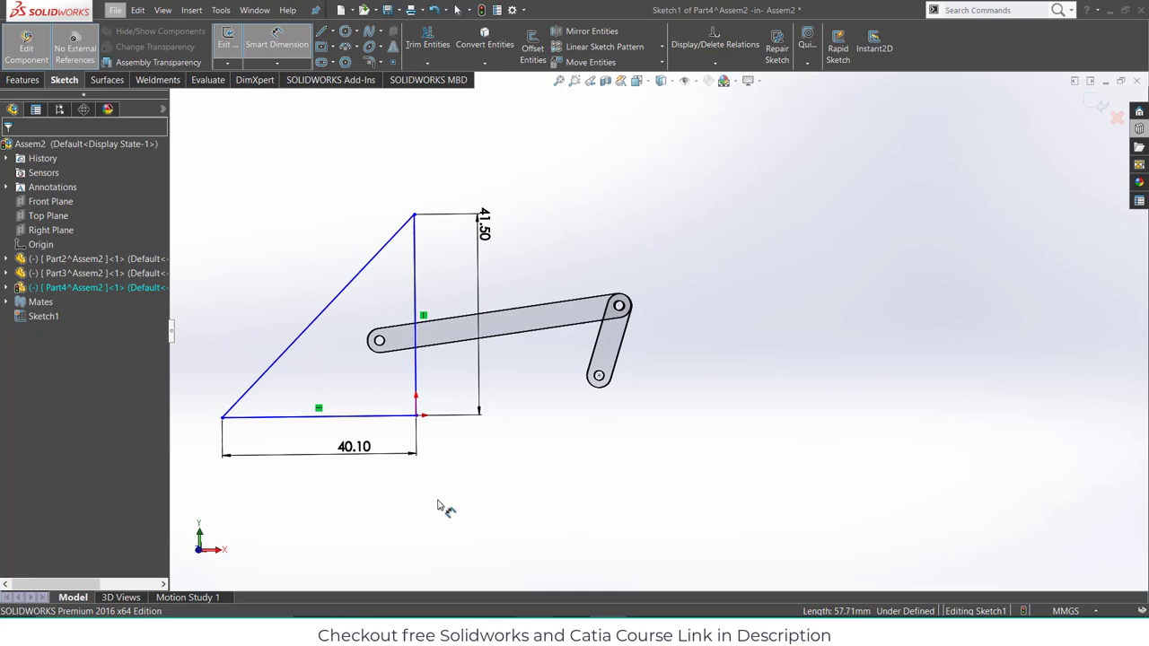
pyautogui.click(337, 296)
pyautogui.click(305, 279)
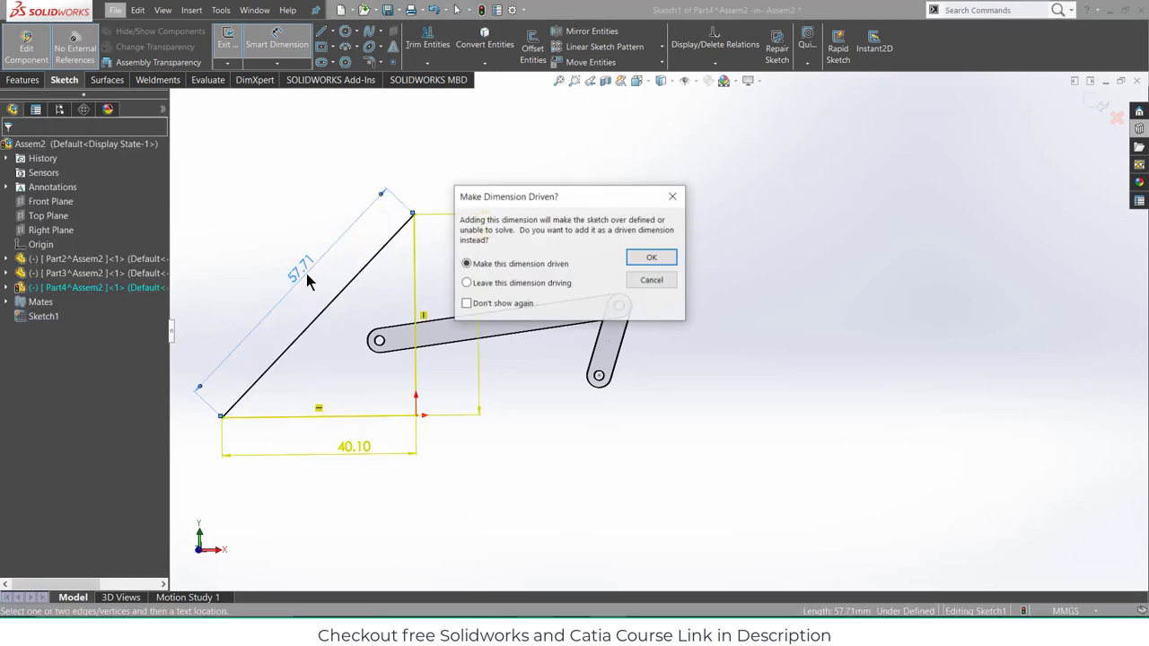
pyautogui.click(650, 281)
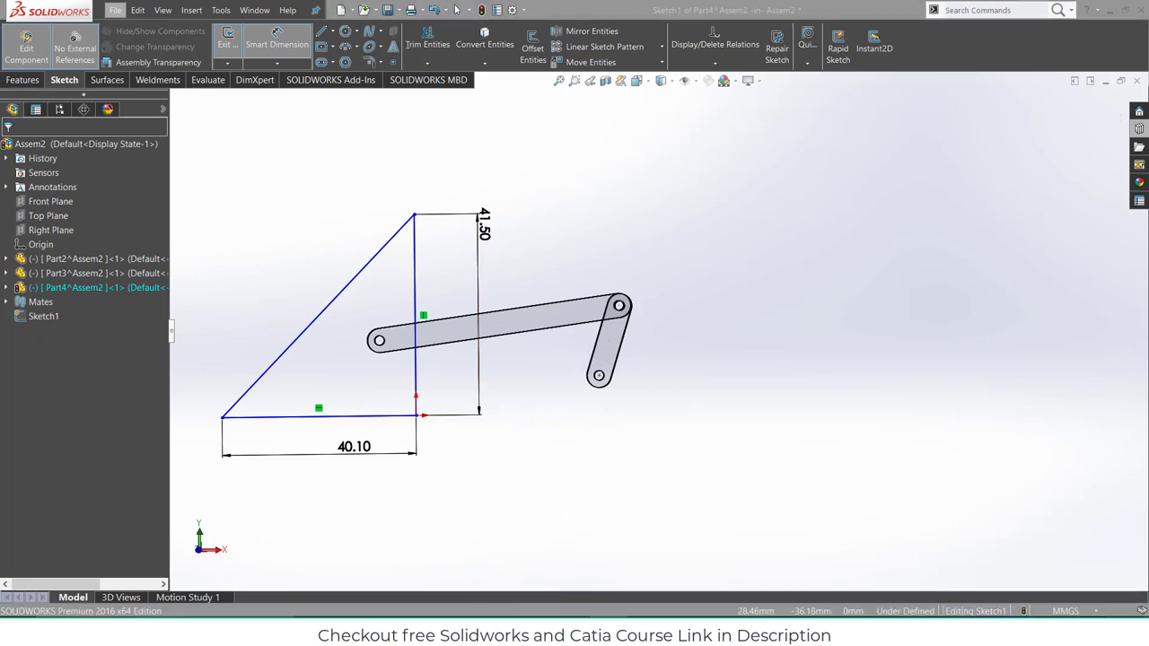
# - Recheck the proportions image and trim away all three lines of the triangle from the sketch
pyautogui.hotkey('alt', 'Tab')
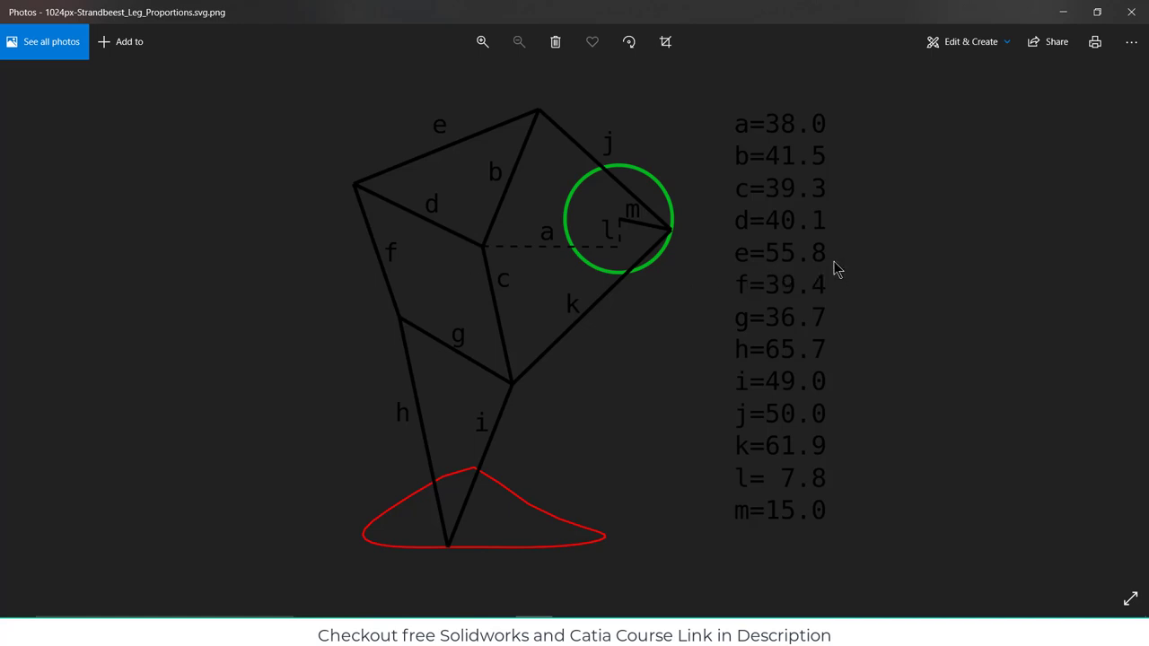
pyautogui.click(1063, 12)
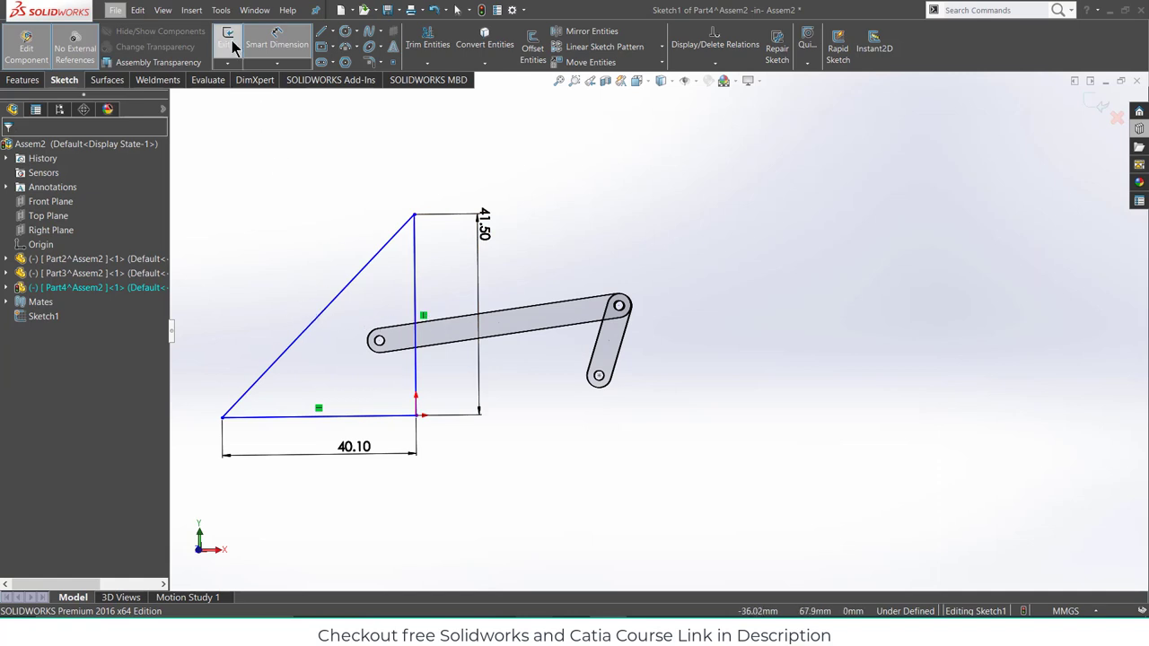
pyautogui.click(427, 45)
pyautogui.moveTo(269, 218); pyautogui.dragTo(353, 439)
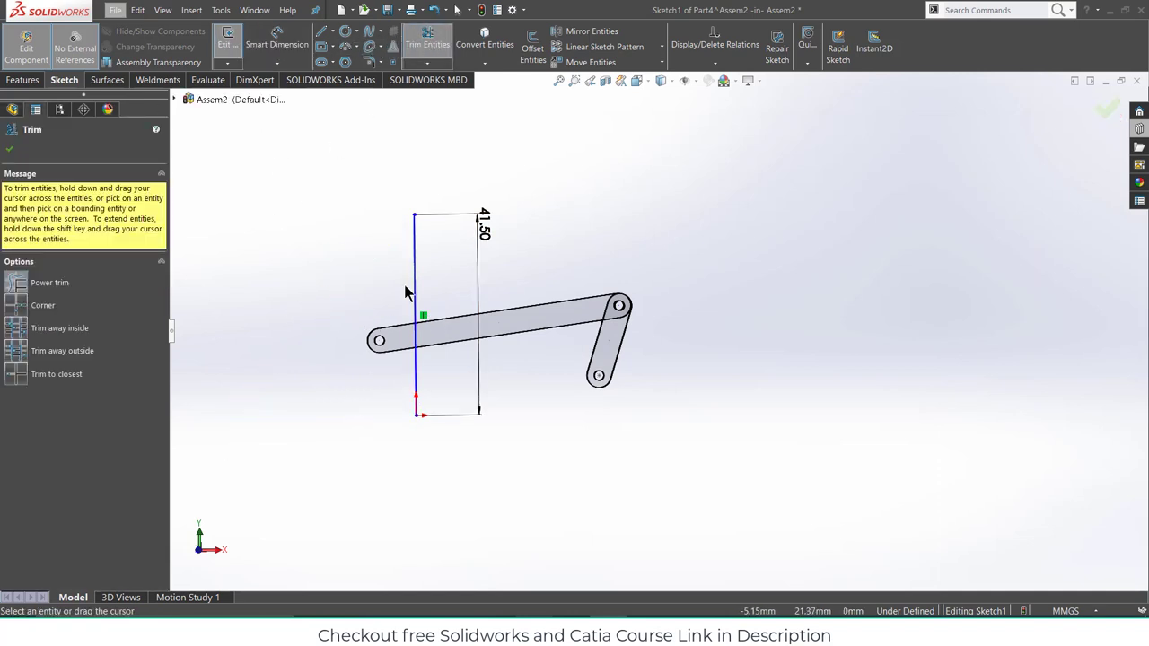
pyautogui.moveTo(381, 255); pyautogui.dragTo(425, 231)
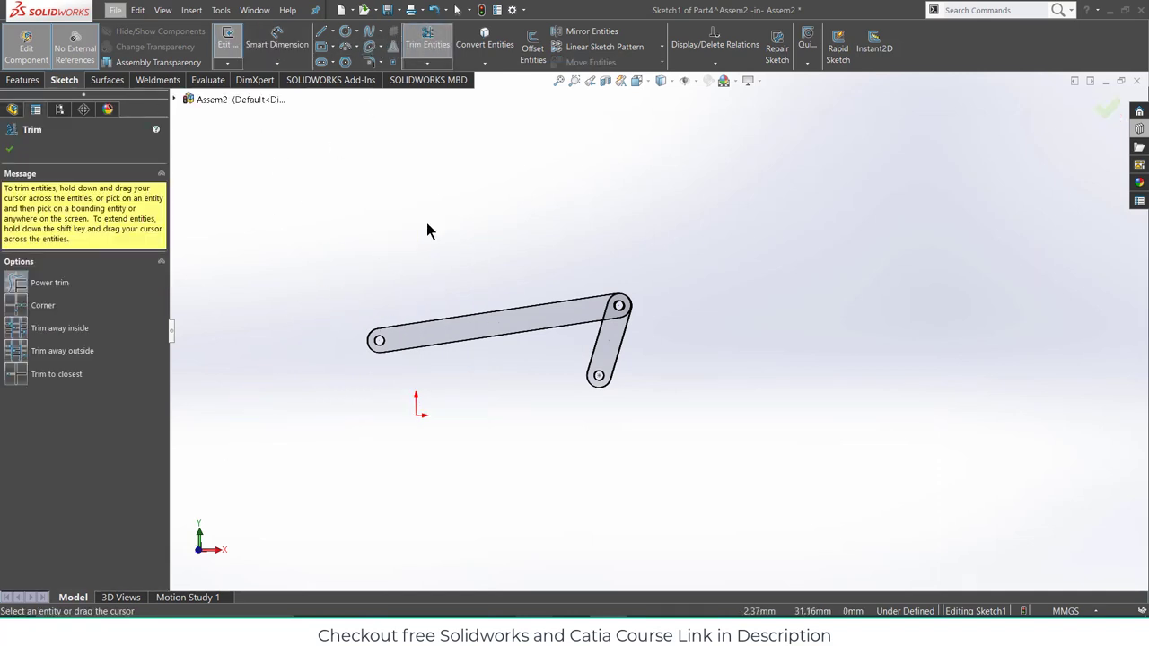
# - Sketch a vertical straight slot upward from the origin, about 51 mm between centres and 10.7 mm wide
pyautogui.click(322, 62)
pyautogui.click(417, 414)
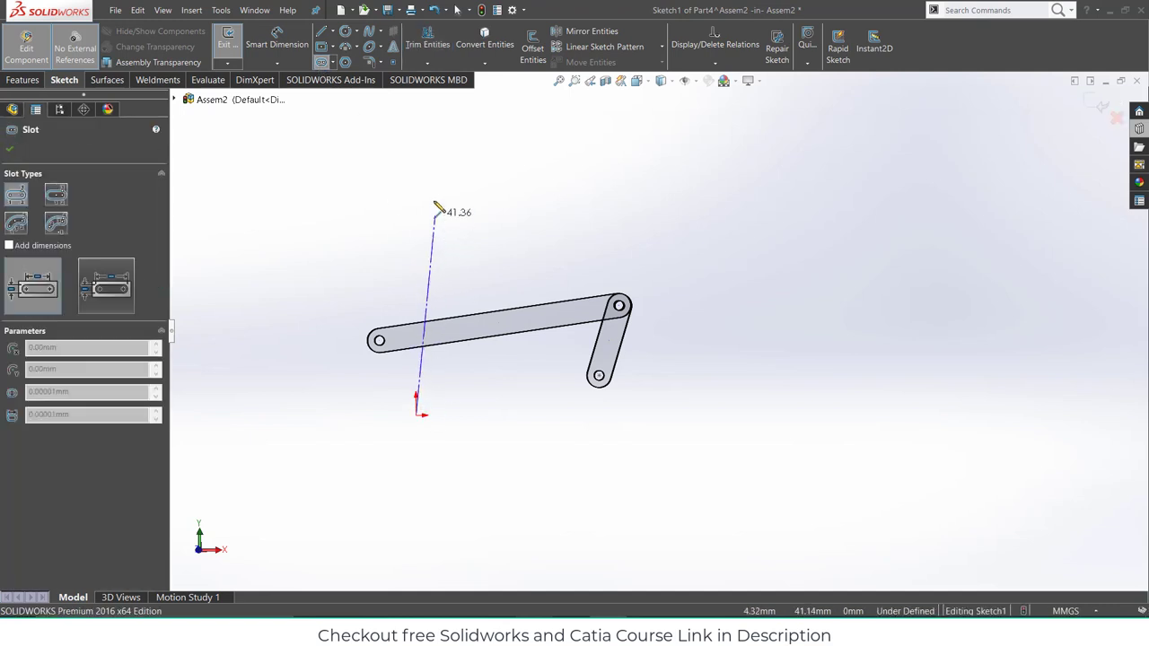
pyautogui.click(416, 169)
pyautogui.click(439, 185)
# - Dimension the slot's centre-to-centre length to 41.5 mm
pyautogui.click(276, 40)
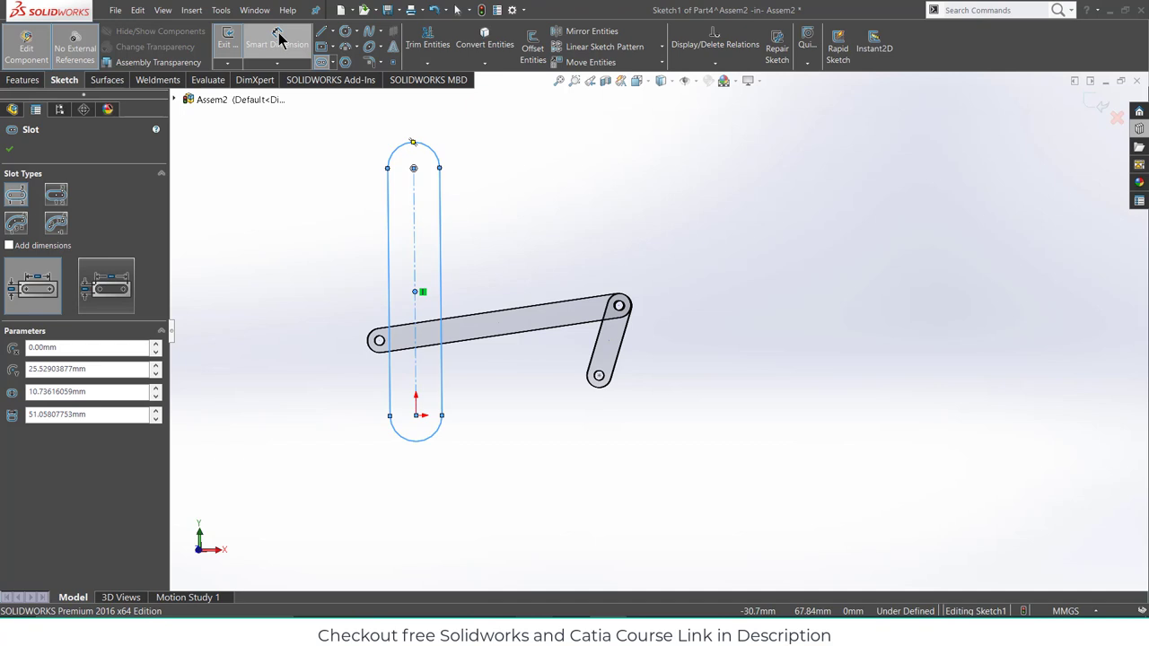
pyautogui.click(414, 184)
pyautogui.click(489, 220)
pyautogui.write('41.')
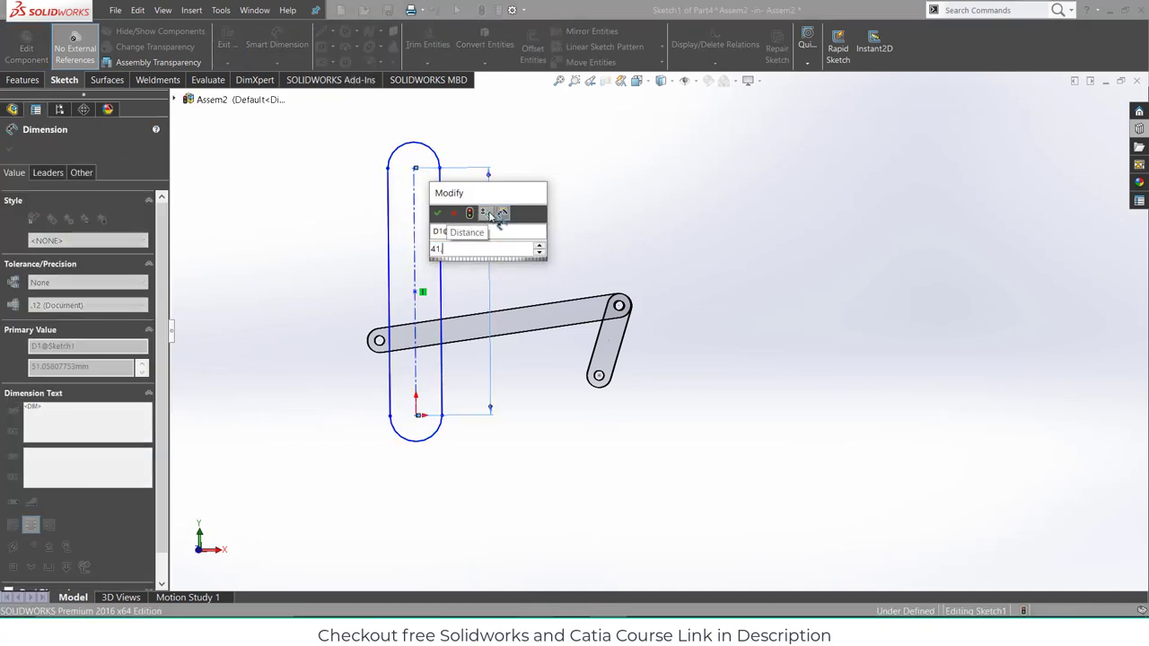
pyautogui.write('5')
pyautogui.press('Return')
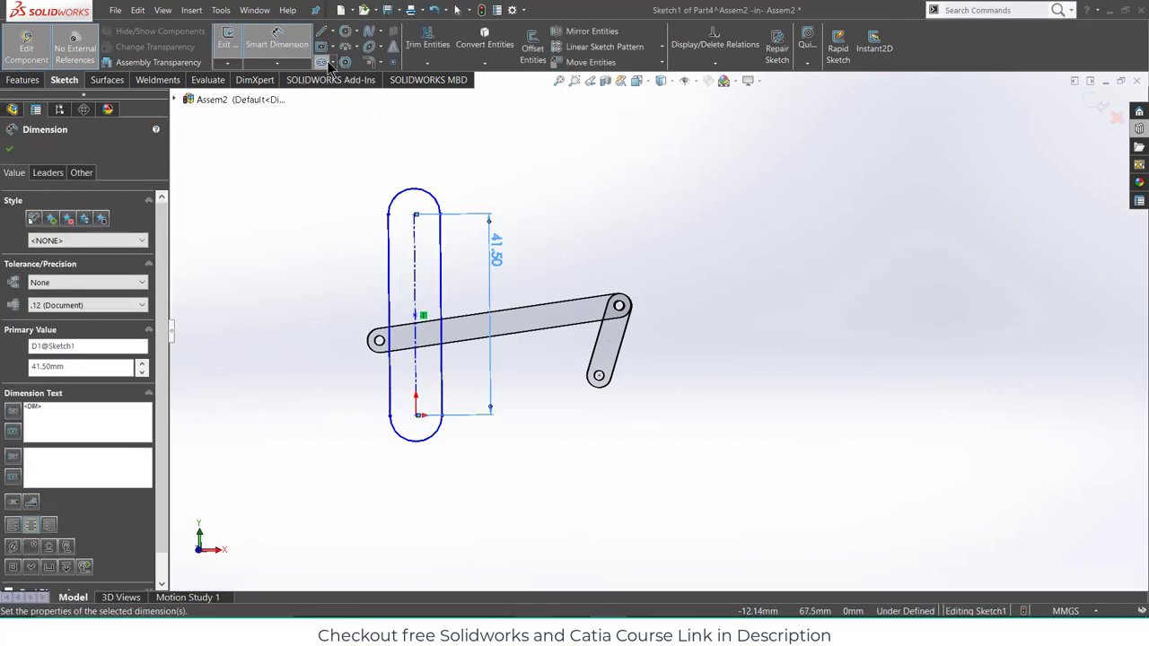
# - Sketch circles on the slot's two end centres, about 2.8 mm in diameter at the upper end and 5 mm at the origin
pyautogui.click(346, 31)
pyautogui.scroll(-5, 401, 210)
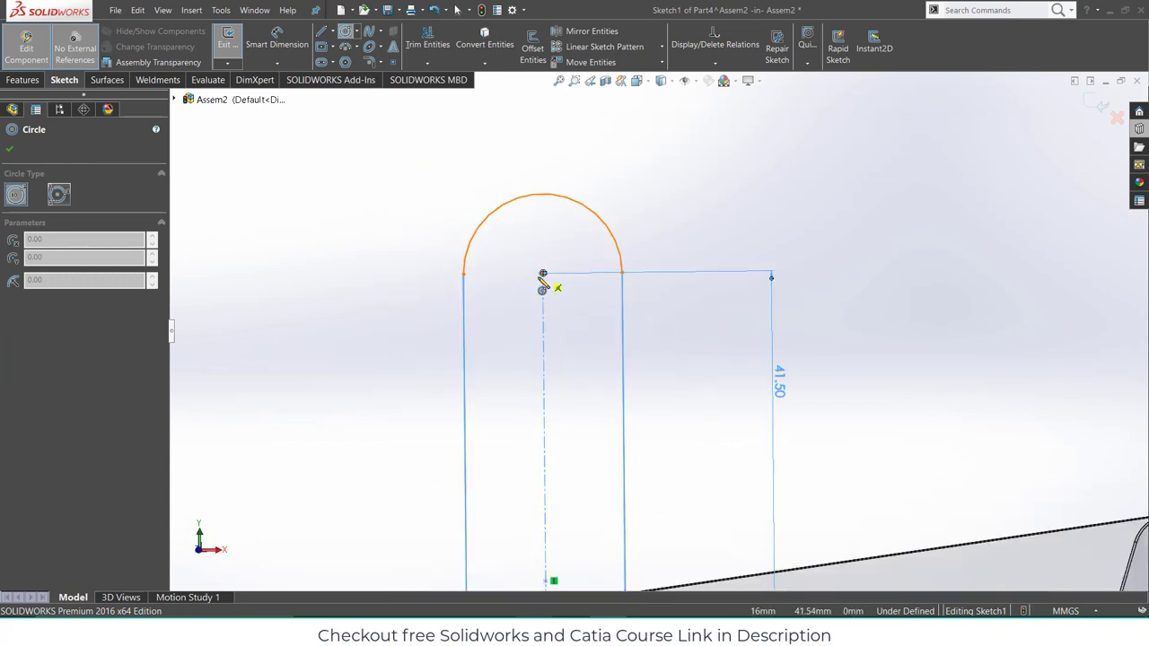
pyautogui.click(543, 273)
pyautogui.click(549, 293)
pyautogui.scroll(6, 557, 305)
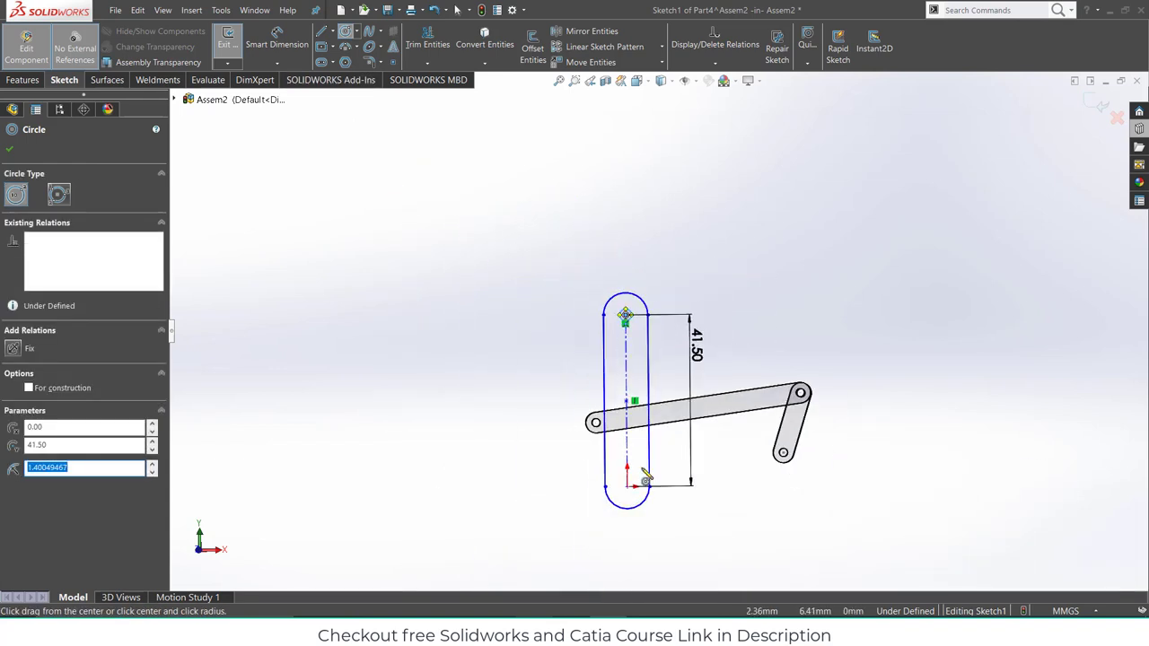
pyautogui.scroll(-4, 641, 476)
pyautogui.click(612, 448)
pyautogui.click(625, 454)
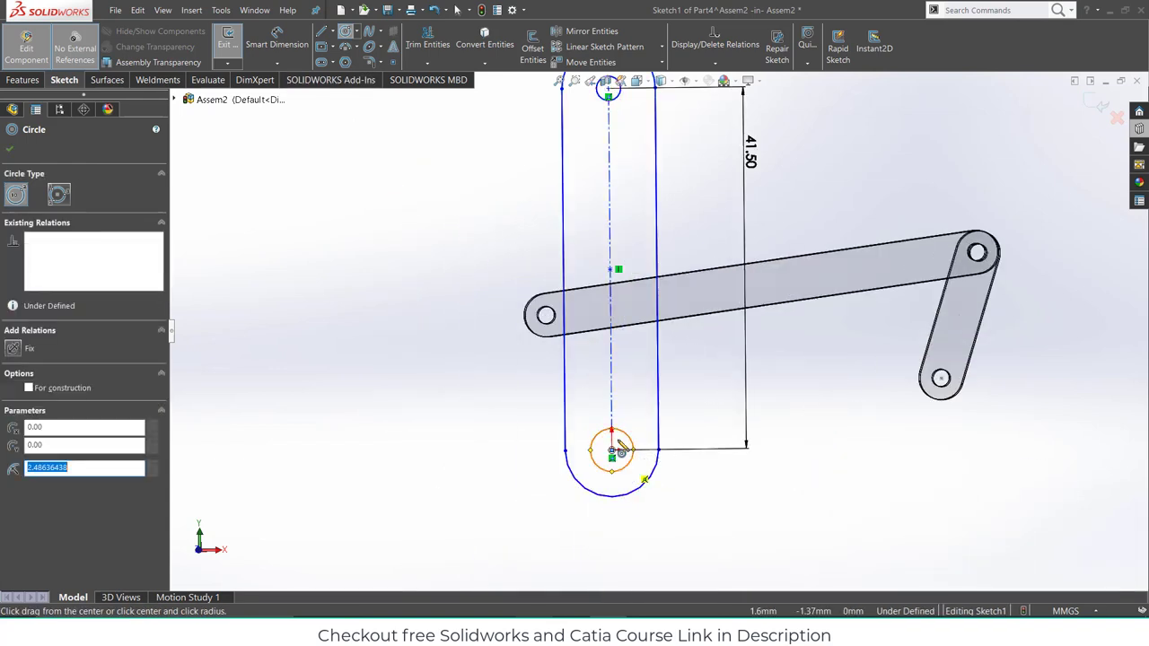
pyautogui.scroll(3, 626, 321)
pyautogui.scroll(-3, 633, 183)
# - Dimension both hole circles in the slot to a diameter of 2 mm
pyautogui.click(274, 40)
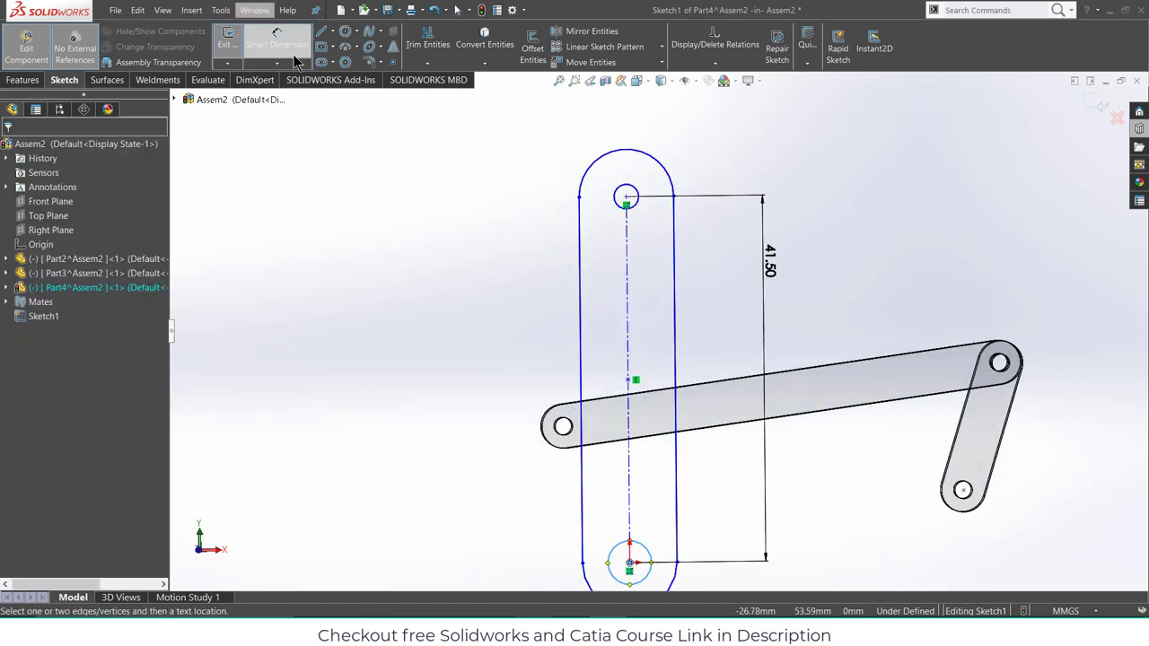
pyautogui.click(639, 191)
pyautogui.click(725, 151)
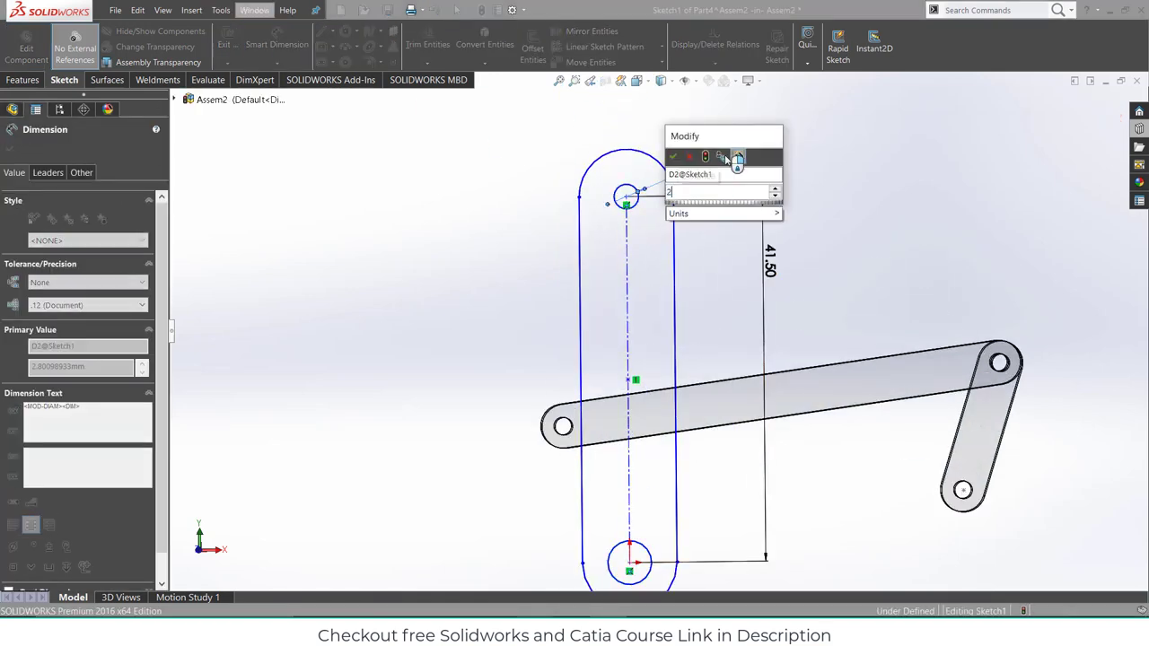
pyautogui.write('2')
pyautogui.press('Return')
pyautogui.scroll(-3, 727, 442)
pyautogui.click(544, 572)
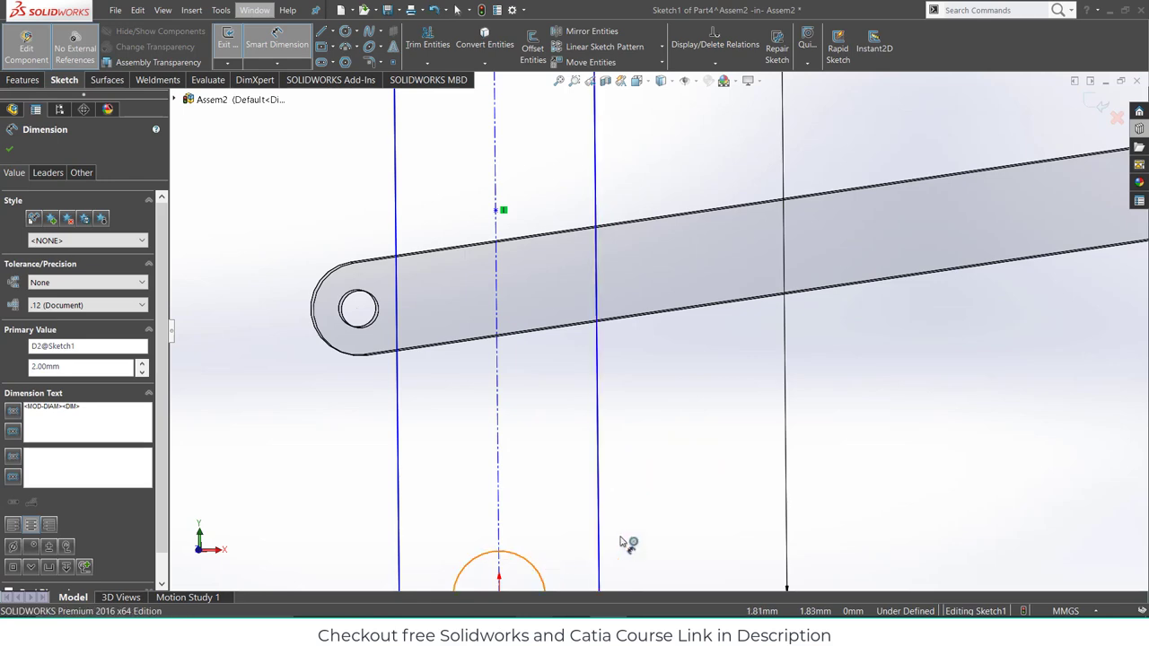
pyautogui.click(729, 509)
pyautogui.write('2')
pyautogui.press('Return')
pyautogui.scroll(5, 531, 405)
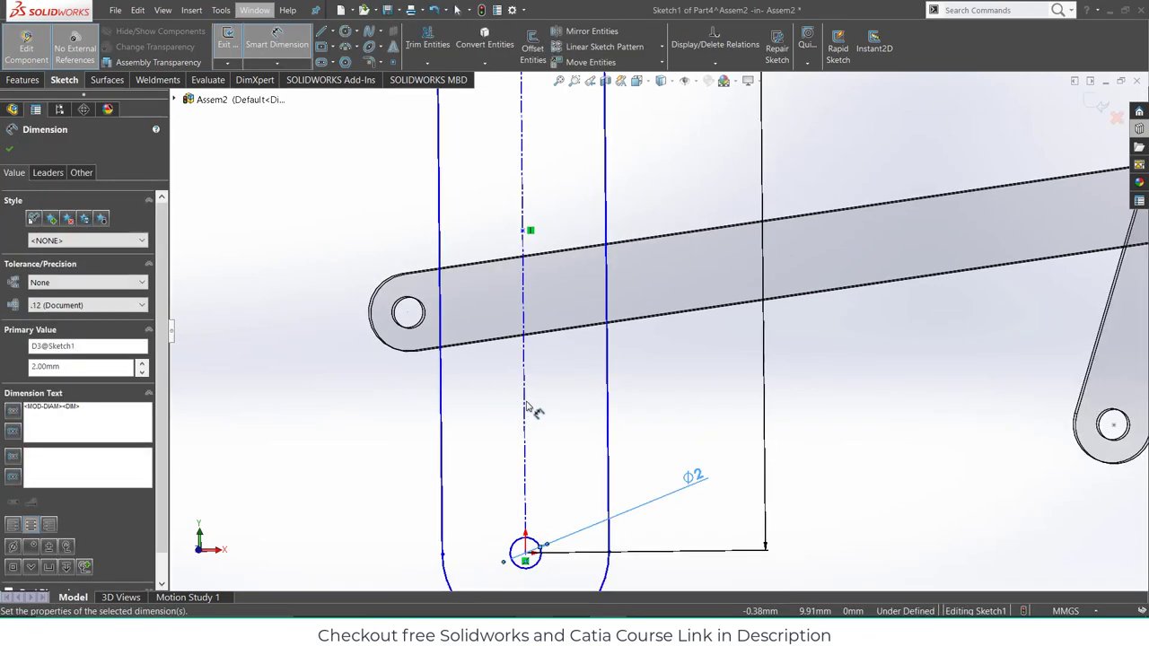
# - Dimension the slot's lower end arc to a radius of 2.5 mm
pyautogui.click(624, 451)
pyautogui.click(655, 467)
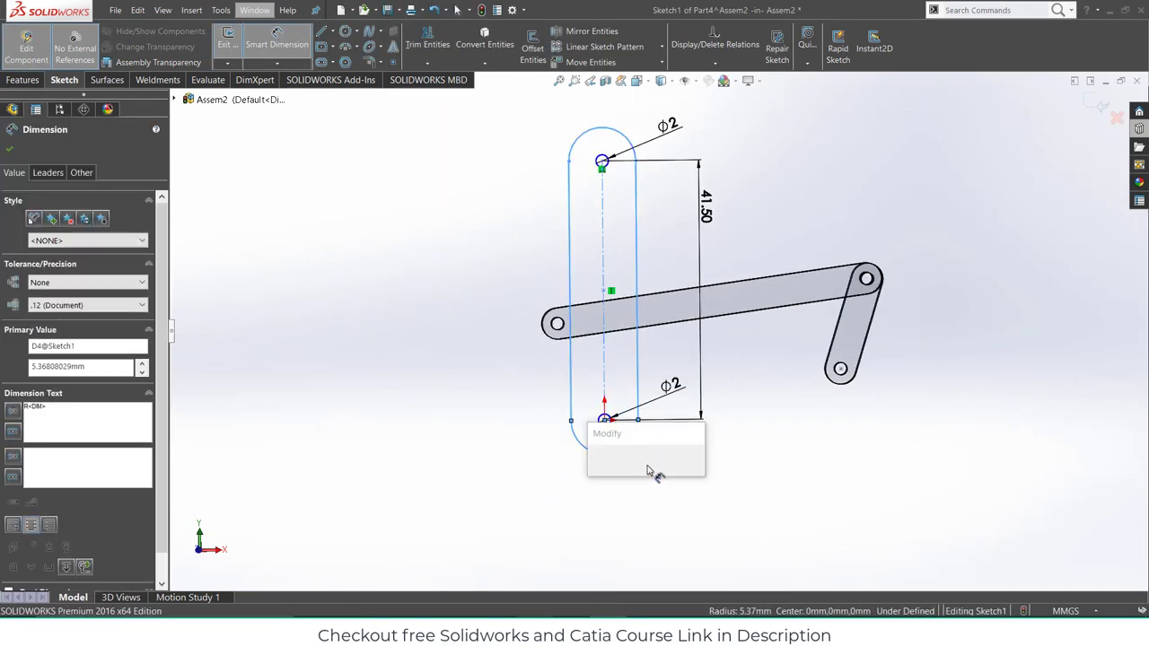
pyautogui.write('2.5')
pyautogui.press('Return')
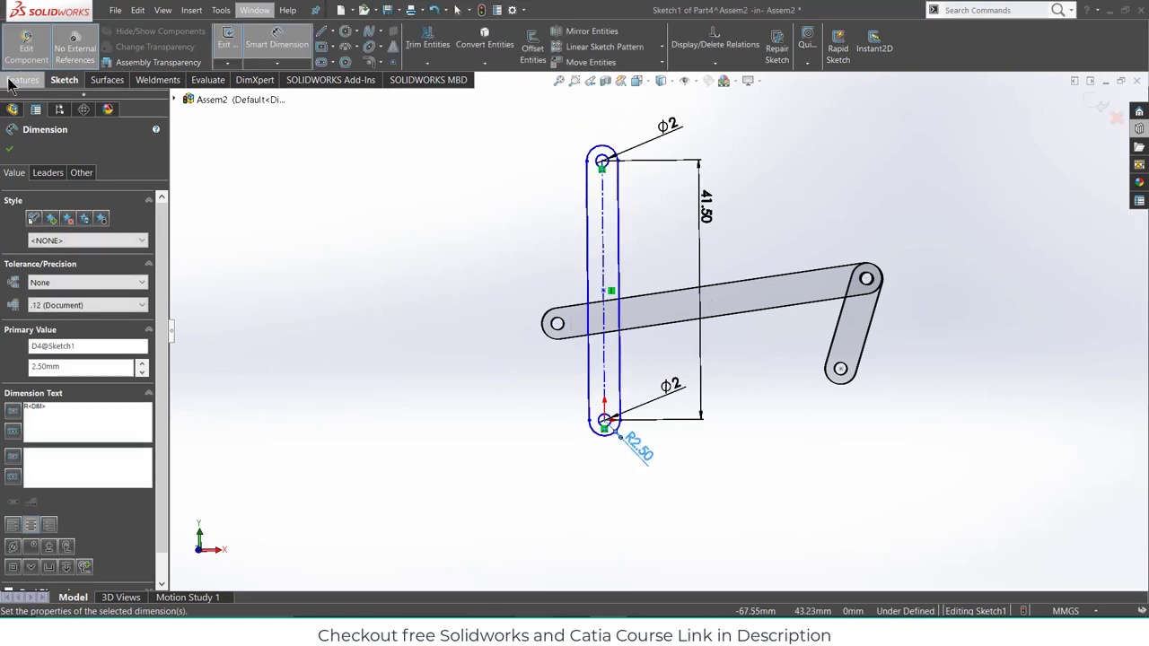
# - Extrude the slot profile 2 mm with a Blind end condition and return to editing the assembly
pyautogui.click(13, 81)
pyautogui.click(233, 47)
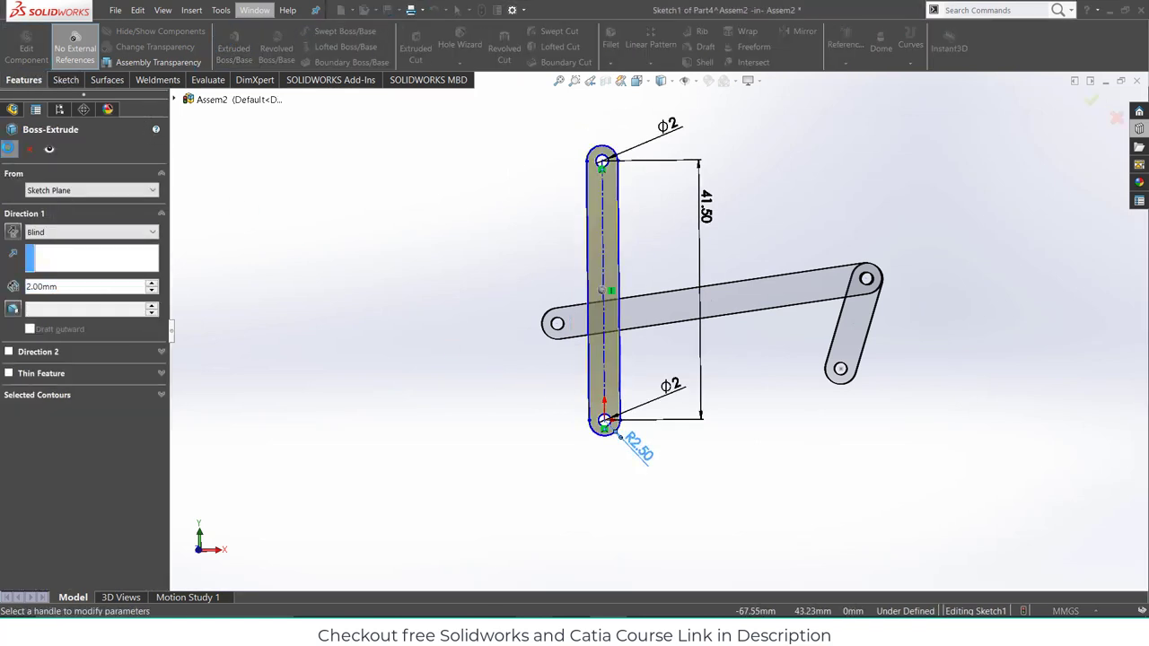
pyautogui.press('Return')
pyautogui.hotkey('alt', 'Tab')
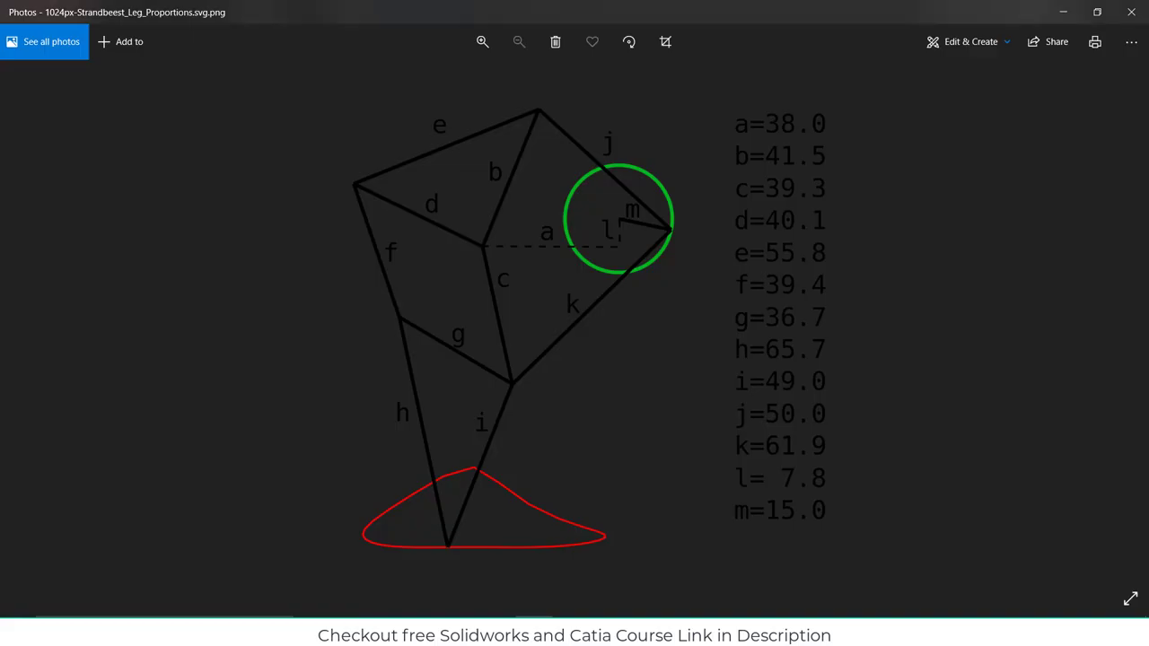
pyautogui.click(1062, 12)
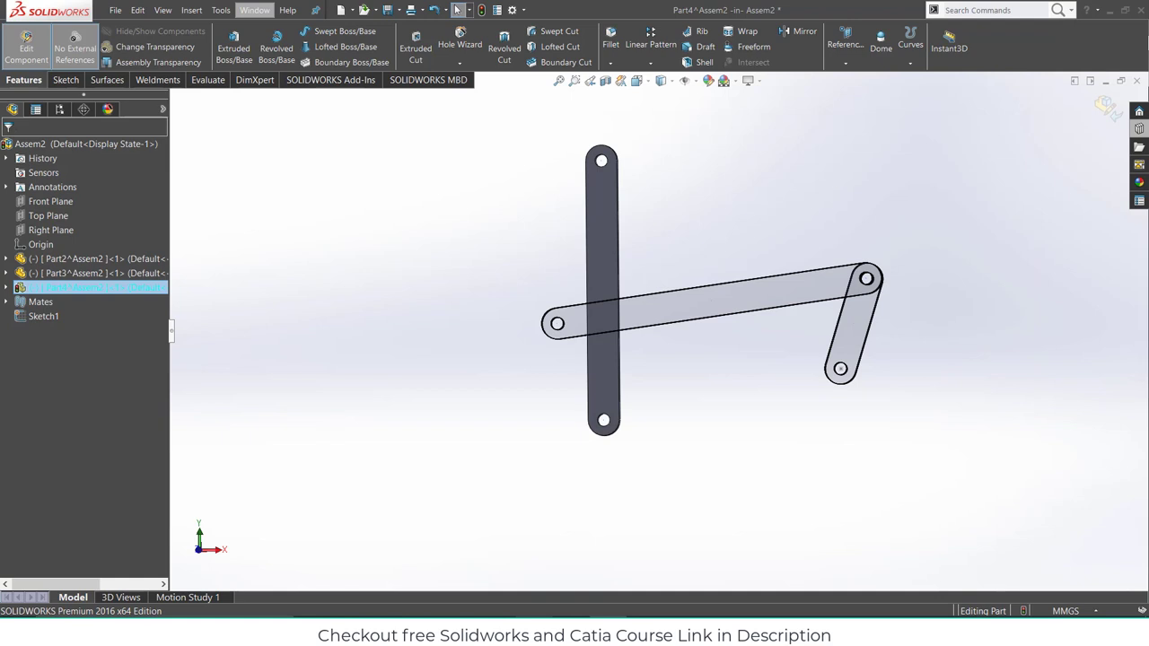
pyautogui.click(1111, 108)
# - Swing the long link upward so its free end sits beside the upper end of the new vertical link
pyautogui.moveTo(742, 303); pyautogui.dragTo(693, 210)
pyautogui.moveTo(693, 210)
pyautogui.mouseDown(button='middle')
pyautogui.moveTo(680, 264)
pyautogui.moveTo(674, 204)
pyautogui.mouseUp(button='middle')
pyautogui.scroll(-5, 673, 204)
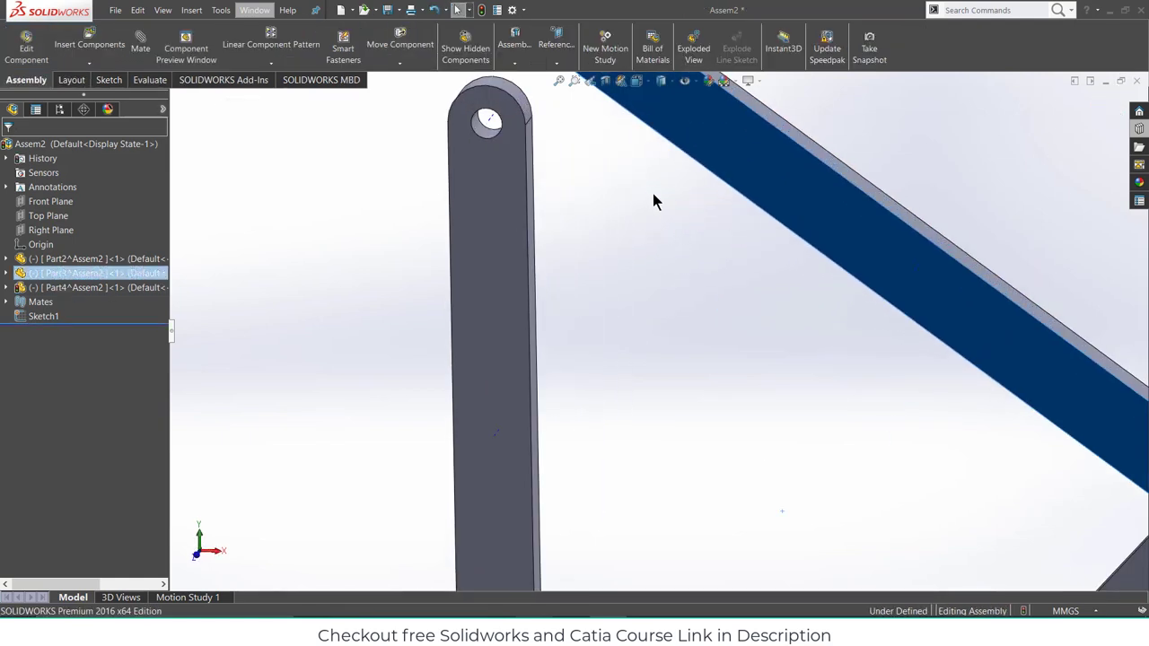
pyautogui.scroll(3, 653, 193)
pyautogui.click(141, 45)
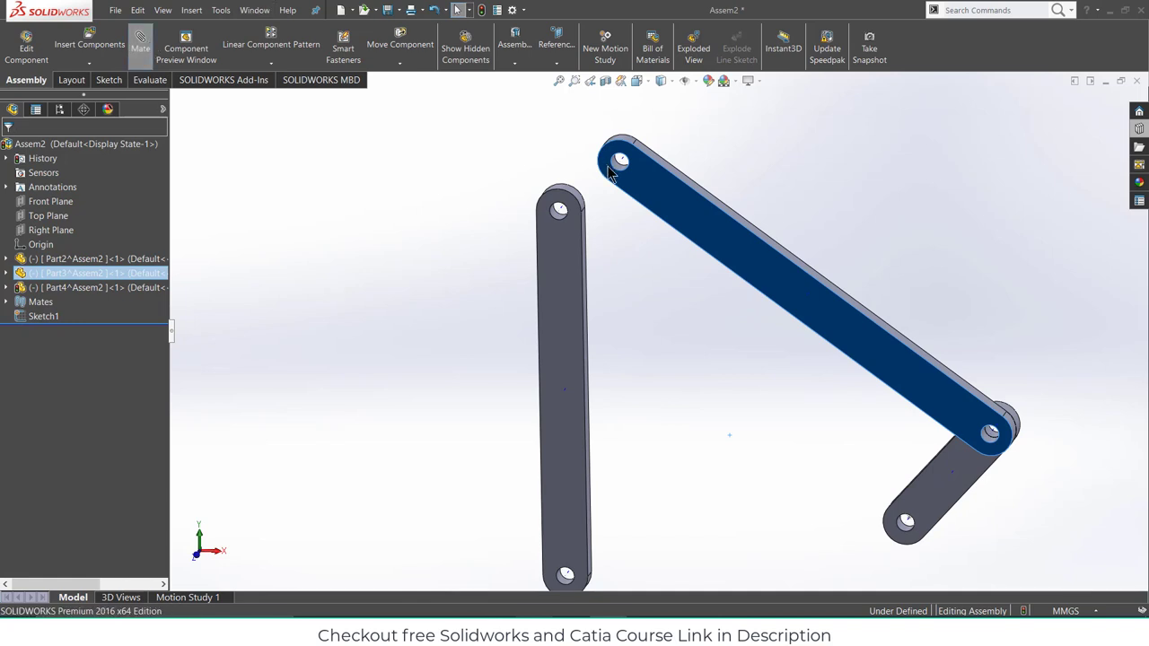
pyautogui.scroll(-6, 572, 219)
pyautogui.click(575, 310)
pyautogui.click(763, 179)
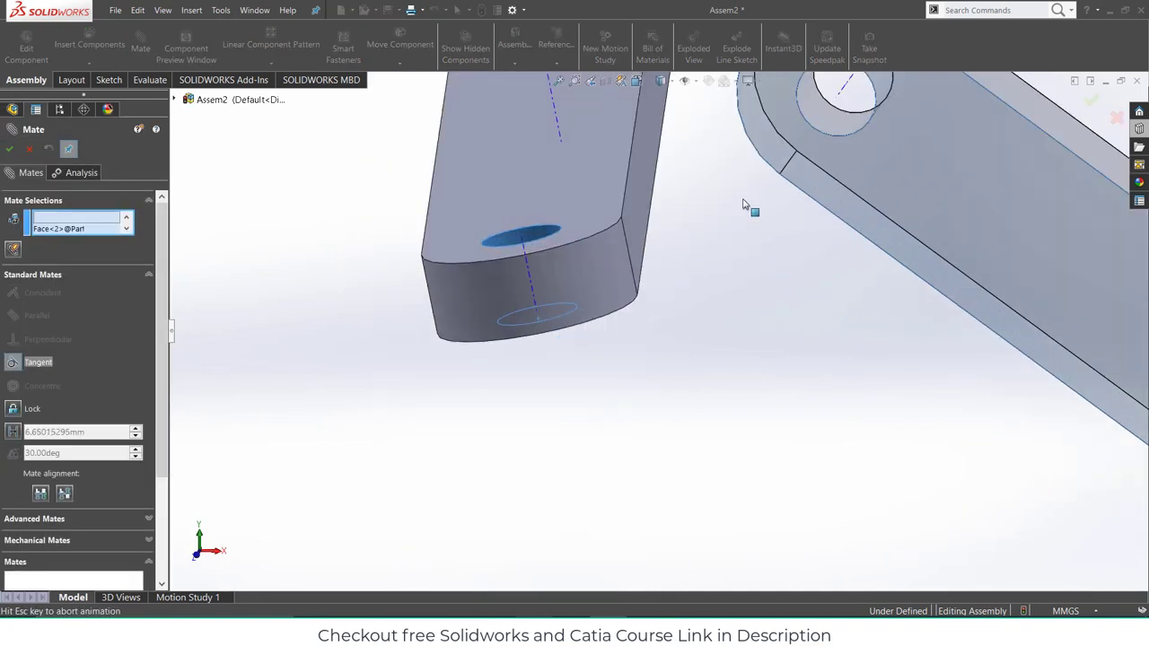
pyautogui.rightClick(105, 221)
pyautogui.click(110, 226)
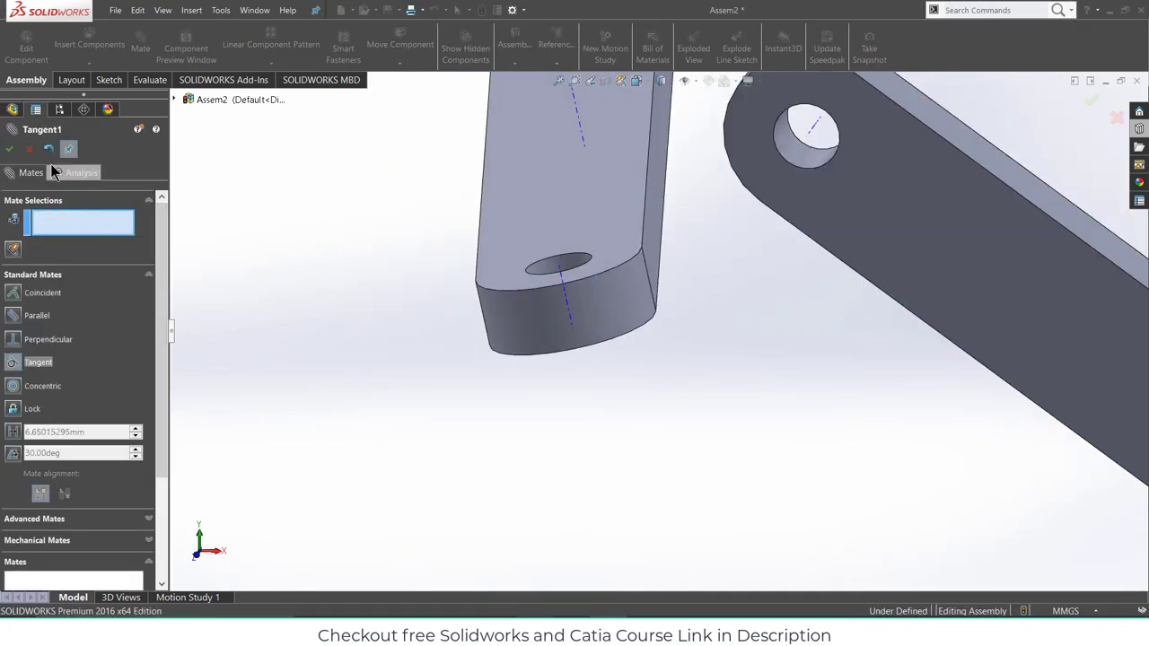
pyautogui.click(29, 149)
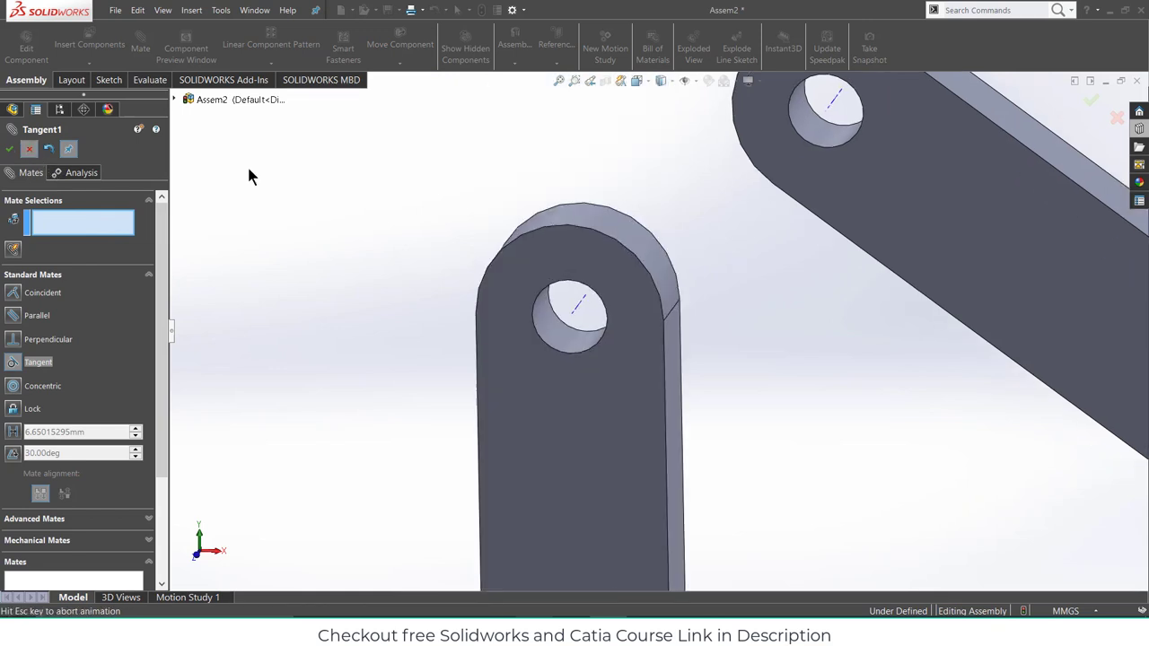
# - Add a Concentric mate between the long link's free-end hole and the vertical link's upper hole
pyautogui.click(141, 45)
pyautogui.click(840, 112)
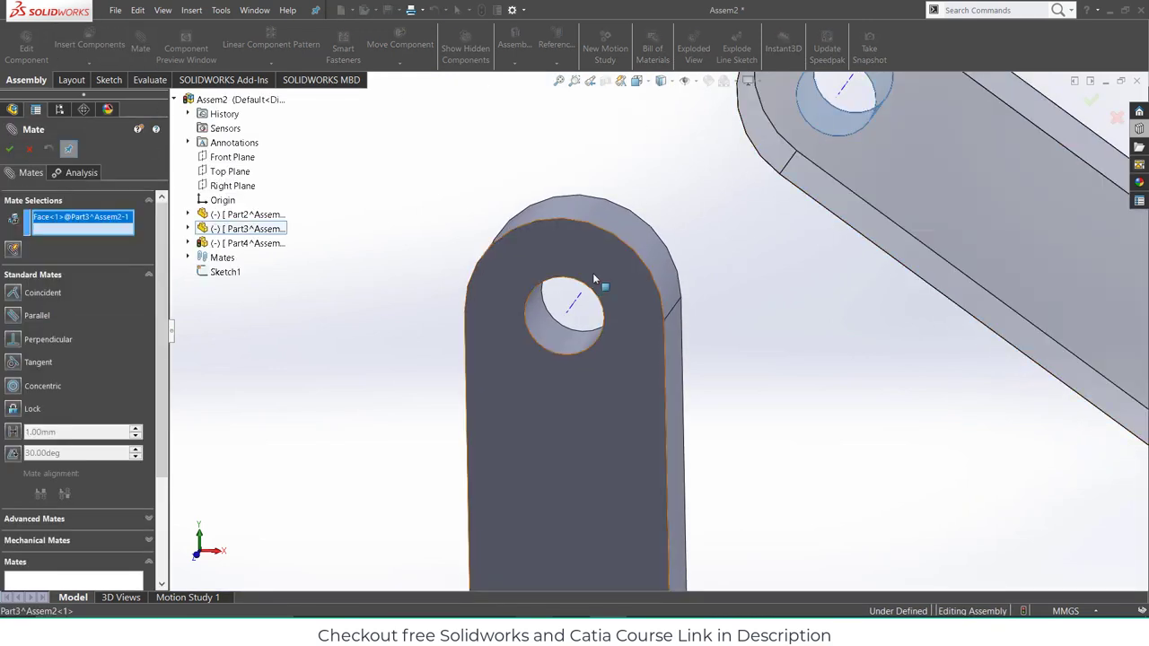
pyautogui.click(550, 323)
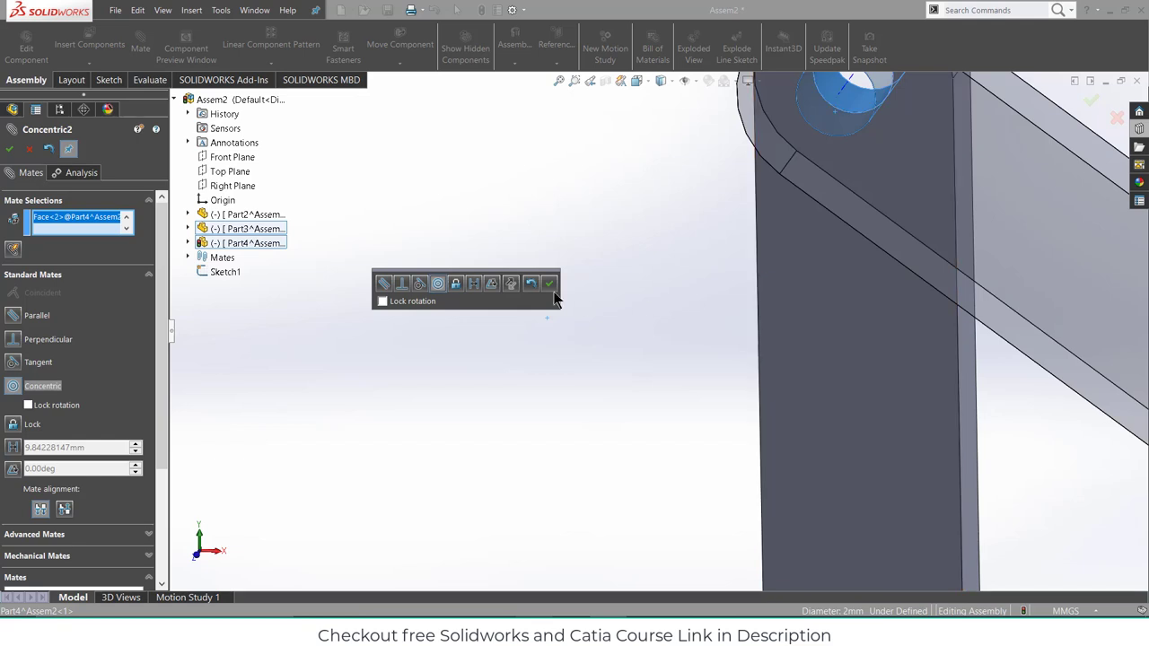
pyautogui.click(549, 286)
# - Add a Coincident mate between the facing flat faces of the vertical link and the long link
pyautogui.click(834, 280)
pyautogui.scroll(4, 808, 288)
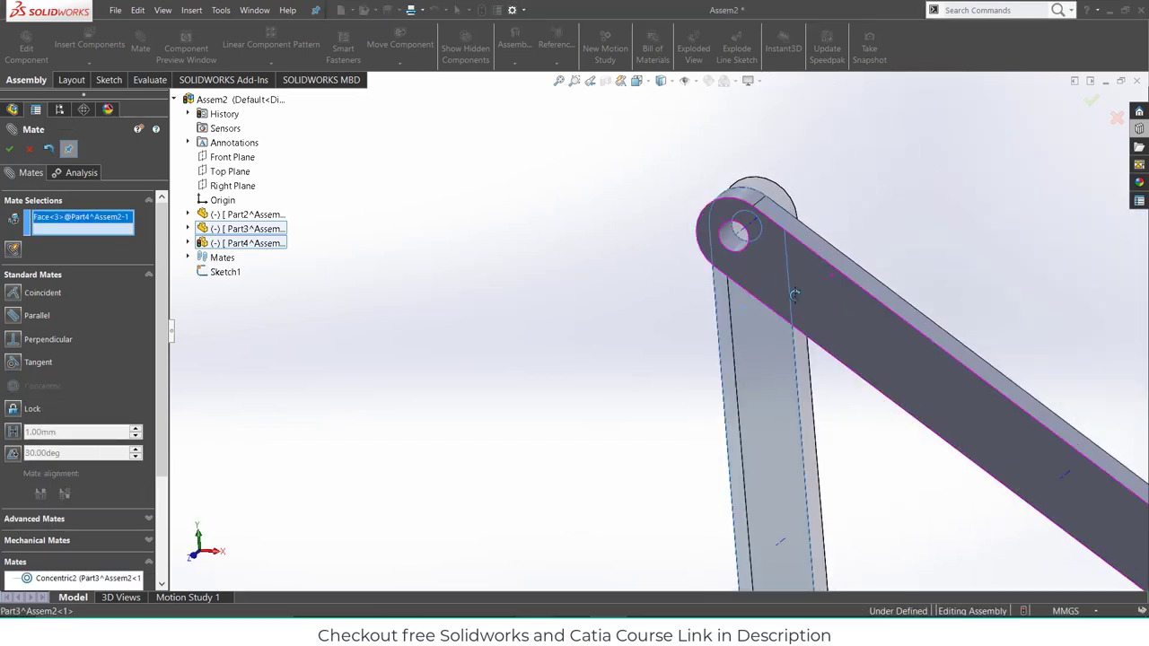
pyautogui.moveTo(790, 293); pyautogui.dragTo(874, 261, button='middle')
pyautogui.click(875, 281)
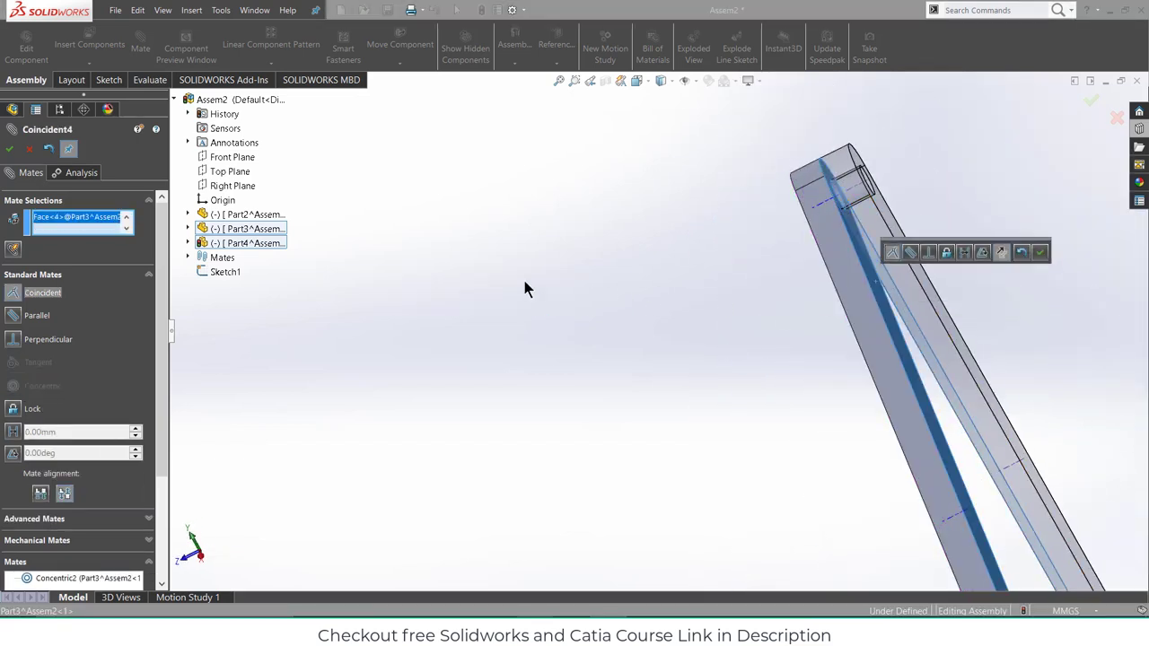
pyautogui.click(9, 149)
pyautogui.scroll(6, 477, 236)
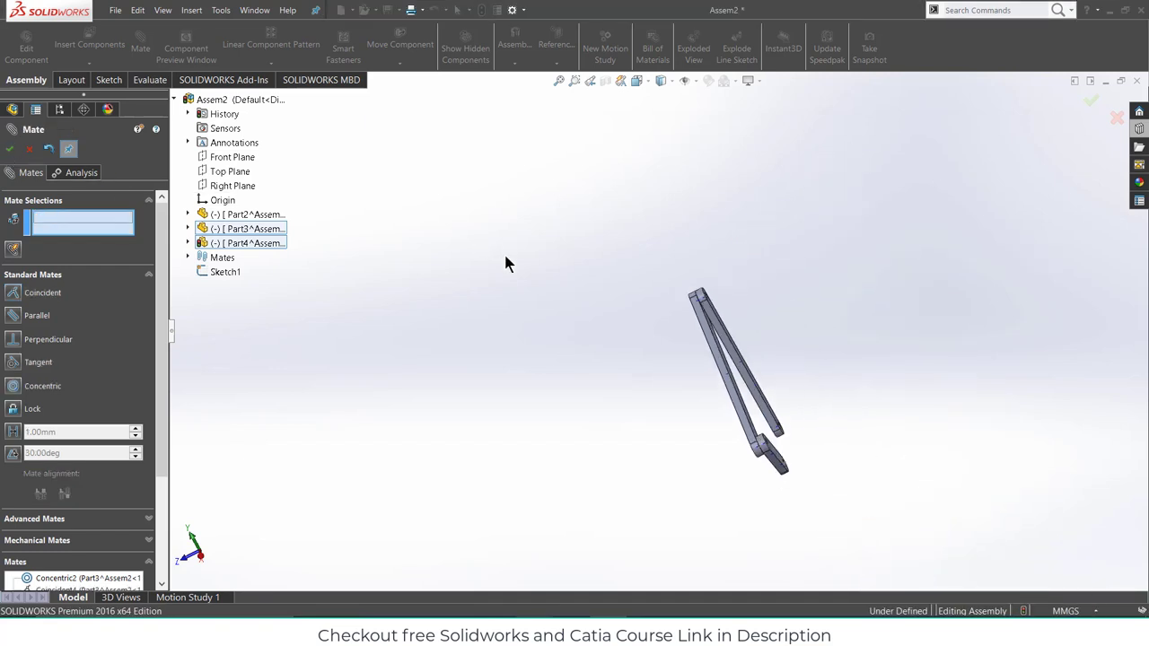
# - Add a Coincident mate between the axis of the vertical link's lower hole and the assembly origin
pyautogui.click(29, 150)
pyautogui.scroll(-5, 664, 475)
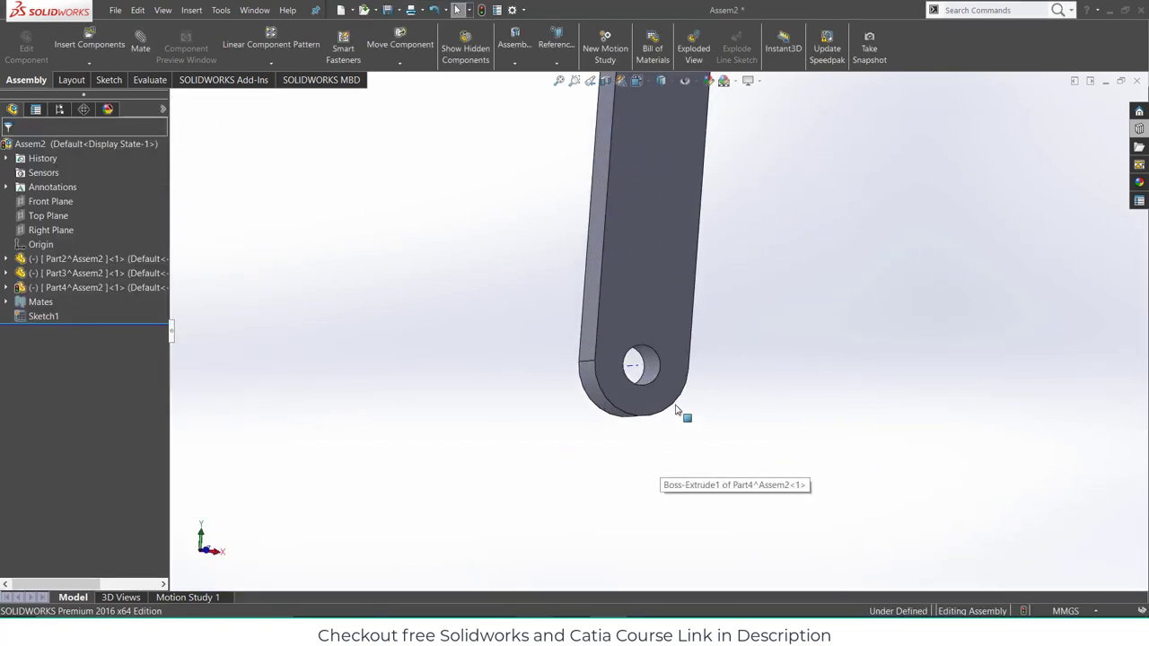
pyautogui.moveTo(677, 409); pyautogui.dragTo(787, 477, button='middle')
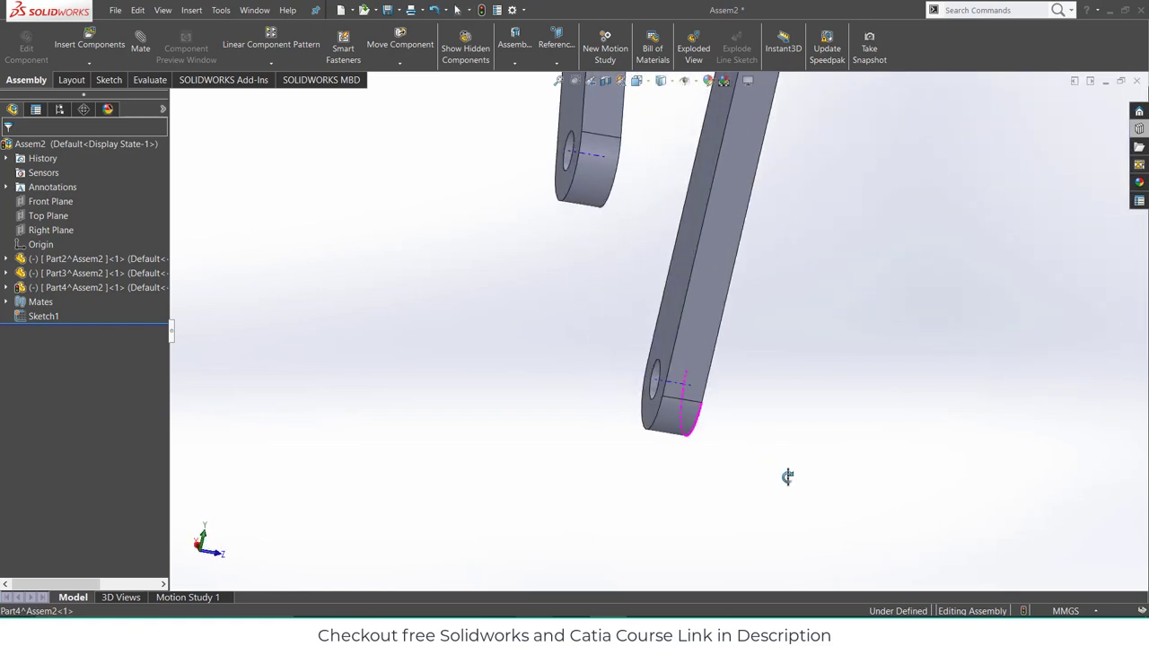
pyautogui.click(656, 383)
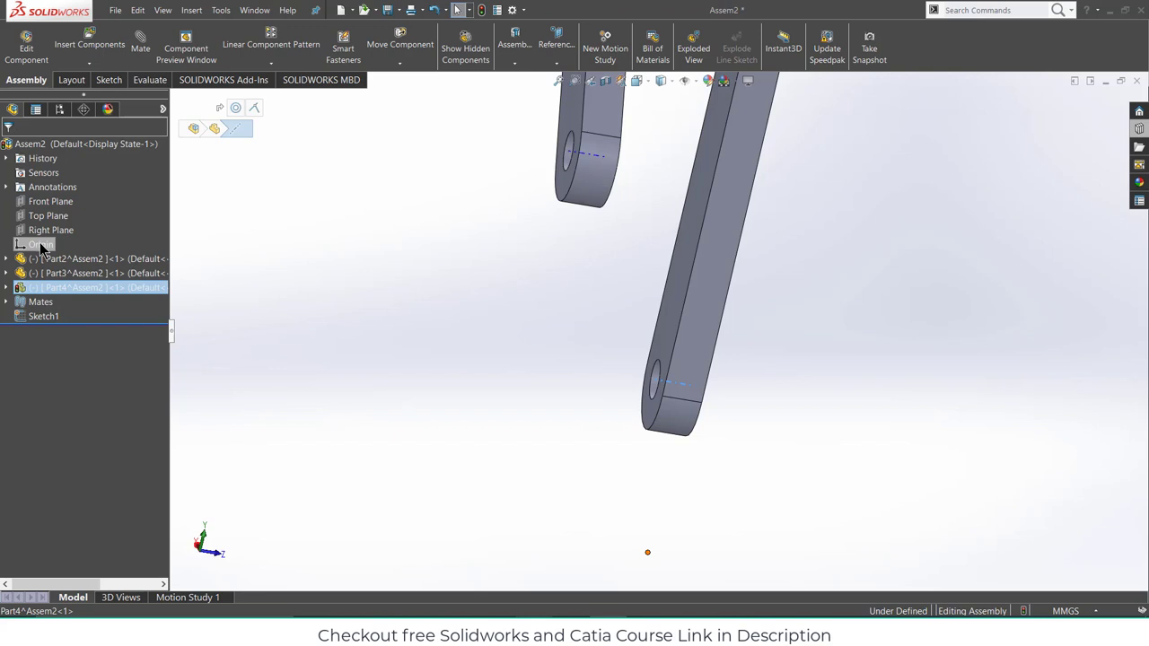
pyautogui.keyDown('ctrl'); pyautogui.click(40, 244); pyautogui.keyUp('ctrl')
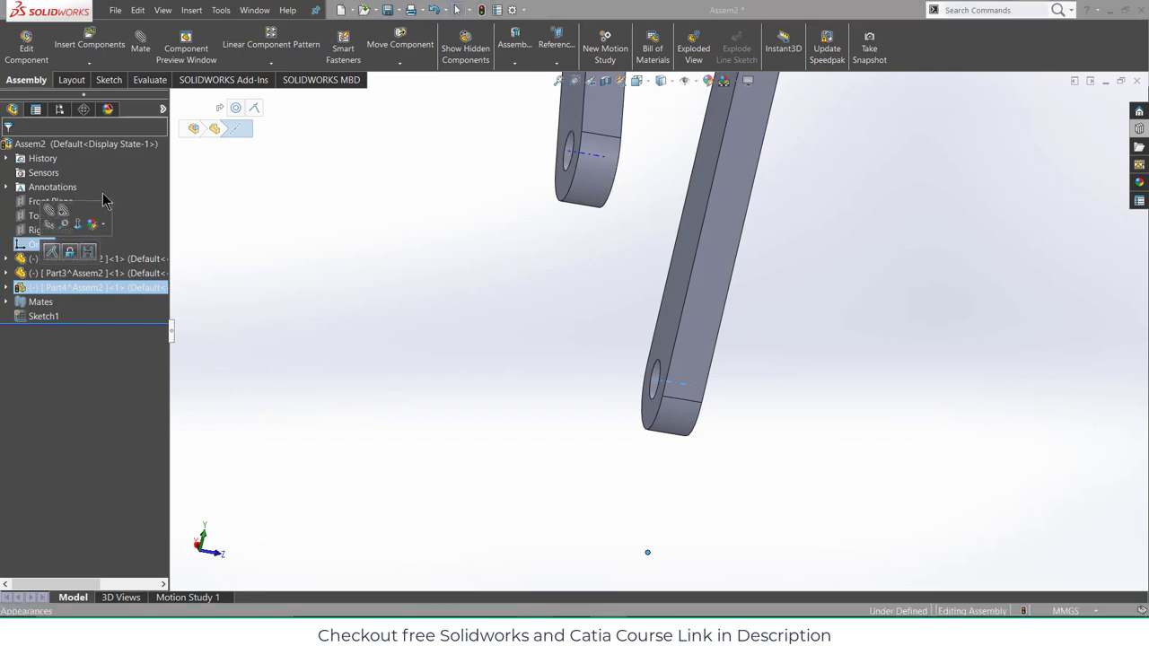
pyautogui.click(55, 252)
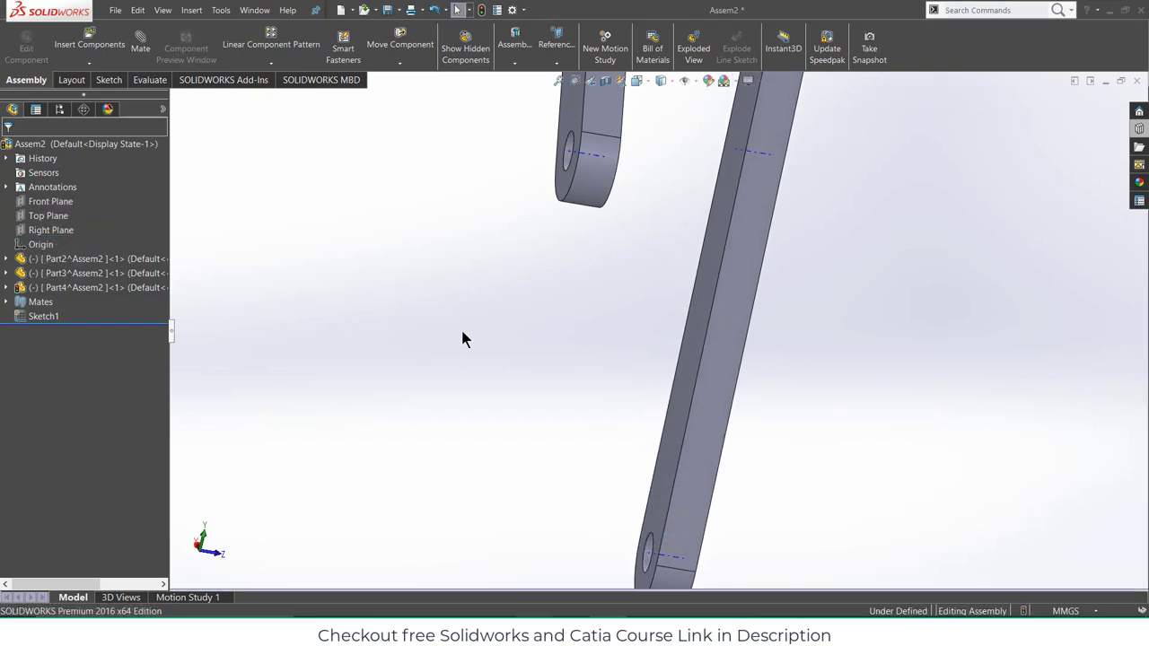
# - Check link d in the proportions image and insert a new part on the assembly's Front Plane
pyautogui.scroll(5, 462, 338)
pyautogui.moveTo(692, 394)
pyautogui.mouseDown(button='middle')
pyautogui.moveTo(610, 356)
pyautogui.moveTo(652, 344)
pyautogui.moveTo(694, 378)
pyautogui.mouseUp(button='middle')
pyautogui.scroll(-3, 692, 357)
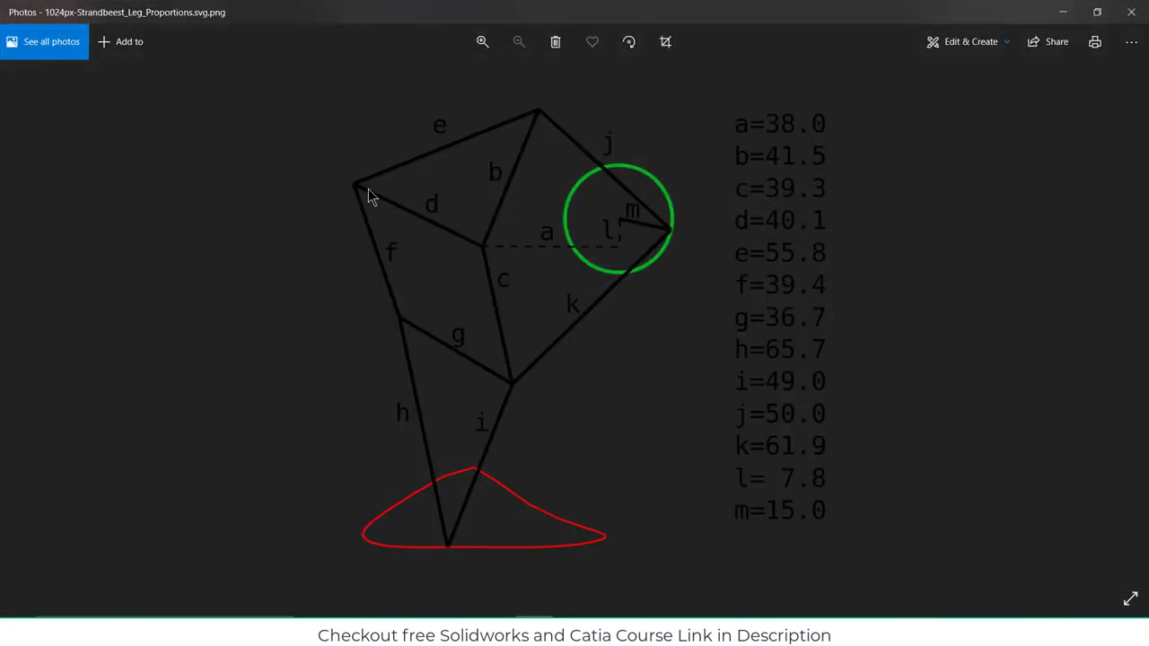
pyautogui.click(1067, 11)
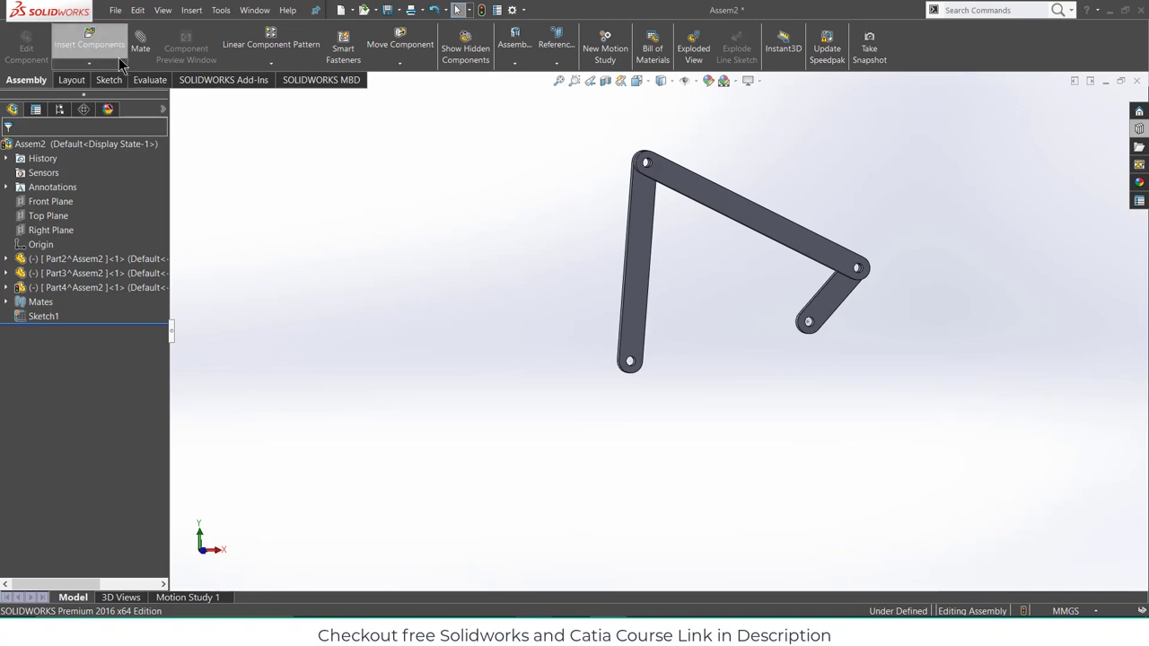
pyautogui.click(89, 62)
pyautogui.click(79, 78)
pyautogui.click(49, 201)
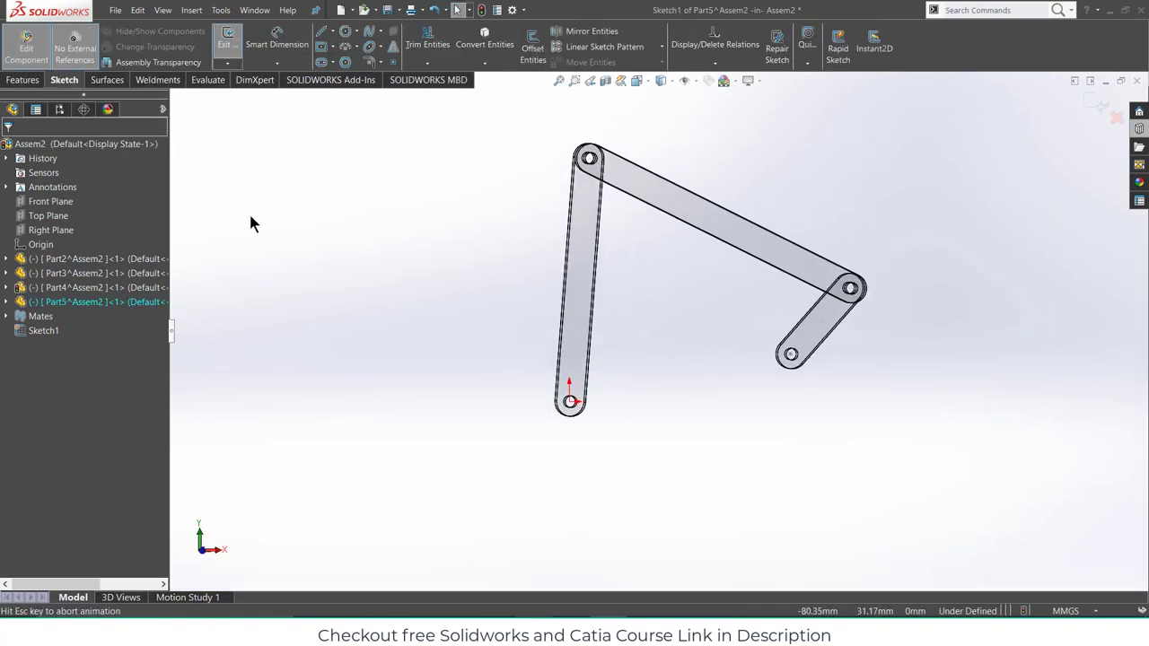
# - Sketch a horizontal straight slot about 69 mm long between centres, starting at the origin
pyautogui.click(320, 61)
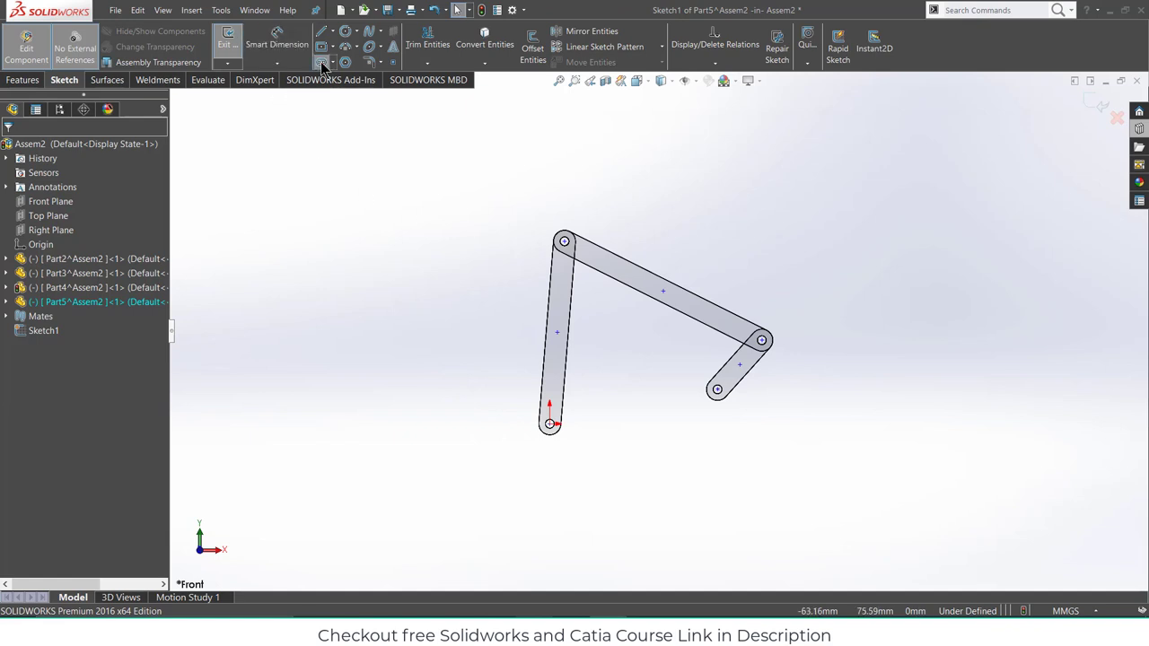
pyautogui.click(550, 424)
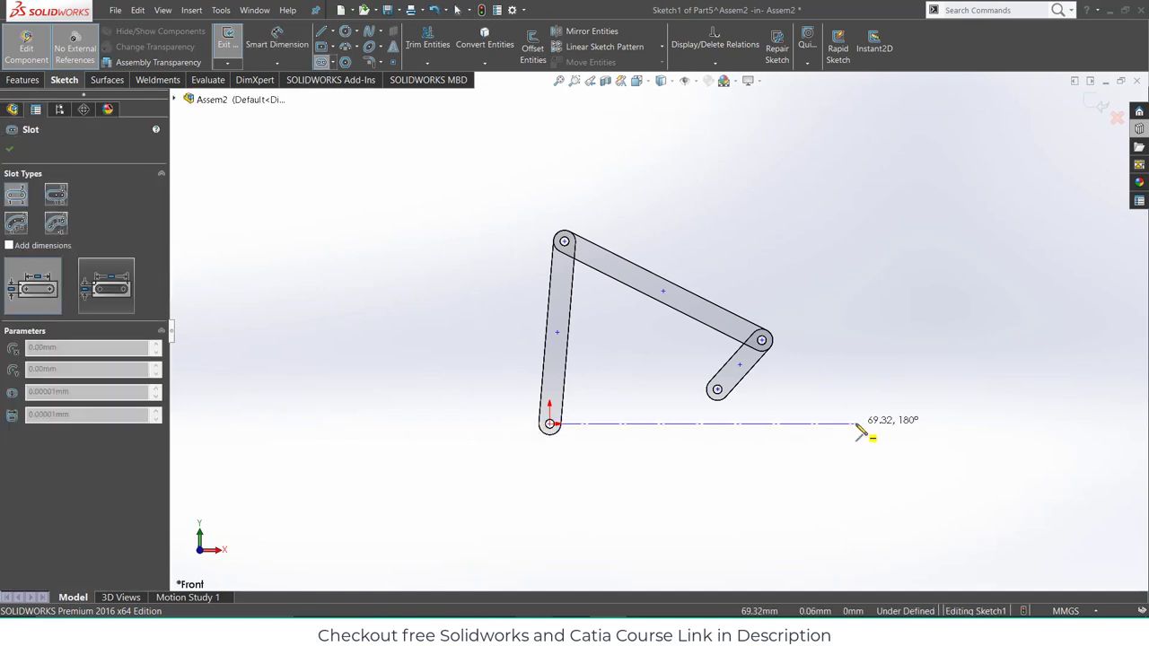
pyautogui.click(857, 424)
# - Dimension the slot with a centre-to-centre length of 40.1 mm and a width of 5 mm
pyautogui.click(275, 40)
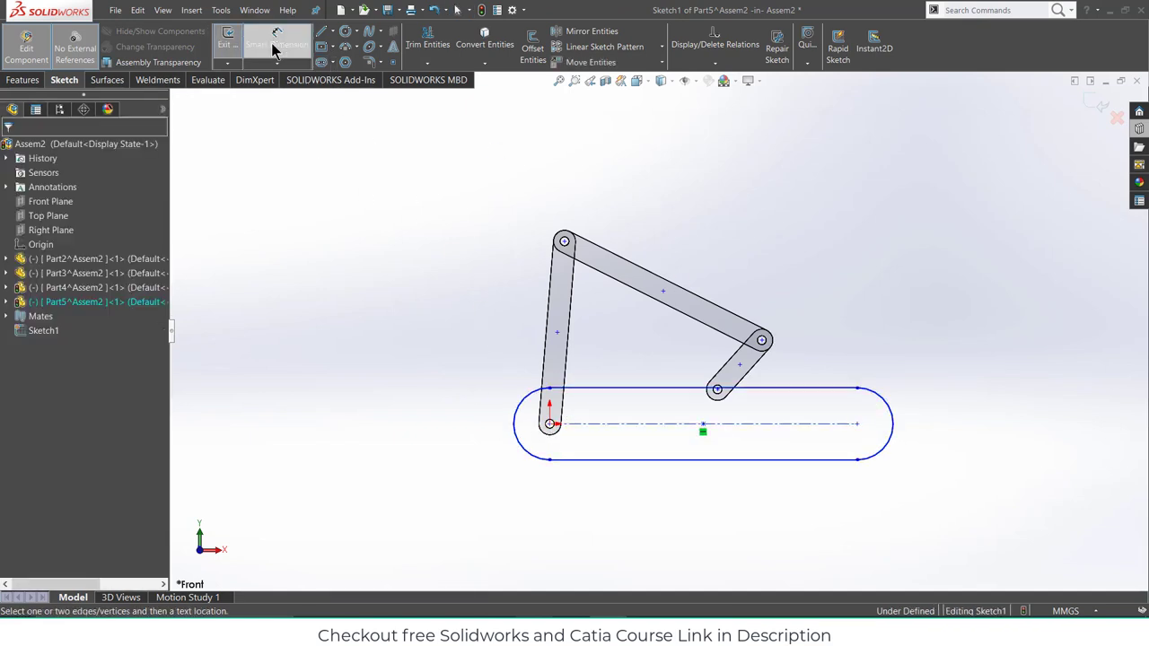
pyautogui.click(649, 427)
pyautogui.click(642, 357)
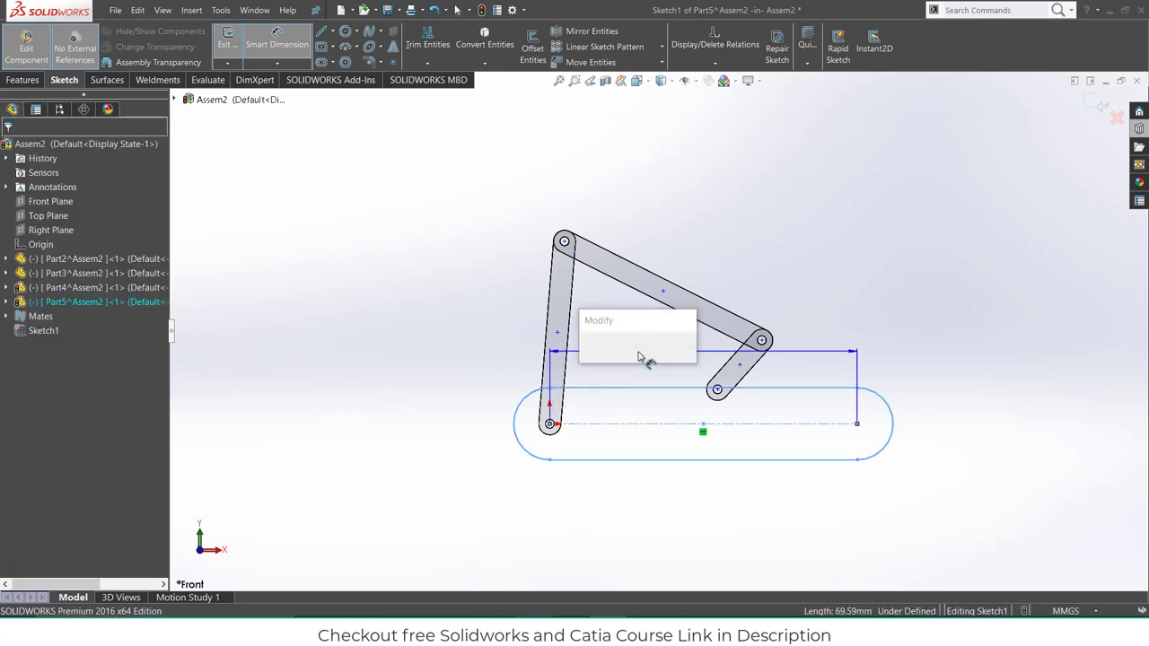
pyautogui.write('40.1')
pyautogui.press('Return')
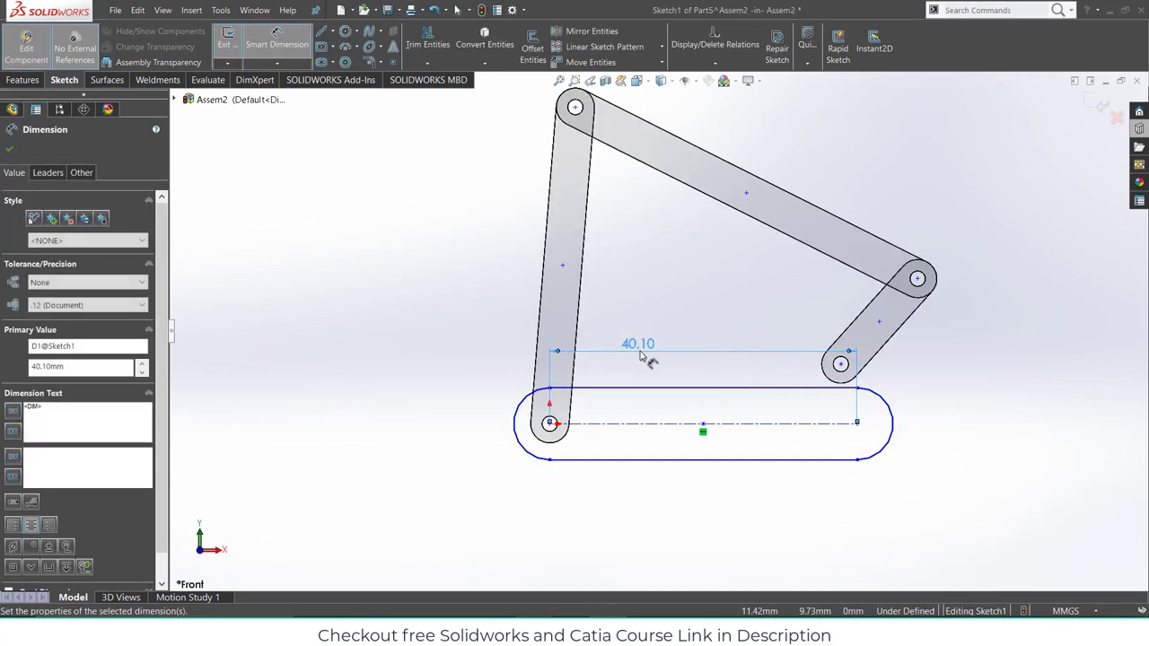
pyautogui.click(727, 389)
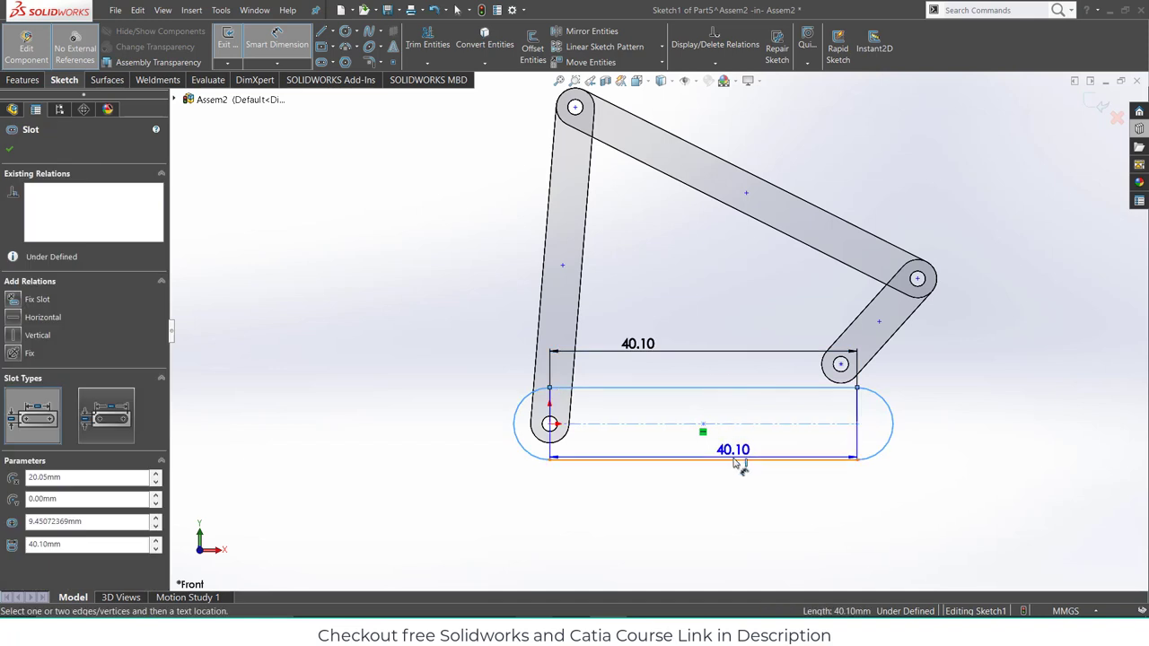
pyautogui.click(469, 427)
pyautogui.write('5')
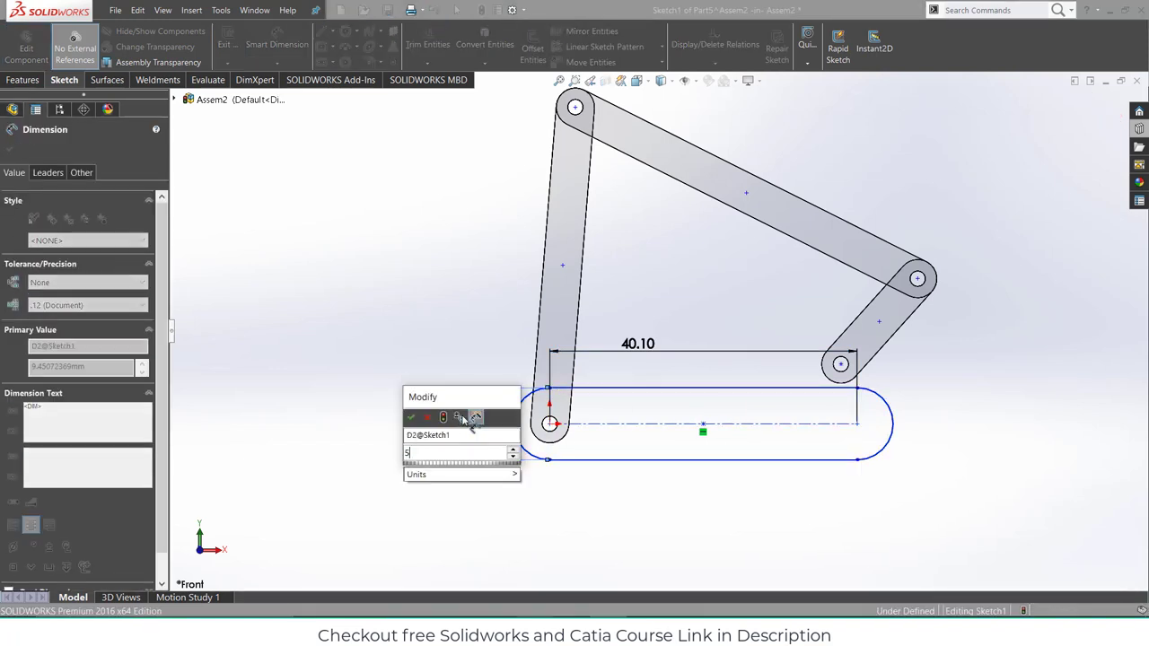
pyautogui.press('Return')
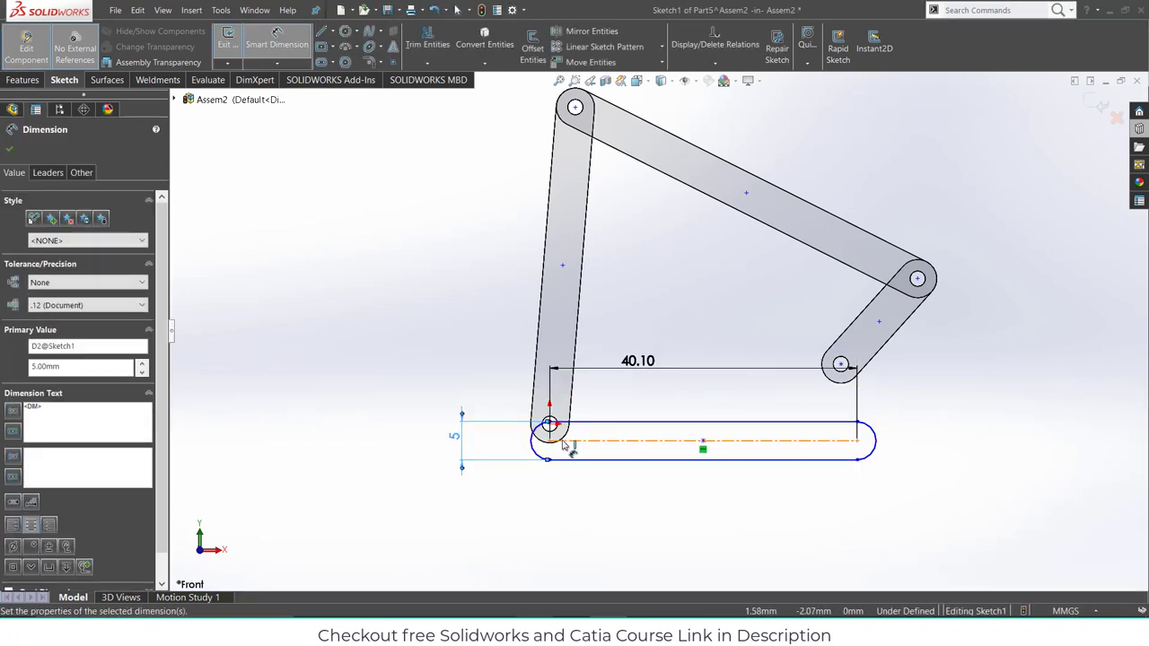
# - Dimension the distance between the slot's centreline and the origin as 0 mm
pyautogui.click(563, 442)
pyautogui.click(550, 424)
pyautogui.click(427, 408)
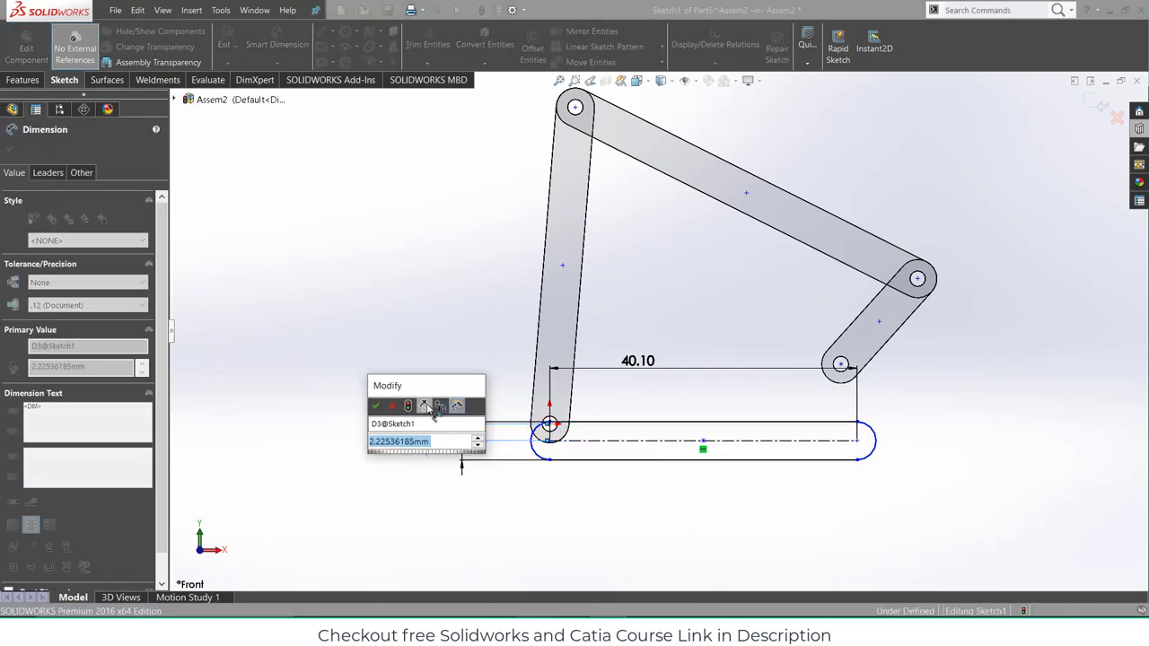
pyautogui.write('0')
pyautogui.press('Return')
# - Sketch circles at the slot's left and right arc centres, about 2.8 mm and 3.4 mm in diameter
pyautogui.scroll(-5, 549, 438)
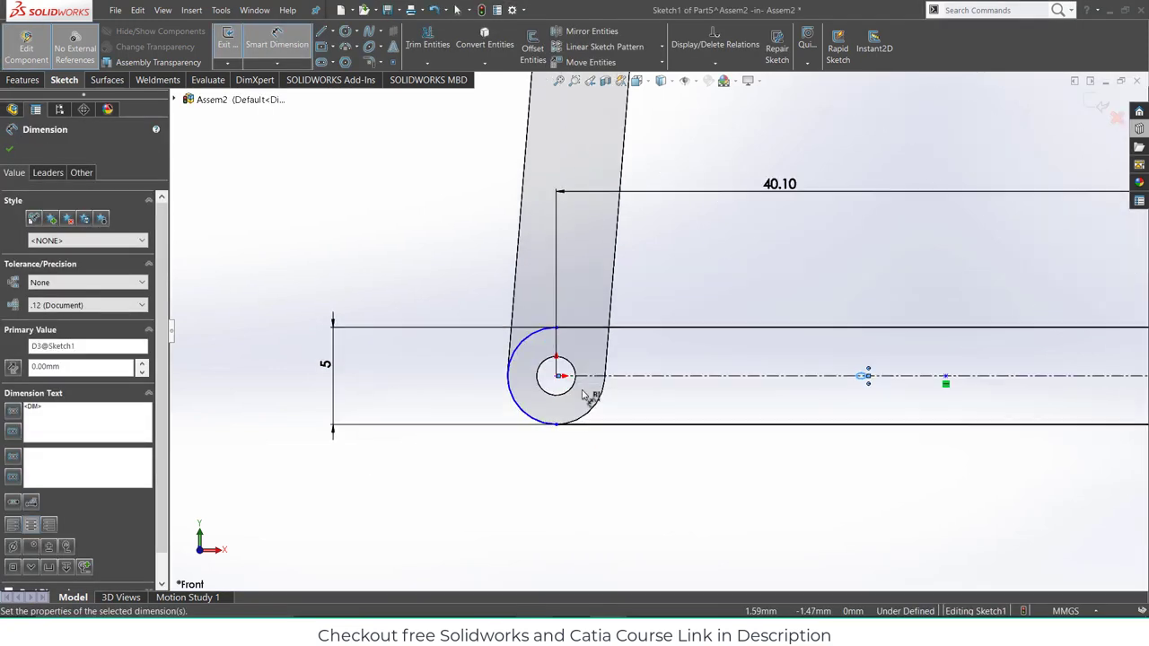
pyautogui.click(345, 30)
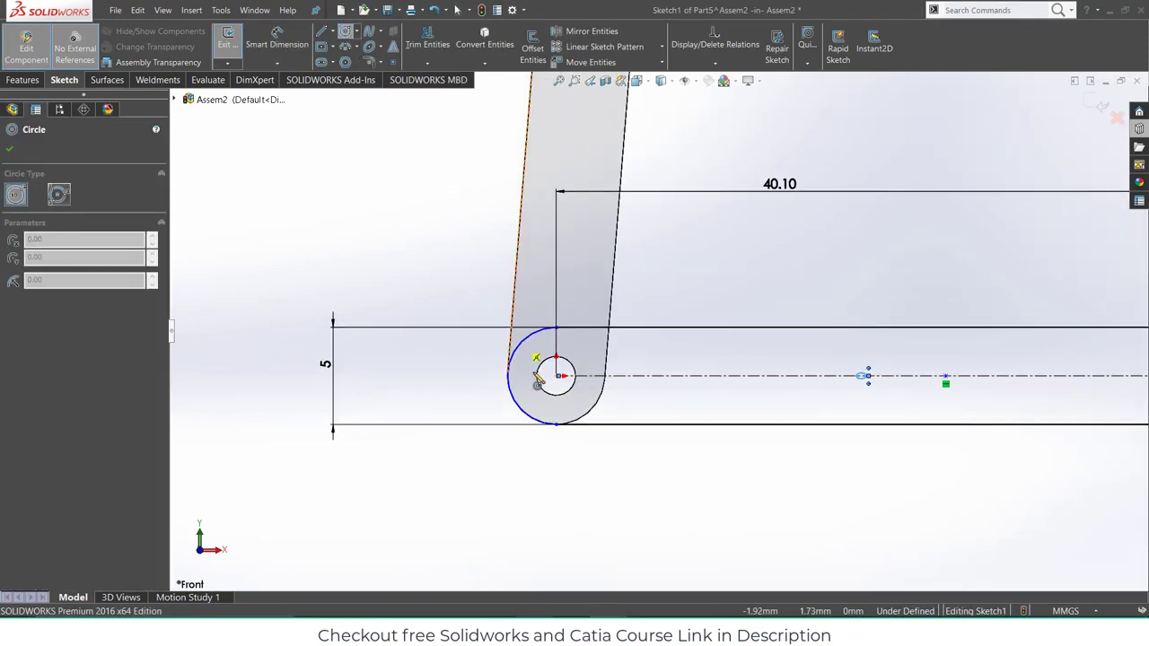
pyautogui.click(587, 387)
pyautogui.scroll(3, 706, 392)
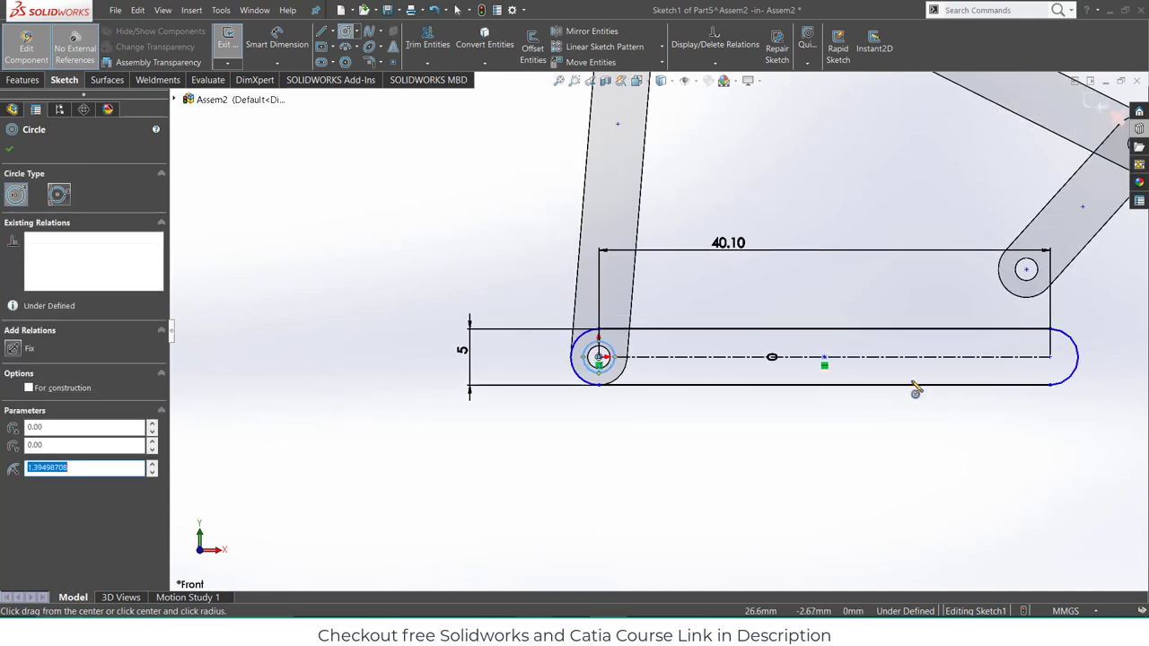
pyautogui.click(1050, 357)
pyautogui.click(1078, 358)
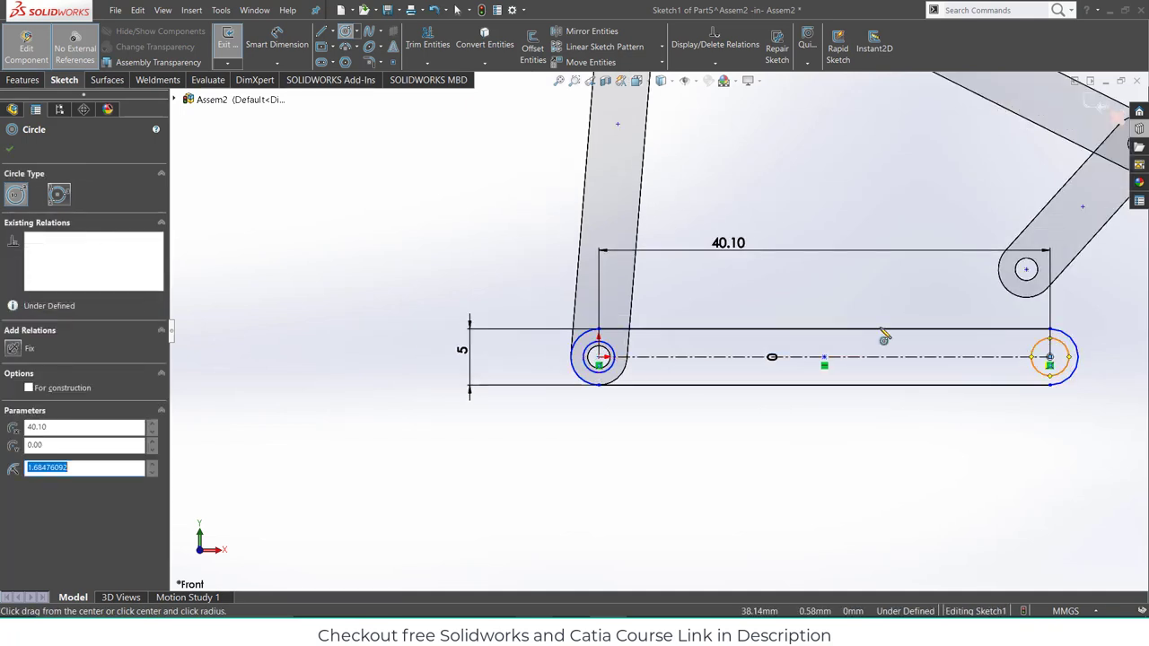
# - Set the diameter of both end circles of the slot to 2 mm
pyautogui.click(296, 33)
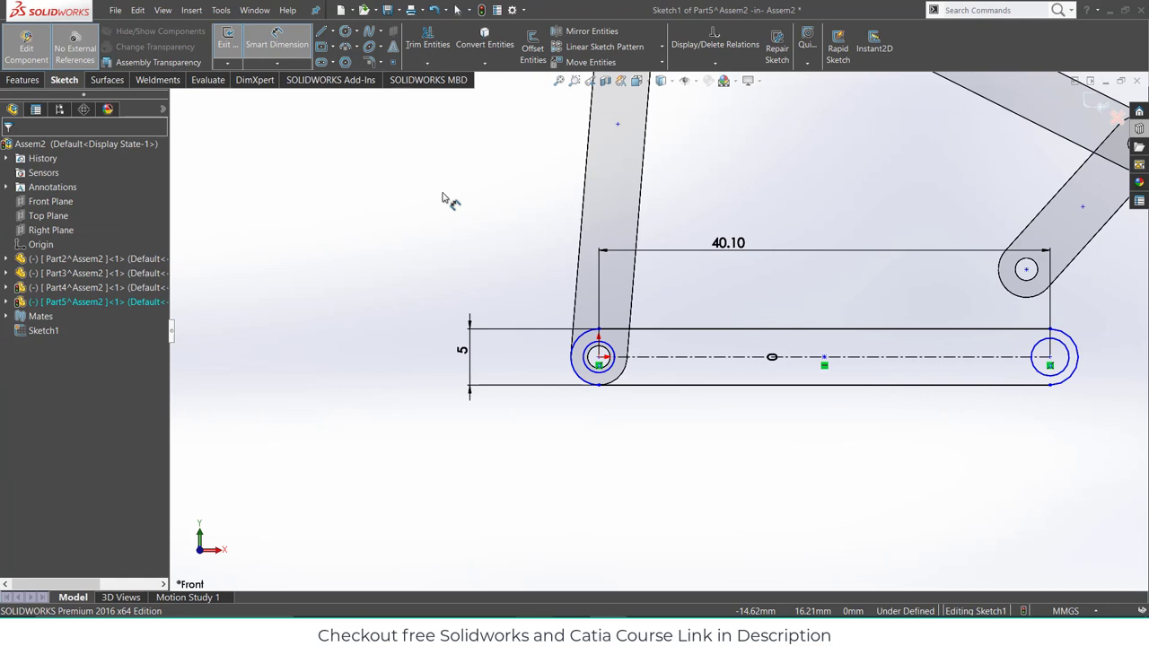
pyautogui.click(612, 351)
pyautogui.click(671, 297)
pyautogui.write('2.00mm')
pyautogui.press('Return')
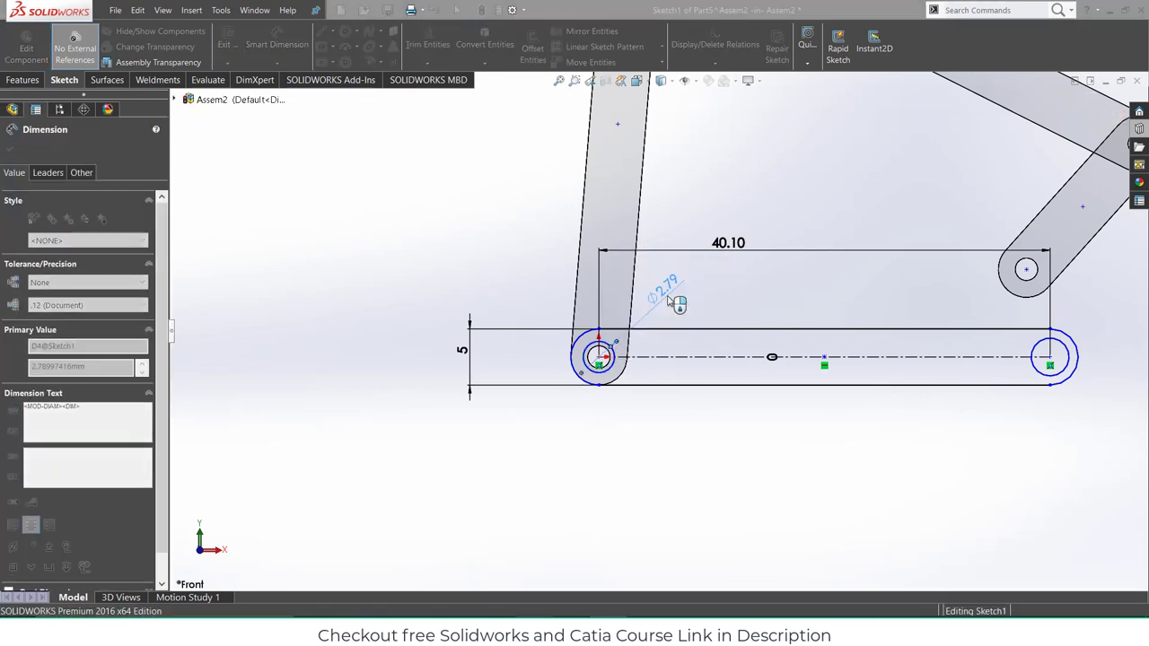
pyautogui.click(1069, 360)
pyautogui.click(1081, 353)
pyautogui.write('2')
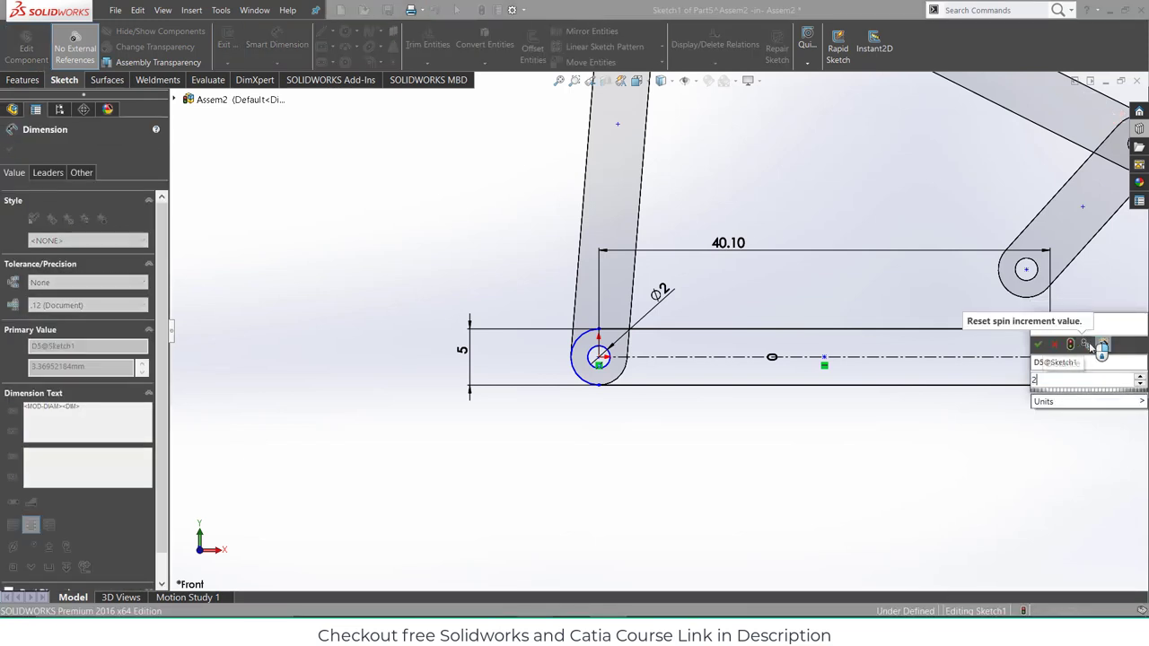
pyautogui.press('Return')
# - Extrude the slot profile 2 mm with a Blind end condition and resume editing the assembly
pyautogui.click(24, 80)
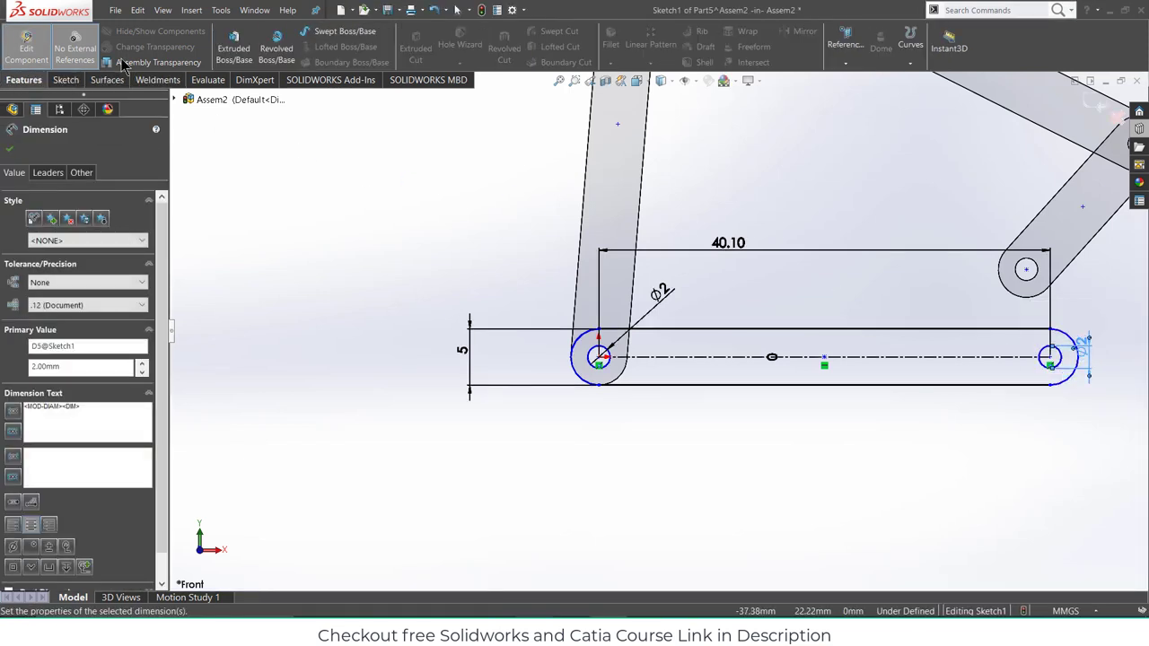
pyautogui.click(219, 51)
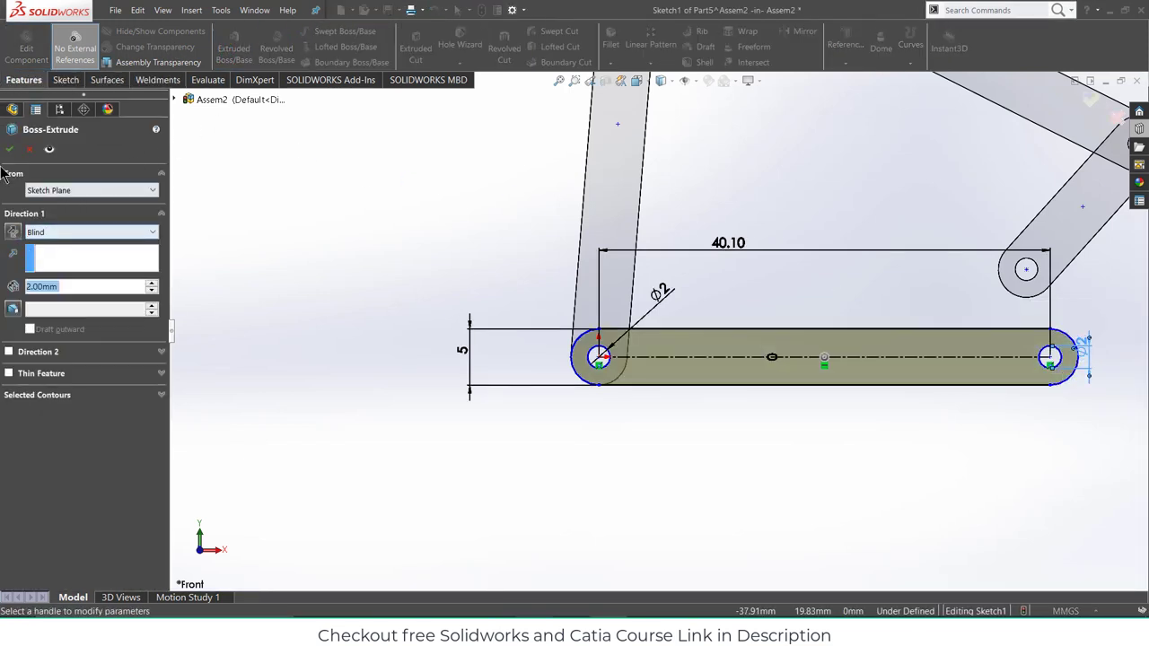
pyautogui.click(10, 149)
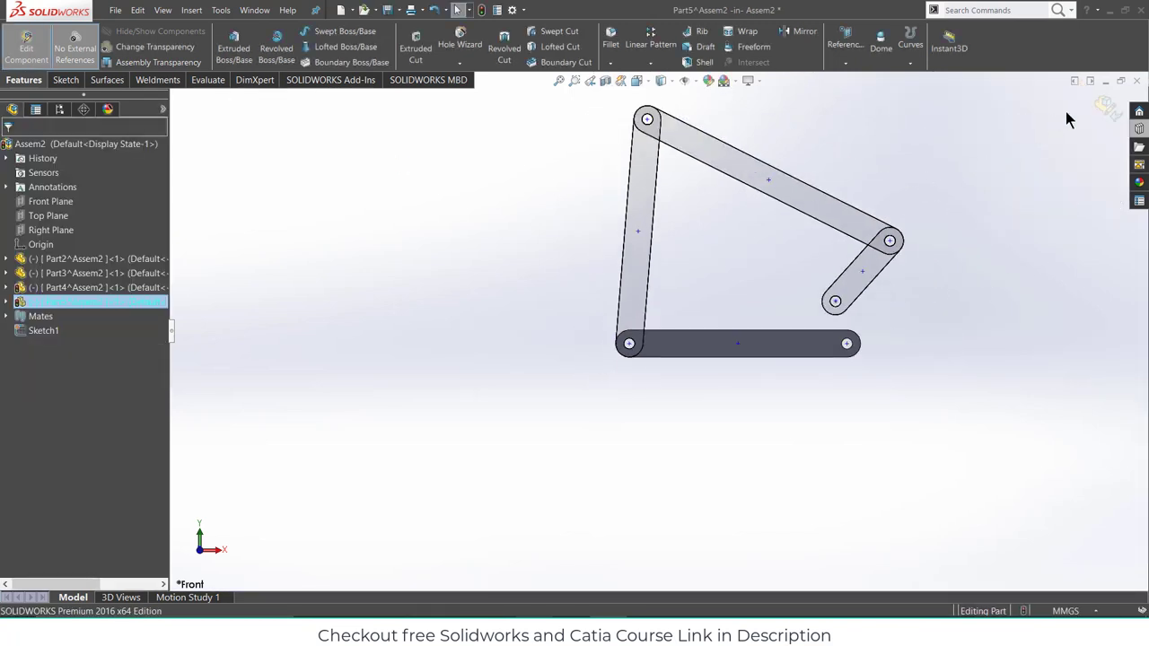
pyautogui.click(1110, 110)
# - Move the new 40.1 mm link to the left, clear of the vertical link
pyautogui.moveTo(763, 355); pyautogui.dragTo(464, 328)
pyautogui.click(490, 185)
pyautogui.moveTo(490, 185); pyautogui.dragTo(474, 221, button='middle')
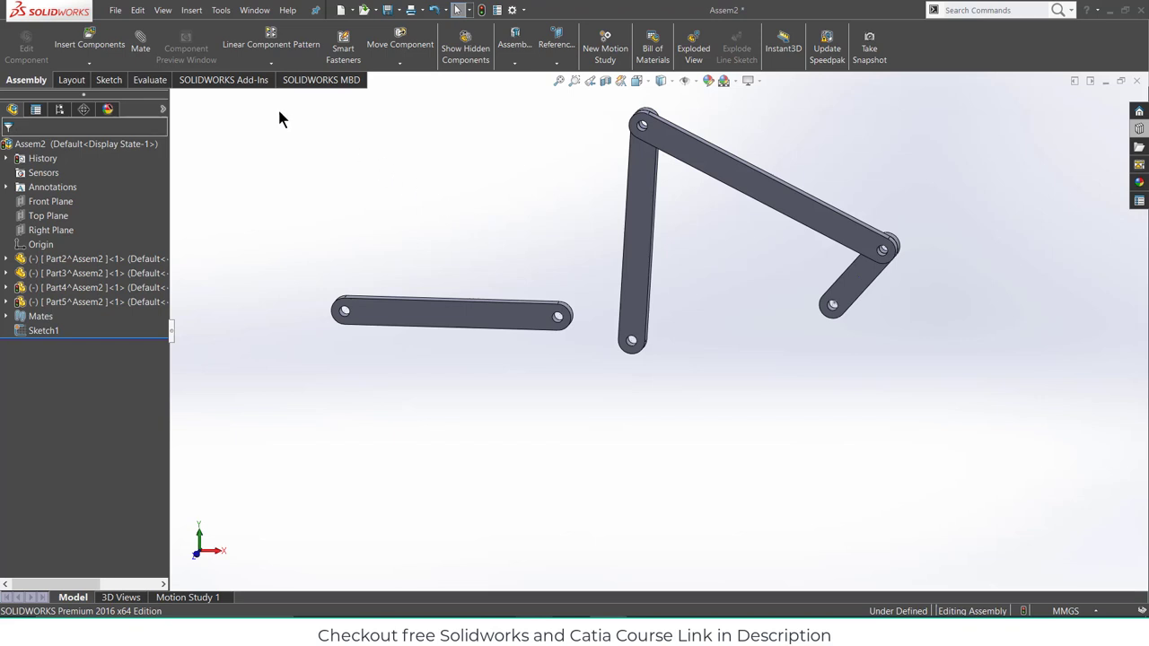
# - Add a Concentric mate between the new link's right hole and the vertical link's lower hole
pyautogui.scroll(-4, 552, 310)
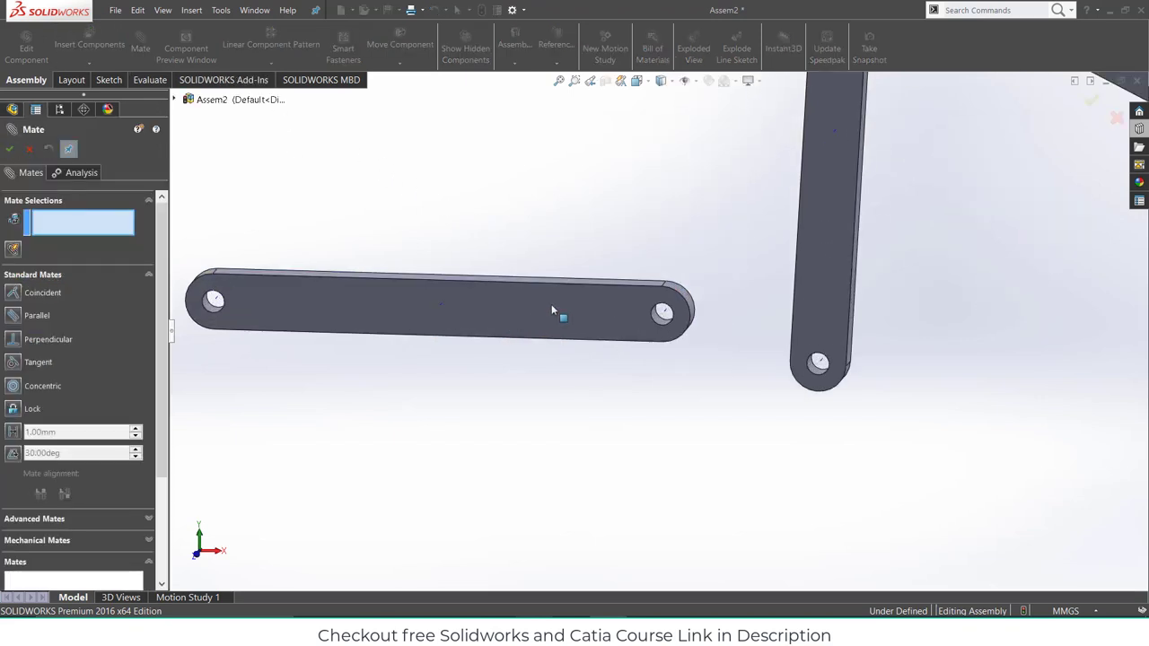
pyautogui.click(661, 314)
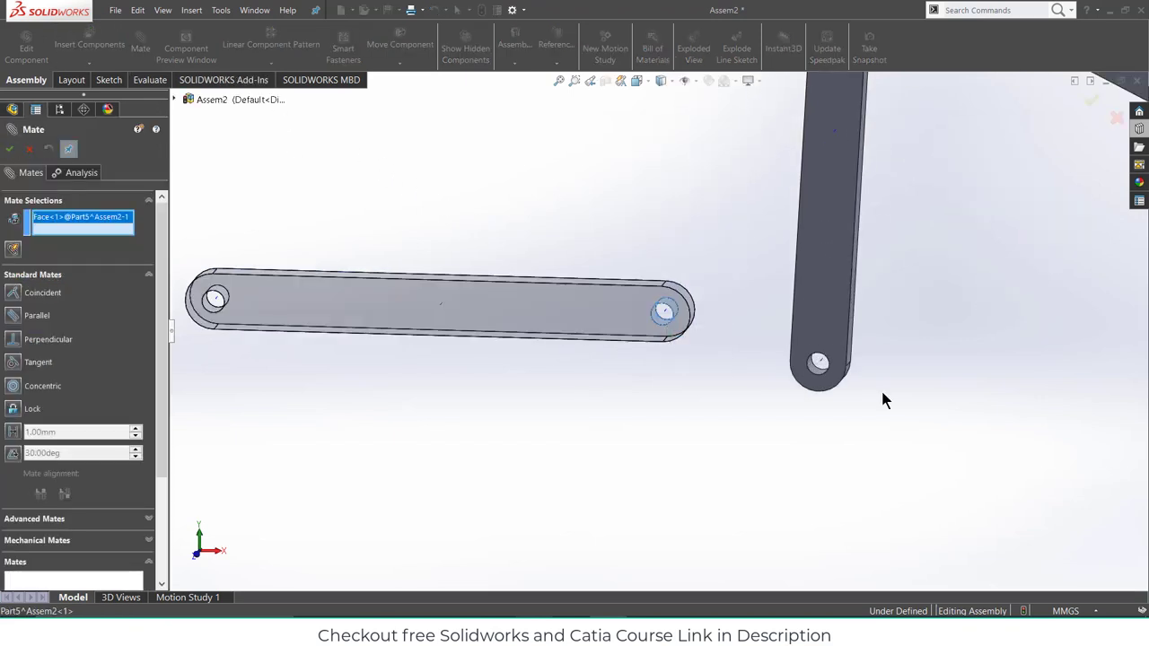
pyautogui.scroll(-3, 888, 402)
pyautogui.click(749, 346)
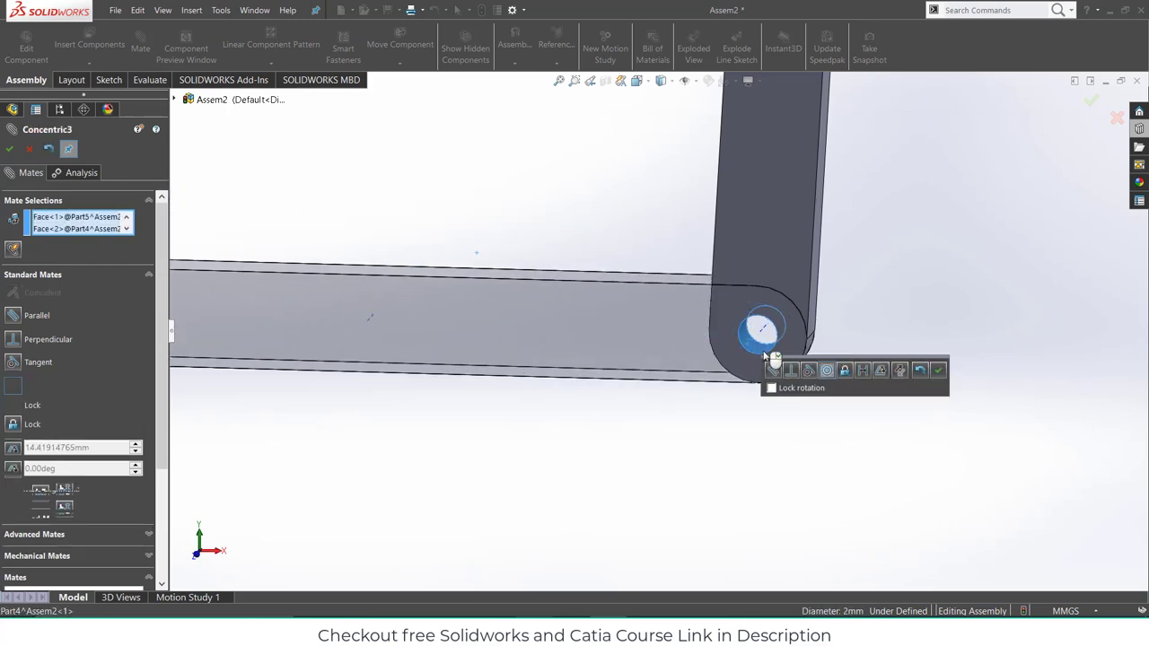
pyautogui.click(939, 372)
# - Add a Coincident mate between the flat faces of the new 40.1 mm link and the vertical link
pyautogui.moveTo(620, 332); pyautogui.dragTo(835, 267, button='middle')
pyautogui.click(706, 340)
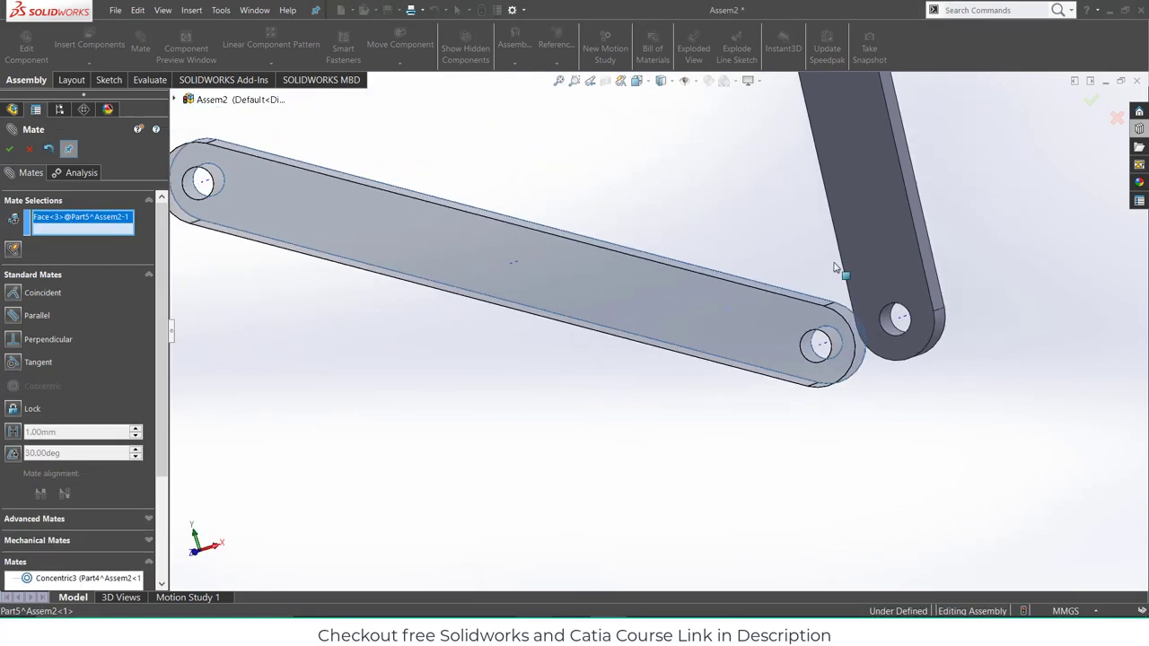
pyautogui.click(868, 205)
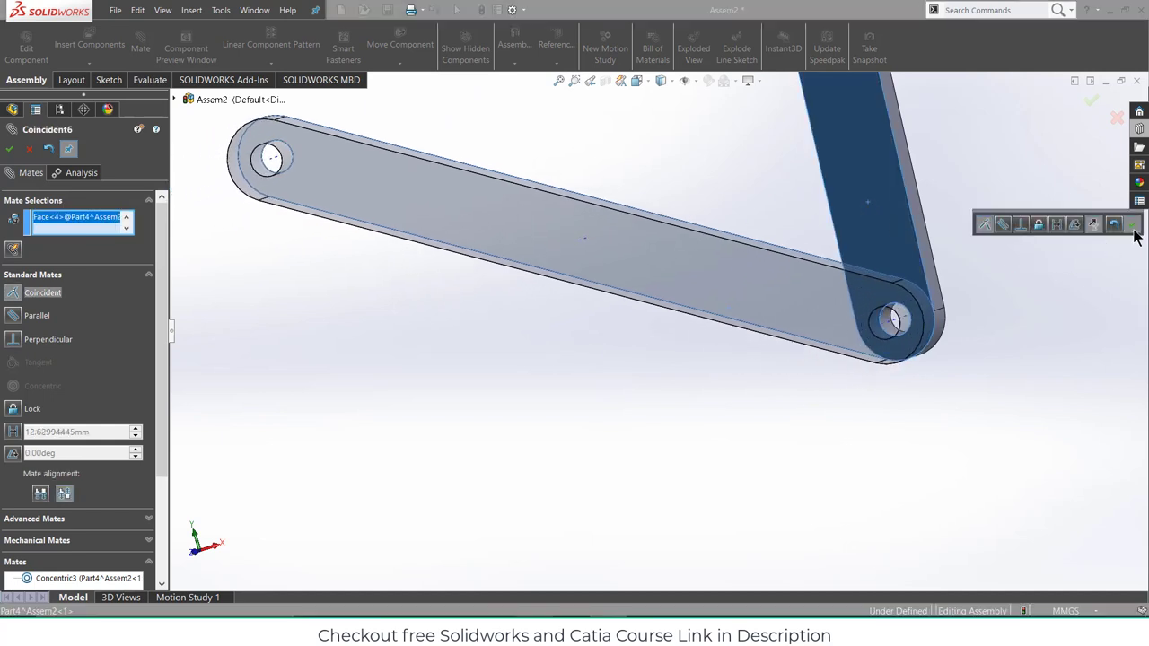
pyautogui.click(1133, 225)
# - Swing the 40.1 mm link about its joint on the vertical link and close the Mate command
pyautogui.moveTo(559, 275); pyautogui.dragTo(549, 359)
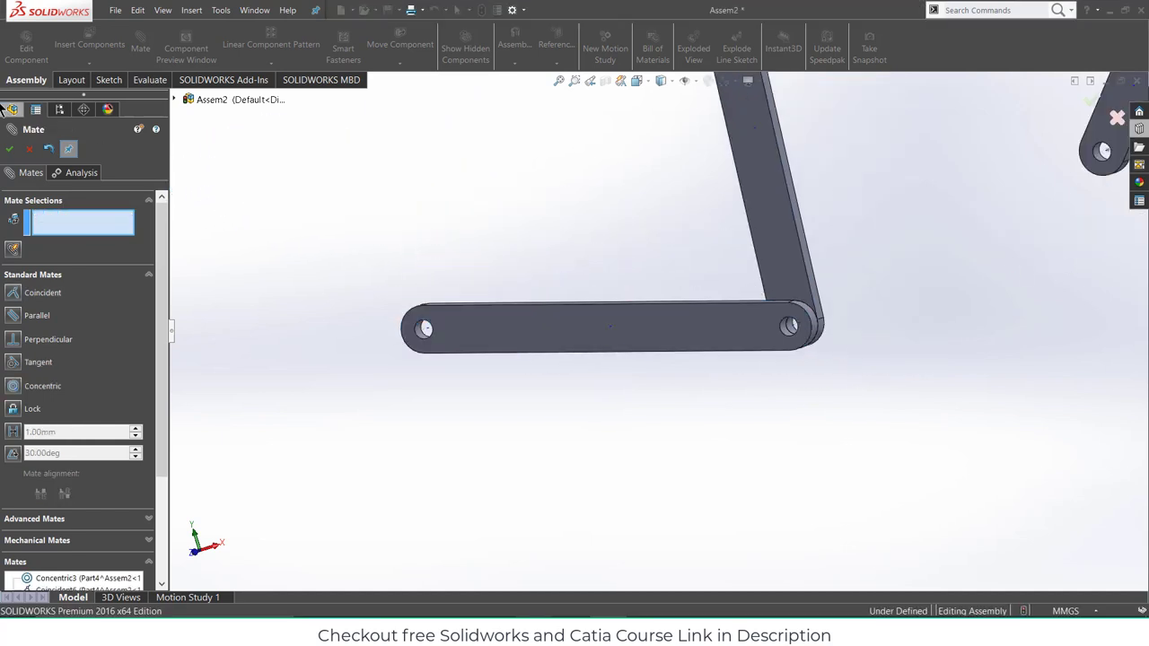
pyautogui.click(28, 150)
pyautogui.click(695, 330)
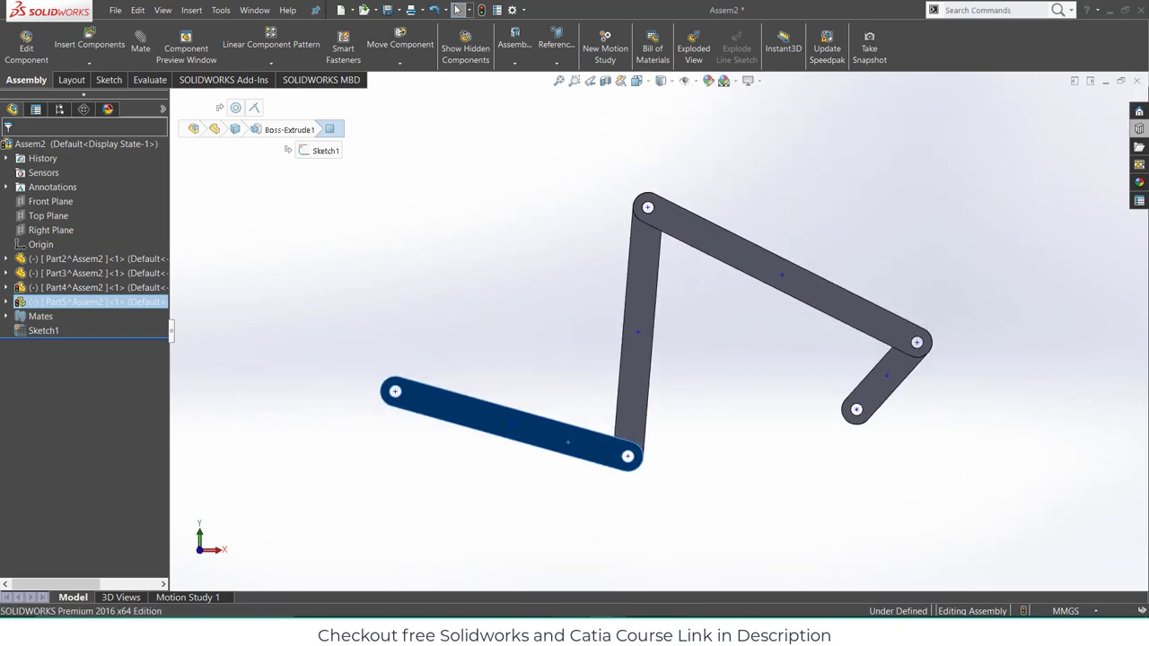
# - Check the link letters in the proportions image, rebuild the assembly, and rename the 40.1 mm link Part5 as d
pyautogui.hotkey('alt', 'Tab')
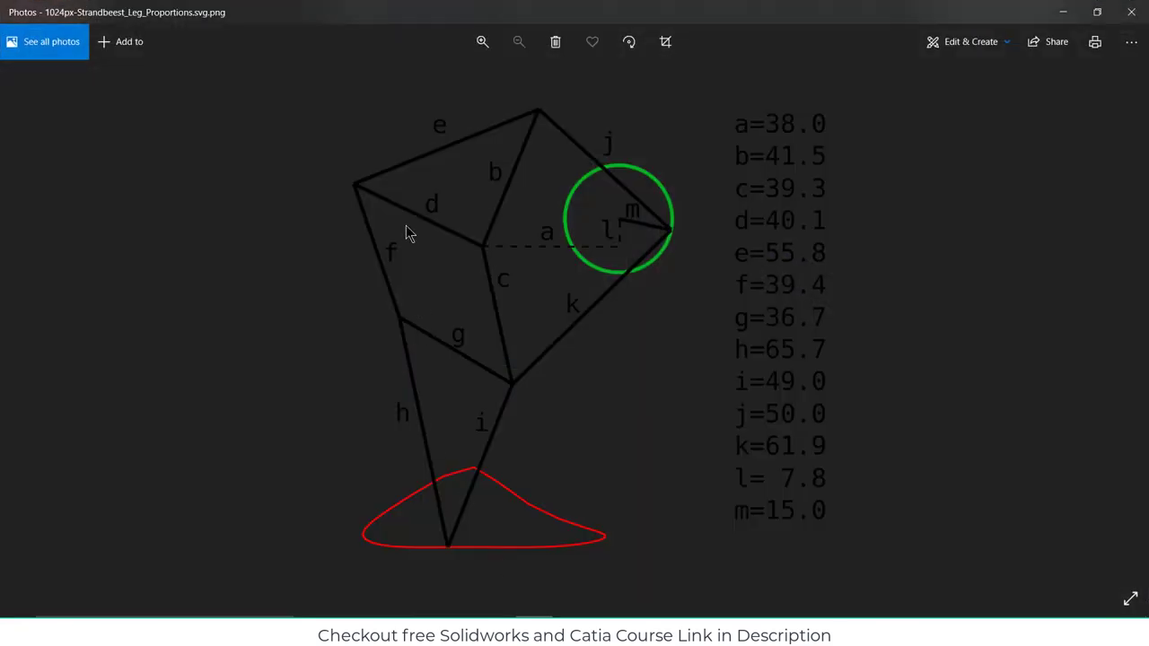
pyautogui.click(1065, 18)
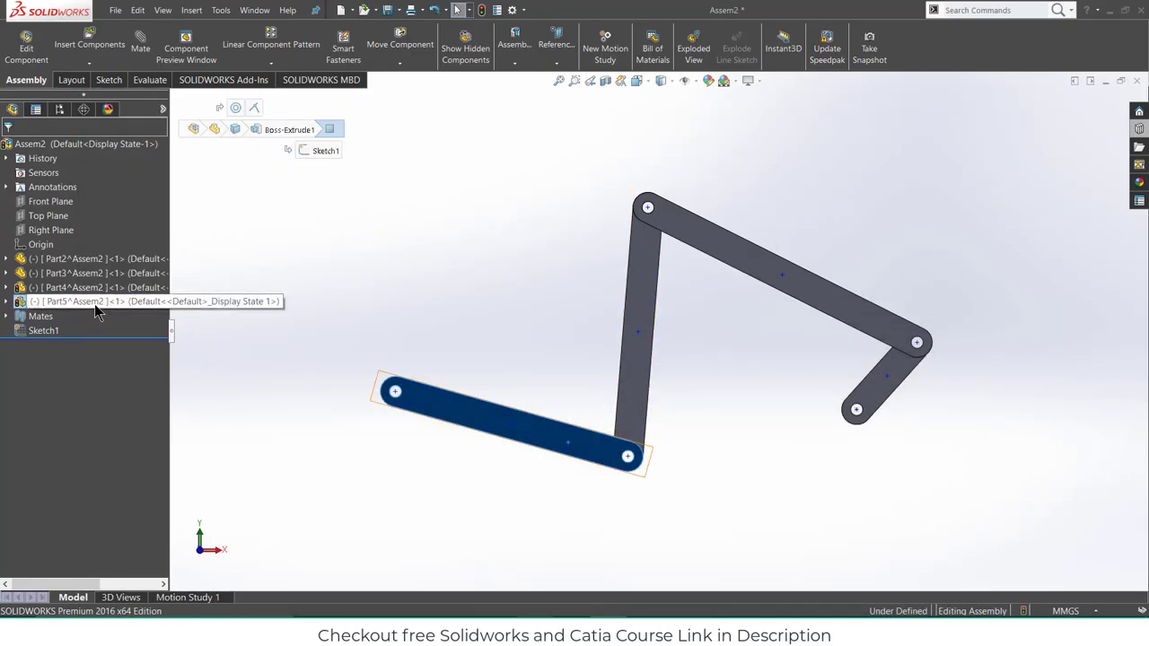
pyautogui.click(482, 12)
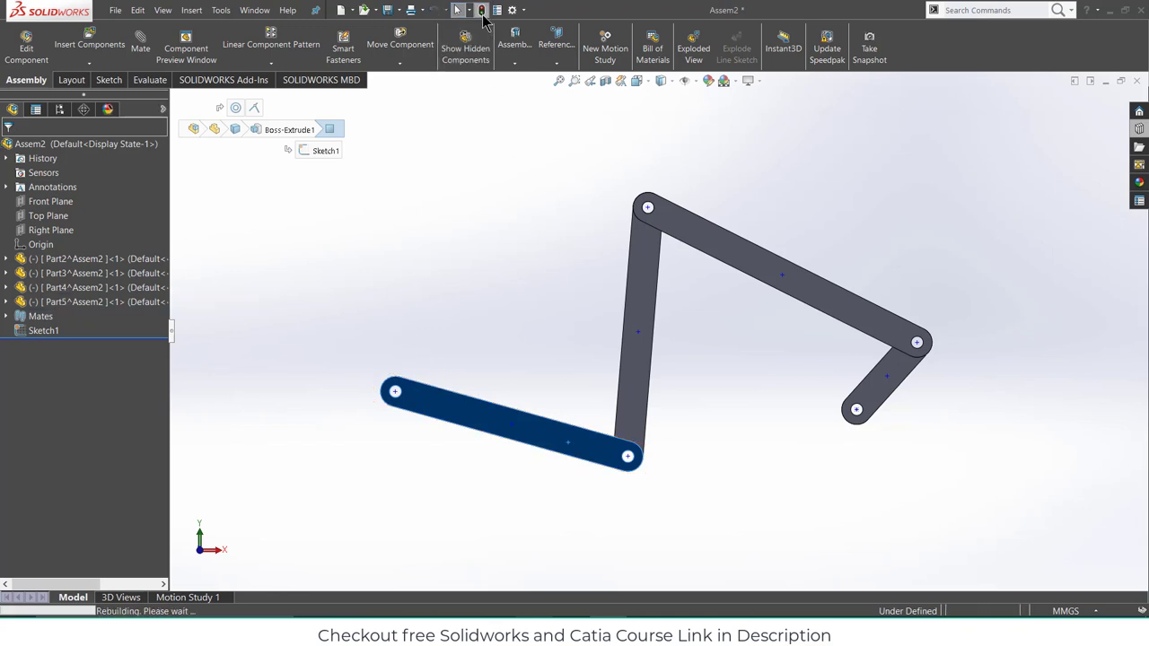
pyautogui.click(99, 301)
pyautogui.click(101, 305)
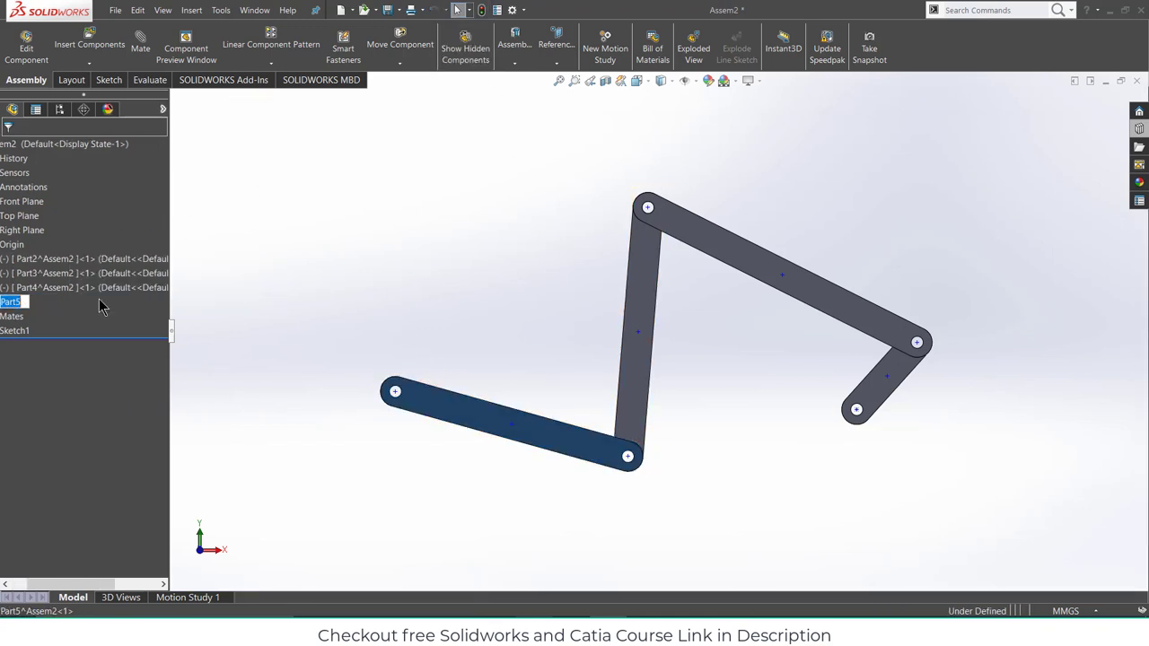
pyautogui.write('d')
pyautogui.click(243, 308)
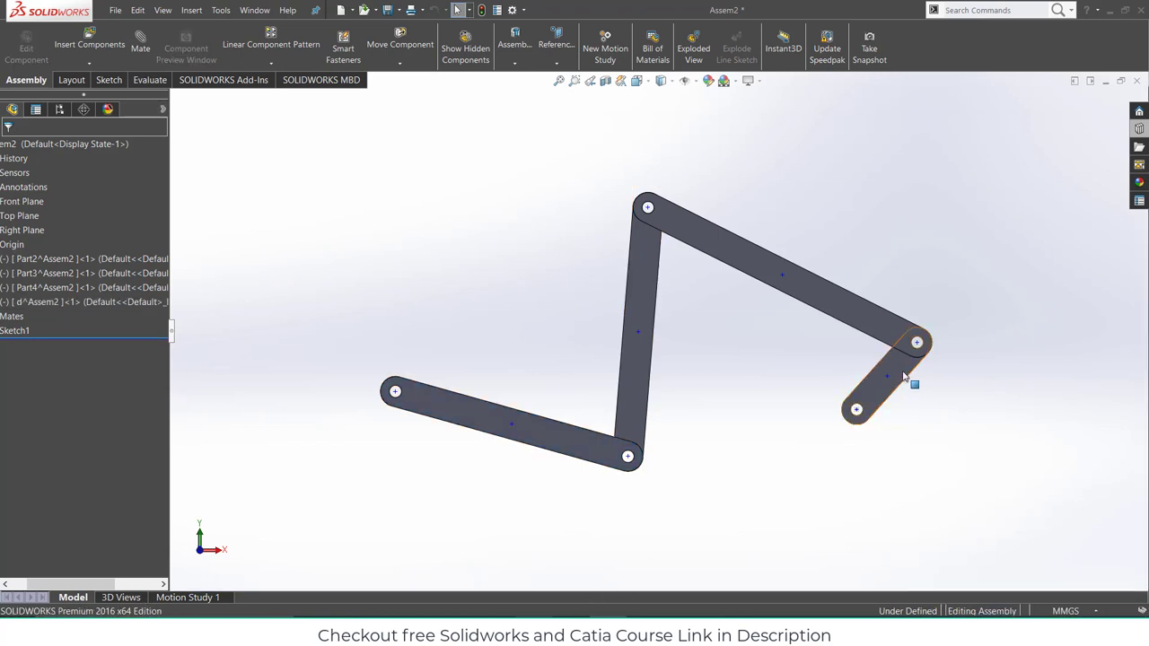
# - Check the short crank link's letter in the proportions image and rename its component Part2 as m
pyautogui.hotkey('alt', 'Tab')
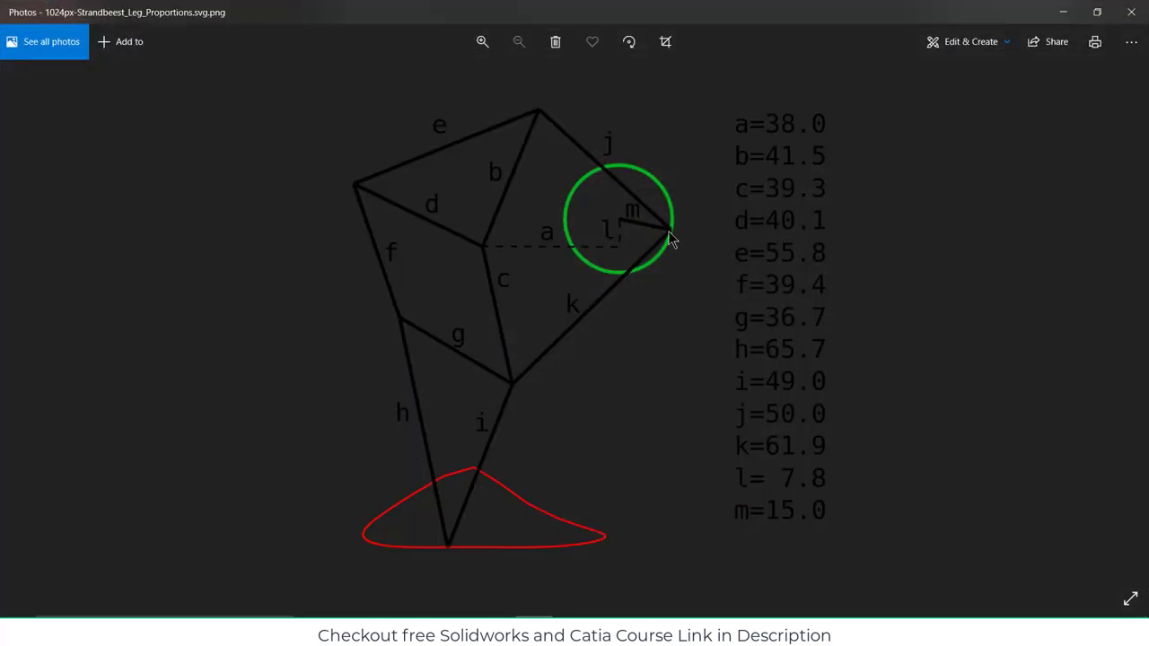
pyautogui.hotkey('alt', 'Tab')
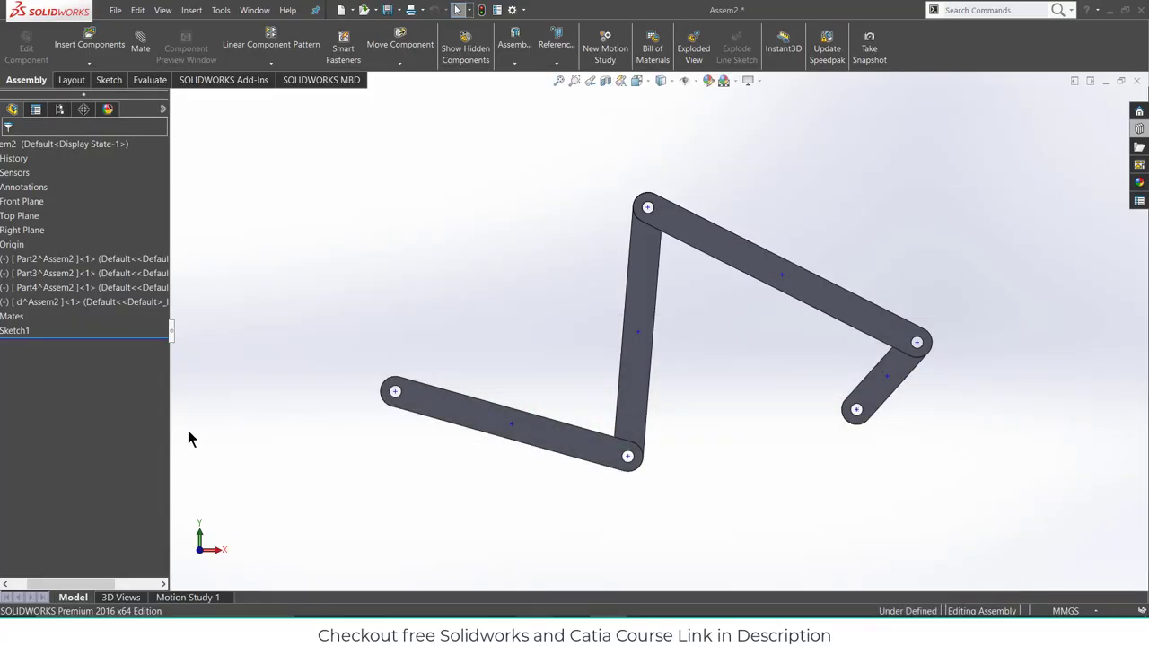
pyautogui.click(885, 368)
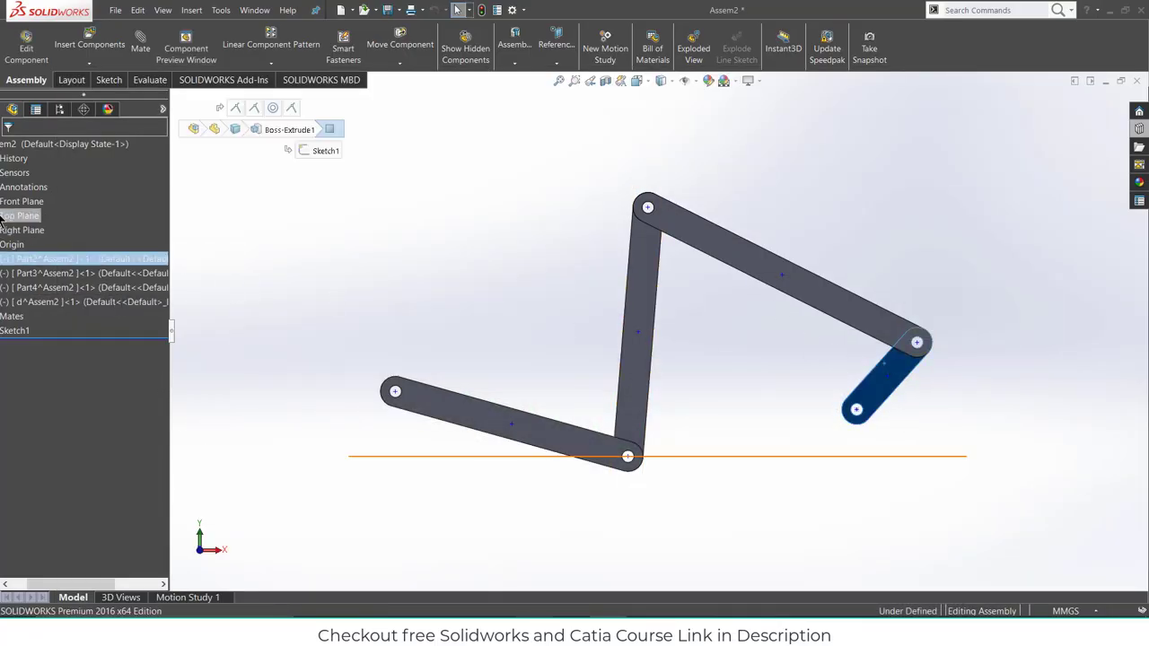
pyautogui.rightClick(103, 261)
pyautogui.click(51, 262)
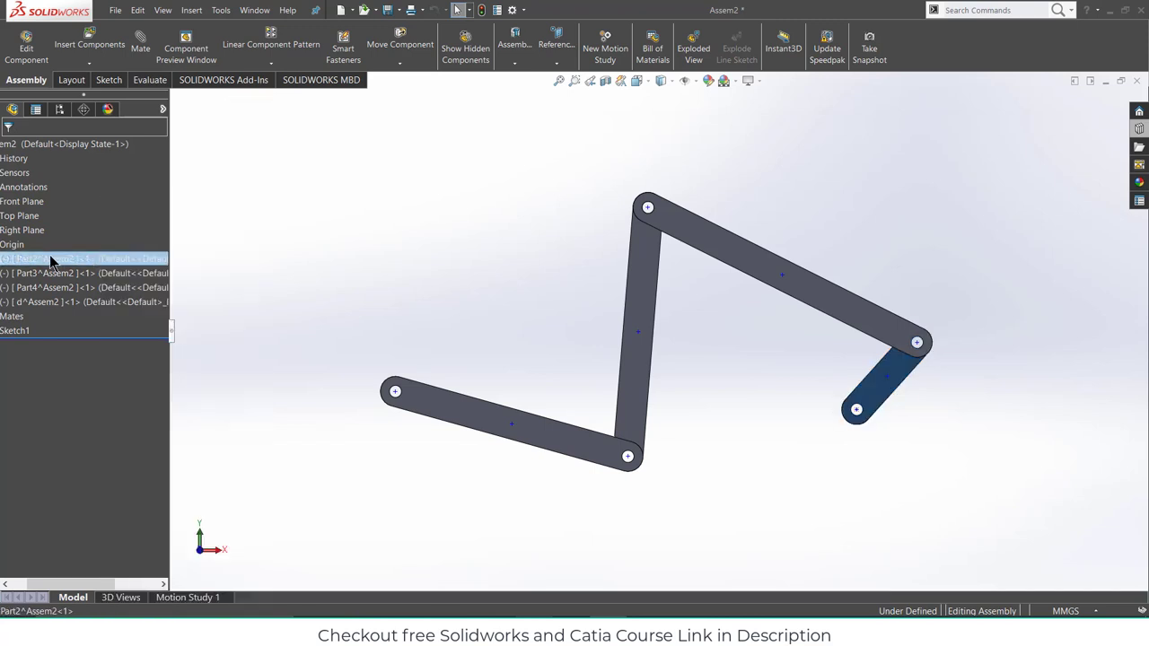
pyautogui.doubleClick(43, 261)
pyautogui.doubleClick(43, 259)
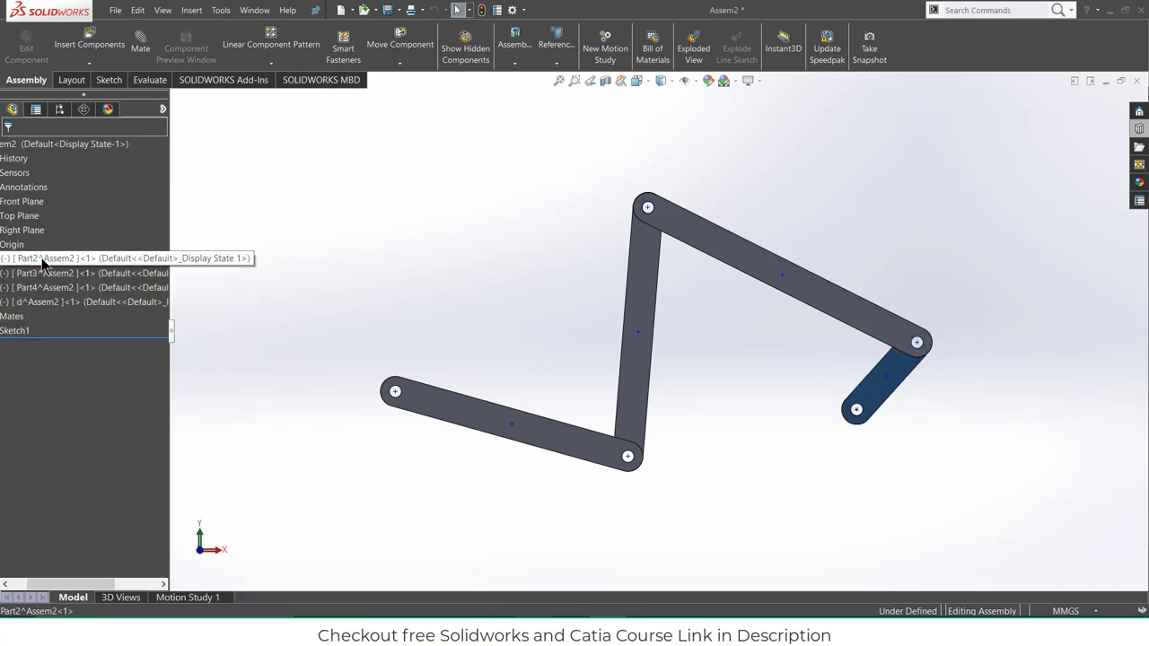
pyautogui.click(42, 259)
pyautogui.write('m')
pyautogui.click(272, 390)
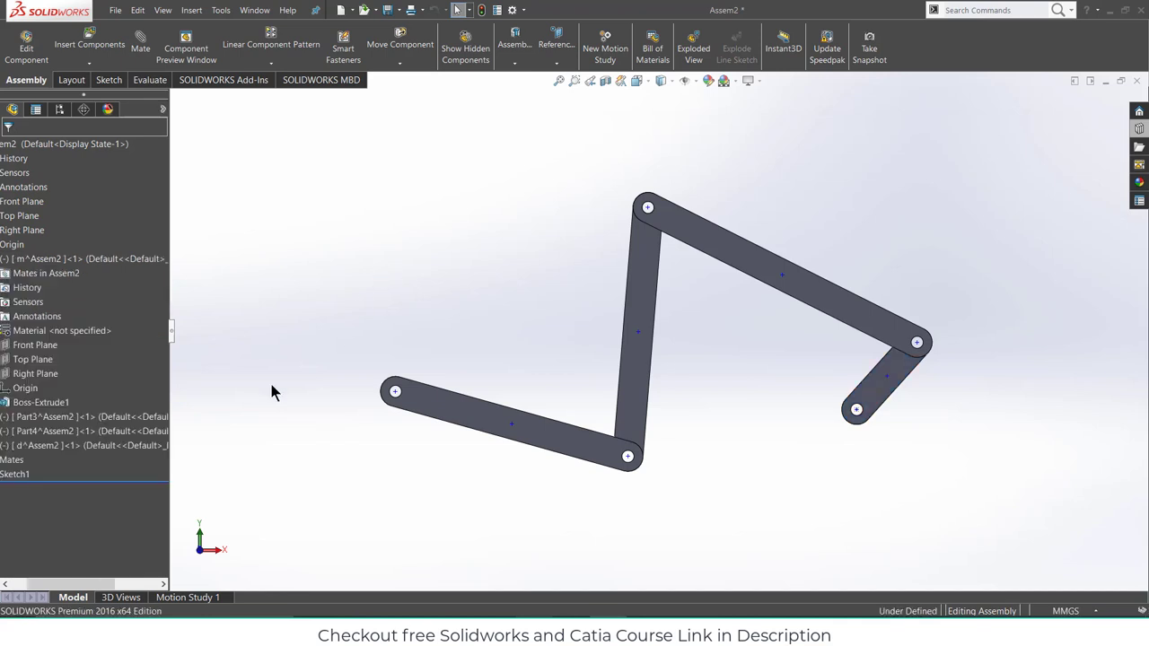
pyautogui.click(10, 581)
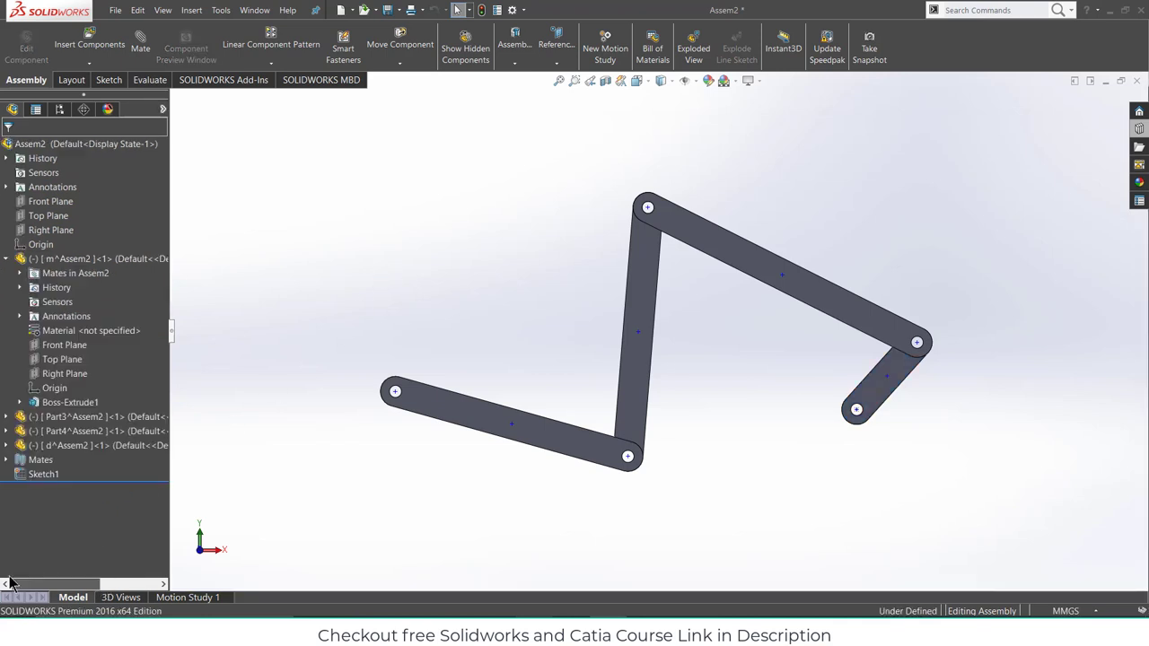
pyautogui.click(6, 259)
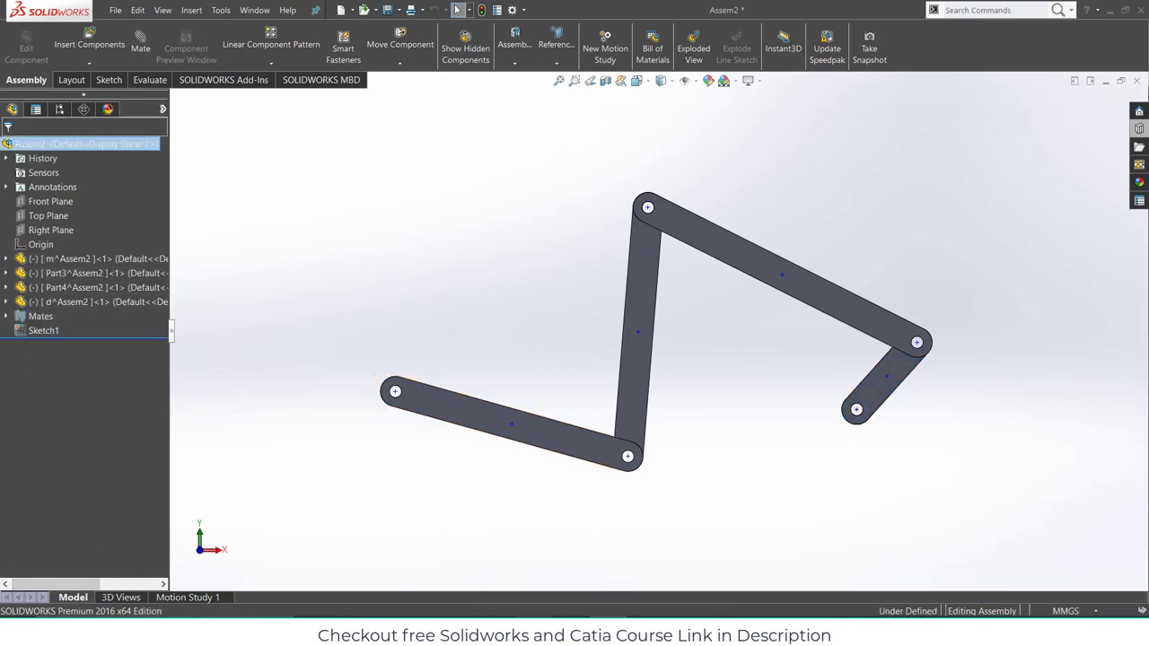
# - Check the long upper link's letter in the proportions image and rename its component Part3 as j
pyautogui.hotkey('alt', 'Tab')
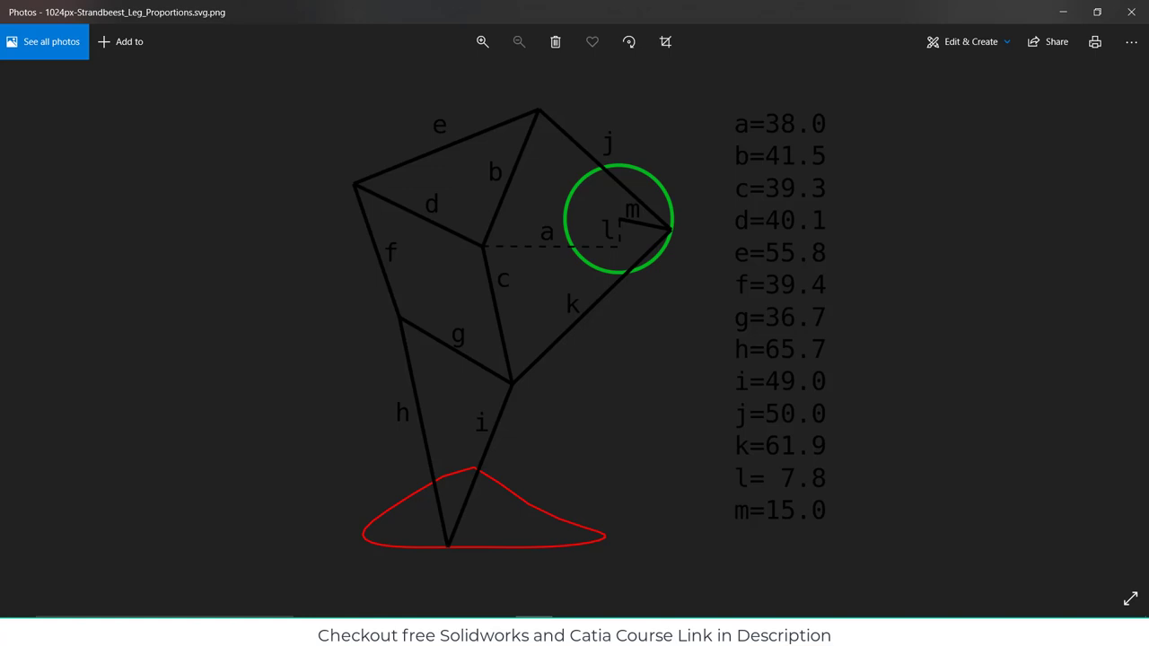
pyautogui.hotkey('alt', 'Tab')
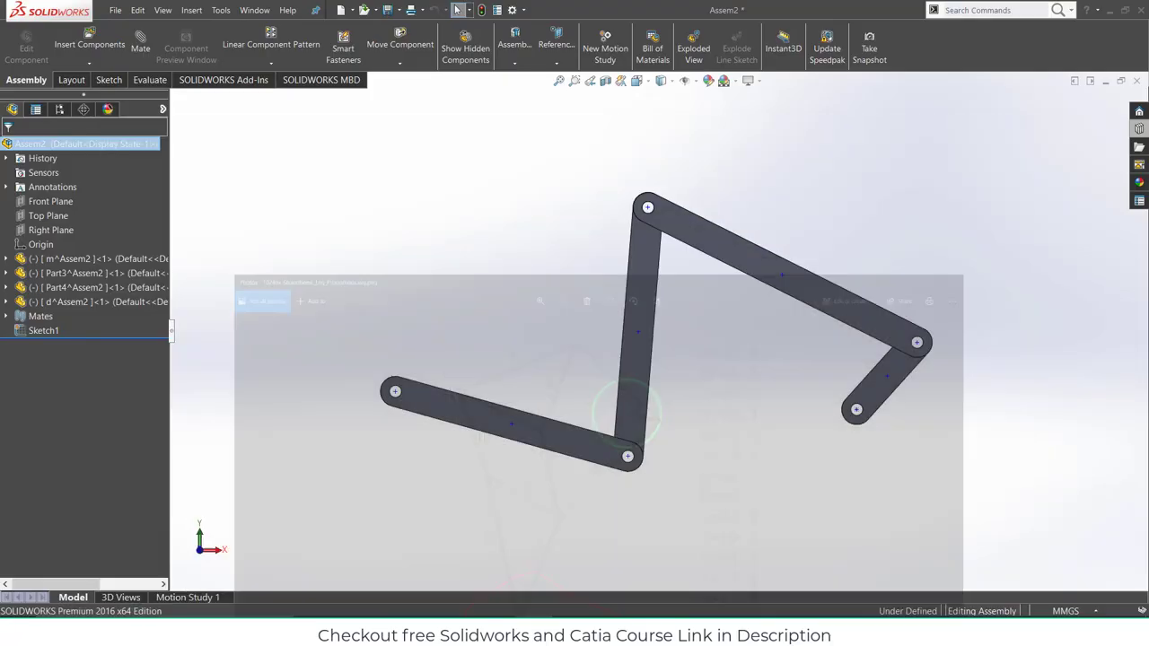
pyautogui.click(754, 281)
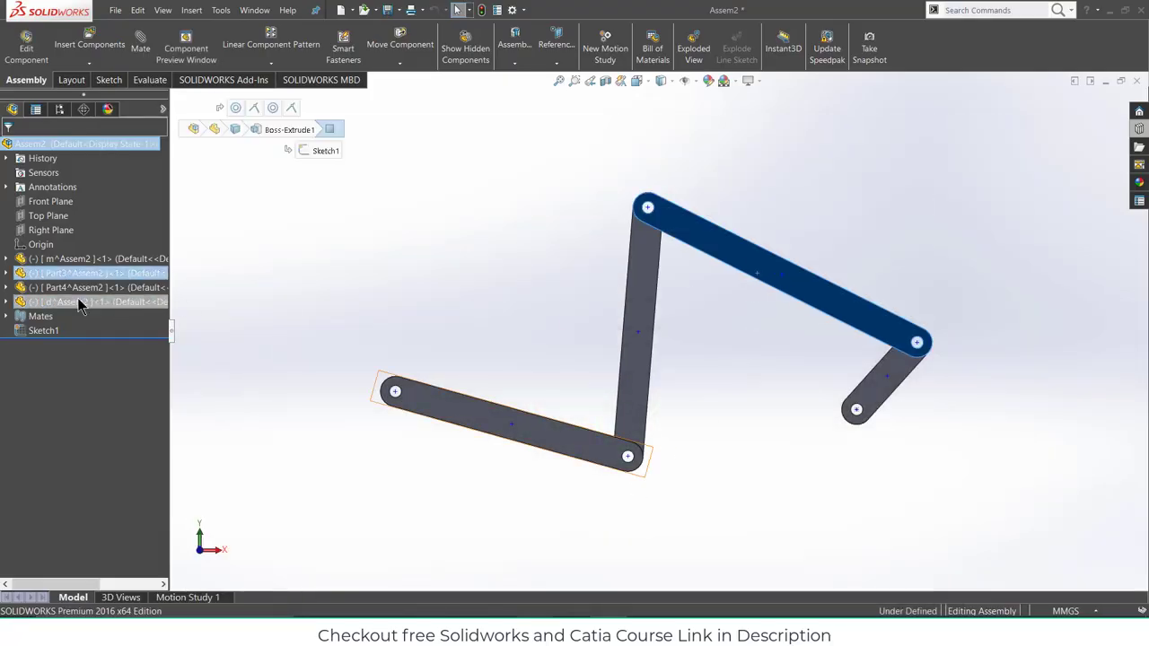
pyautogui.doubleClick(63, 273)
pyautogui.doubleClick(64, 272)
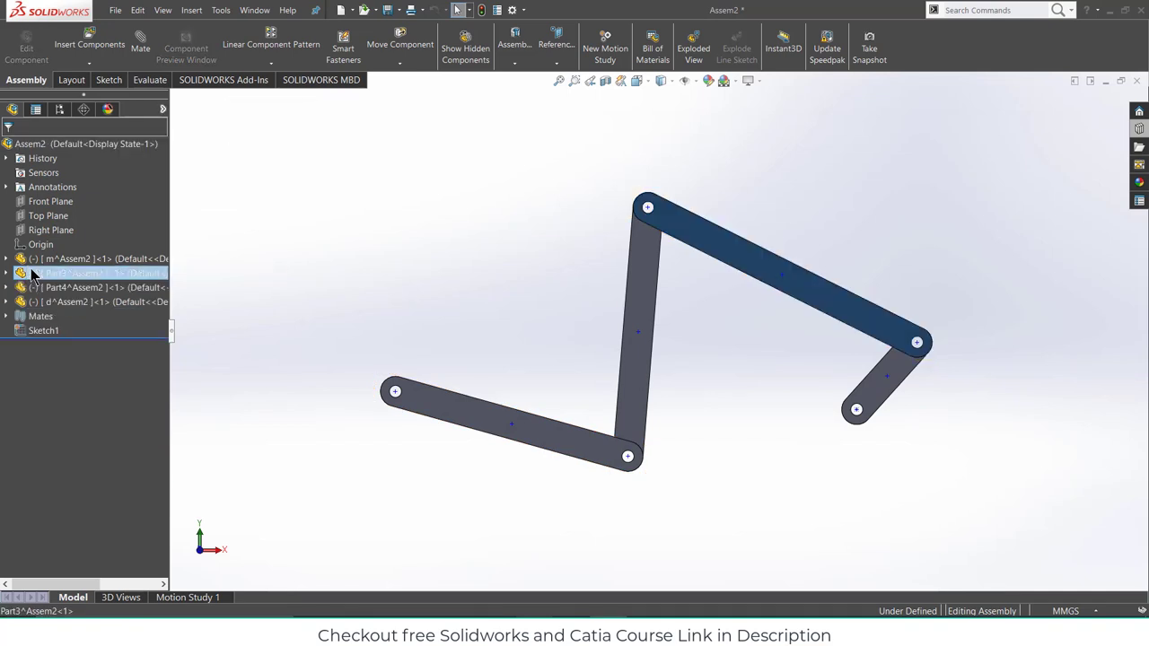
pyautogui.doubleClick(33, 272)
pyautogui.doubleClick(33, 272)
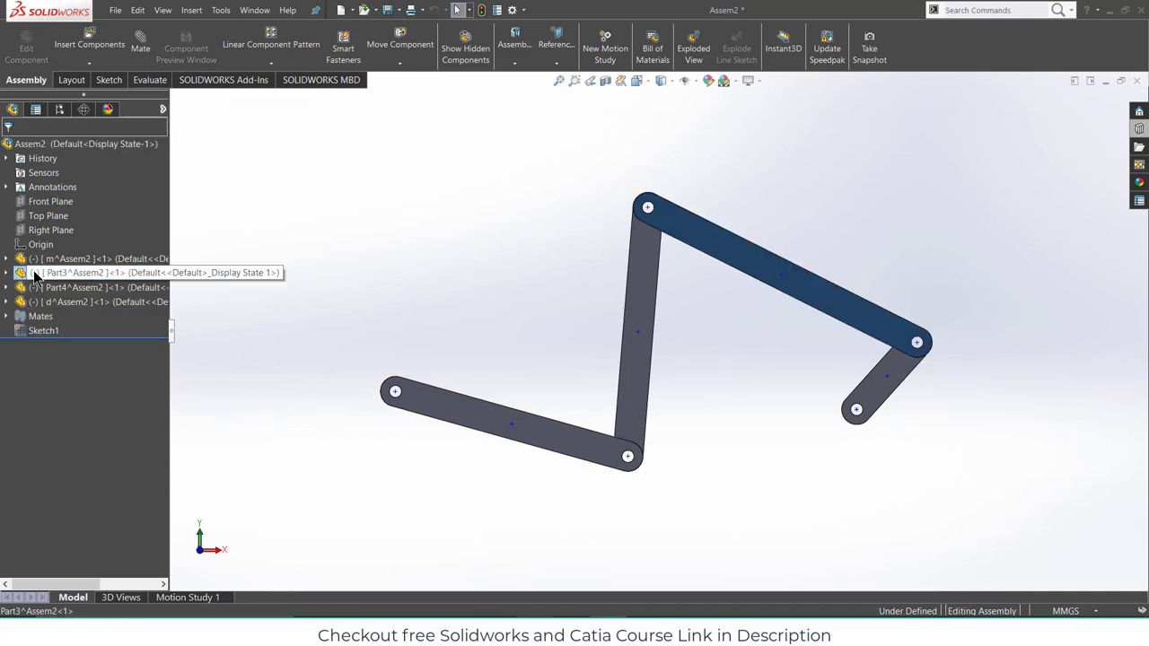
pyautogui.click(34, 273)
pyautogui.write('j')
pyautogui.click(333, 255)
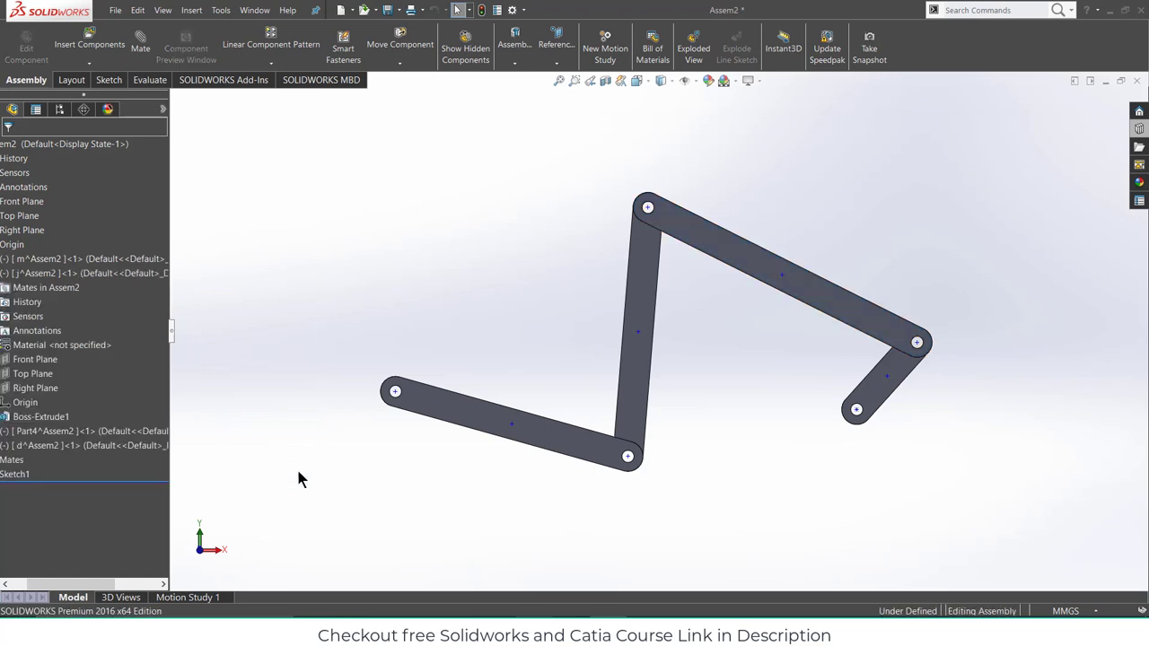
pyautogui.moveTo(111, 586); pyautogui.dragTo(12, 586)
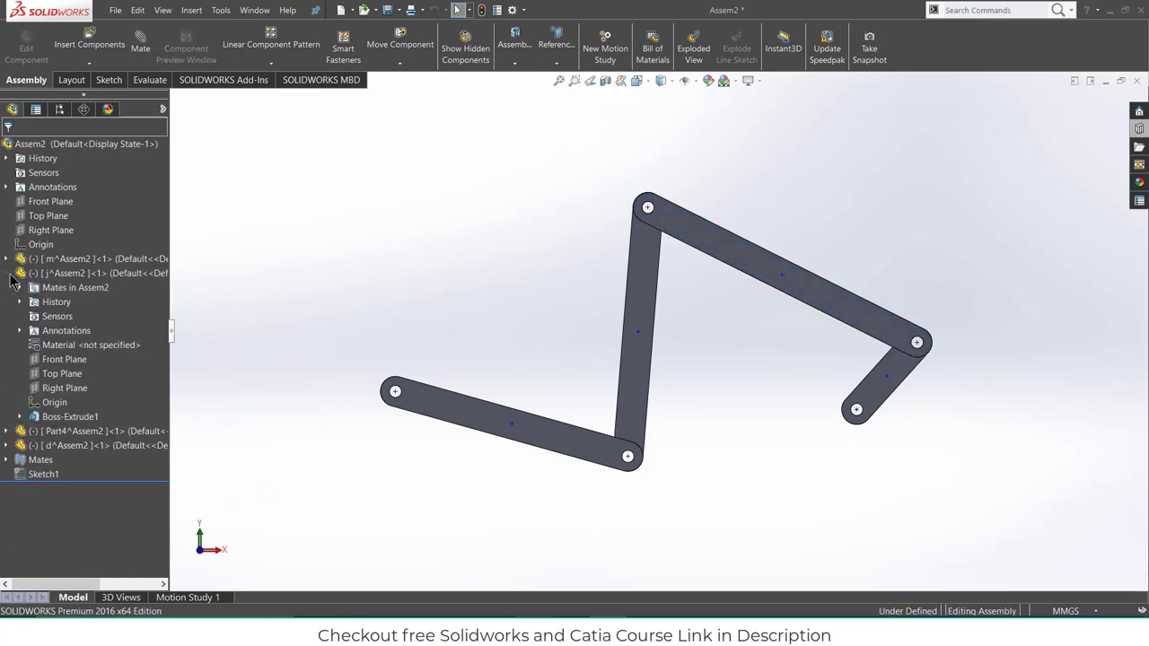
pyautogui.click(10, 276)
# - Rename the vertical link's component Part4 as b
pyautogui.click(41, 289)
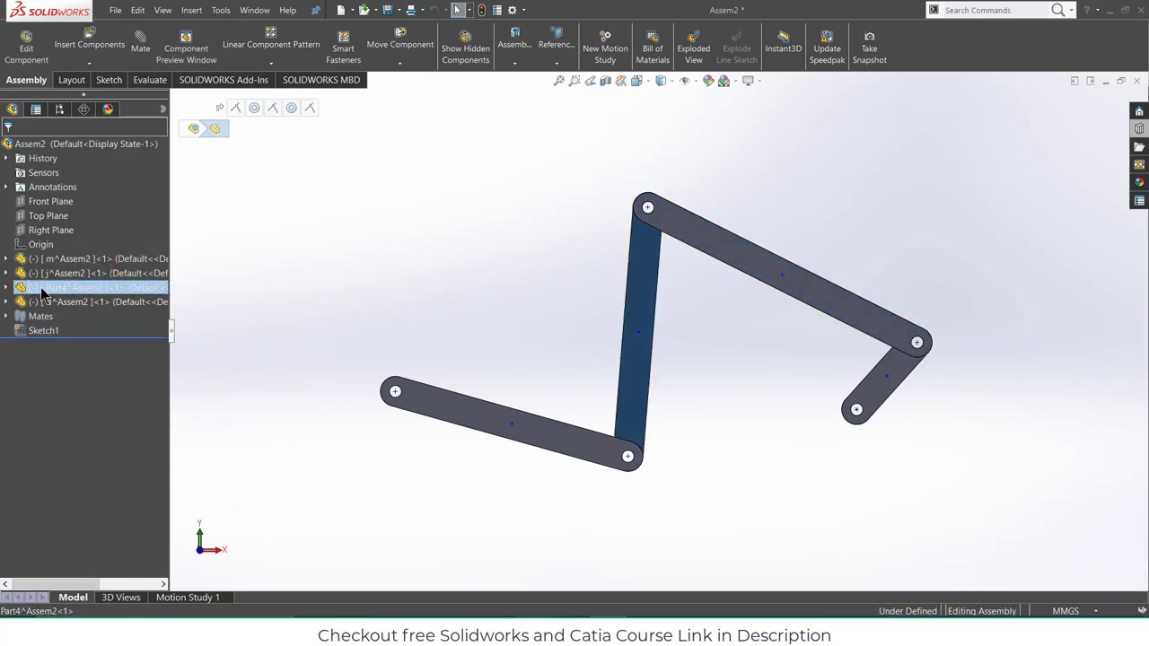
pyautogui.click(42, 289)
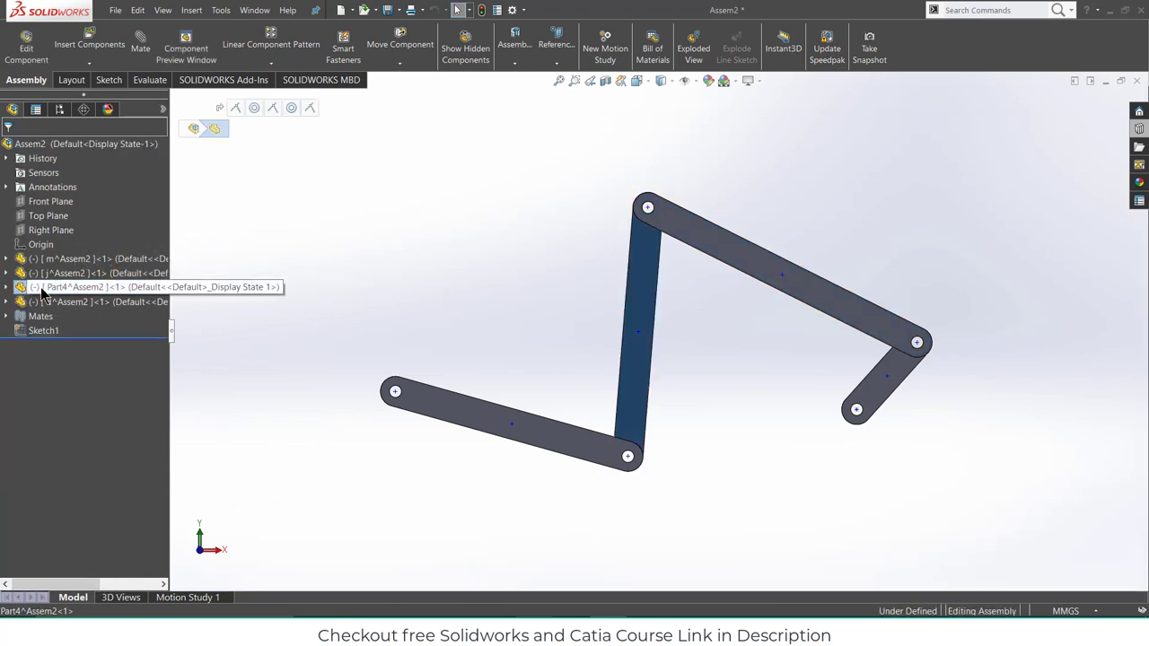
pyautogui.click(350, 282)
pyautogui.moveTo(93, 588); pyautogui.dragTo(74, 588)
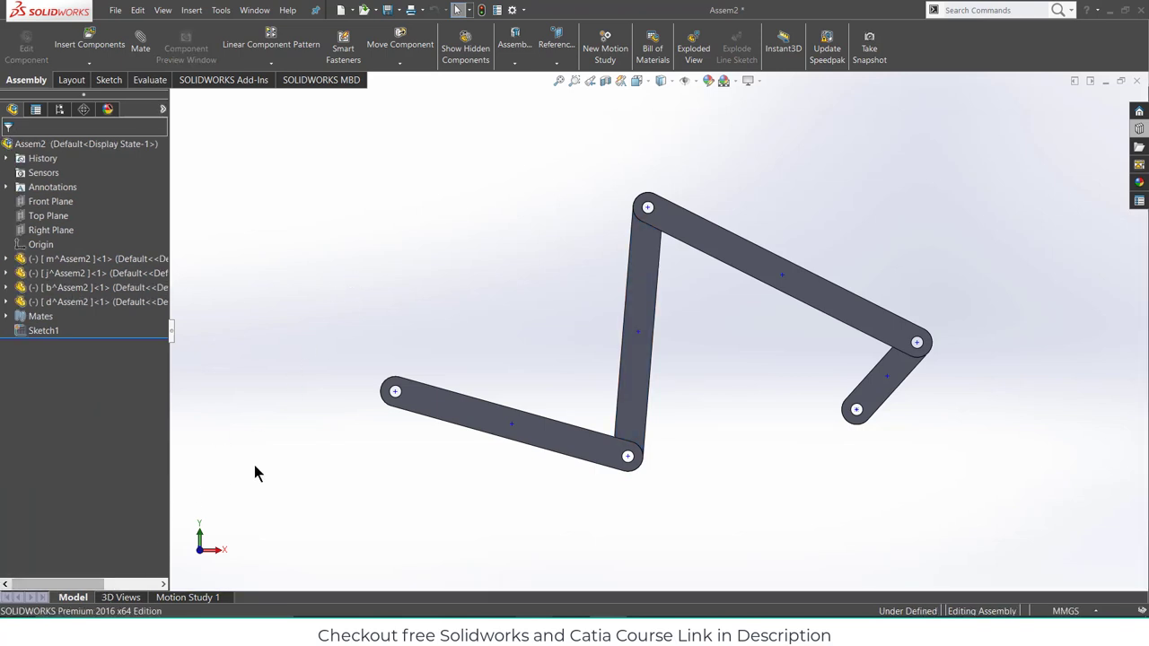
# - Look up the length of link e in the proportions image and insert a new part on the assembly's Front Plane
pyautogui.click(535, 628)
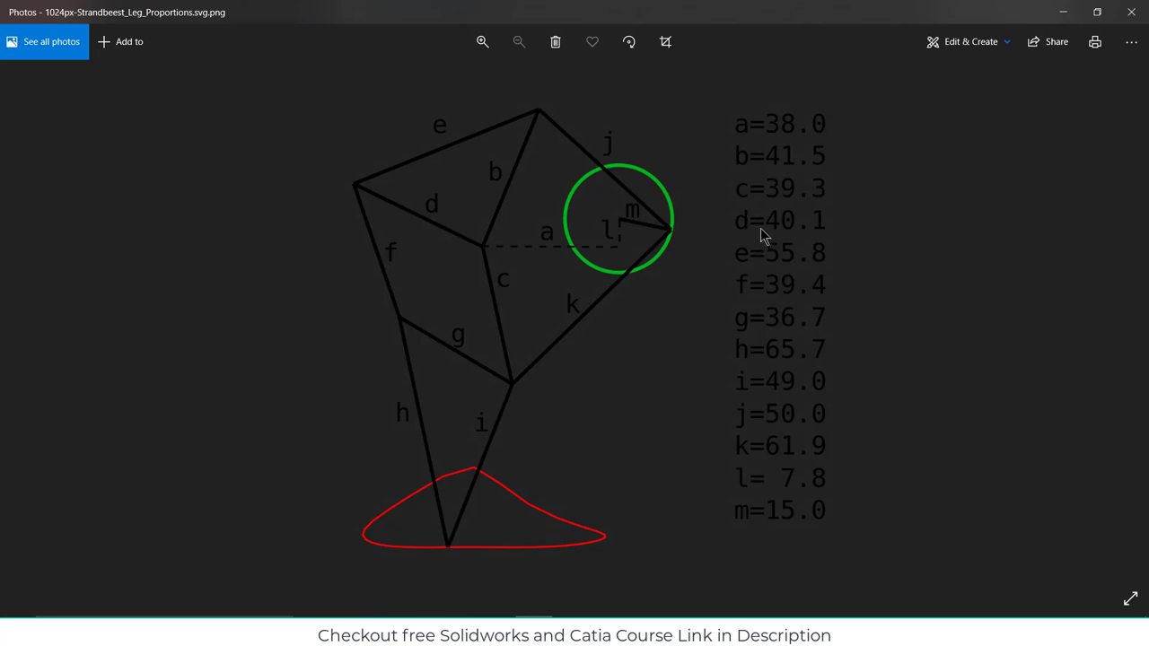
pyautogui.click(1063, 11)
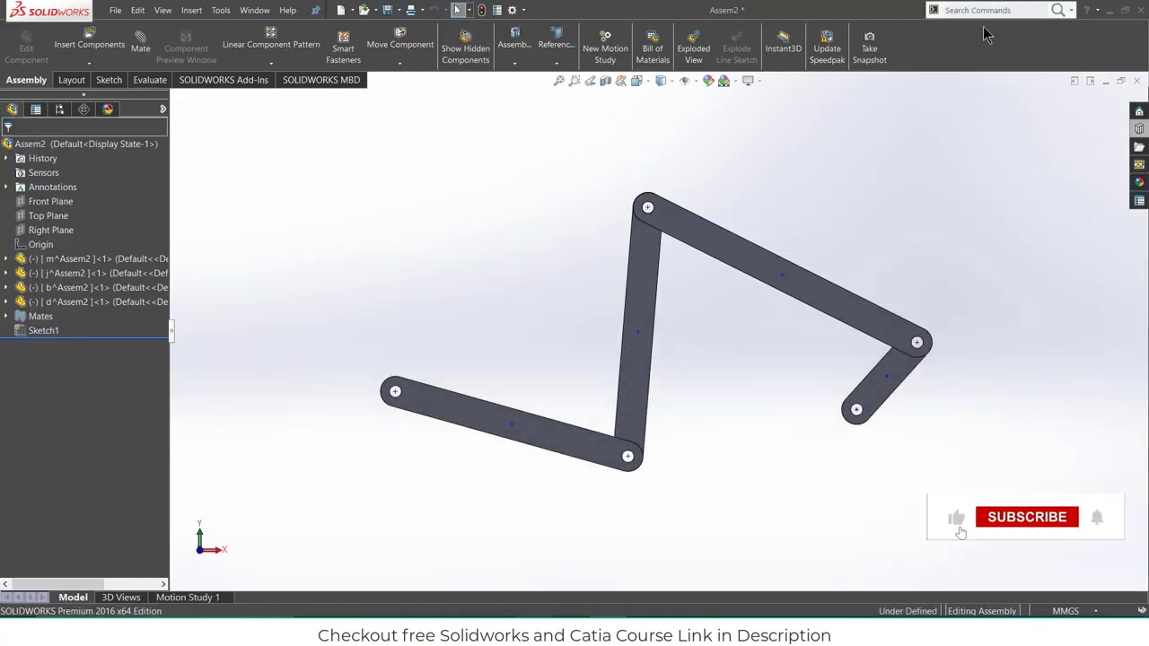
pyautogui.click(90, 66)
pyautogui.click(97, 90)
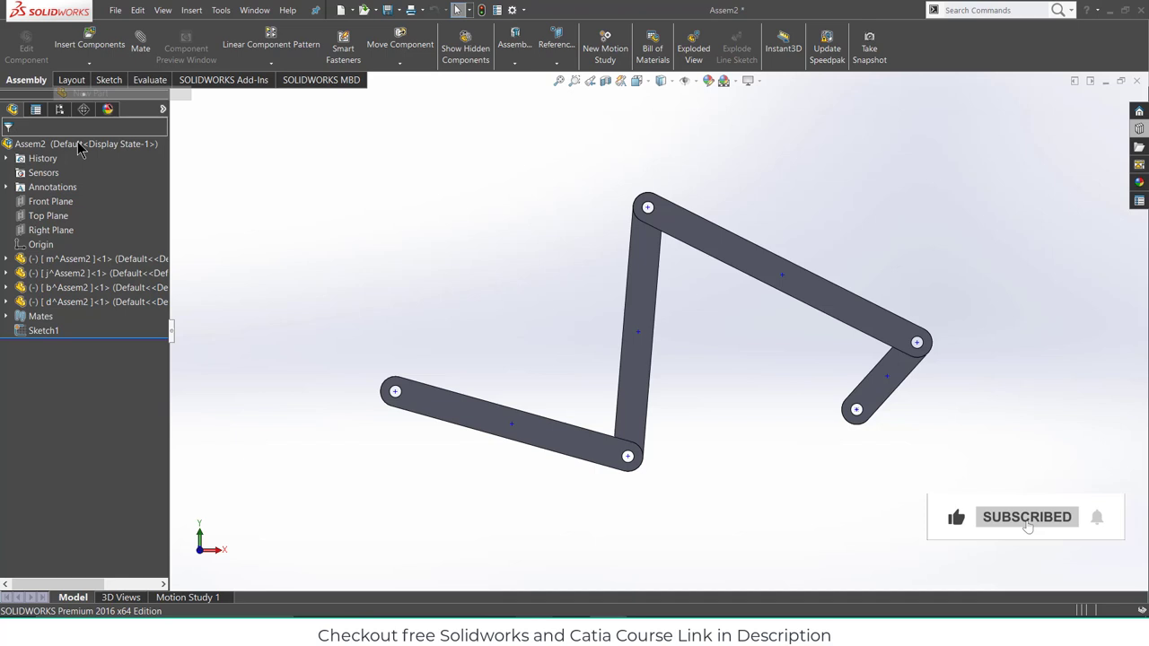
pyautogui.click(54, 201)
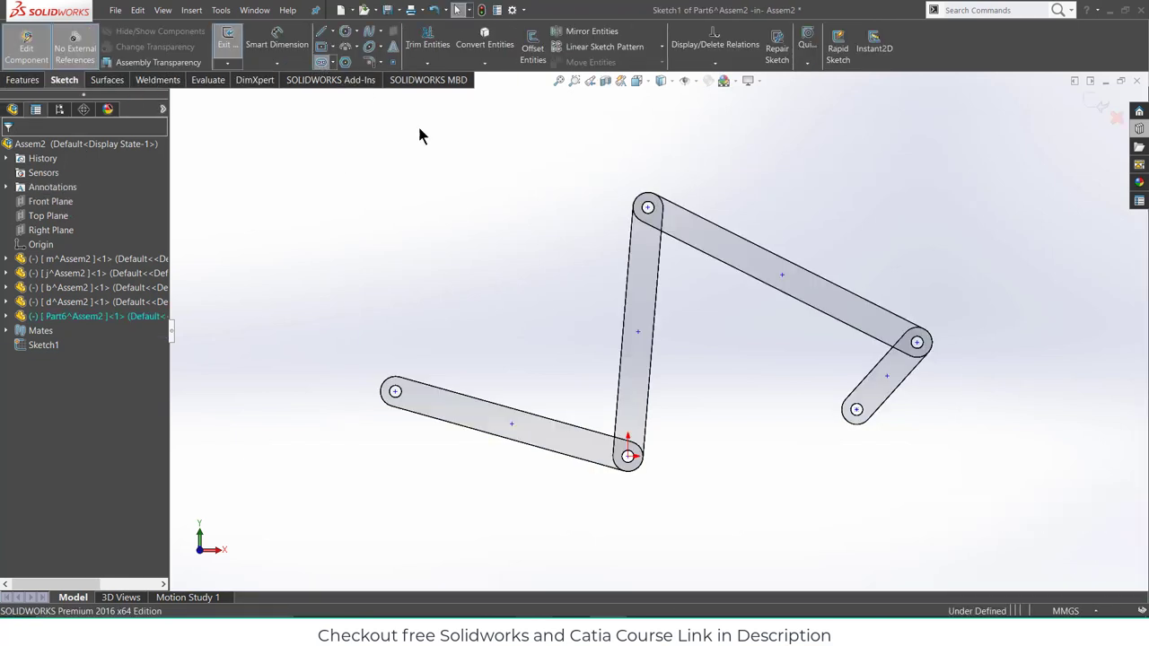
# - Sketch a horizontal straight slot from the origin, about 72 mm between centres and about 9 mm wide
pyautogui.press('s')
pyautogui.click(630, 456)
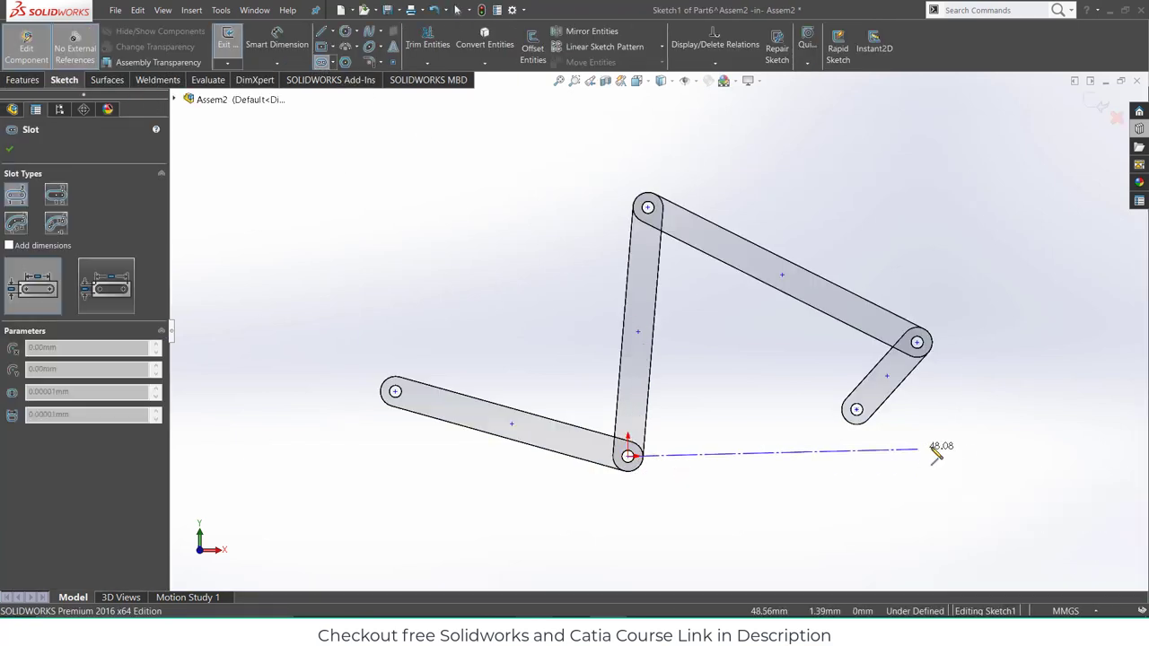
pyautogui.click(1064, 456)
pyautogui.click(1066, 429)
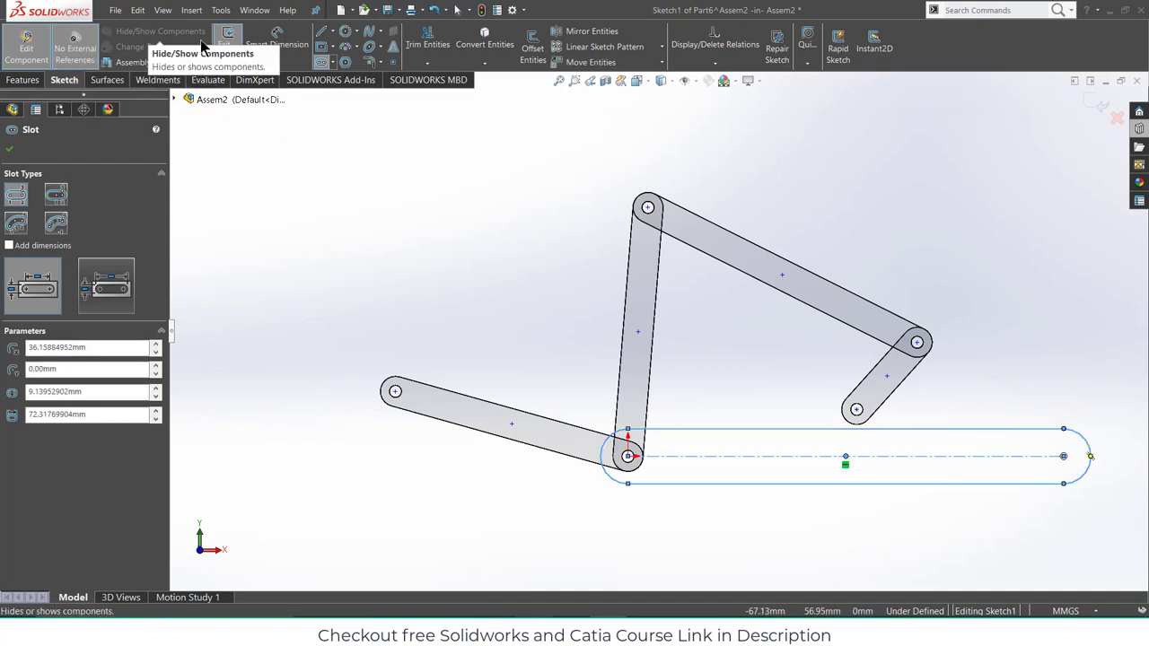
# - Dimension the slot's centre-to-centre length as 55.8 mm
pyautogui.click(297, 52)
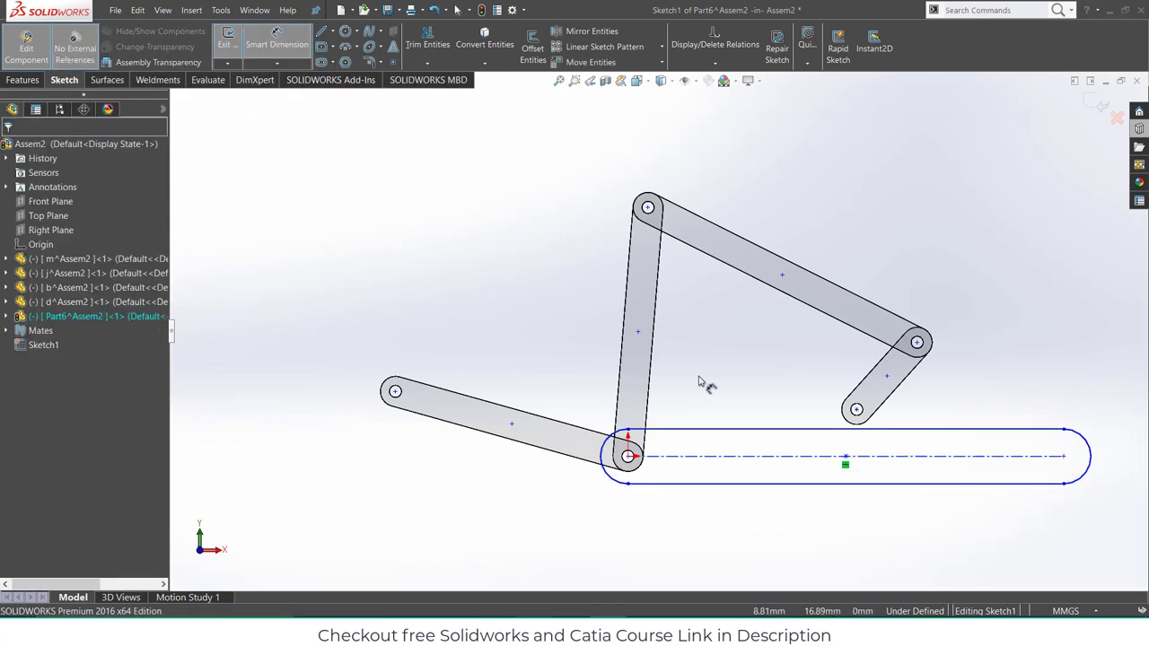
pyautogui.click(752, 457)
pyautogui.click(754, 392)
pyautogui.write('55')
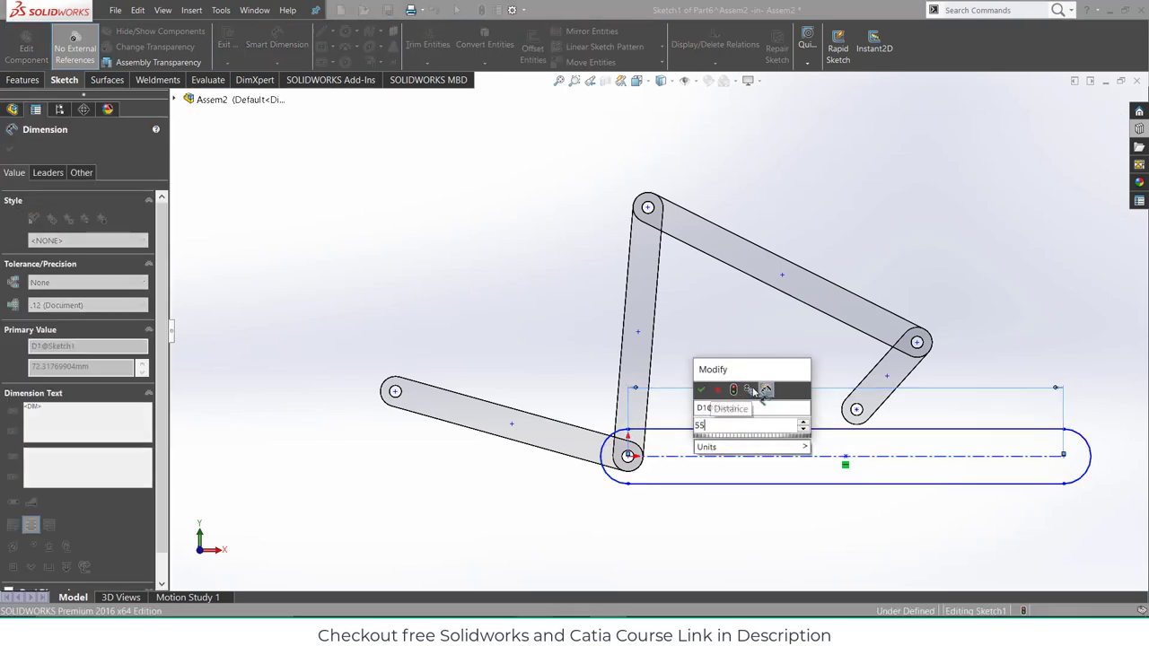
pyautogui.write('.8')
pyautogui.press('Return')
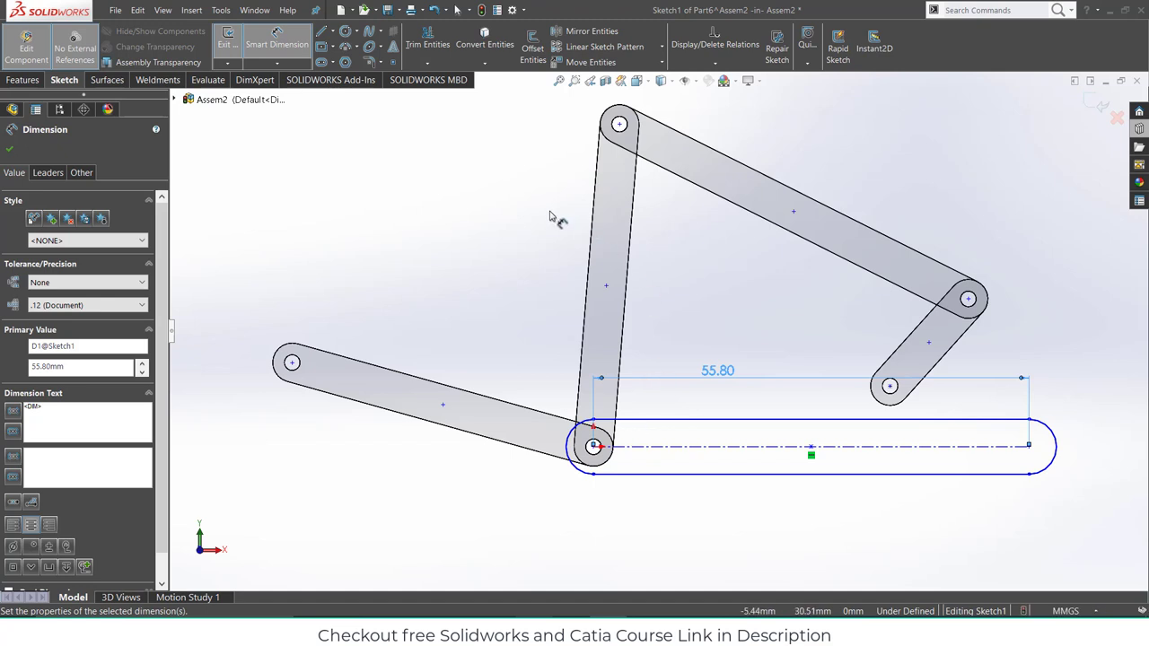
# - Dimension the radius of the slot's rounded end at the origin as 2.5 mm
pyautogui.click(575, 446)
pyautogui.click(525, 333)
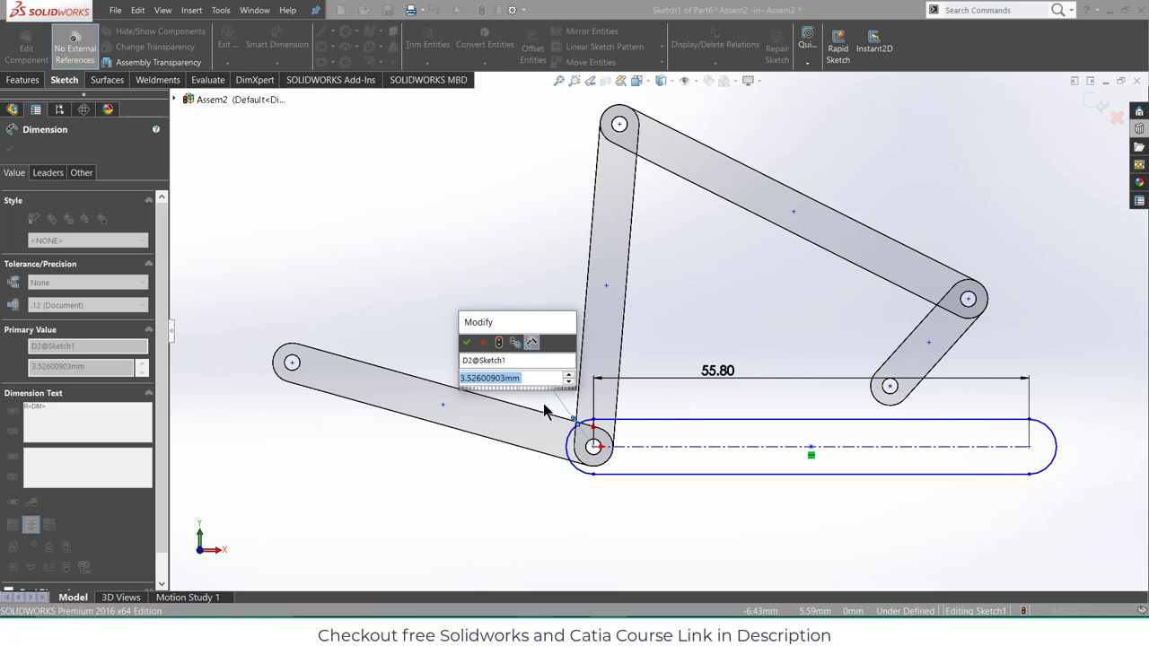
pyautogui.write('2.5')
pyautogui.press('Return')
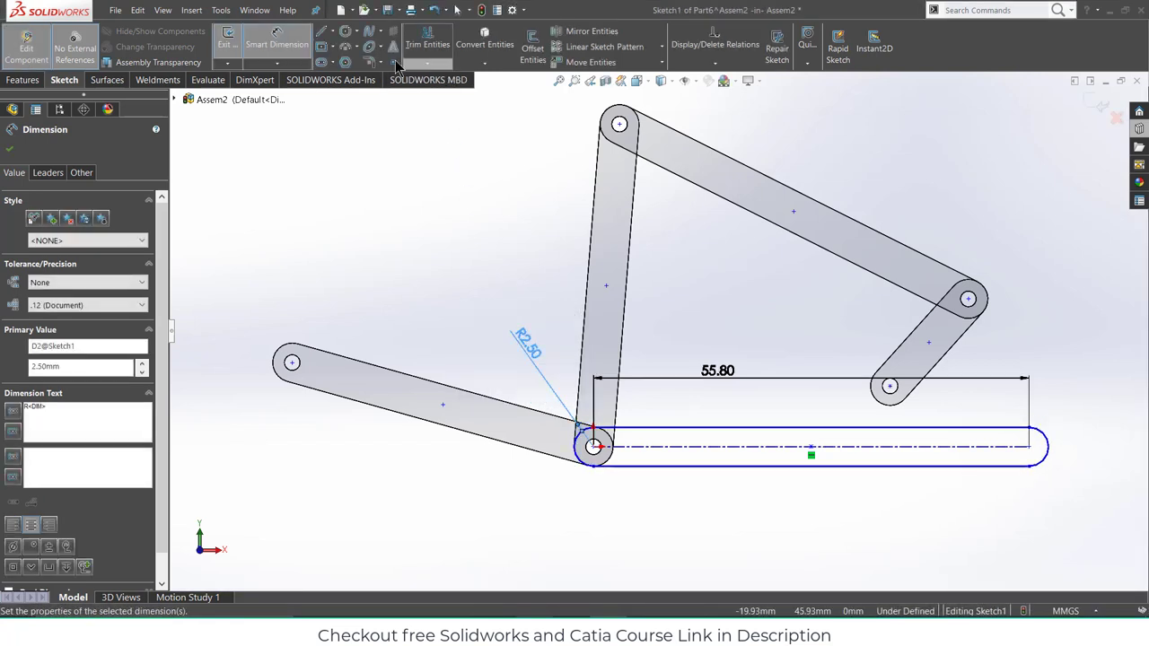
# - Sketch circles centred on both end centres of the slot, about 3.7 mm radius at the origin and about 8 mm at the far end
pyautogui.click(348, 32)
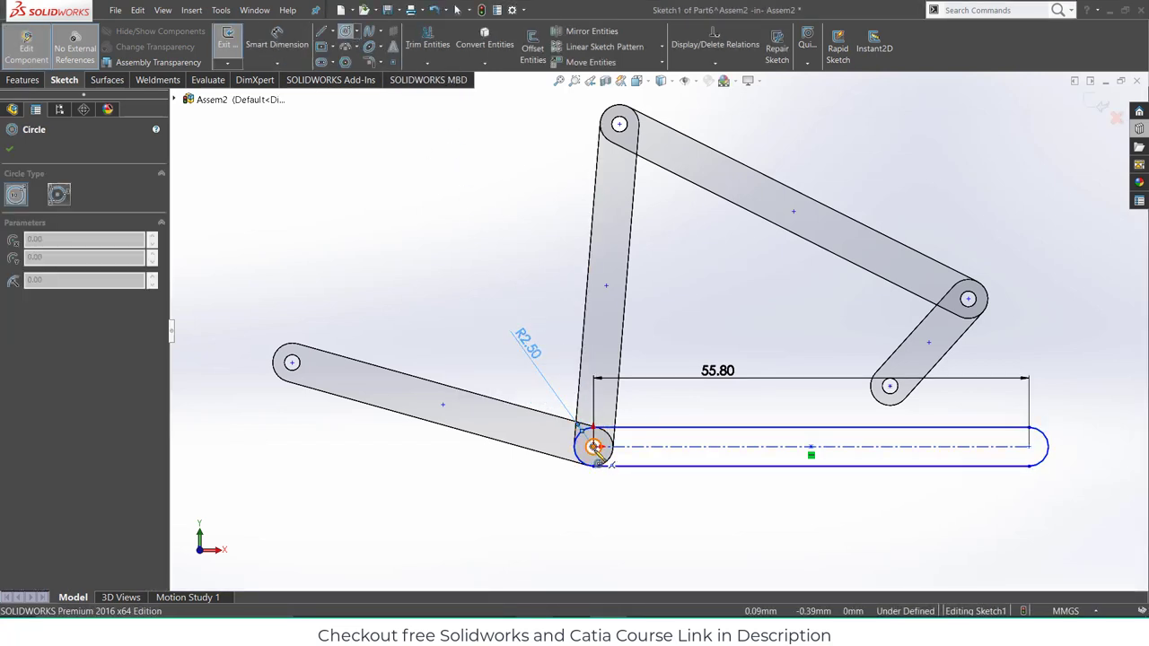
pyautogui.click(593, 446)
pyautogui.click(622, 446)
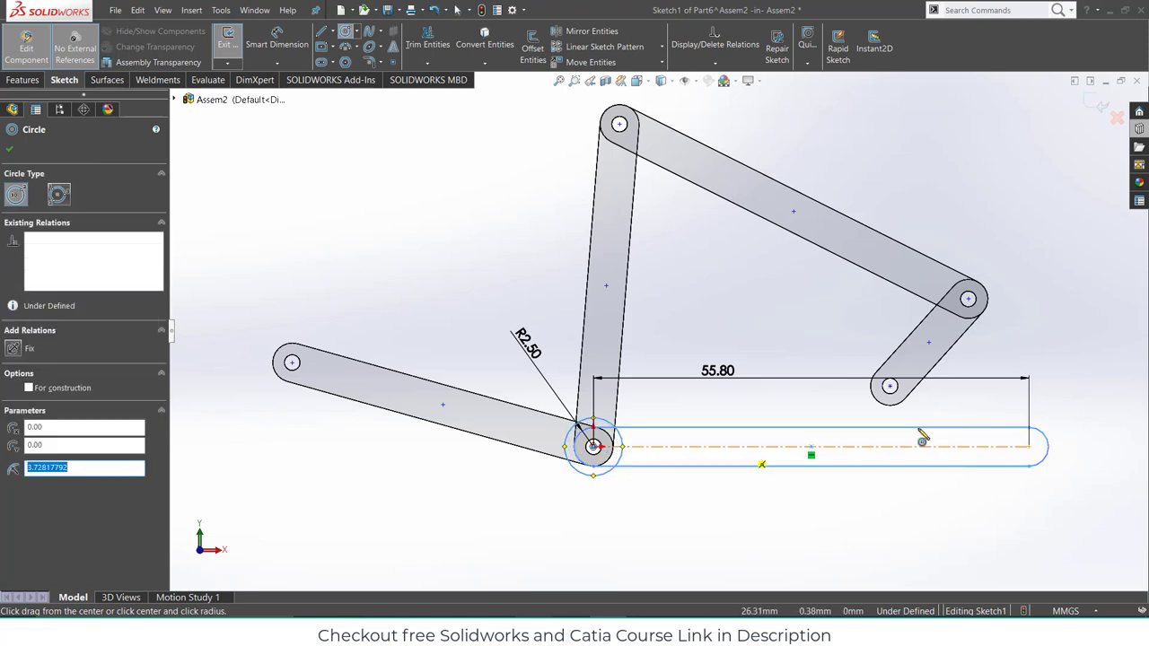
pyautogui.click(1028, 446)
pyautogui.click(1080, 420)
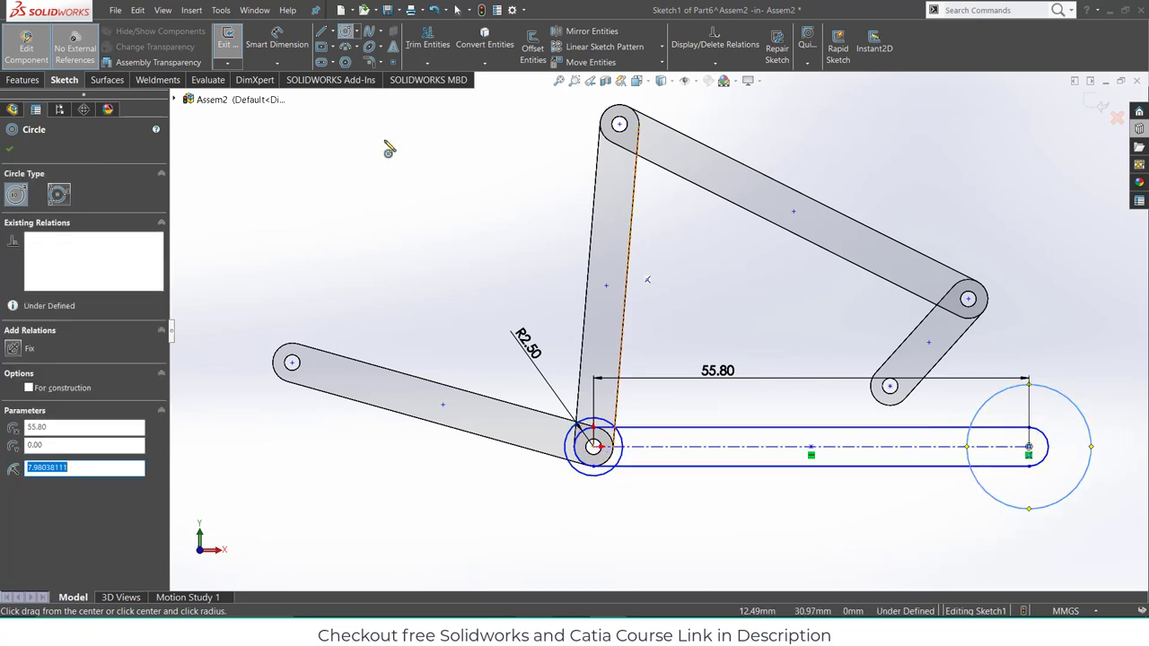
# - Dimension the circles at both ends of the slot with a diameter of 2 mm each
pyautogui.click(290, 52)
pyautogui.click(617, 433)
pyautogui.click(679, 400)
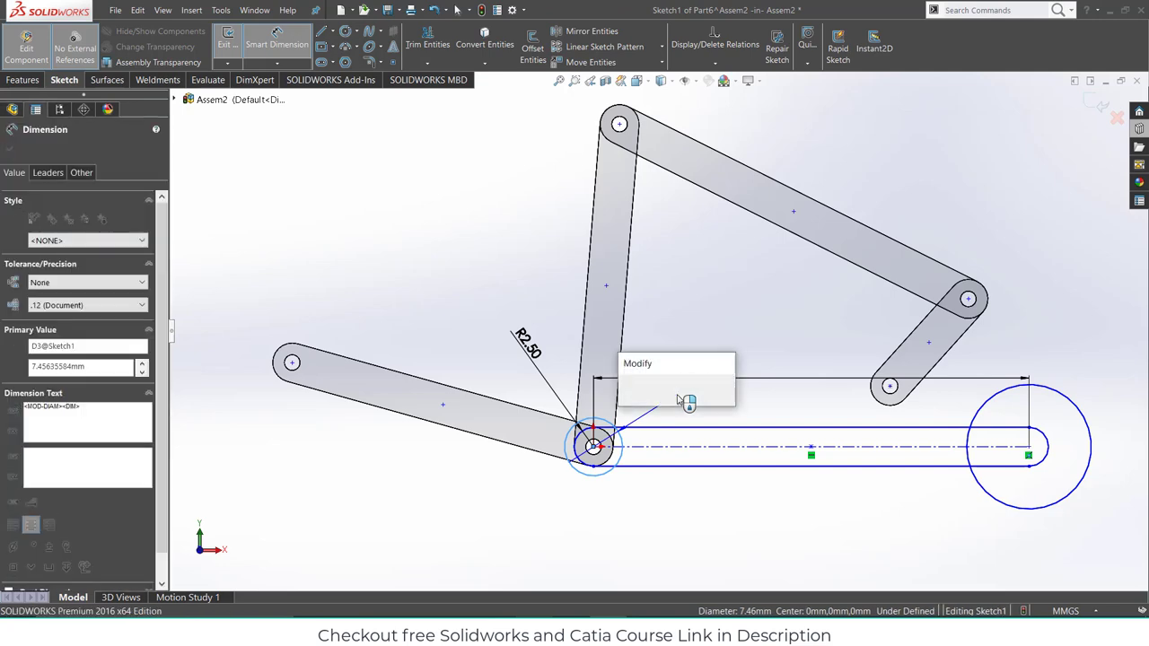
pyautogui.write('2')
pyautogui.press('Return')
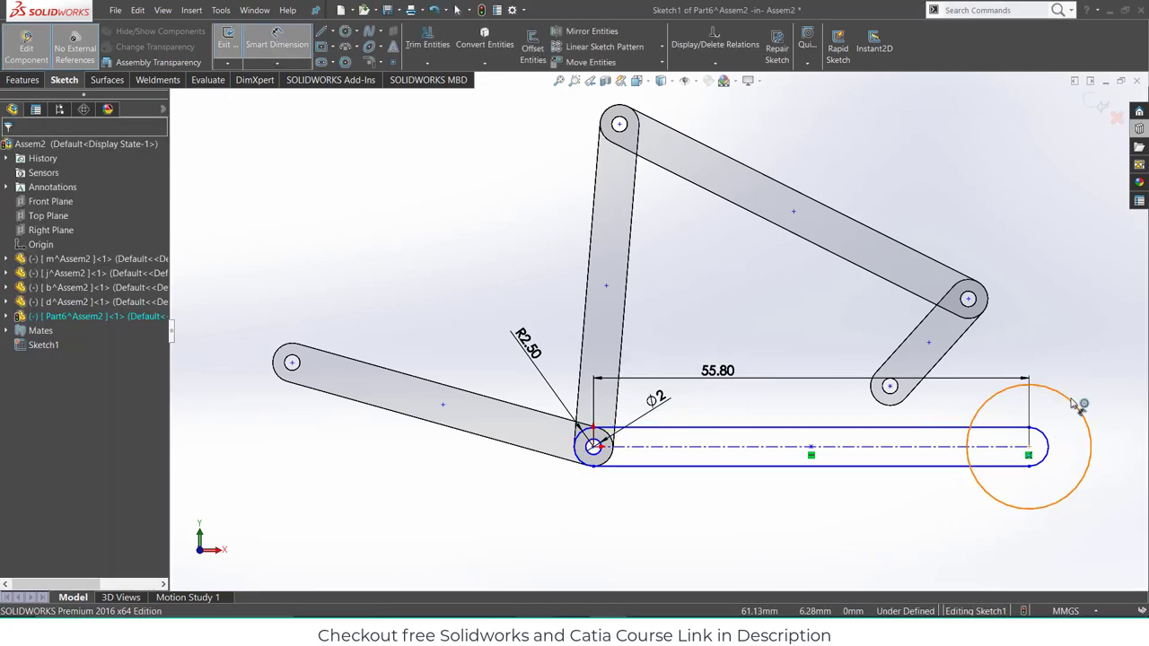
pyautogui.click(1080, 405)
pyautogui.click(1086, 368)
pyautogui.write('2')
pyautogui.press('Return')
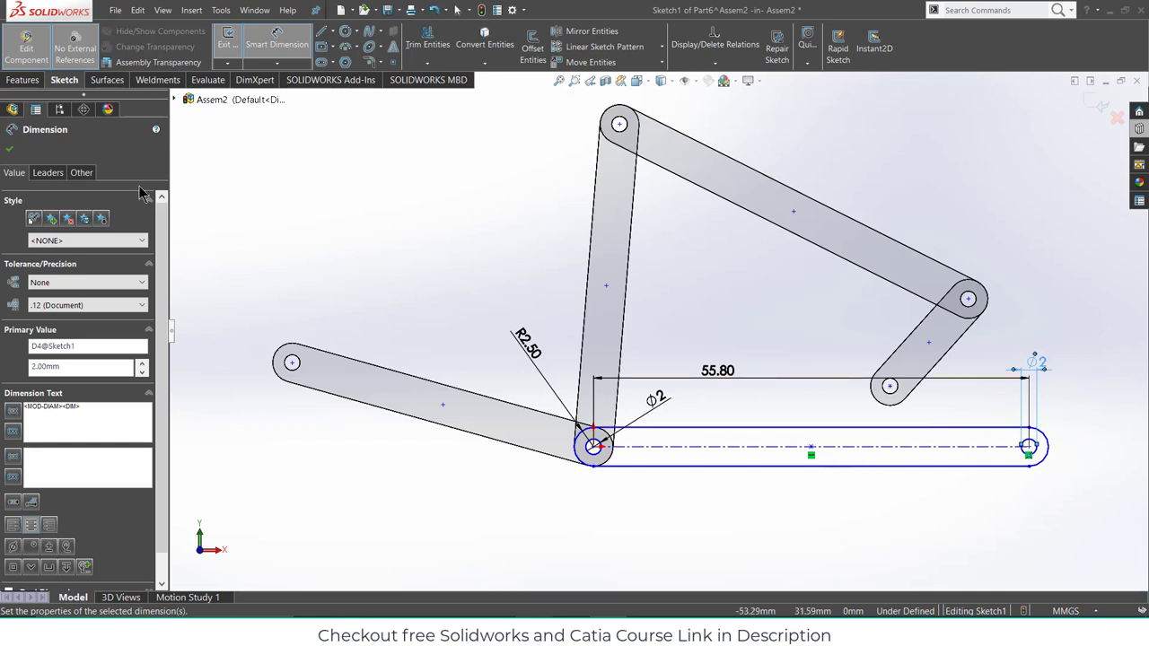
# - Extrude the slotted link profile 2 mm blind and return to editing the assembly
pyautogui.click(16, 81)
pyautogui.click(247, 50)
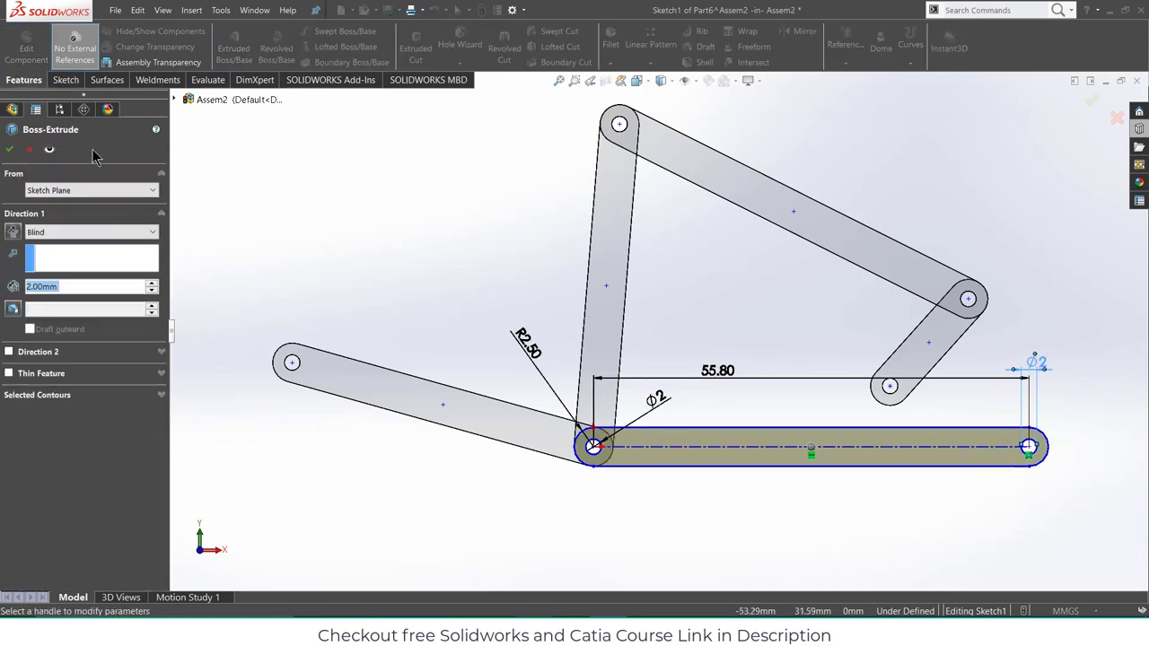
pyautogui.click(9, 150)
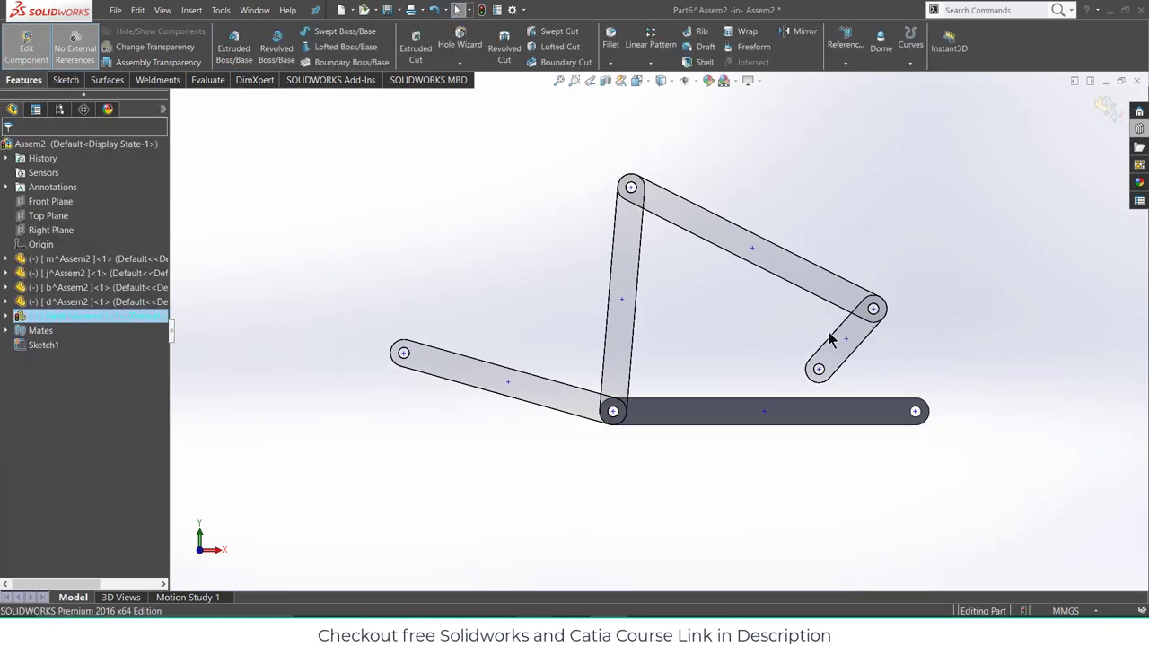
pyautogui.click(1107, 108)
# - Move the new e link clear of the others and mate one of its holes concentric with the free hole of link d
pyautogui.moveTo(811, 412); pyautogui.dragTo(484, 262)
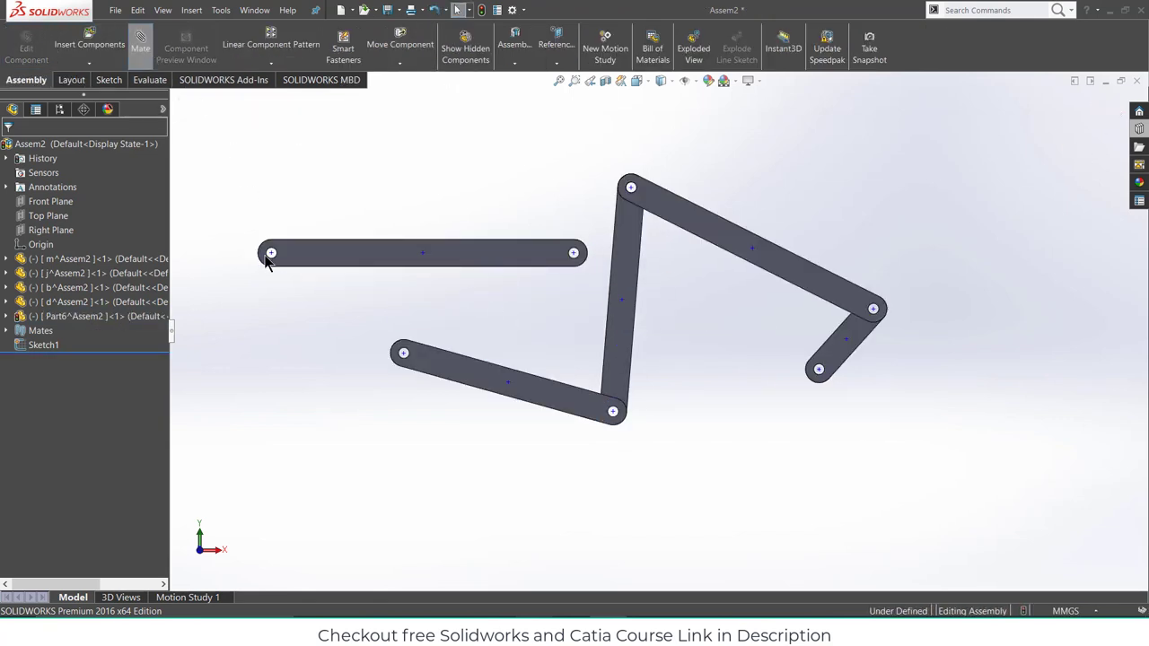
pyautogui.scroll(5, 383, 280)
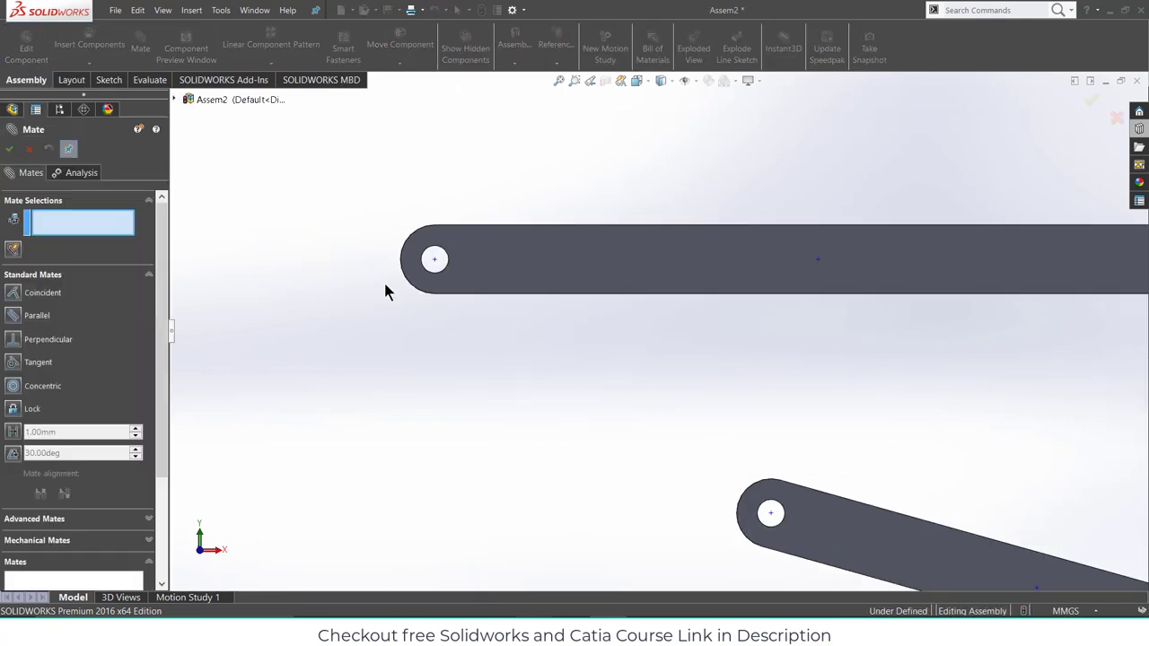
pyautogui.click(433, 272)
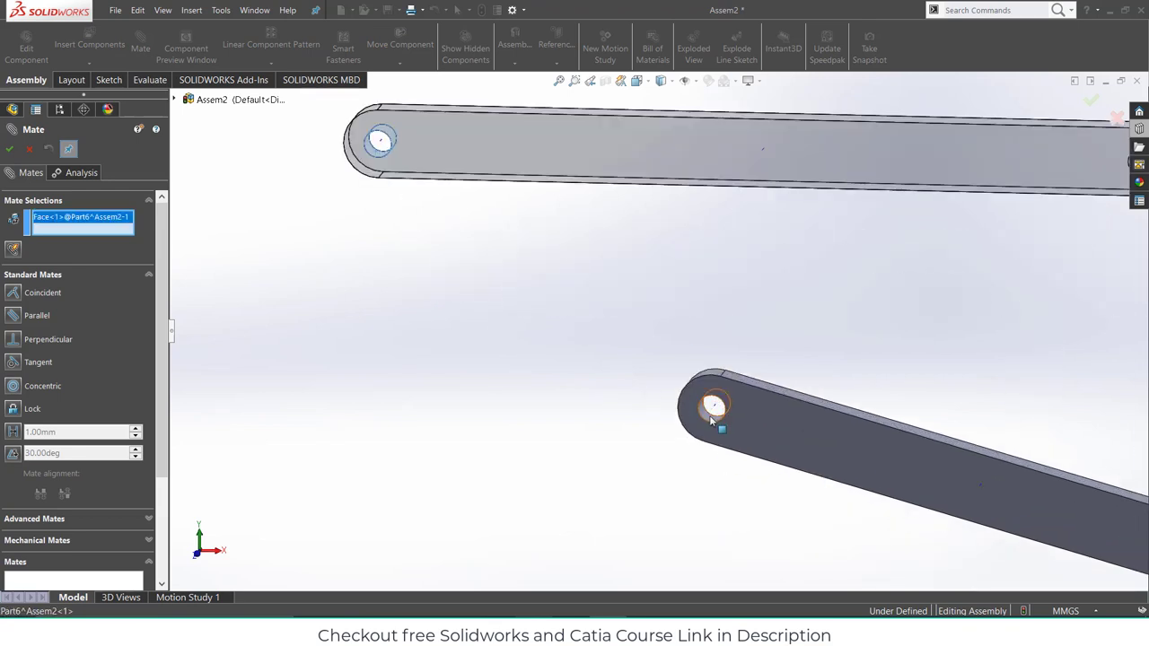
pyautogui.click(711, 418)
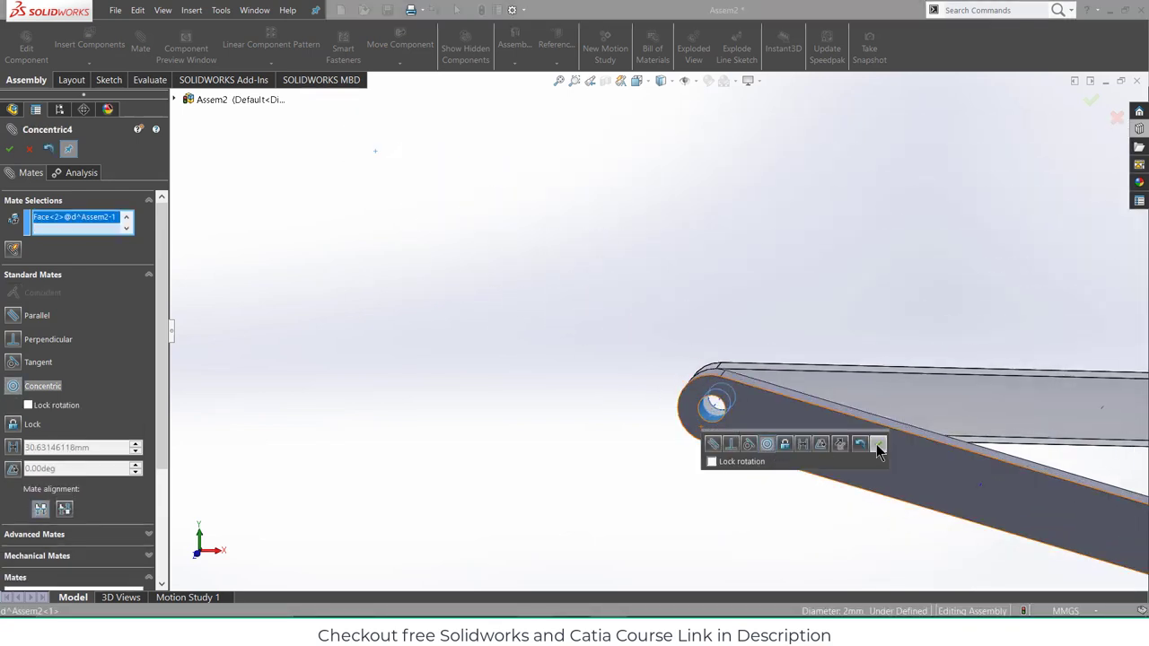
pyautogui.click(877, 445)
# - Mate the other hole of the e link concentric with the hole where links j and b meet, and end mating
pyautogui.scroll(-3, 927, 441)
pyautogui.scroll(5, 885, 366)
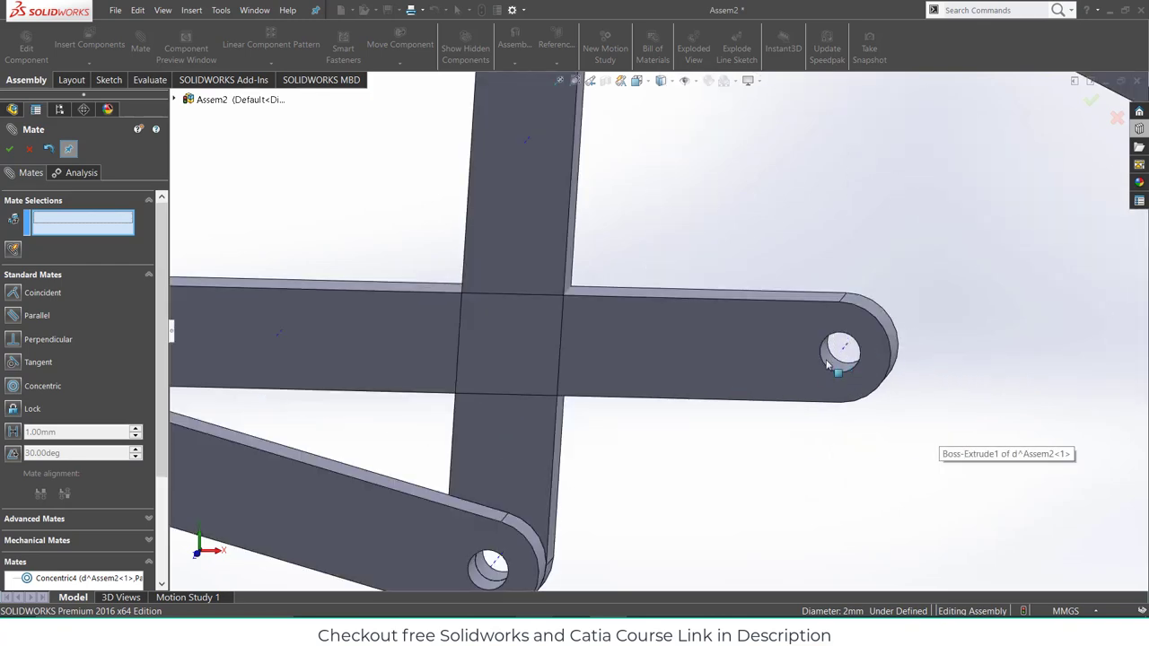
pyautogui.click(832, 364)
pyautogui.scroll(-3, 597, 221)
pyautogui.scroll(5, 614, 174)
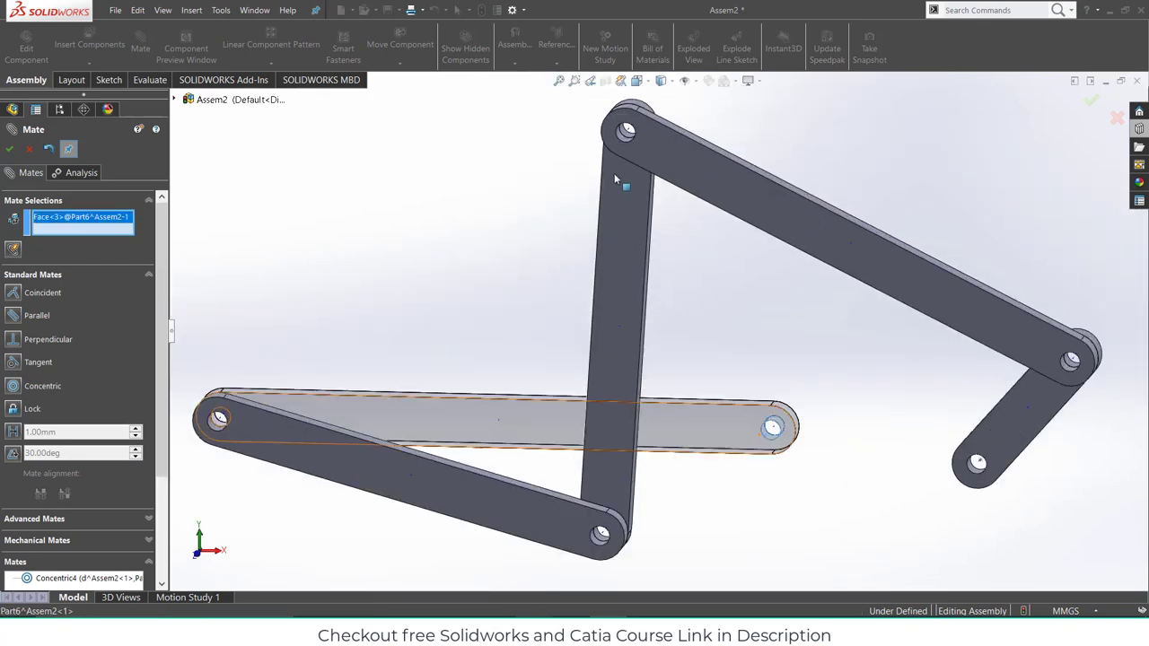
pyautogui.click(633, 168)
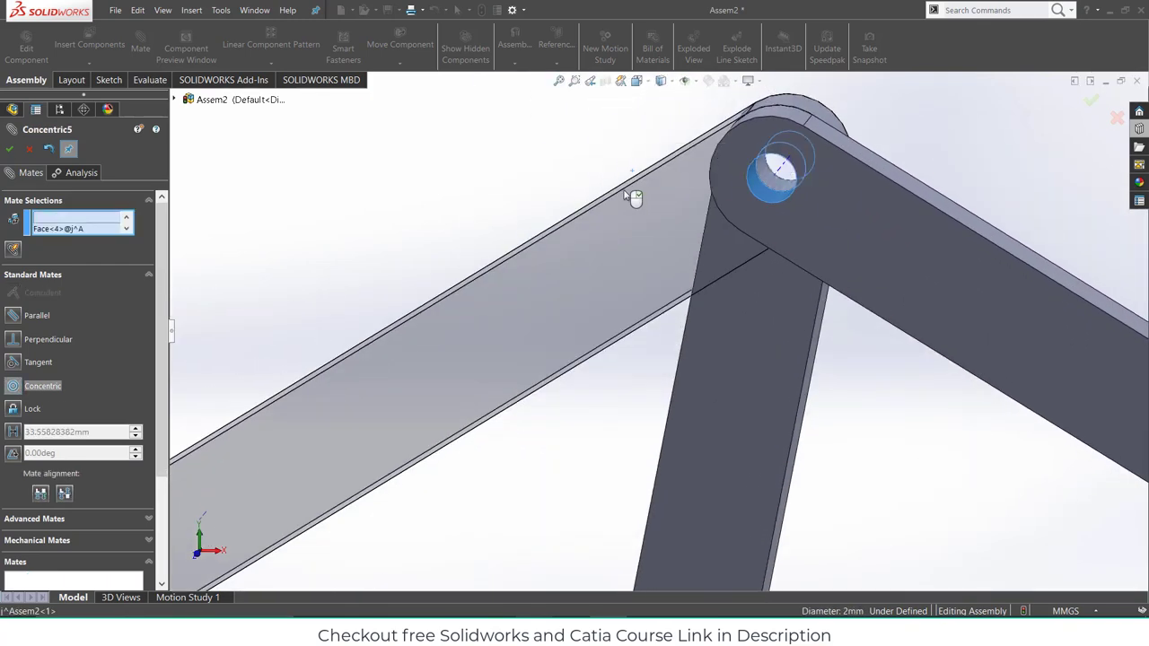
pyautogui.scroll(-2, 636, 210)
pyautogui.click(809, 164)
pyautogui.scroll(-2, 825, 231)
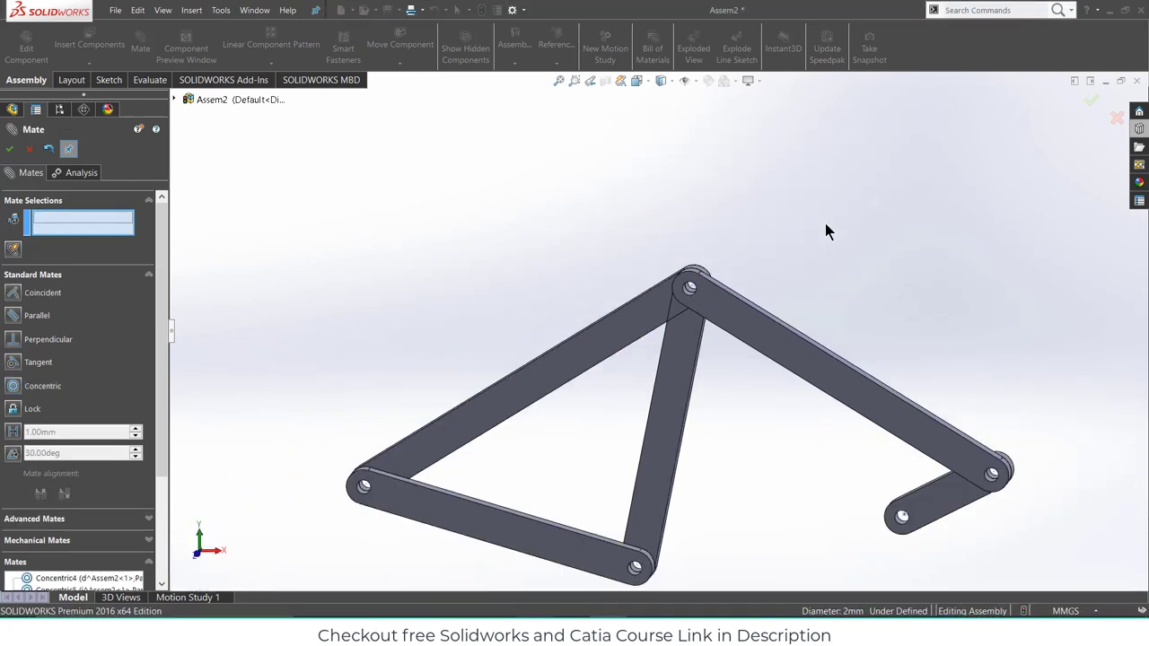
pyautogui.scroll(-1, 846, 405)
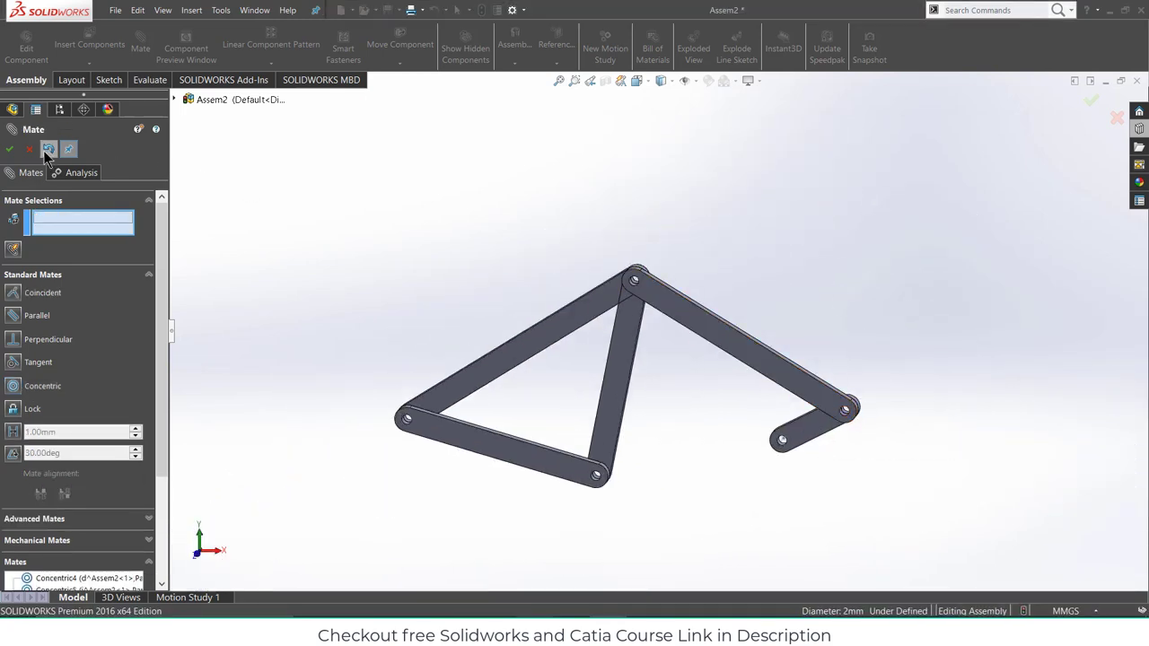
pyautogui.click(29, 149)
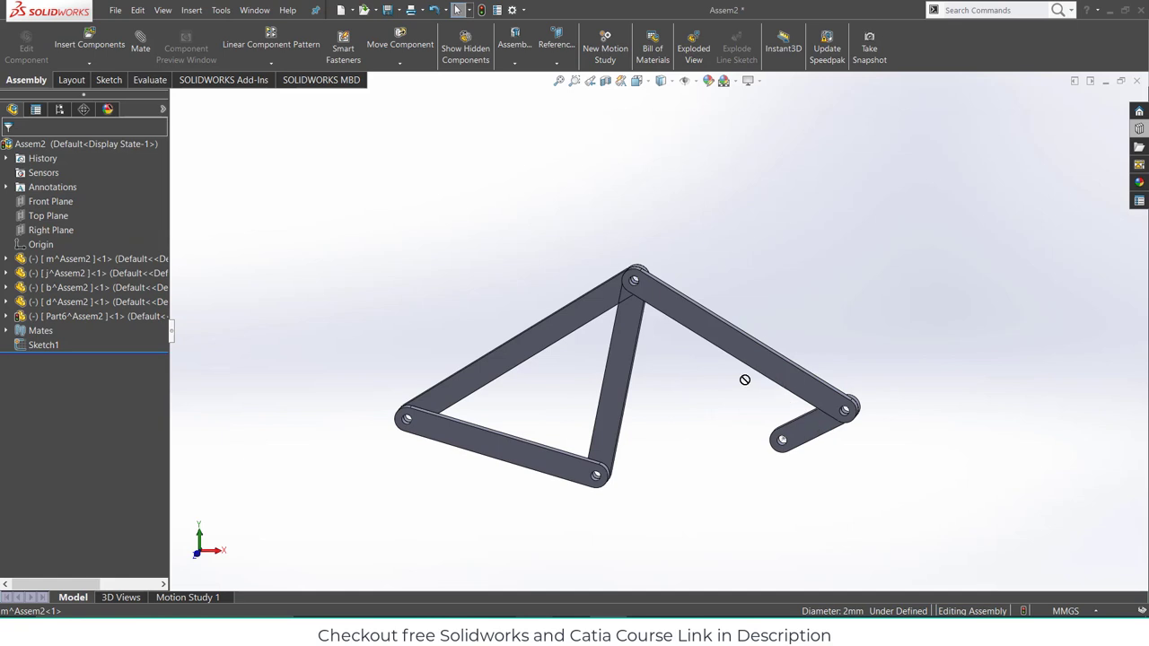
# - Swing the m crank about its lower hole to a nearly vertical position to test the linkage's motion
pyautogui.moveTo(745, 380); pyautogui.dragTo(705, 386)
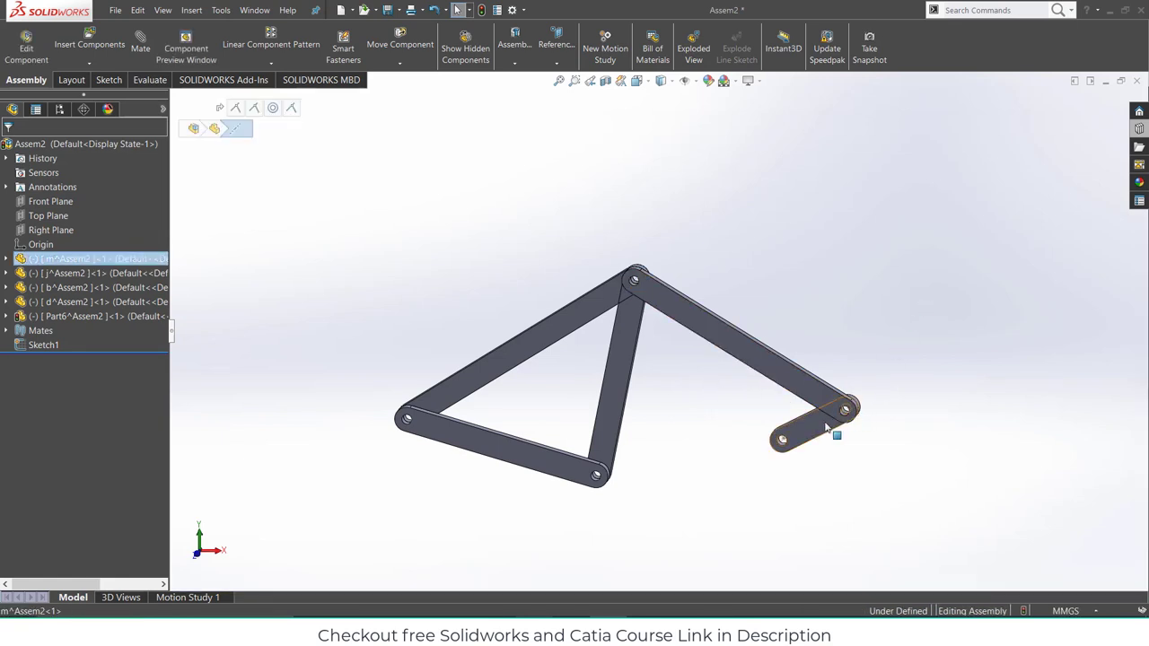
pyautogui.moveTo(827, 428); pyautogui.dragTo(789, 383)
pyautogui.press('Escape')
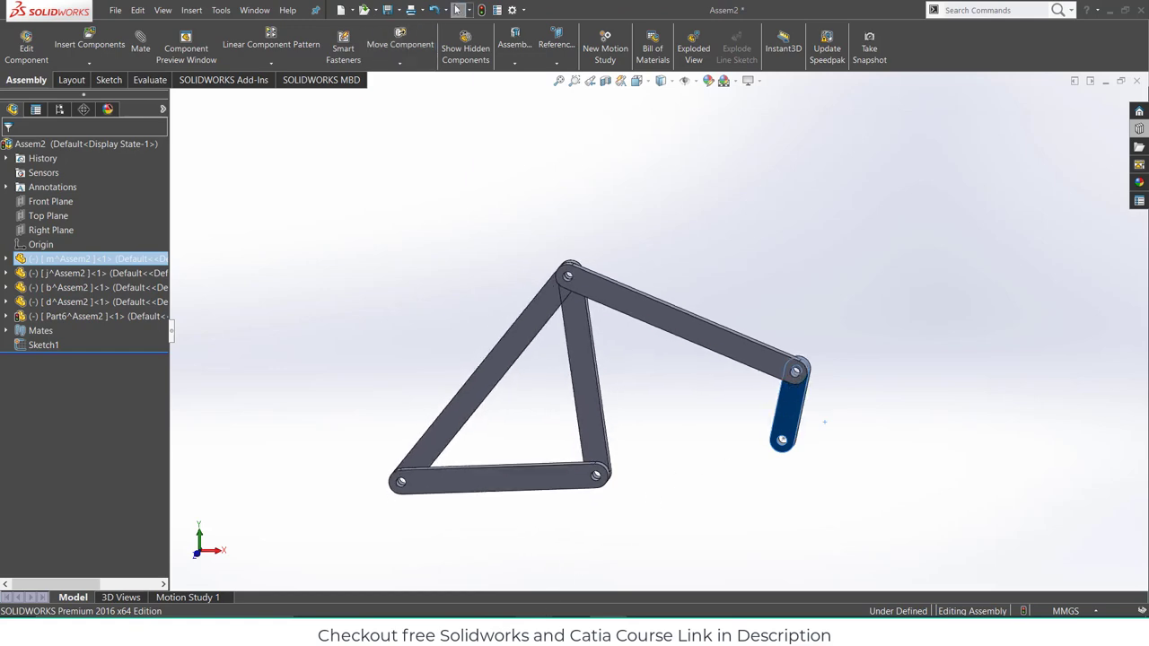
# - Look up the length of link f in the proportions image and insert a new part on the assembly's Front Plane
pyautogui.hotkey('alt', 'Tab')
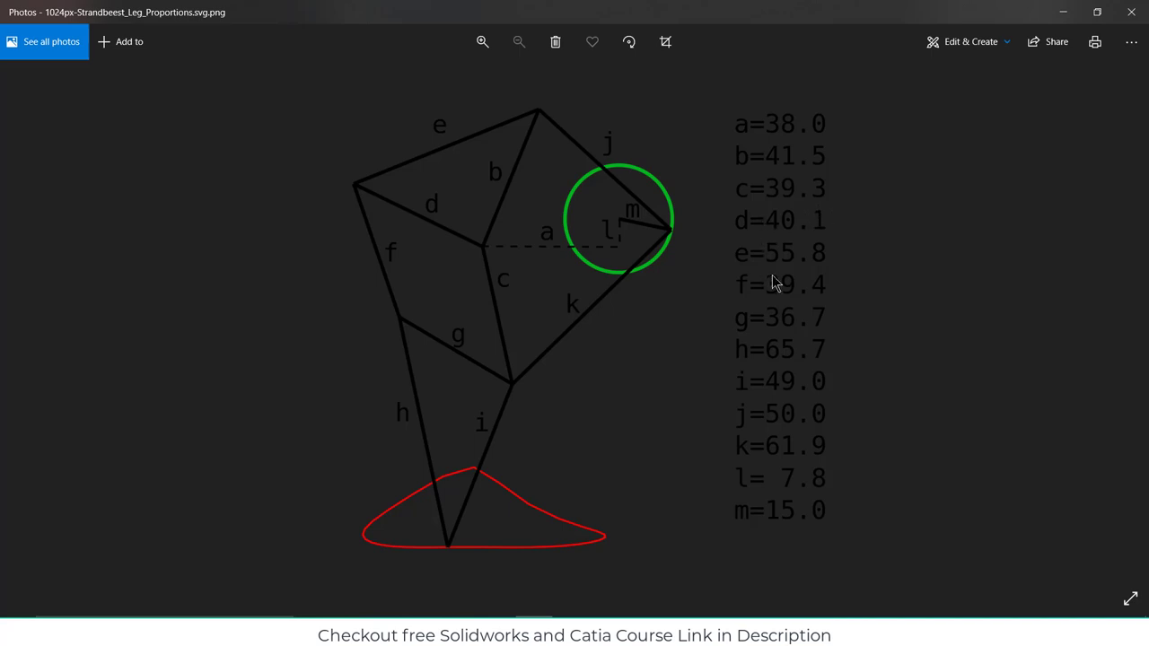
pyautogui.click(1068, 13)
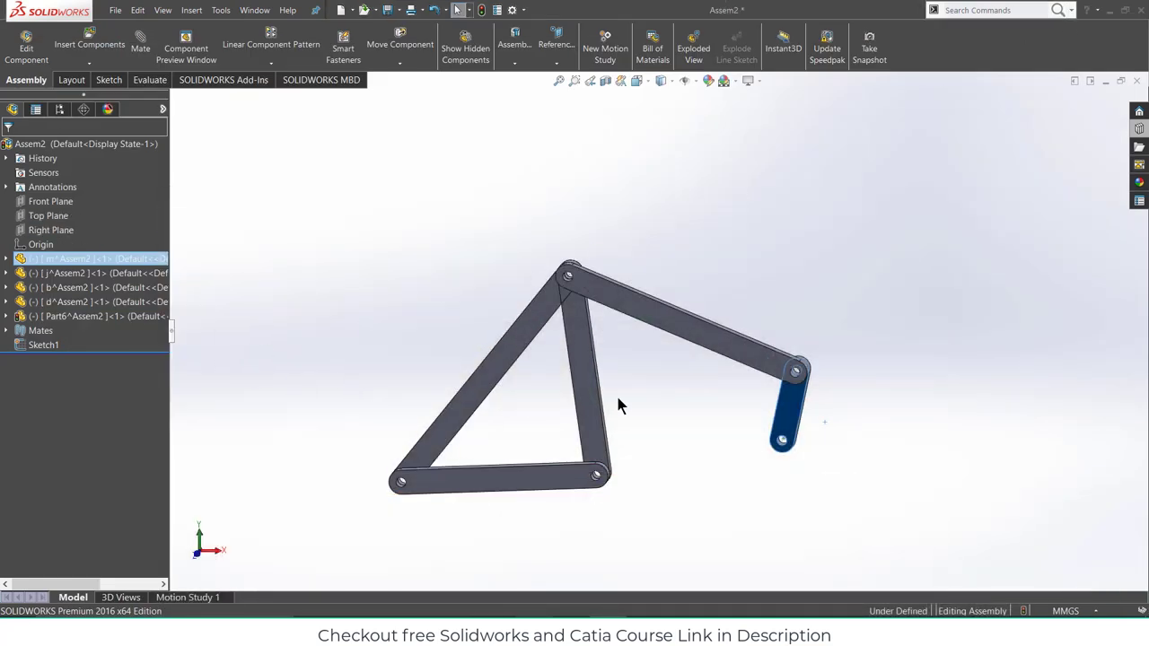
pyautogui.click(589, 381)
pyautogui.press('f')
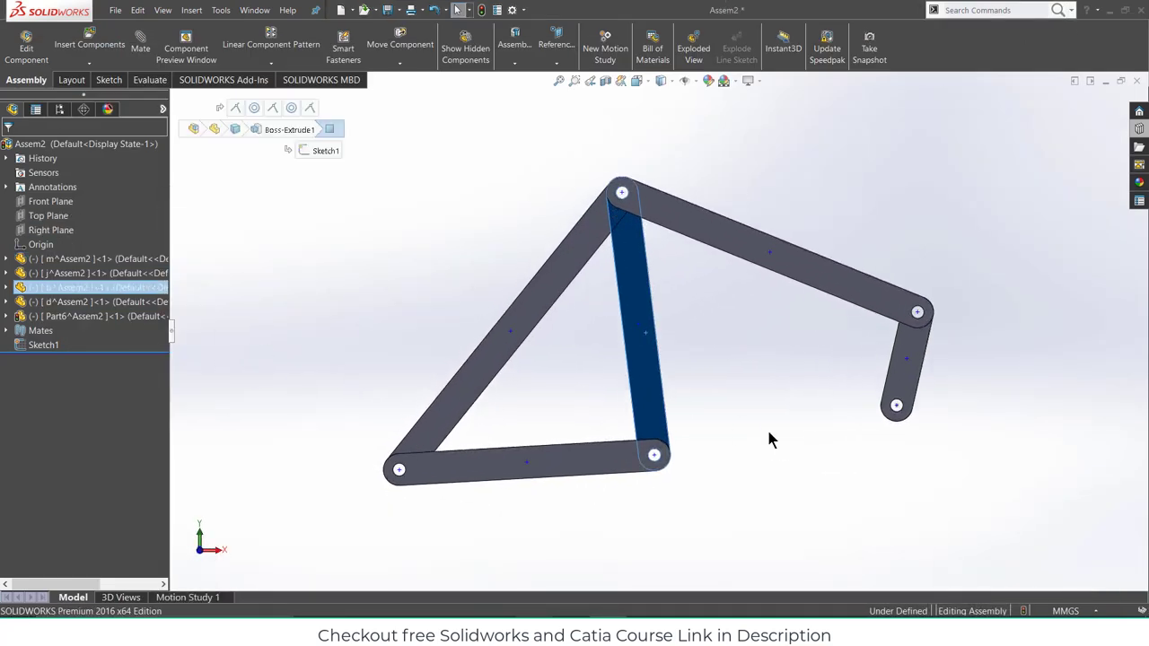
pyautogui.click(768, 432)
pyautogui.scroll(6, 769, 431)
pyautogui.scroll(-4, 693, 526)
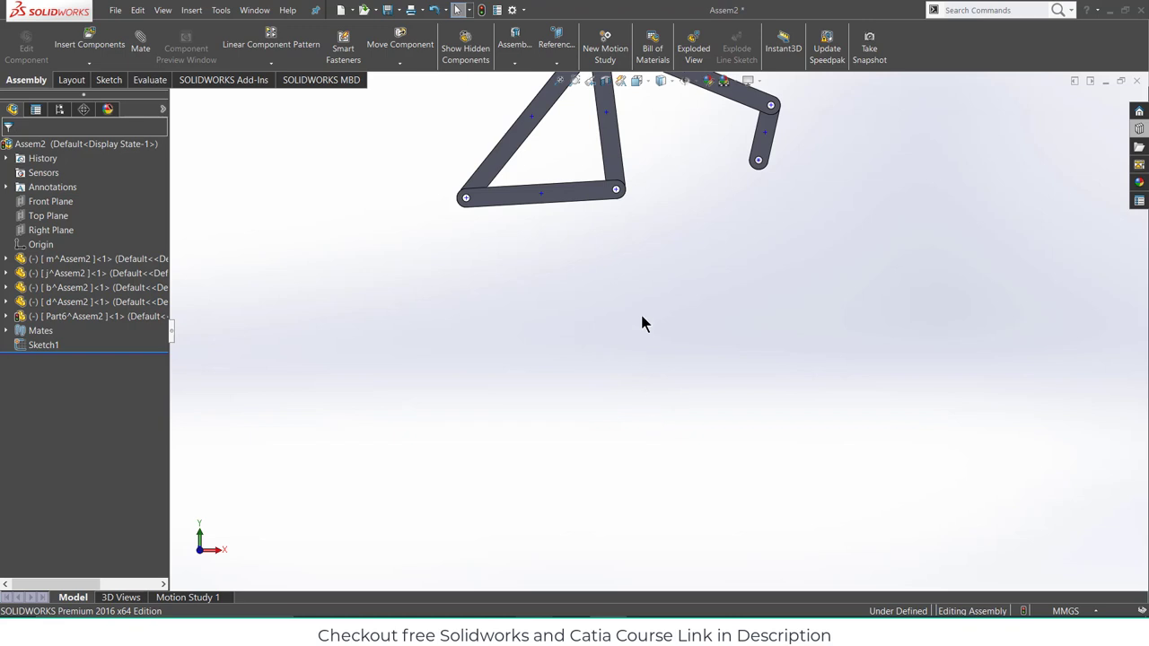
pyautogui.click(51, 200)
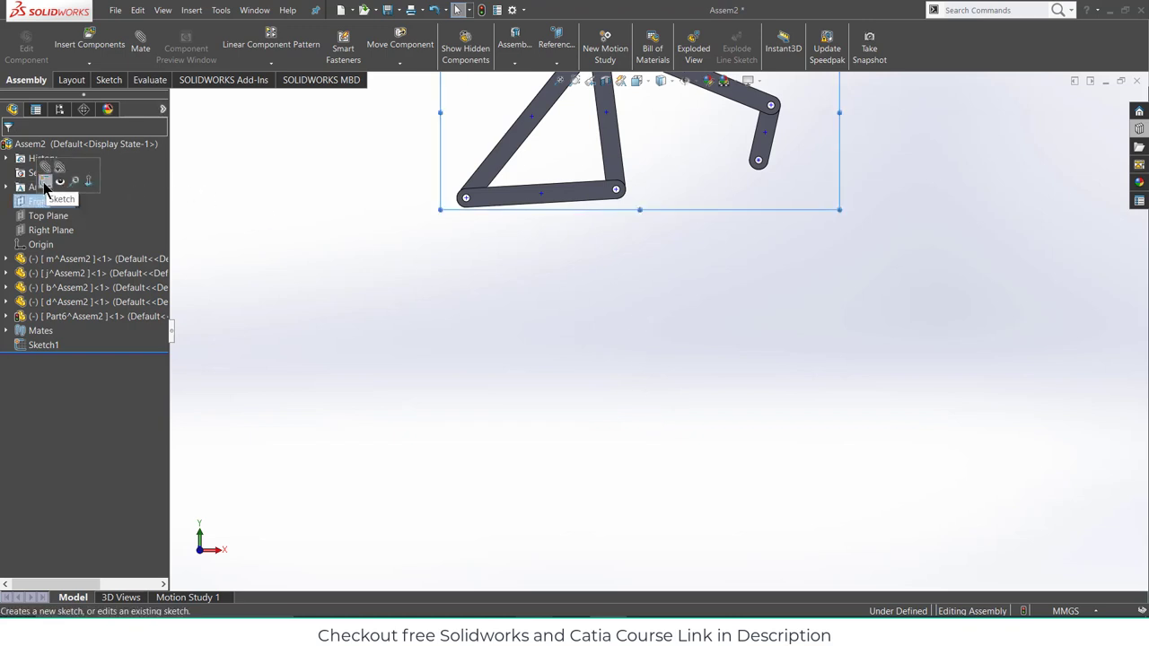
pyautogui.click(89, 62)
pyautogui.click(79, 93)
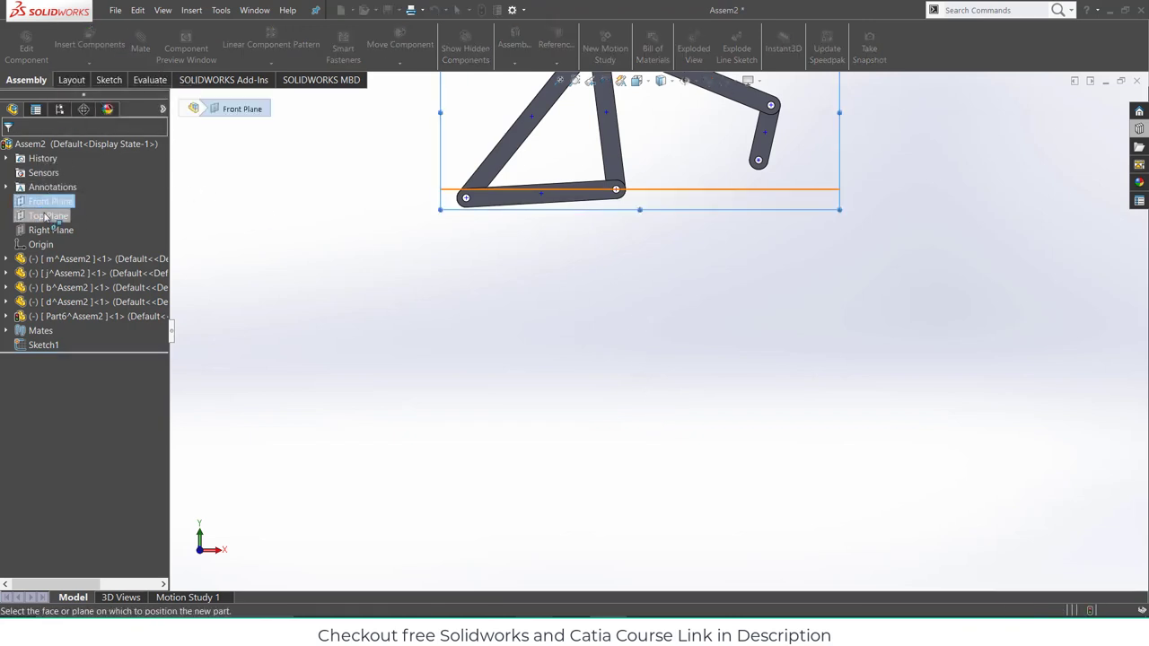
pyautogui.click(44, 217)
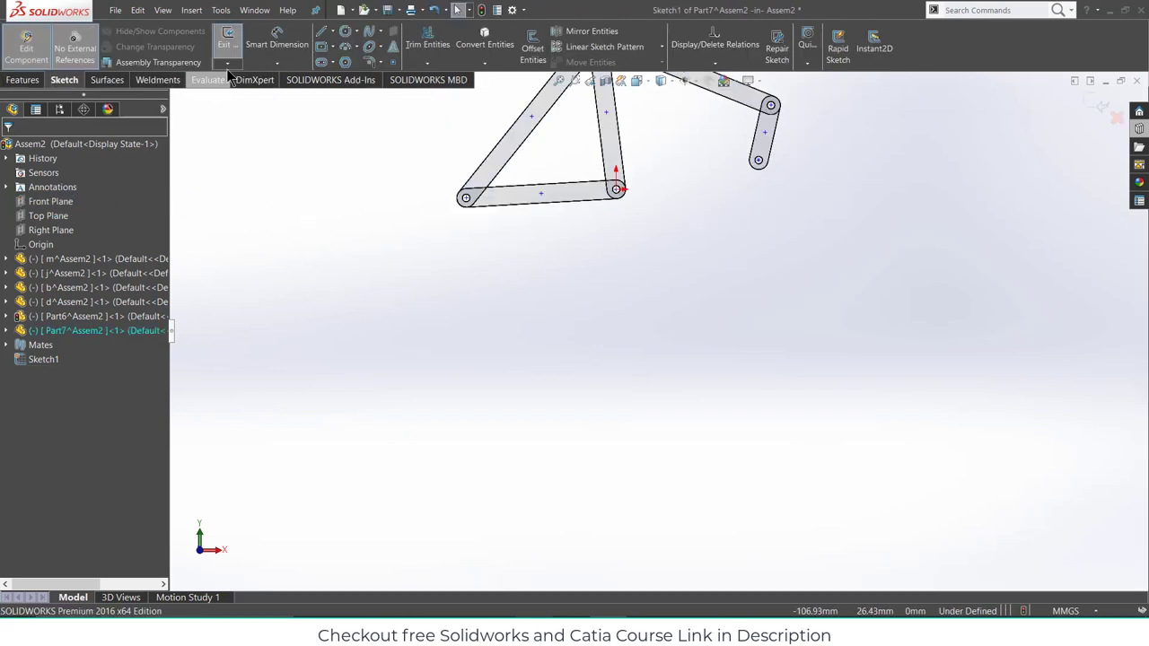
# - Sketch a horizontal straight slot from the origin, about 67 mm between centres and about 8 mm wide
pyautogui.click(322, 62)
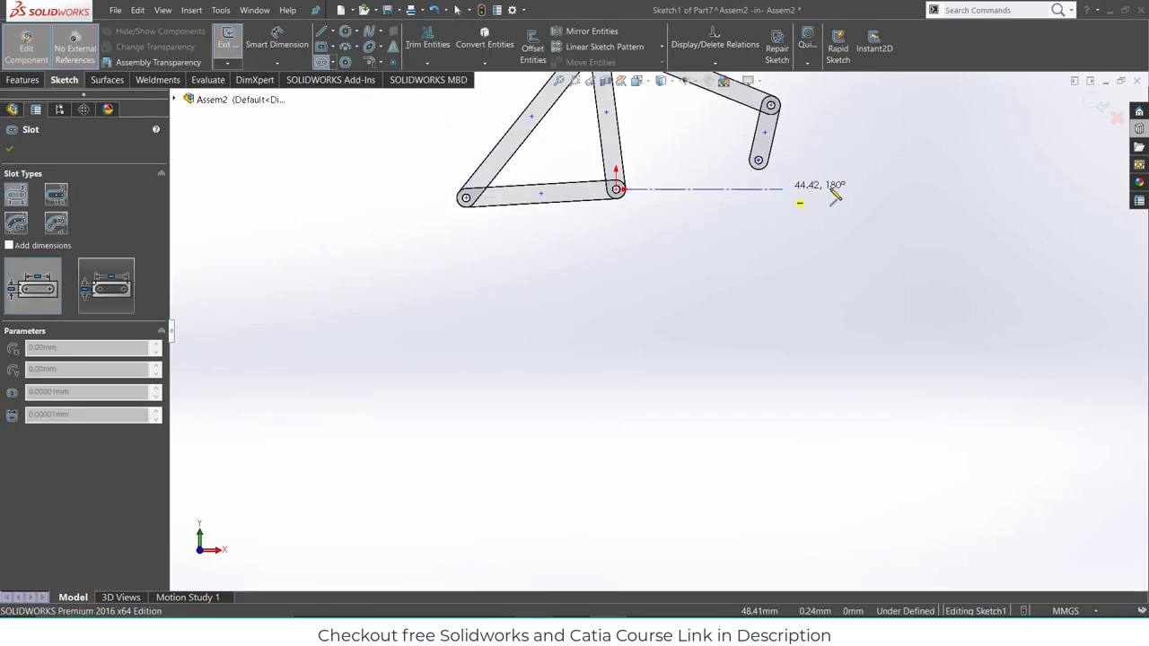
pyautogui.click(868, 190)
pyautogui.click(871, 175)
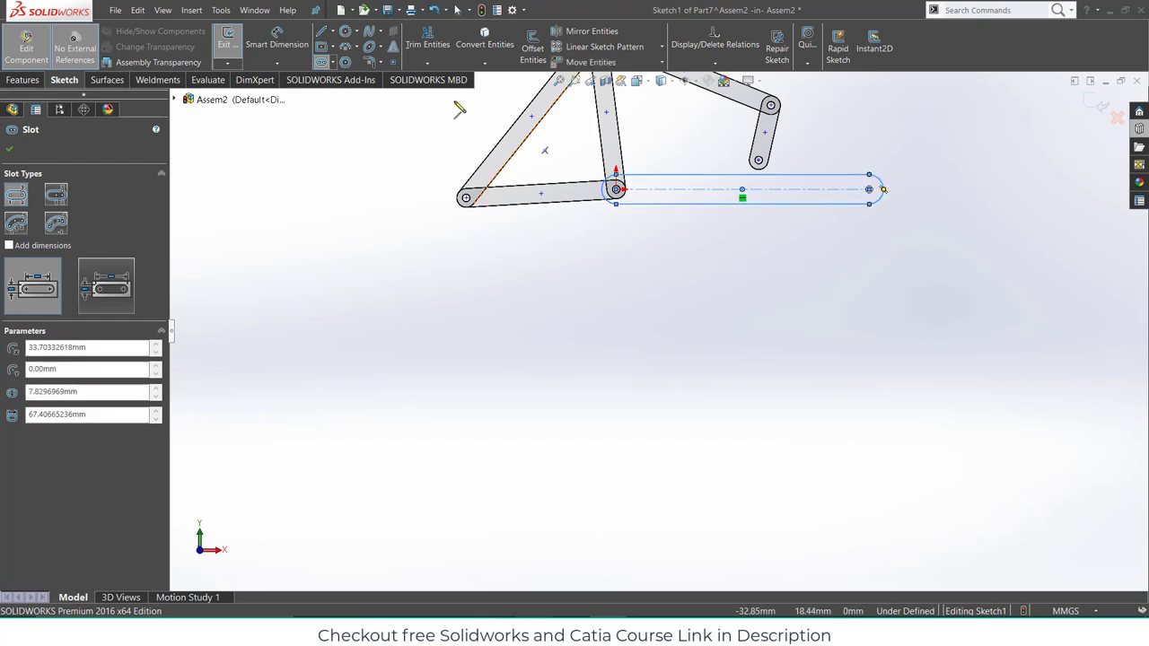
# - Dimension the new slot's centre-to-centre length as 39.4 mm
pyautogui.click(296, 41)
pyautogui.click(726, 194)
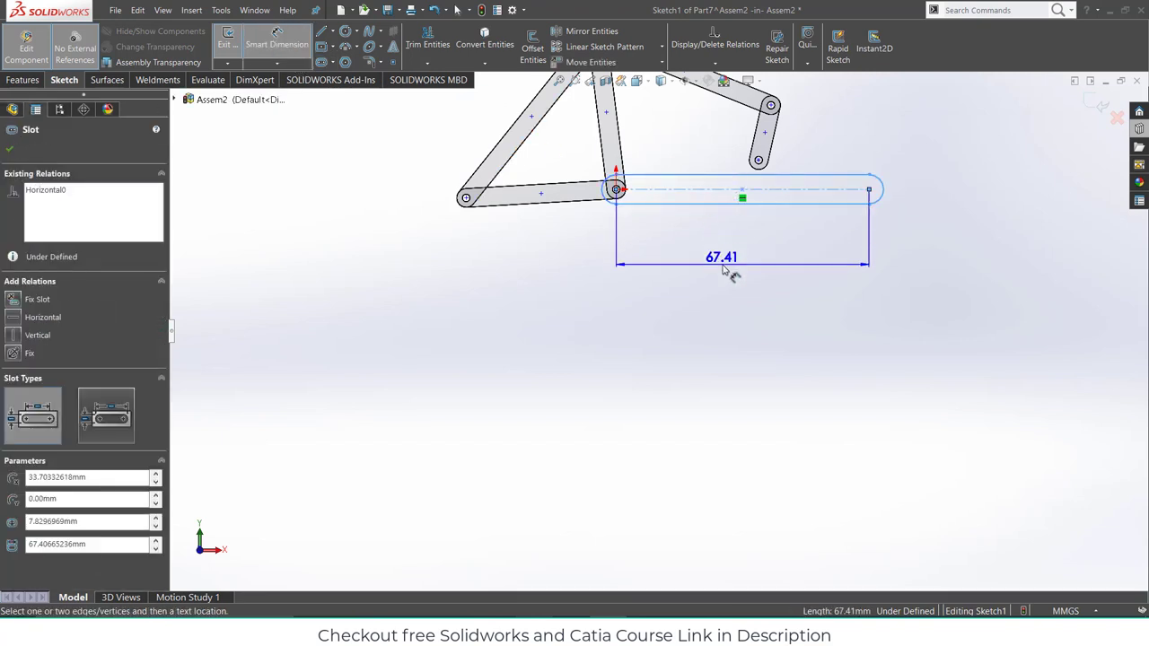
pyautogui.click(730, 268)
pyautogui.write('39.4')
pyautogui.press('Return')
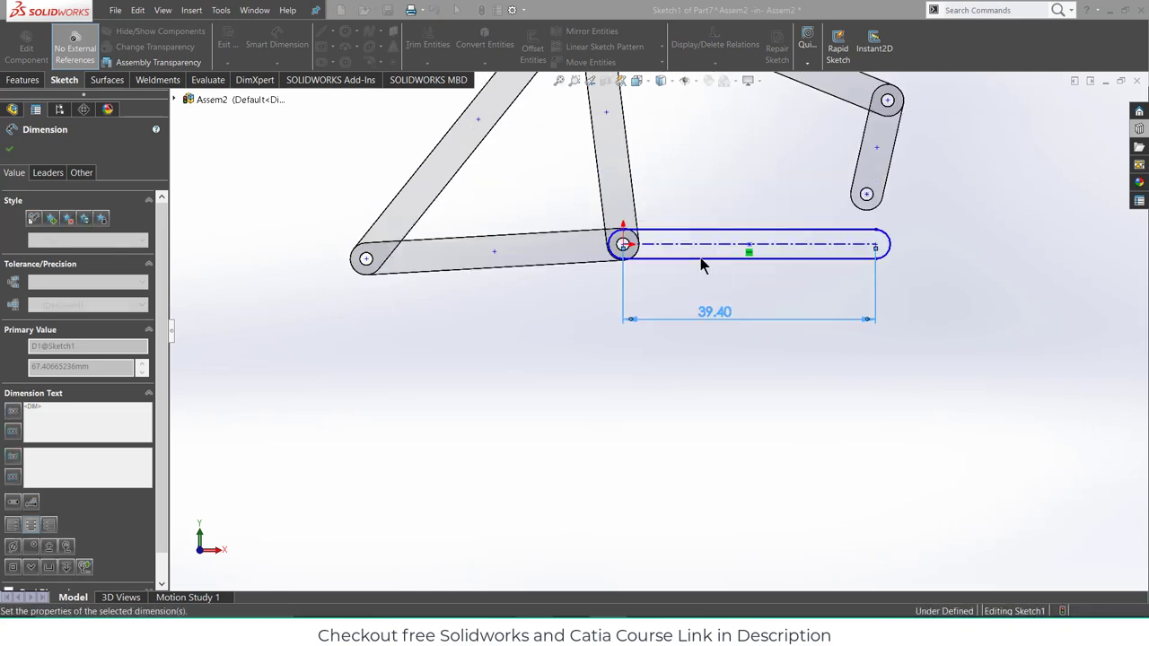
# - Sketch a circle of about 5 mm radius at the origin and a larger circle at the far end centre of the 39.4 mm slot
pyautogui.scroll(-5, 616, 155)
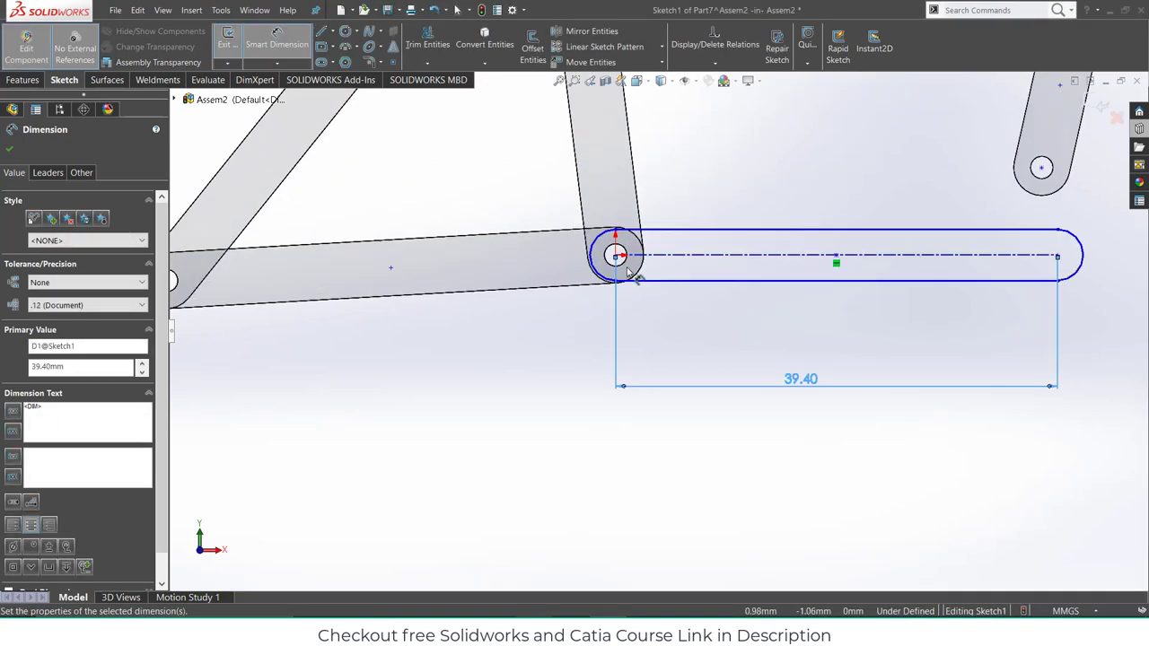
pyautogui.click(353, 32)
pyautogui.click(613, 258)
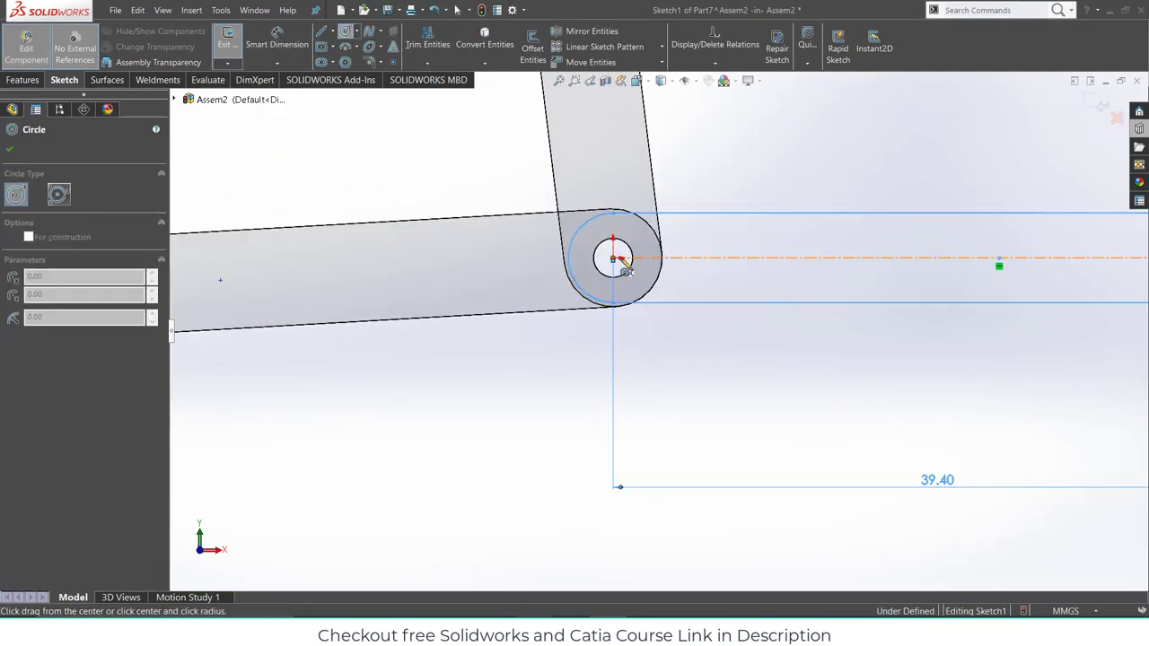
pyautogui.click(715, 286)
pyautogui.scroll(4, 1090, 287)
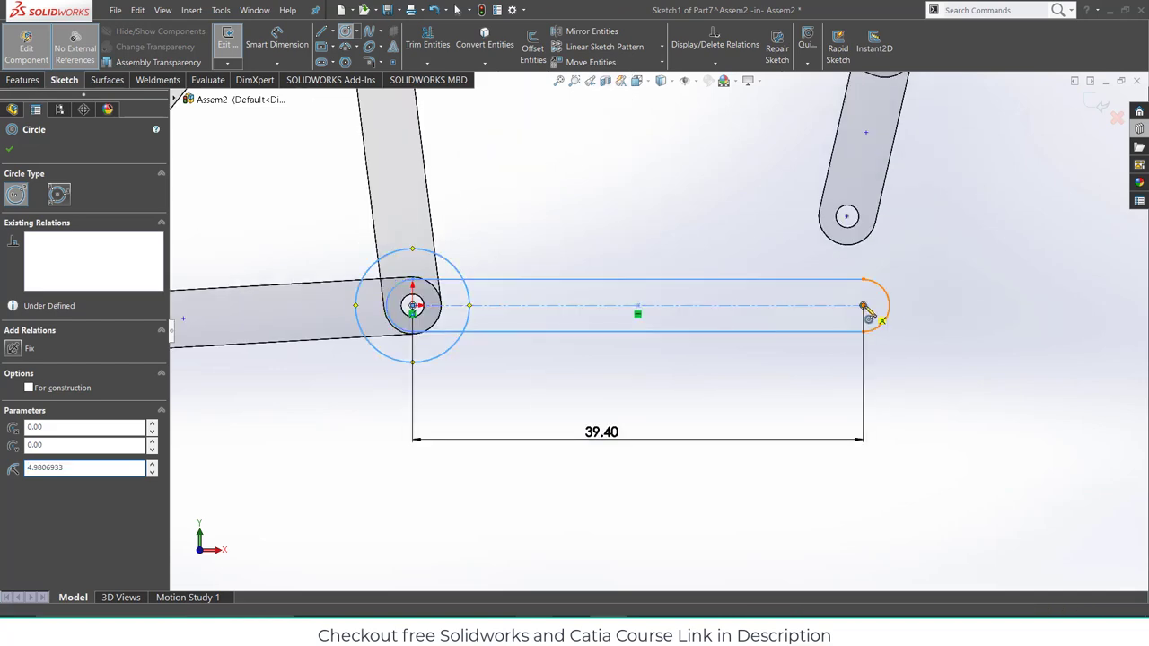
pyautogui.click(864, 306)
pyautogui.click(951, 298)
pyautogui.press('Escape')
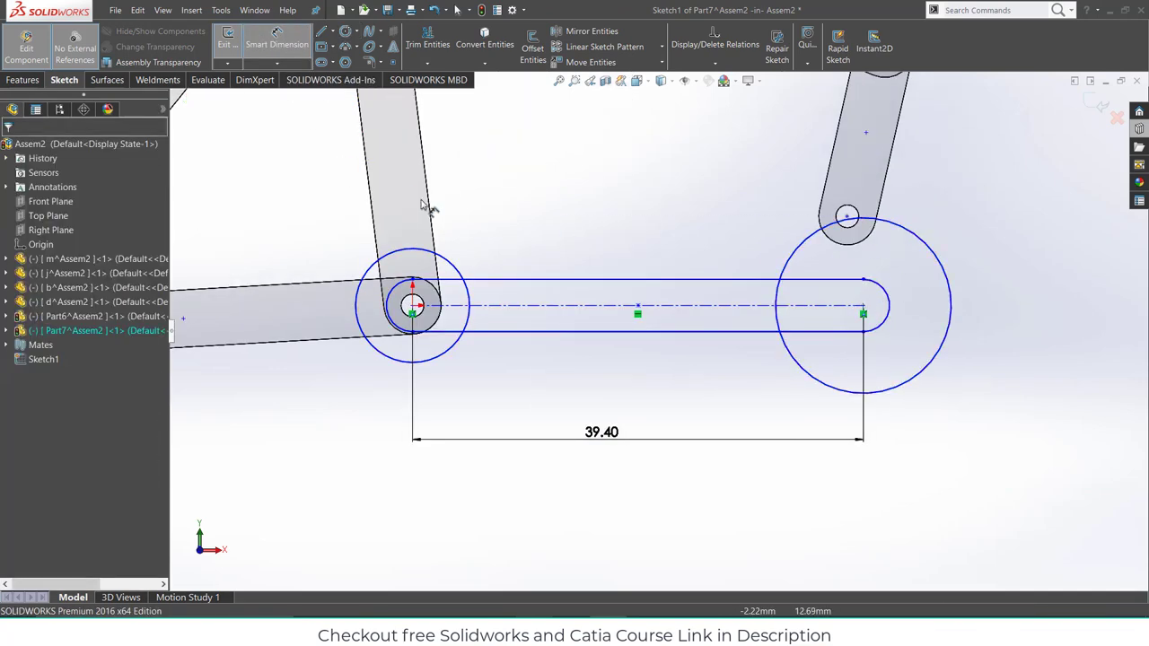
# - Dimension the circles at both ends of the 39.4 mm slot with a diameter of 2 mm each
pyautogui.click(448, 266)
pyautogui.click(530, 226)
pyautogui.write('2')
pyautogui.press('Return')
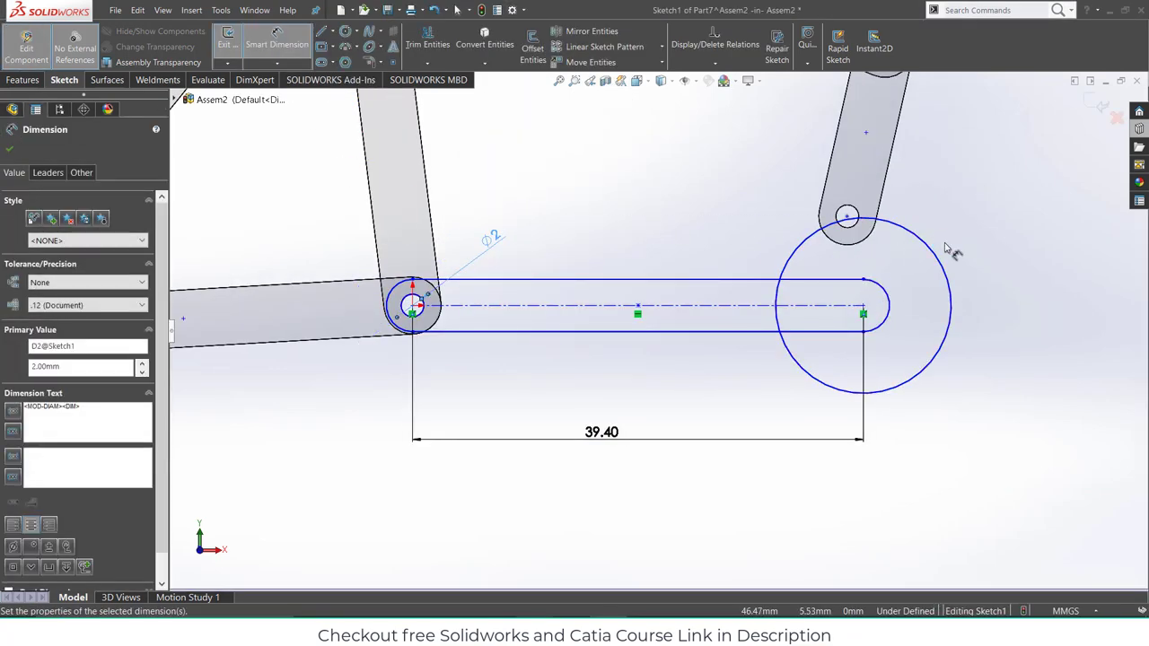
pyautogui.click(943, 257)
pyautogui.click(971, 242)
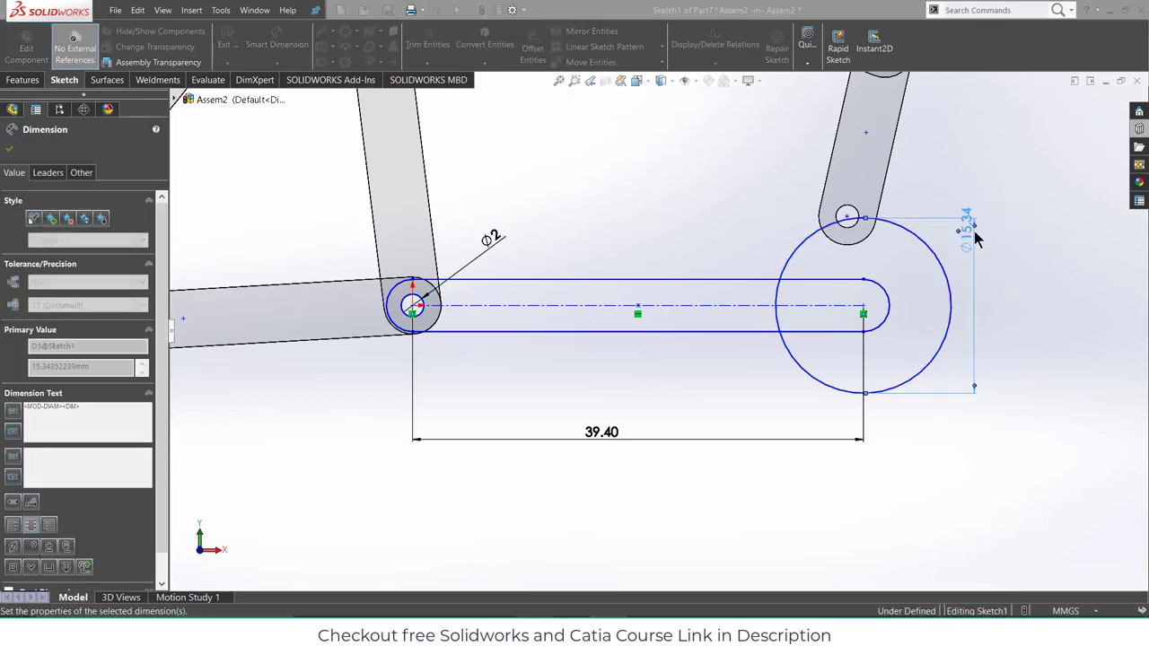
pyautogui.write('2')
pyautogui.press('Return')
# - Extrude the slotted link profile, check the link's letter in the proportions image, and return to editing the assembly
pyautogui.click(24, 80)
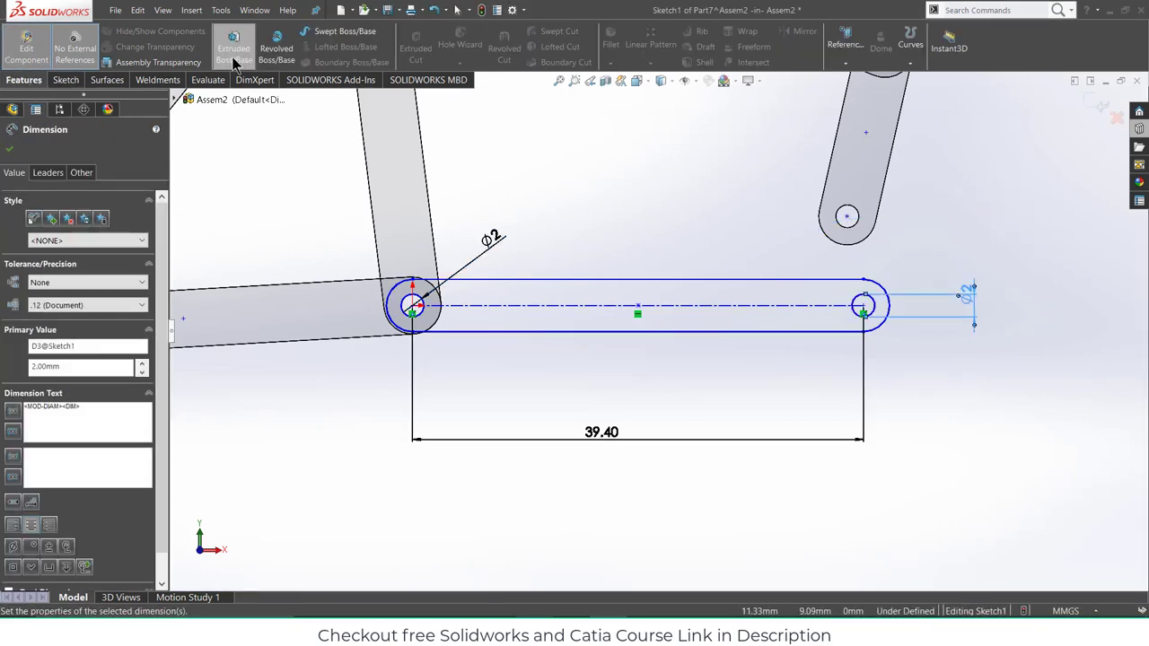
pyautogui.click(231, 52)
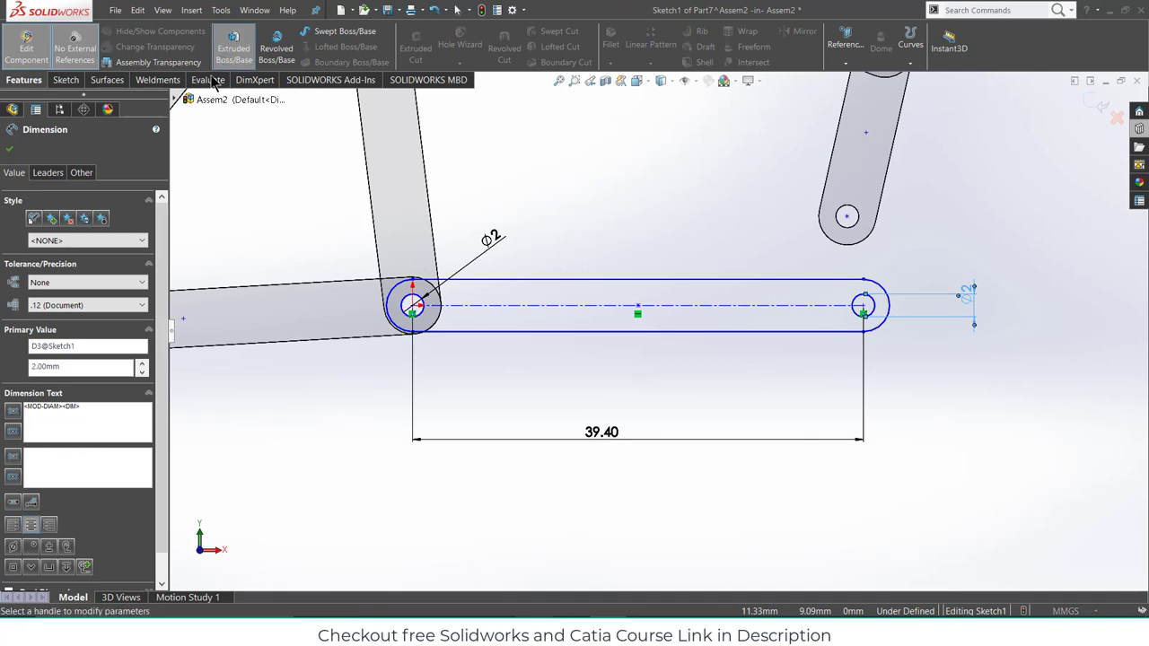
pyautogui.click(9, 149)
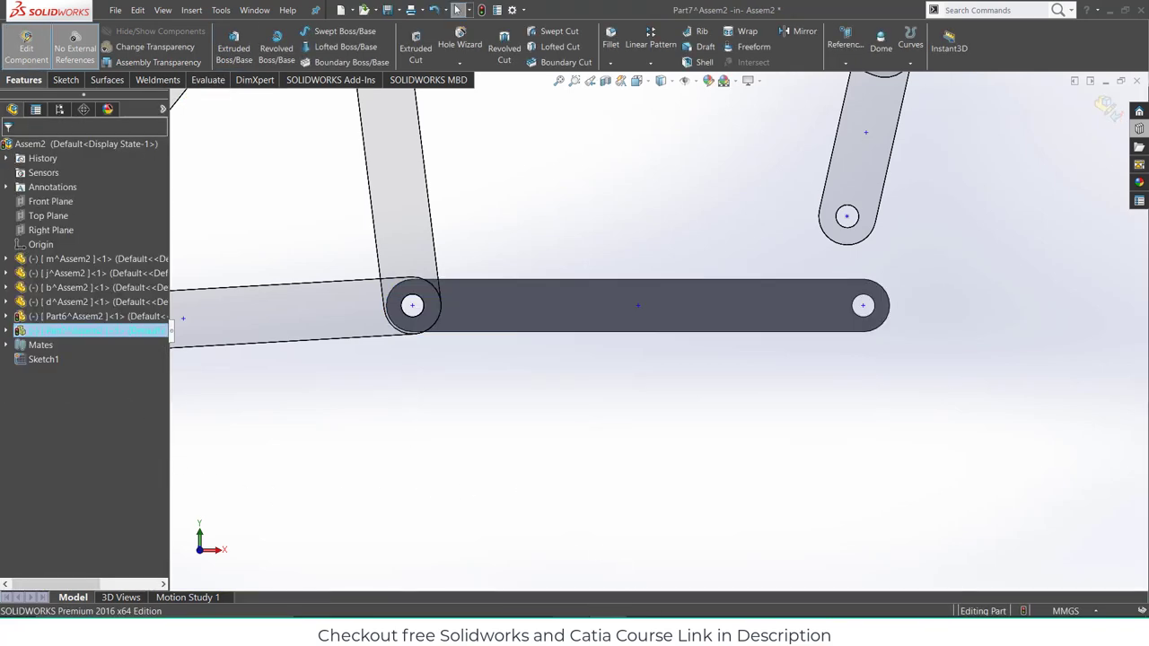
pyautogui.hotkey('alt', 'Tab')
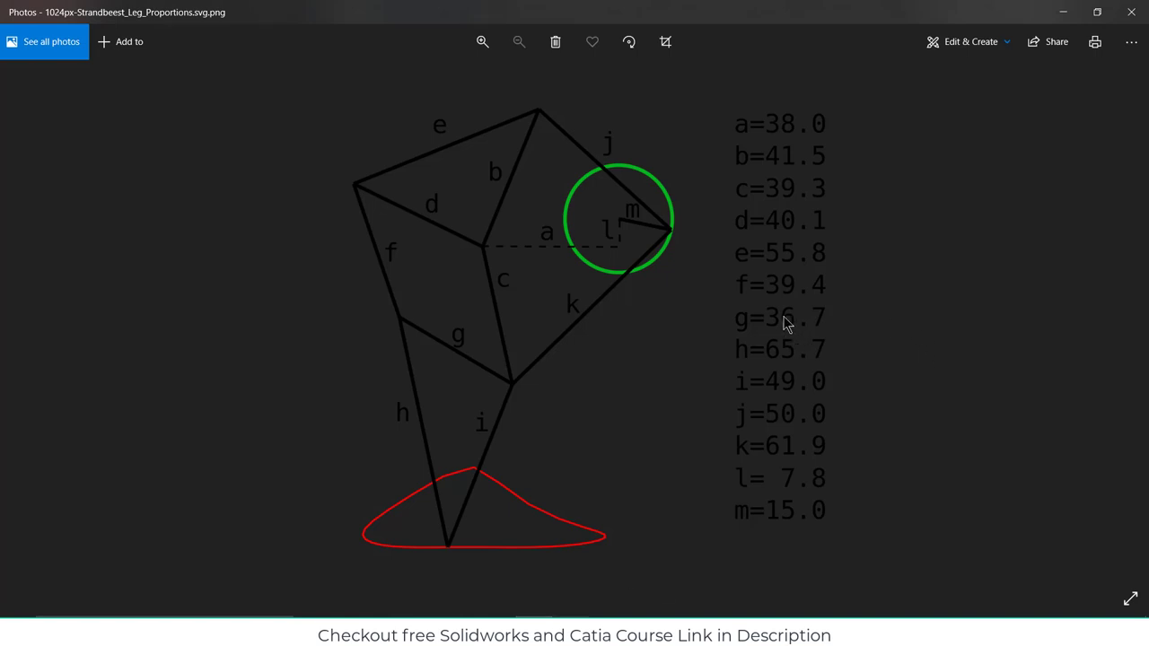
pyautogui.click(1065, 12)
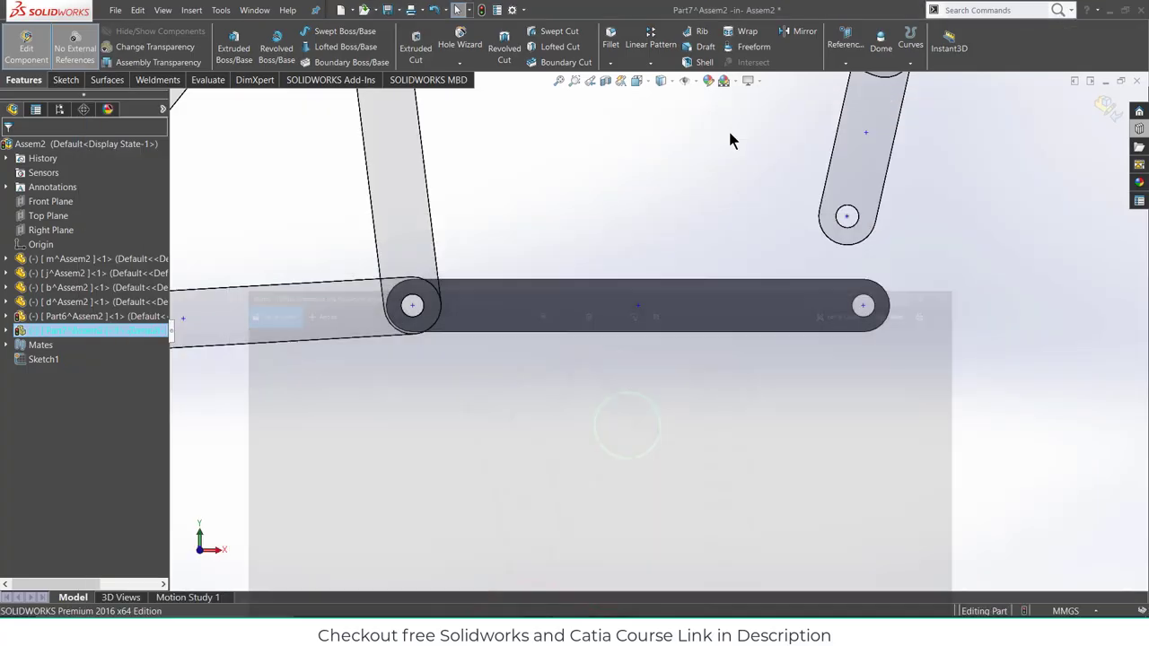
pyautogui.click(1103, 108)
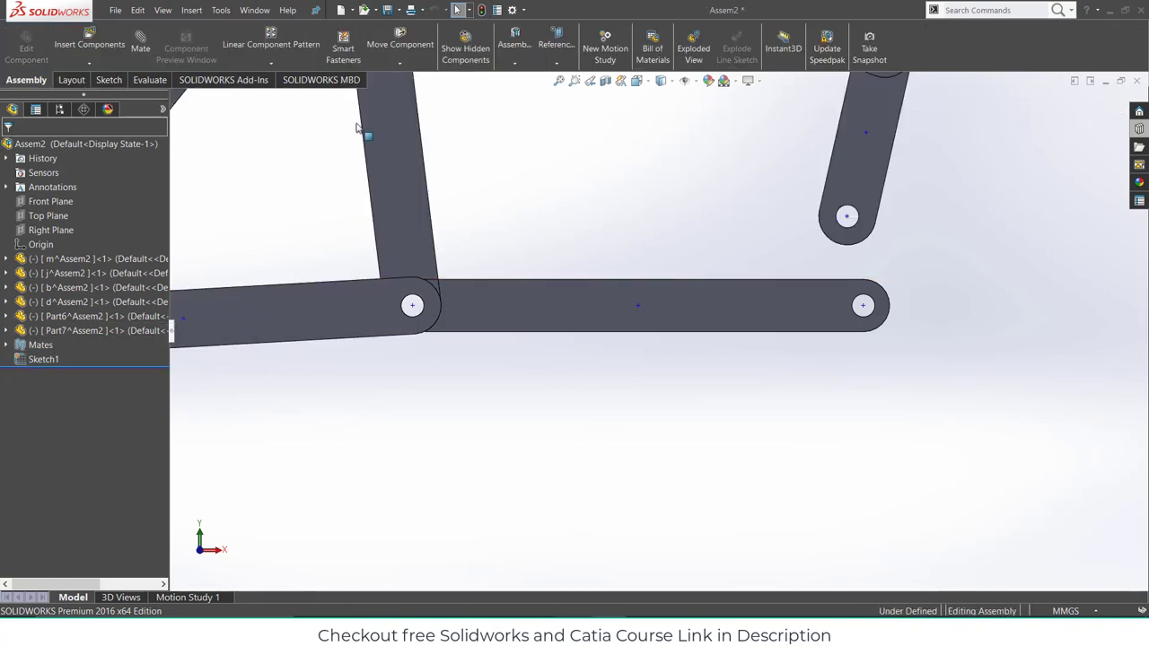
# - Rename the new link part as f in the assembly tree
pyautogui.click(63, 331)
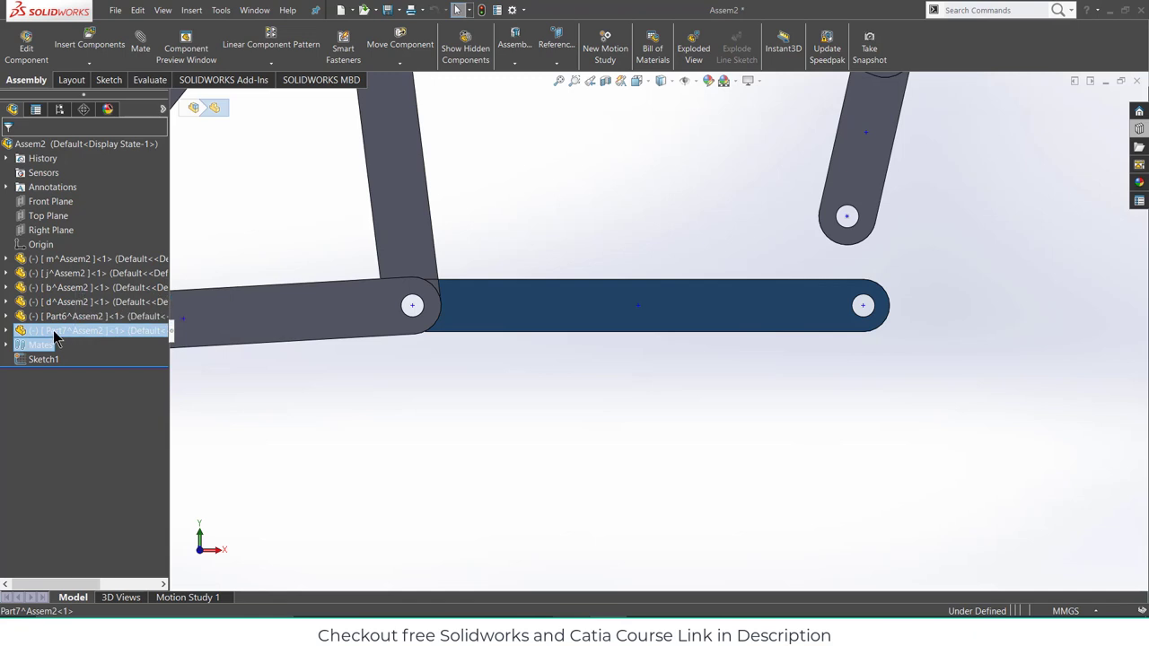
pyautogui.doubleClick(53, 330)
pyautogui.doubleClick(46, 333)
pyautogui.click(161, 387)
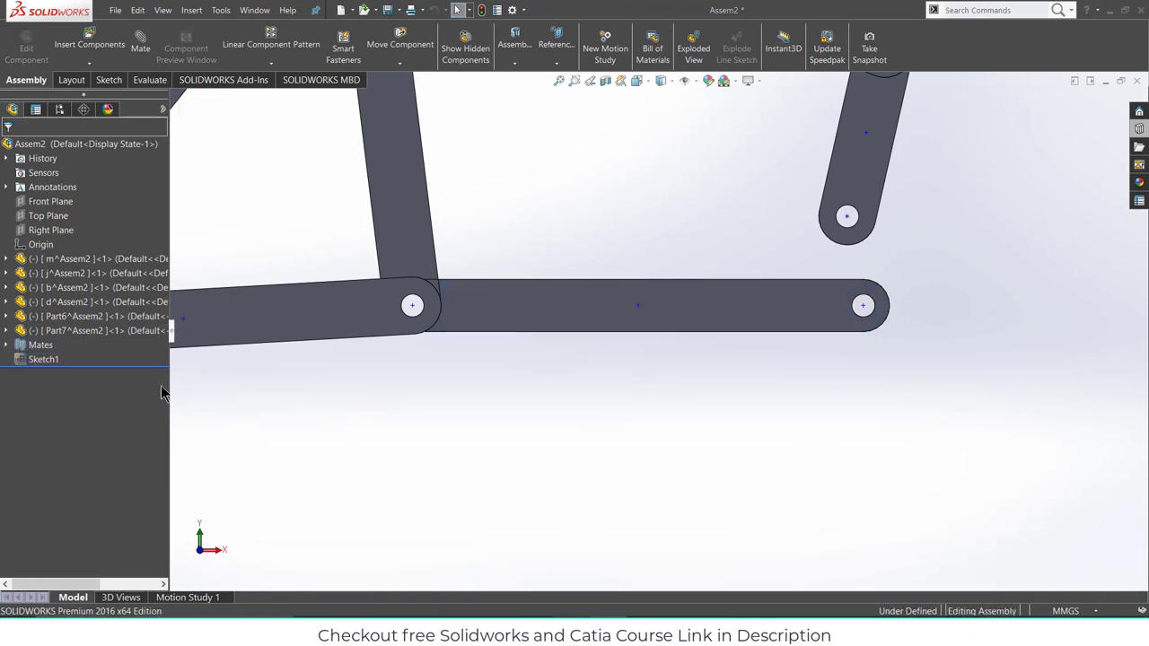
pyautogui.doubleClick(50, 329)
pyautogui.click(51, 329)
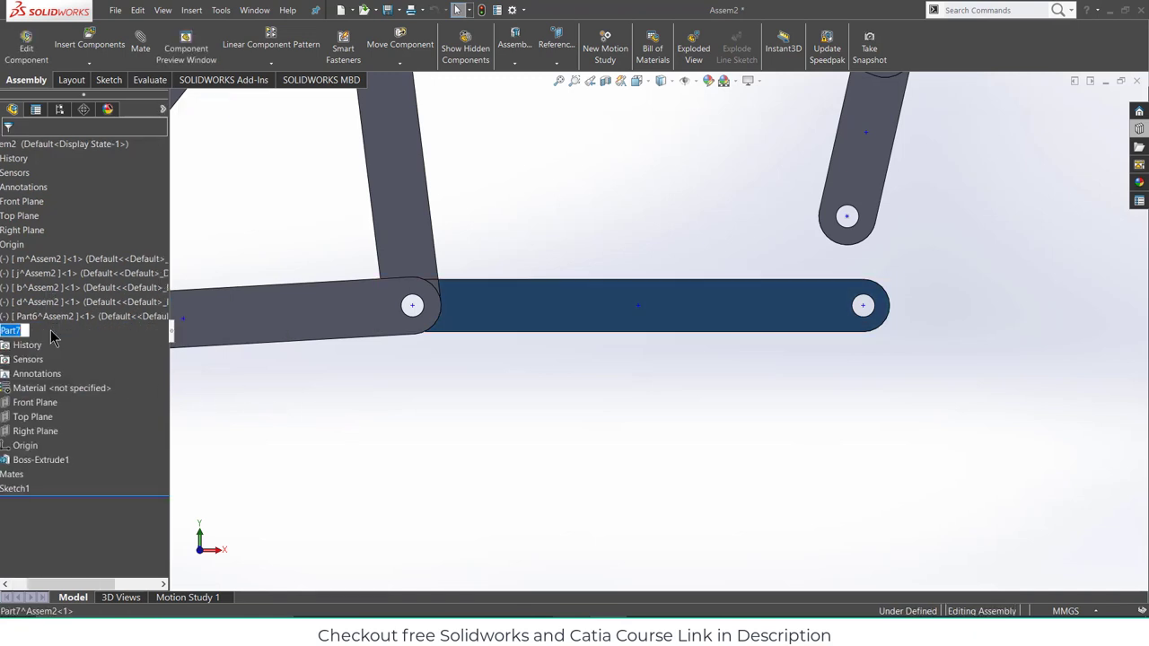
pyautogui.write('f')
pyautogui.press('Return')
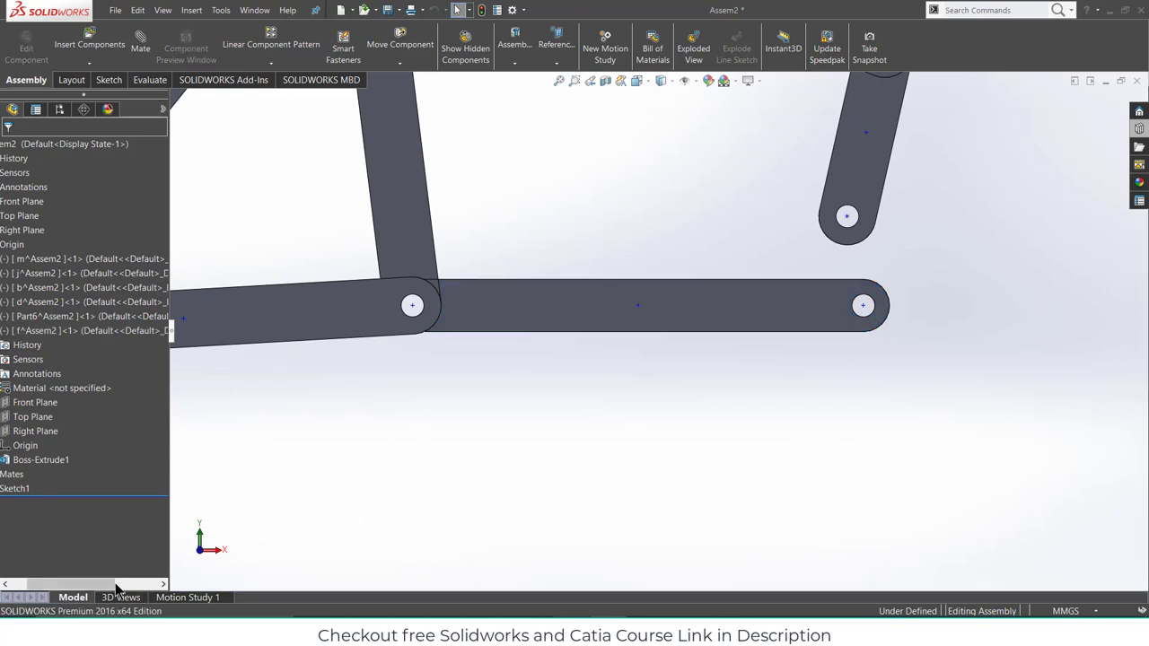
pyautogui.moveTo(29, 583); pyautogui.dragTo(11, 583)
# - Move link f away from the other links into the free space below link d
pyautogui.scroll(3, 611, 363)
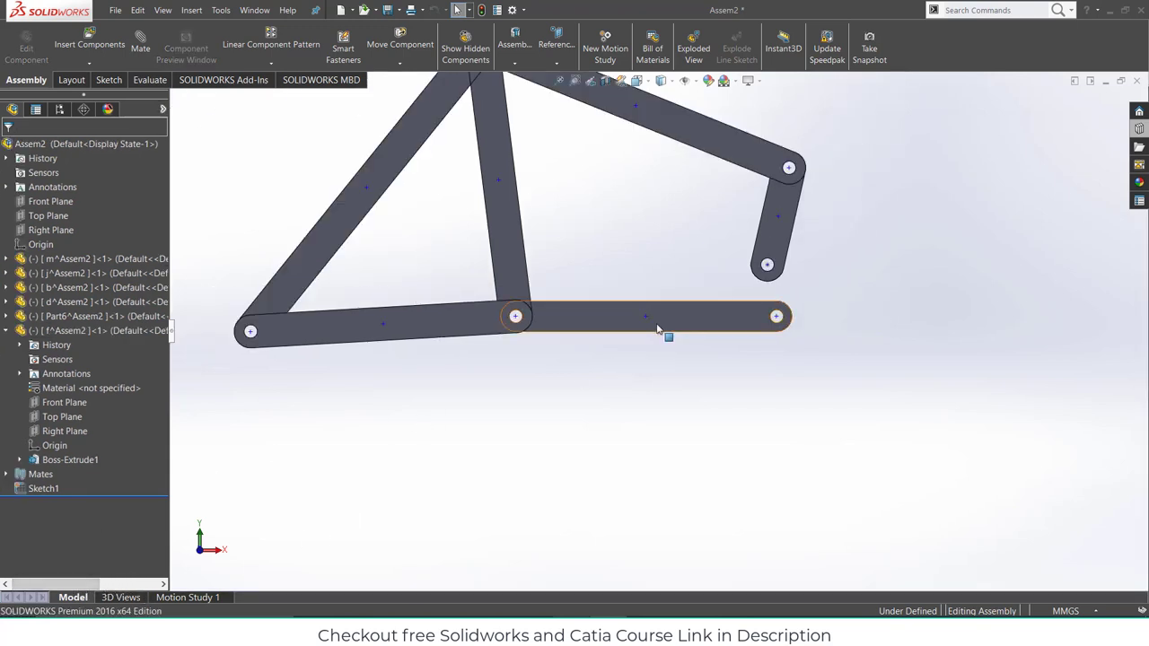
pyautogui.moveTo(656, 325); pyautogui.dragTo(553, 466)
pyautogui.click(606, 406)
pyautogui.moveTo(550, 438); pyautogui.dragTo(544, 461, button='middle')
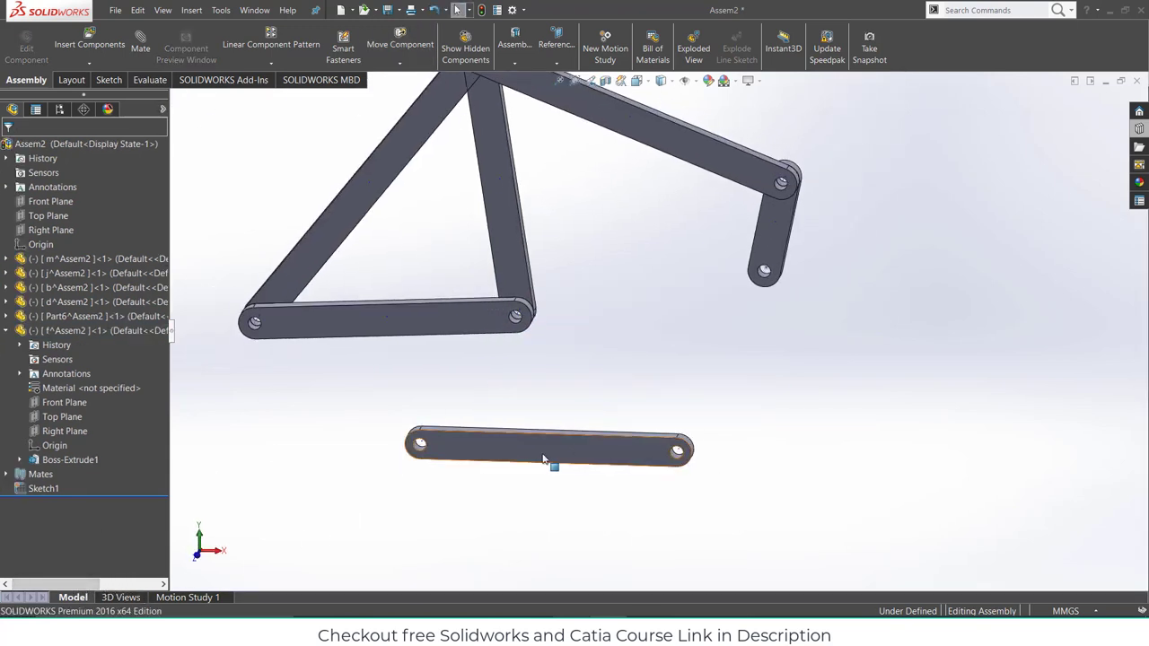
pyautogui.moveTo(543, 462); pyautogui.dragTo(464, 469)
pyautogui.moveTo(443, 404); pyautogui.dragTo(313, 430, button='middle')
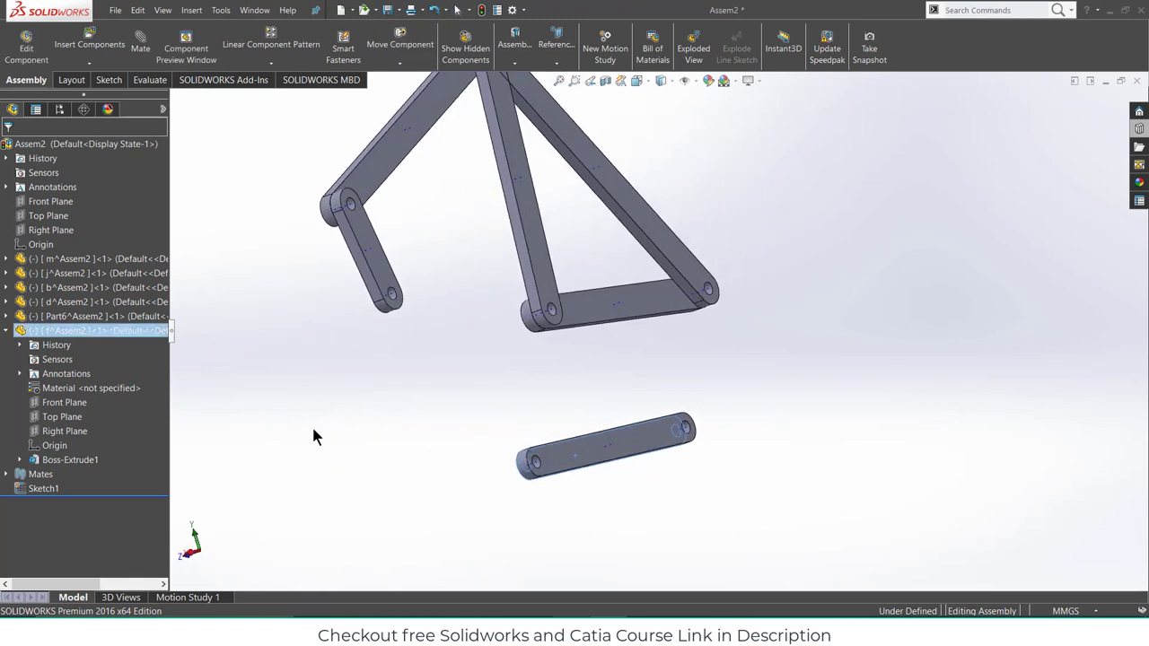
pyautogui.click(514, 413)
pyautogui.scroll(2, 514, 401)
pyautogui.scroll(-1, 515, 401)
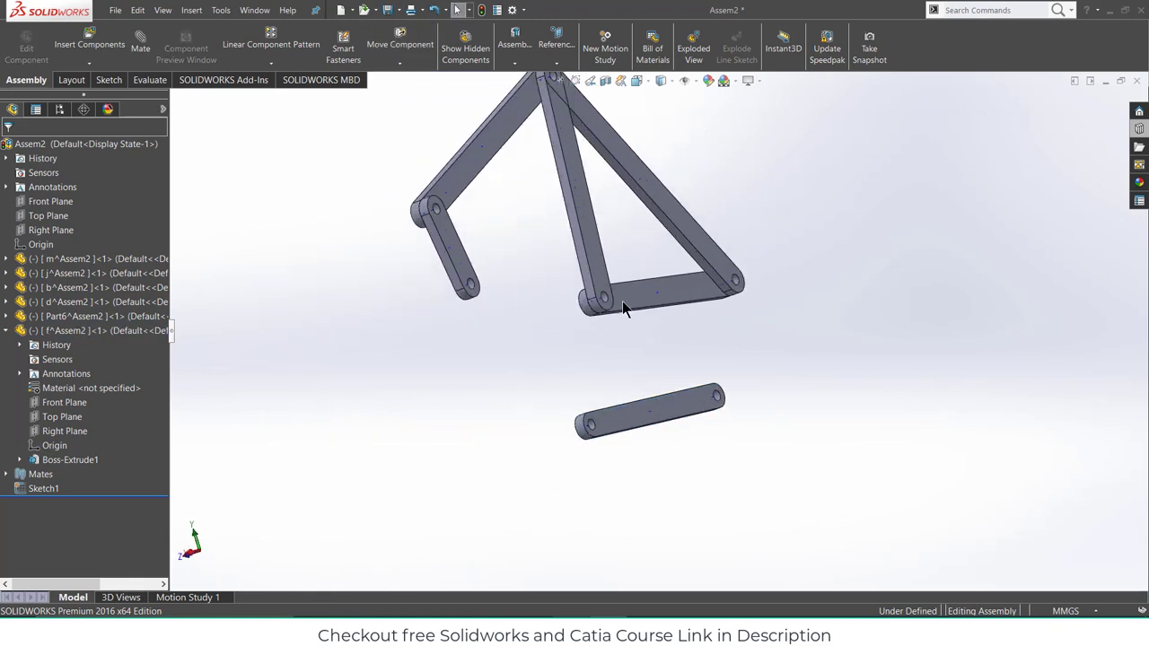
pyautogui.moveTo(668, 319); pyautogui.dragTo(440, 386, button='middle')
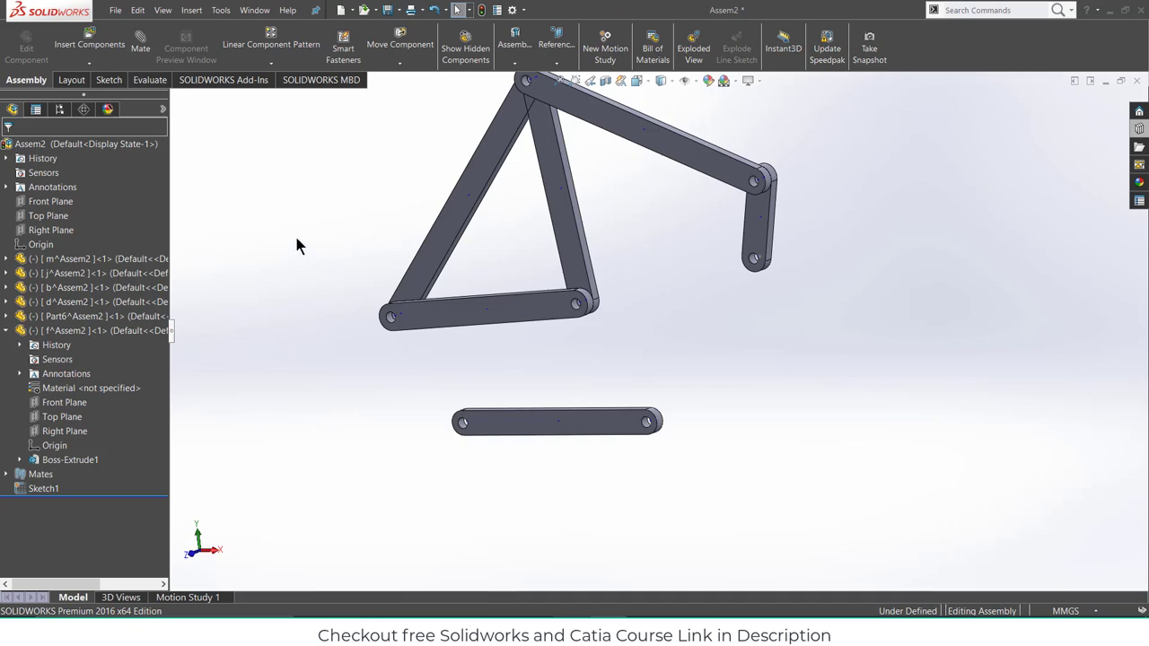
# - Add a concentric mate between link d's outer-end hole and the hole at one end of link f
pyautogui.click(141, 52)
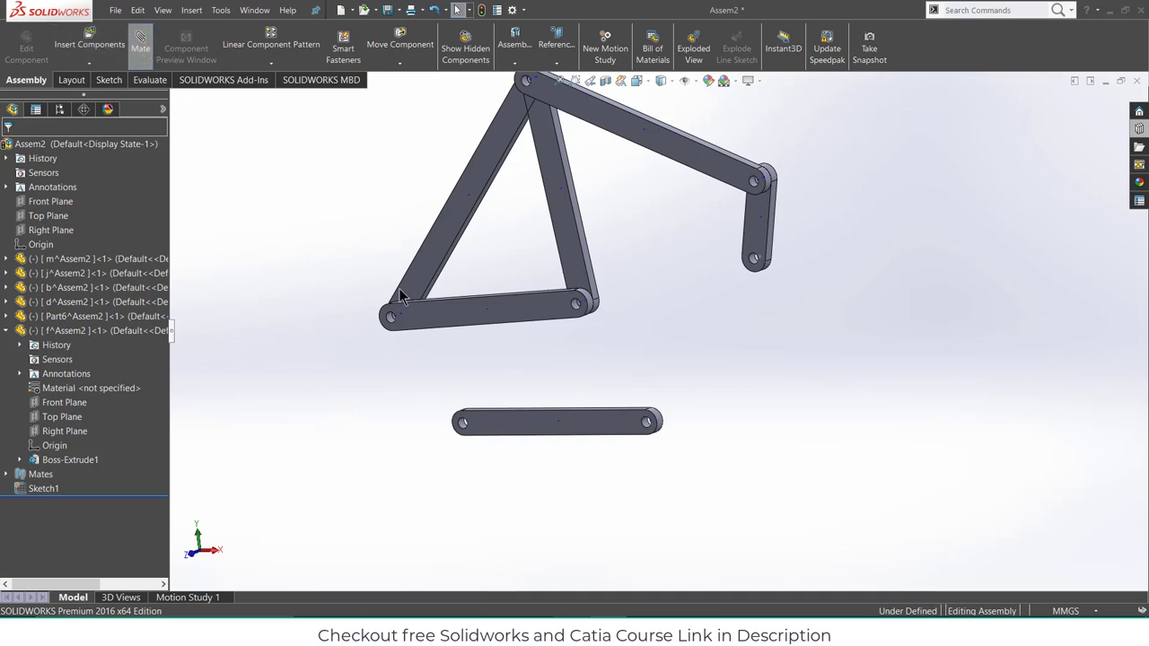
pyautogui.scroll(-5, 413, 327)
pyautogui.click(492, 359)
pyautogui.scroll(4, 667, 474)
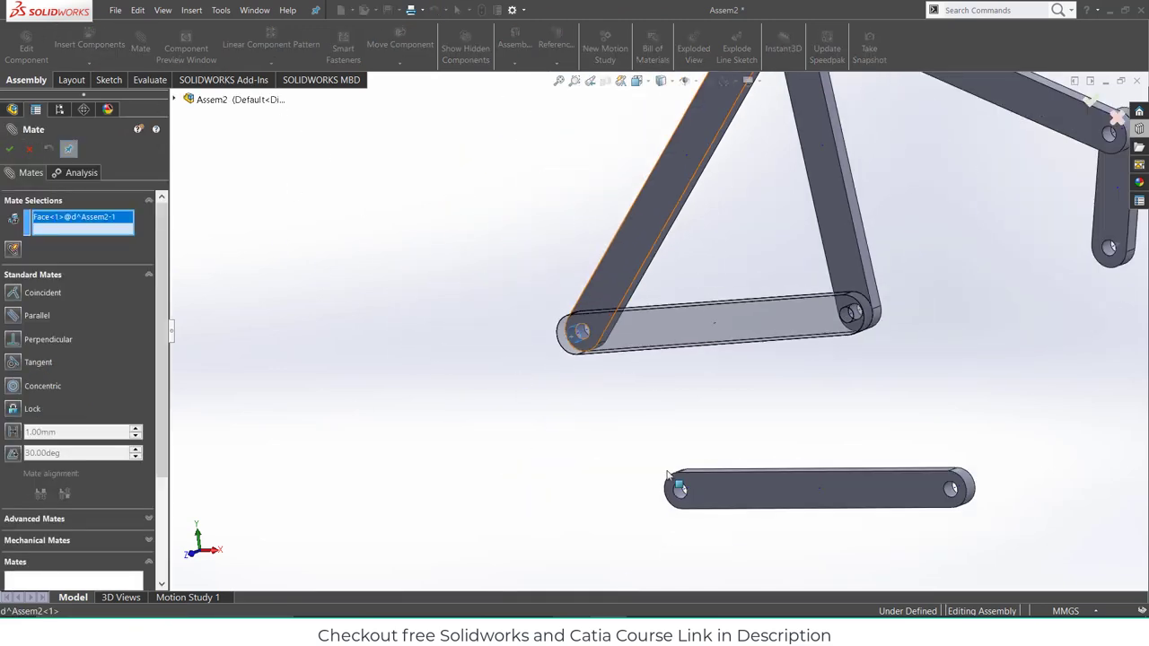
pyautogui.scroll(-4, 646, 472)
pyautogui.click(627, 468)
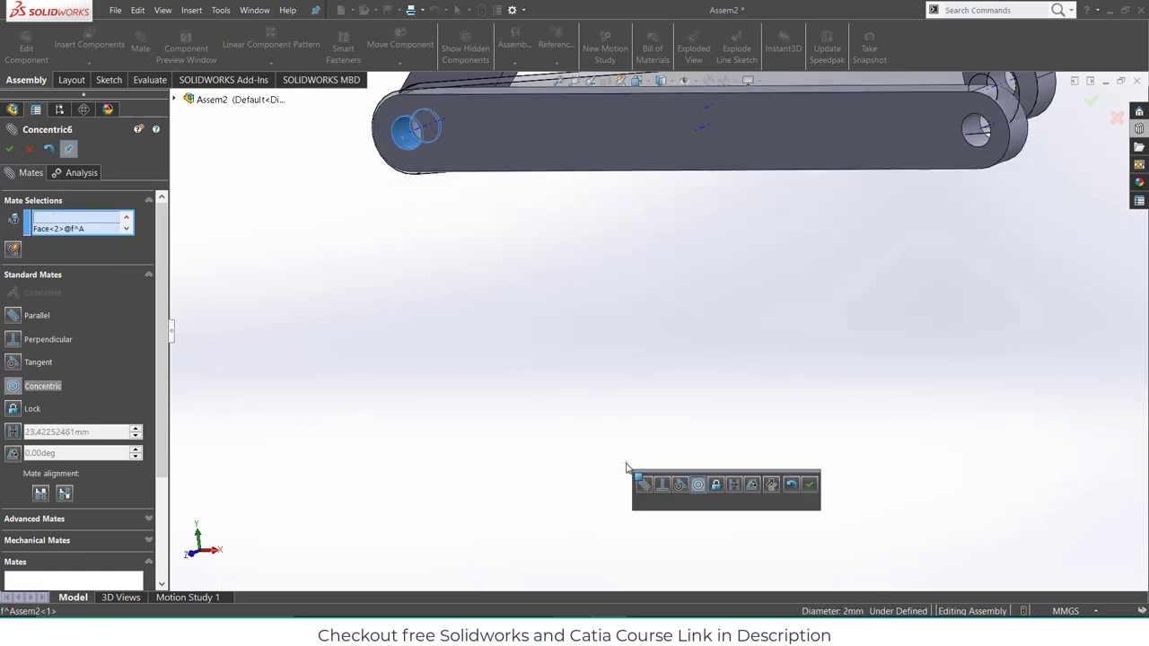
pyautogui.click(811, 485)
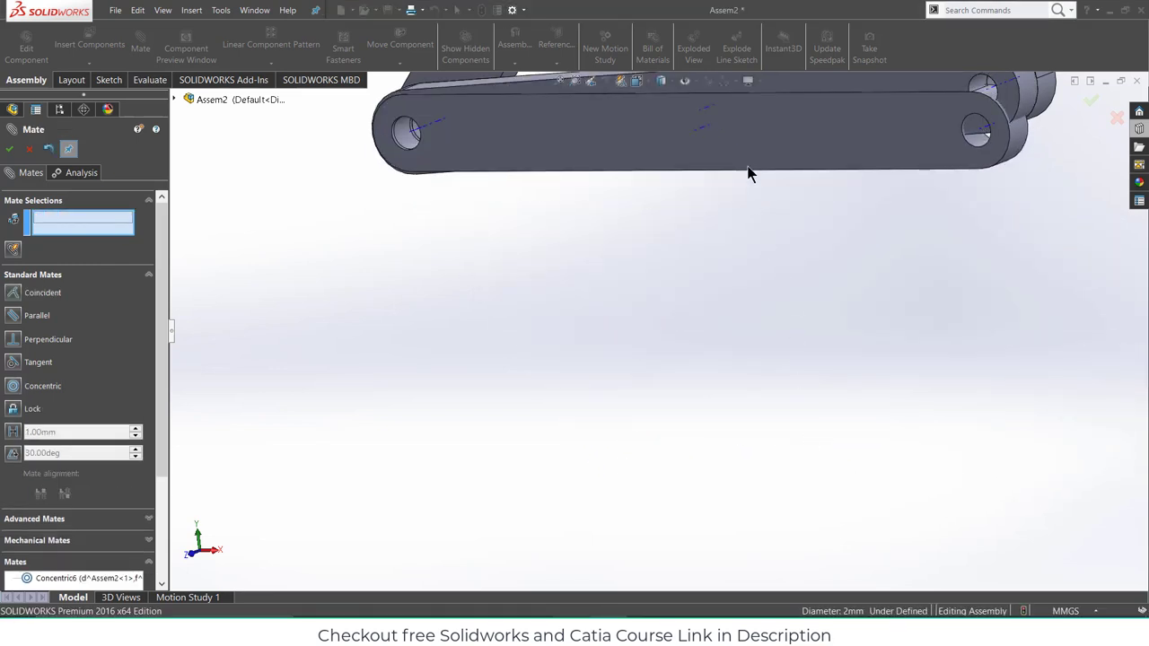
# - Add a coincident mate between the facing flat sides of links d and f, then close the mate command
pyautogui.moveTo(692, 180); pyautogui.dragTo(604, 350)
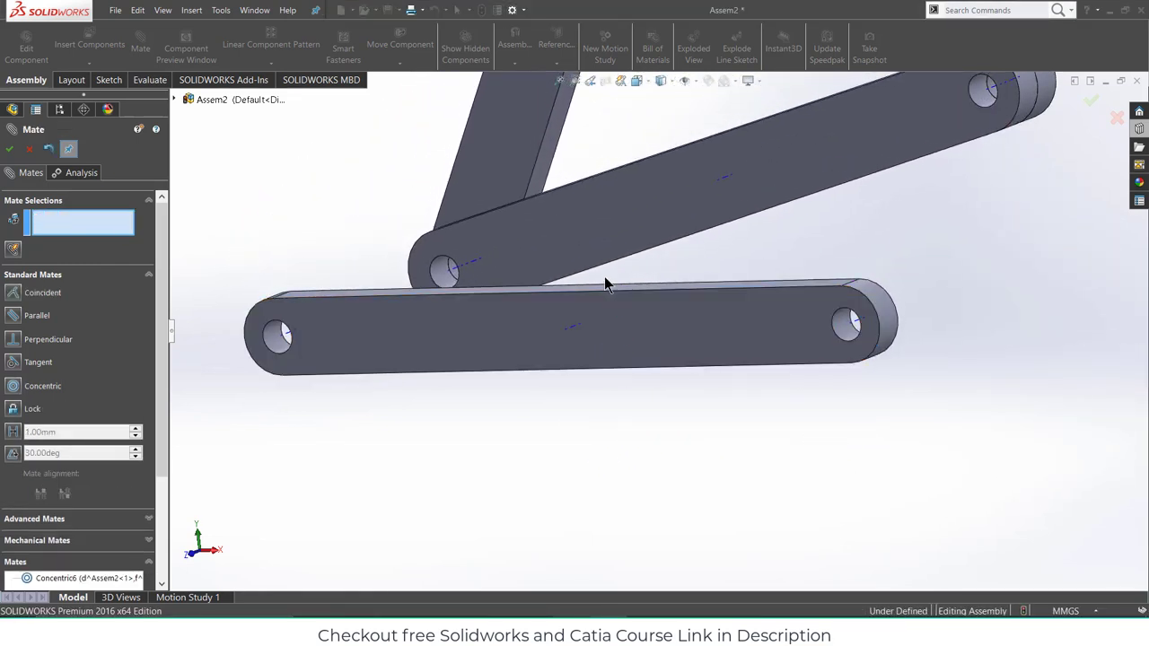
pyautogui.moveTo(605, 278); pyautogui.dragTo(434, 301, button='middle')
pyautogui.click(558, 253)
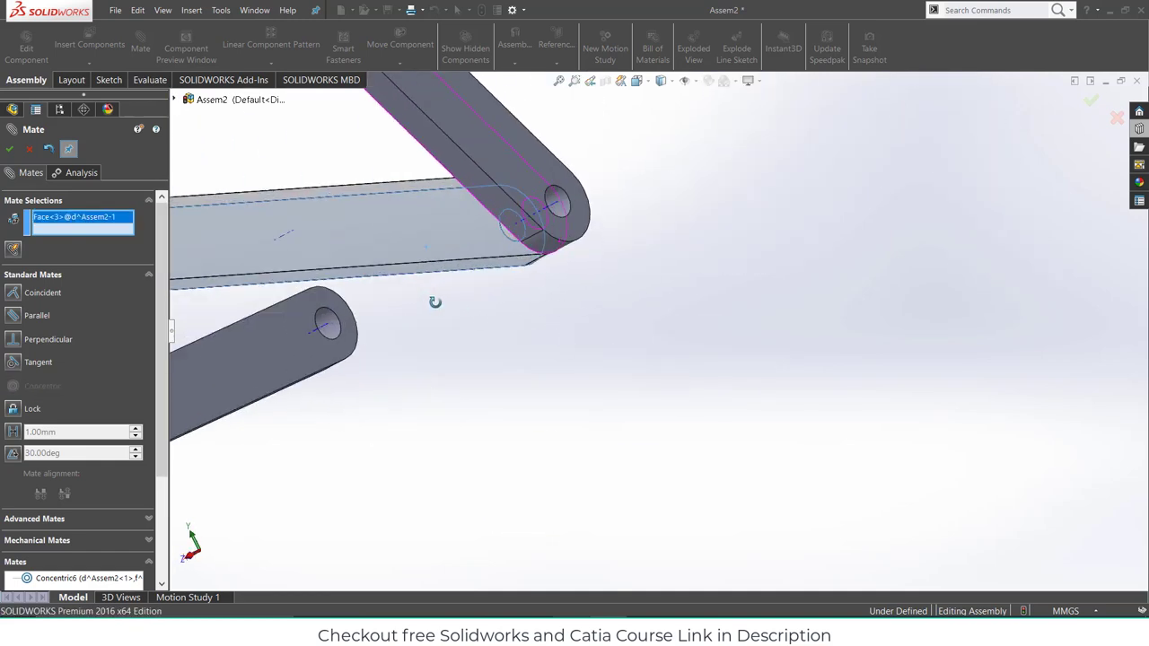
pyautogui.click(292, 364)
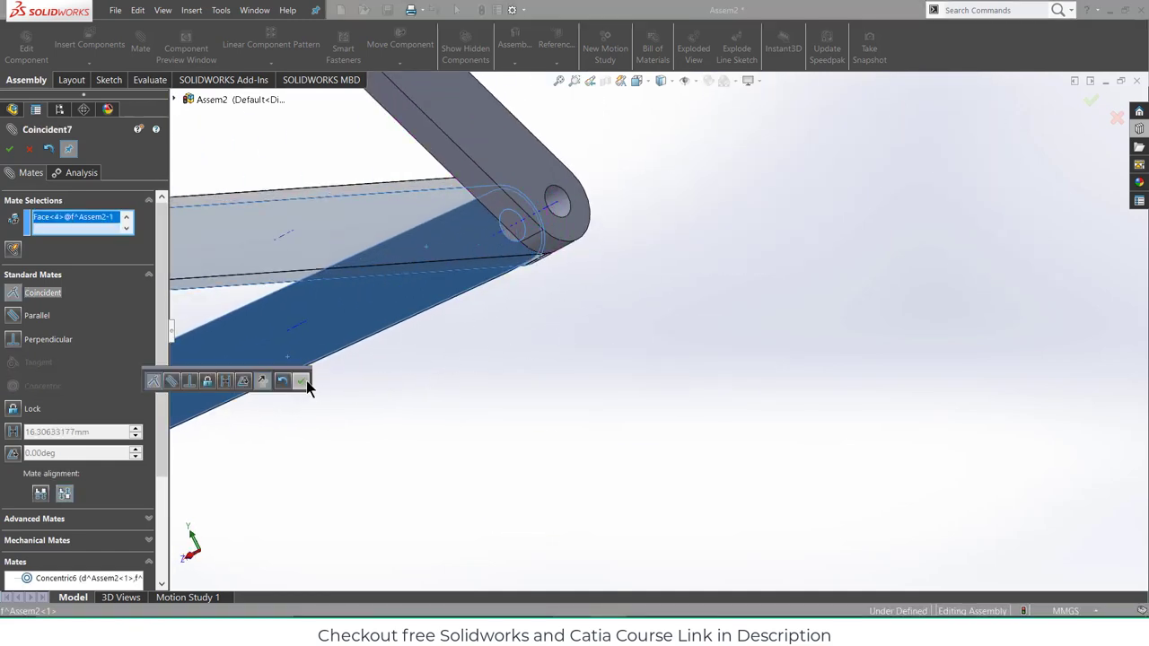
pyautogui.click(303, 383)
pyautogui.scroll(3, 385, 392)
pyautogui.moveTo(385, 392); pyautogui.dragTo(633, 310, button='middle')
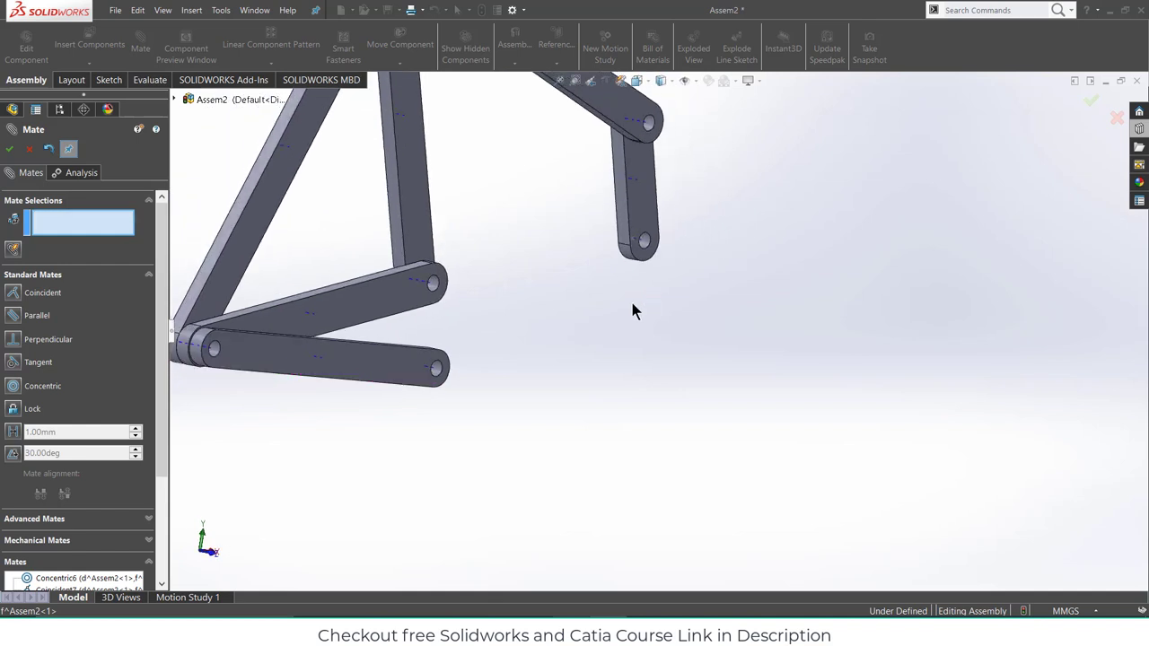
pyautogui.scroll(2, 633, 310)
pyautogui.click(29, 149)
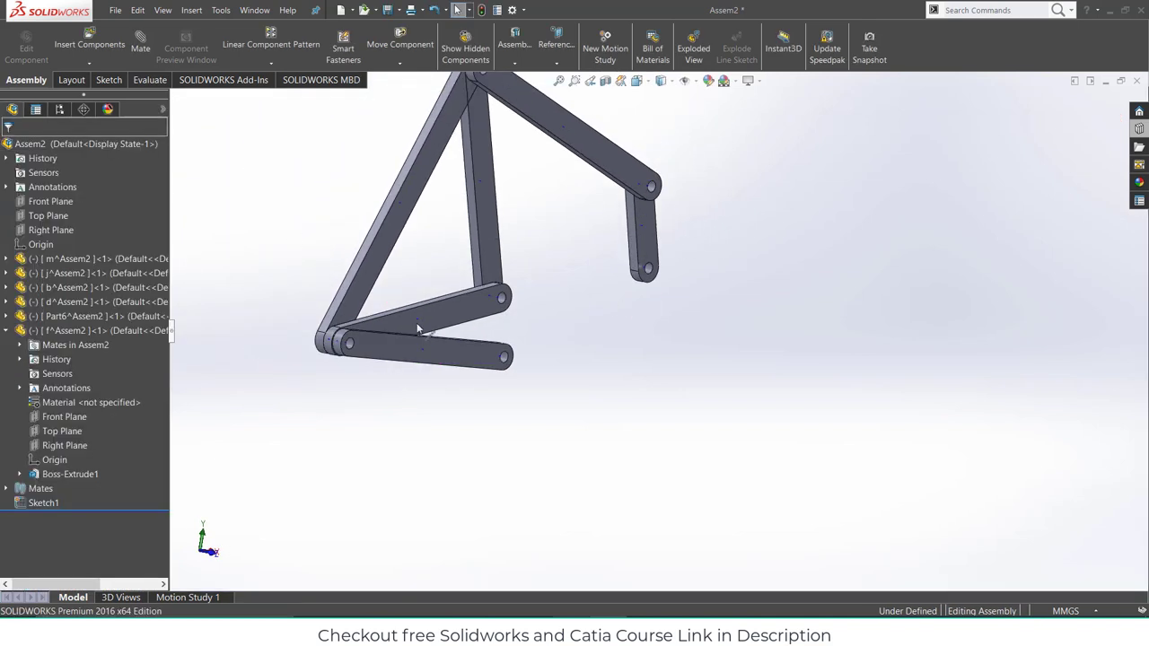
# - View the mechanism face-on and swing link f down about its joint with link d
pyautogui.click(426, 328)
pyautogui.hotkey('ctrl', '8')
pyautogui.scroll(4, 482, 349)
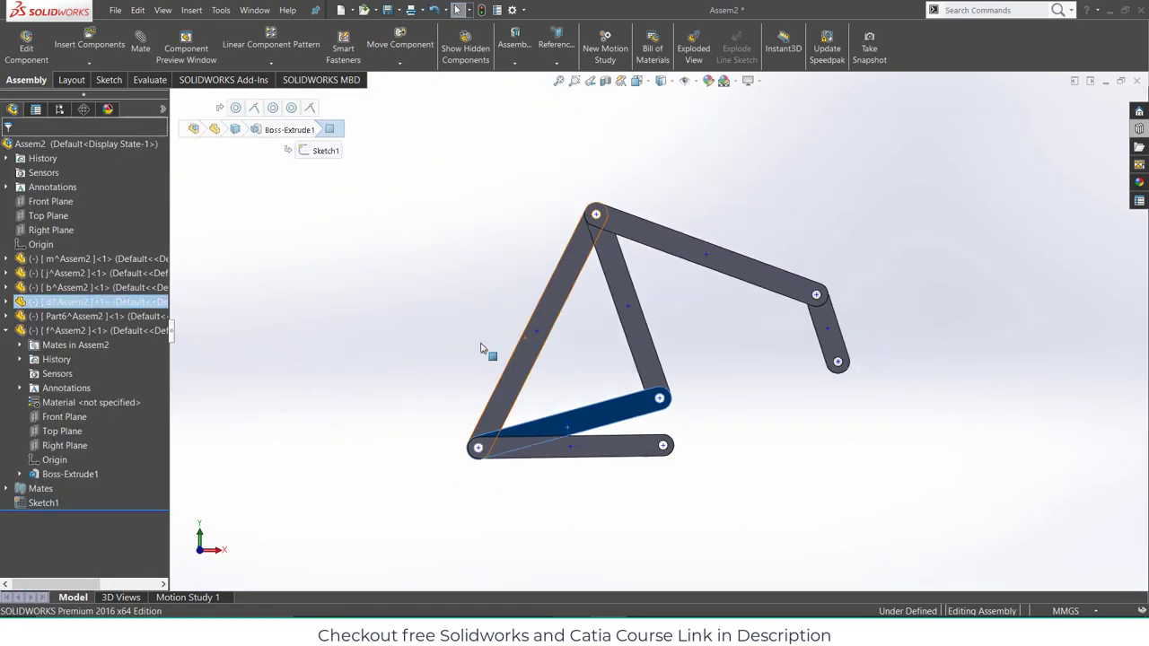
pyautogui.scroll(-3, 641, 307)
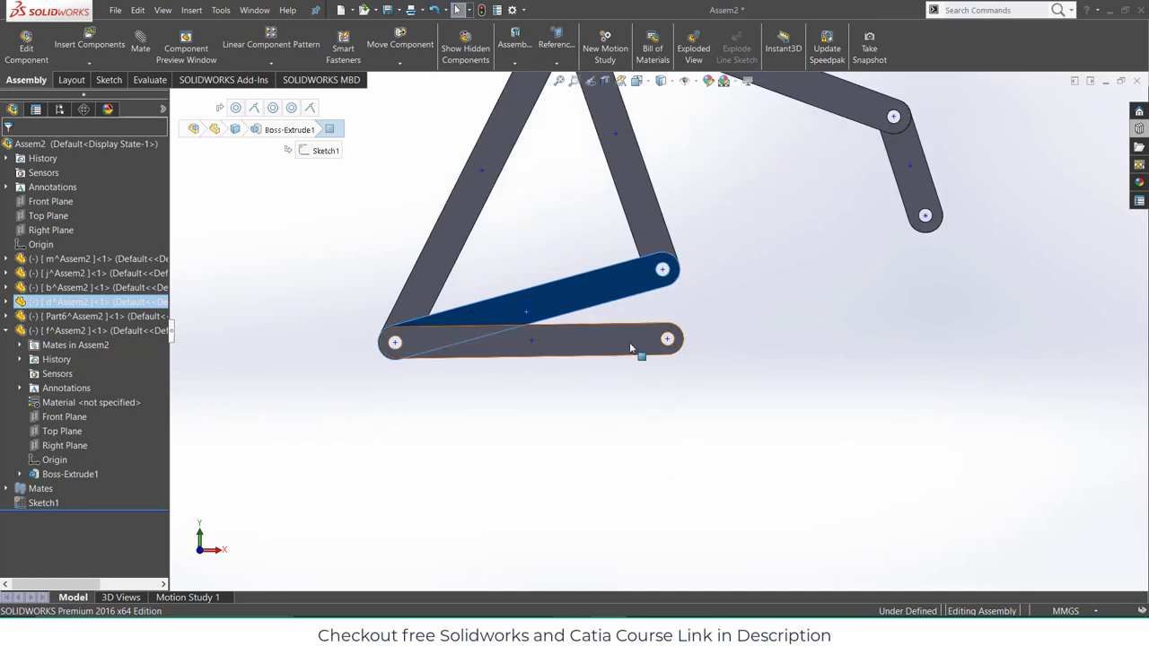
pyautogui.moveTo(631, 349); pyautogui.dragTo(485, 553)
pyautogui.press('Escape')
pyautogui.click(213, 431)
pyautogui.click(54, 144)
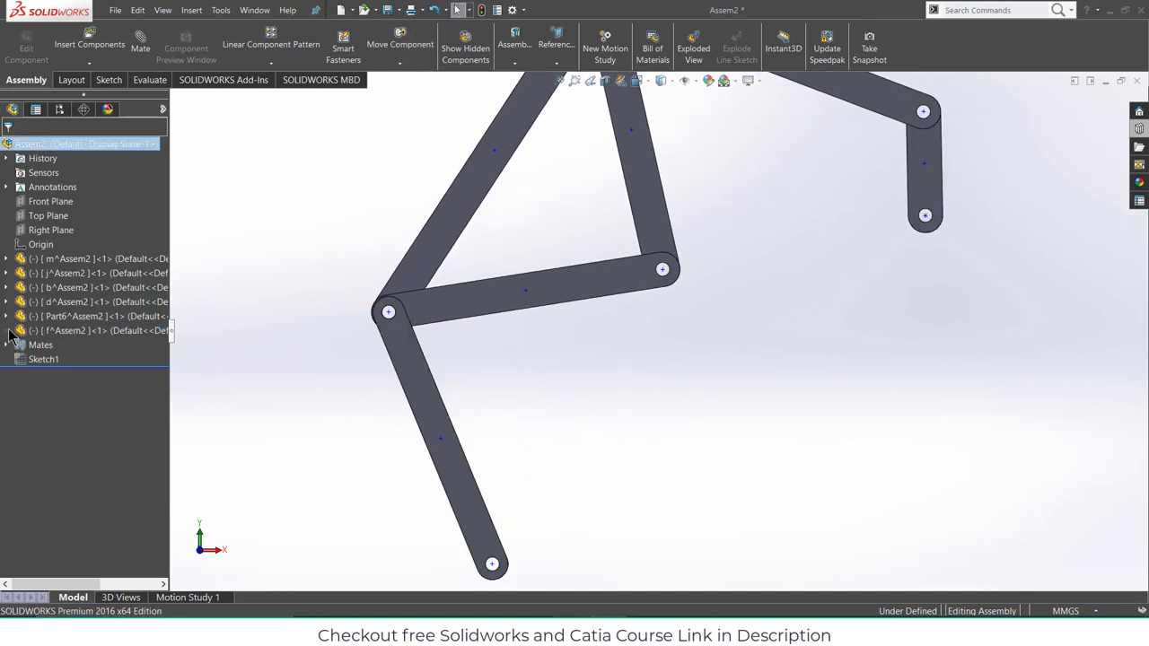
# - Insert a new part on the assembly's Front Plane and consult the proportions image for the next link
pyautogui.click(88, 63)
pyautogui.click(102, 95)
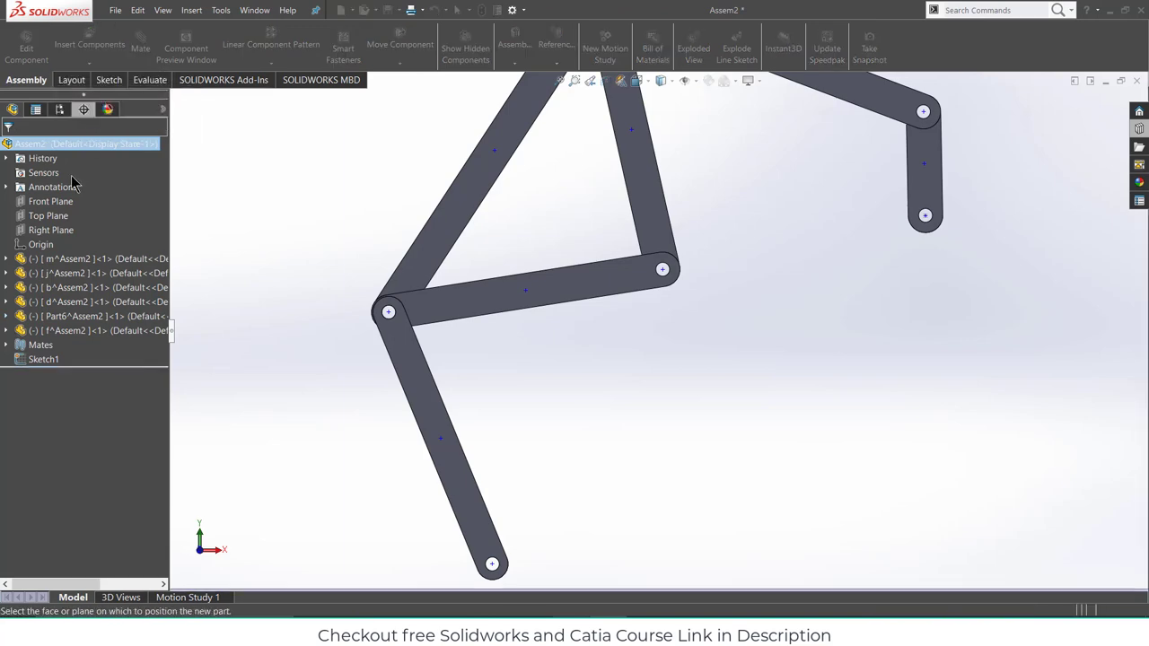
pyautogui.click(50, 201)
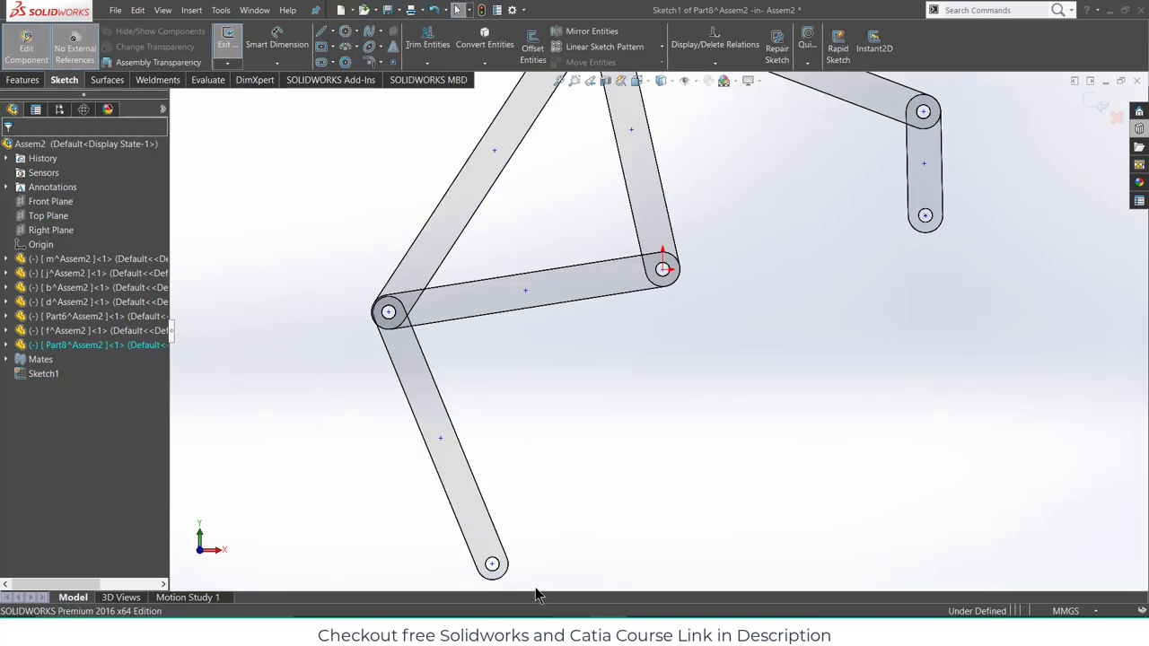
pyautogui.hotkey('alt', 'Tab')
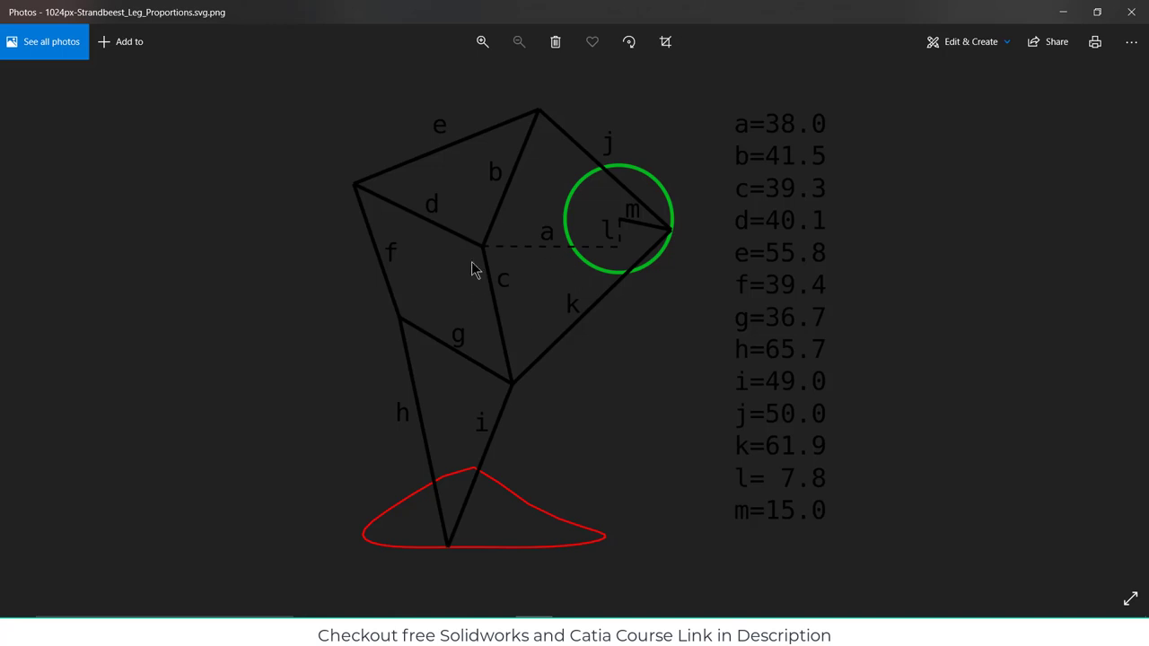
pyautogui.click(1066, 12)
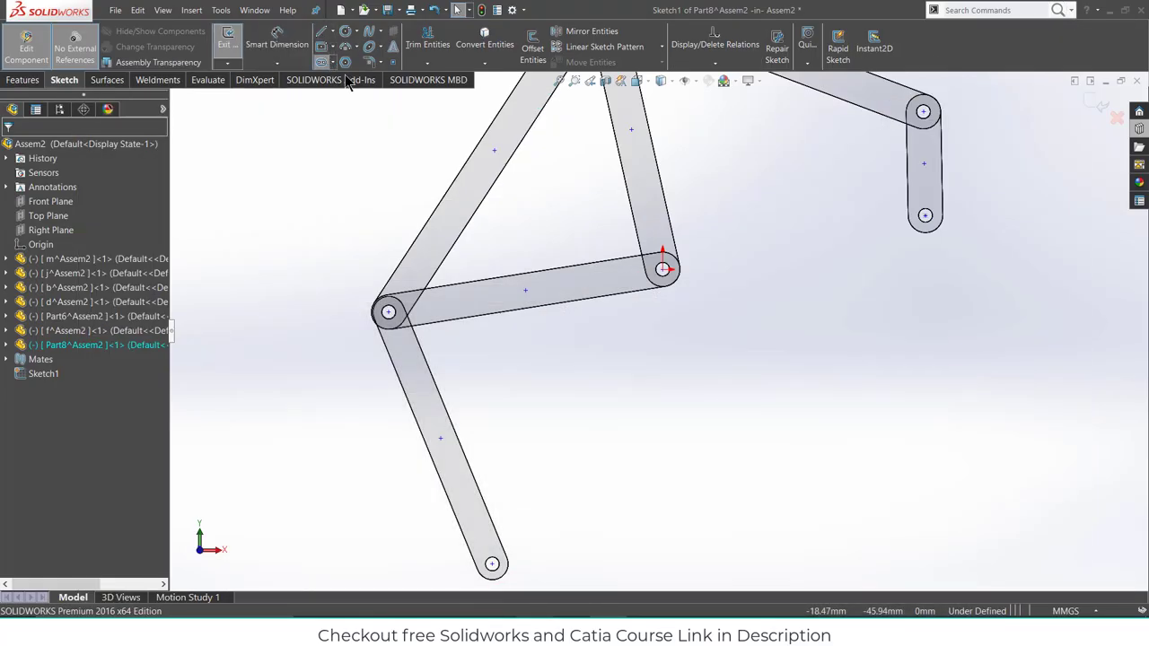
# - Sketch a horizontal straight slot starting at the sketch origin and set its centre-to-centre length to 39.3 mm
pyautogui.click(662, 269)
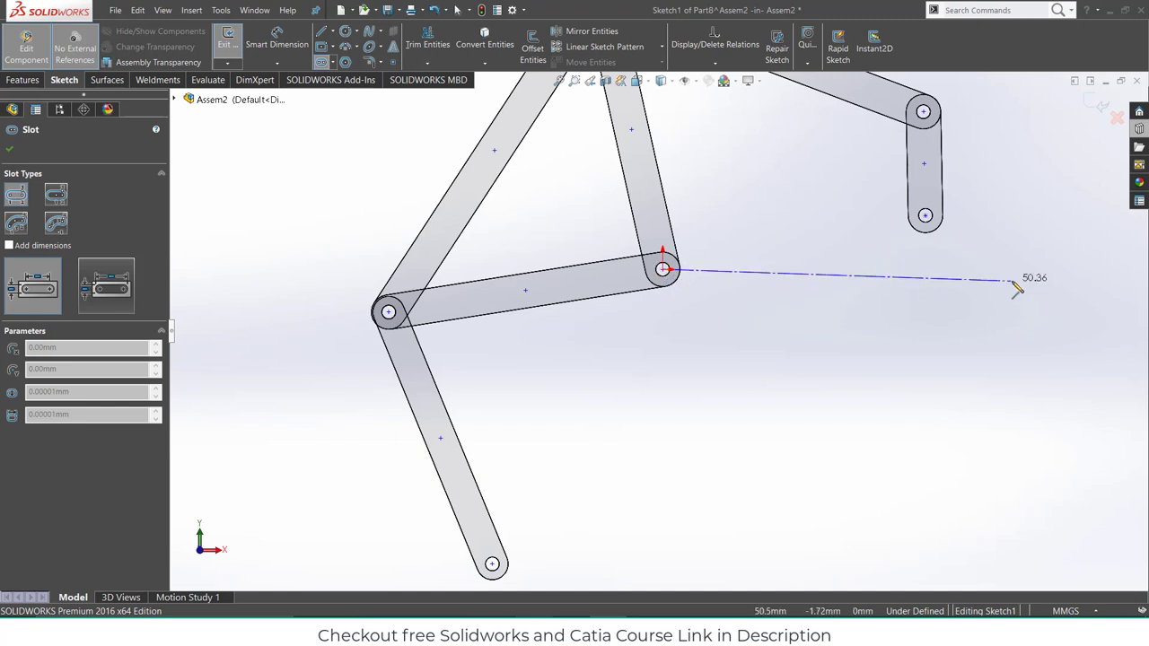
pyautogui.click(1067, 270)
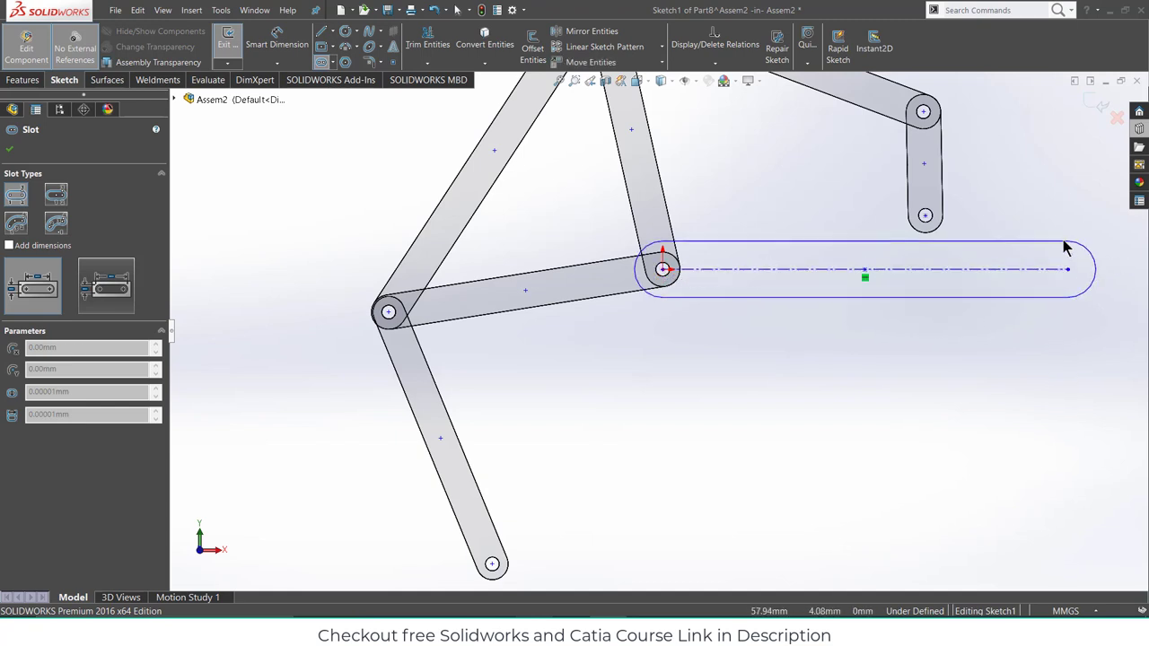
pyautogui.click(278, 38)
pyautogui.click(752, 269)
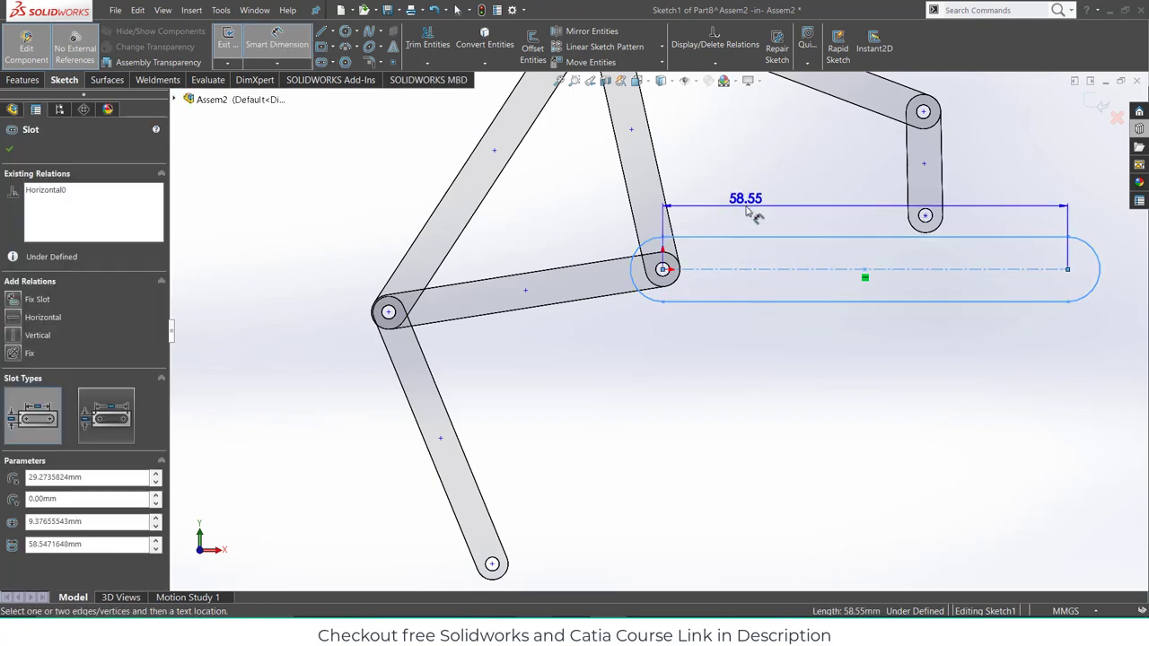
pyautogui.click(750, 211)
pyautogui.write('39.3')
pyautogui.press('Return')
pyautogui.scroll(3, 749, 213)
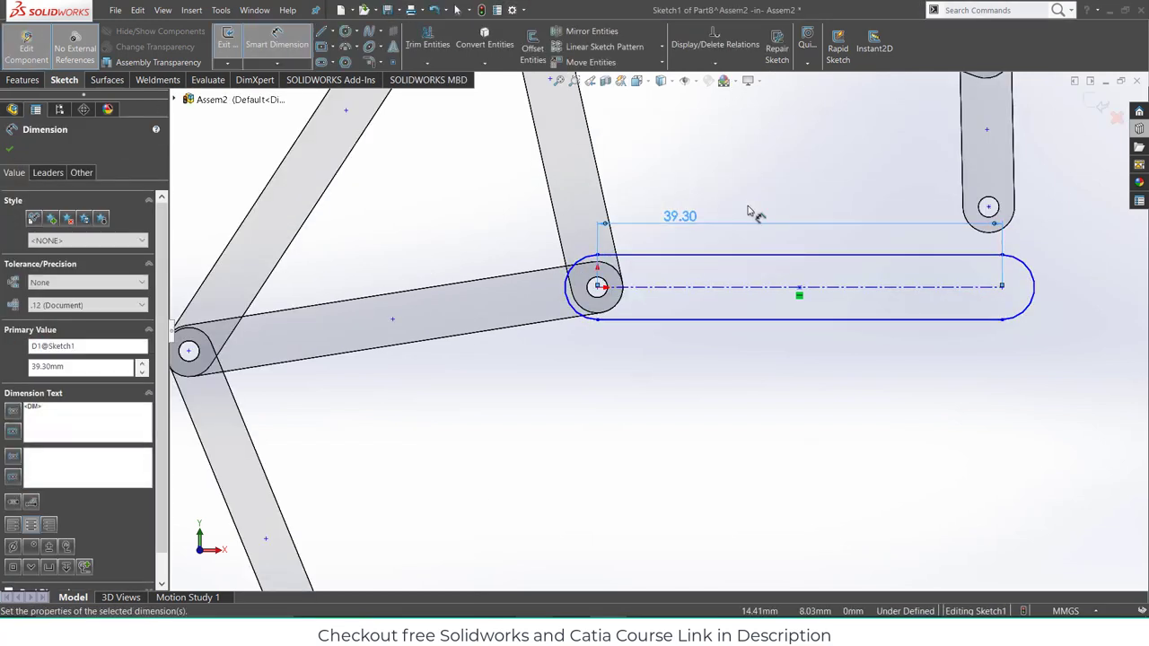
# - Set the slot's end radius to 2.5 mm
pyautogui.click(564, 269)
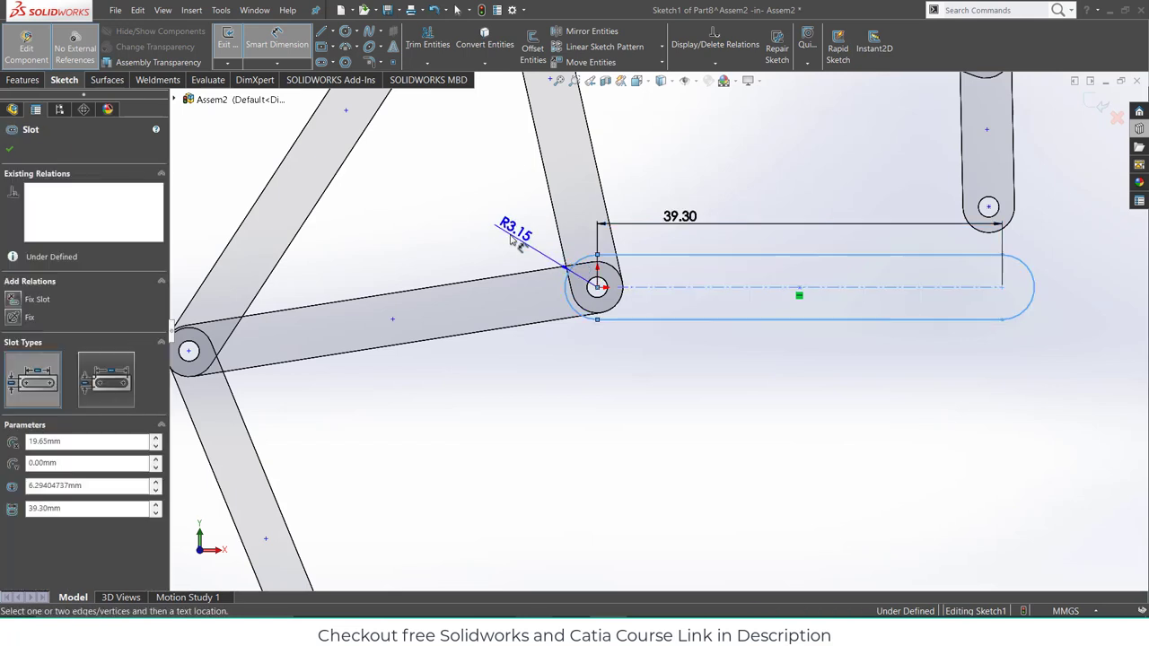
pyautogui.click(516, 244)
pyautogui.write('2.5')
pyautogui.press('Return')
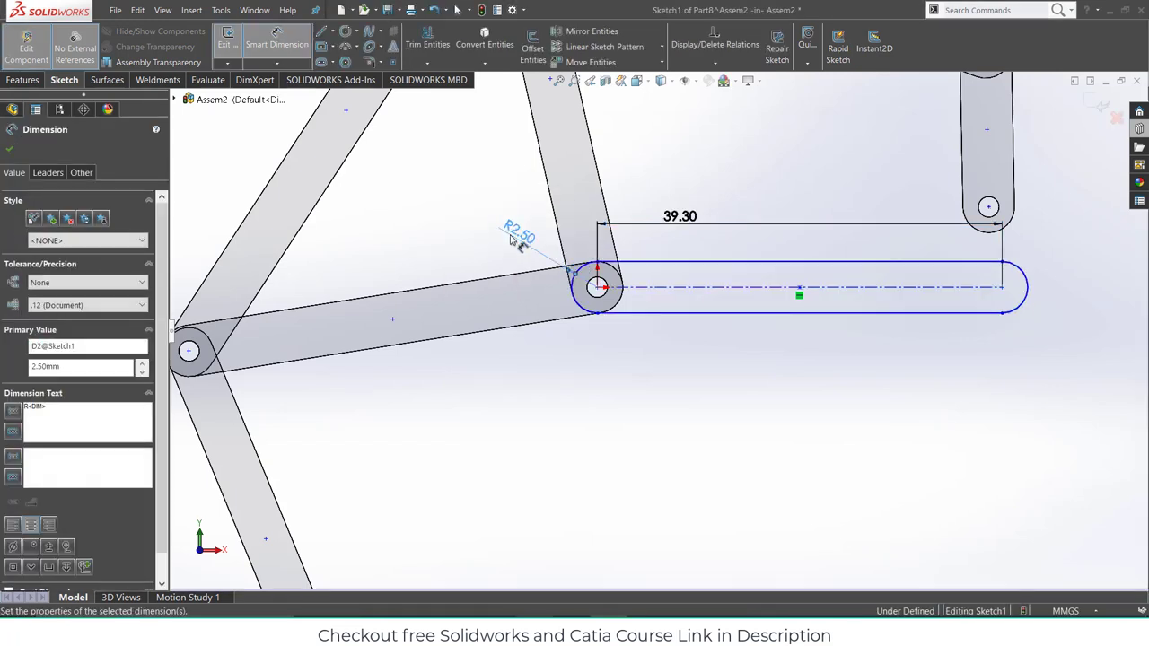
pyautogui.click(345, 30)
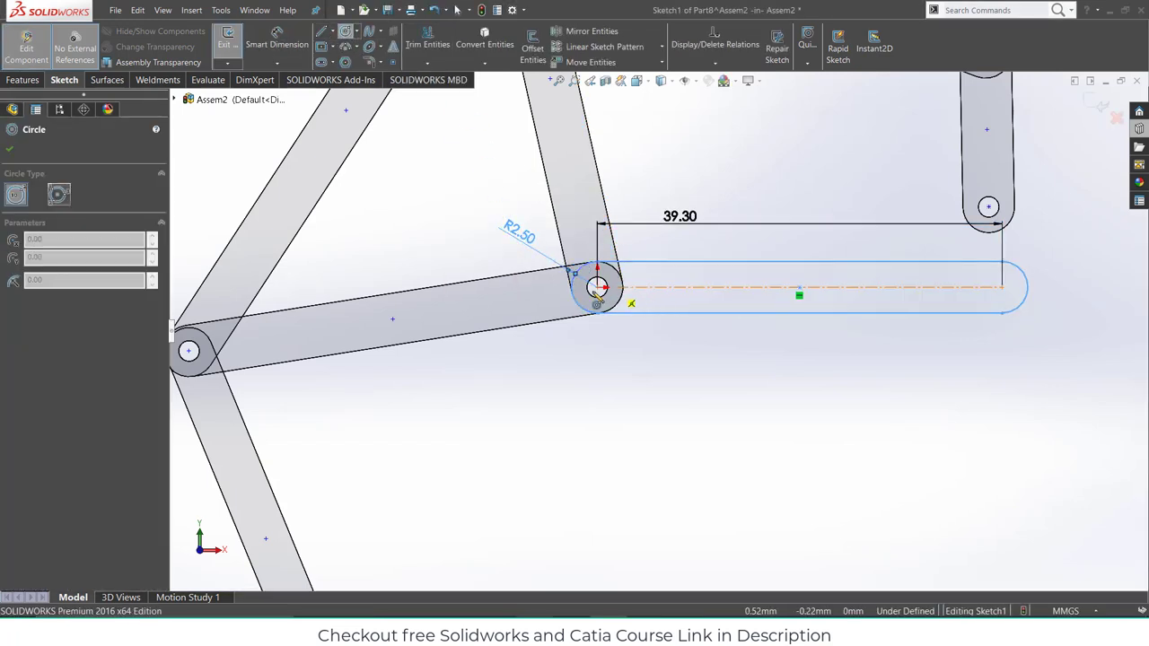
pyautogui.click(597, 287)
pyautogui.click(623, 293)
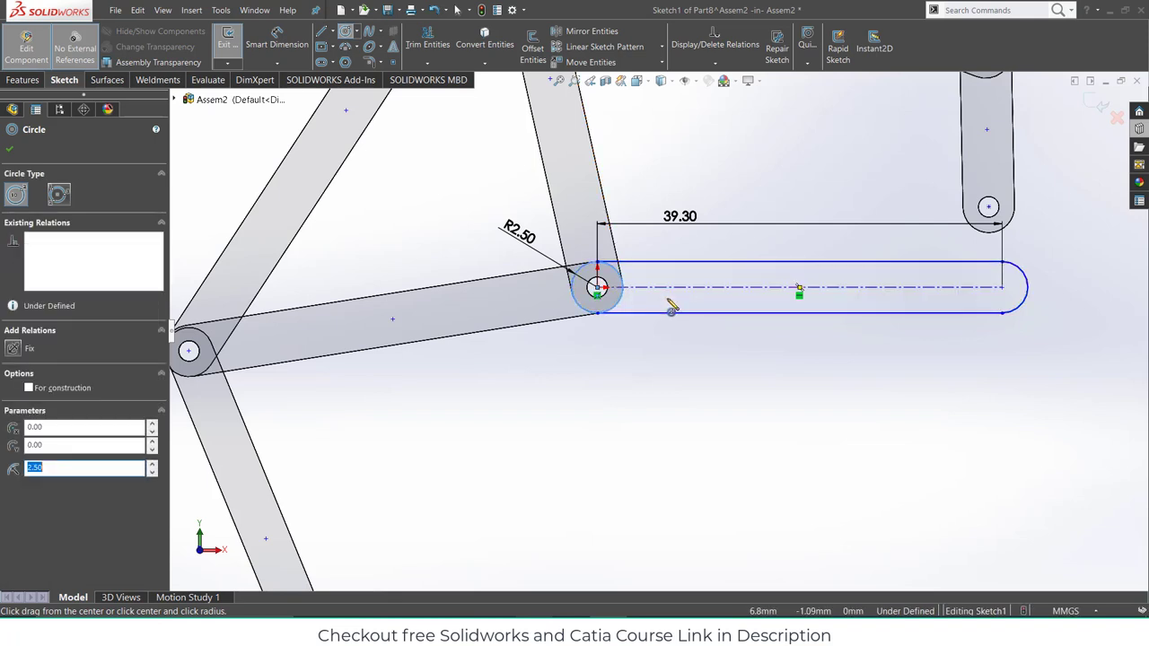
pyautogui.press('Escape')
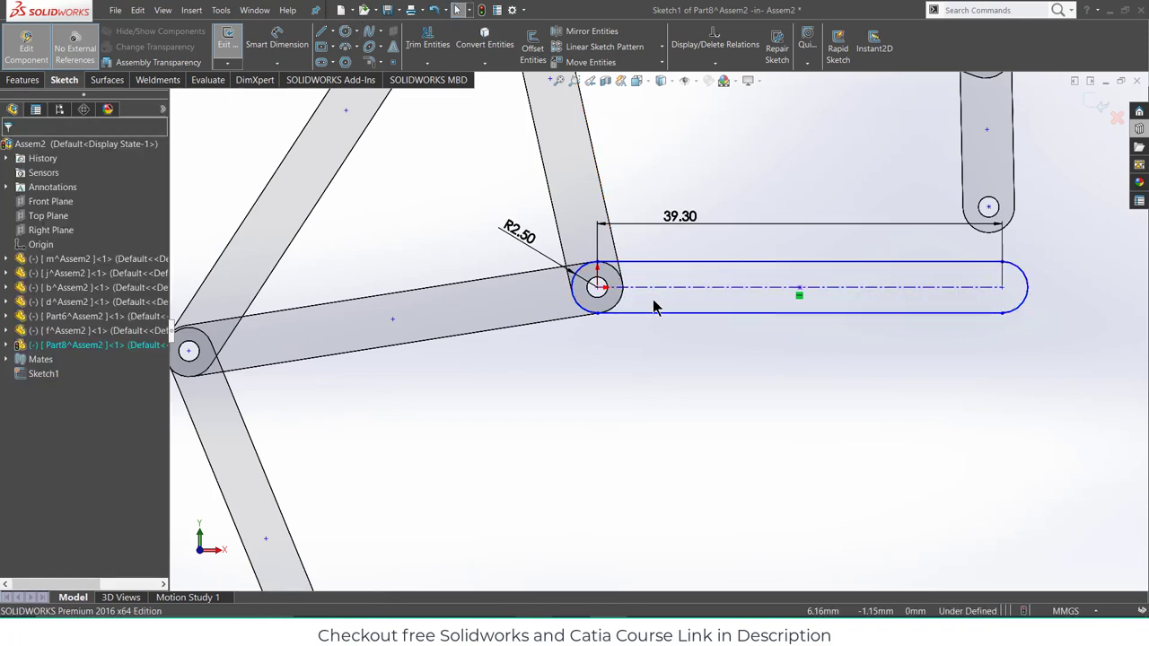
# - Draw a circle centred on each end of the slot, with radii of about 5.7 mm and 6.1 mm
pyautogui.click(346, 33)
pyautogui.moveTo(597, 287); pyautogui.dragTo(655, 287)
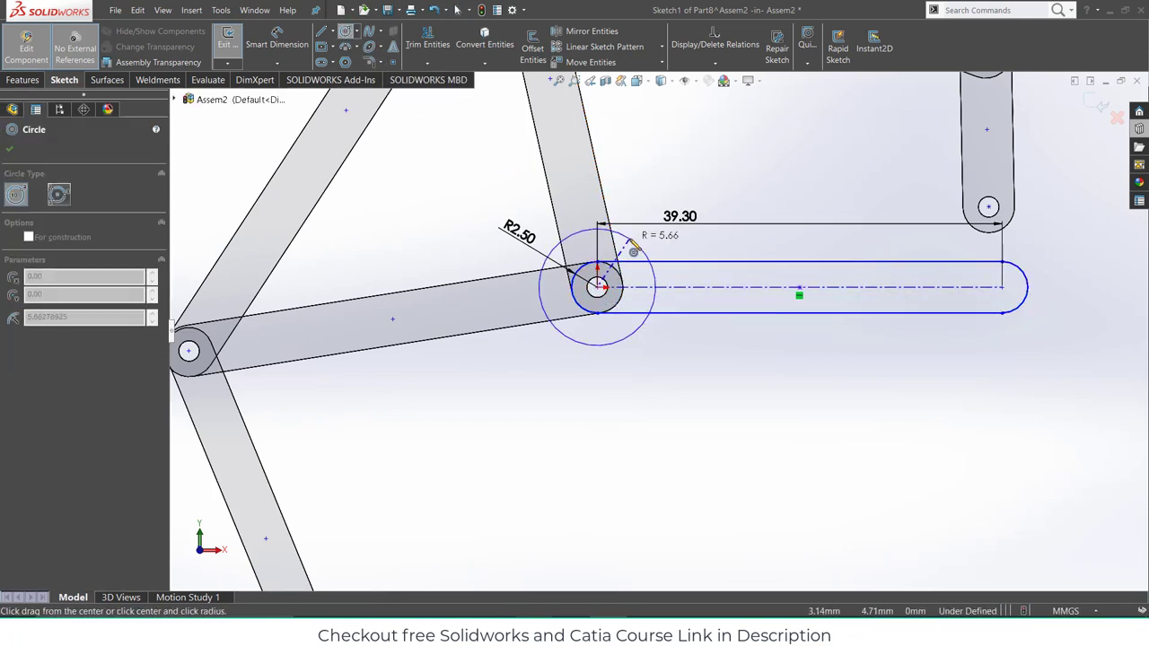
pyautogui.moveTo(1002, 288); pyautogui.dragTo(1050, 327)
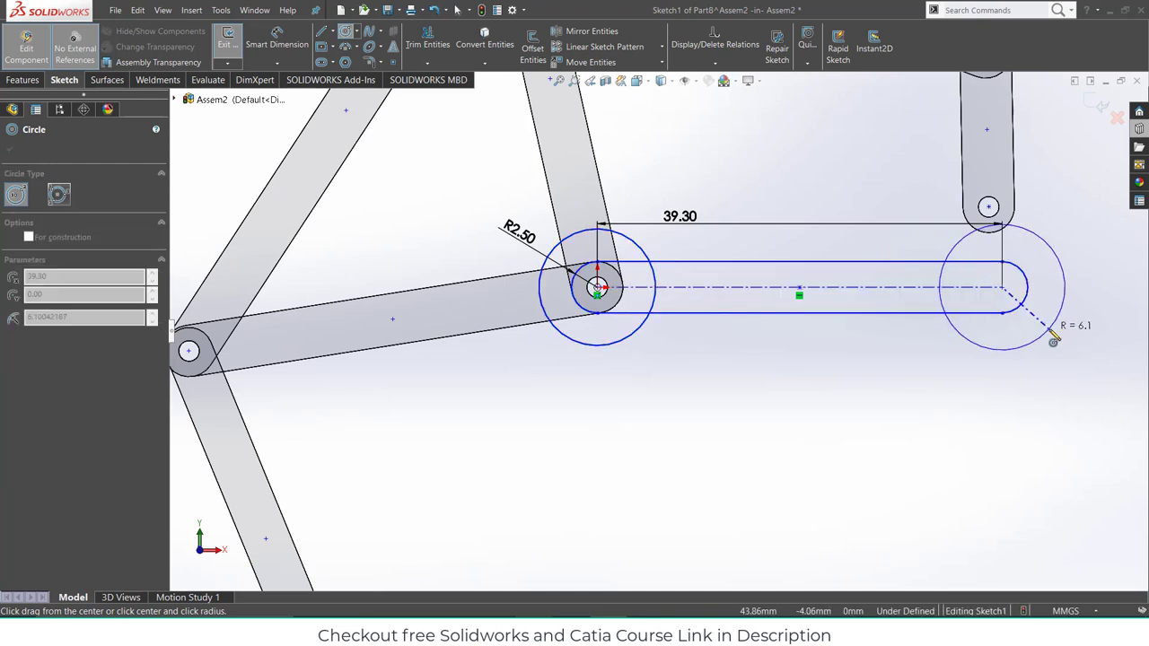
# - Set the diameters of both end circles of the slot to 2 mm
pyautogui.click(276, 40)
pyautogui.click(636, 242)
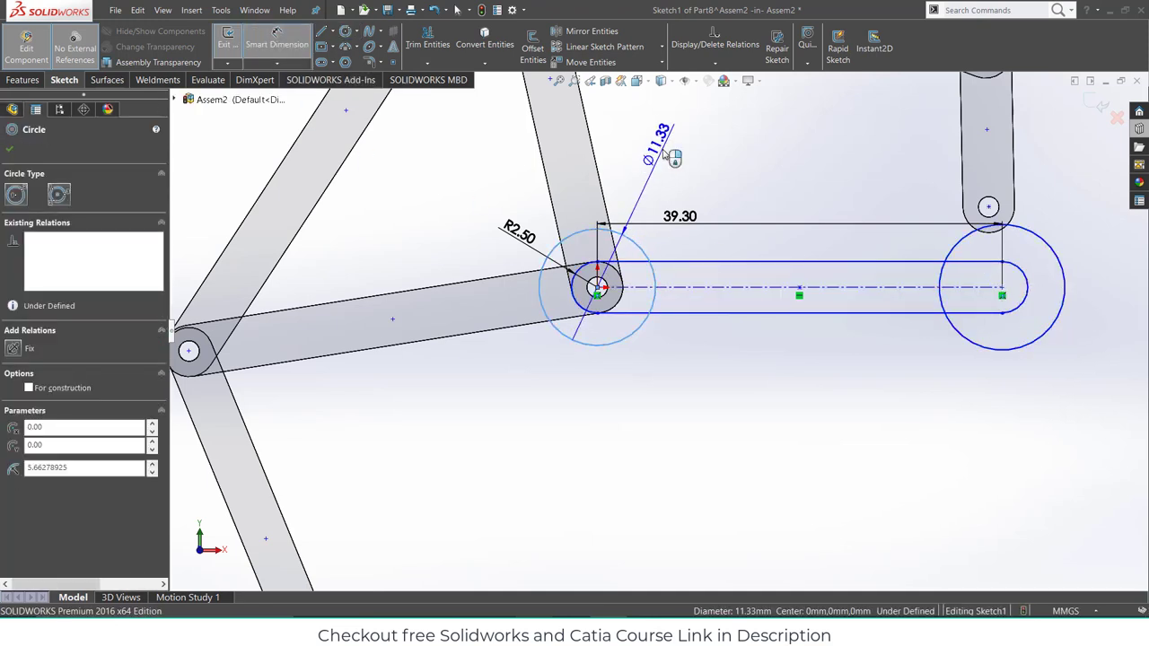
pyautogui.click(597, 144)
pyautogui.write('2')
pyautogui.press('Return')
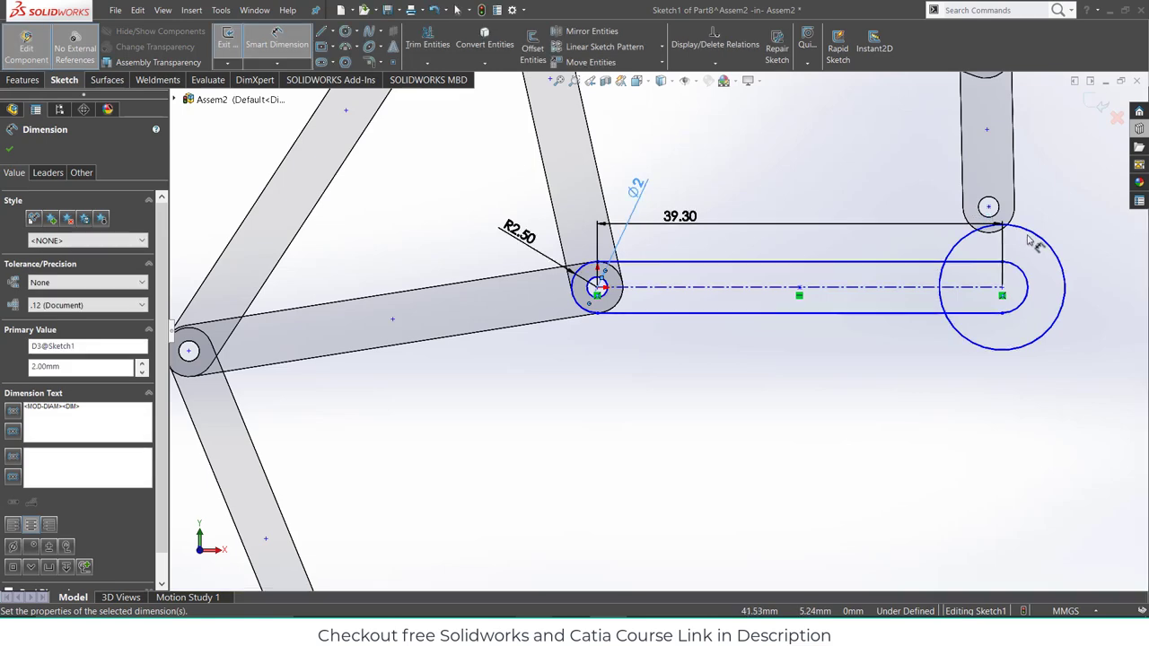
pyautogui.click(987, 226)
pyautogui.click(1046, 206)
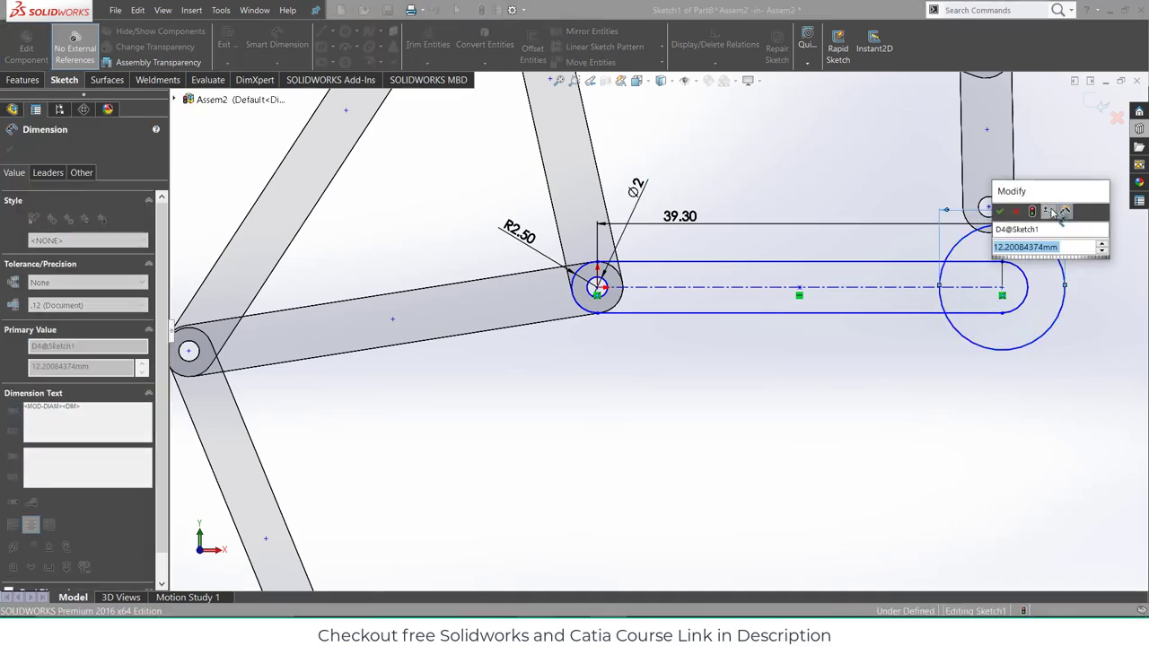
pyautogui.write('2')
pyautogui.press('Return')
# - Extrude the slot profile with its holes 2 mm as a blind boss and return to editing the assembly
pyautogui.click(12, 80)
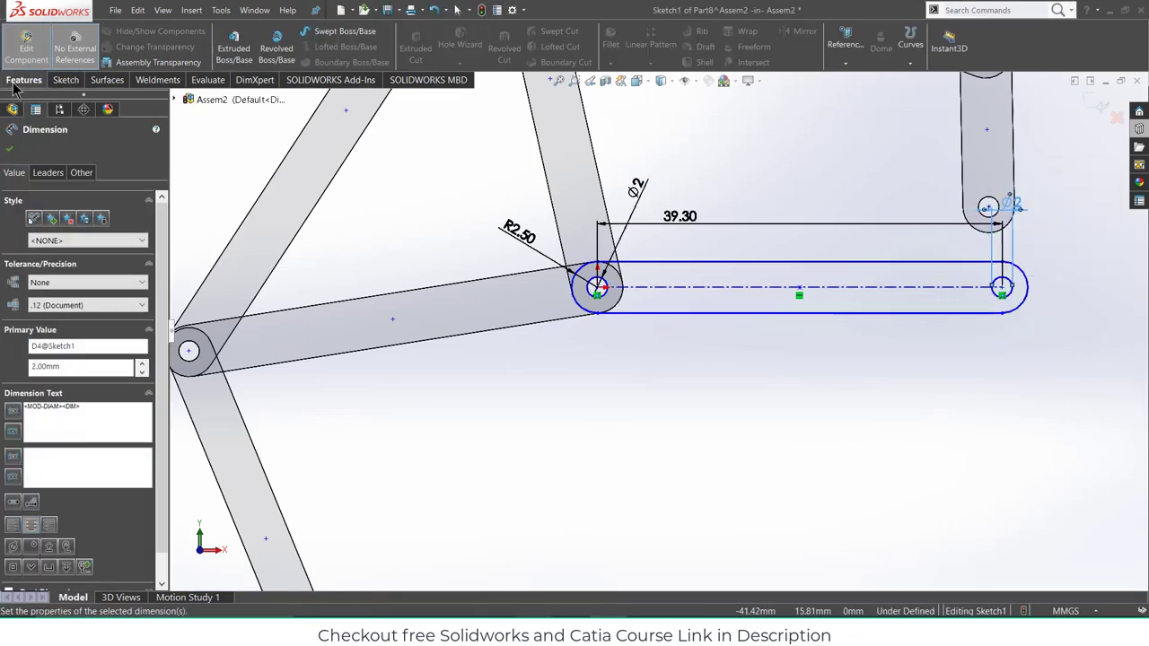
pyautogui.click(232, 45)
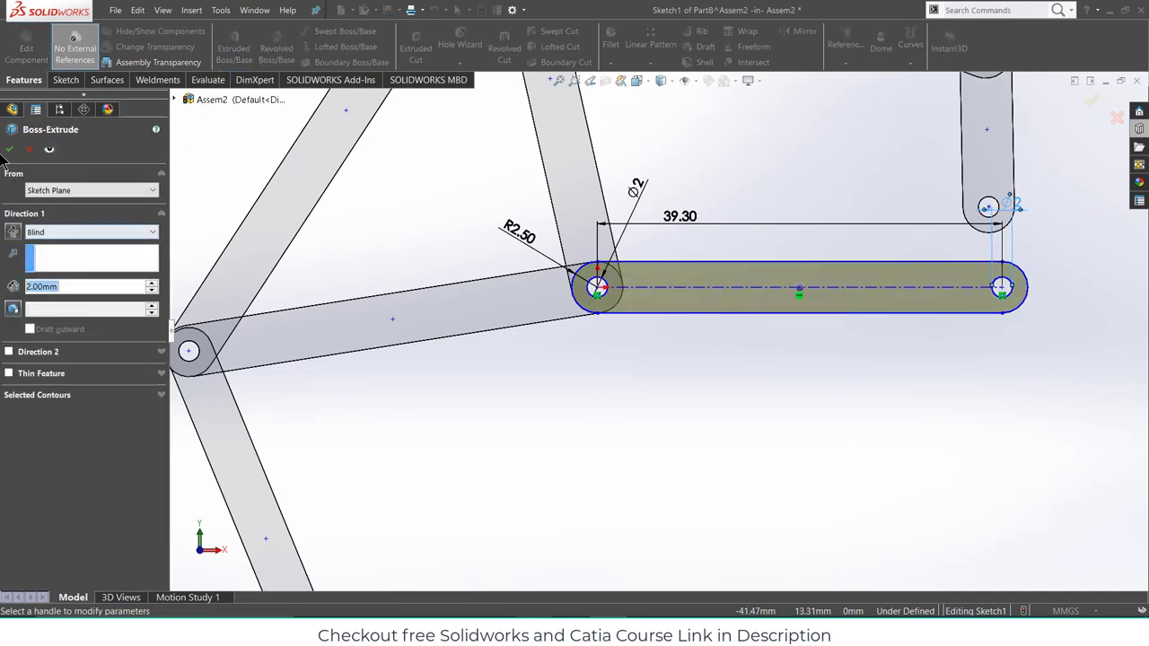
pyautogui.click(9, 149)
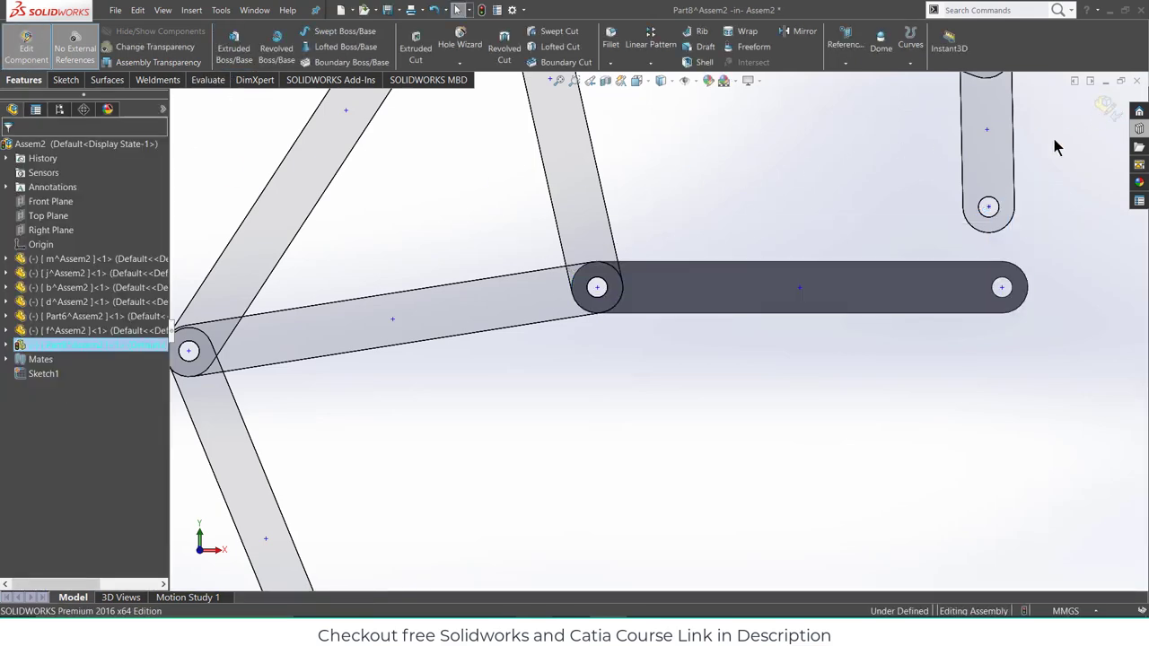
pyautogui.click(1106, 106)
# - Move the new link clear of the linkage and mate its end hole concentric with the free end hole of link d
pyautogui.moveTo(697, 293); pyautogui.dragTo(674, 375)
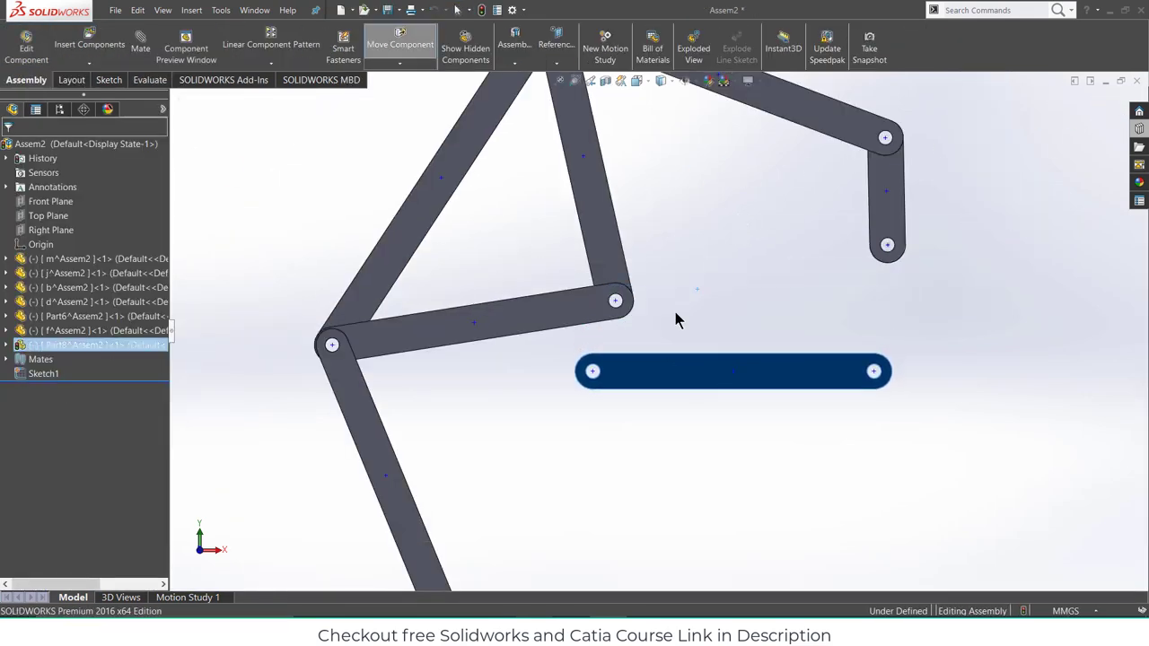
pyautogui.moveTo(674, 311); pyautogui.dragTo(652, 357, button='middle')
pyautogui.click(498, 229)
pyautogui.click(140, 45)
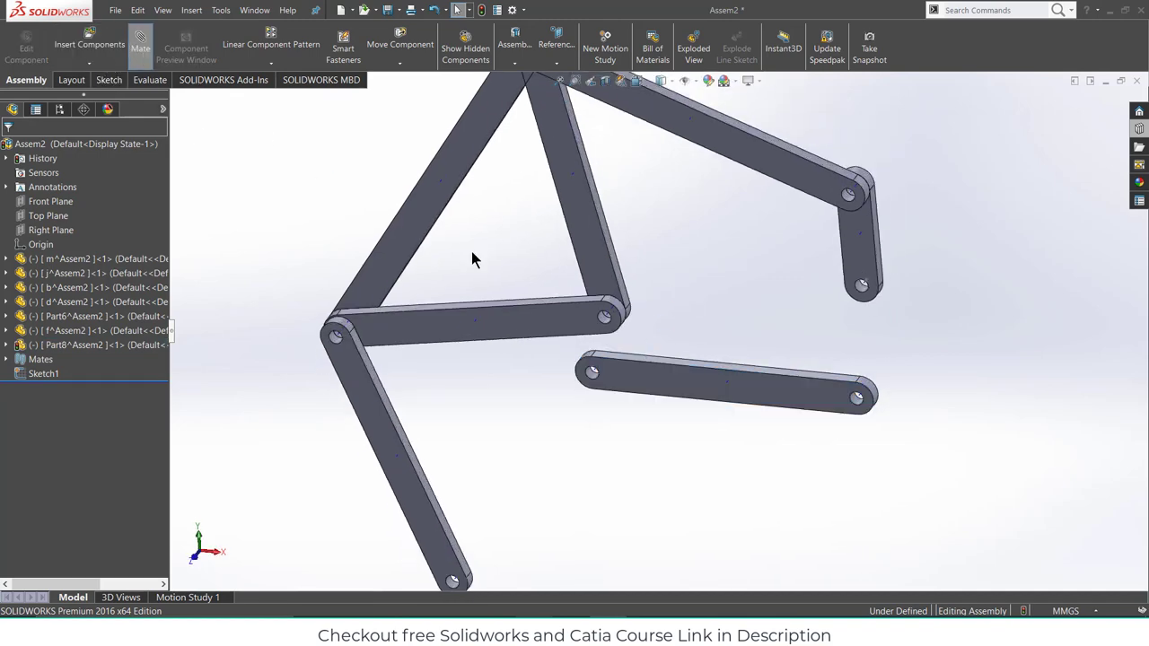
pyautogui.scroll(-5, 635, 395)
pyautogui.click(651, 427)
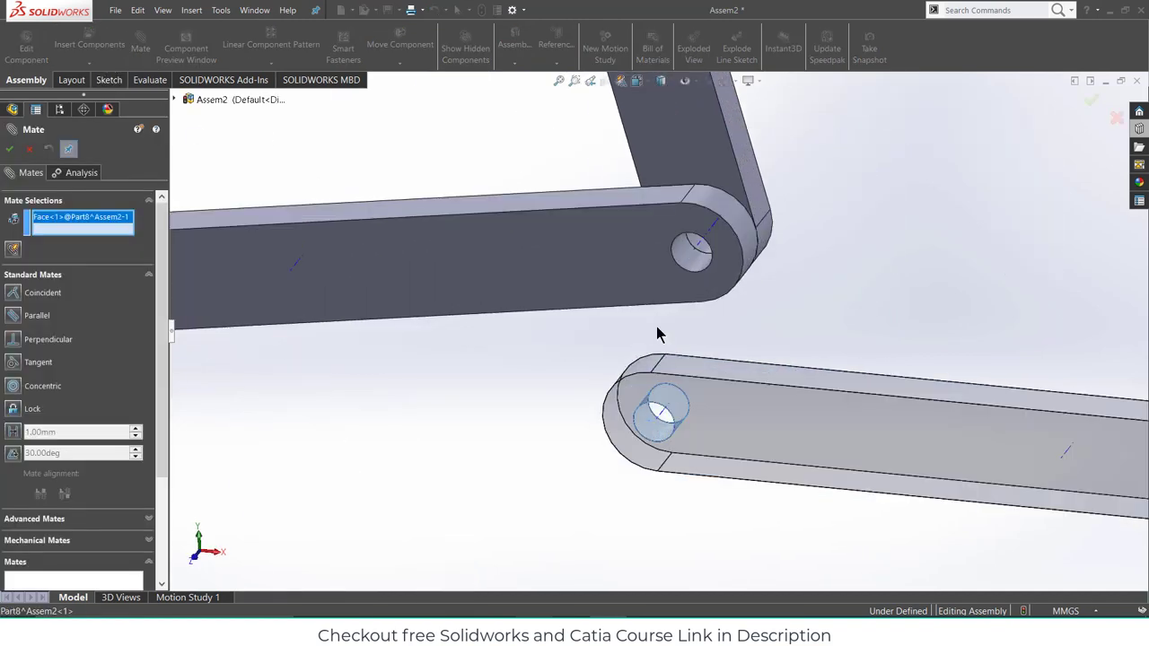
pyautogui.click(683, 266)
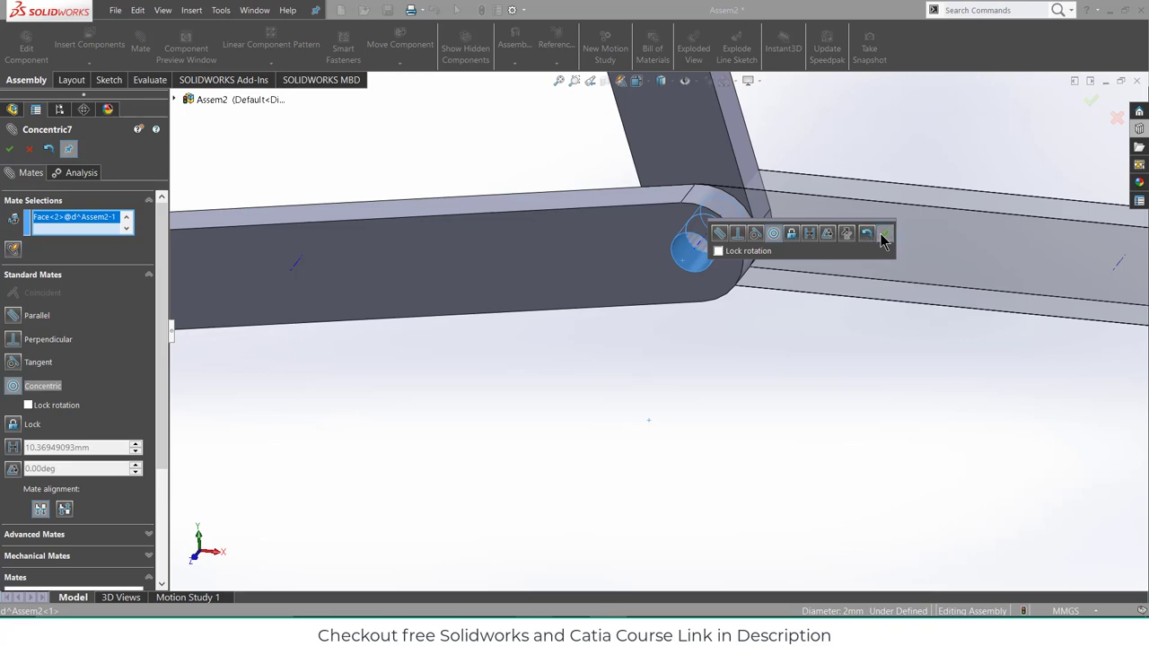
pyautogui.click(884, 235)
# - Add a coincident mate between the facing flat faces of link d and the new link, and finish mating
pyautogui.moveTo(836, 200); pyautogui.dragTo(794, 263, button='middle')
pyautogui.click(660, 243)
pyautogui.moveTo(661, 243); pyautogui.dragTo(578, 307, button='middle')
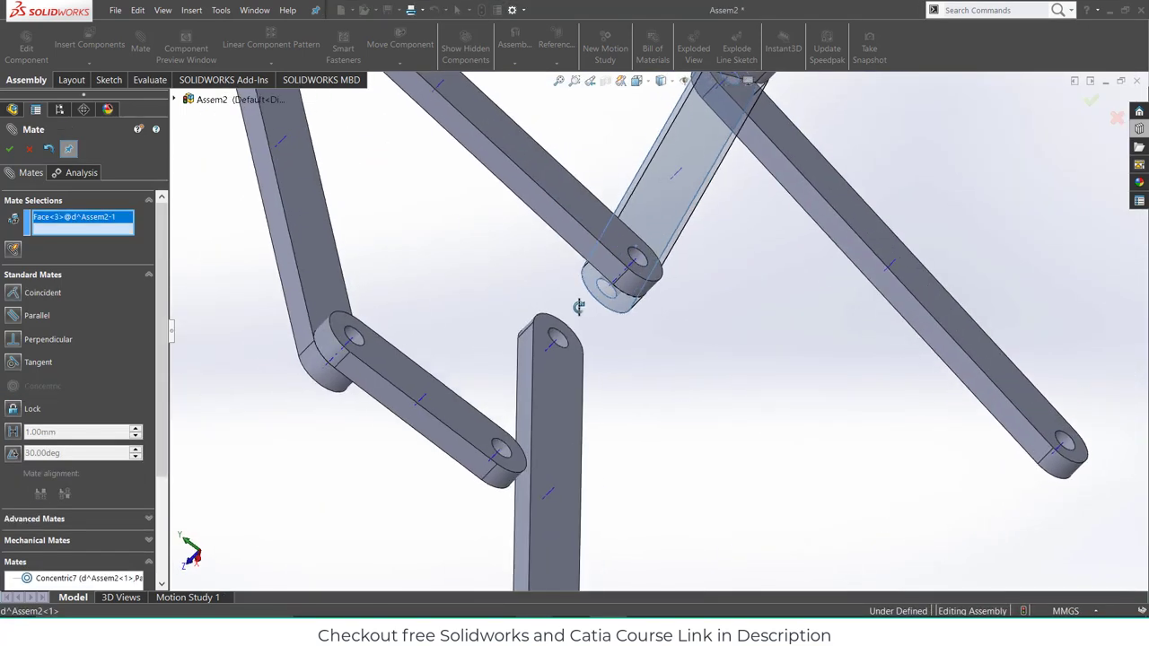
pyautogui.click(557, 401)
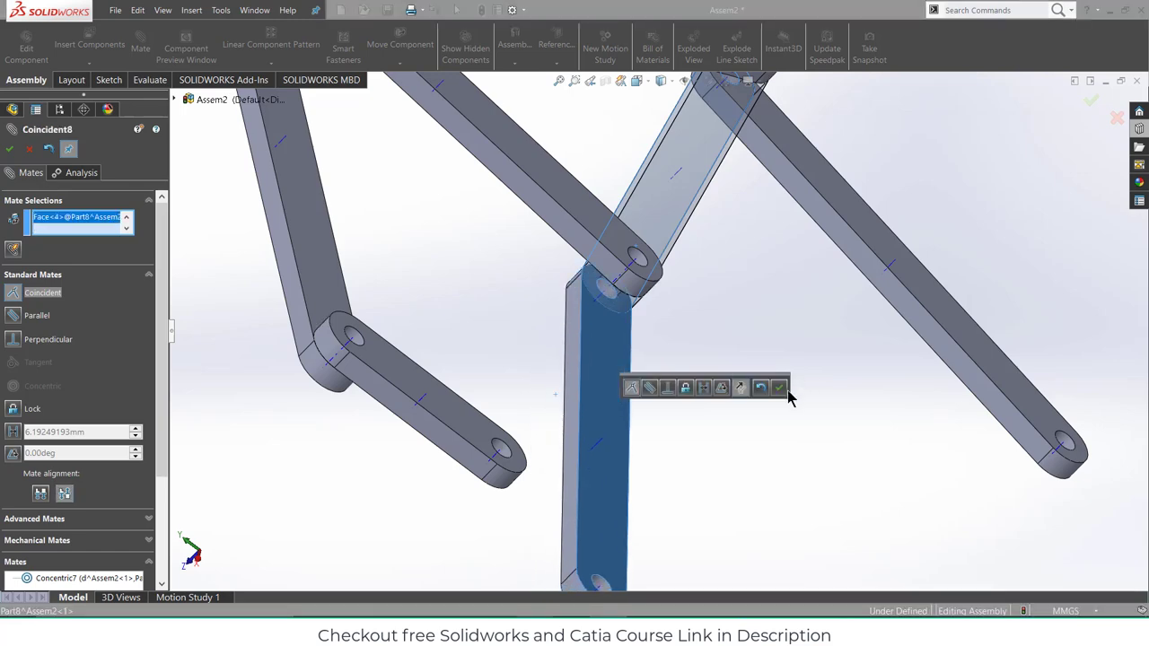
pyautogui.click(781, 389)
pyautogui.hotkey('ctrl', '1')
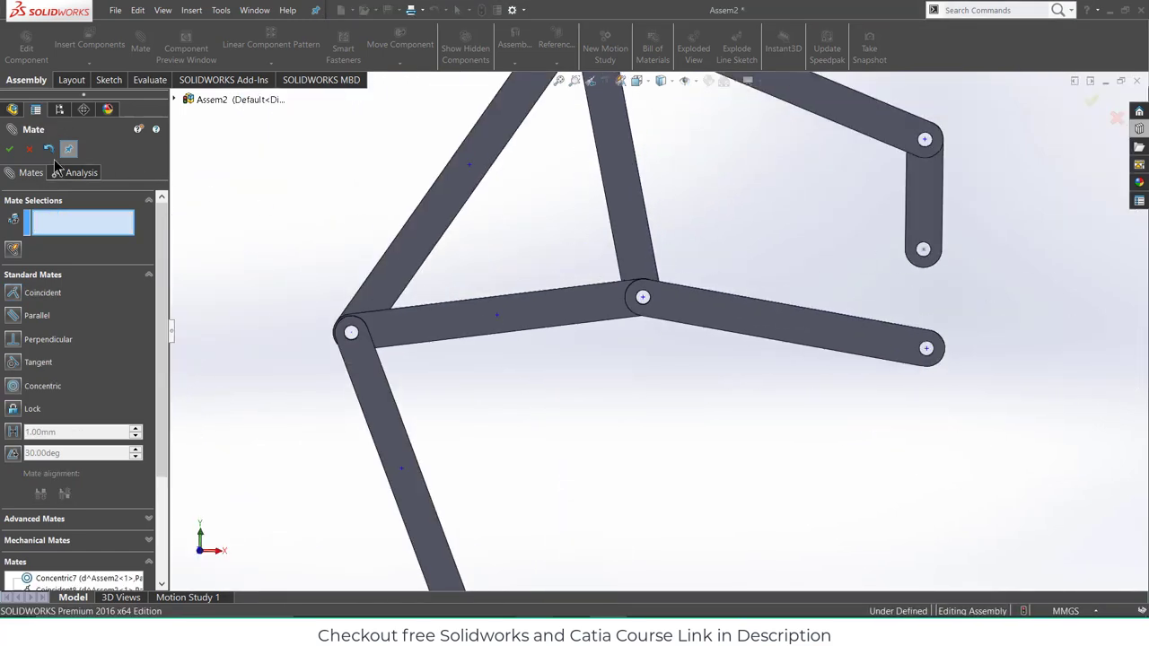
pyautogui.click(27, 150)
# - Swing the new link downward about its joint with link d
pyautogui.moveTo(852, 346); pyautogui.dragTo(696, 502)
pyautogui.scroll(5, 698, 494)
pyautogui.scroll(-3, 631, 480)
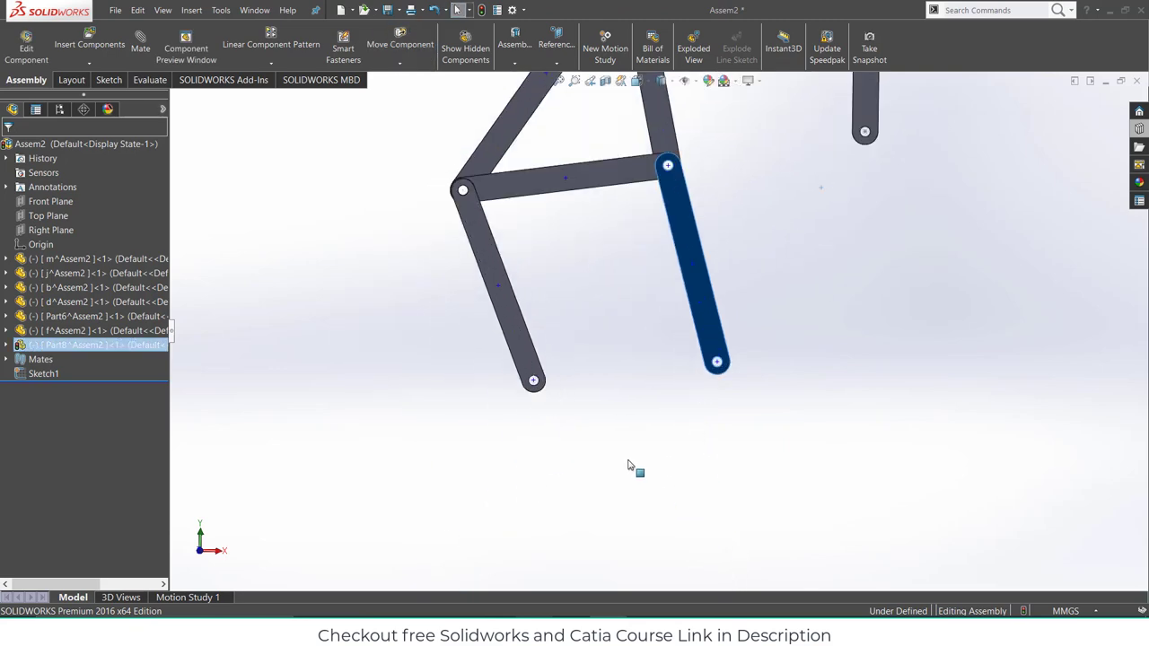
# - Check the Strandbeest leg proportions image in Photos, return to SOLIDWORKS and insert a new part on the Front Plane
pyautogui.click(534, 628)
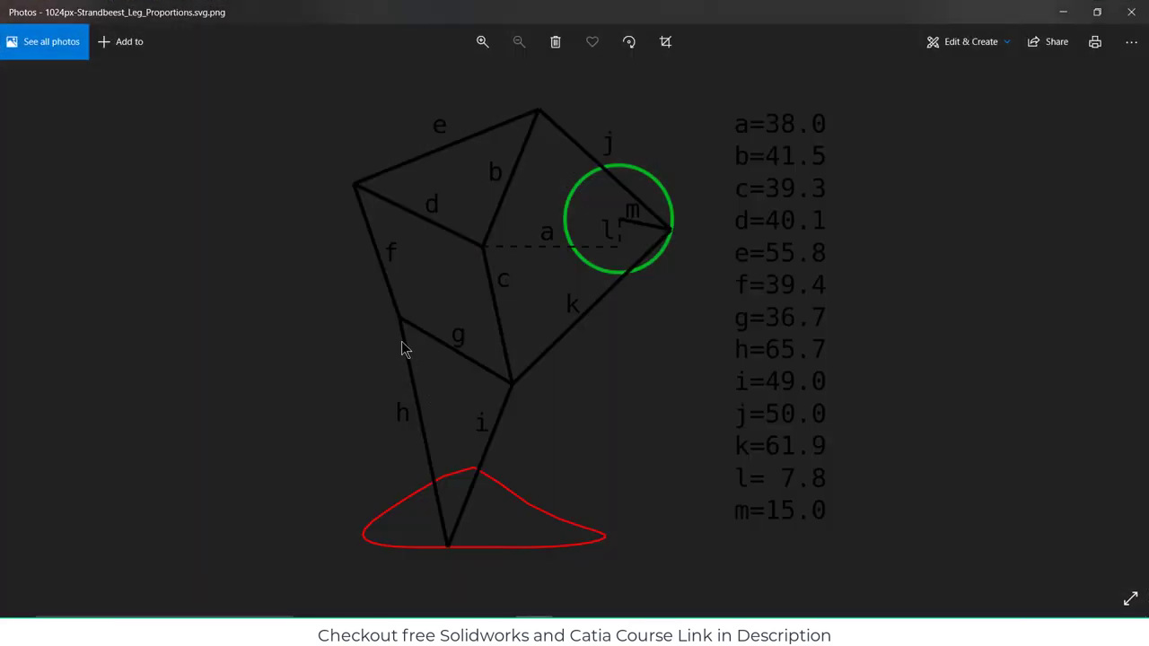
pyautogui.click(1063, 12)
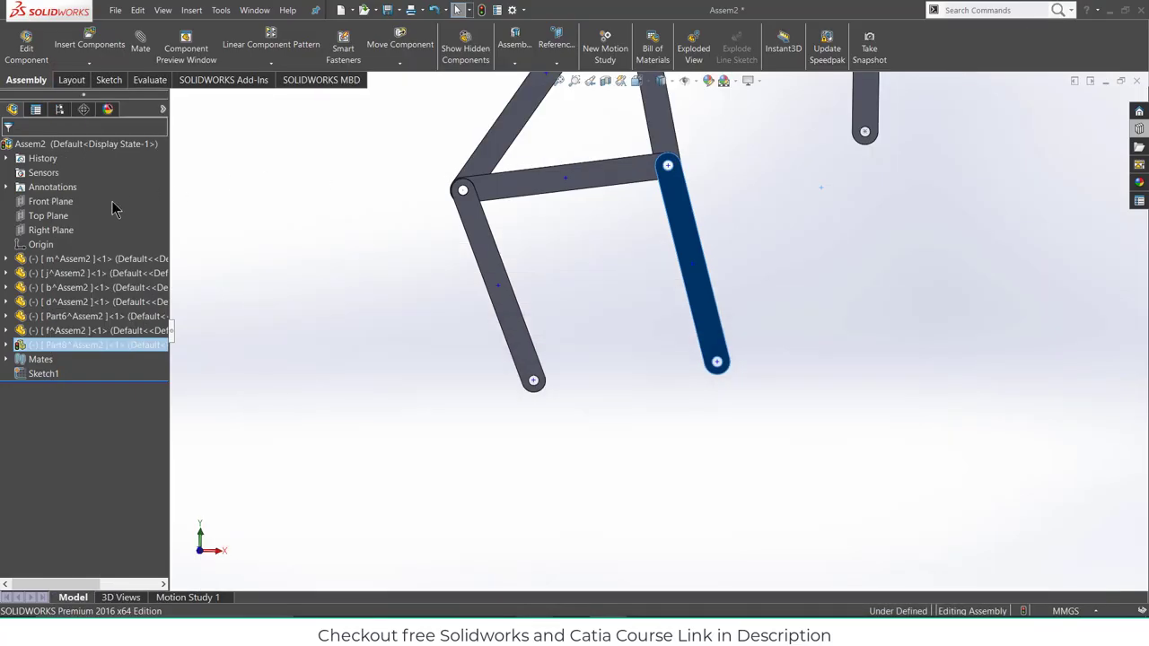
pyautogui.click(91, 65)
pyautogui.click(100, 94)
pyautogui.click(52, 203)
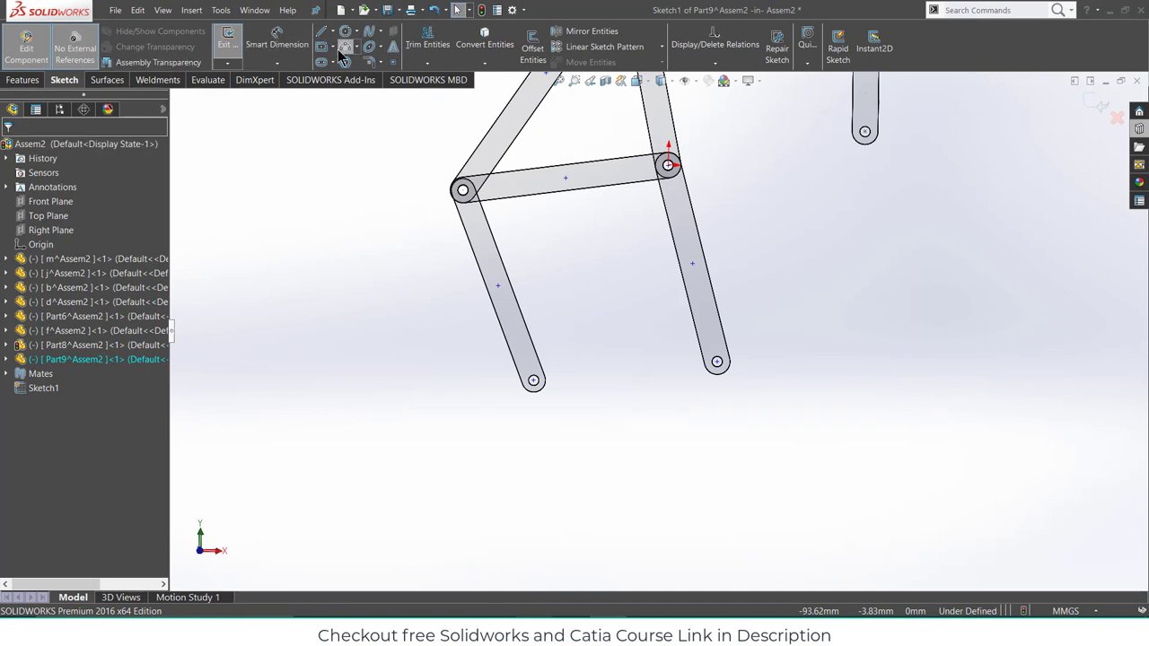
# - Sketch a nearly horizontal straight slot about 56 mm long between centres, starting at the new part's origin
pyautogui.click(321, 63)
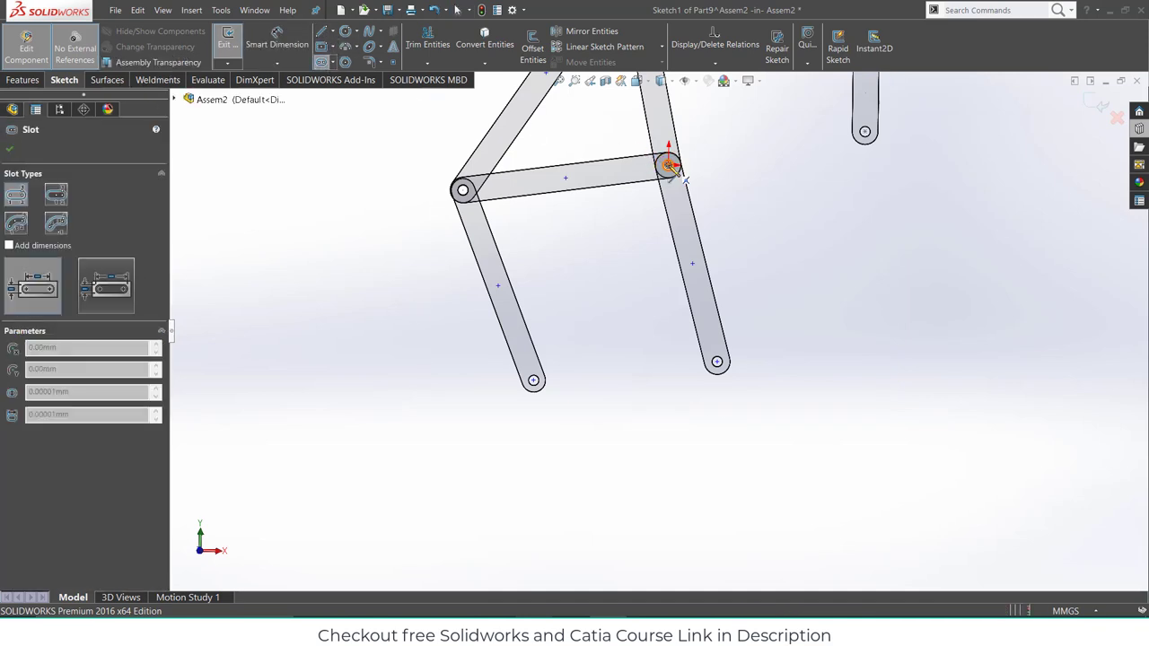
pyautogui.click(958, 163)
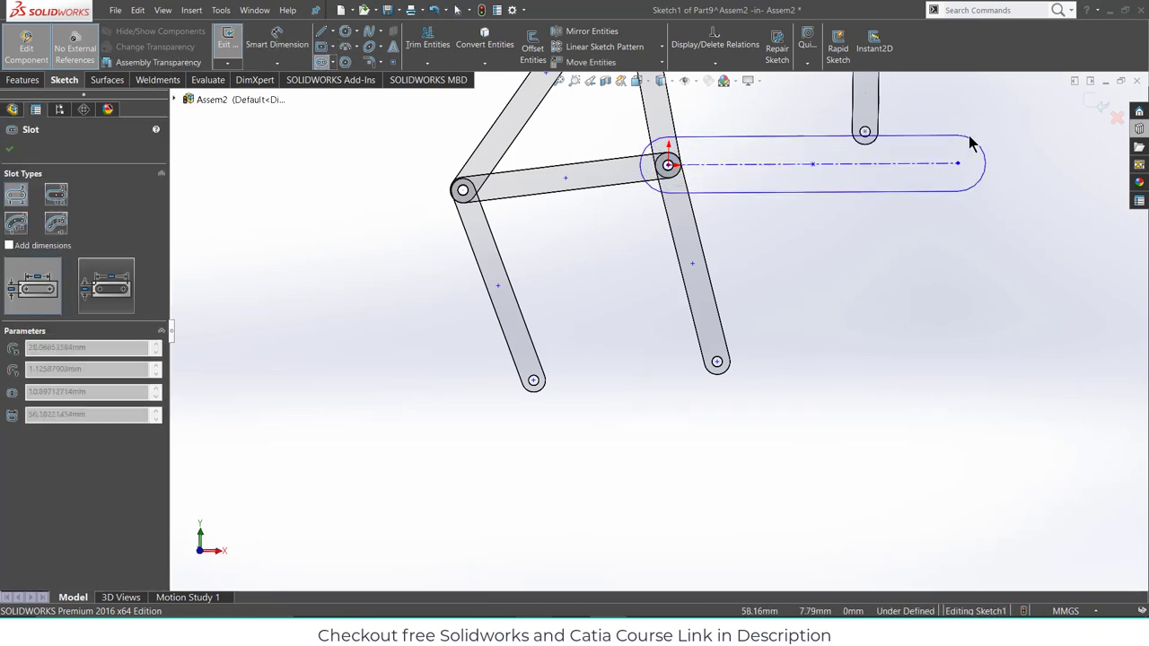
pyautogui.click(969, 137)
# - Look up the length of link g in the proportions image and set the slot's centre-to-centre length to 36.7 mm
pyautogui.click(293, 45)
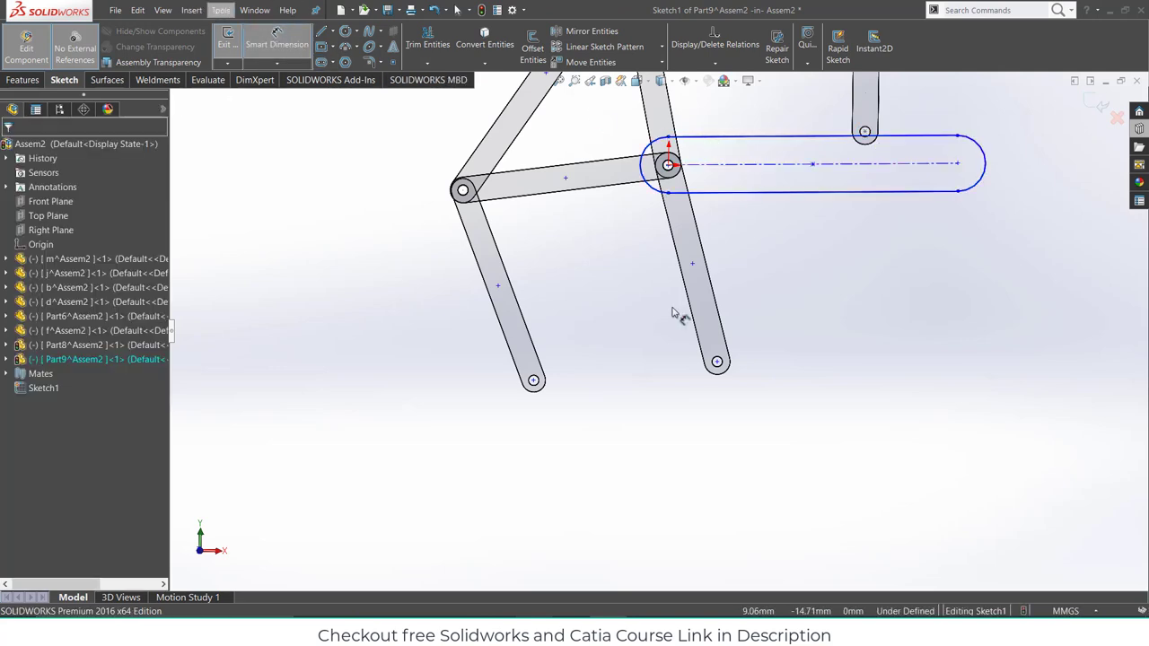
pyautogui.hotkey('alt', 'Tab')
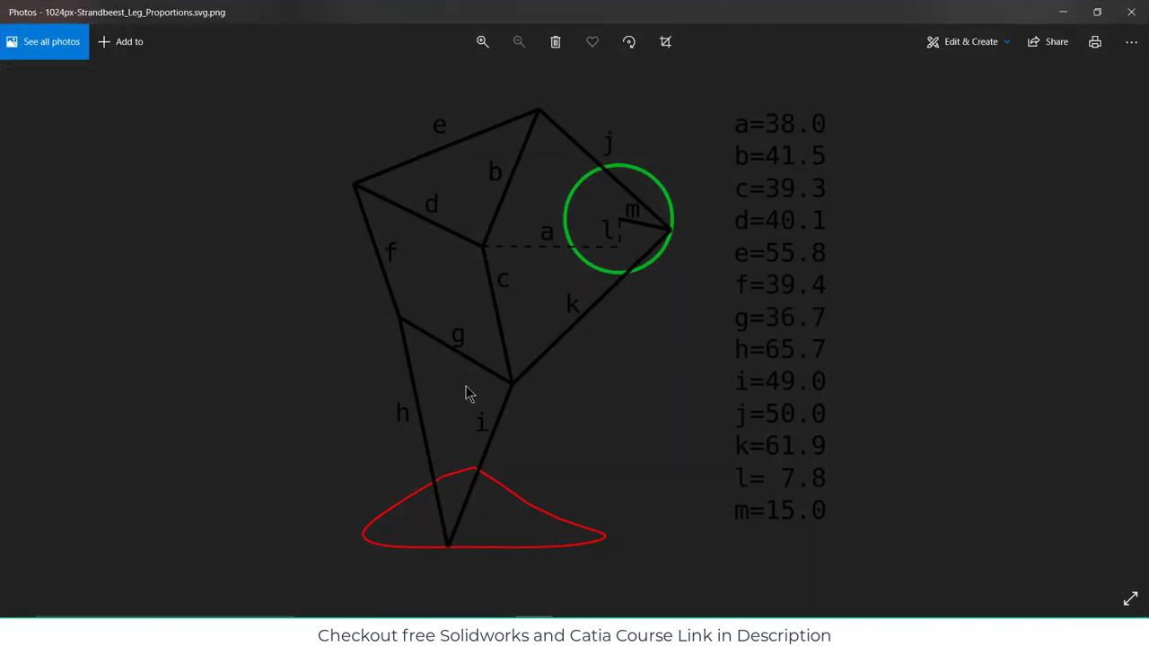
pyautogui.hotkey('alt', 'Tab')
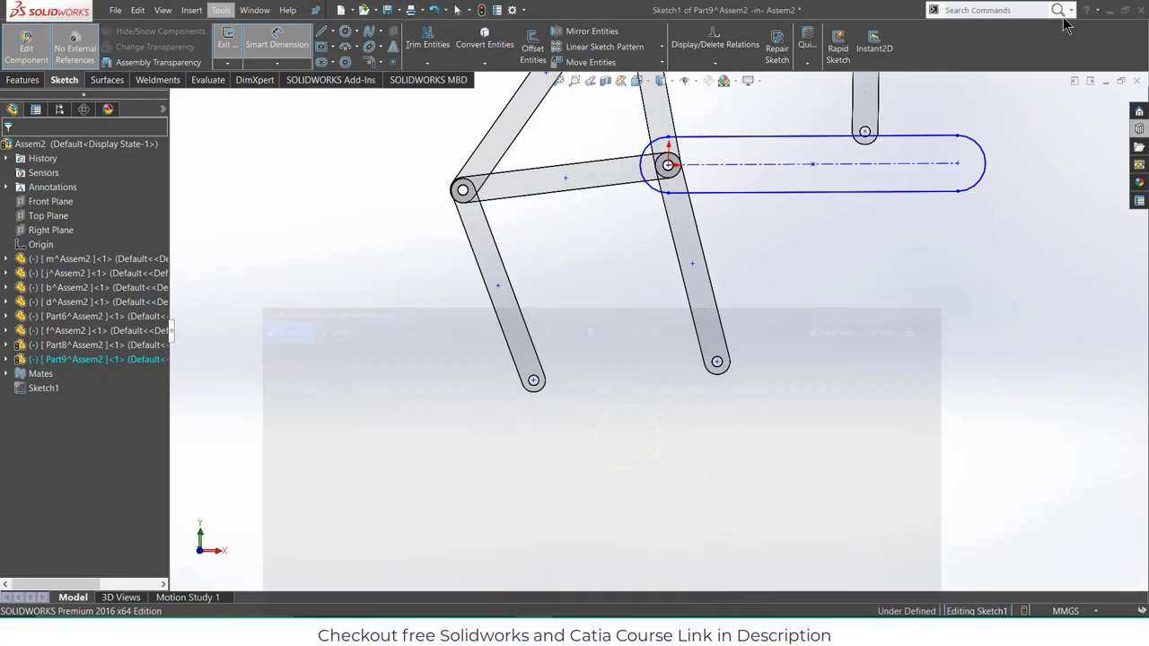
pyautogui.click(802, 166)
pyautogui.click(803, 254)
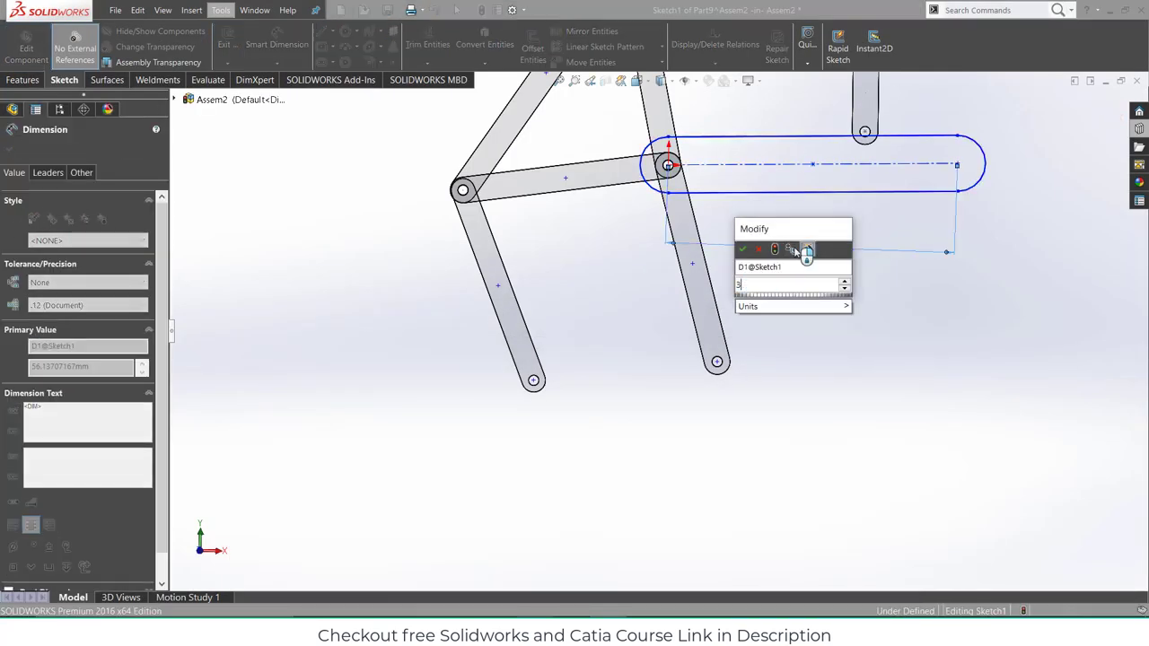
pyautogui.write('36.7')
pyautogui.press('Return')
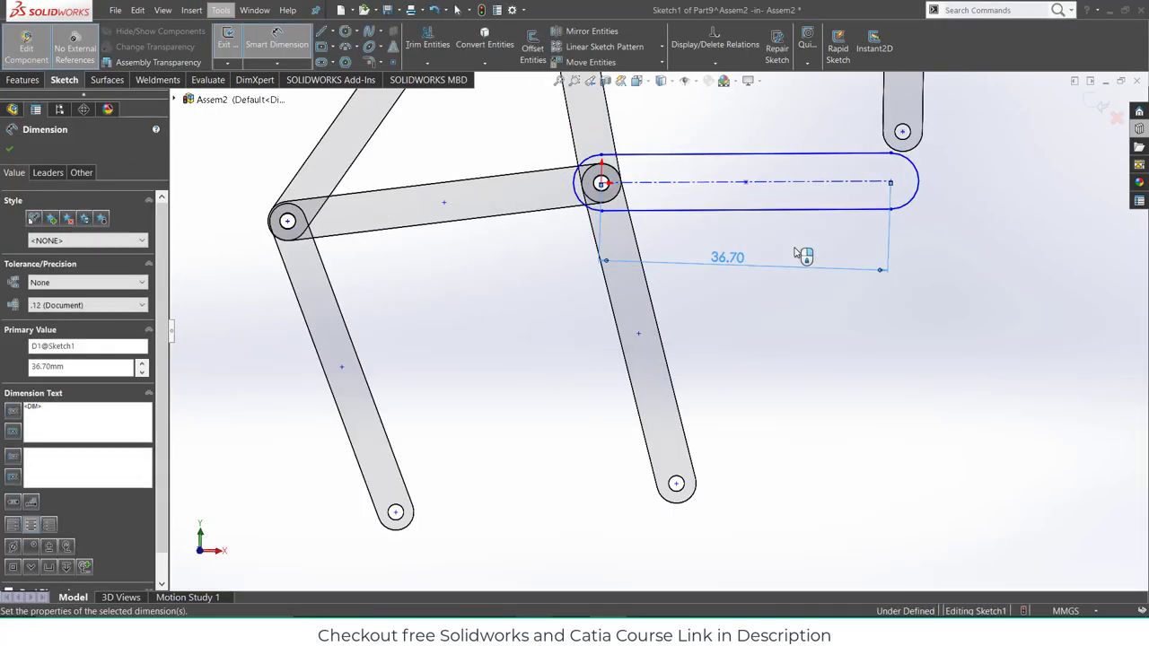
# - Add a horizontal relation to the slot of link g
pyautogui.press('Escape')
pyautogui.click(807, 186)
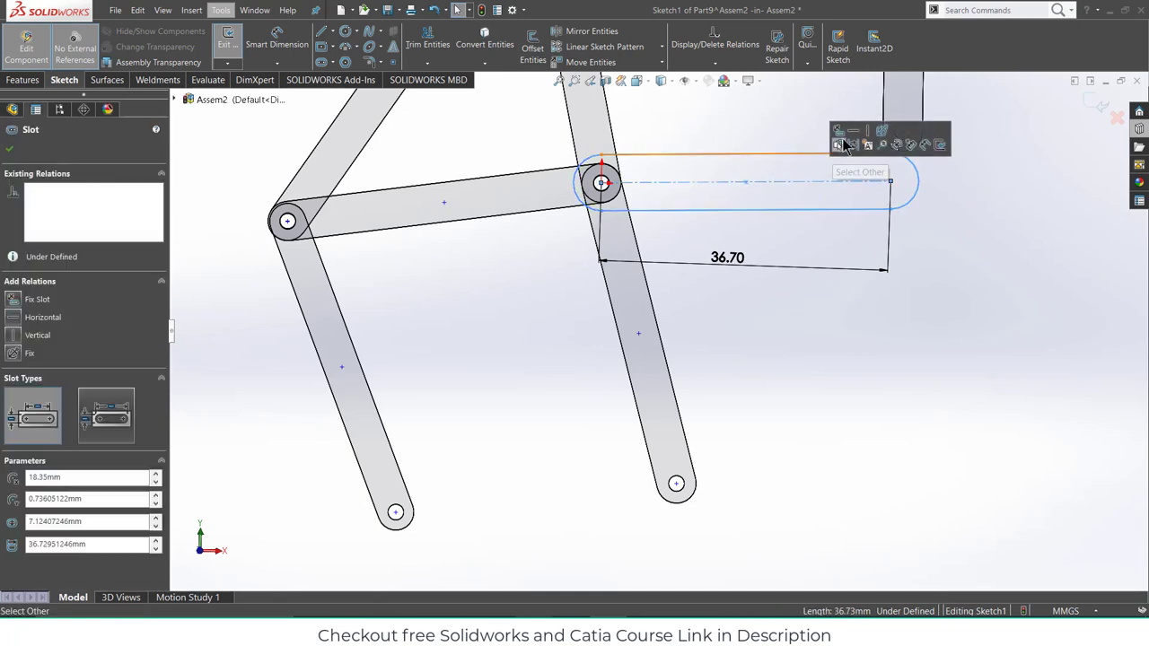
pyautogui.click(848, 139)
pyautogui.press('Escape')
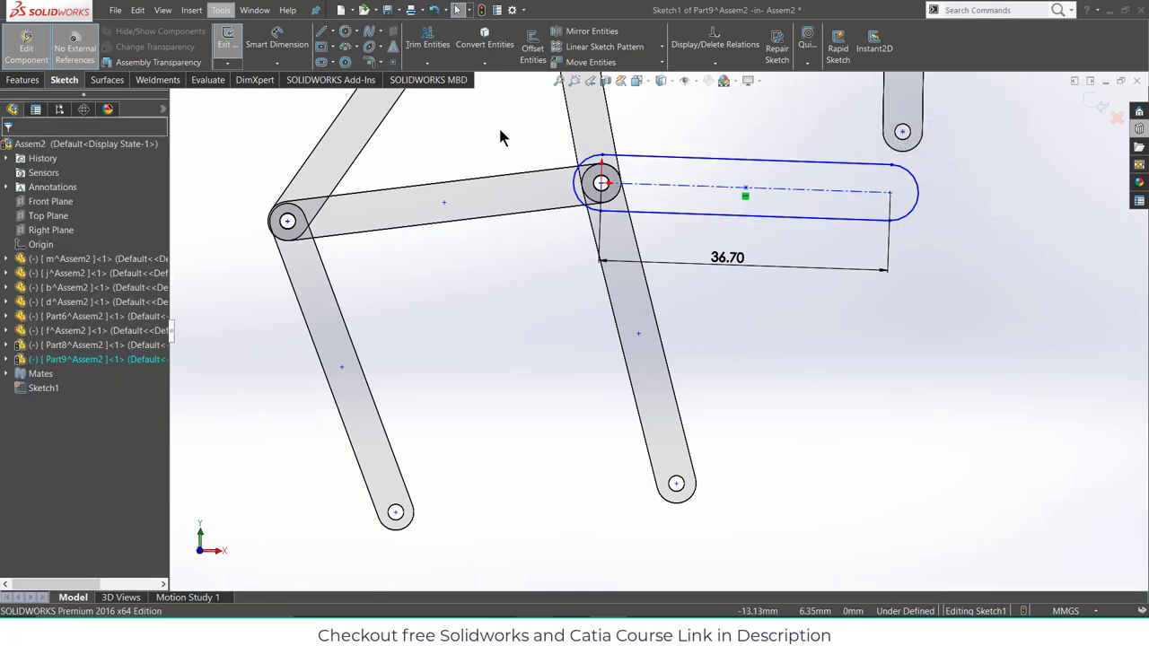
# - Set the end radius of link g's slot to 2.5 mm
pyautogui.click(277, 44)
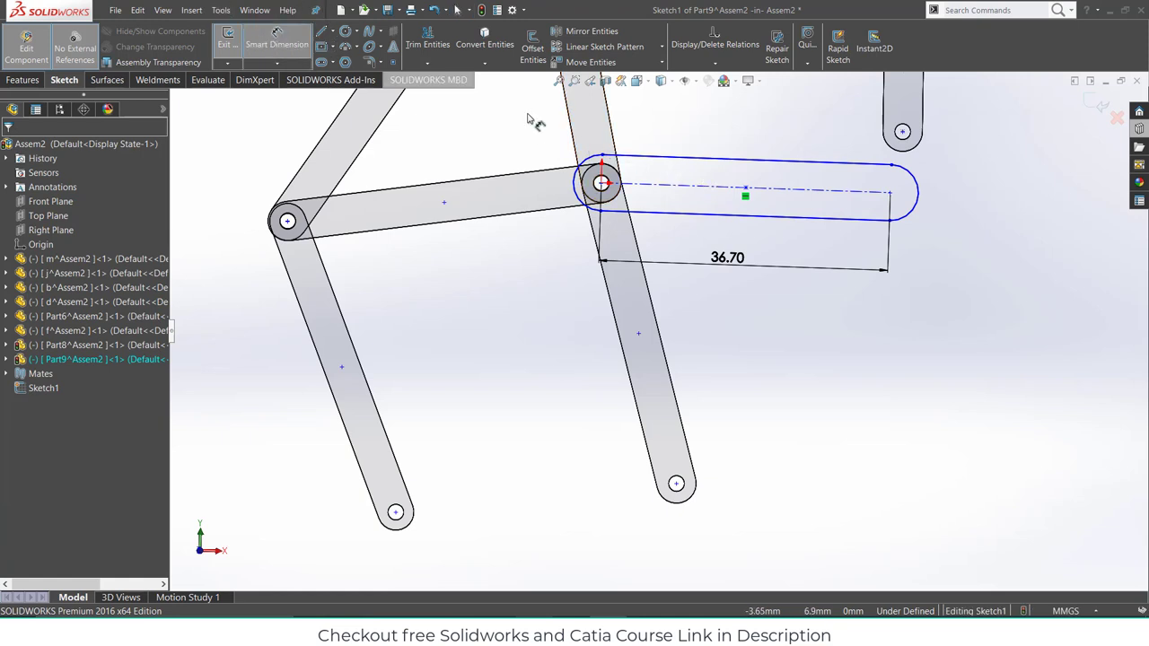
pyautogui.click(586, 164)
pyautogui.click(487, 148)
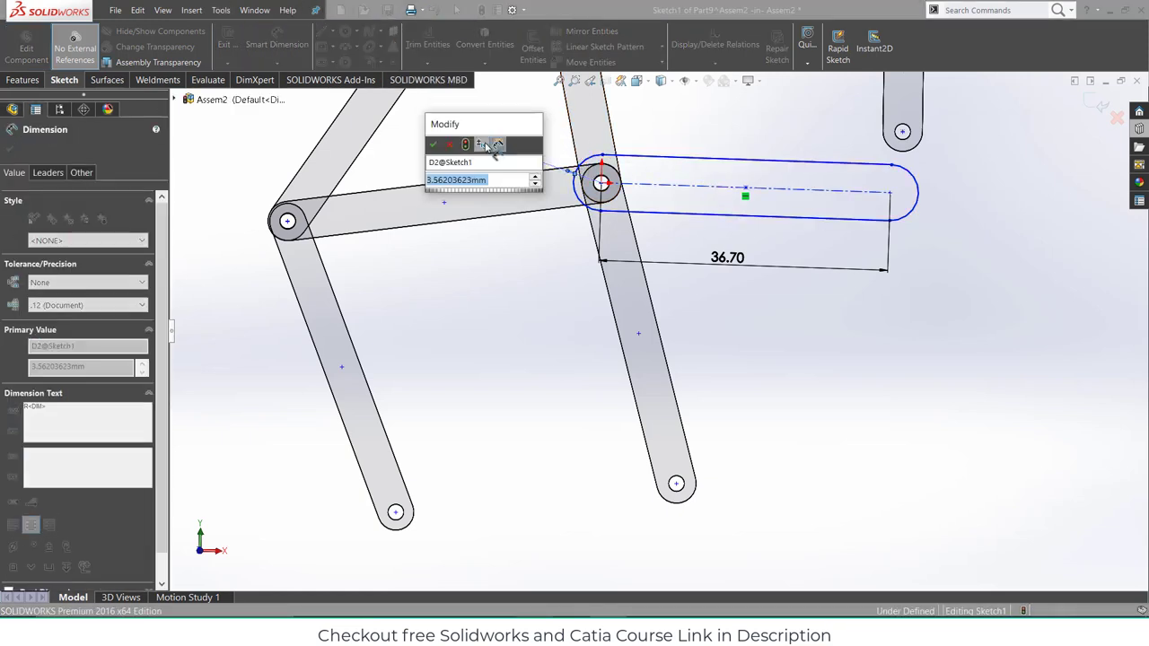
pyautogui.write('2')
pyautogui.press('Return')
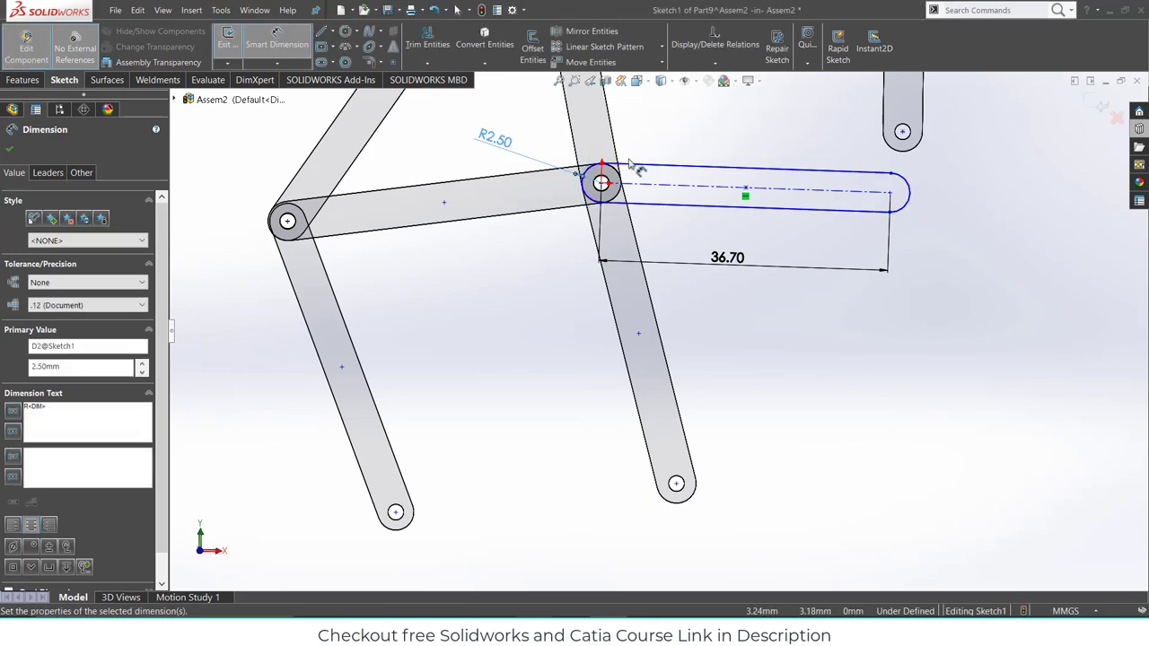
# - Sketch two circles centred on the slot's arc centres, about 17.5 mm in diameter at the origin and about 26 mm at the other end
pyautogui.click(345, 31)
pyautogui.scroll(-3, 603, 162)
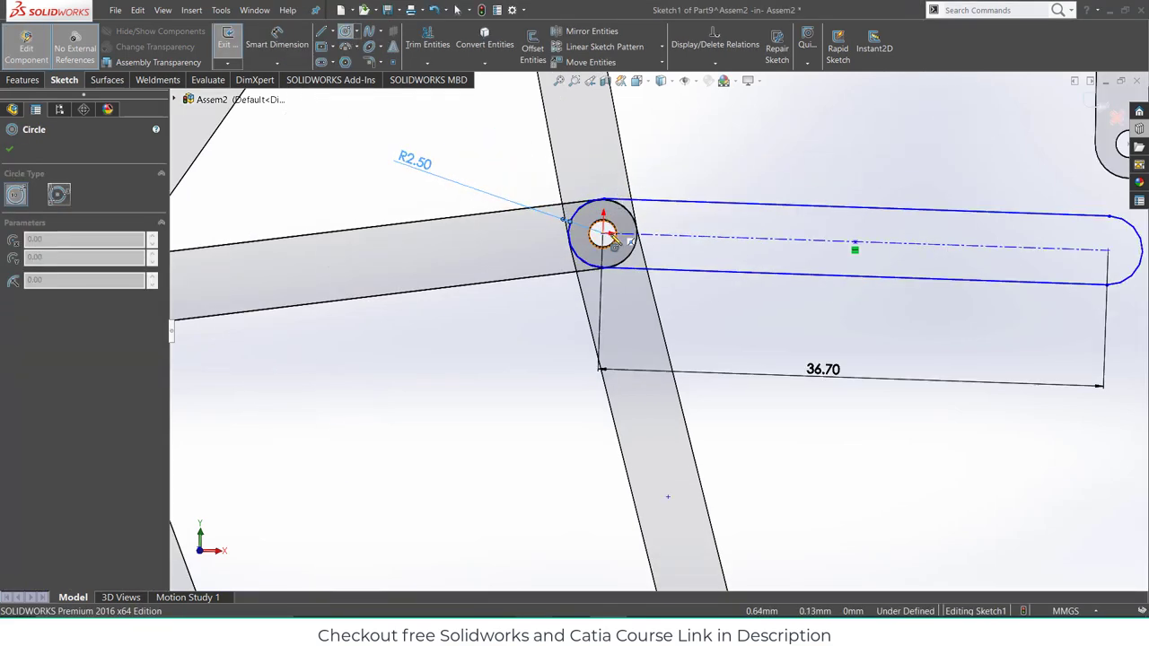
pyautogui.click(603, 233)
pyautogui.click(688, 167)
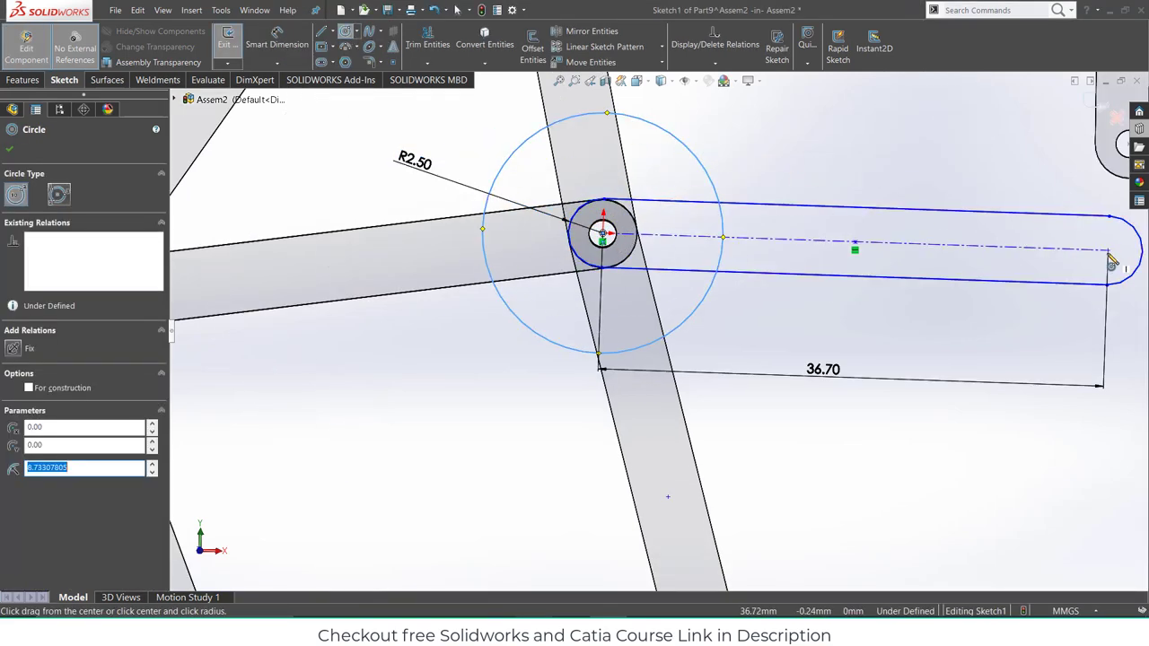
pyautogui.click(1108, 252)
pyautogui.click(953, 162)
# - Set the diameter of both circles at the ends of the slot to 2 mm
pyautogui.click(274, 38)
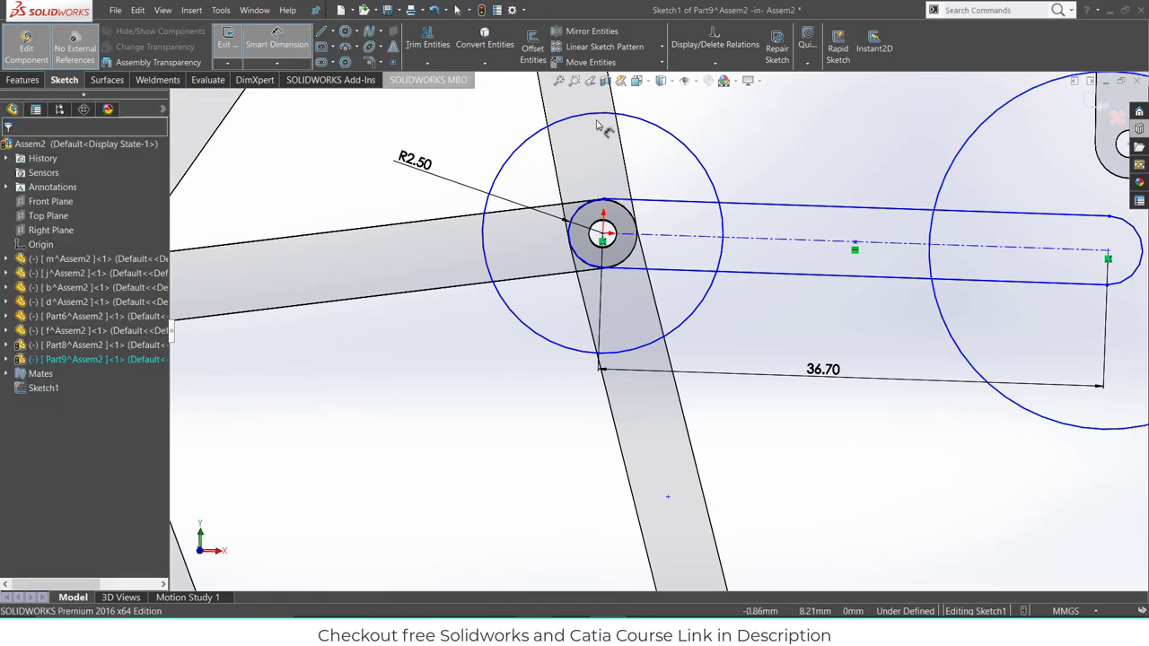
pyautogui.click(679, 147)
pyautogui.click(786, 145)
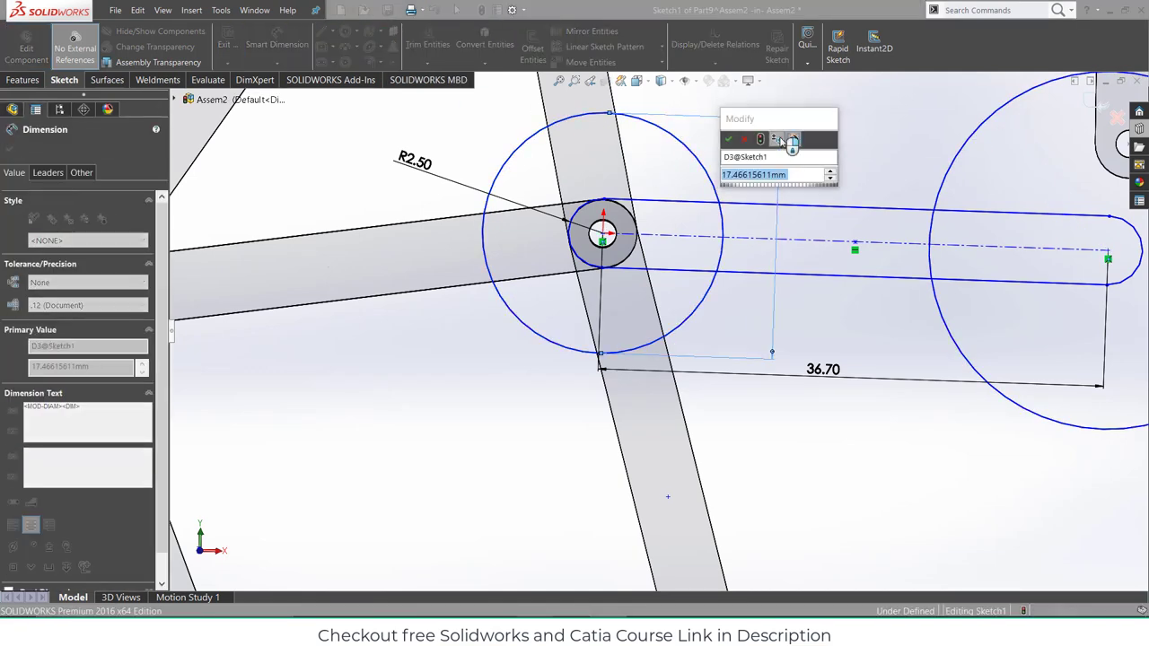
pyautogui.write('2')
pyautogui.press('Return')
pyautogui.click(953, 162)
pyautogui.click(876, 146)
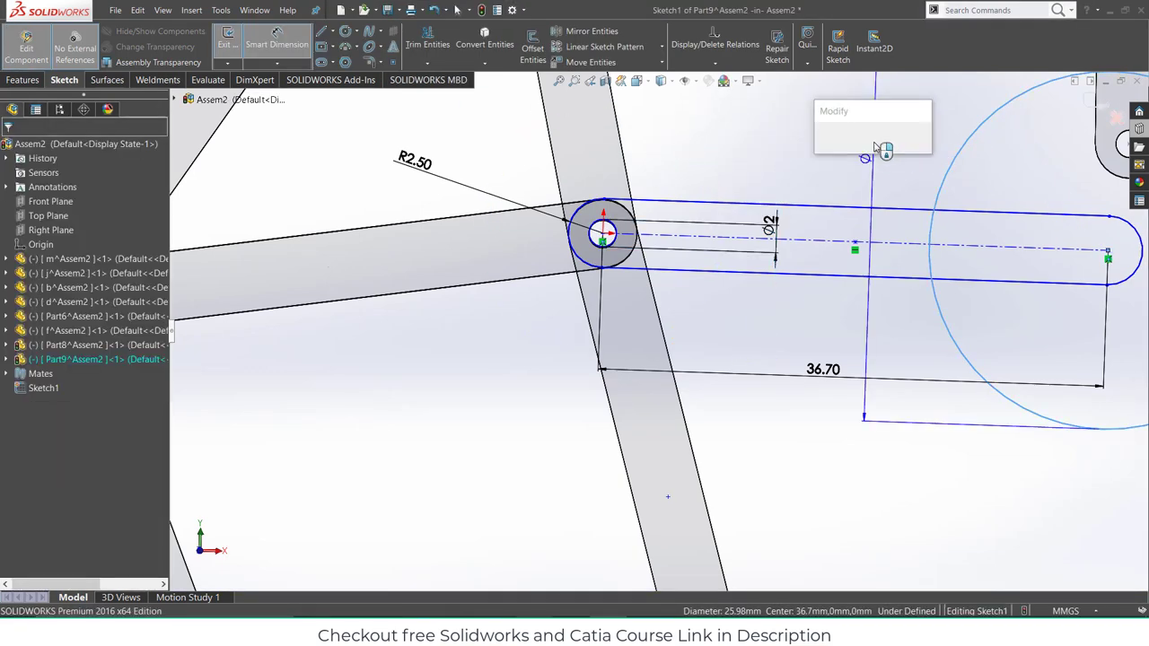
pyautogui.write('2')
pyautogui.press('Return')
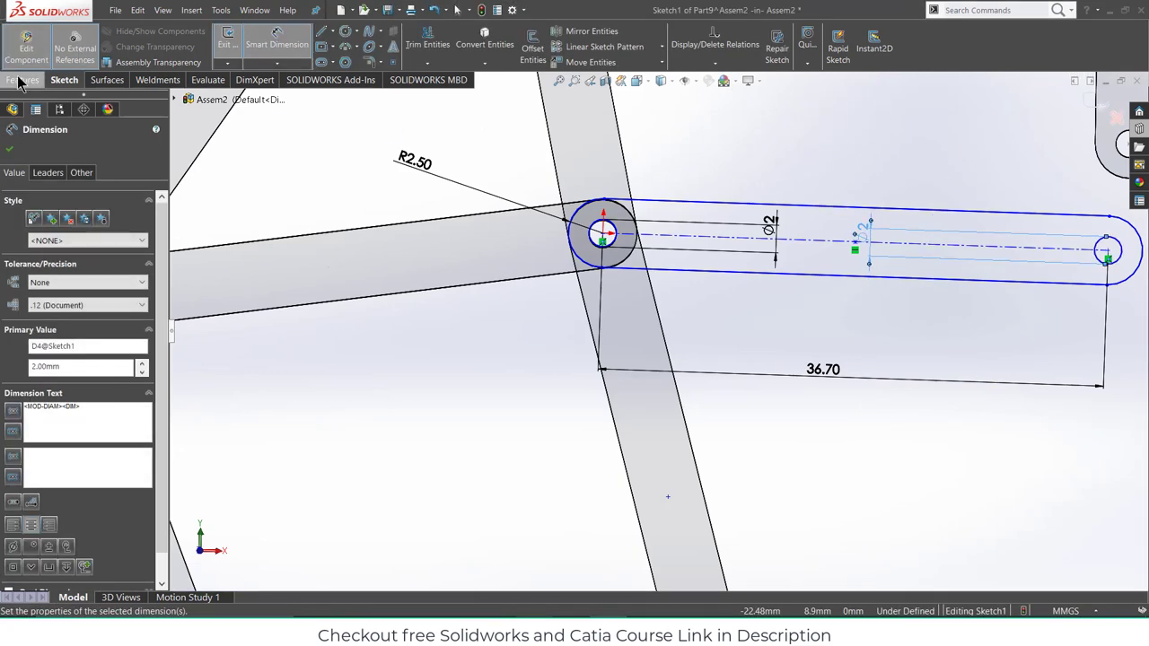
# - Extrude the link g profile 2 mm blind and return to editing the assembly
pyautogui.click(21, 81)
pyautogui.click(234, 48)
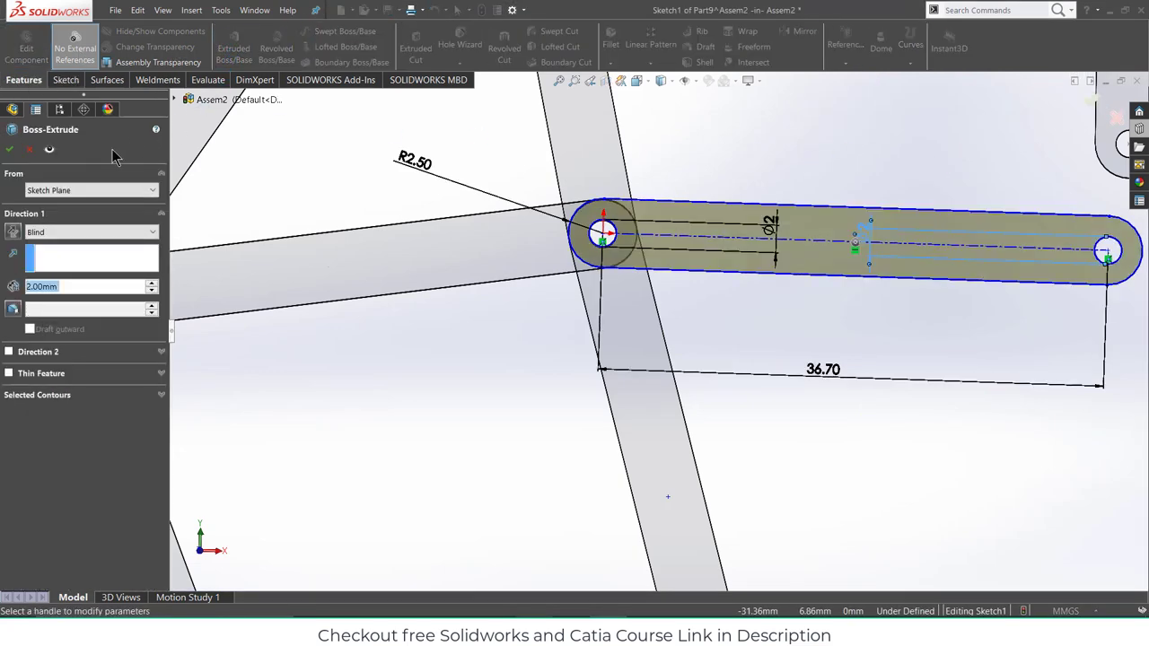
pyautogui.click(11, 150)
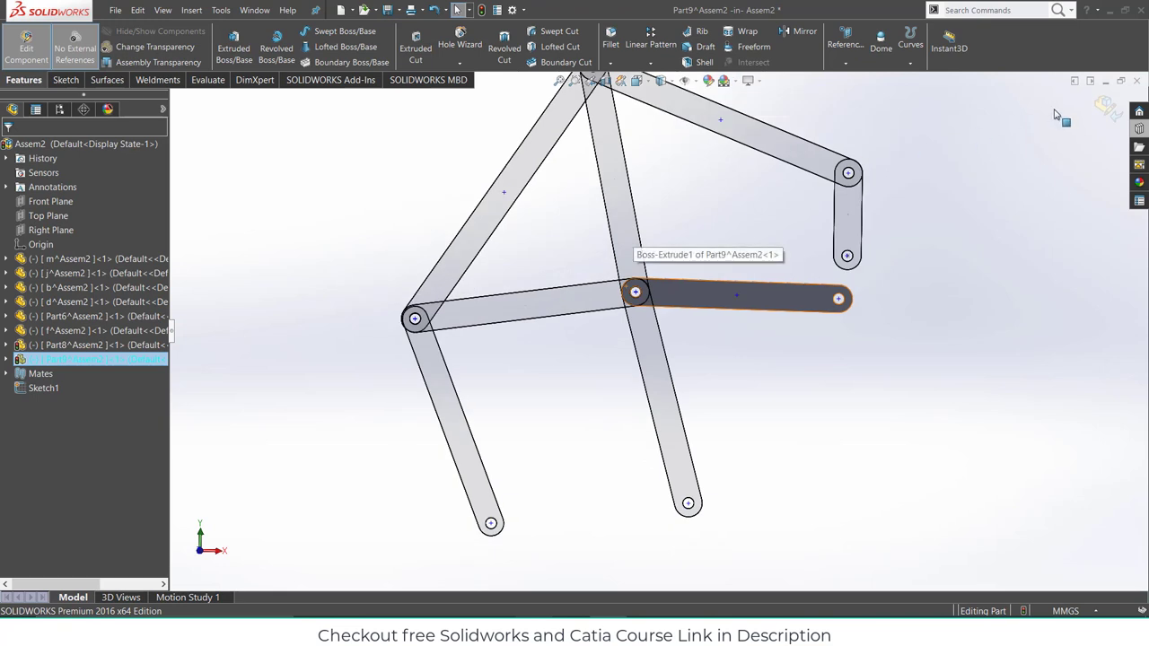
pyautogui.click(1106, 108)
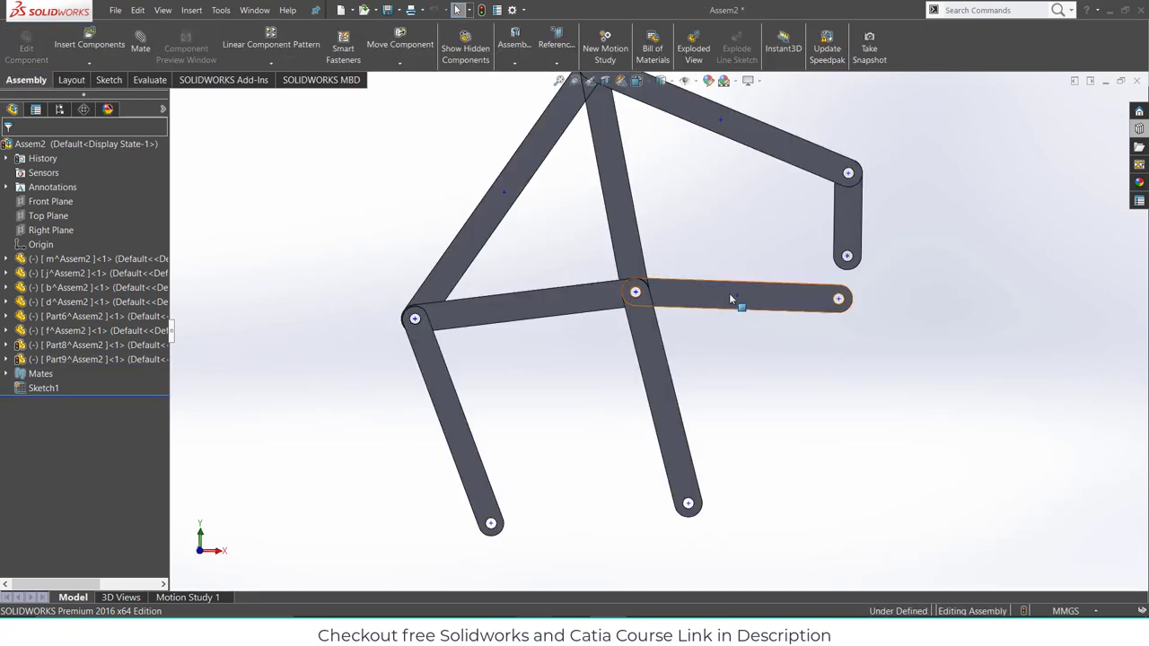
# - Move link g down between the free ends of the lower links and mate its near hole concentric with link f's lower hole
pyautogui.moveTo(732, 299); pyautogui.dragTo(609, 511)
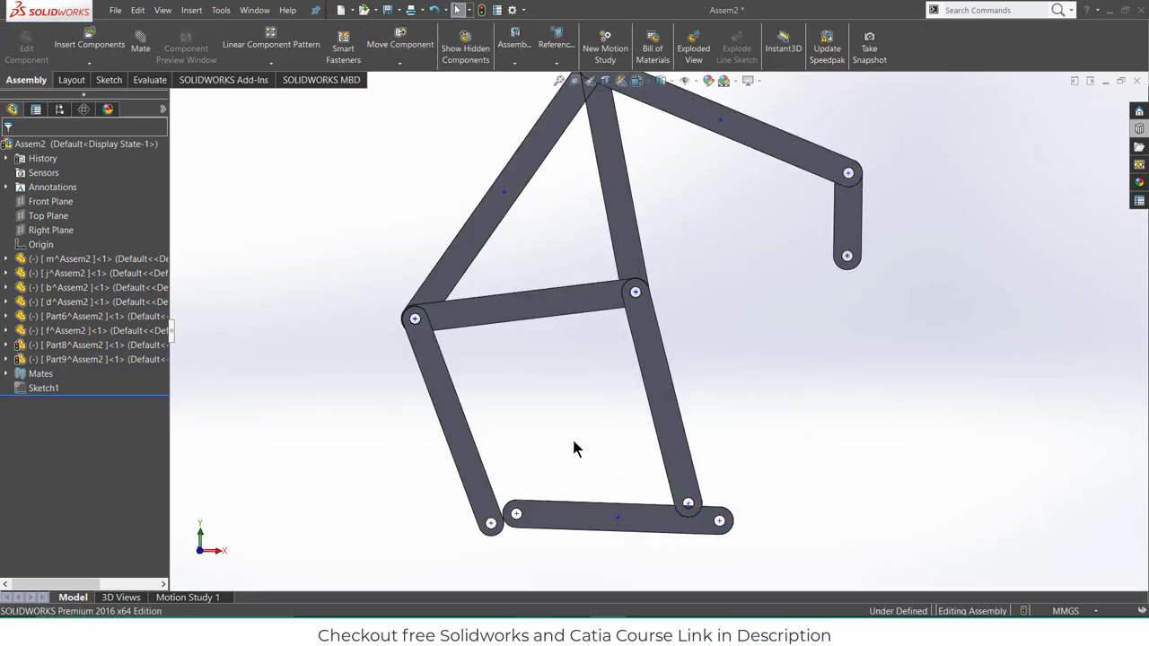
pyautogui.click(141, 50)
pyautogui.scroll(-10, 559, 534)
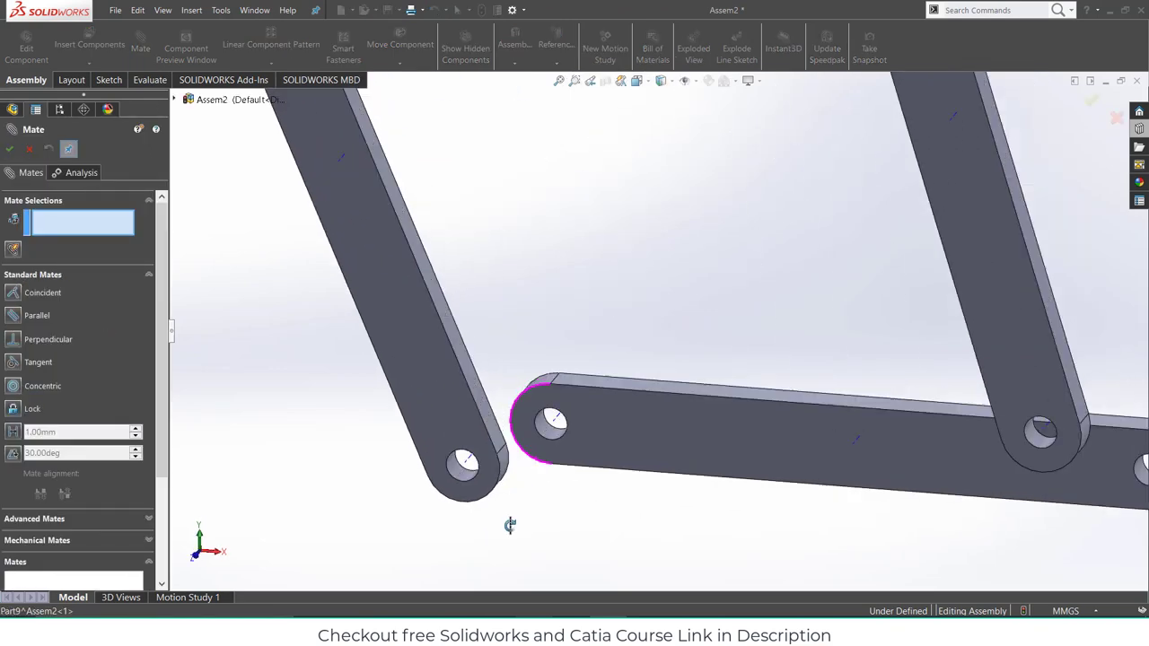
pyautogui.click(608, 372)
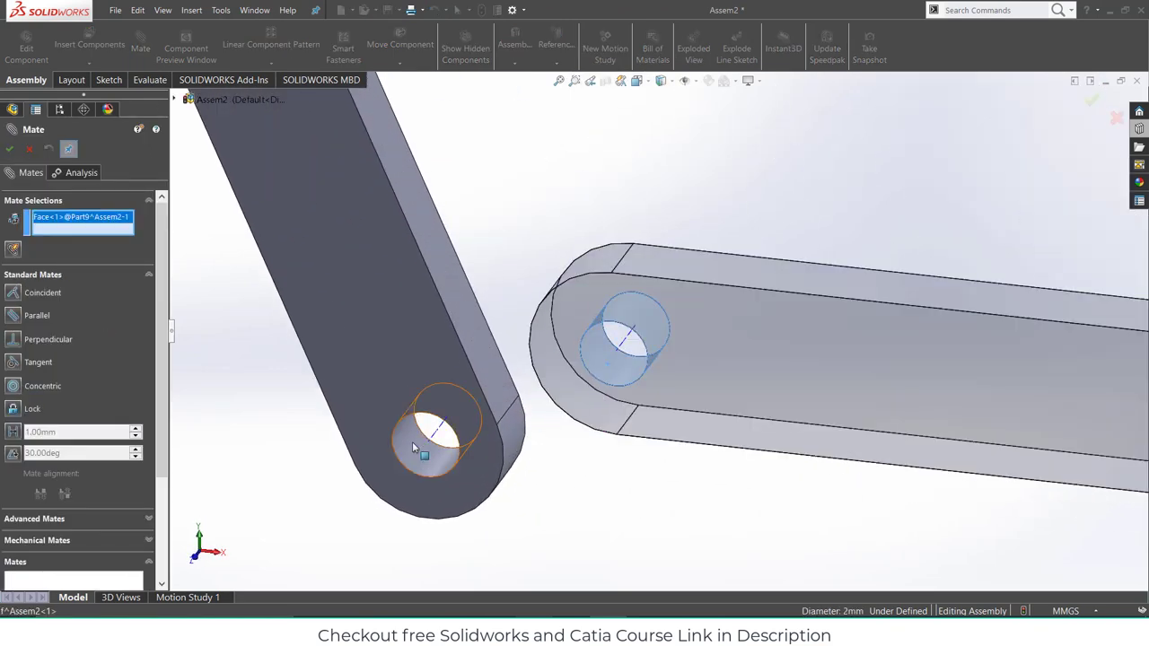
pyautogui.click(412, 441)
pyautogui.click(505, 506)
pyautogui.scroll(4, 677, 472)
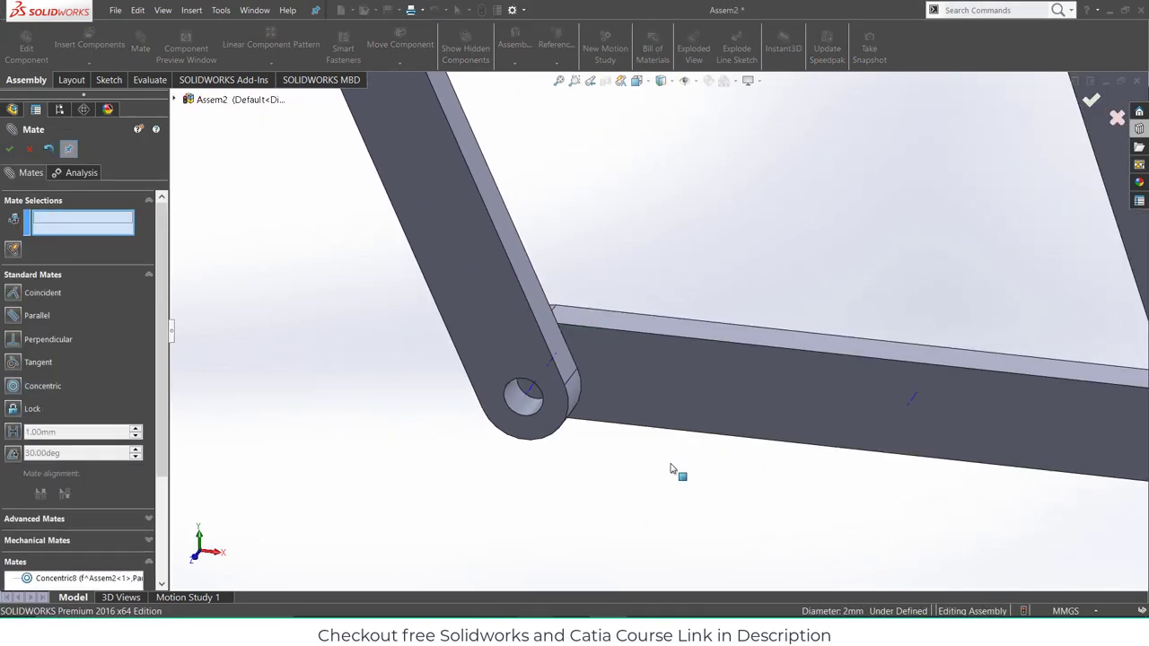
# - Mate link g's other hole concentric with the lower hole of link c
pyautogui.scroll(-5, 1007, 366)
pyautogui.click(1004, 359)
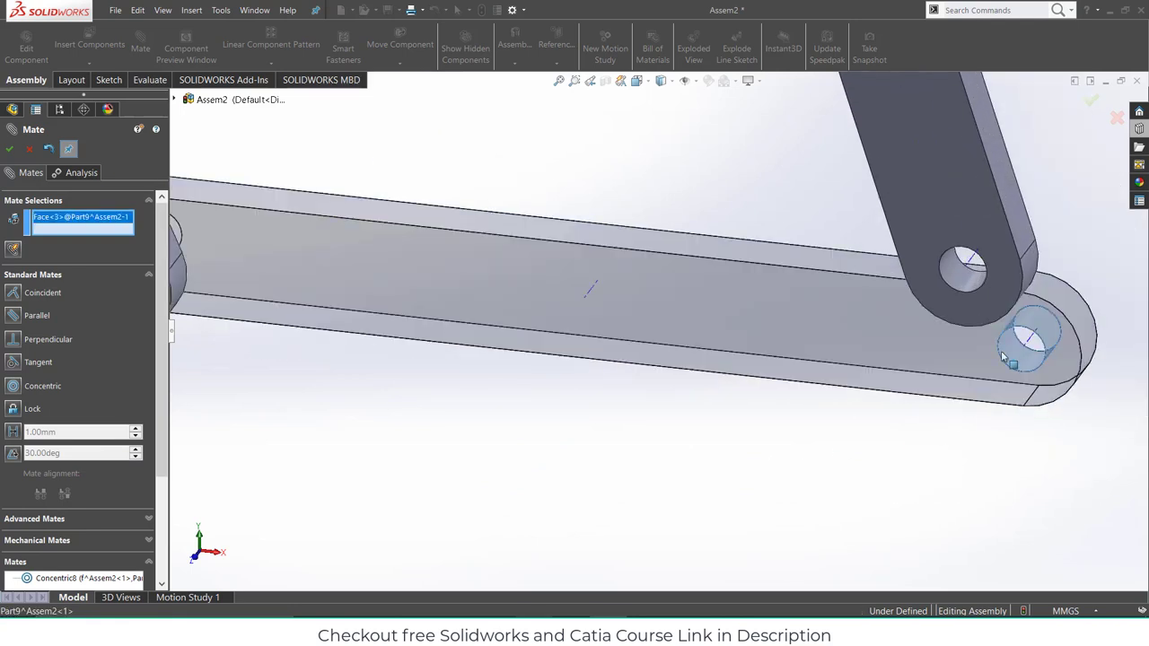
pyautogui.click(961, 283)
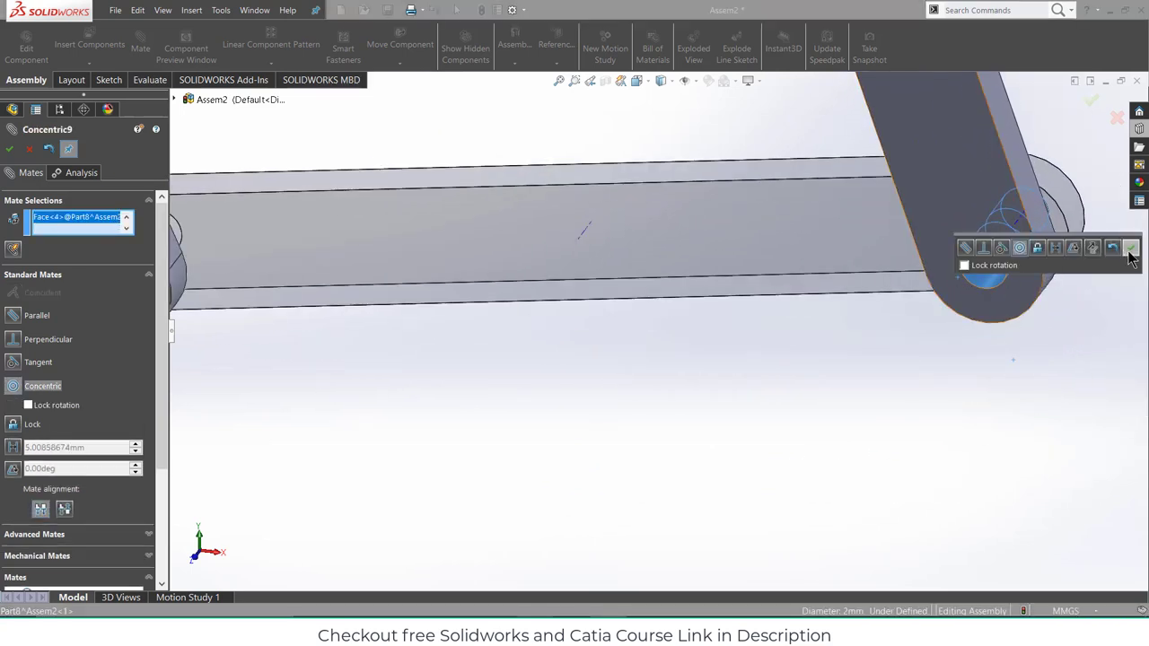
pyautogui.click(1129, 252)
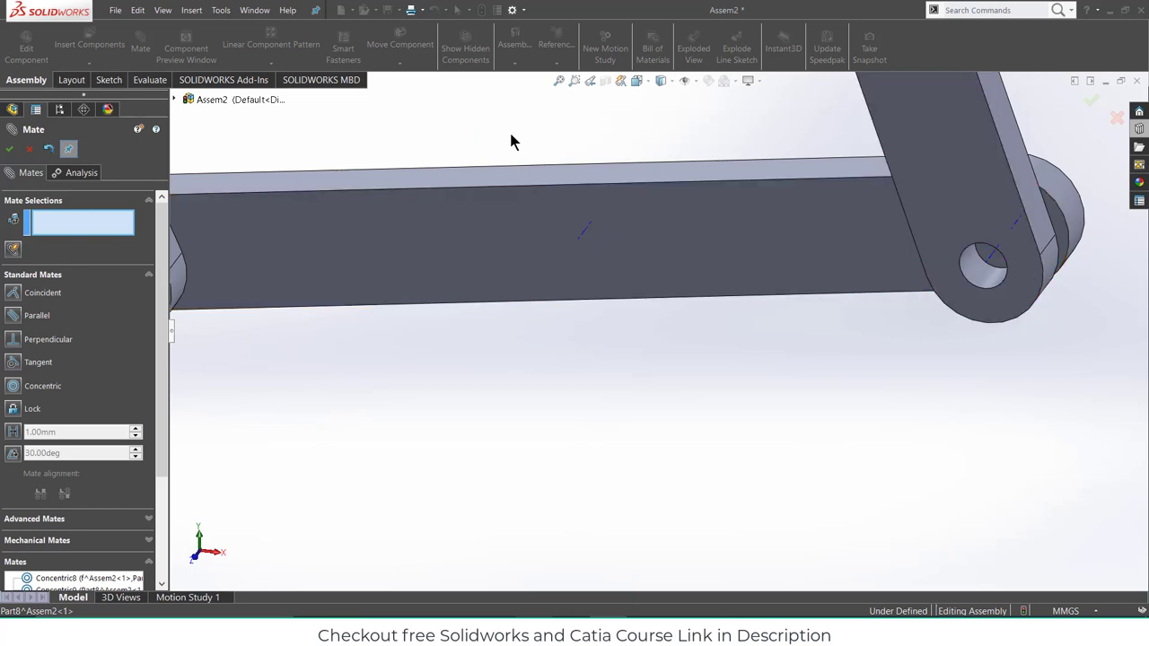
# - Mate link g's front face coincident with the back face of link c and finish mating
pyautogui.click(1057, 228)
pyautogui.moveTo(1057, 228); pyautogui.dragTo(623, 186, button='middle')
pyautogui.click(648, 178)
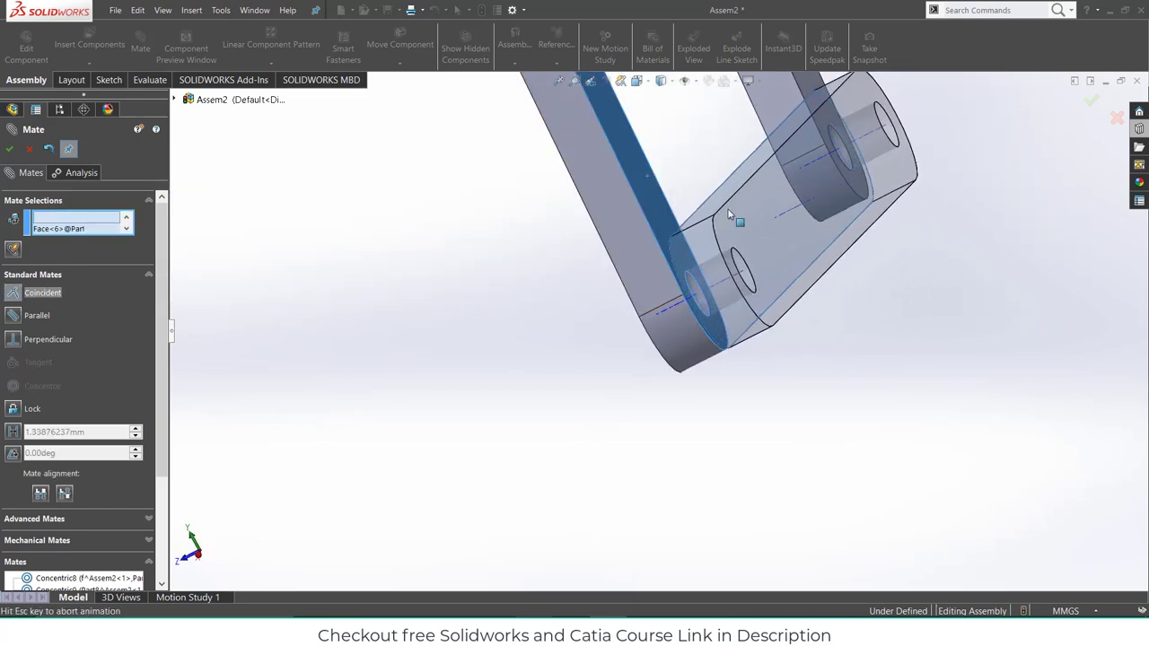
pyautogui.click(909, 184)
pyautogui.scroll(4, 795, 266)
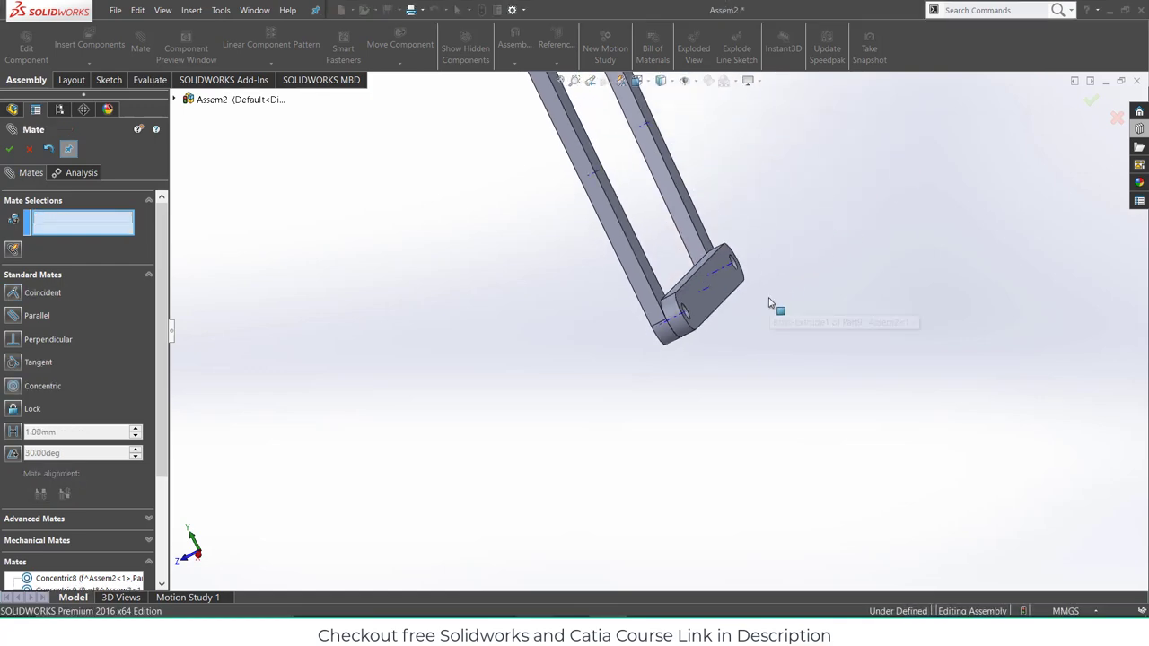
pyautogui.moveTo(769, 304); pyautogui.dragTo(866, 240, button='middle')
pyautogui.click(28, 149)
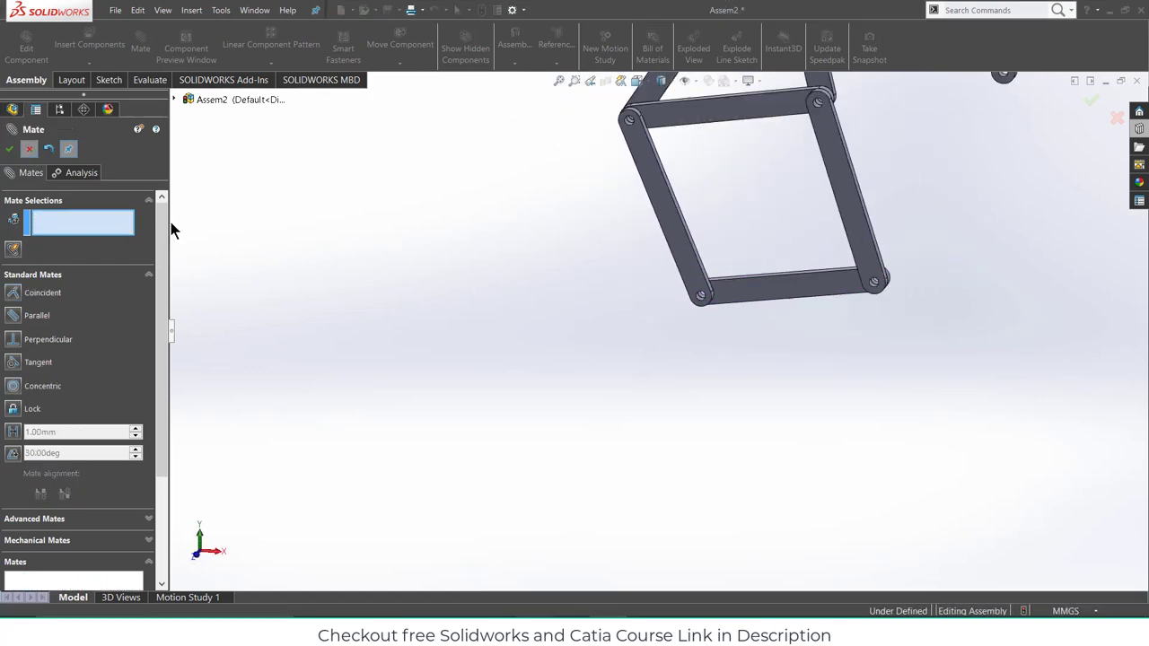
# - Check the remaining links in the proportions image in Photos, return to SOLIDWORKS and insert another new part on the Front Plane
pyautogui.click(534, 628)
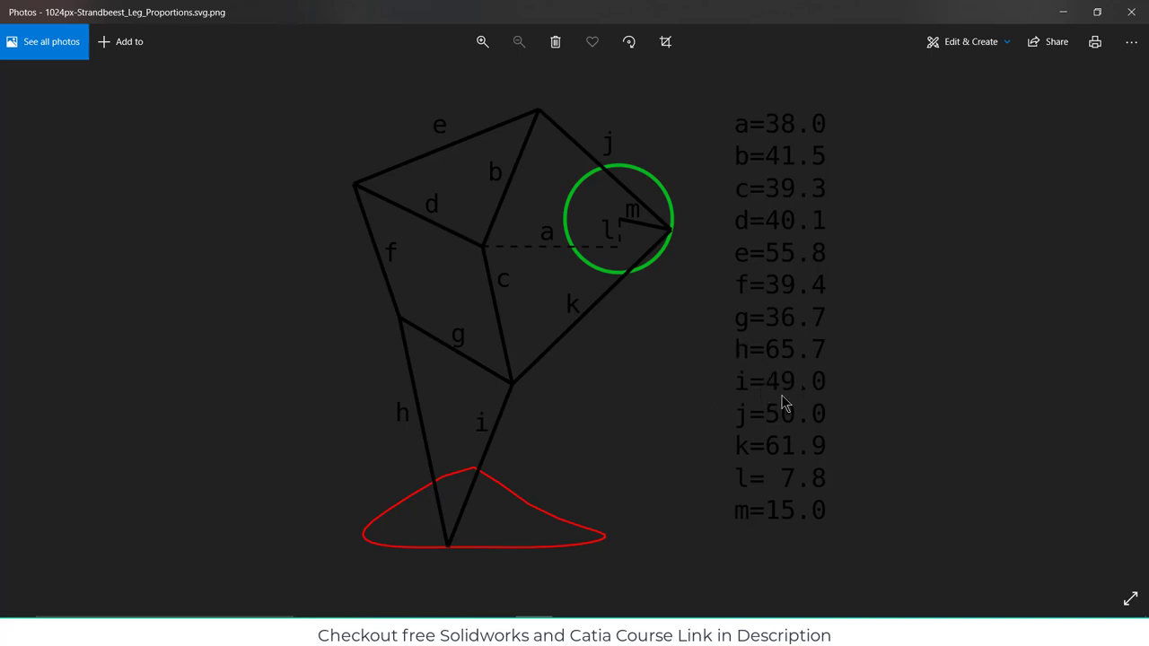
pyautogui.click(1063, 11)
pyautogui.click(88, 62)
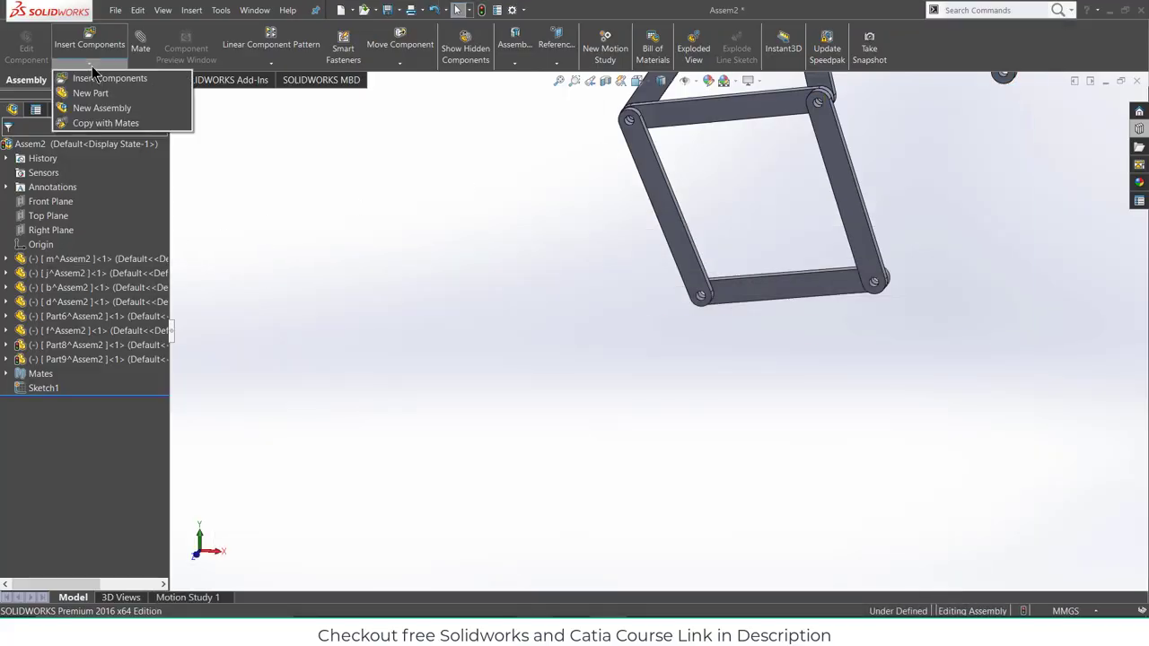
pyautogui.click(89, 93)
pyautogui.click(50, 203)
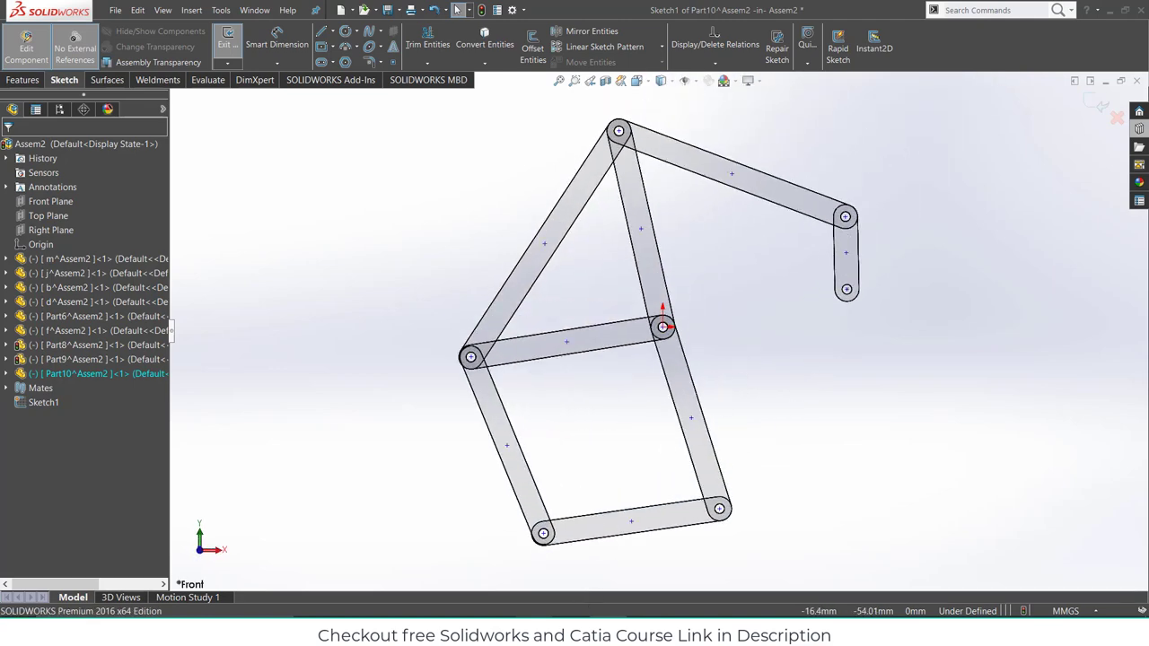
# - Look up link h's length in the proportions image and sketch a horizontal straight slot about 66.6 mm between centres from the new part's origin
pyautogui.hotkey('alt', 'Tab')
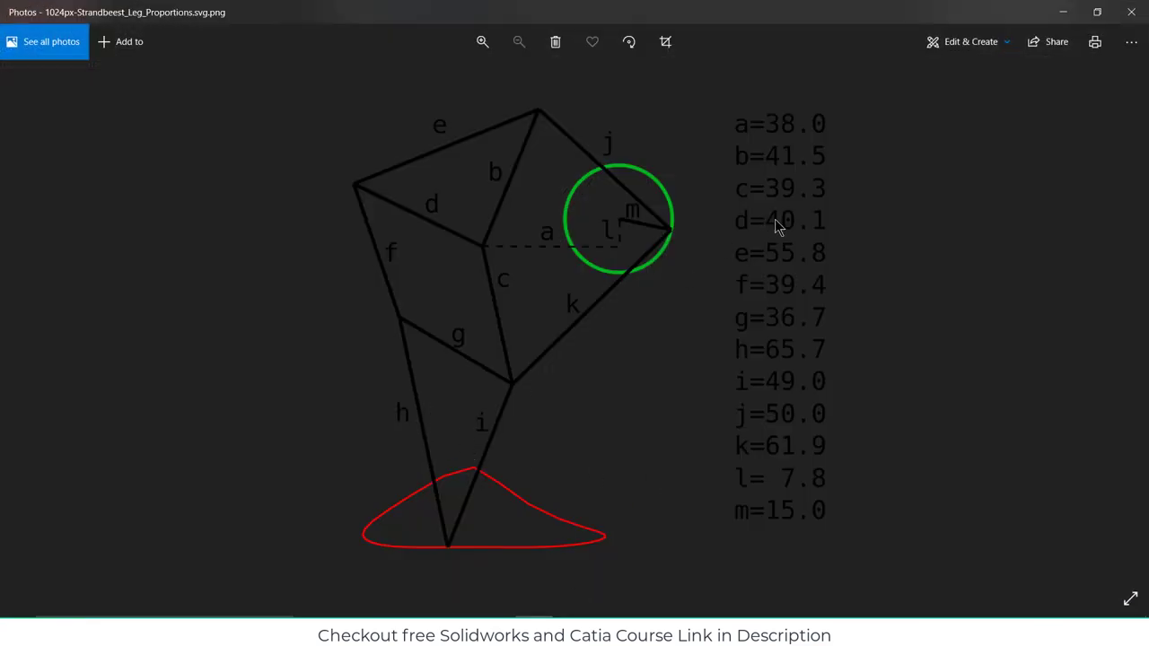
pyautogui.click(1068, 17)
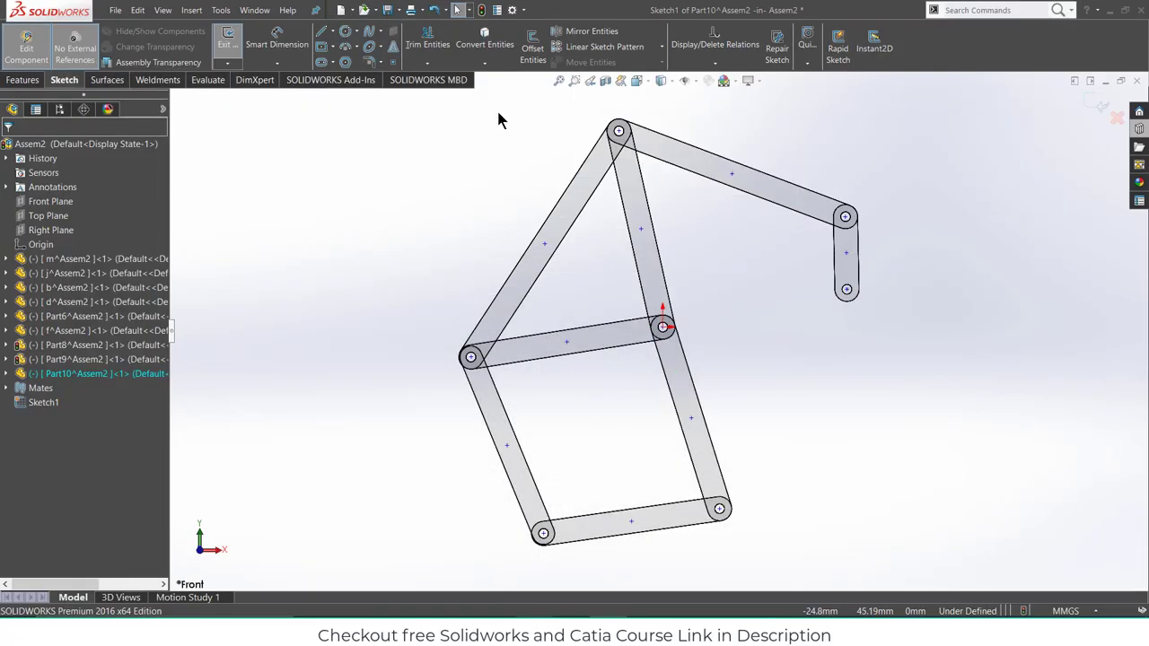
pyautogui.click(320, 62)
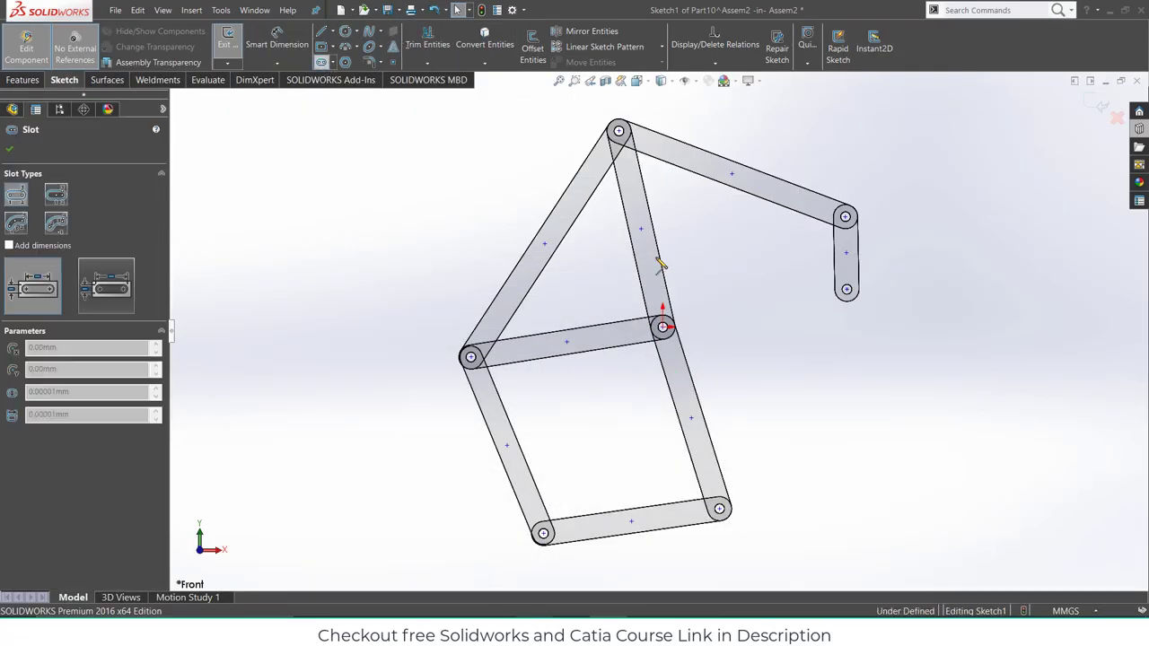
pyautogui.click(662, 327)
pyautogui.click(991, 334)
pyautogui.click(996, 306)
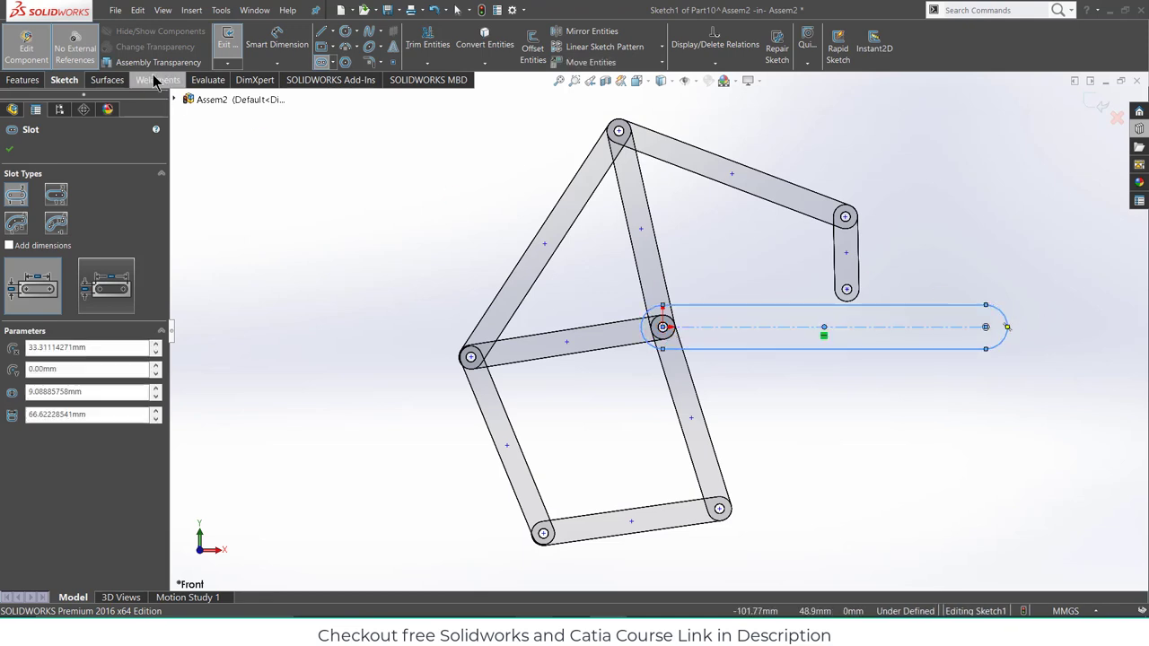
# - Set the centre-to-centre length of link h's slot to 65.7 mm
pyautogui.press('Escape')
pyautogui.press('d')
pyautogui.click(723, 329)
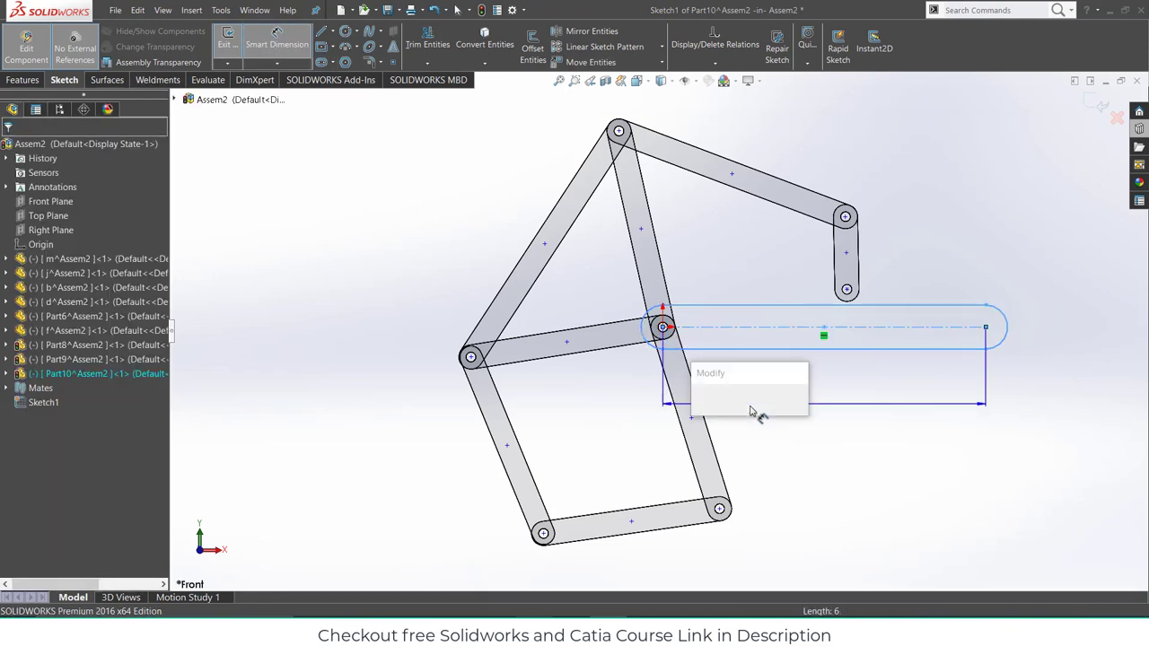
pyautogui.click(756, 411)
pyautogui.write('65.7')
pyautogui.press('Return')
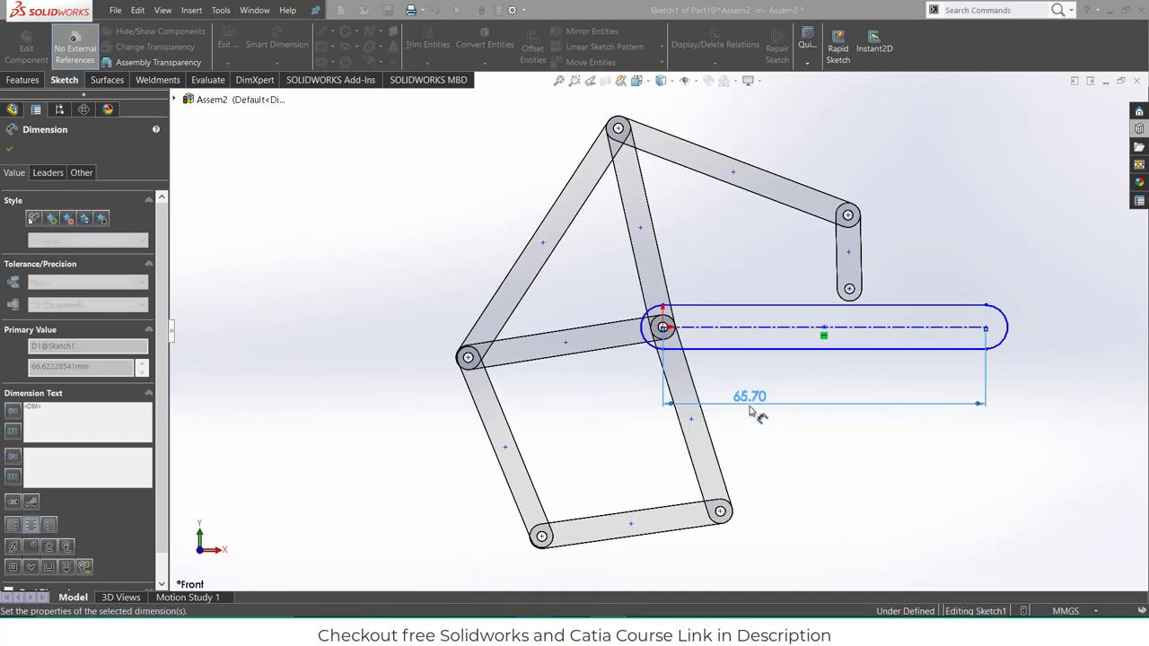
# - Set the end radius of link h's slot to 2.5 mm
pyautogui.click(649, 318)
pyautogui.click(618, 291)
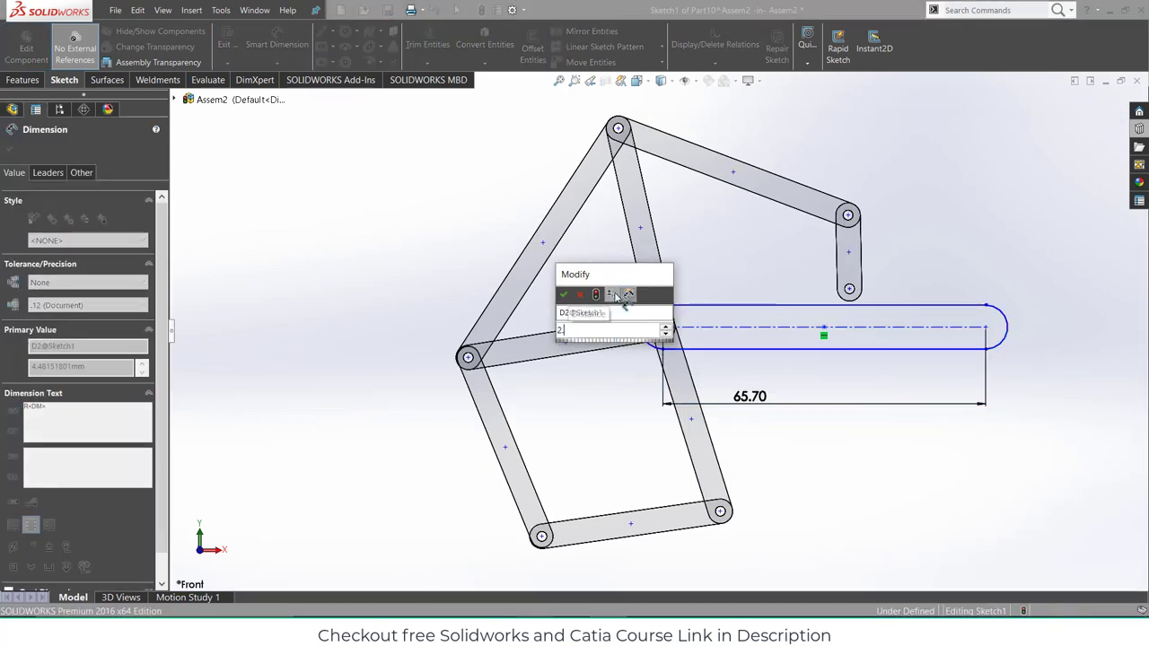
pyautogui.press('Return')
pyautogui.scroll(-4, 758, 330)
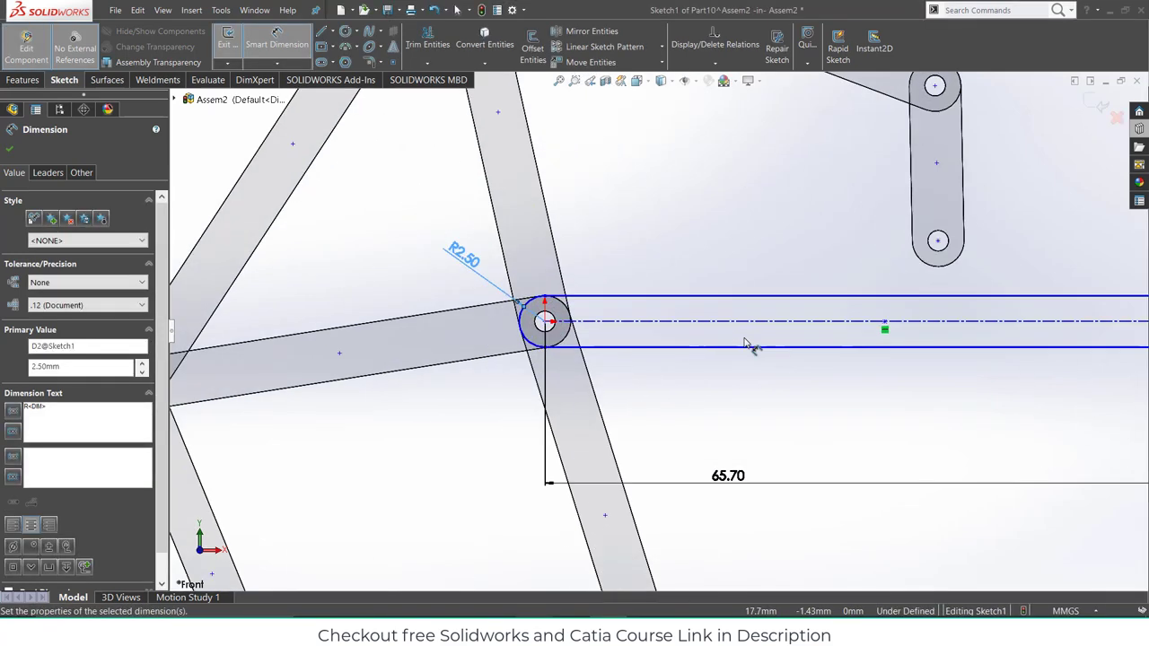
# - Sketch a circle centred on link h's origin end and set its diameter to 2 mm
pyautogui.click(345, 31)
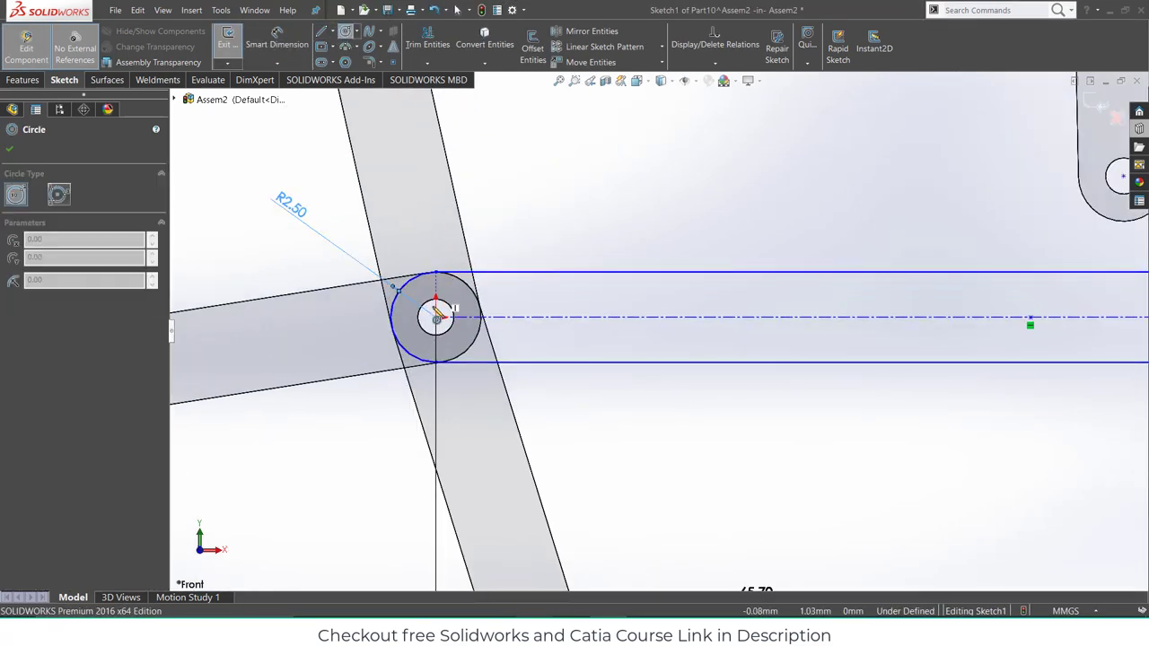
pyautogui.click(436, 319)
pyautogui.click(500, 205)
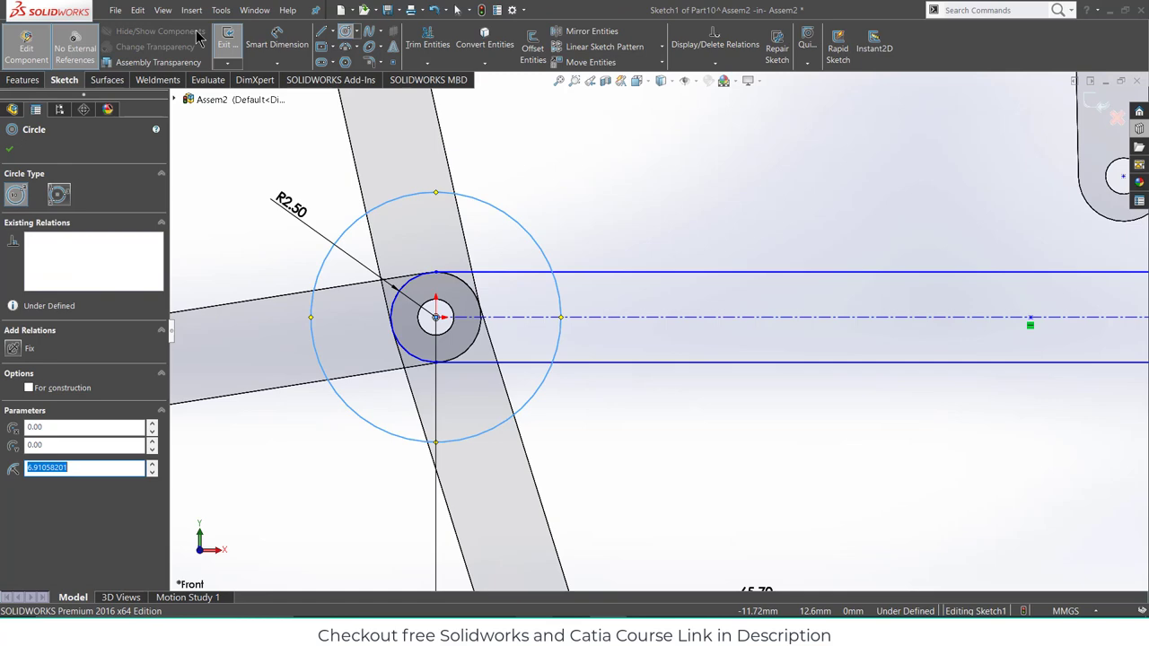
pyautogui.click(277, 44)
pyautogui.click(487, 212)
pyautogui.click(542, 175)
pyautogui.write('2')
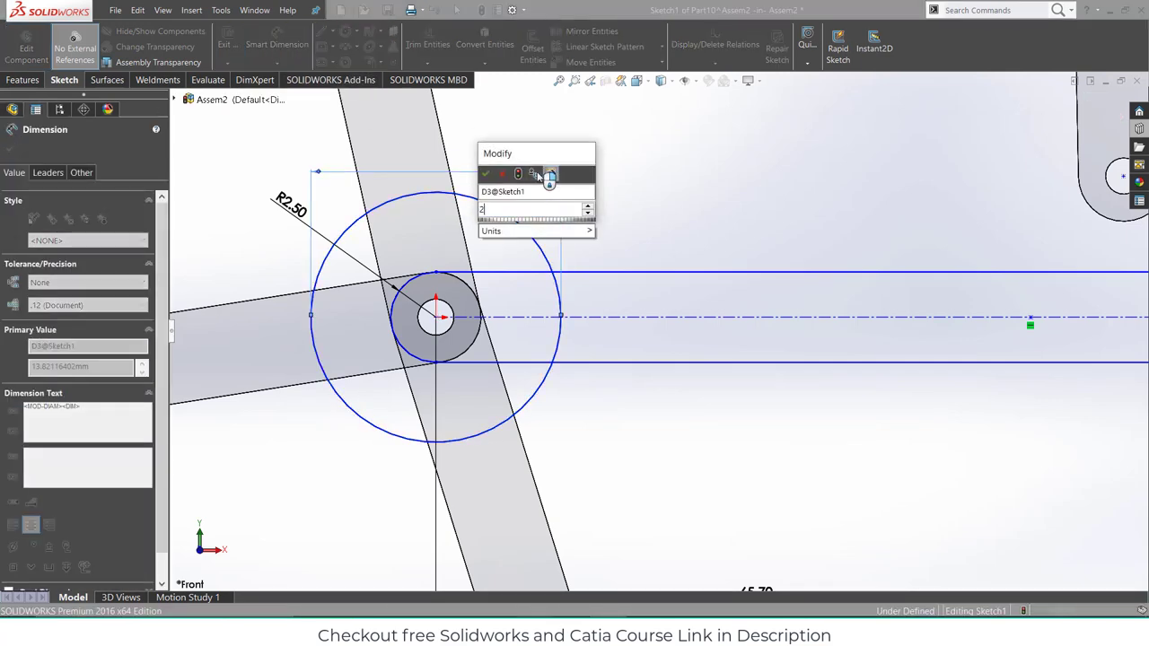
pyautogui.press('Return')
# - Sketch a circle at the centre of link h's far slot end and set its diameter to 2 mm
pyautogui.scroll(7, 623, 239)
pyautogui.scroll(-2, 953, 318)
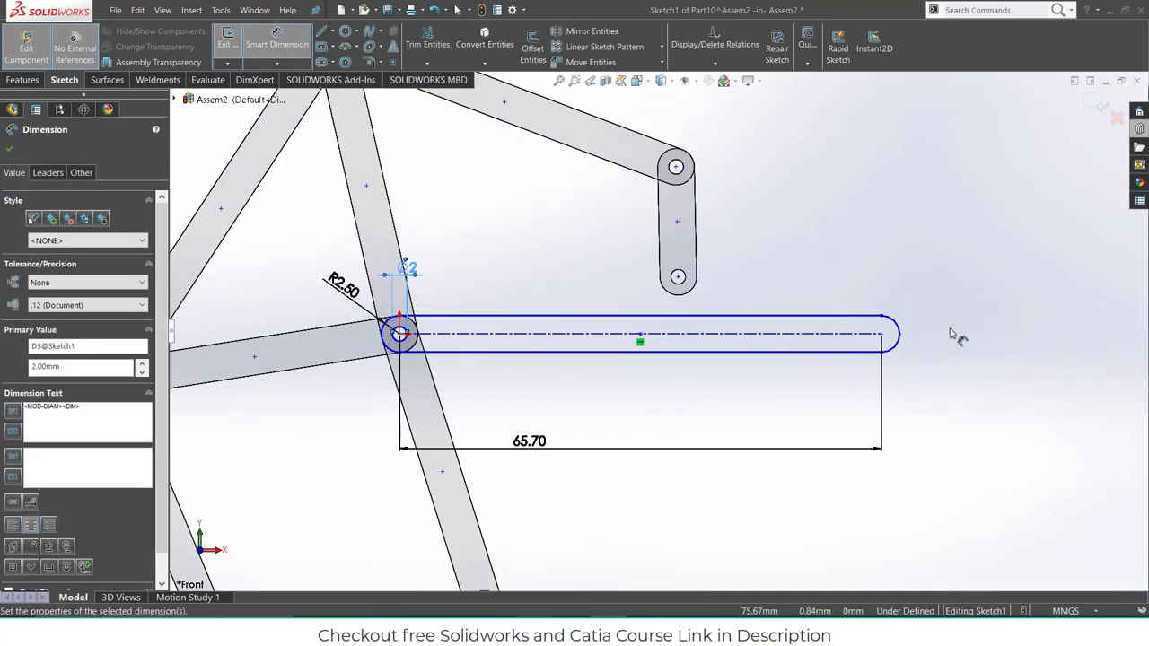
pyautogui.click(345, 31)
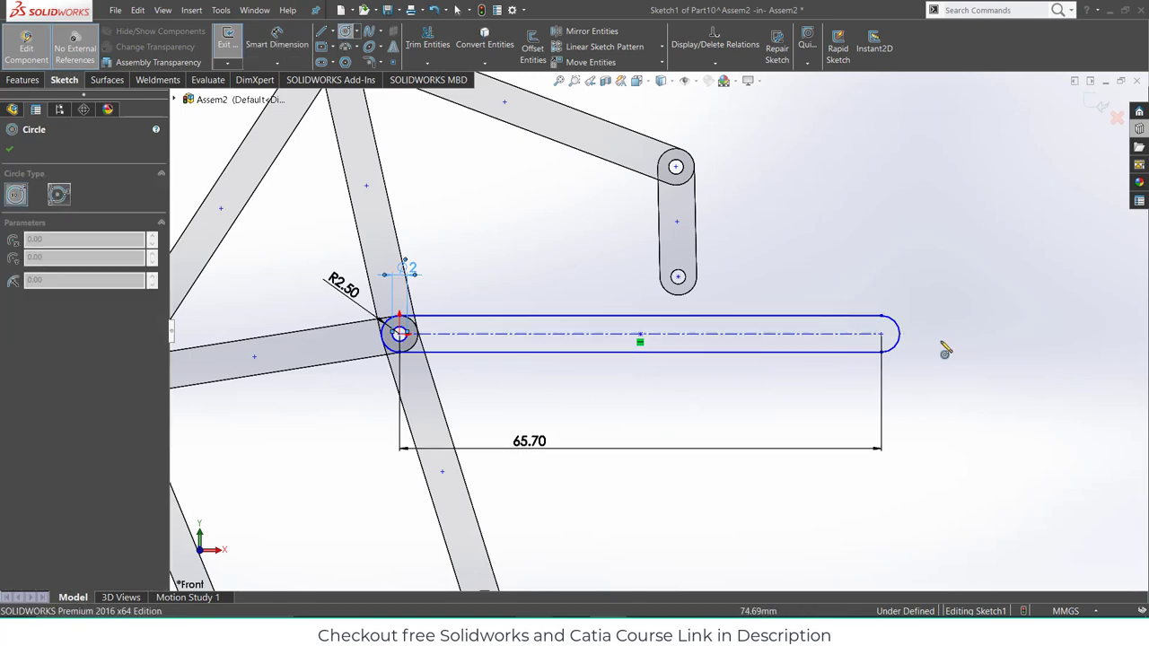
pyautogui.click(881, 334)
pyautogui.click(931, 283)
pyautogui.click(277, 44)
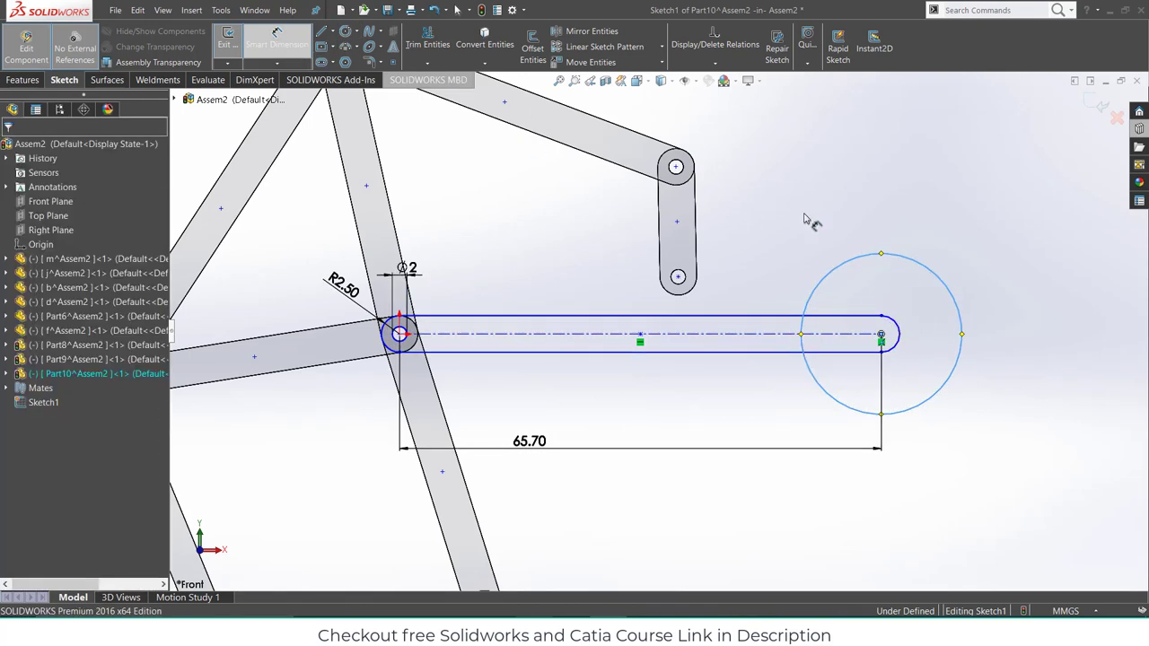
pyautogui.click(892, 256)
pyautogui.click(922, 231)
pyautogui.write('21.95320731mm')
pyautogui.press('Return')
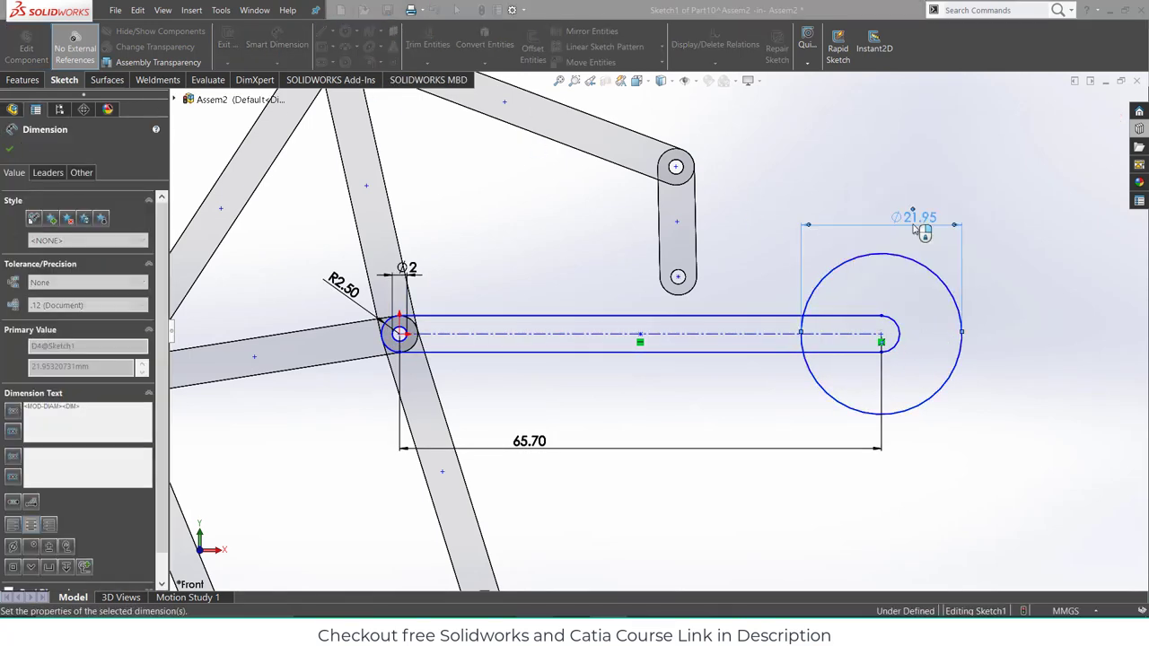
# - Extrude link h's slot profile 2 mm and return to editing the assembly
pyautogui.click(18, 82)
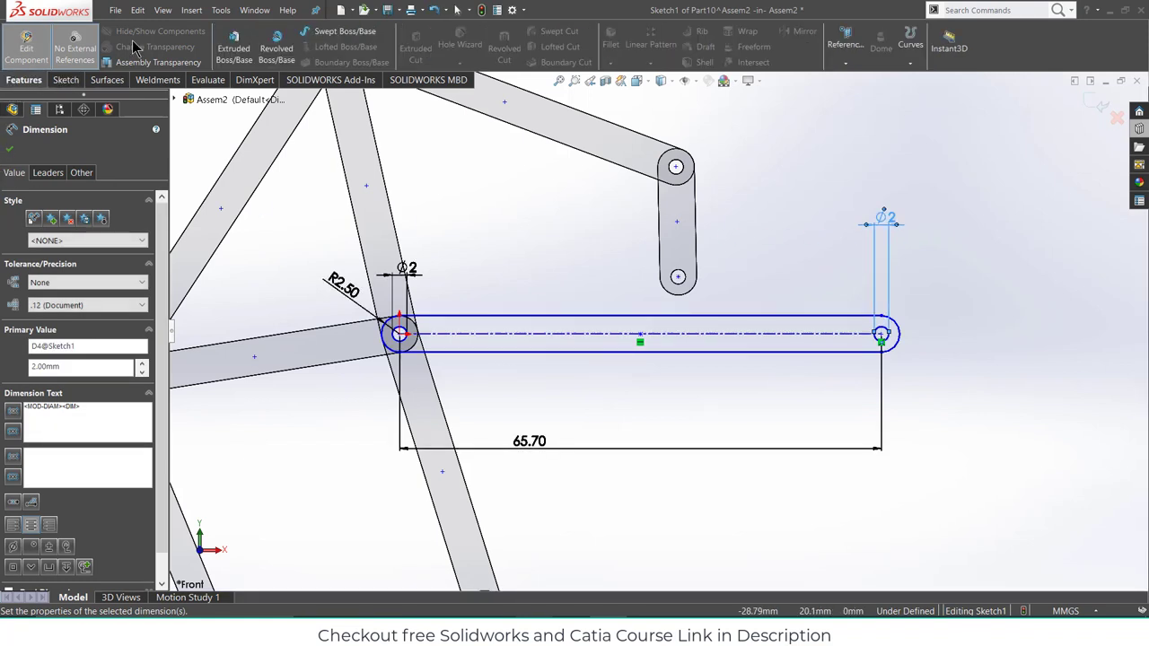
pyautogui.click(233, 47)
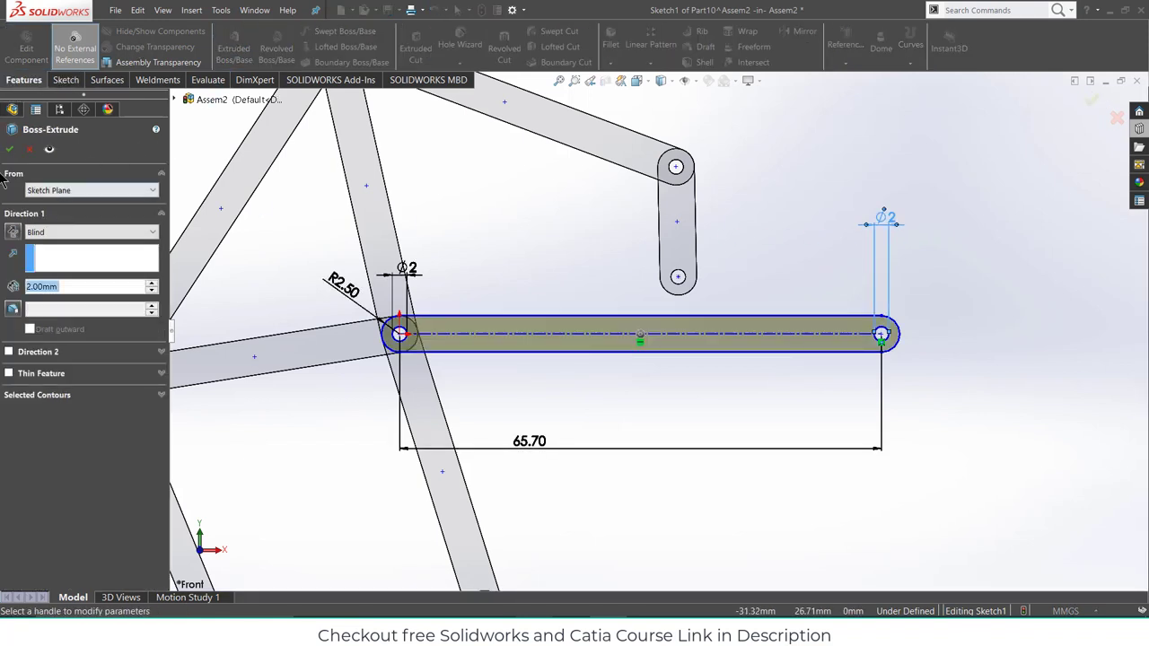
pyautogui.click(9, 151)
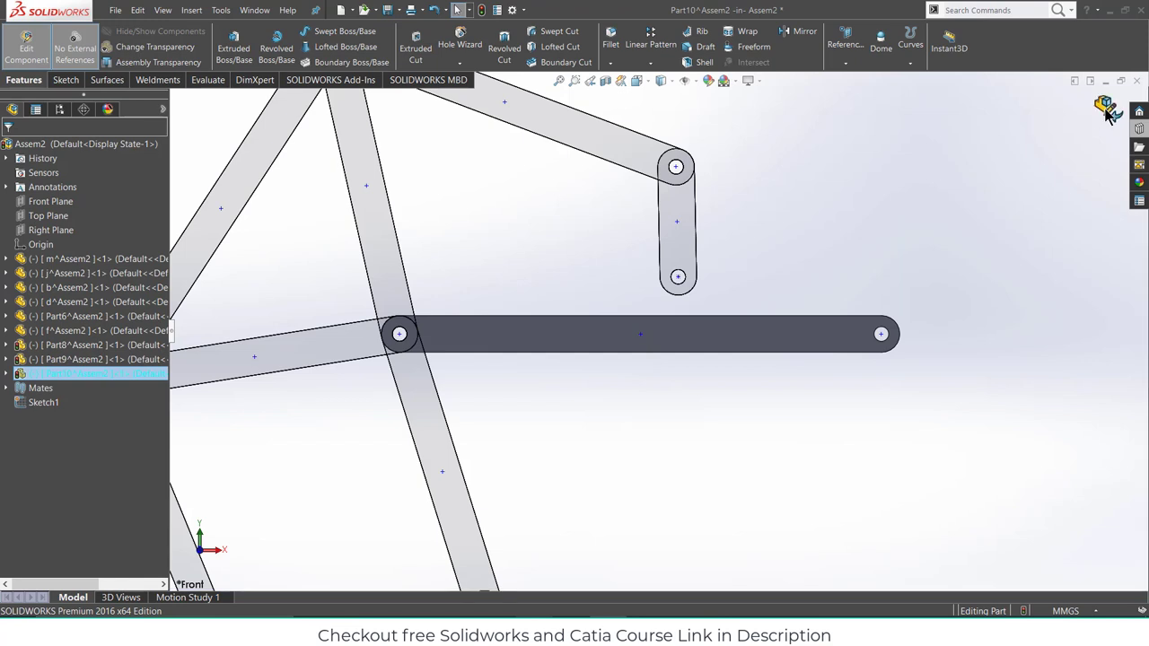
pyautogui.click(1108, 112)
# - Move link h below the linkage and mate one of its end holes concentric with the lower hole of link f
pyautogui.scroll(5, 953, 224)
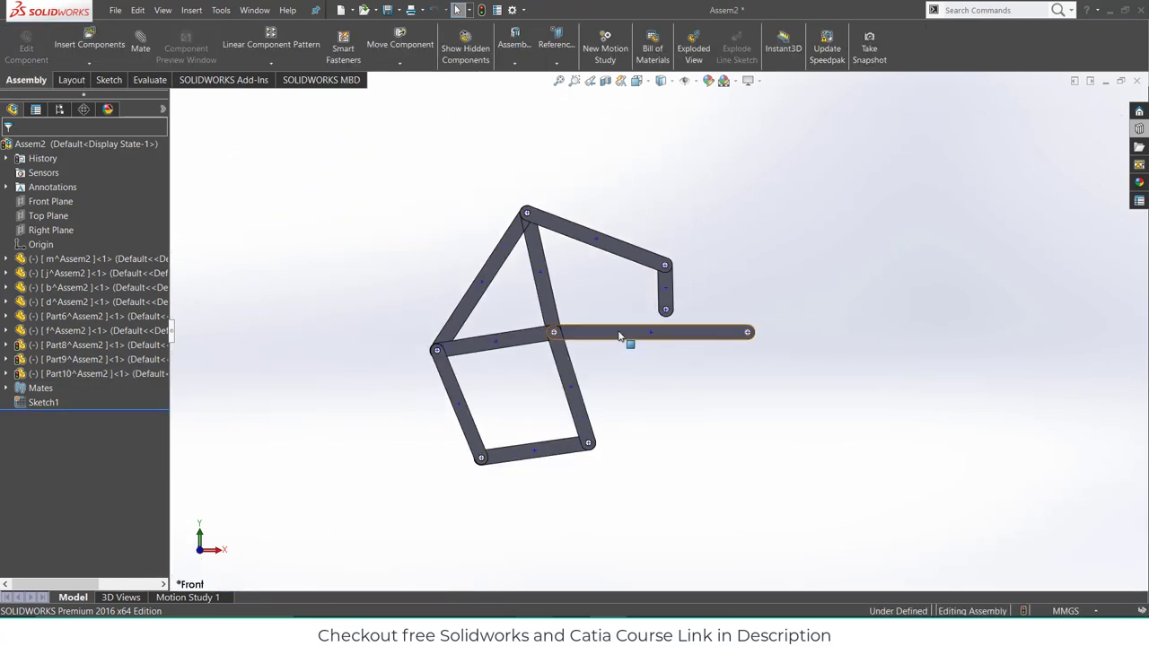
pyautogui.moveTo(619, 336); pyautogui.dragTo(468, 490)
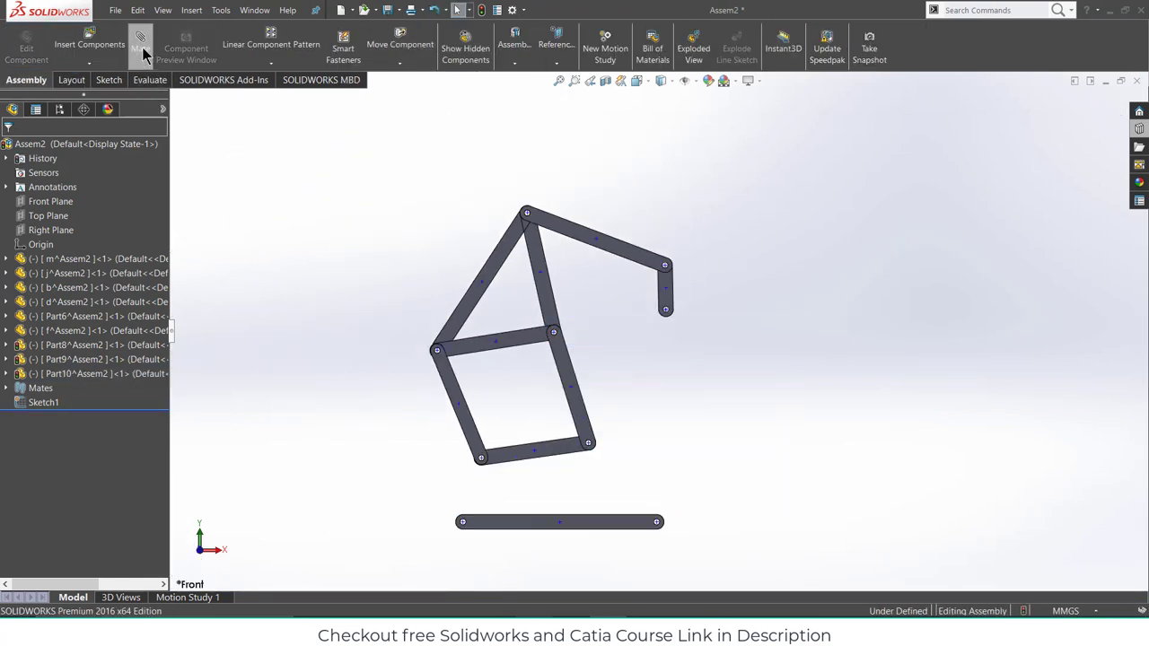
pyautogui.scroll(-8, 479, 495)
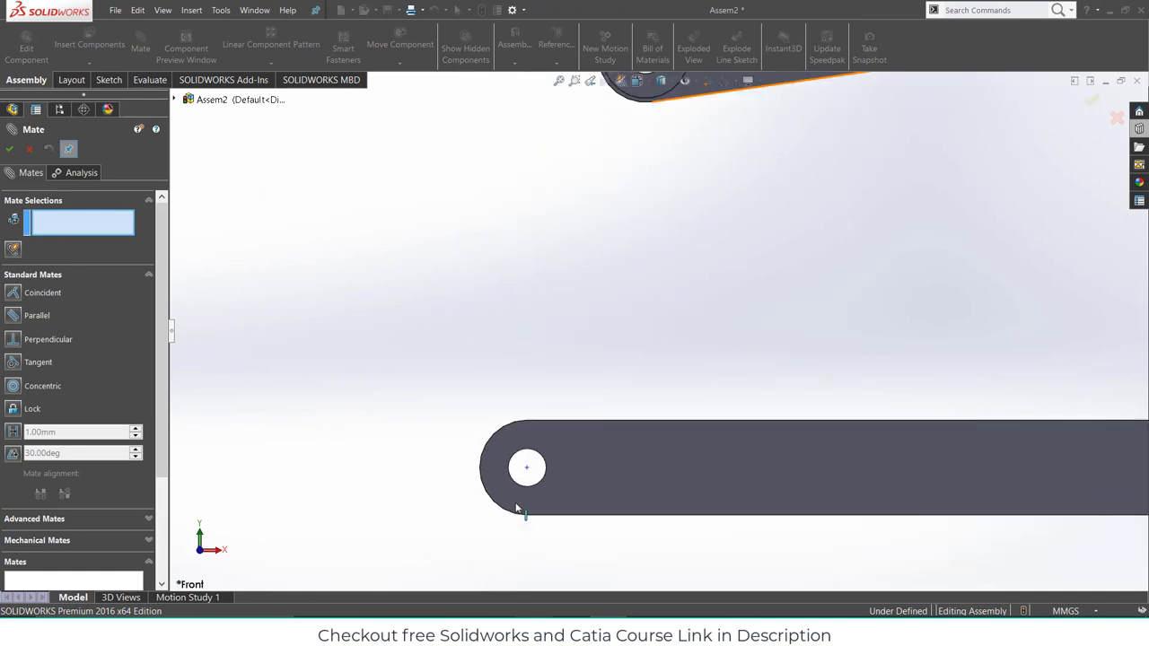
pyautogui.click(523, 485)
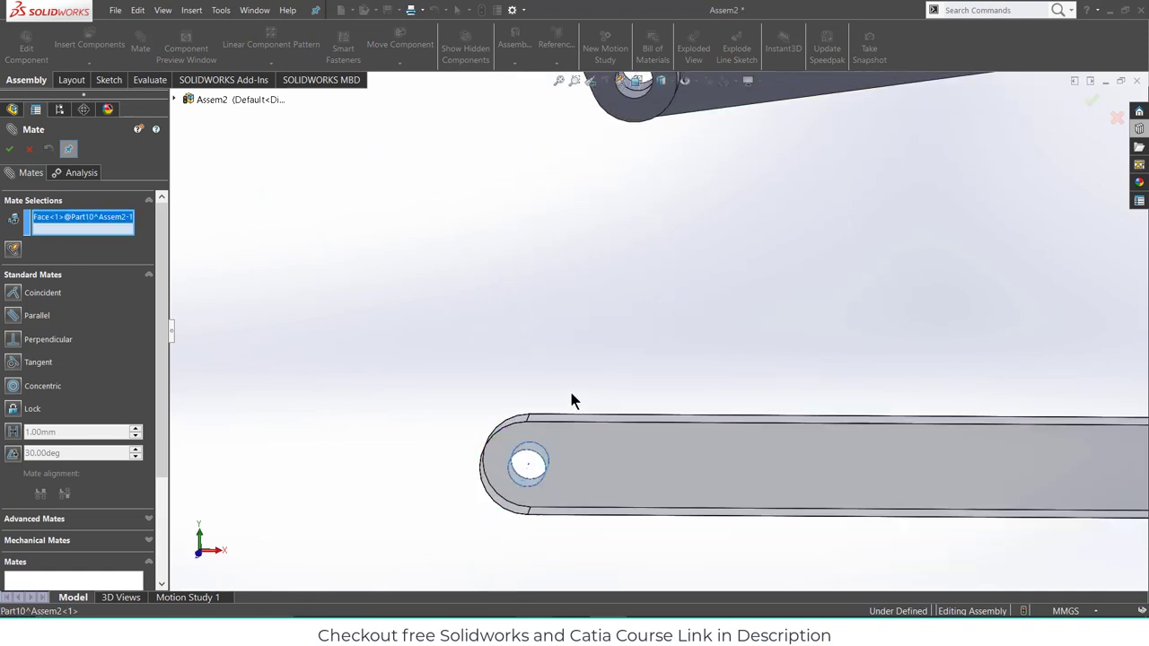
pyautogui.scroll(3, 579, 305)
pyautogui.scroll(-5, 669, 199)
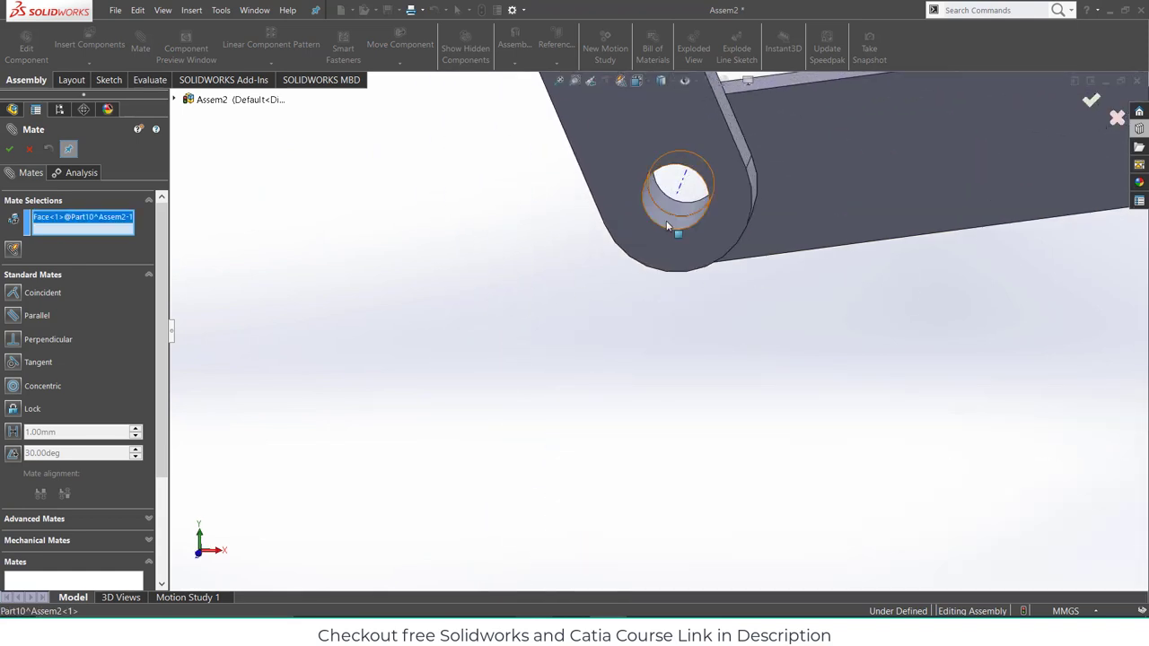
pyautogui.click(666, 225)
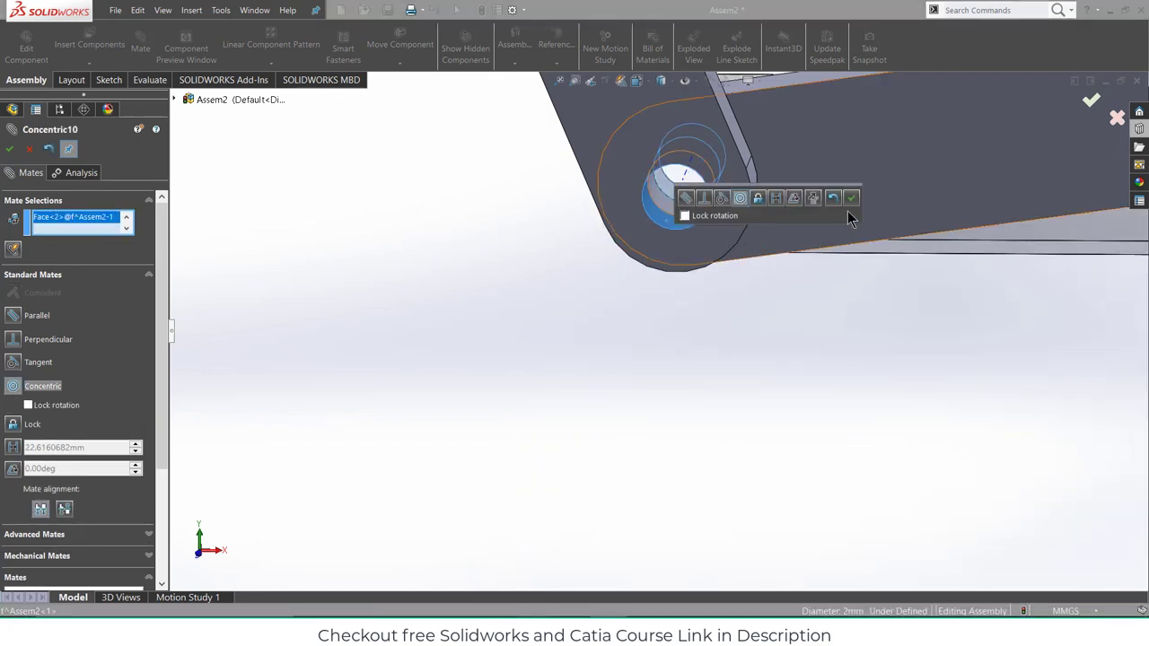
pyautogui.click(851, 198)
# - Swing link h downward, add a coincident mate between the flat faces of links f and h, and finish mating
pyautogui.scroll(4, 870, 226)
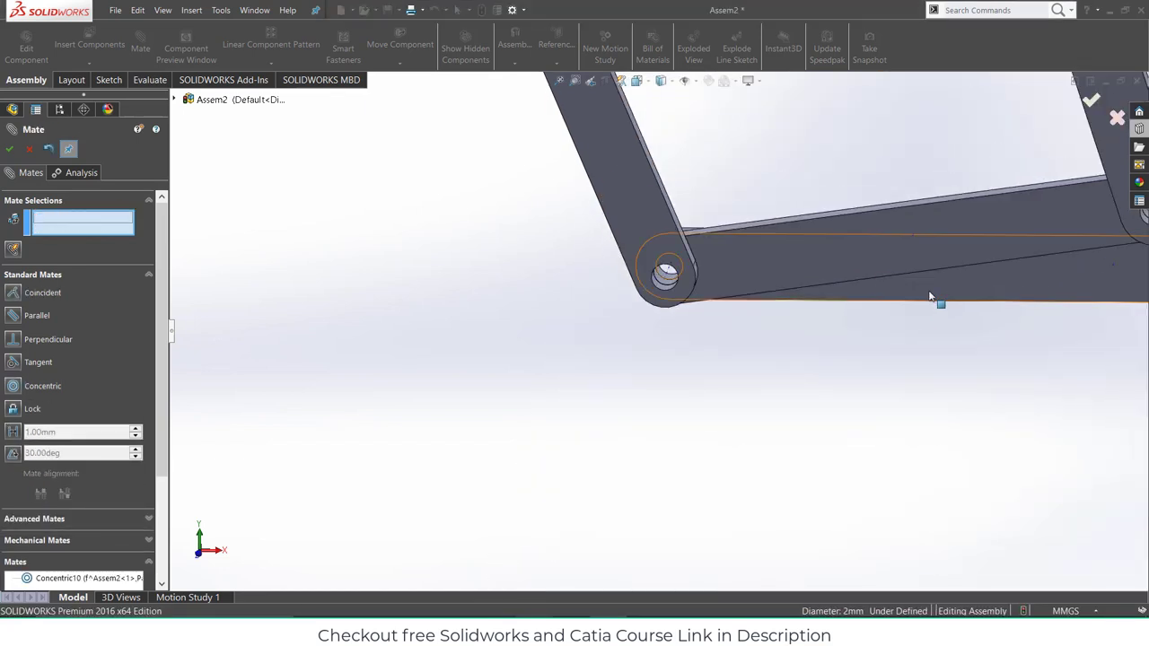
pyautogui.moveTo(930, 296); pyautogui.dragTo(692, 402)
pyautogui.click(690, 317)
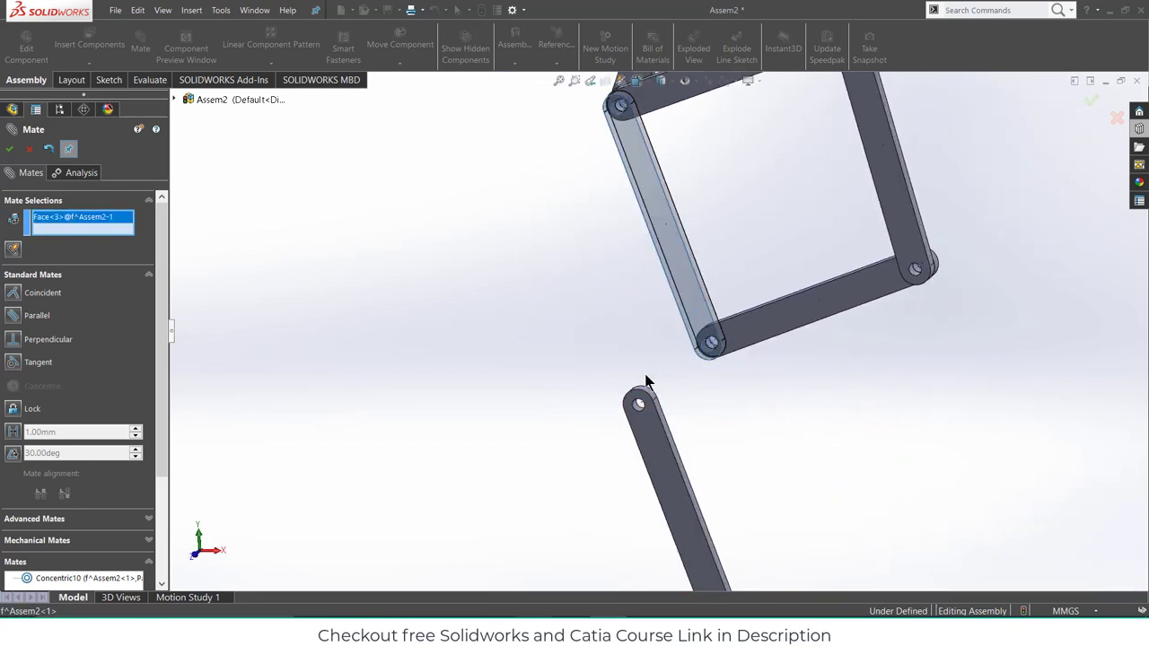
pyautogui.moveTo(648, 381); pyautogui.dragTo(593, 462, button='middle')
pyautogui.click(689, 448)
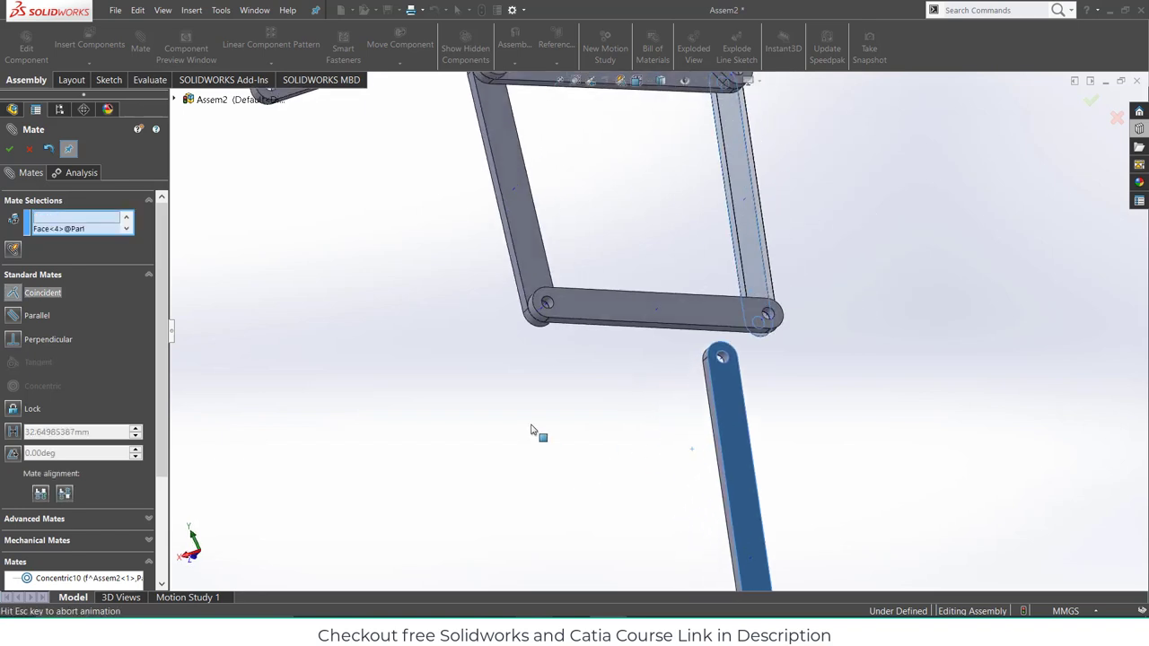
pyautogui.click(532, 435)
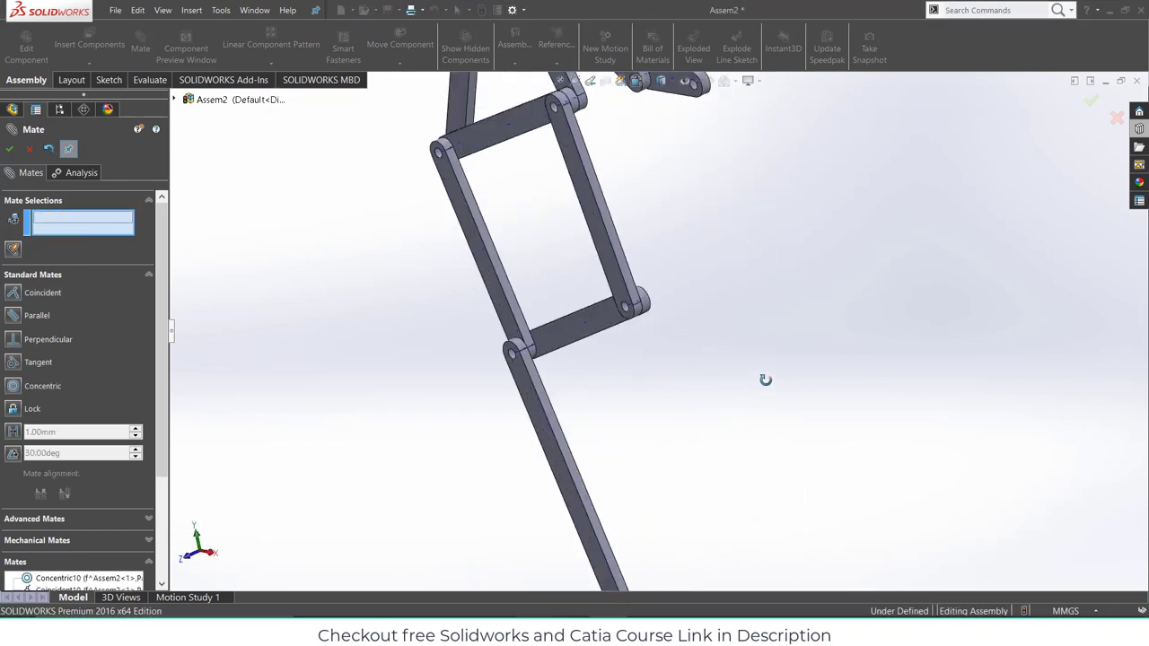
pyautogui.click(9, 149)
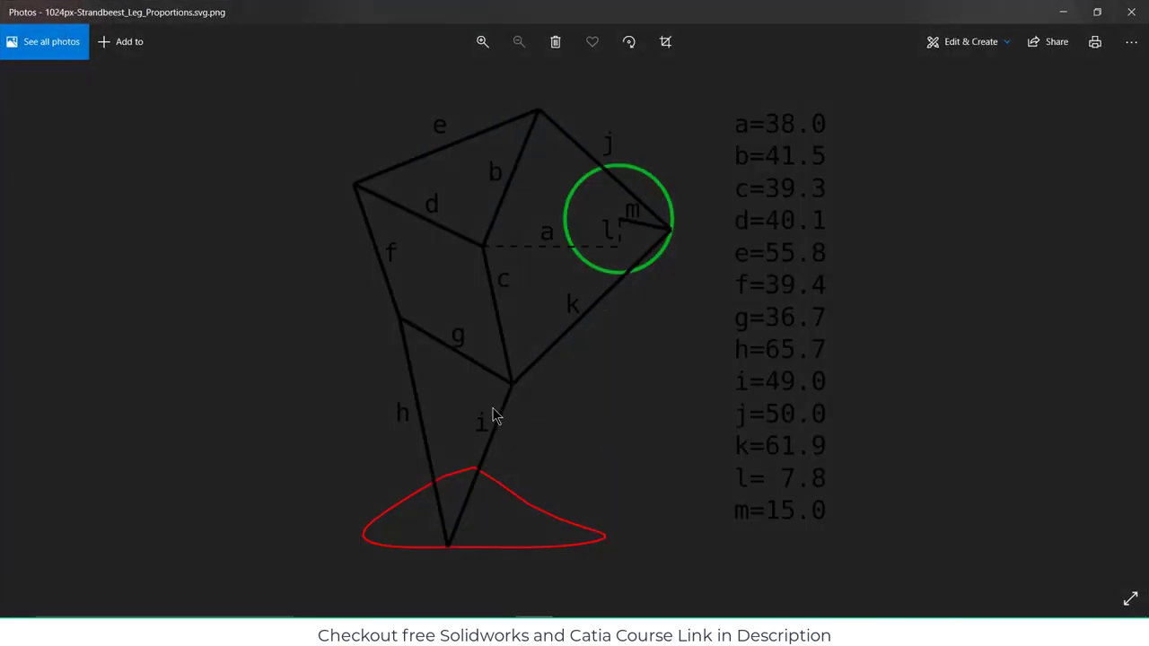
# - Return from the proportions image to SOLIDWORKS and insert a new part for link i on the Front Plane
pyautogui.click(1063, 12)
pyautogui.click(89, 65)
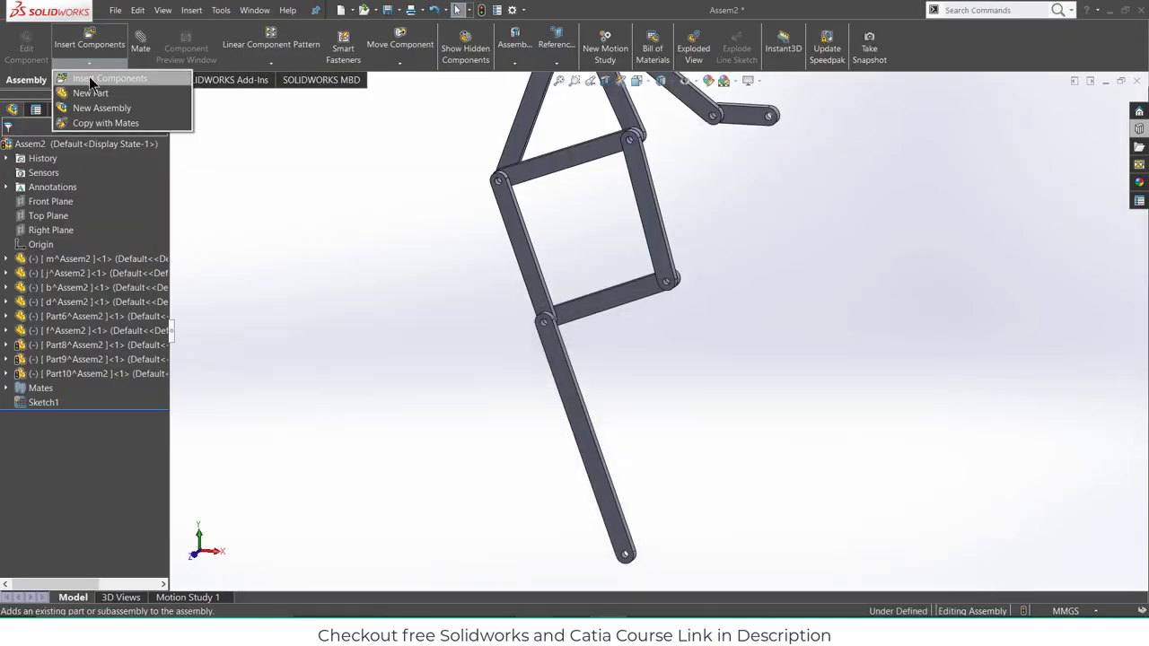
pyautogui.click(89, 91)
pyautogui.click(51, 201)
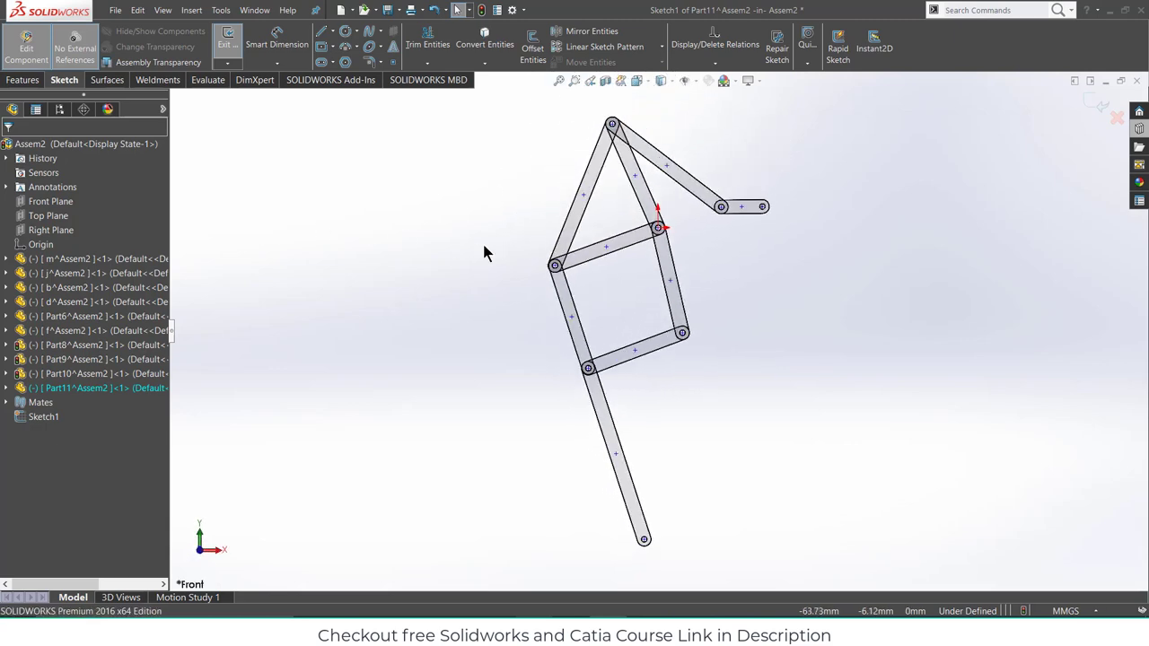
# - Sketch a horizontal straight slot about 34.1 mm between centres from the new part's origin
pyautogui.click(320, 62)
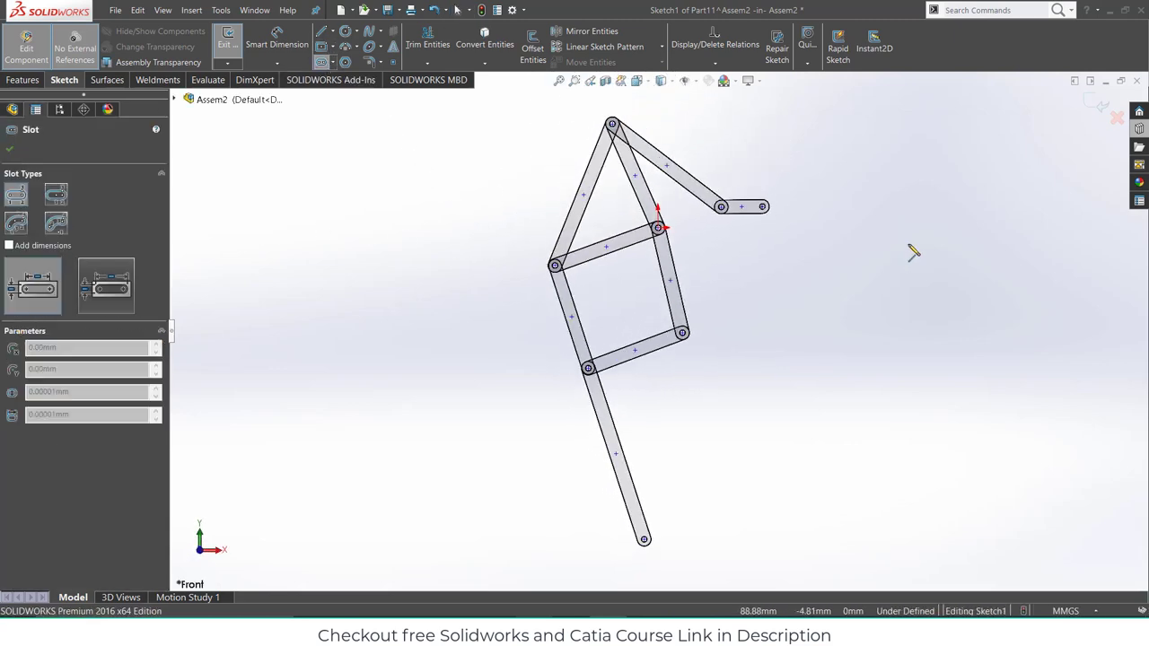
pyautogui.scroll(-5, 652, 246)
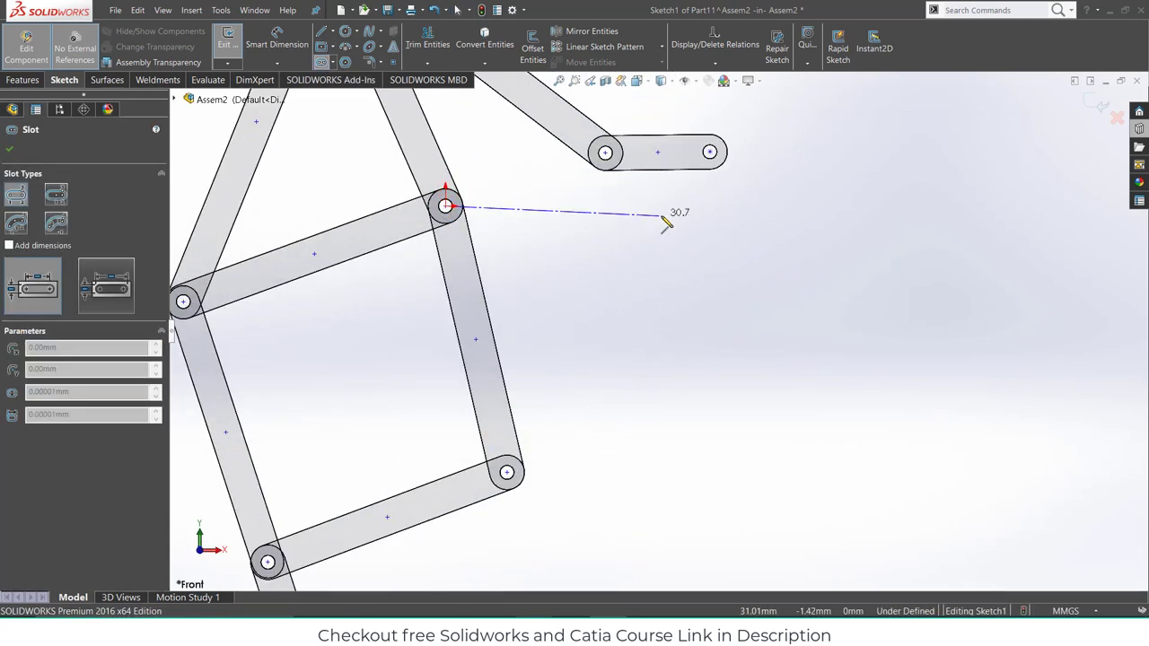
pyautogui.click(684, 207)
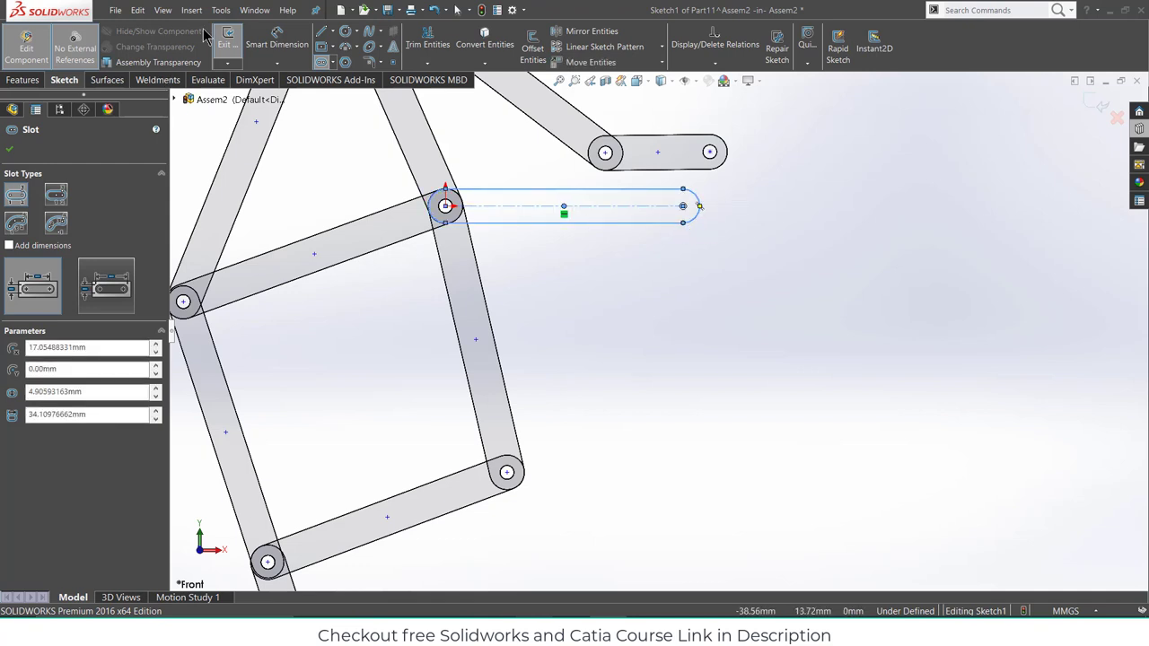
# - Set link i's slot to 49 mm between centres and its end radius to 2.5 mm
pyautogui.click(277, 40)
pyautogui.click(498, 206)
pyautogui.click(505, 150)
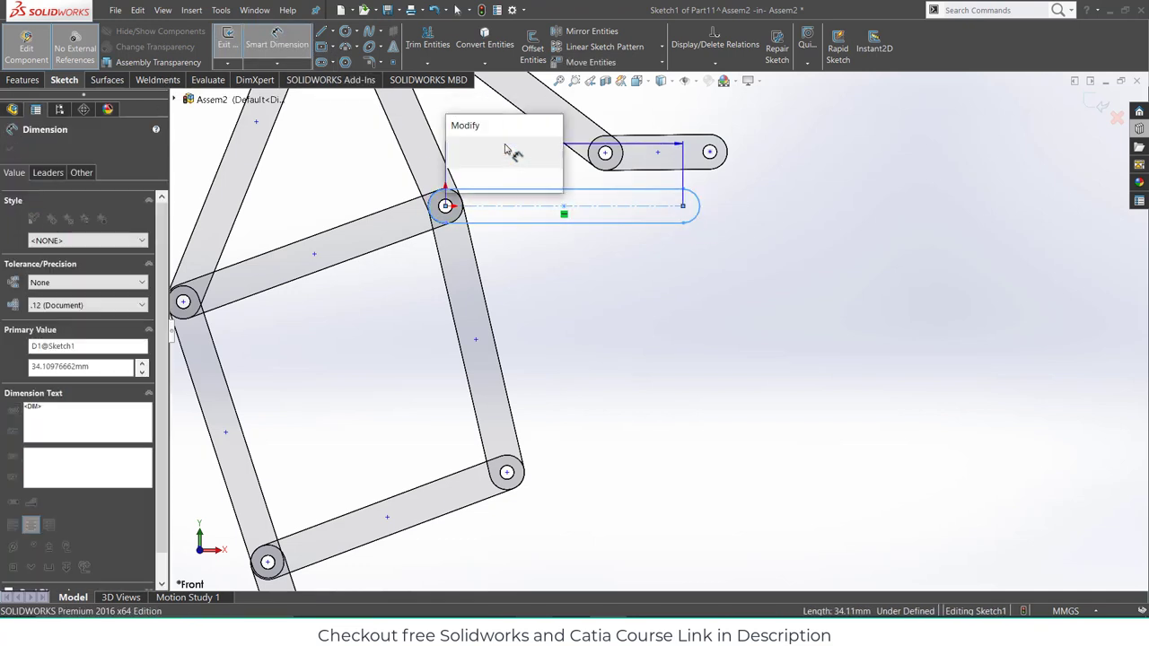
pyautogui.write('49')
pyautogui.press('Return')
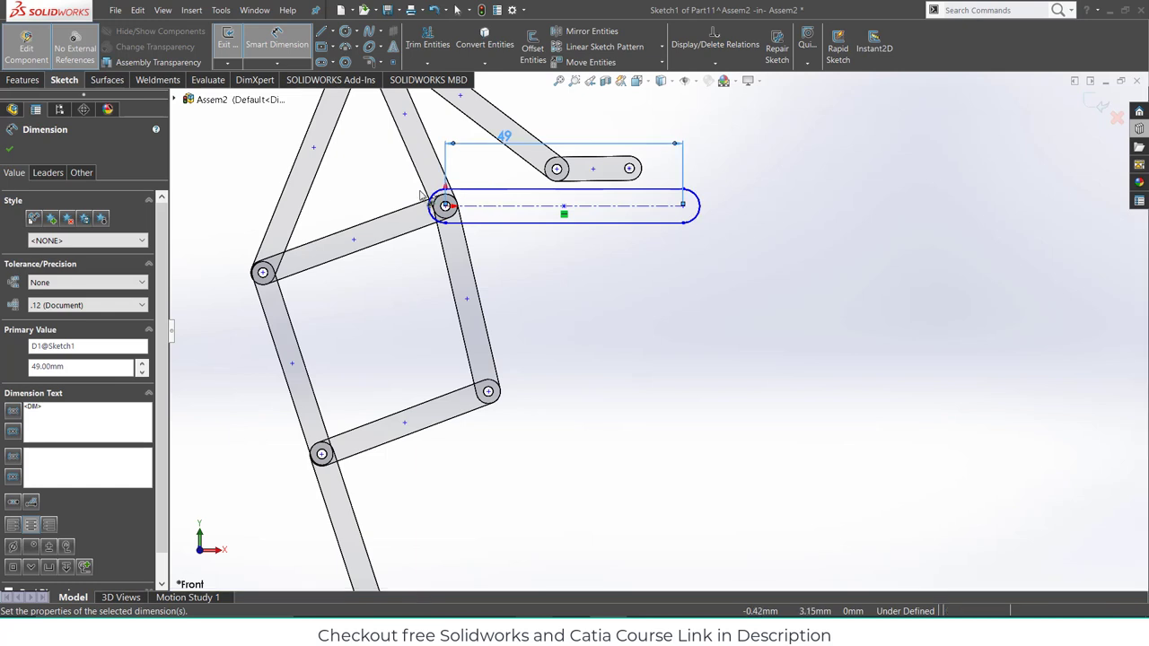
pyautogui.click(434, 209)
pyautogui.click(388, 176)
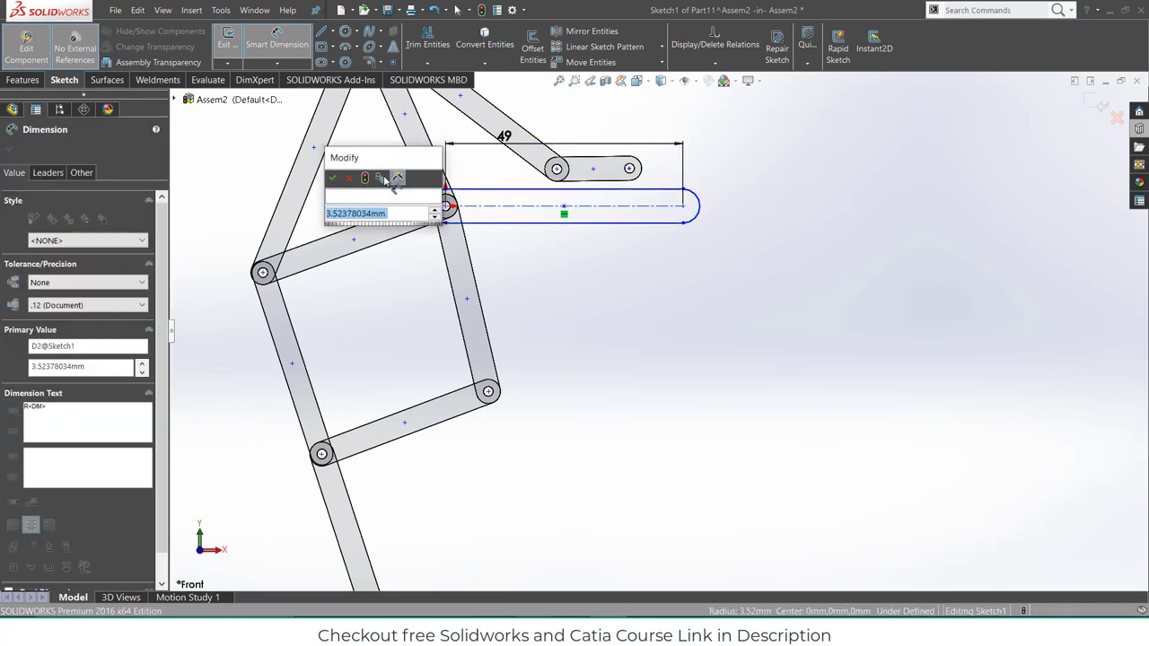
pyautogui.write('2.5')
pyautogui.press('Return')
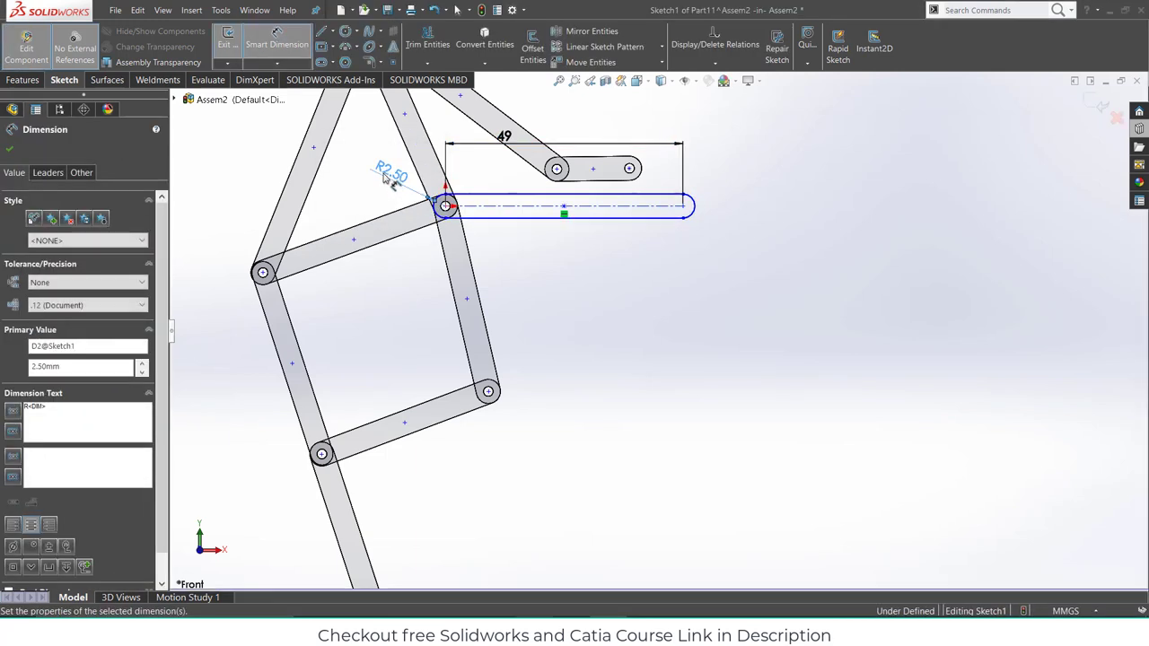
# - Sketch a circle centred on each end of link i's slot
pyautogui.click(348, 34)
pyautogui.click(446, 207)
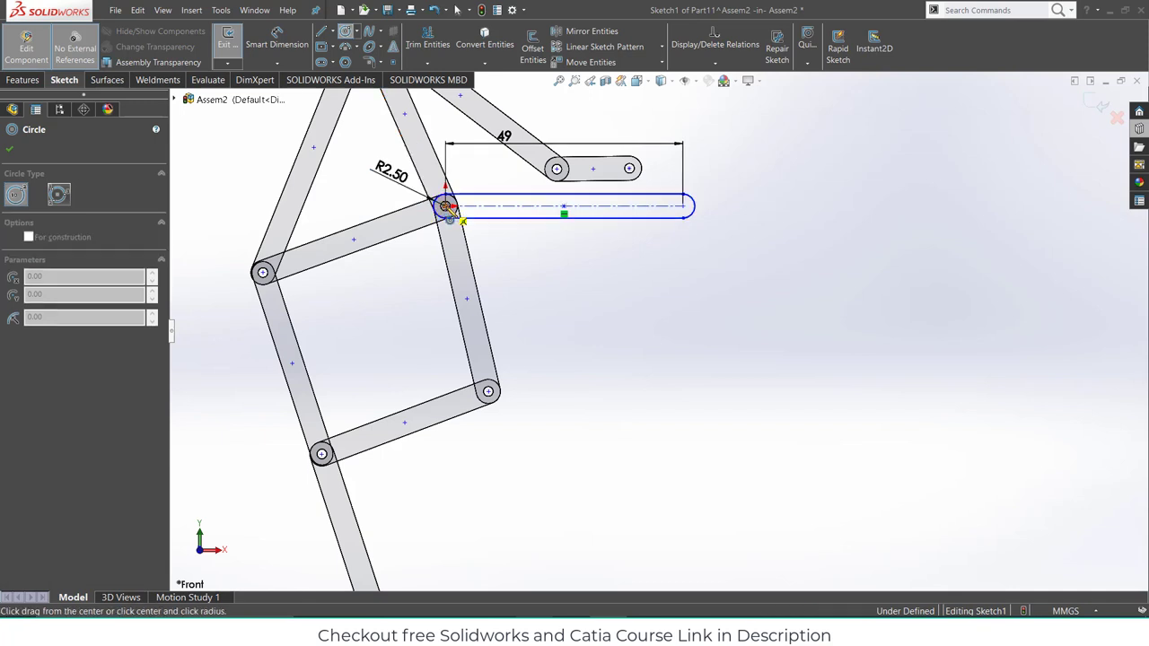
pyautogui.click(683, 206)
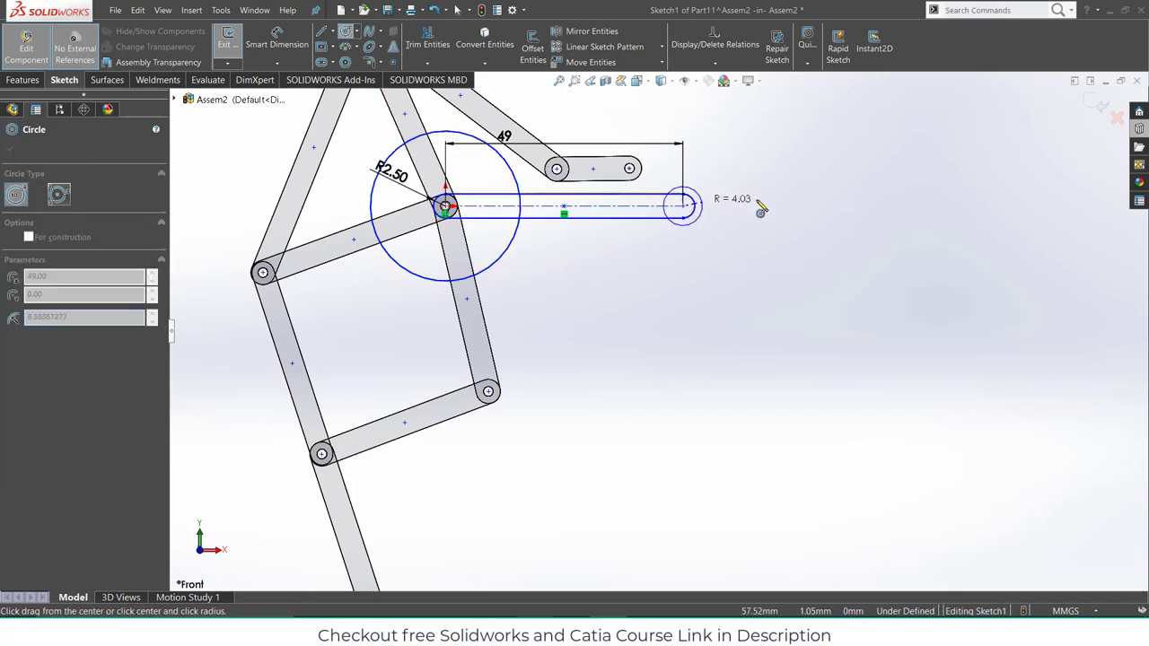
pyautogui.click(756, 206)
# - Set the diameter of both end circles on link i to 2 mm
pyautogui.click(277, 40)
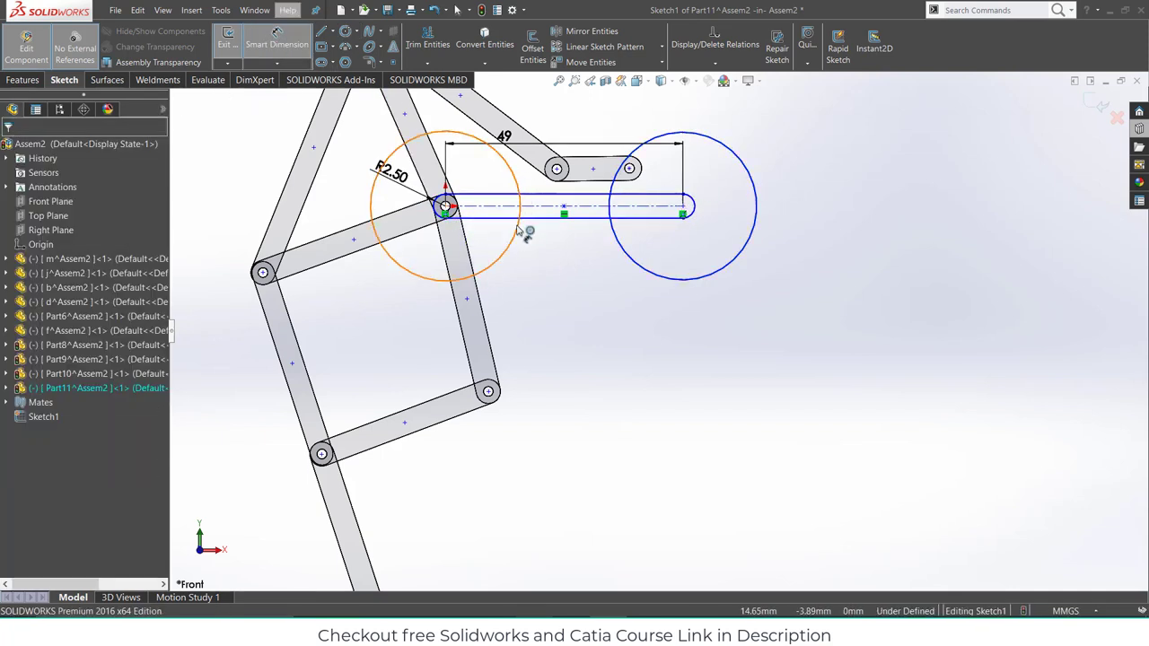
pyautogui.click(516, 226)
pyautogui.click(549, 273)
pyautogui.press('Return')
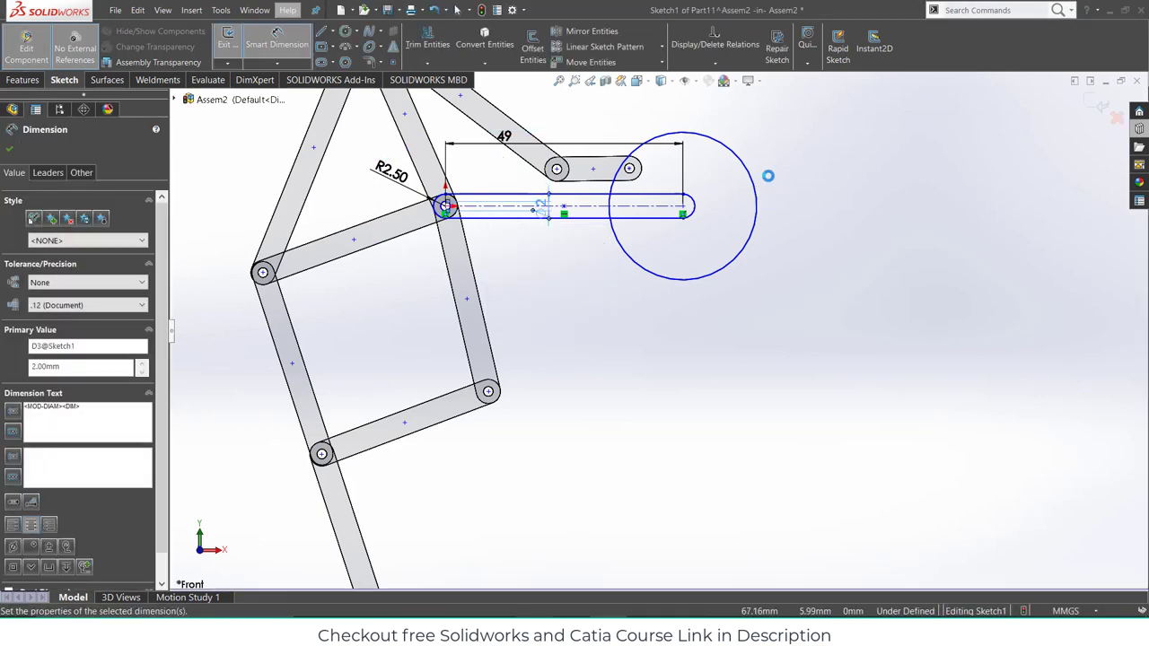
pyautogui.click(754, 186)
pyautogui.click(788, 187)
pyautogui.write('2')
pyautogui.press('Return')
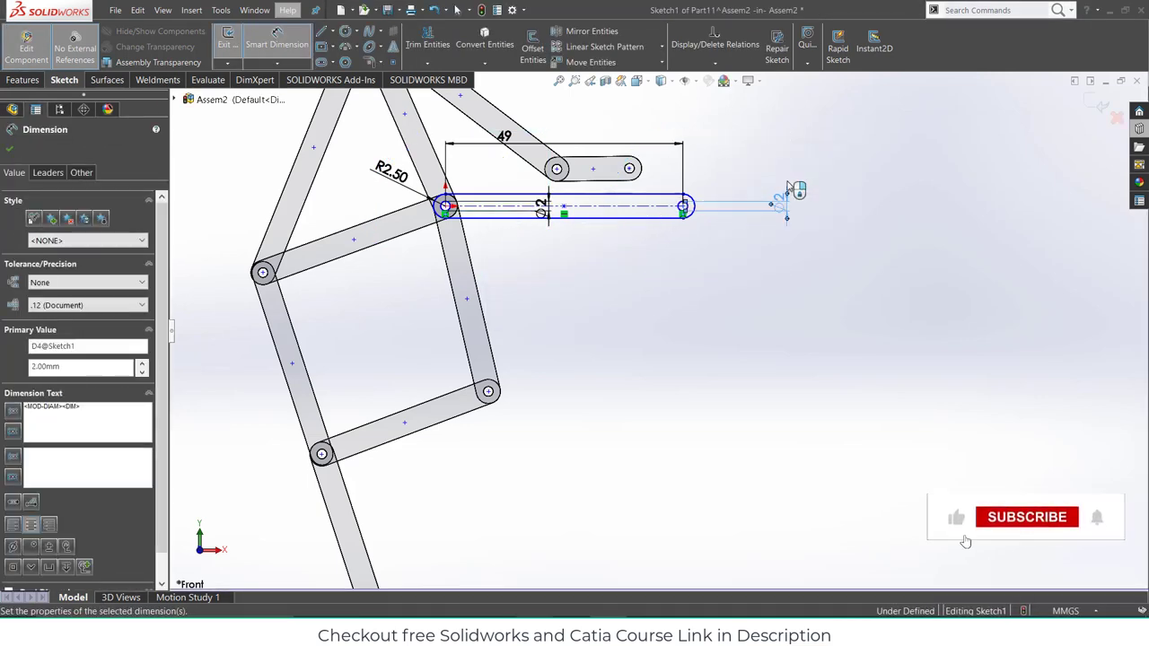
# - Extrude link i's sketch into a solid and finish editing the part to return to the assembly
pyautogui.click(22, 79)
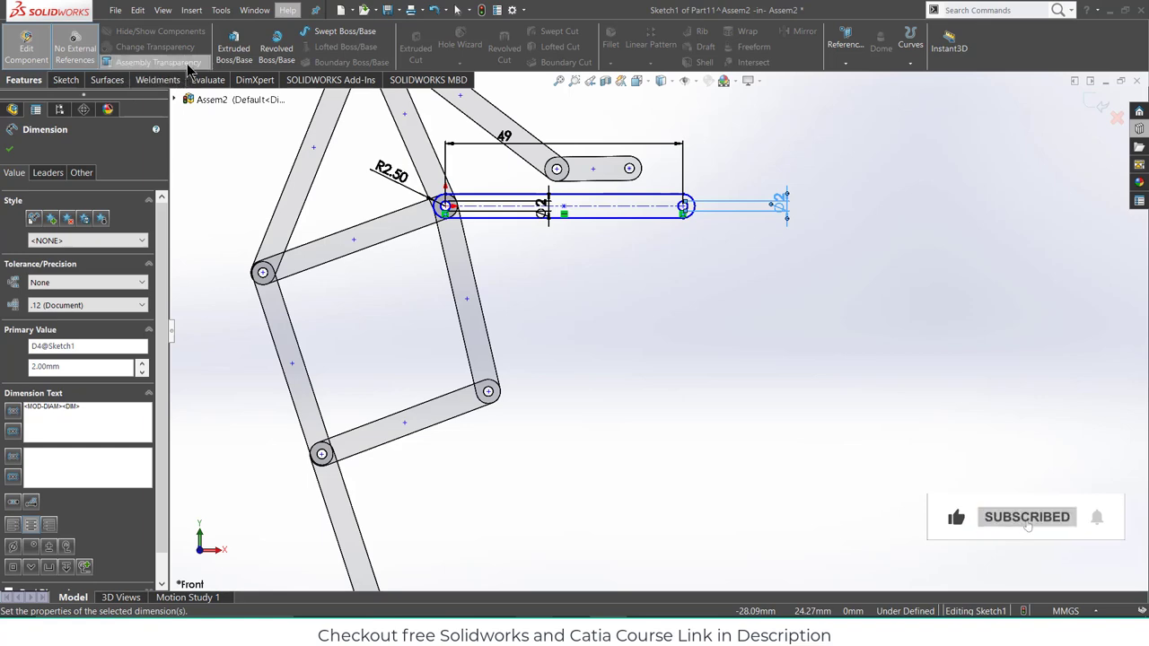
pyautogui.click(220, 52)
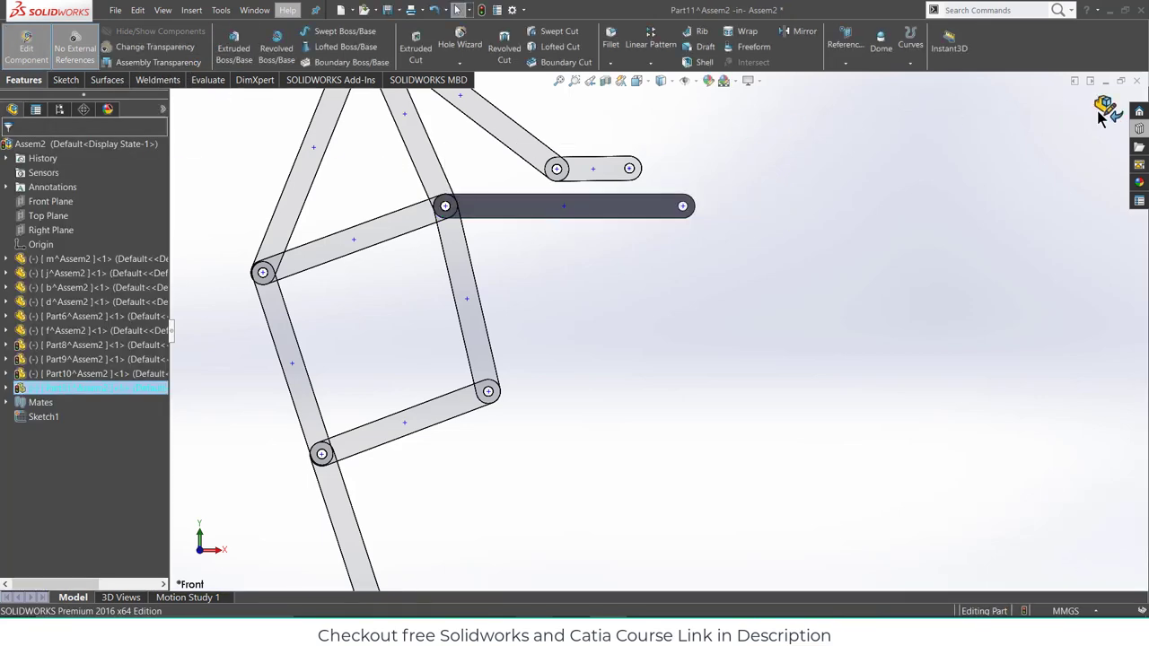
pyautogui.click(1102, 110)
# - Move link i away from the linkage into the free space below it
pyautogui.click(532, 202)
pyautogui.moveTo(553, 227); pyautogui.dragTo(633, 451)
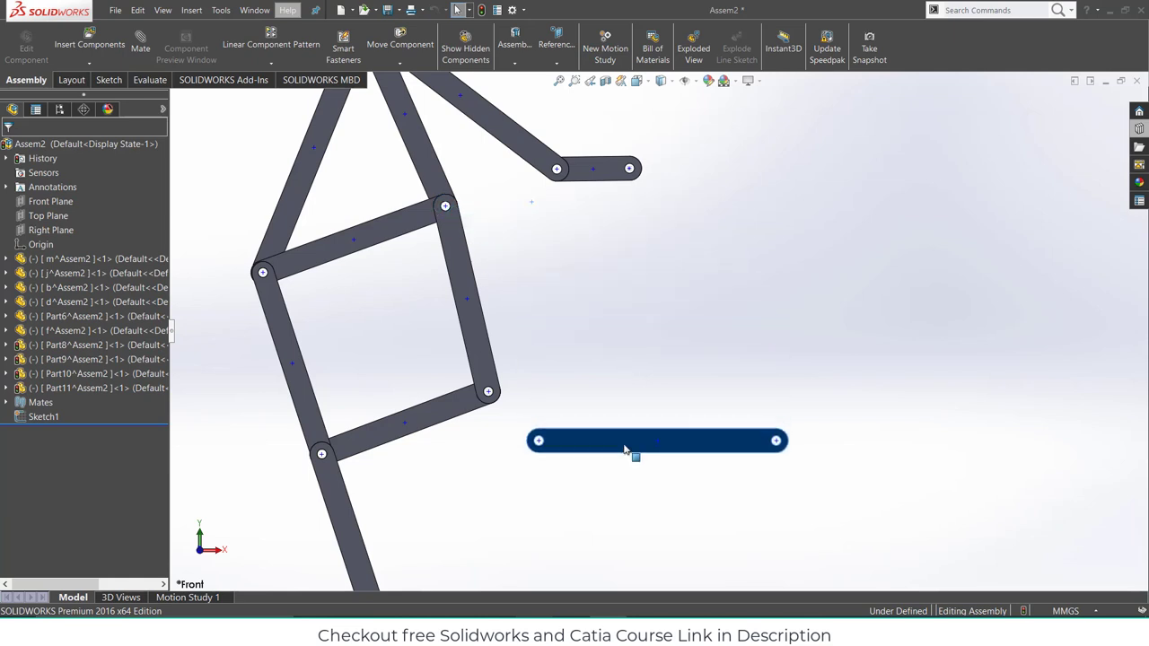
pyautogui.click(626, 392)
# - Add a concentric mate between one end hole of link i and the hole at the joint of links c and g
pyautogui.click(140, 43)
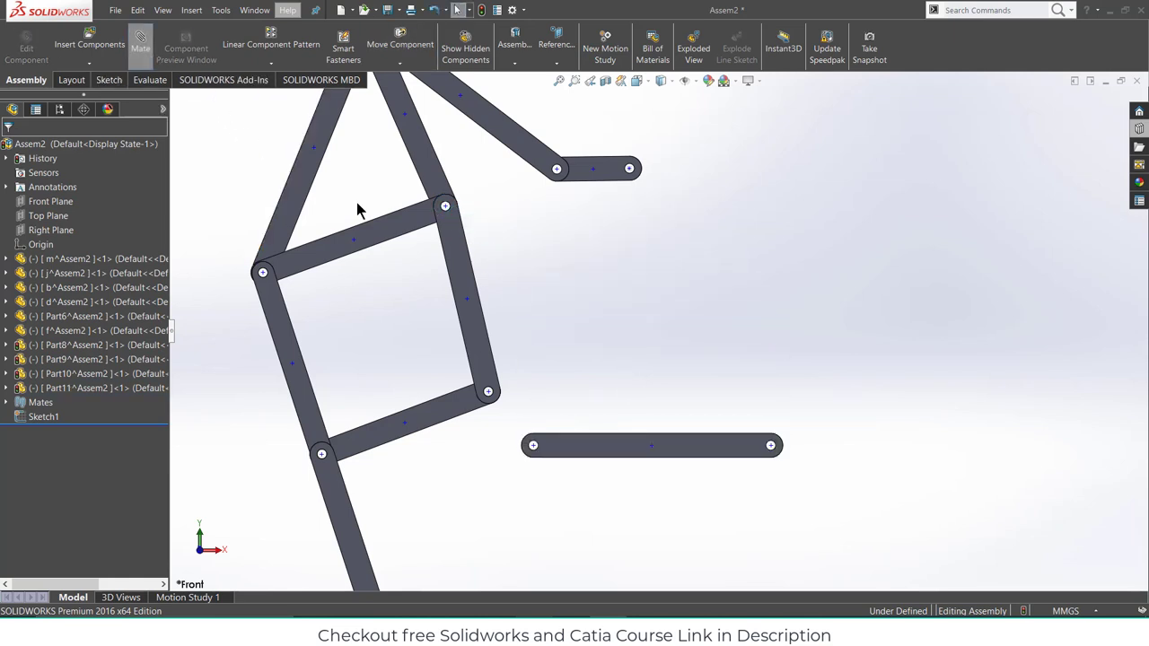
pyautogui.scroll(-4, 592, 510)
pyautogui.moveTo(500, 413); pyautogui.dragTo(462, 391, button='middle')
pyautogui.scroll(-4, 462, 391)
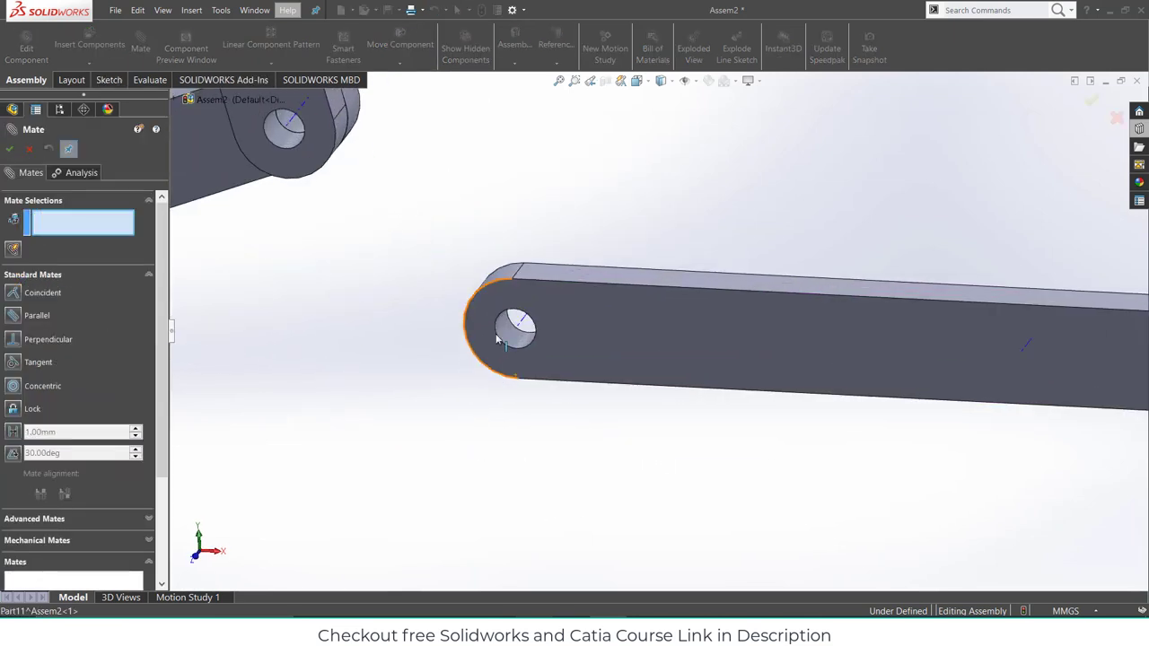
pyautogui.click(507, 333)
pyautogui.scroll(2, 410, 239)
pyautogui.scroll(-2, 404, 216)
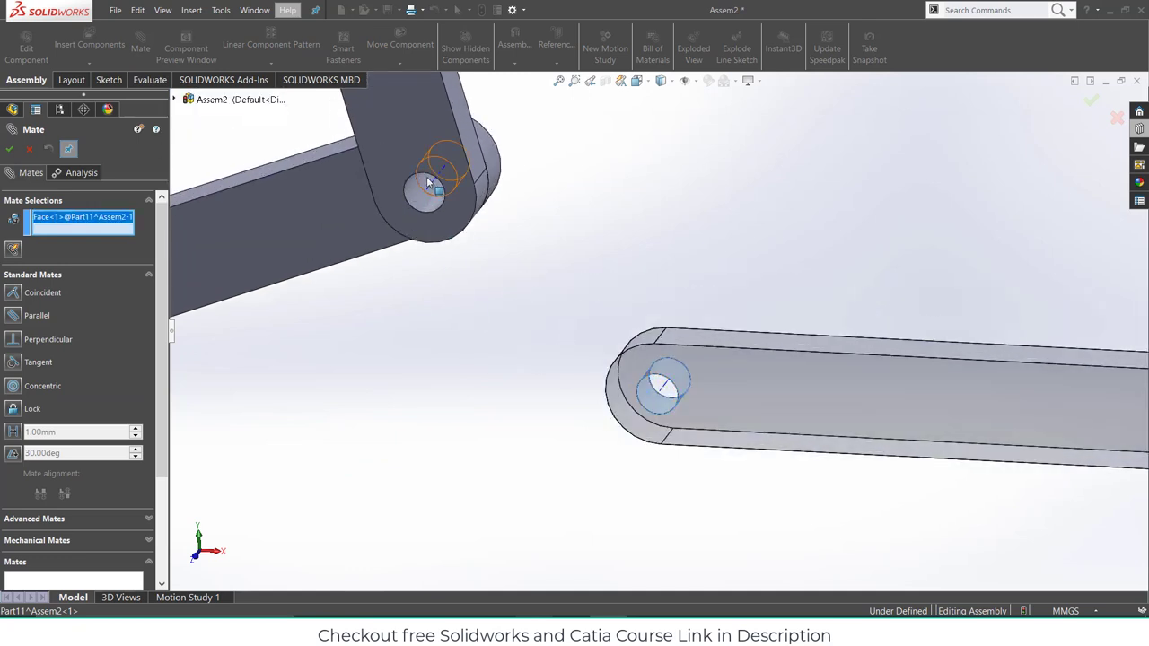
pyautogui.click(429, 182)
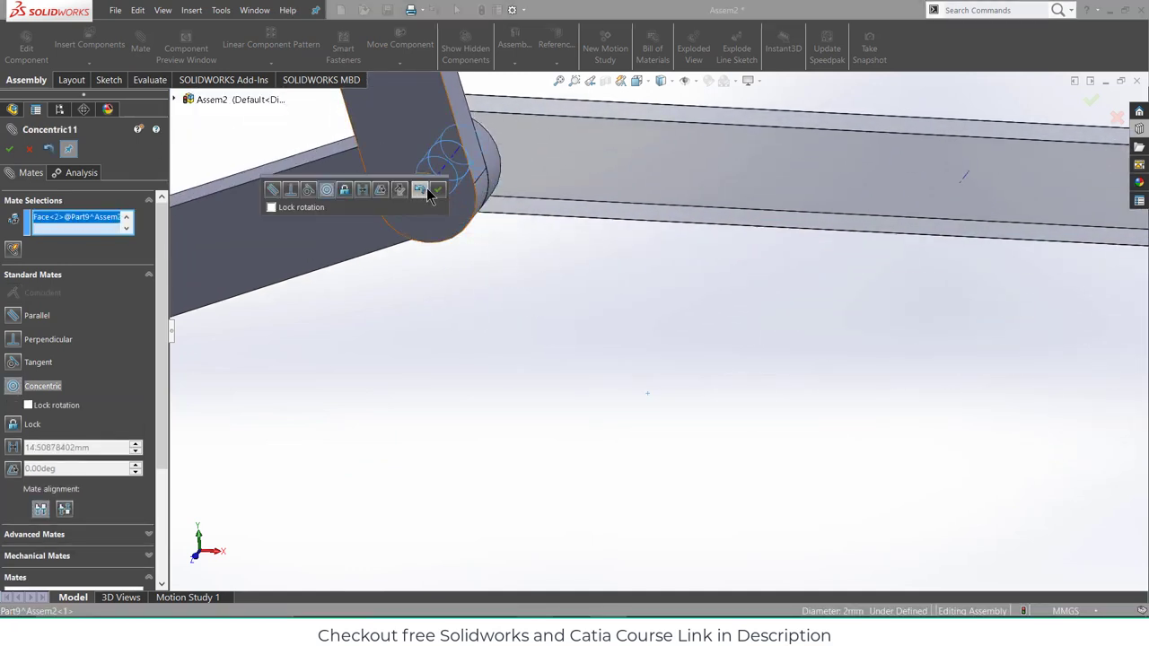
pyautogui.click(436, 190)
# - Add a concentric mate between link i's free end hole and the lower end hole of link h
pyautogui.scroll(4, 888, 327)
pyautogui.scroll(-5, 987, 316)
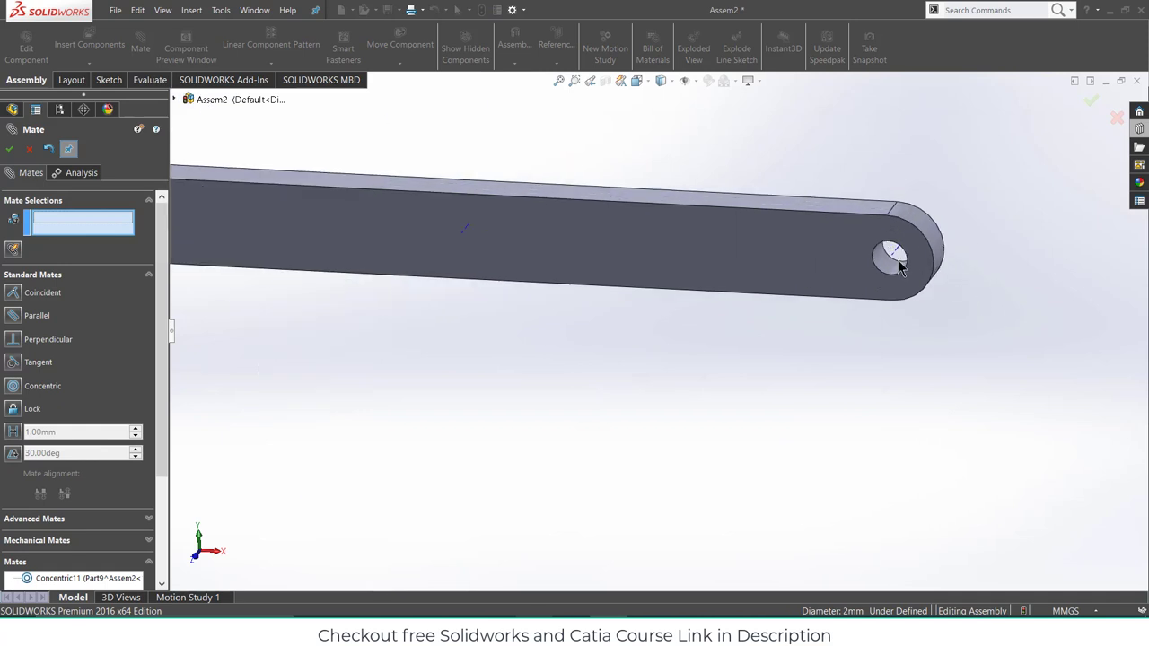
pyautogui.click(887, 270)
pyautogui.scroll(5, 866, 309)
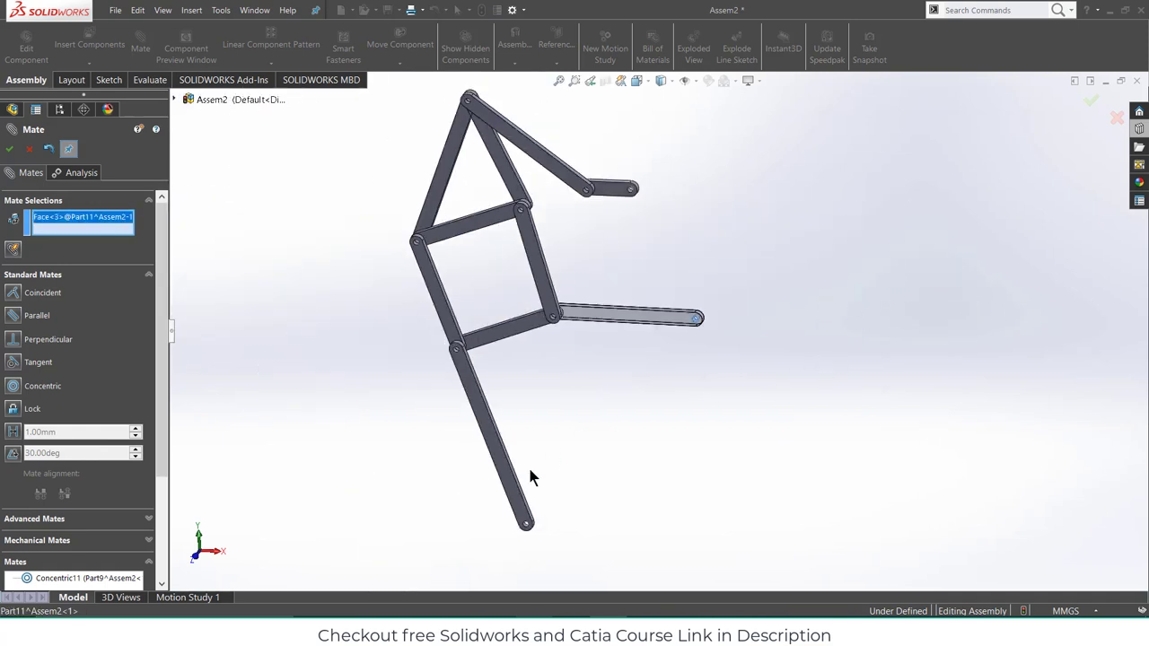
pyautogui.scroll(-6, 528, 476)
pyautogui.scroll(-2, 629, 559)
pyautogui.click(640, 547)
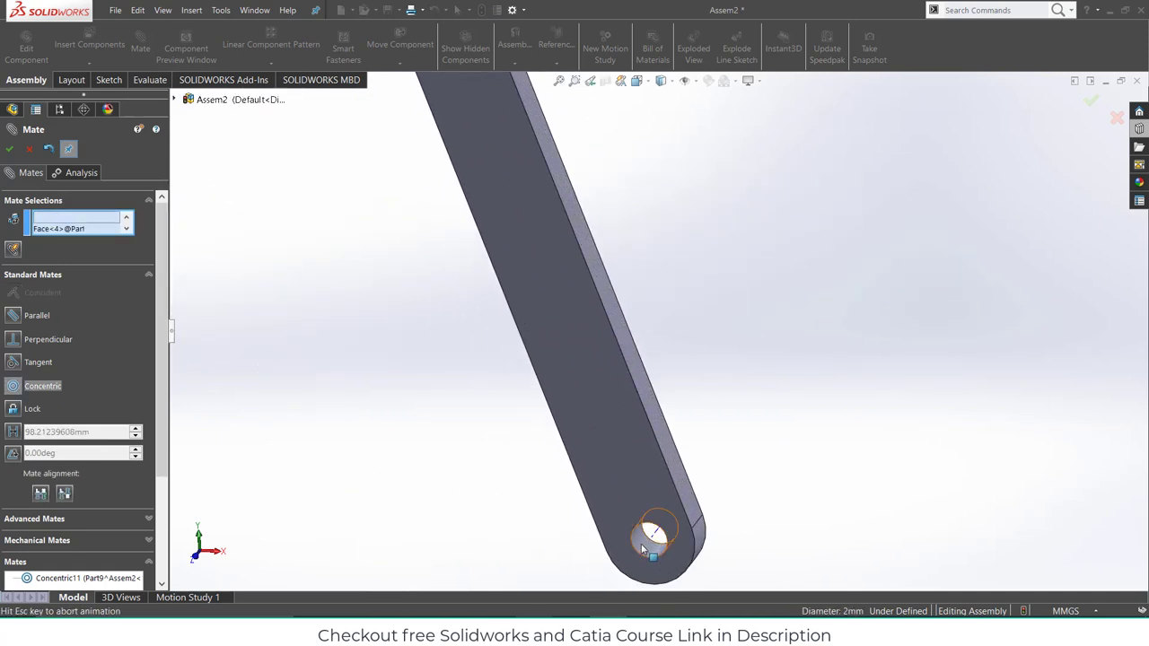
pyautogui.scroll(3, 673, 503)
pyautogui.scroll(2, 697, 399)
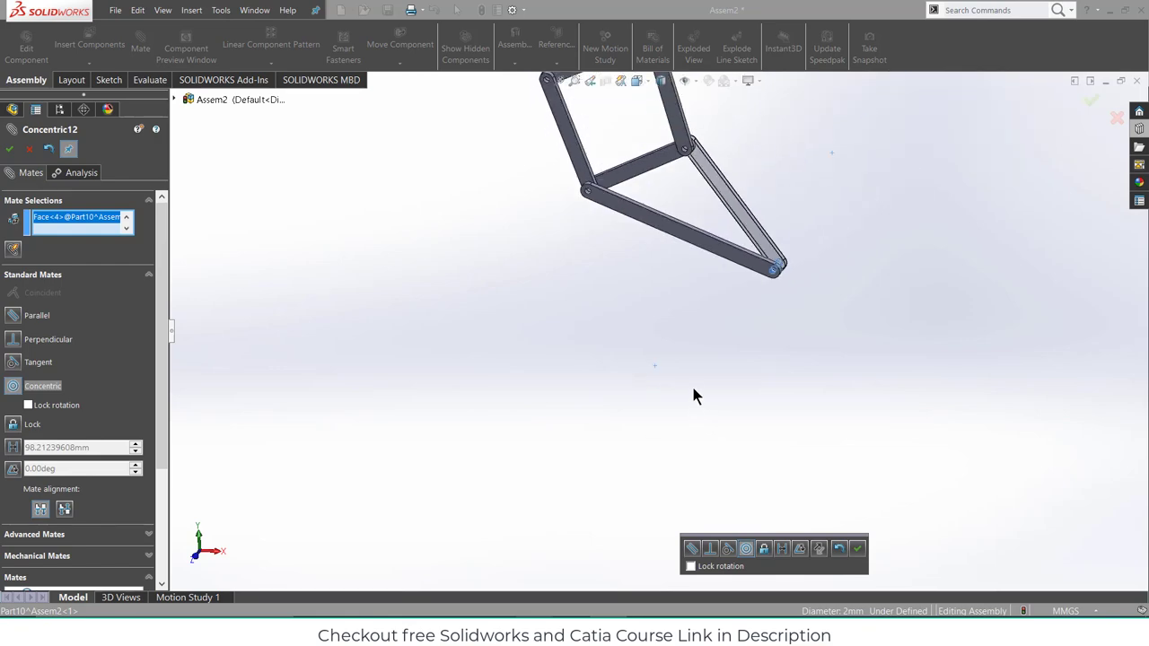
pyautogui.click(855, 550)
# - Mate the flat face of link i to the adjoining flat face of link g and finish mating
pyautogui.scroll(-2, 691, 112)
pyautogui.scroll(-2, 705, 309)
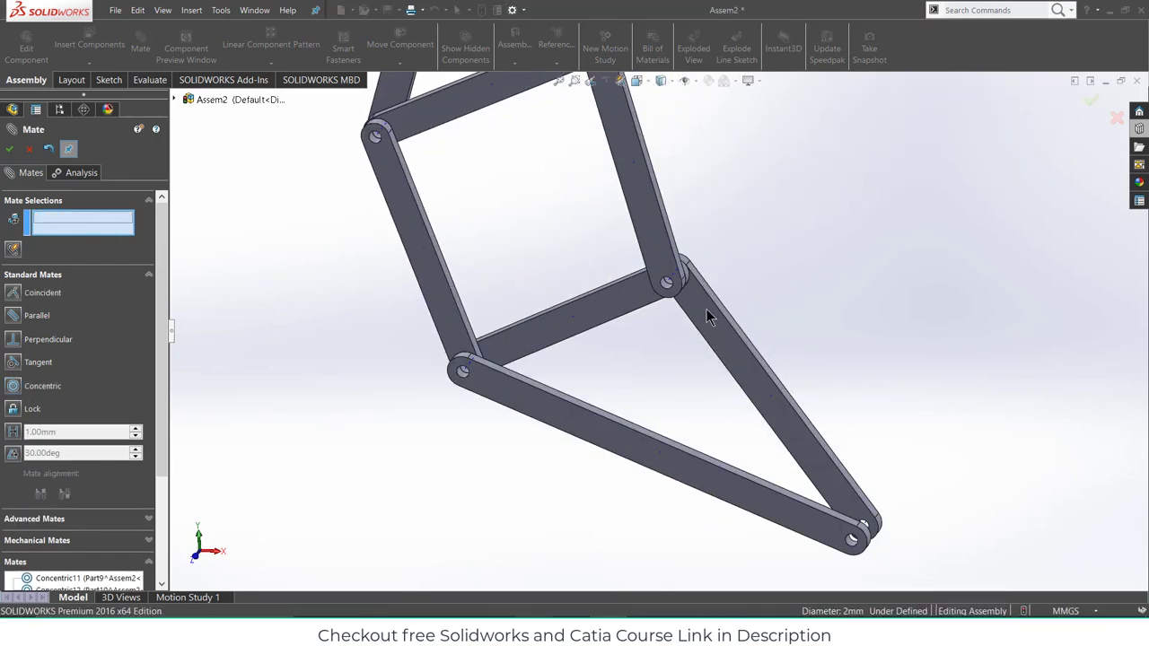
pyautogui.click(706, 308)
pyautogui.moveTo(707, 282); pyautogui.dragTo(582, 391, button='middle')
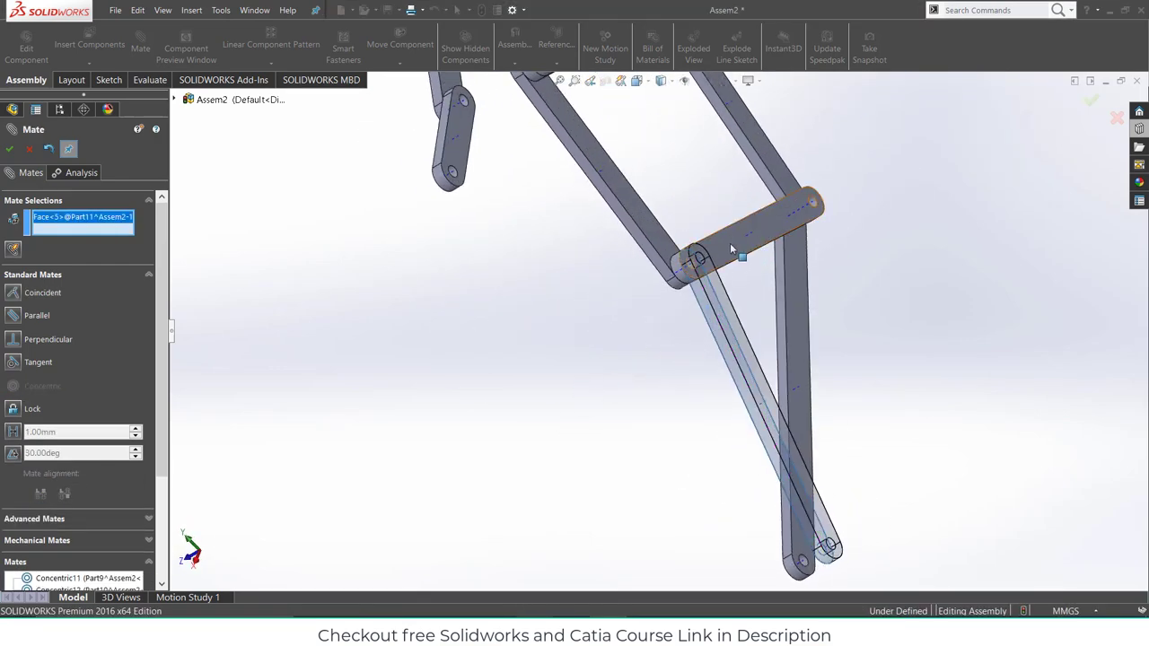
pyautogui.click(731, 249)
pyautogui.click(898, 213)
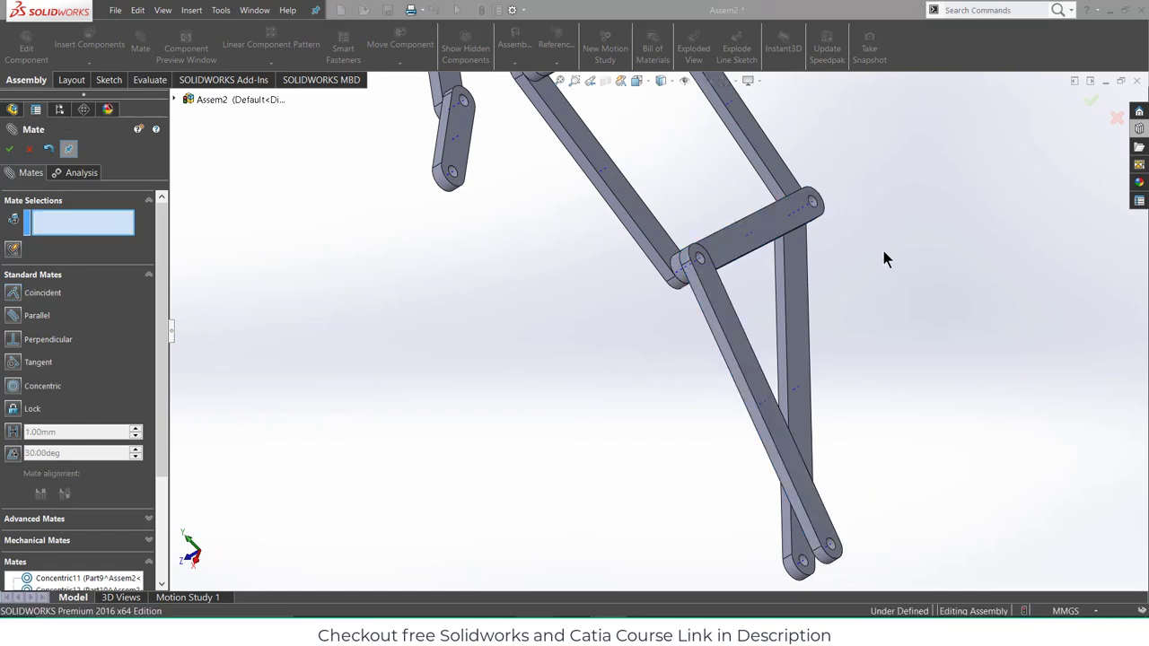
pyautogui.scroll(4, 844, 296)
pyautogui.moveTo(834, 306); pyautogui.dragTo(924, 234, button='middle')
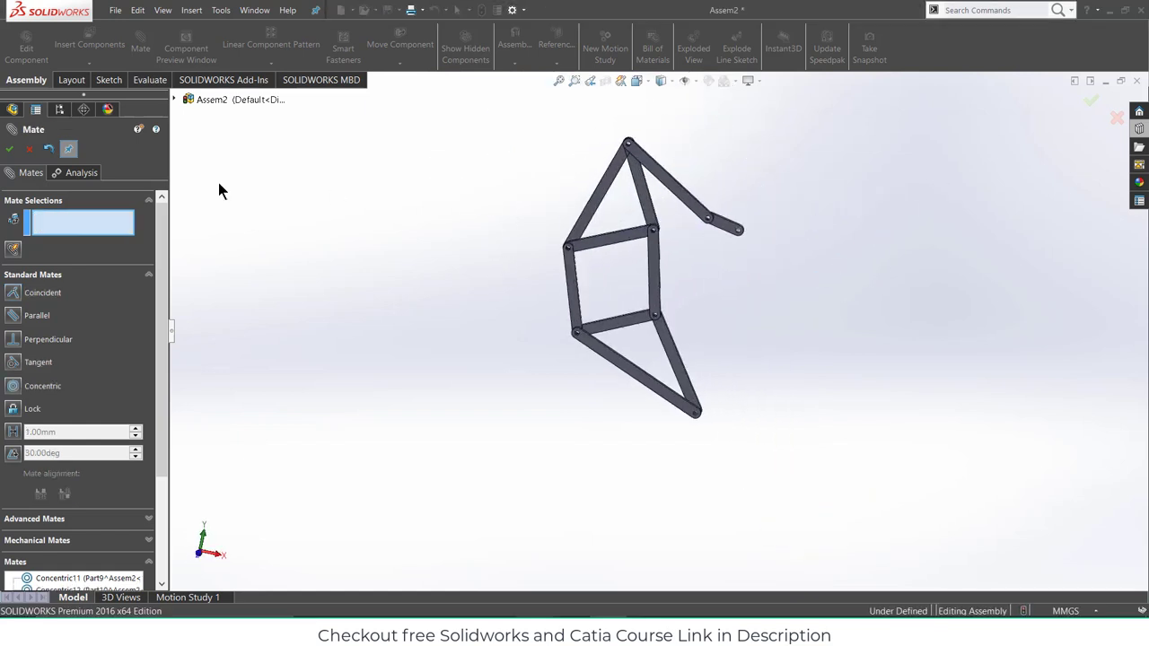
pyautogui.click(10, 149)
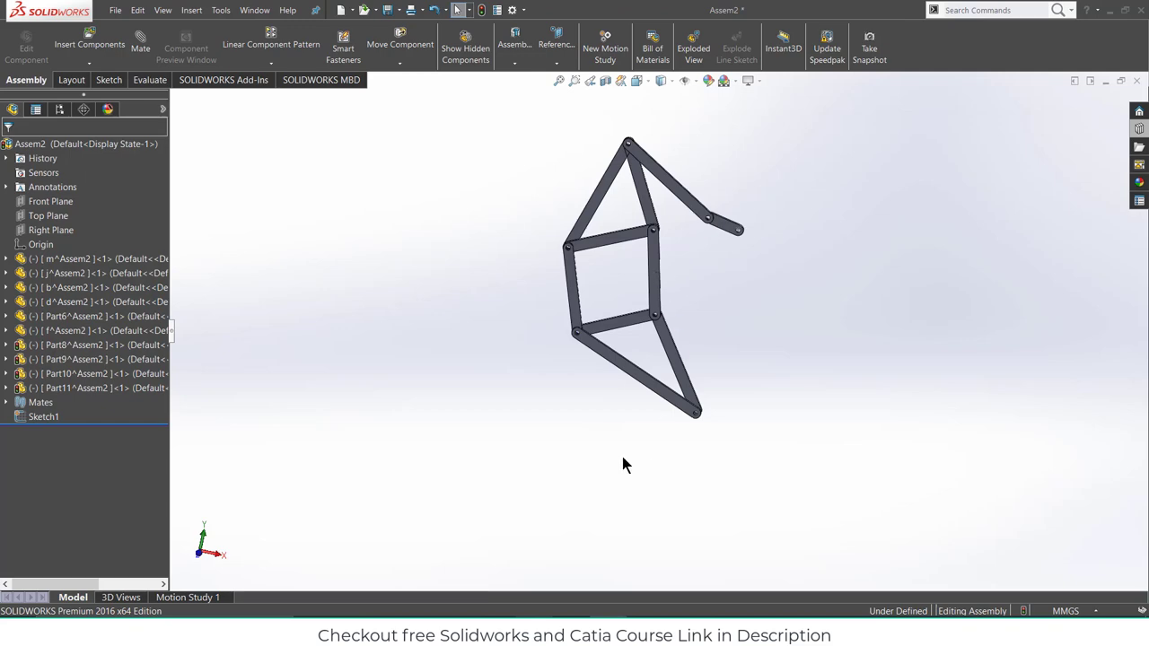
# - Look up link k in the Strandbeest proportions image in Photos and insert a new in-context part on the assembly's Front Plane
pyautogui.hotkey('alt', 'Tab')
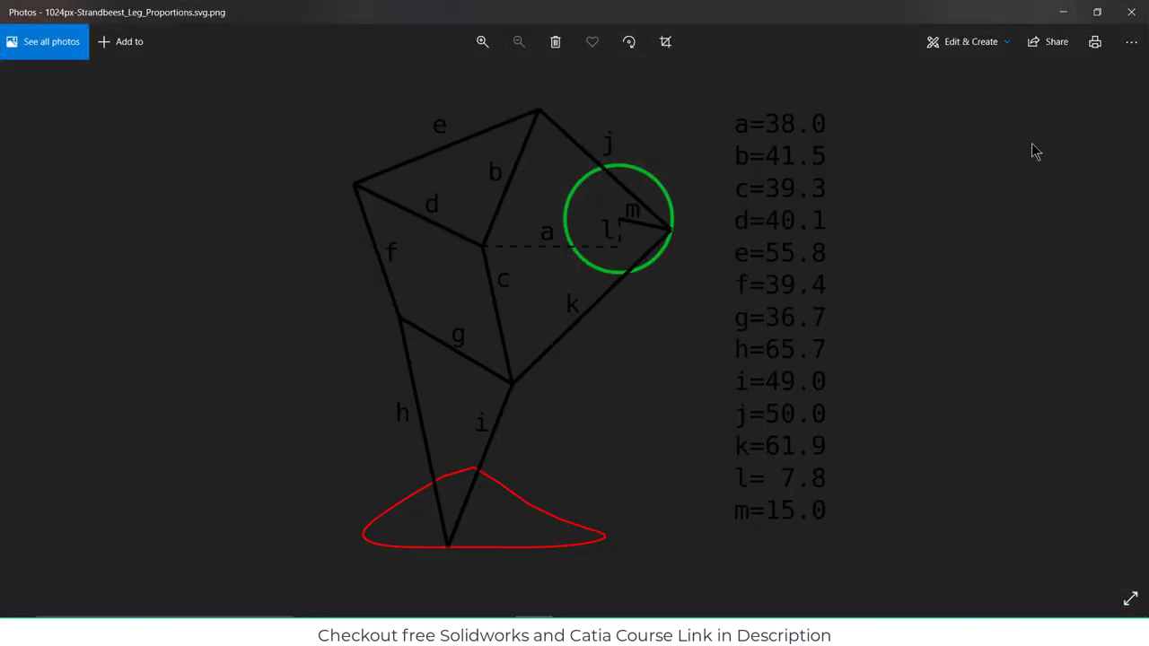
pyautogui.click(1061, 12)
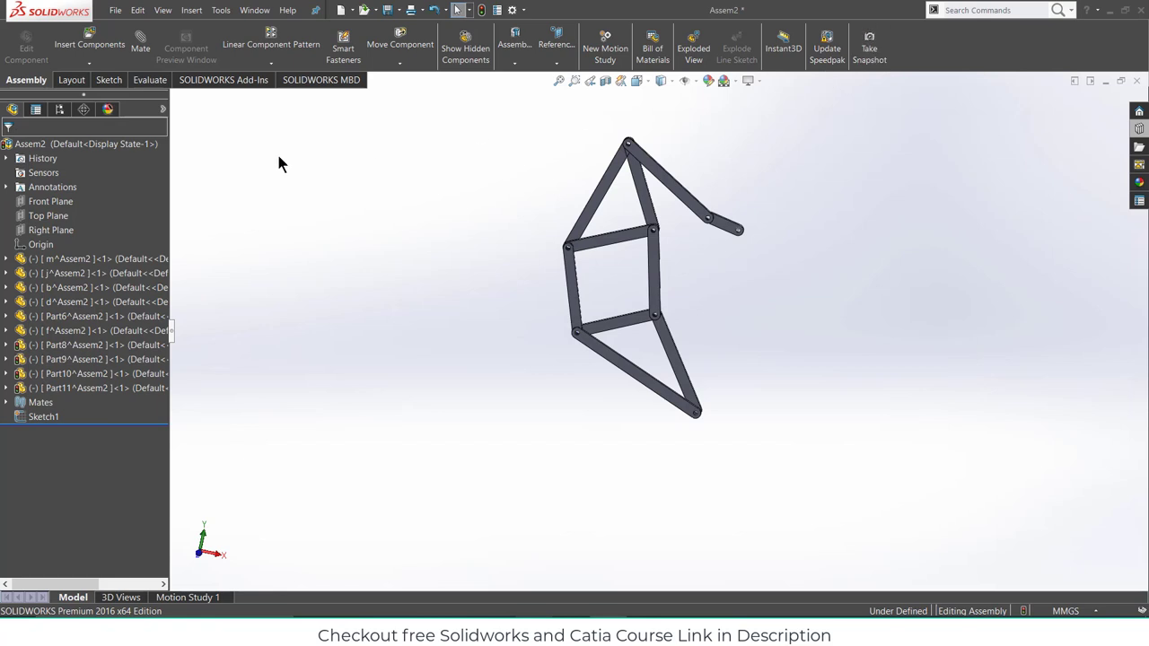
pyautogui.click(85, 44)
pyautogui.click(35, 149)
pyautogui.click(90, 68)
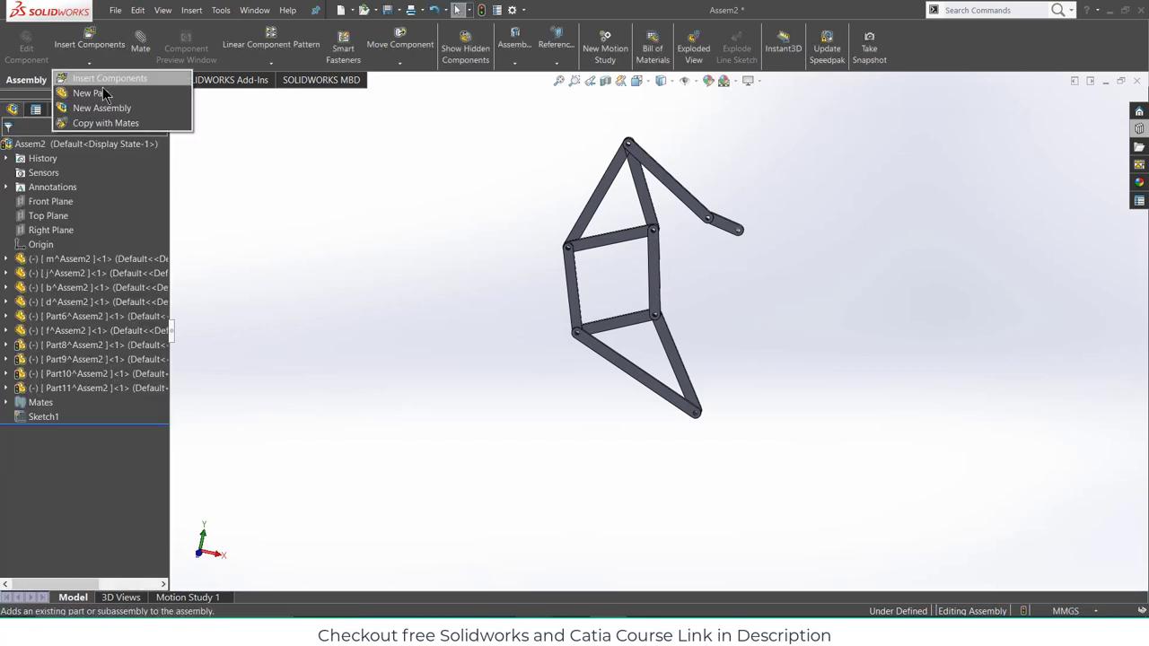
pyautogui.click(81, 92)
pyautogui.click(56, 201)
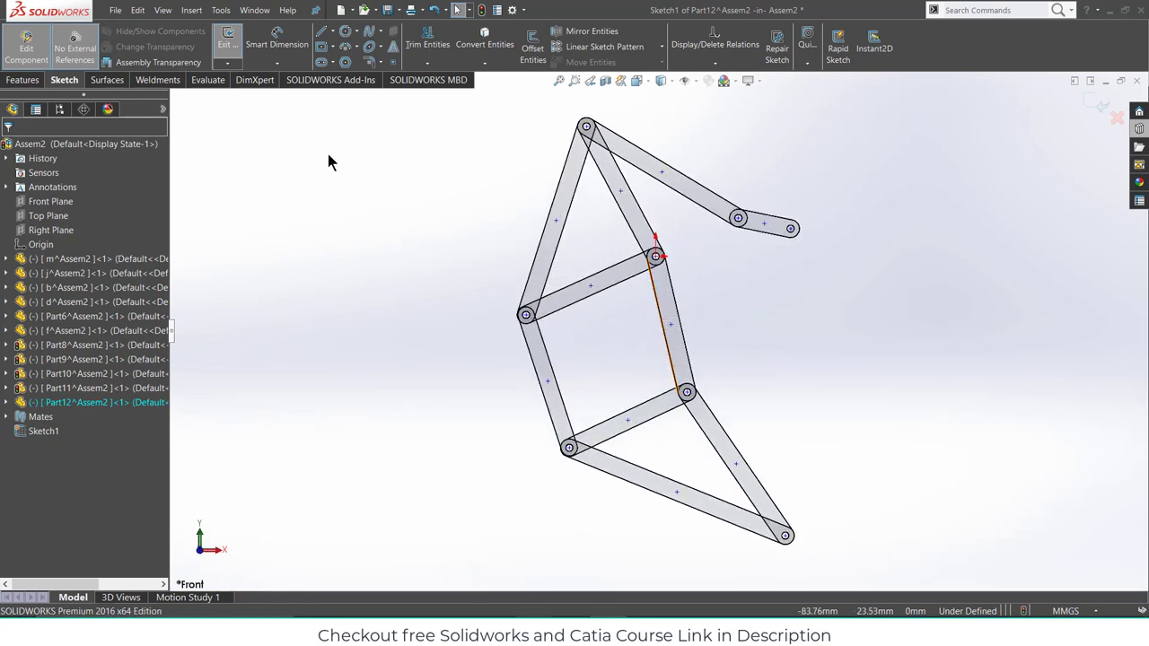
# - Sketch a horizontal straight slot from the new part's origin, about 112.7 mm between centres and about 19 mm wide
pyautogui.click(323, 60)
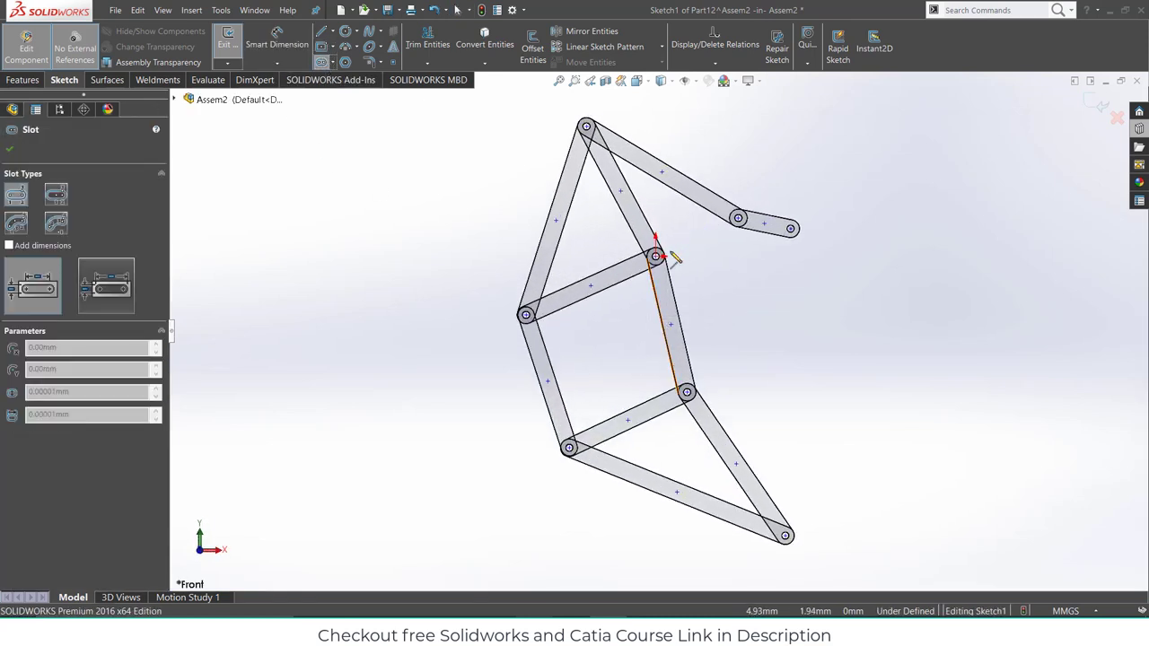
pyautogui.click(1061, 260)
pyautogui.click(1075, 291)
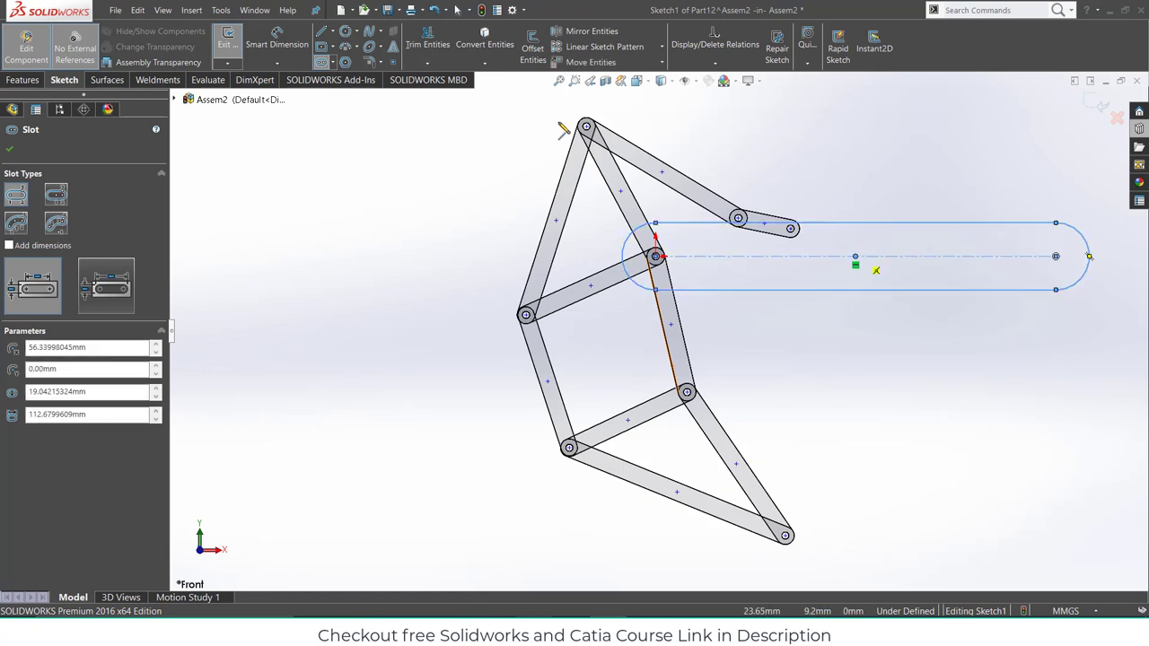
# - Sketch a circle centred on each end of link k's slot
pyautogui.click(347, 30)
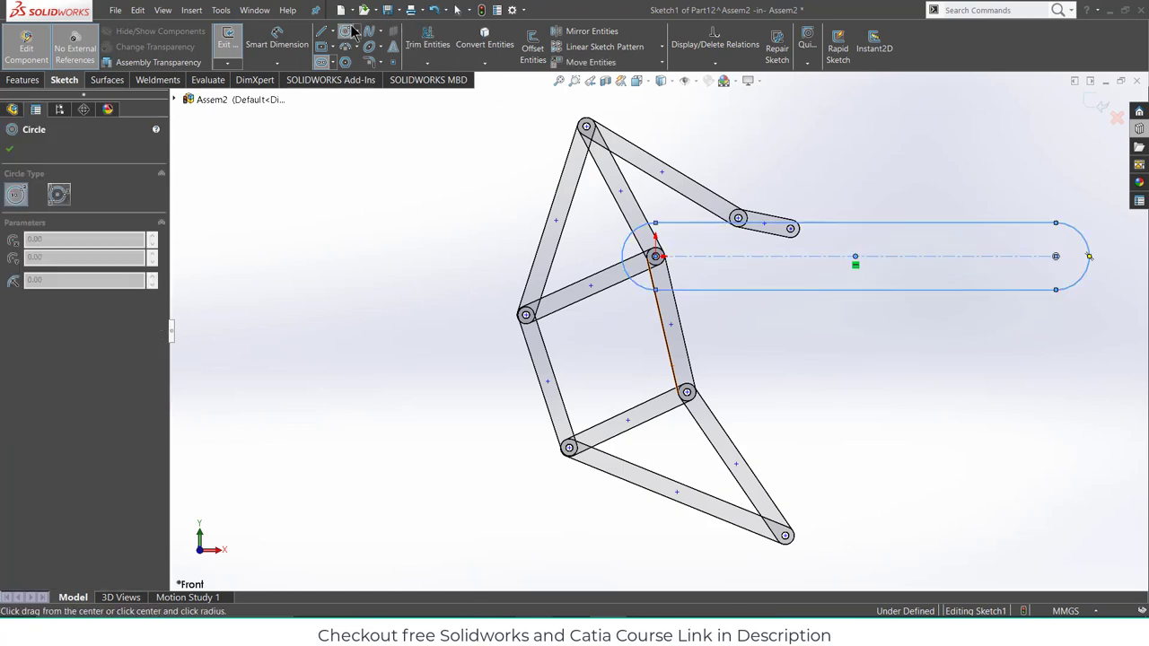
pyautogui.click(657, 257)
pyautogui.click(680, 260)
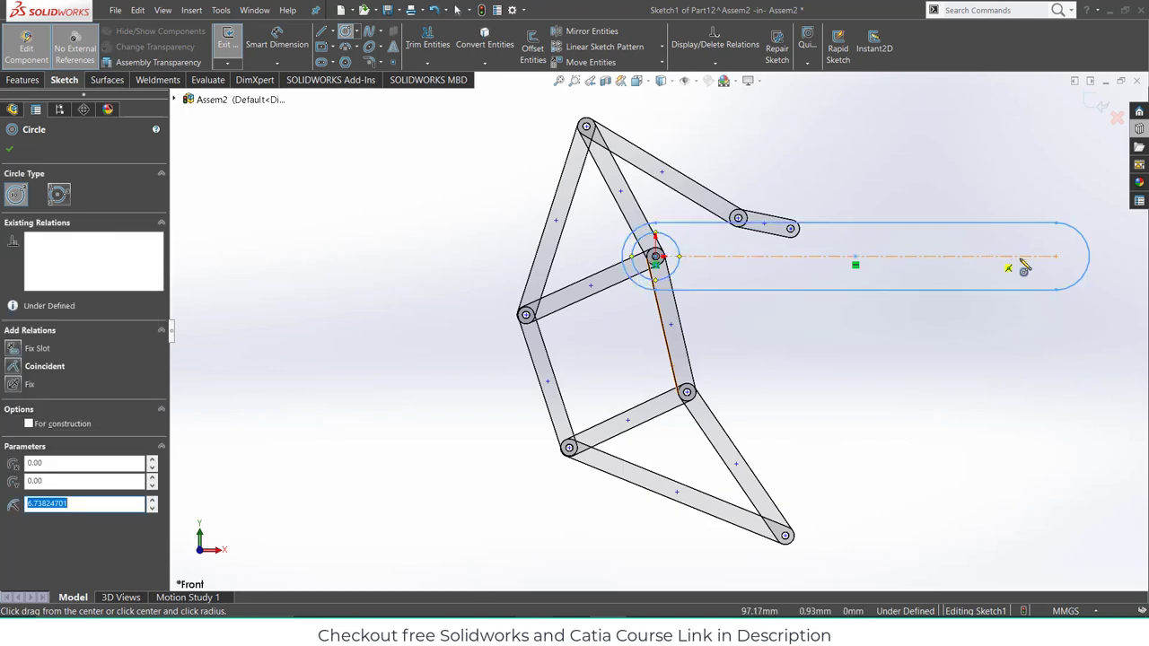
pyautogui.click(1055, 256)
pyautogui.click(1032, 262)
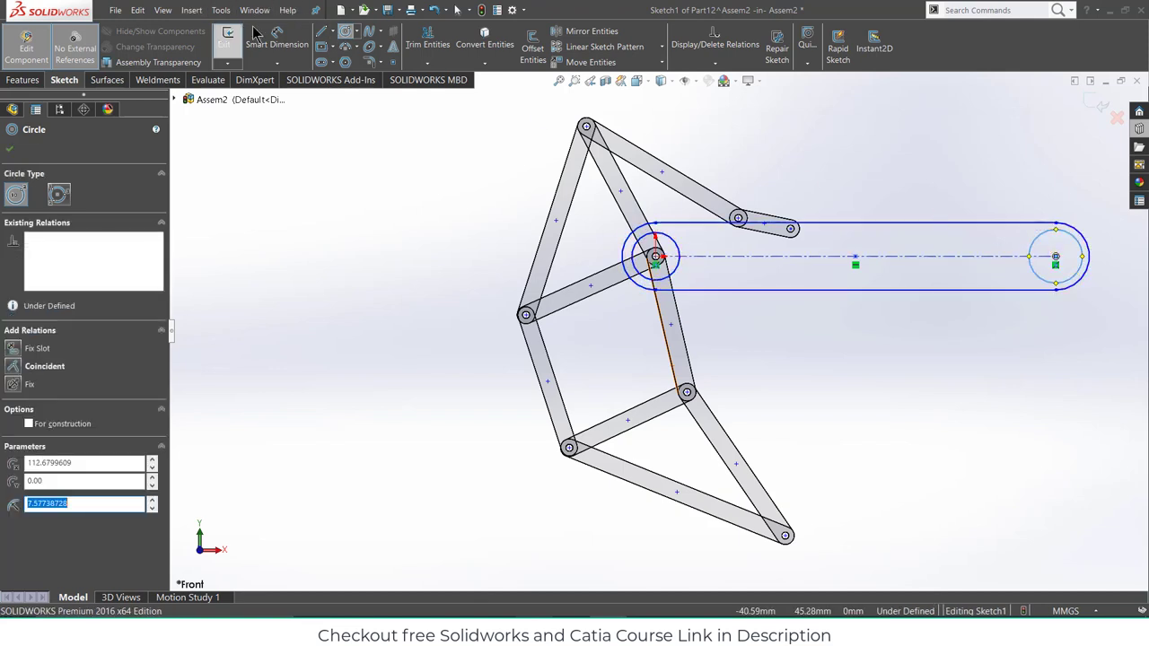
# - Set the diameter of both end circles on link k to 2 mm
pyautogui.click(276, 44)
pyautogui.click(672, 238)
pyautogui.click(786, 135)
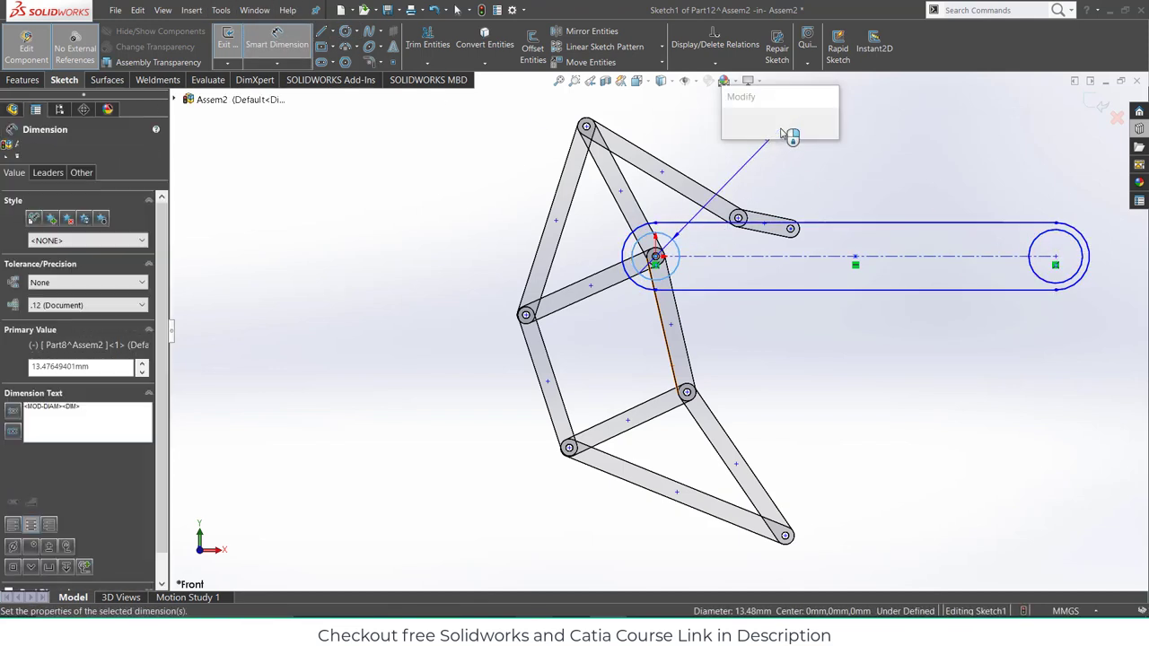
pyautogui.write('2')
pyautogui.press('Return')
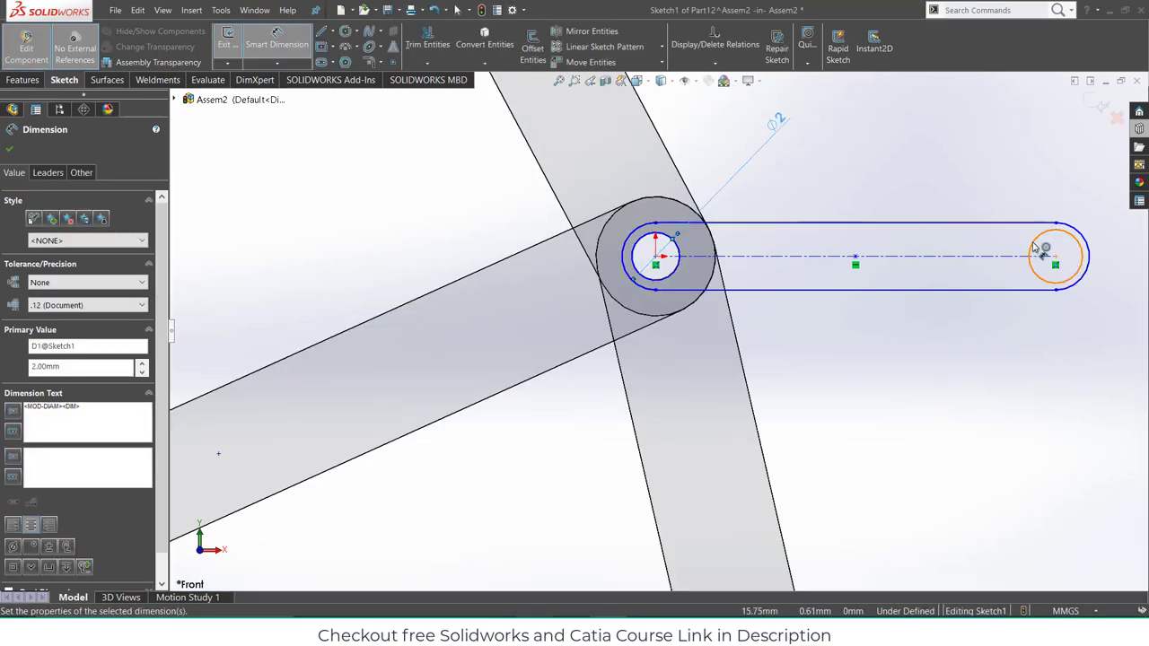
pyautogui.click(1031, 251)
pyautogui.click(1034, 179)
pyautogui.write('2')
pyautogui.press('Return')
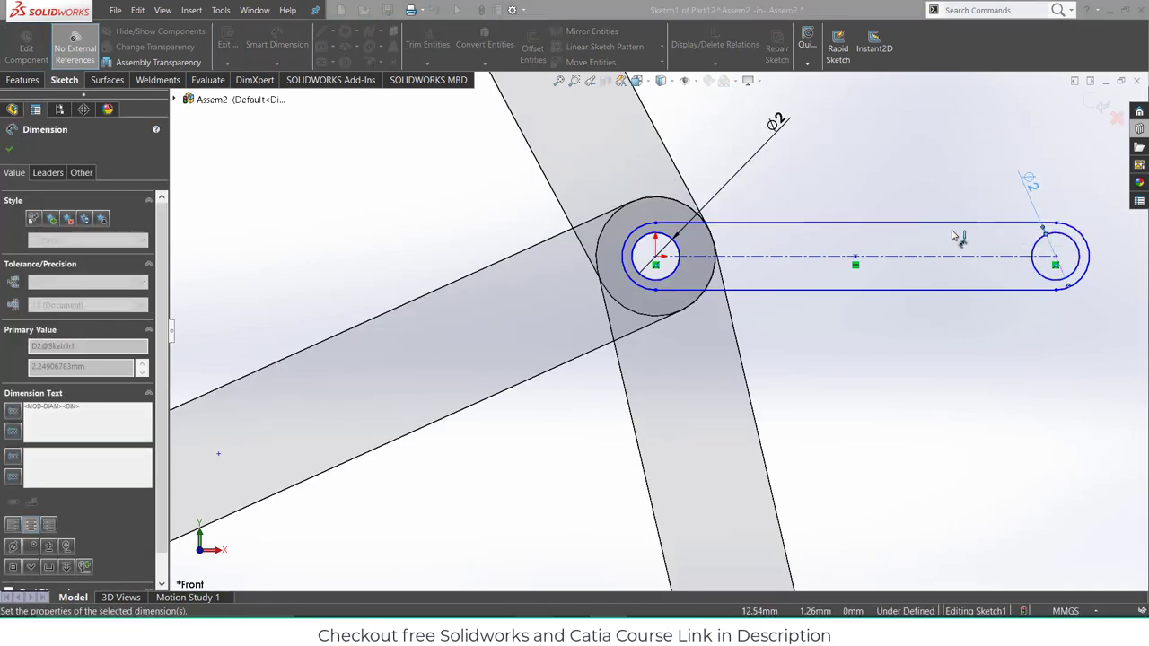
# - Set the end radius of link k's slot to 2.5 mm
pyautogui.click(627, 251)
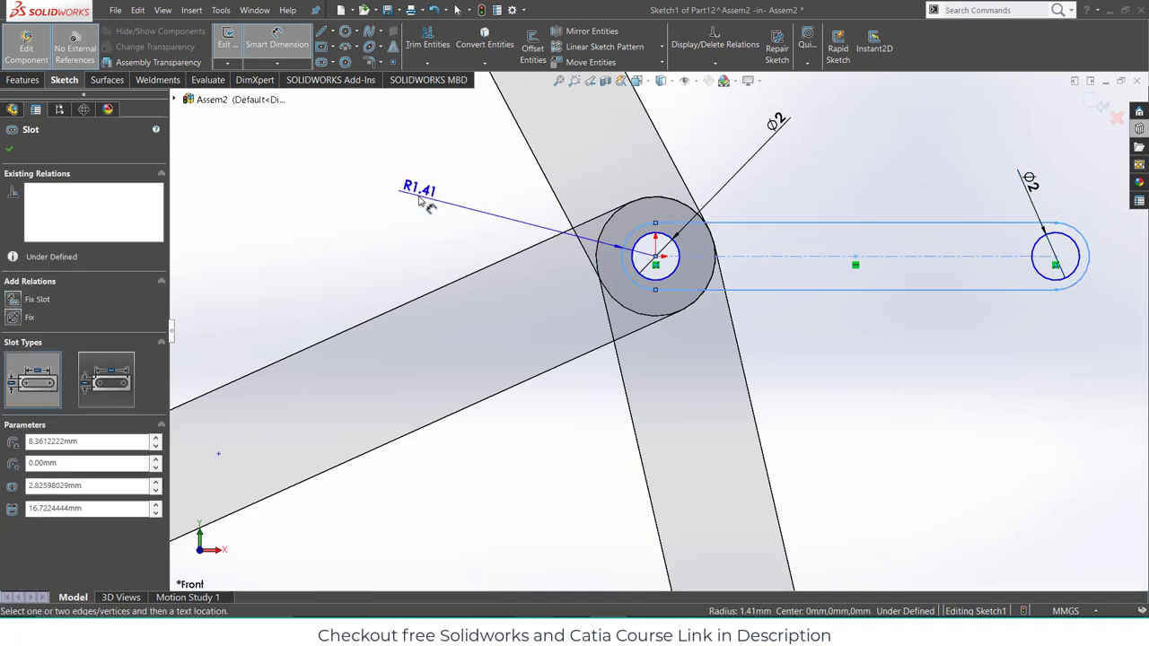
pyautogui.click(423, 199)
pyautogui.write('2')
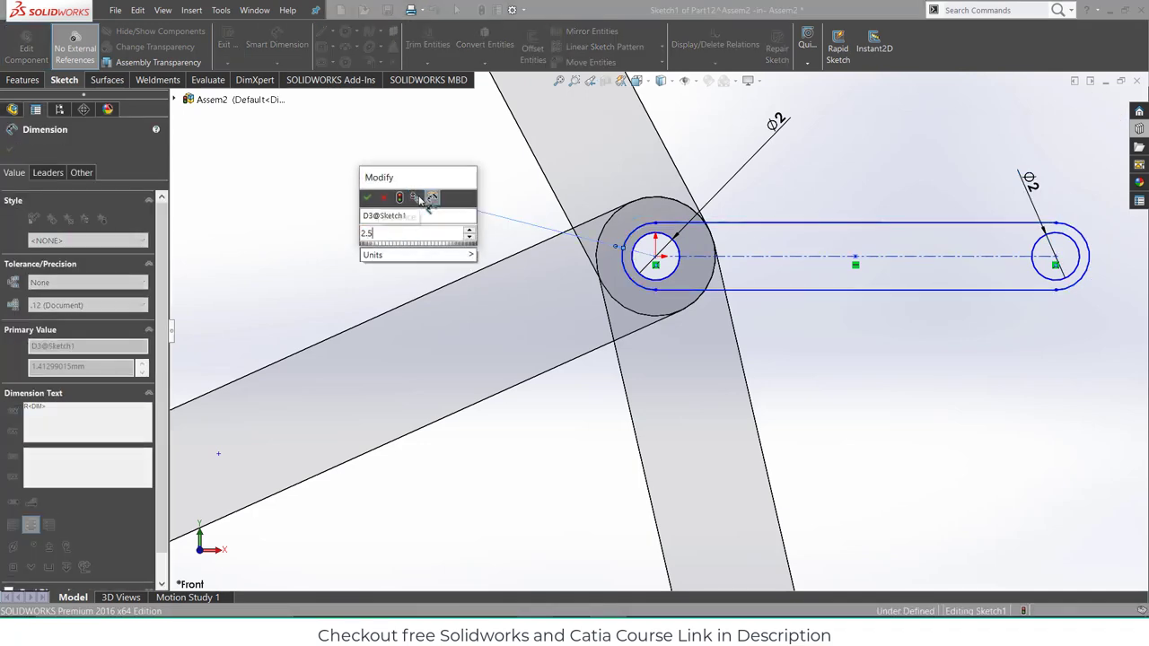
pyautogui.write('.5')
pyautogui.press('Return')
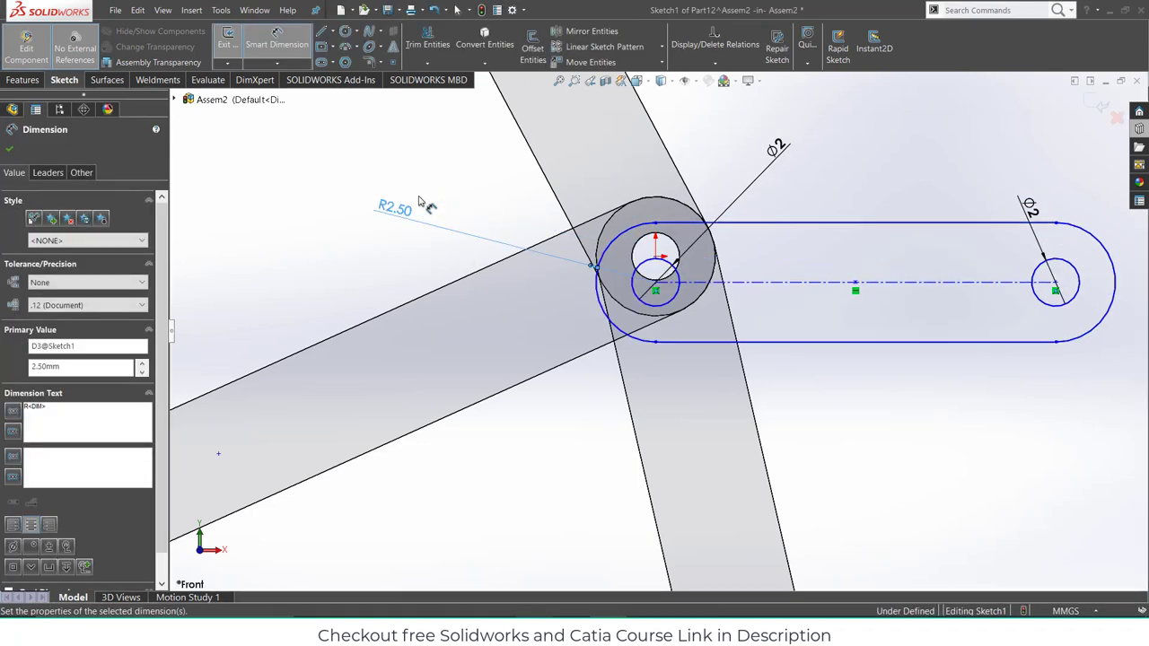
# - Dimension the vertical distance from link k's slot centreline to the origin as 0 mm
pyautogui.click(718, 283)
pyautogui.click(656, 258)
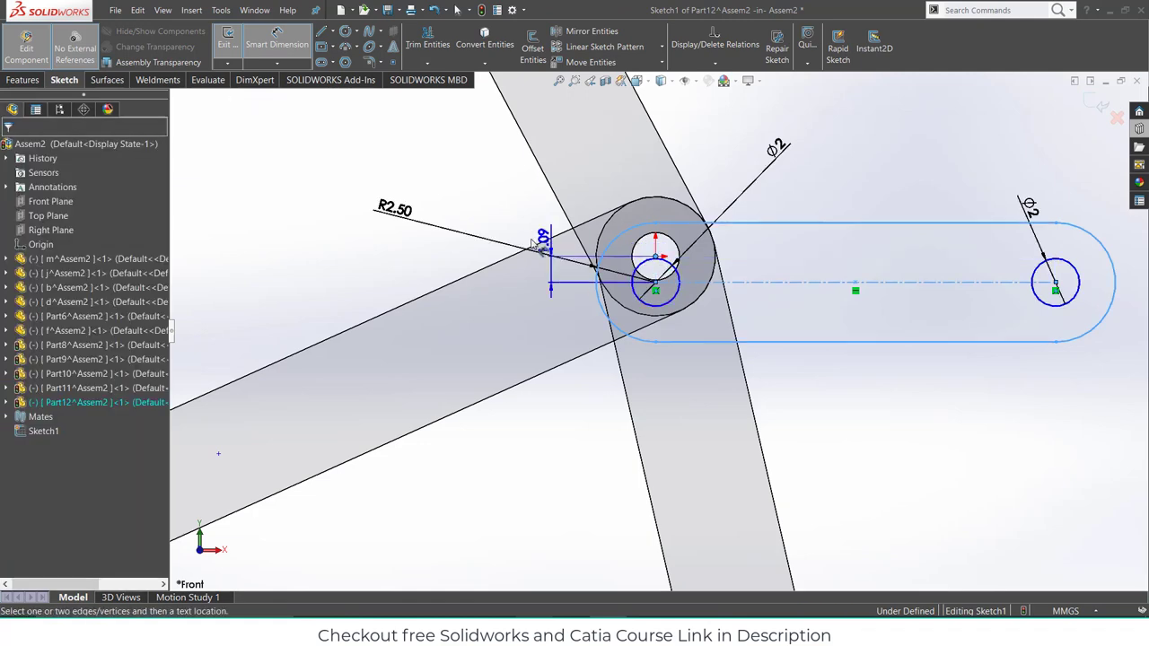
pyautogui.click(538, 247)
pyautogui.press('Return')
pyautogui.hotkey('ctrl', 'z')
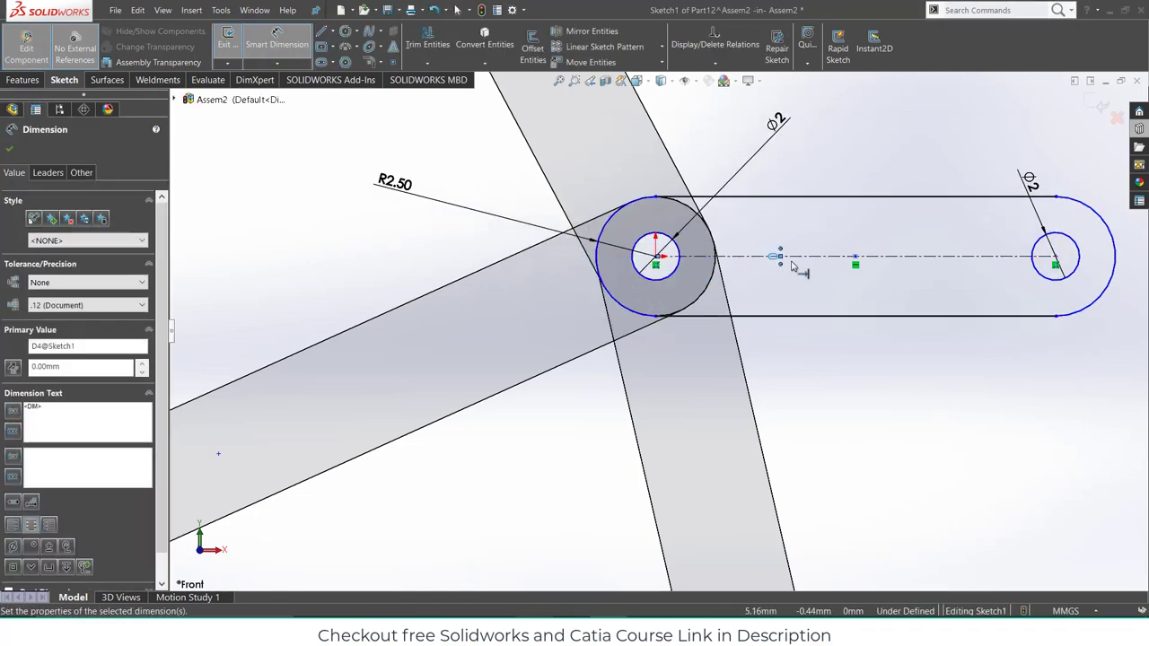
# - Set link k's slot length to 61.9 mm between centres
pyautogui.click(796, 256)
pyautogui.click(819, 162)
pyautogui.write('6')
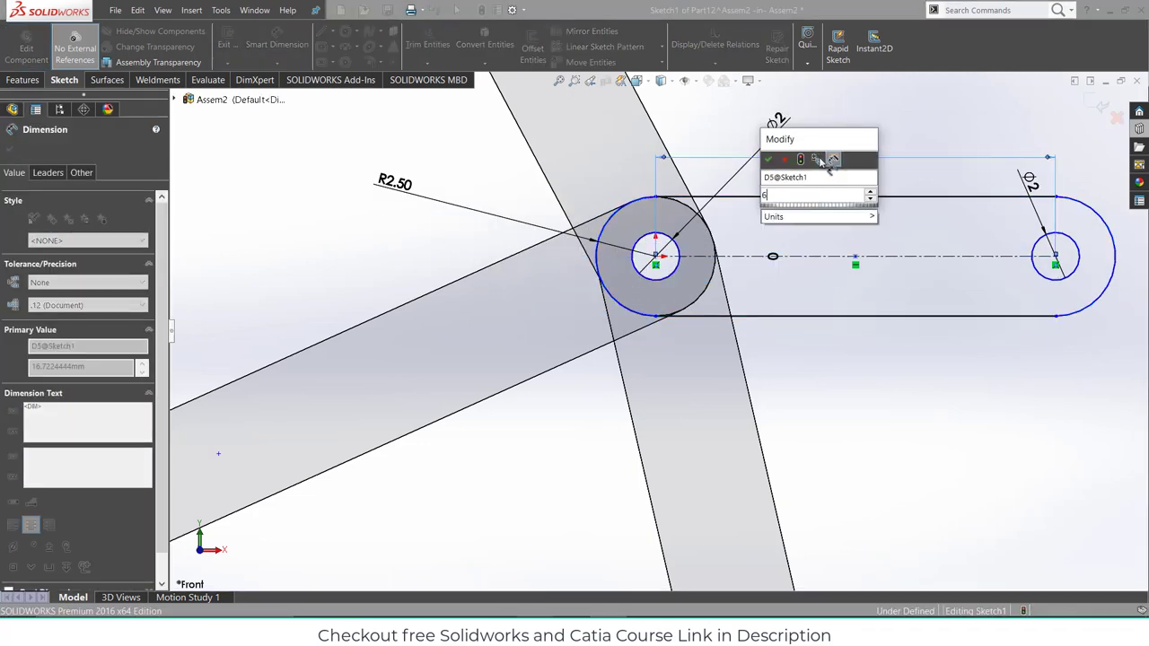
pyautogui.write('1.9')
pyautogui.press('Return')
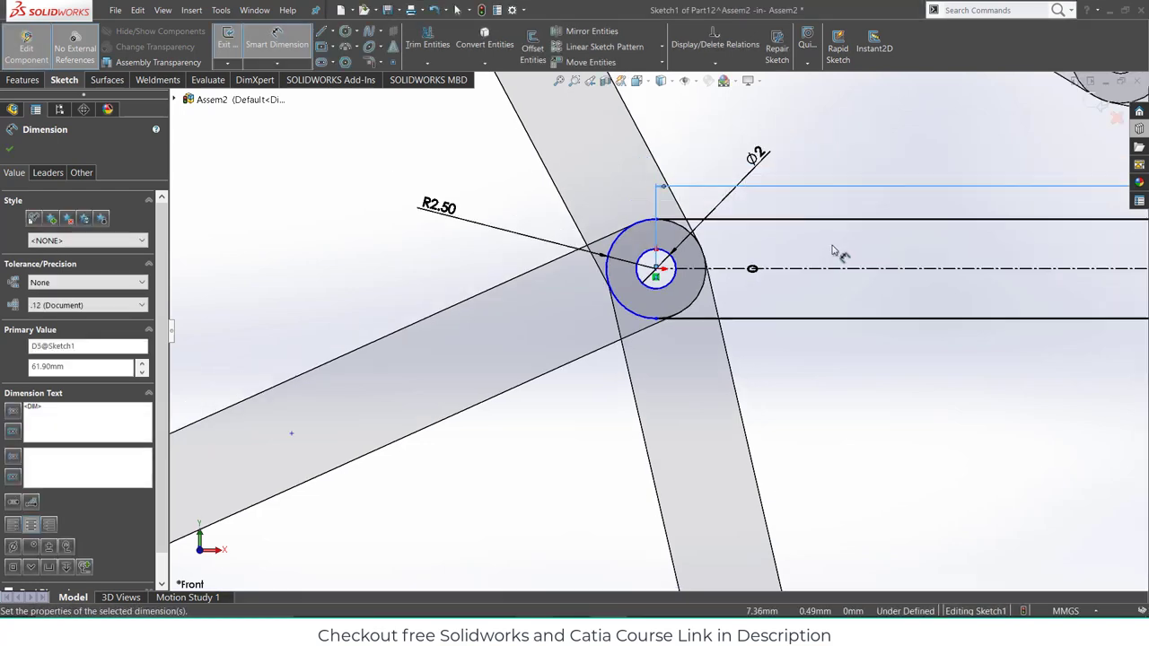
# - Extrude link k's sketch by 2 mm and return to editing the assembly
pyautogui.press('z')
pyautogui.press('z')
pyautogui.press('z')
pyautogui.press('z')
pyautogui.click(37, 82)
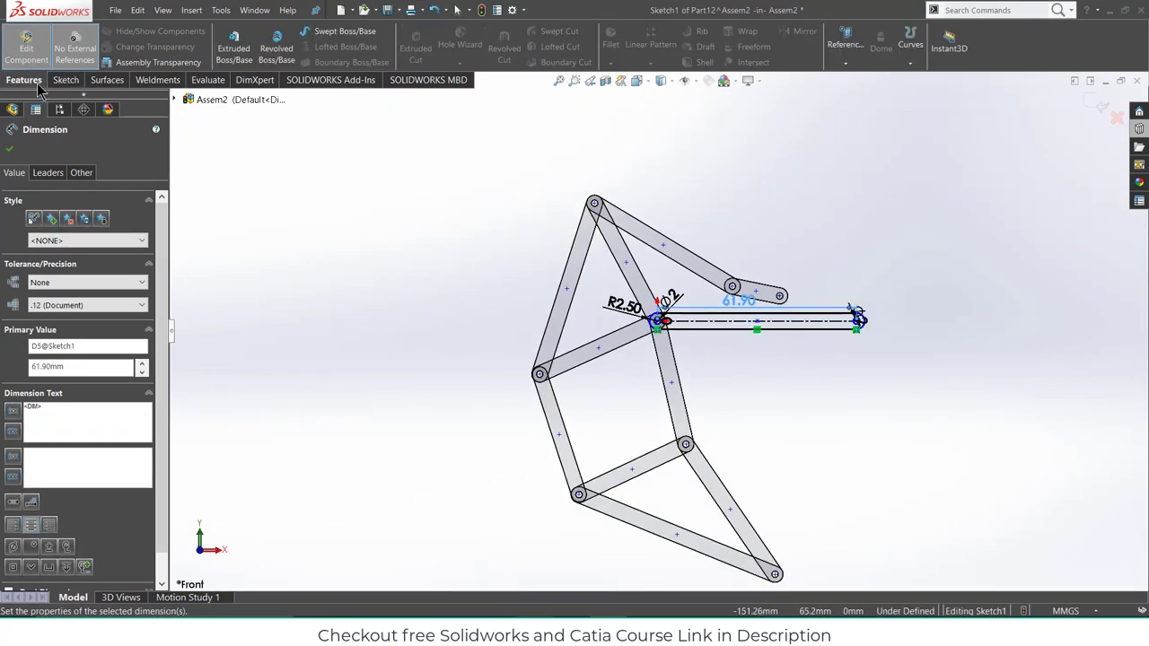
pyautogui.click(249, 44)
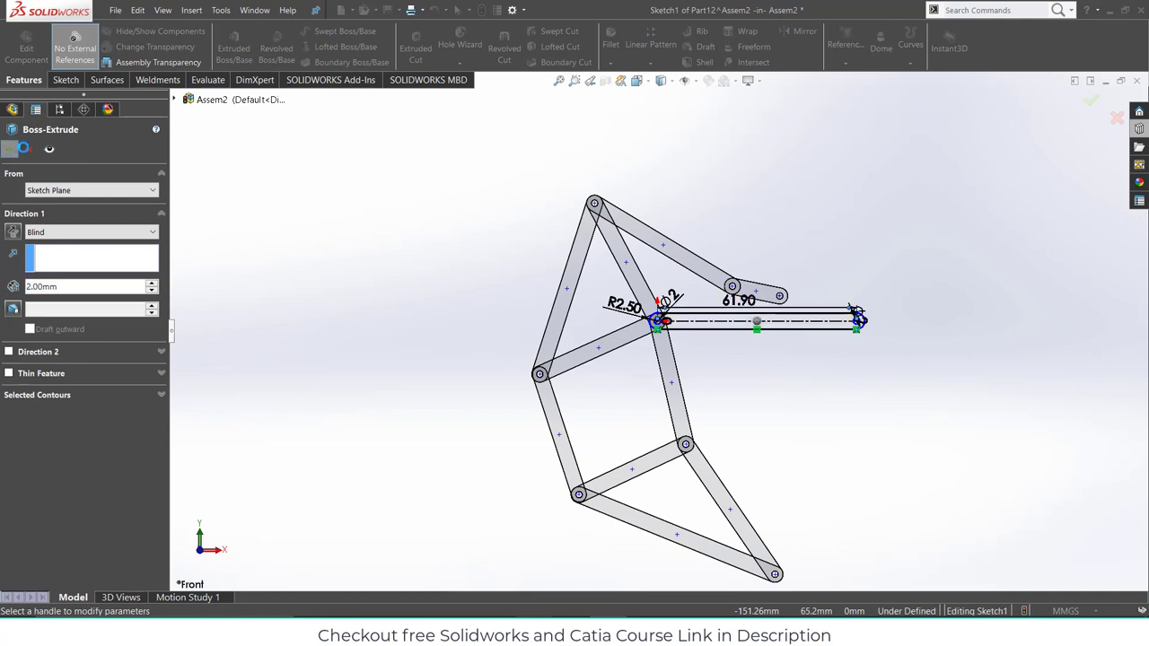
pyautogui.press('Return')
pyautogui.click(1106, 109)
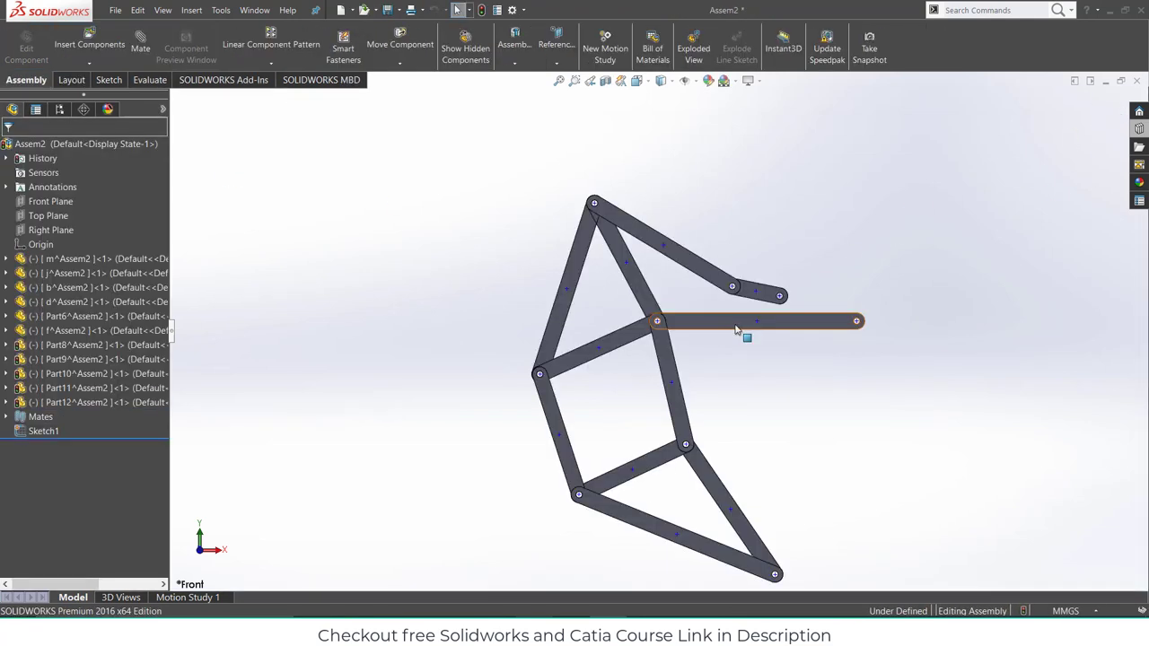
# - Move link k clear of the linkage and mate one of its end holes concentric with link j's hole at the crank joint
pyautogui.moveTo(744, 333); pyautogui.dragTo(854, 344)
pyautogui.click(140, 45)
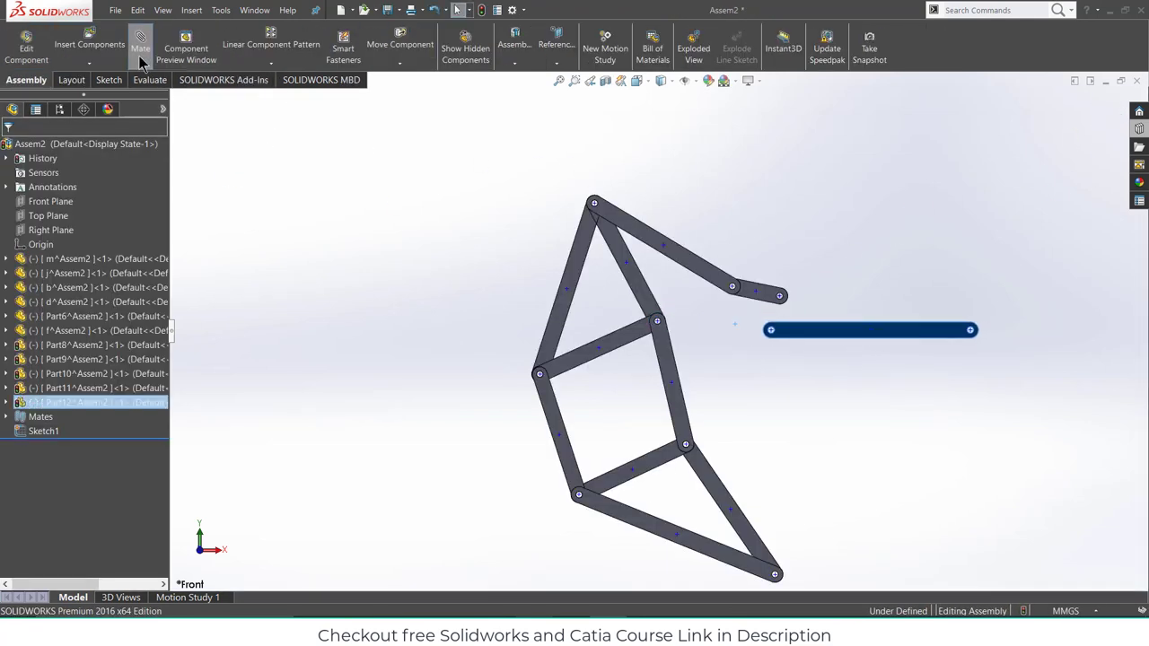
pyautogui.scroll(-5, 835, 314)
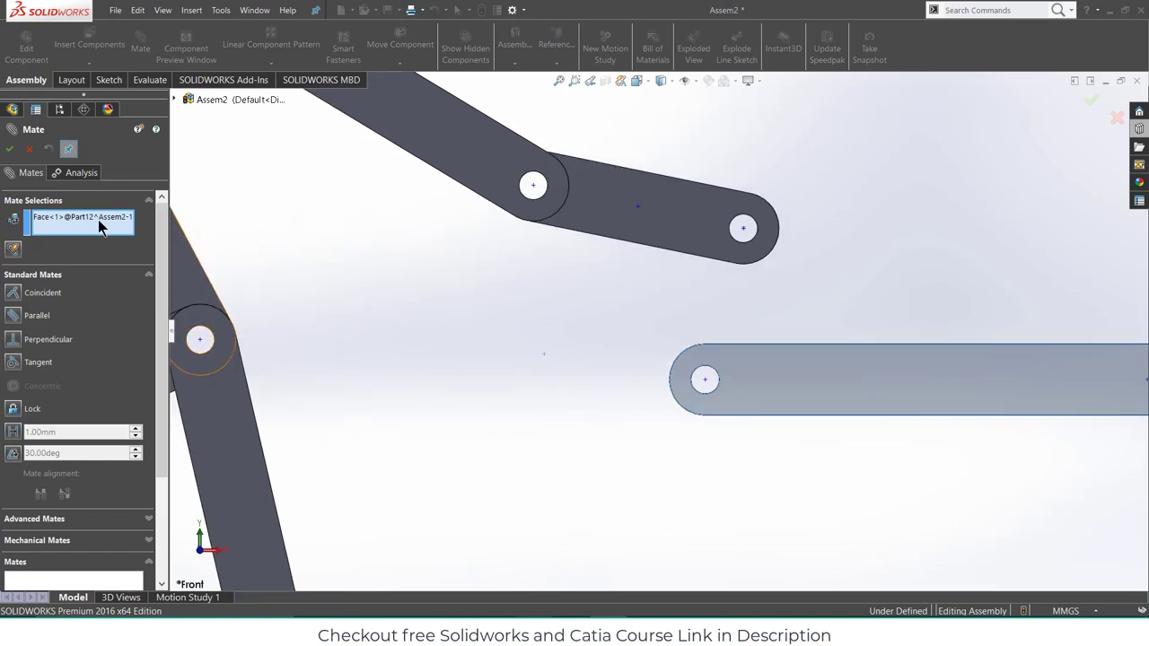
pyautogui.rightClick(101, 227)
pyautogui.click(126, 245)
pyautogui.scroll(-3, 687, 368)
pyautogui.moveTo(679, 398); pyautogui.dragTo(626, 381, button='middle')
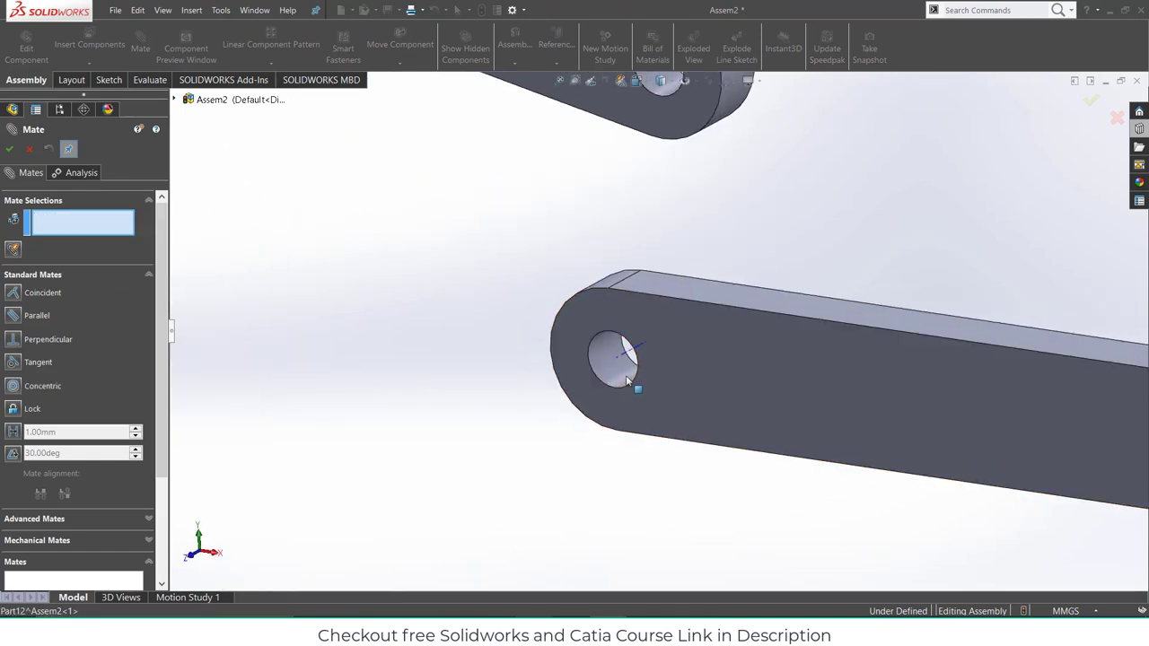
pyautogui.click(627, 377)
pyautogui.scroll(3, 499, 331)
pyautogui.scroll(-3, 500, 174)
pyautogui.click(456, 170)
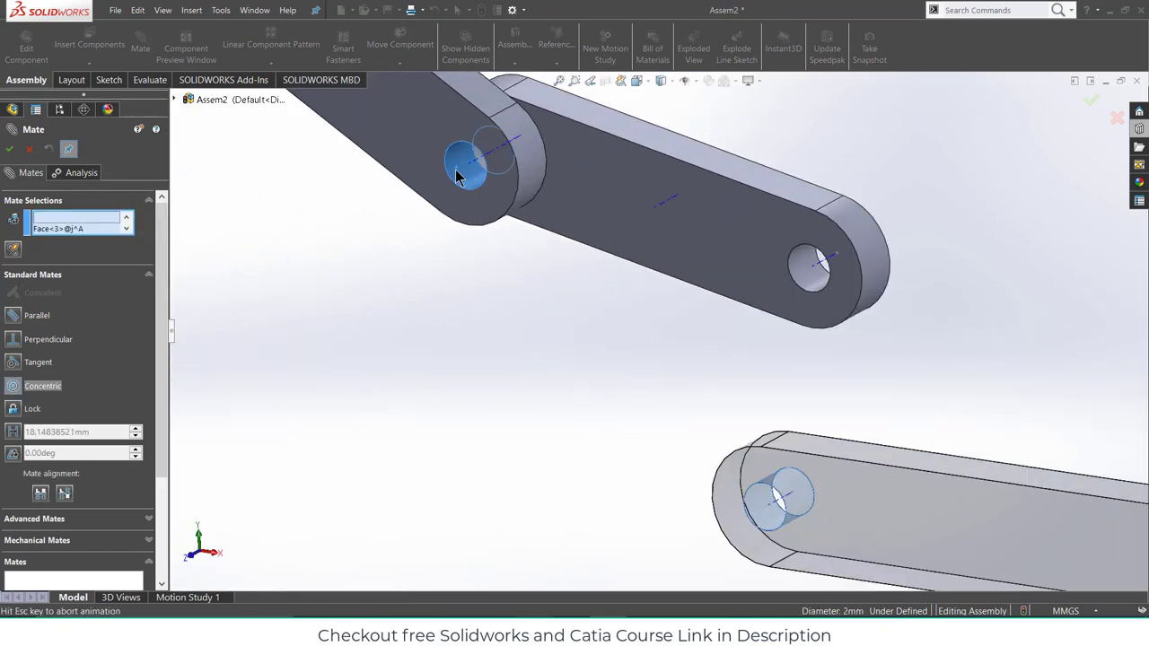
pyautogui.click(472, 204)
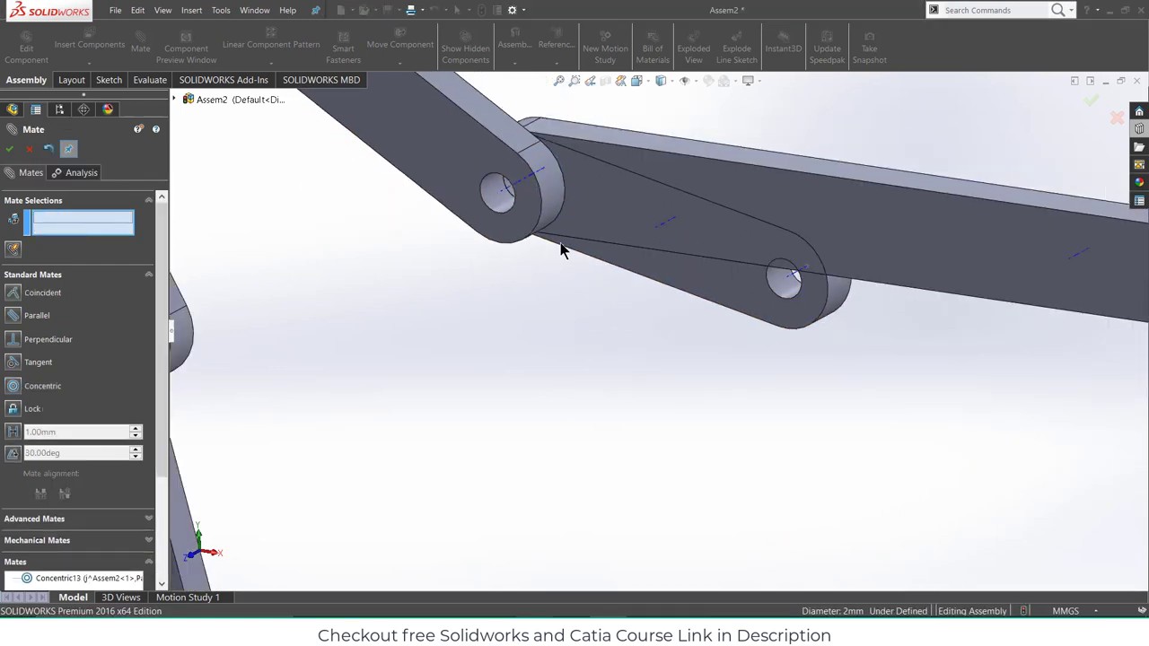
# - Mate the axis of link k's free end hole coincident with the hole axis at the linkage's lower inner joint
pyautogui.scroll(4, 678, 320)
pyautogui.click(975, 345)
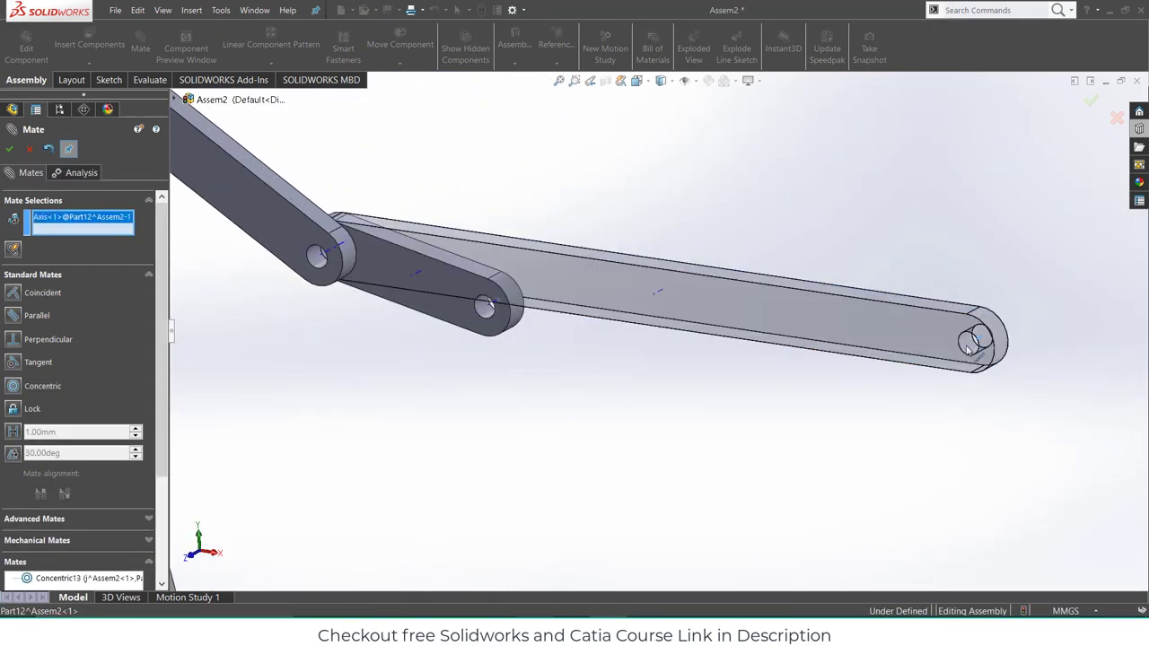
pyautogui.scroll(3, 699, 422)
pyautogui.scroll(-2, 539, 467)
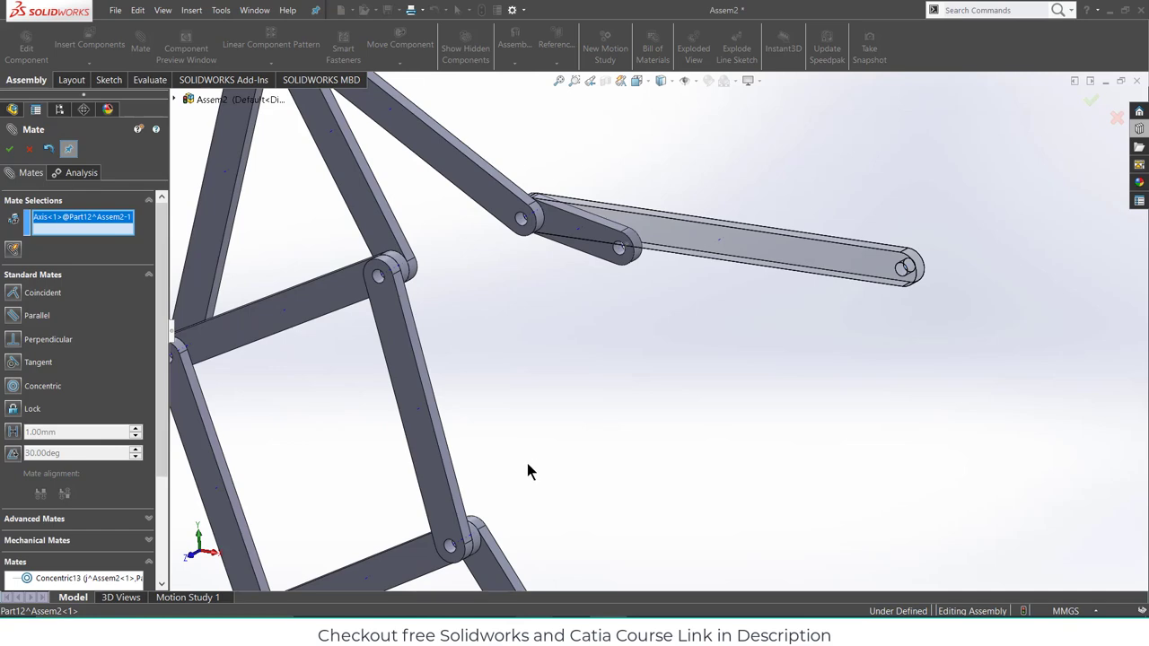
pyautogui.scroll(-3, 457, 548)
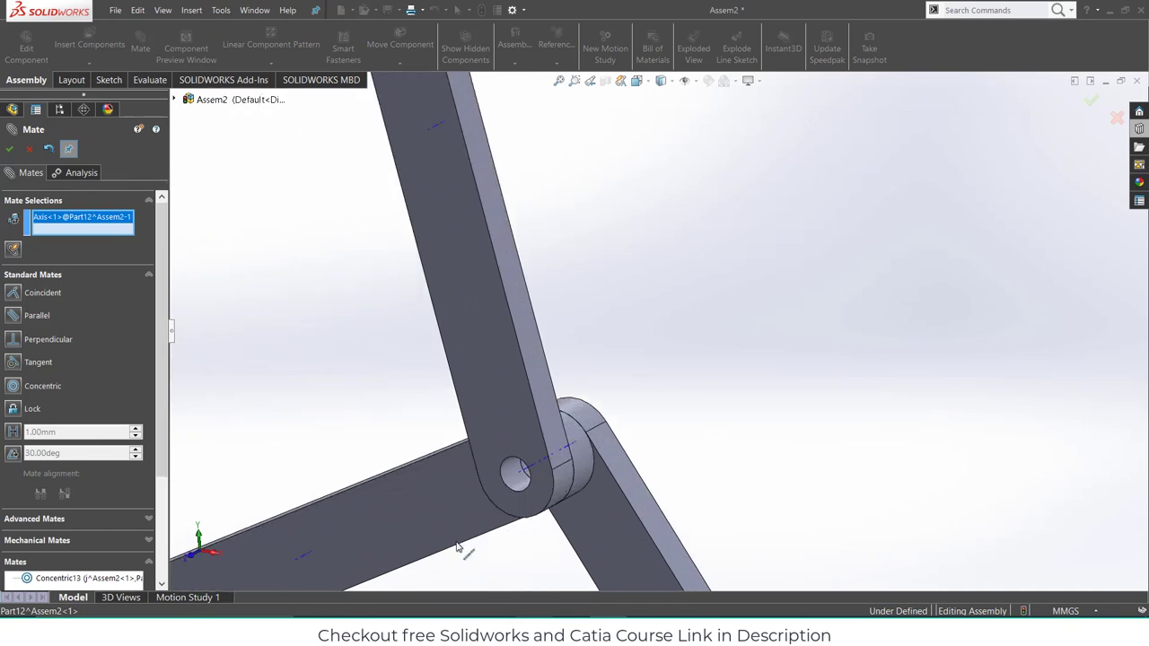
pyautogui.click(520, 474)
pyautogui.scroll(5, 736, 341)
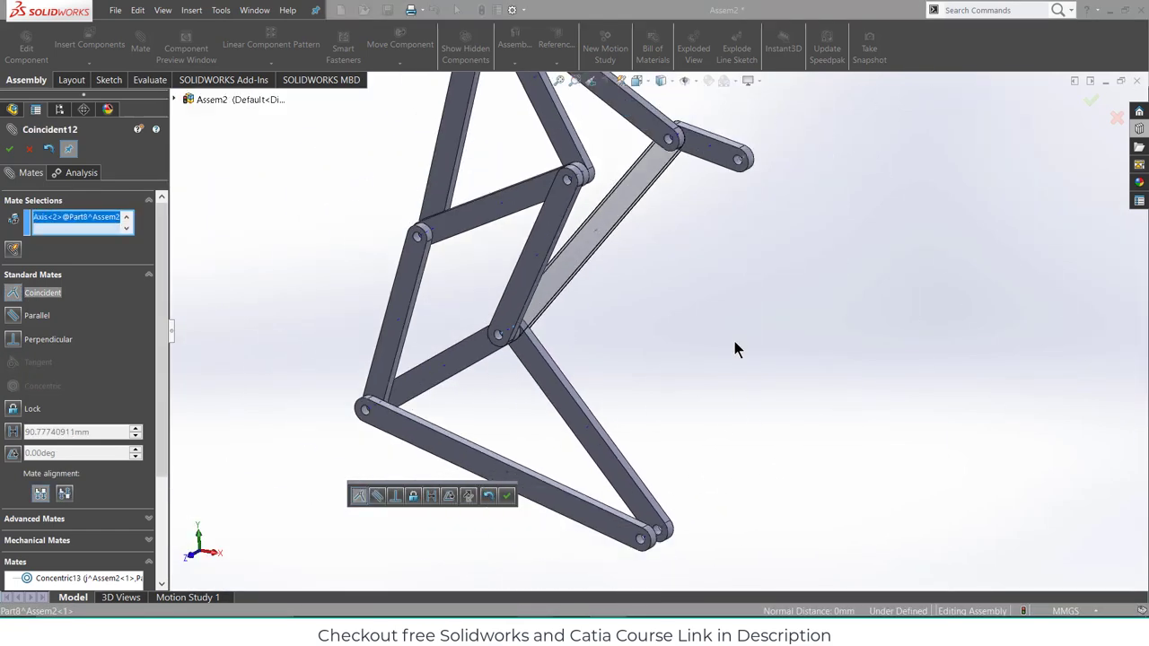
pyautogui.scroll(3, 709, 359)
pyautogui.scroll(-4, 626, 240)
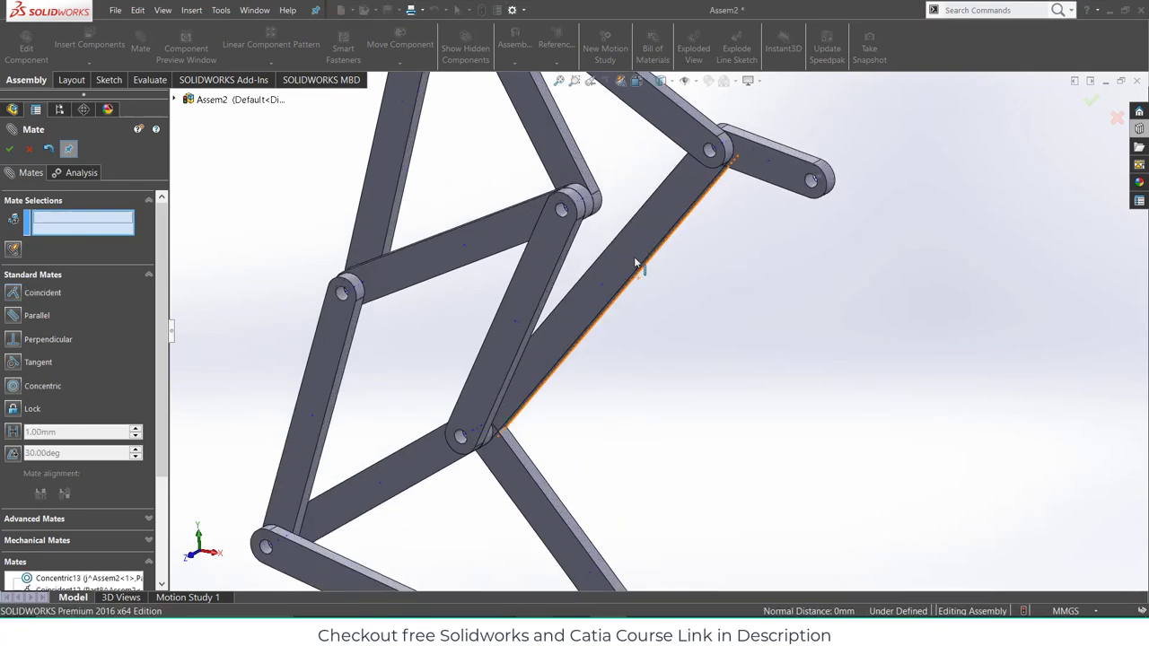
# - Swing link k to test its motion and slide it along its pivot axes clear of the neighbouring links
pyautogui.moveTo(670, 228)
pyautogui.mouseDown()
pyautogui.moveTo(727, 221)
pyautogui.moveTo(666, 238)
pyautogui.mouseUp()
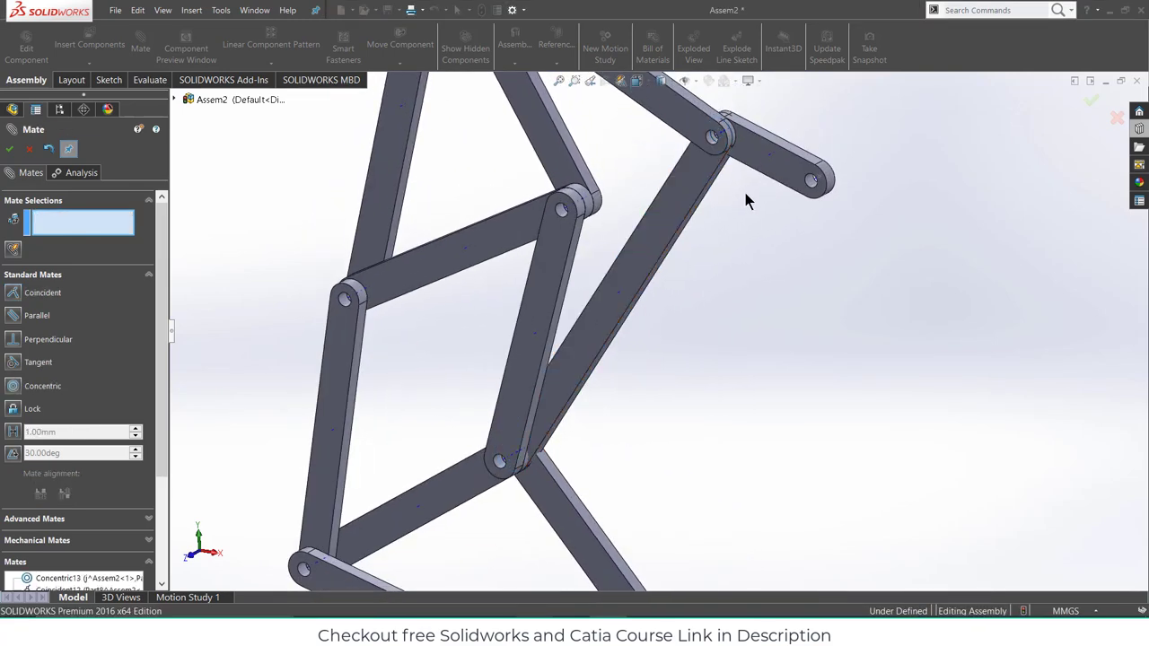
pyautogui.moveTo(746, 197); pyautogui.dragTo(680, 251, button='middle')
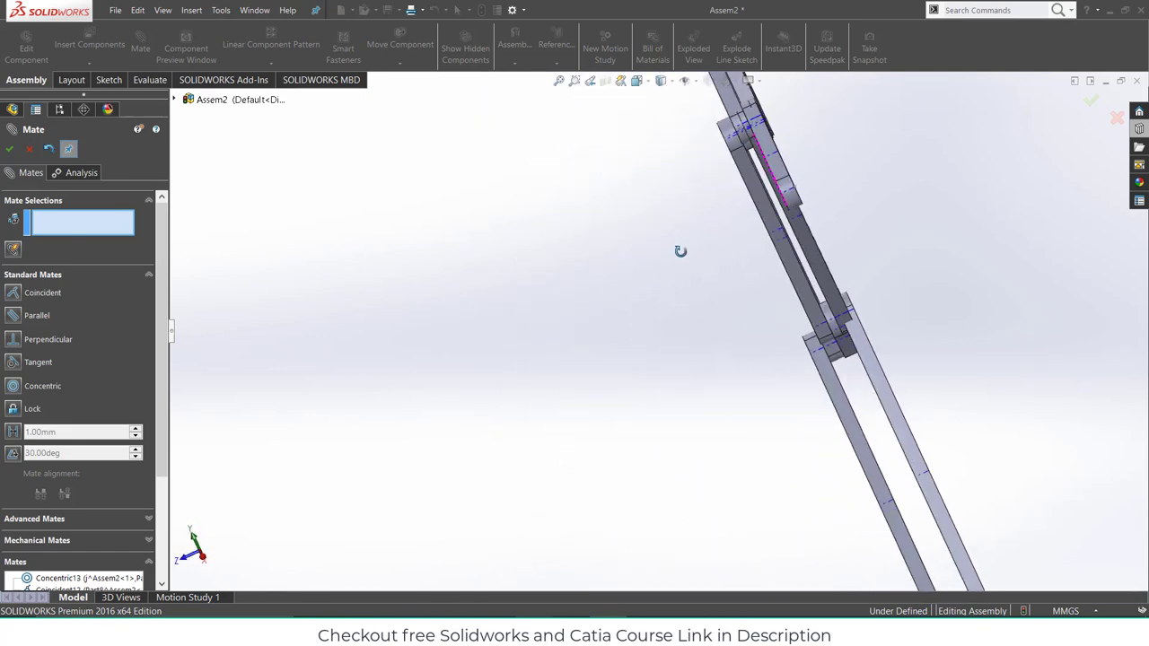
pyautogui.moveTo(820, 280); pyautogui.dragTo(840, 269)
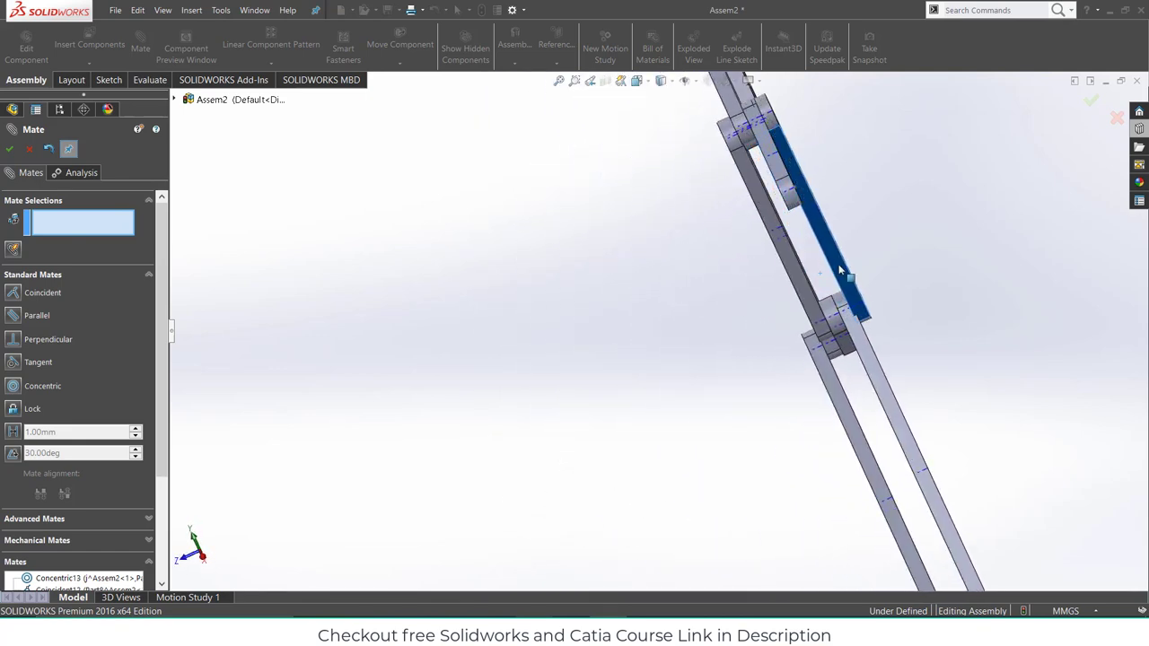
pyautogui.moveTo(799, 269); pyautogui.dragTo(857, 267, button='middle')
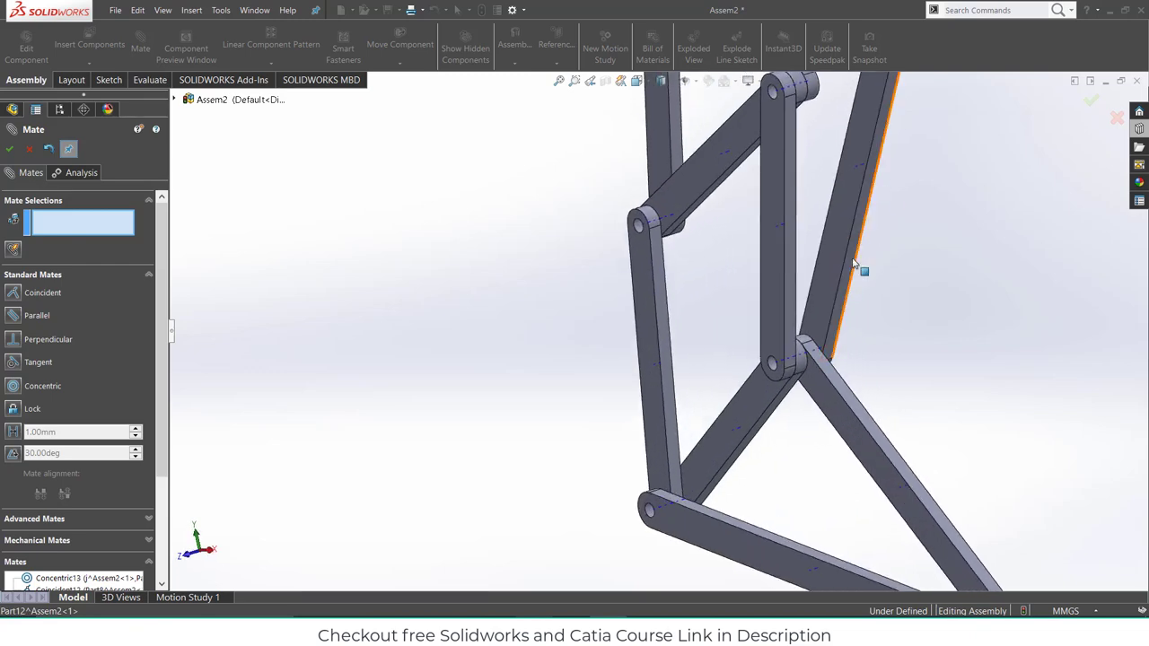
# - Mate link k's side face coincident with the adjacent face of the lower triangle's link and finish mating
pyautogui.scroll(-3, 871, 269)
pyautogui.click(787, 324)
pyautogui.moveTo(816, 380); pyautogui.dragTo(808, 443, button='middle')
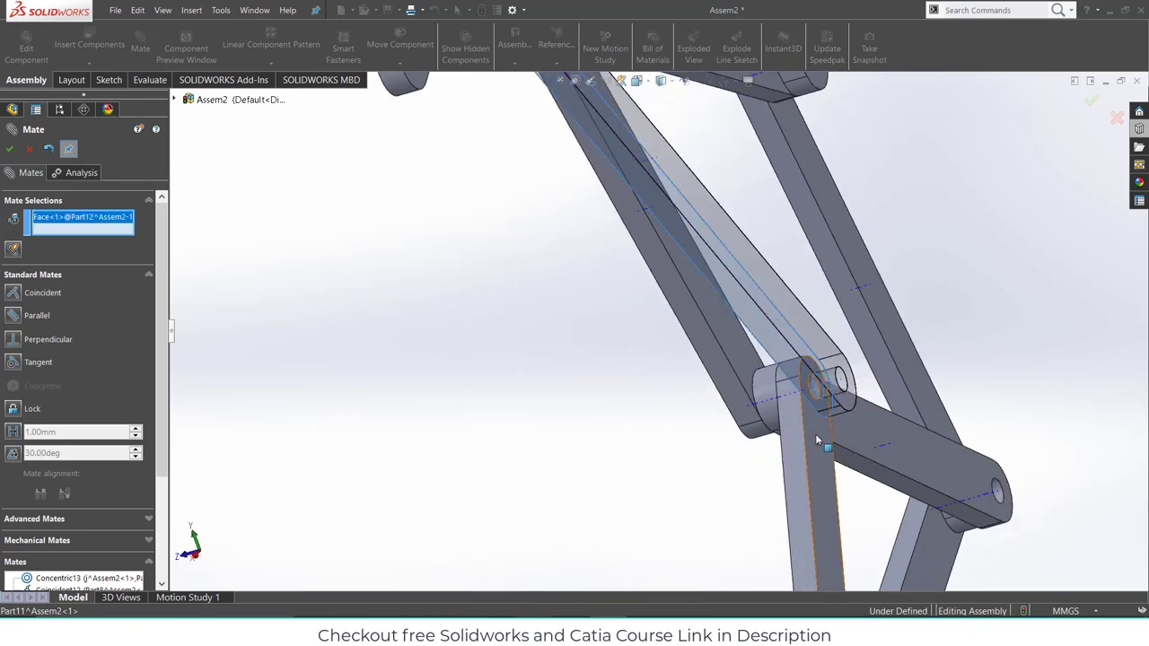
pyautogui.click(817, 438)
pyautogui.click(1013, 447)
pyautogui.scroll(-3, 838, 274)
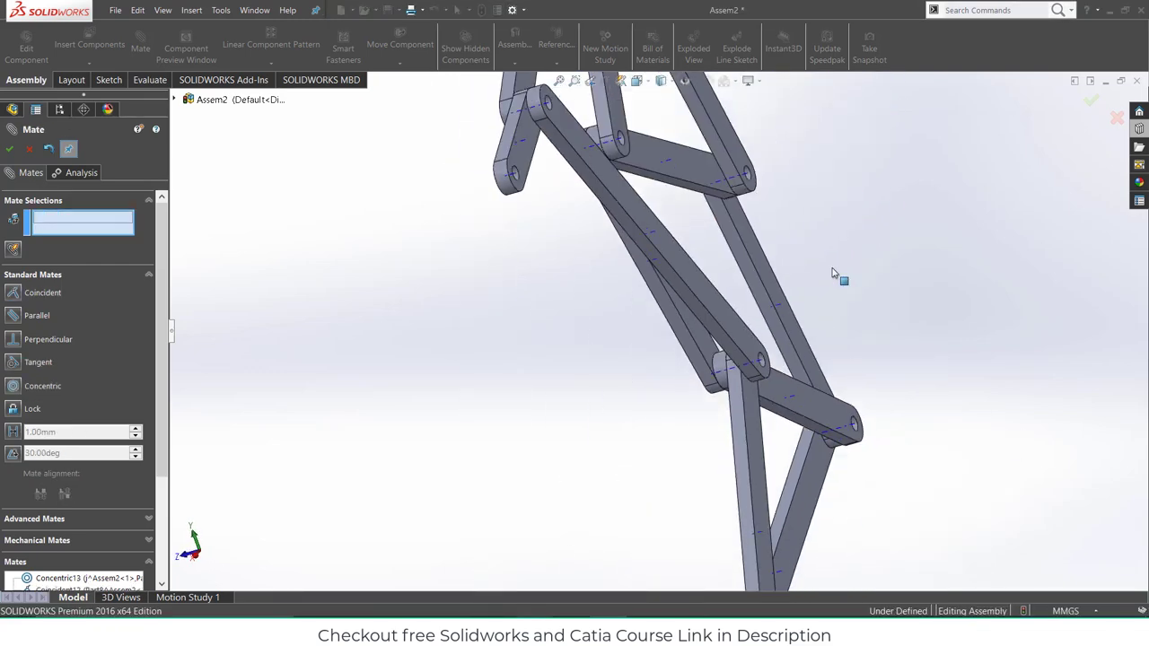
pyautogui.moveTo(838, 274); pyautogui.dragTo(588, 248, button='middle')
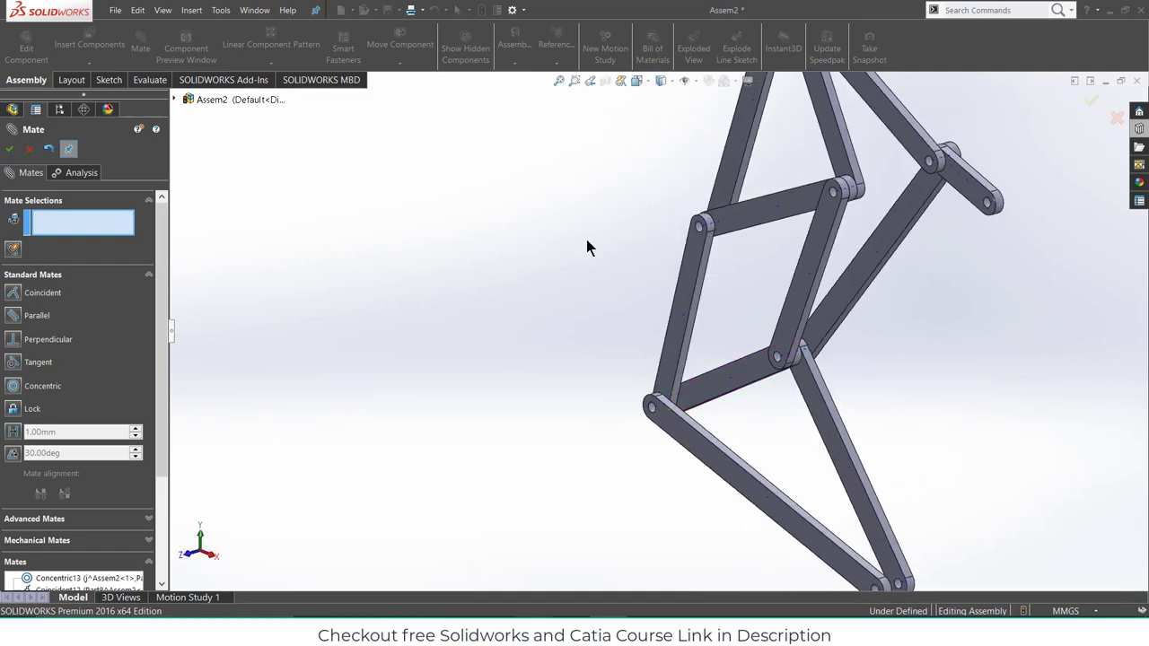
pyautogui.click(7, 152)
# - Move the links and short crank through their motion in a view facing the linkage to test the mechanism
pyautogui.moveTo(810, 249); pyautogui.dragTo(841, 238)
pyautogui.click(771, 280)
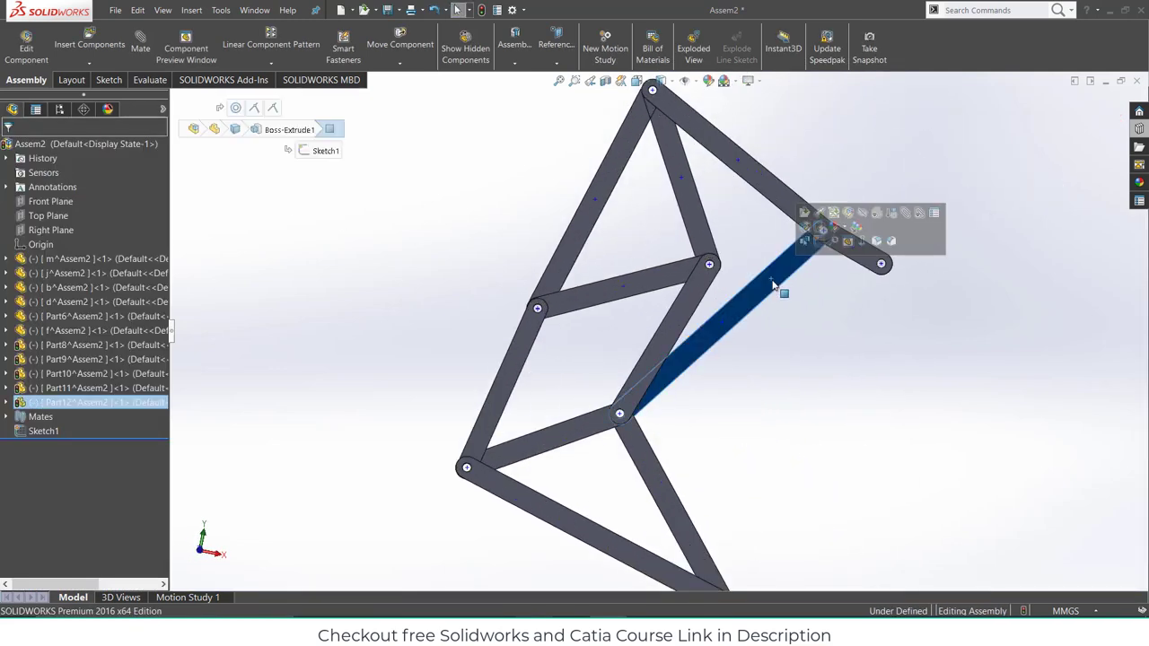
pyautogui.hotkey('ctrl', '8')
pyautogui.moveTo(782, 232); pyautogui.dragTo(770, 158)
pyautogui.press('Escape')
# - Save the assembly as theo in the 13feb folder, keeping its virtual components inside the assembly file
pyautogui.hotkey('ctrl', 's')
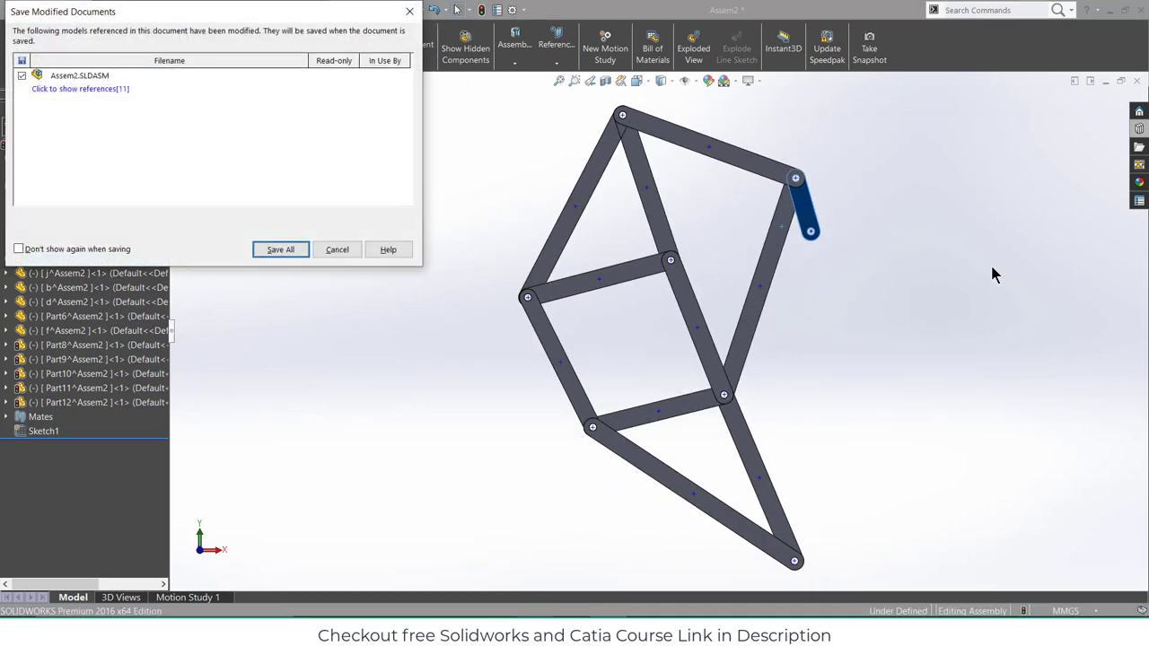
pyautogui.press('Return')
pyautogui.press('Return')
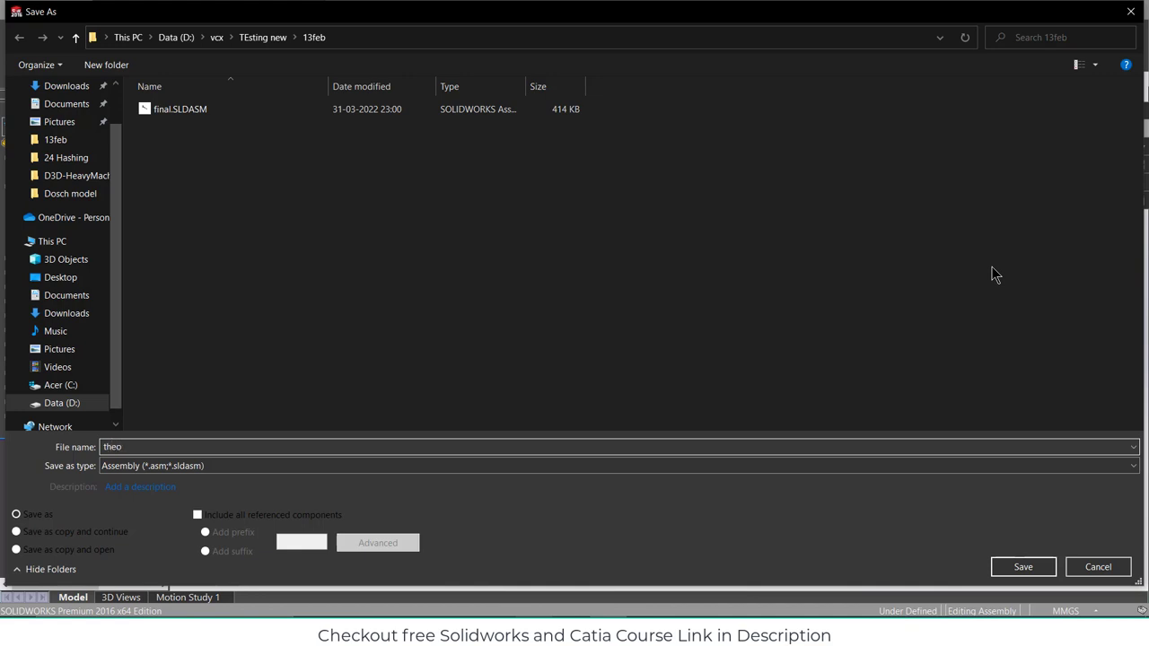
pyautogui.press('Return')
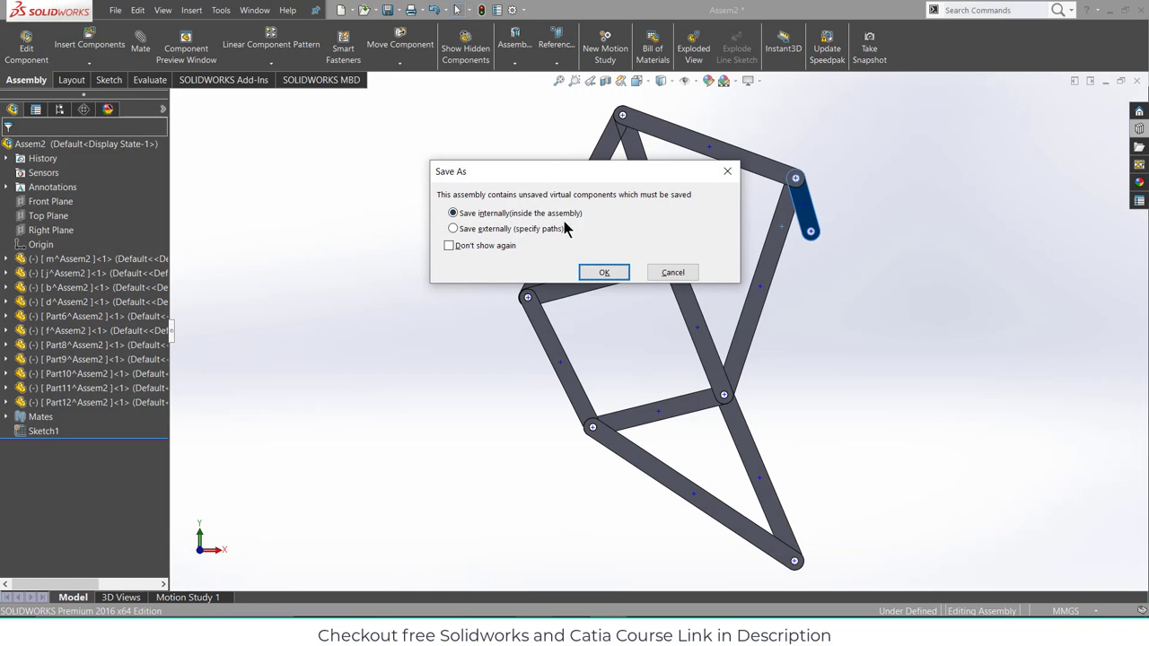
pyautogui.click(592, 275)
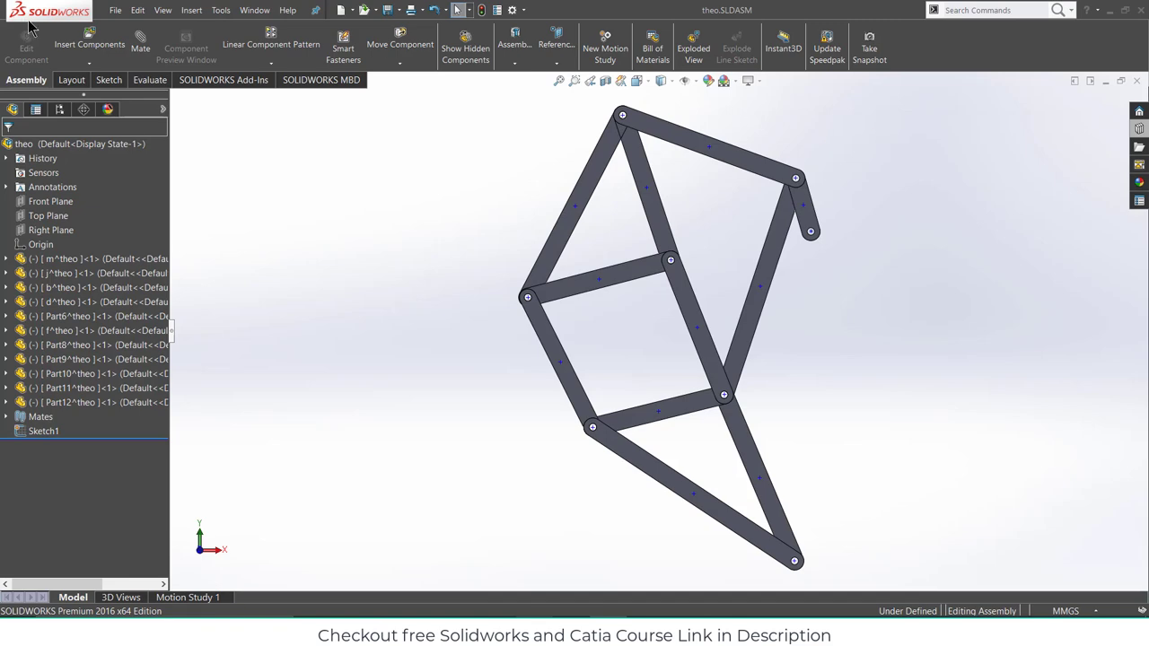
# - Create a new assembly and place the theo assembly in it as the first component
pyautogui.click(113, 18)
pyautogui.click(126, 28)
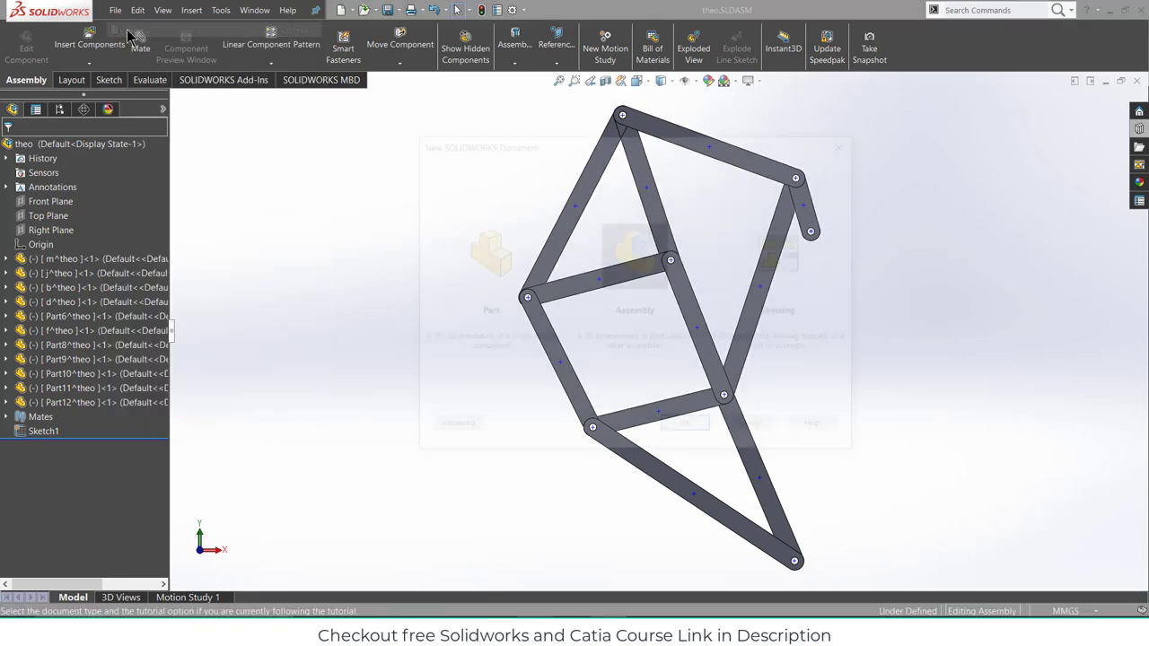
pyautogui.click(687, 431)
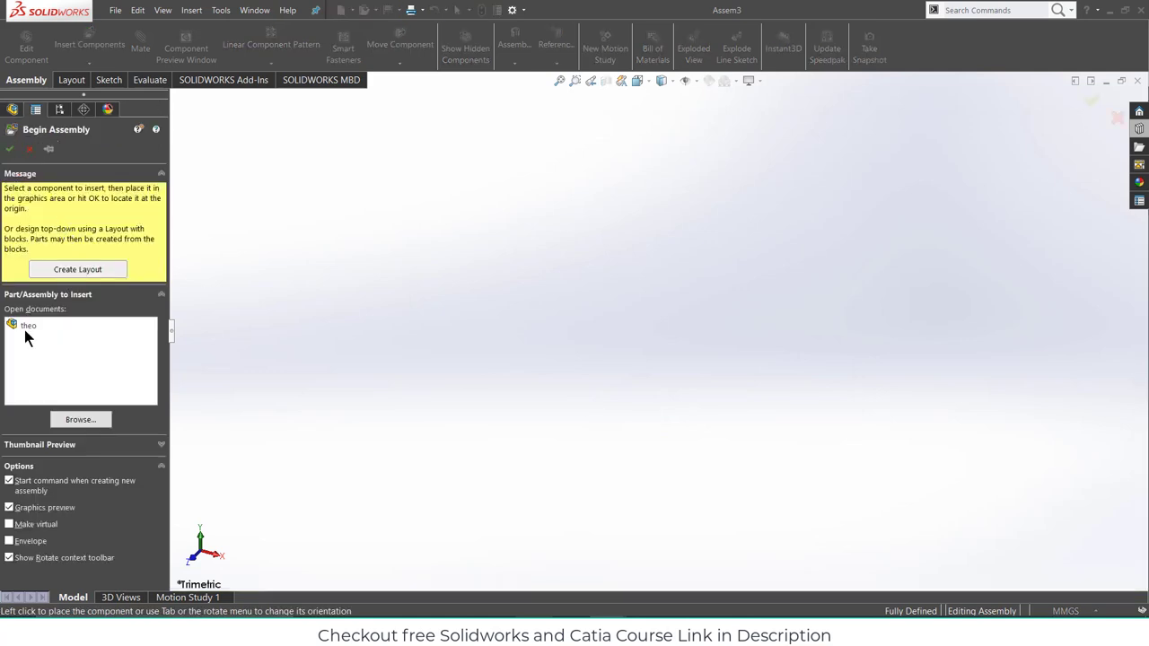
pyautogui.click(27, 326)
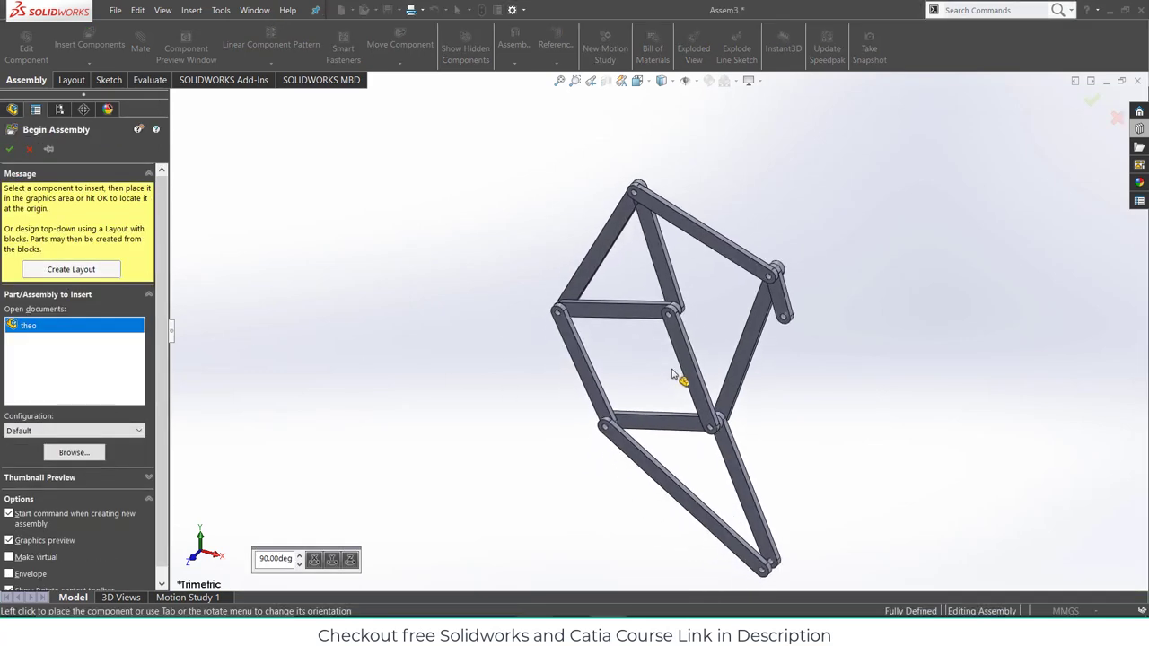
pyautogui.click(654, 329)
pyautogui.click(670, 305)
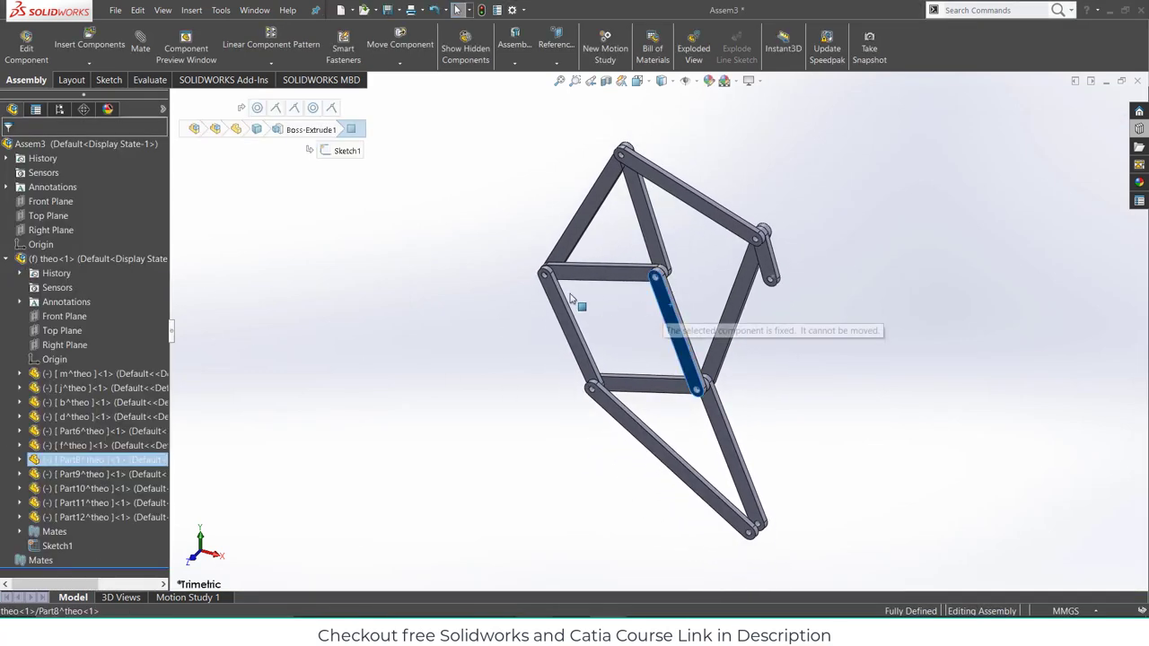
# - Hide the theo subassembly, collapse its component tree, and show the subassembly again
pyautogui.rightClick(65, 258)
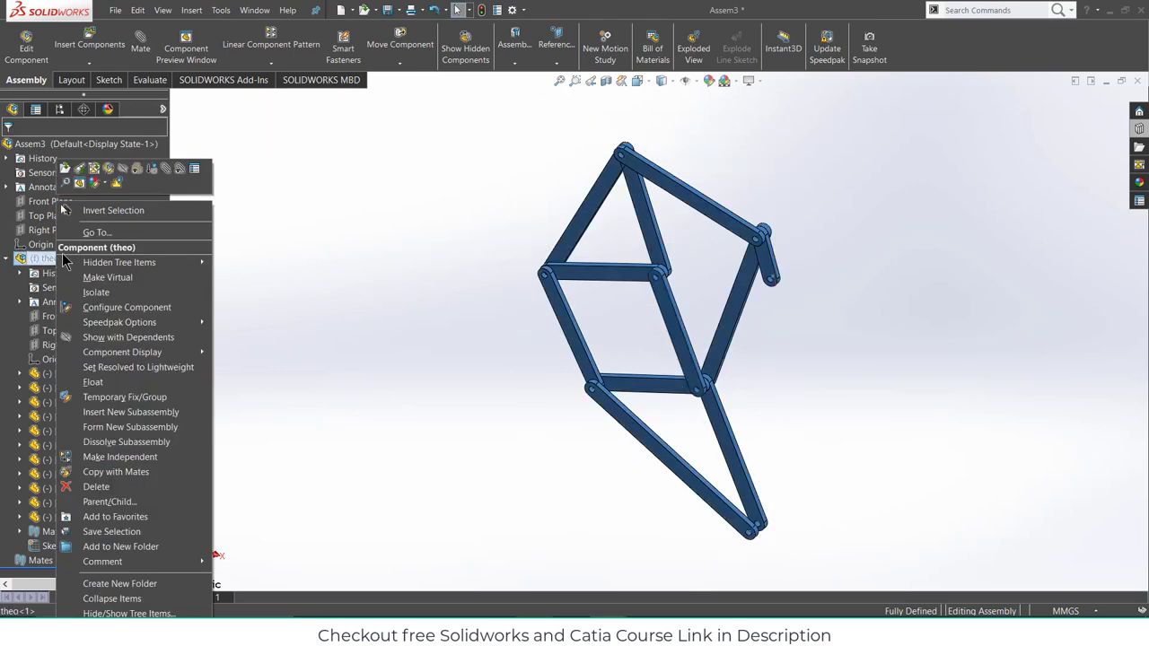
pyautogui.click(122, 169)
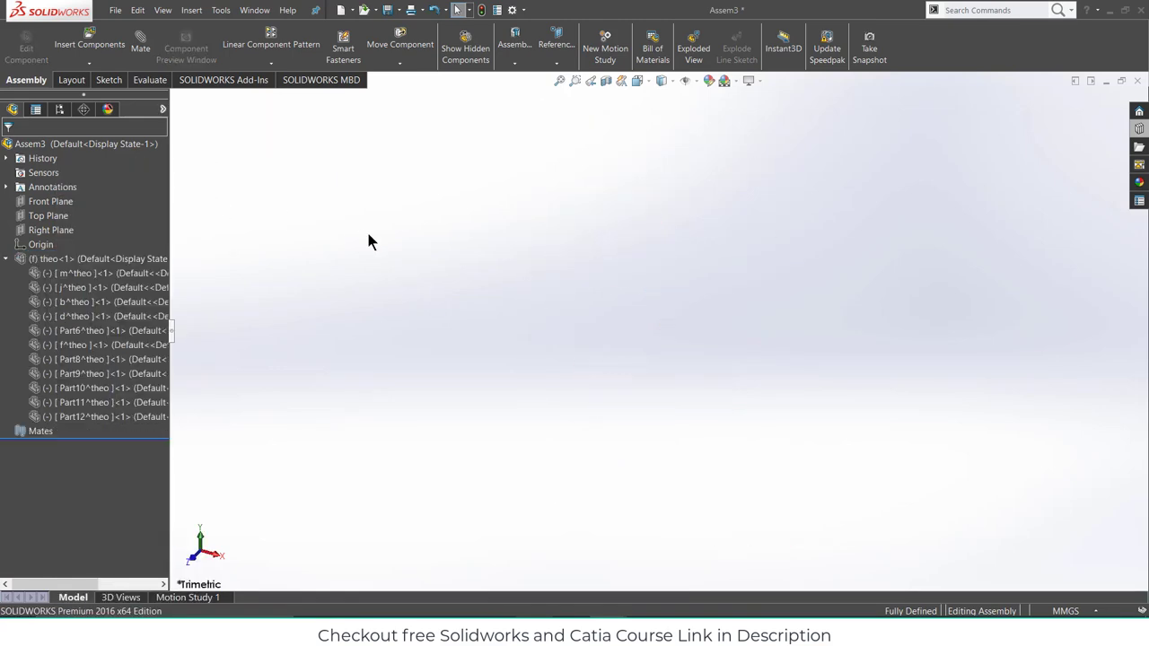
pyautogui.click(7, 259)
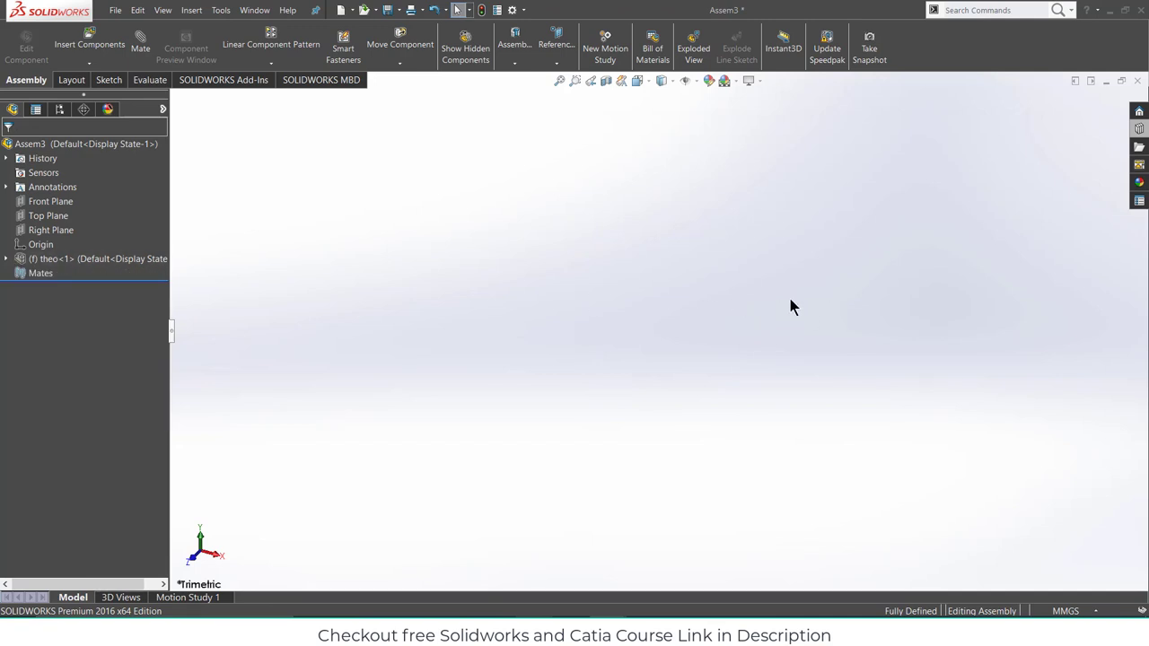
pyautogui.rightClick(65, 259)
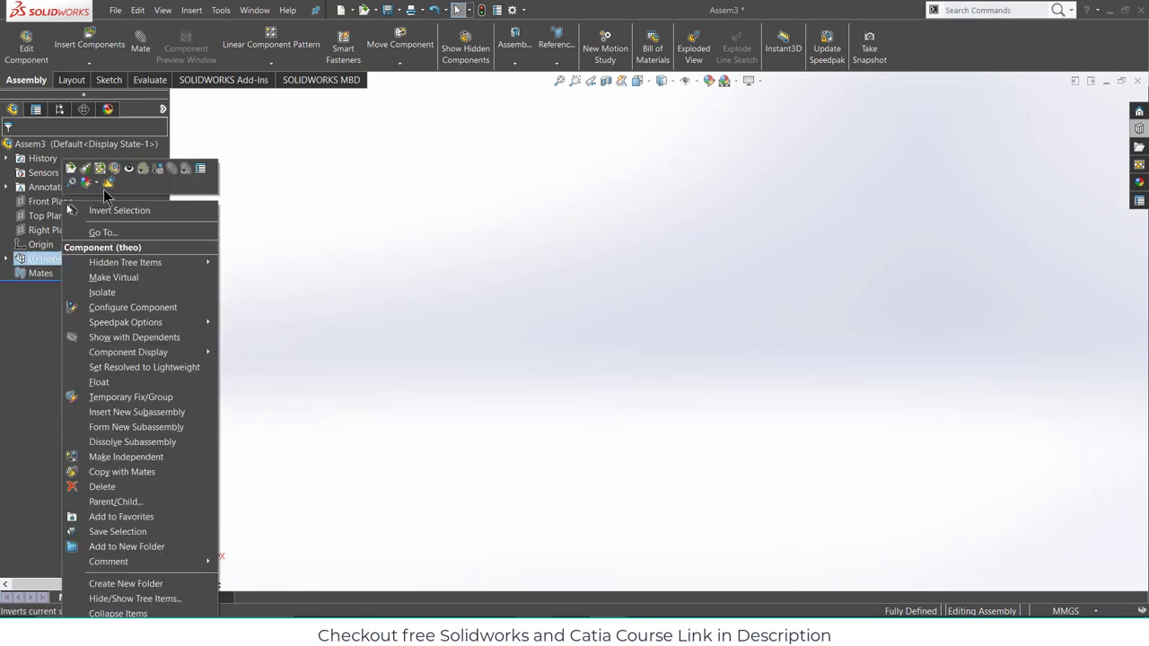
pyautogui.click(131, 168)
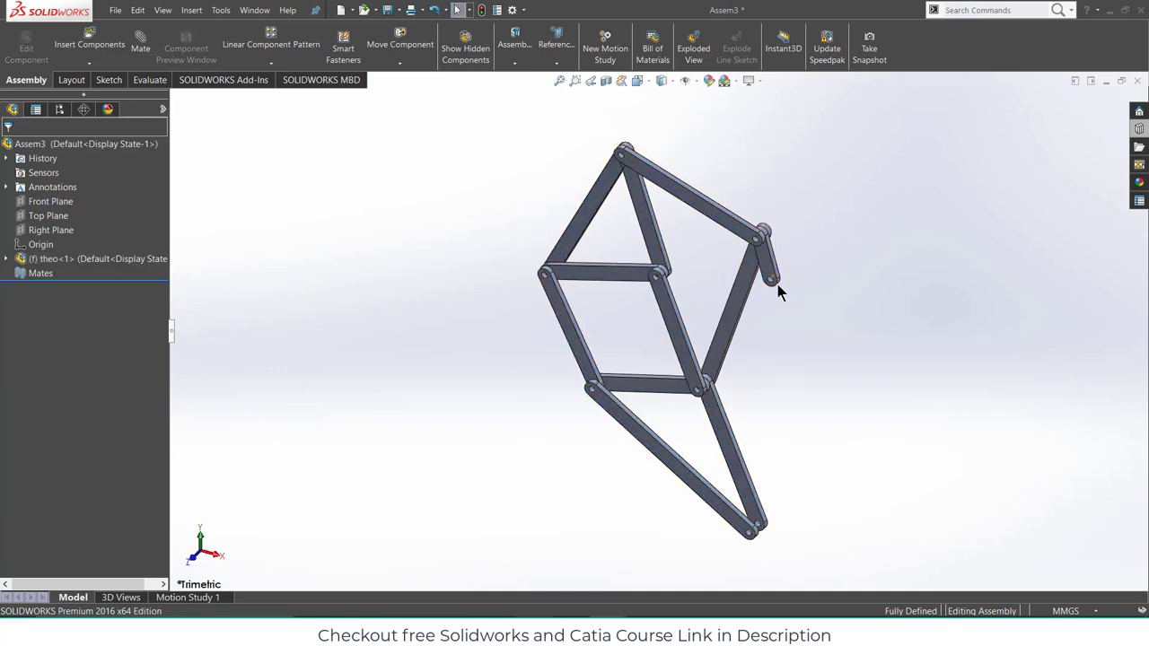
pyautogui.scroll(-5, 761, 286)
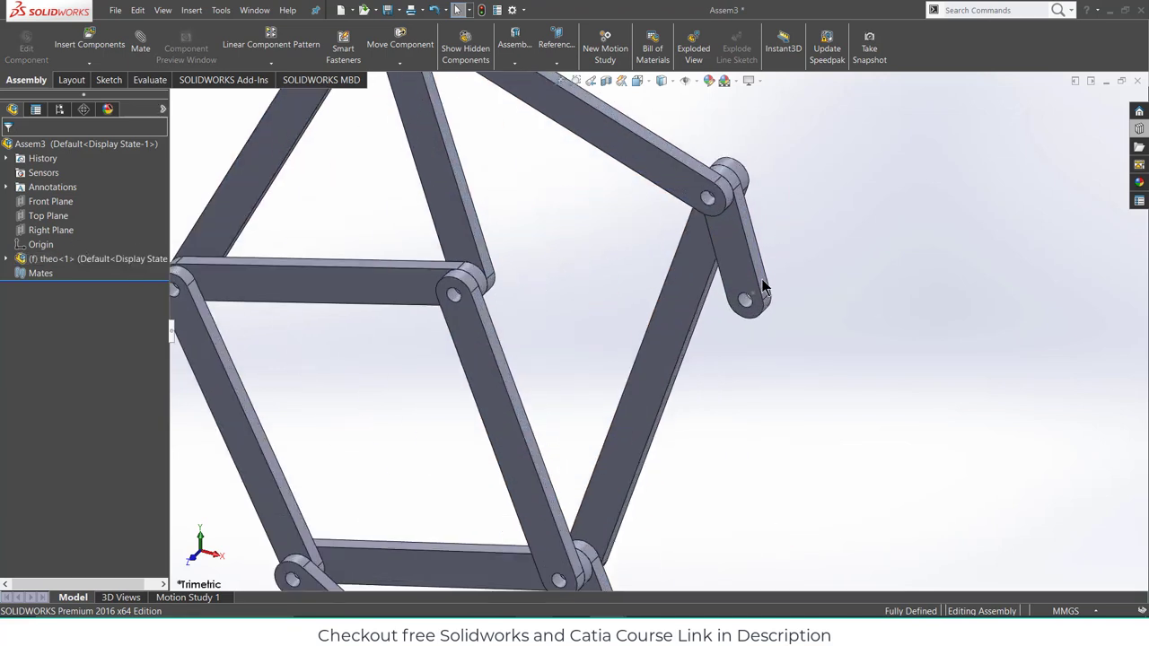
pyautogui.scroll(5, 423, 266)
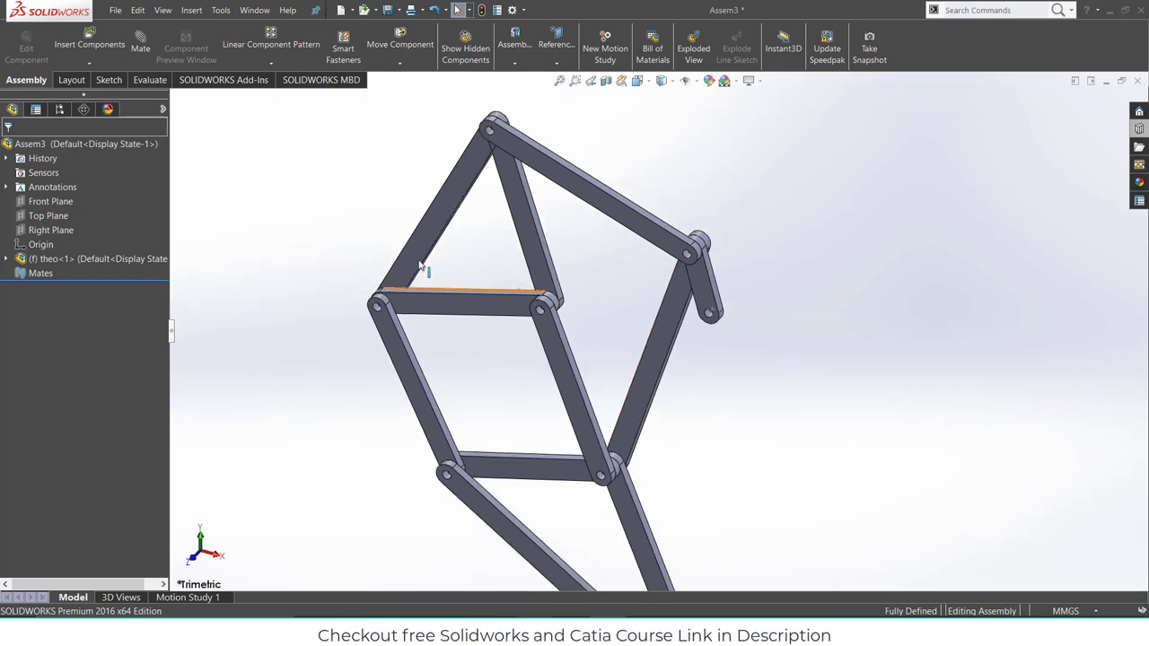
pyautogui.scroll(-4, 611, 294)
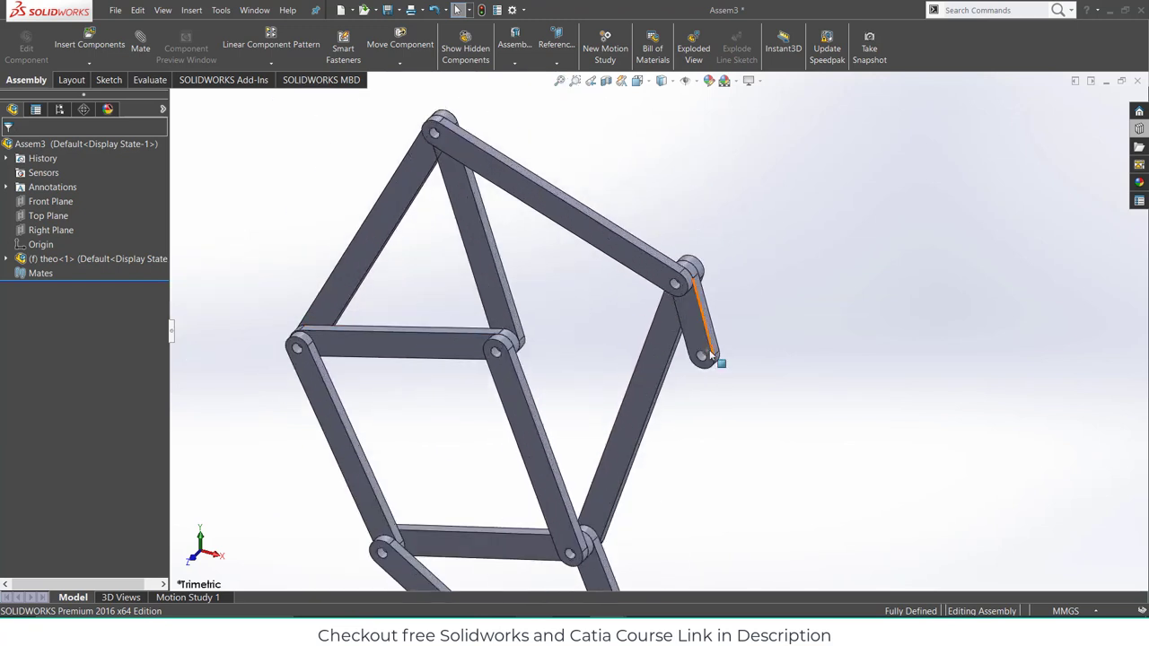
pyautogui.click(142, 47)
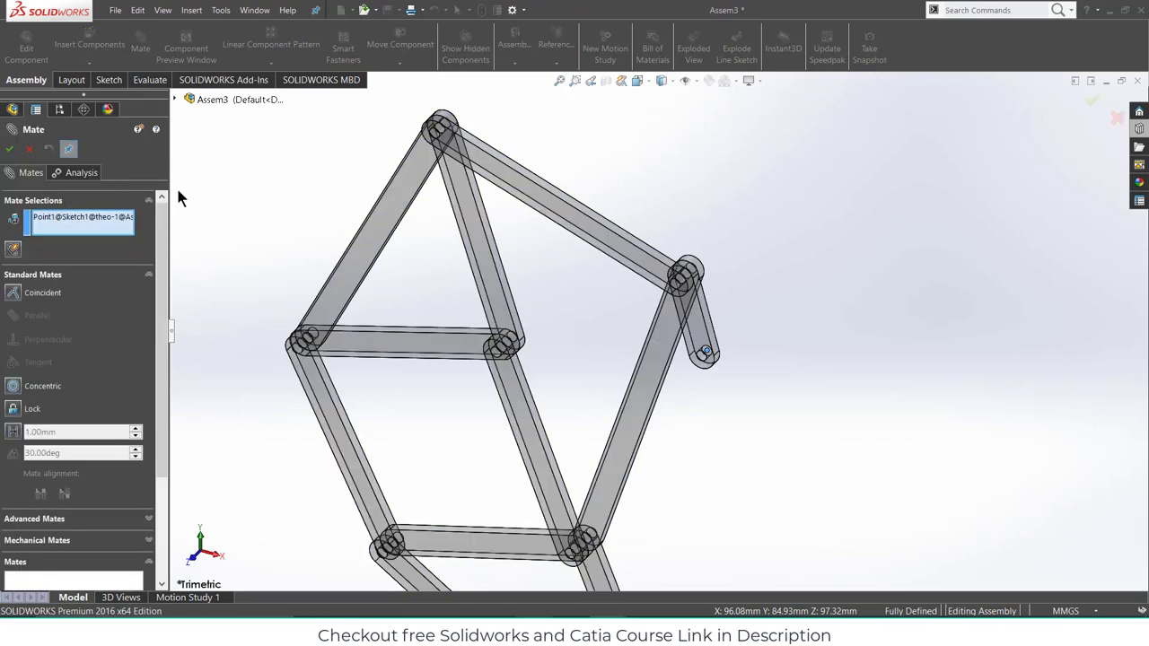
pyautogui.click(175, 99)
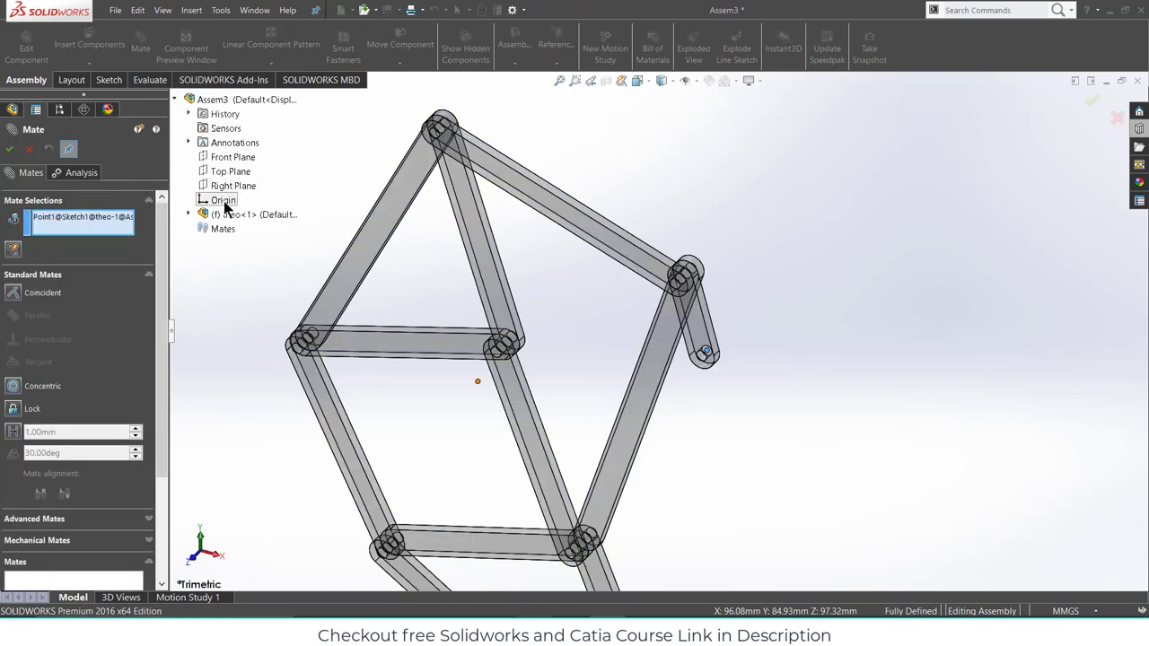
pyautogui.click(224, 201)
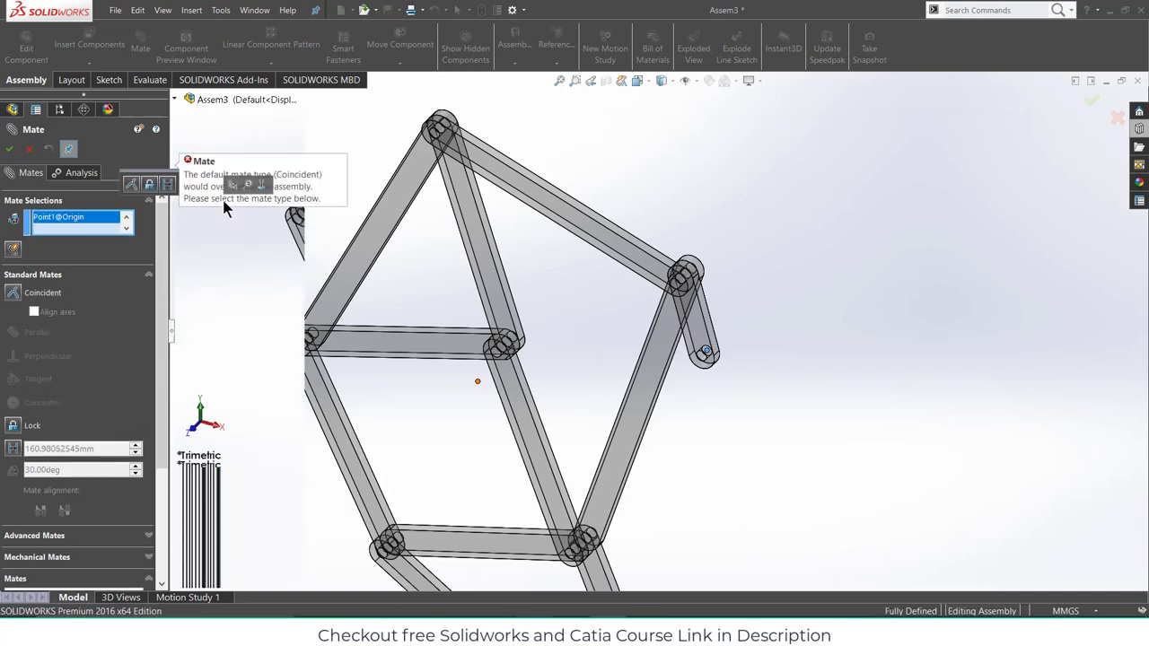
pyautogui.click(31, 149)
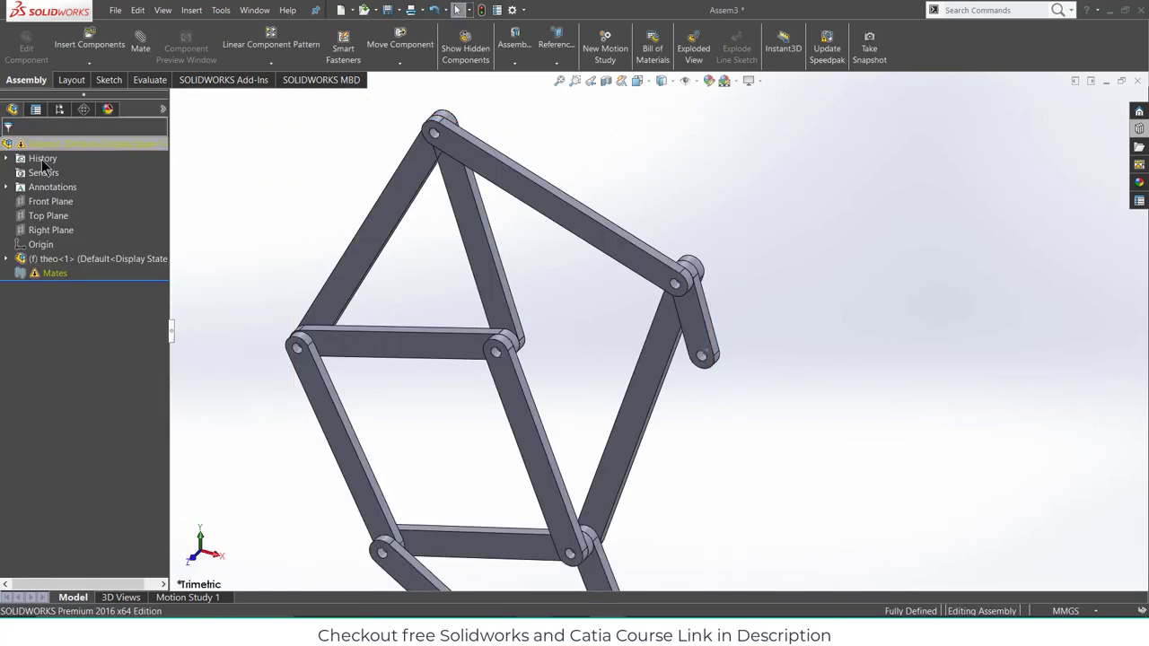
# - Float the theo subassembly so it is no longer fixed, and rebuild the assembly
pyautogui.rightClick(82, 265)
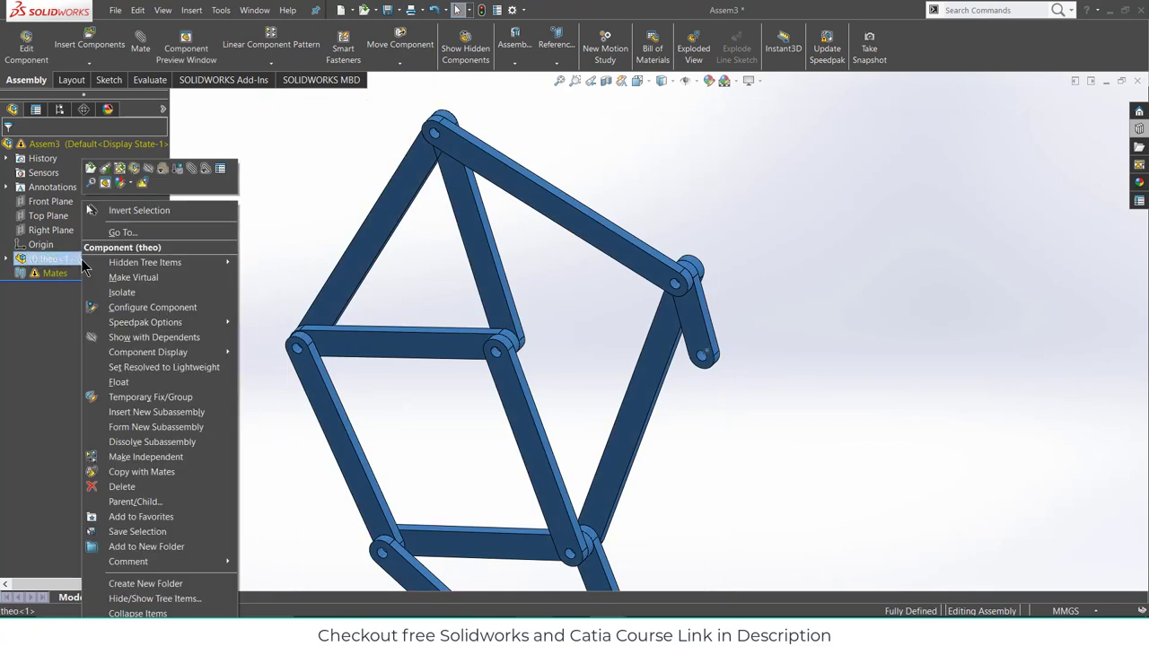
pyautogui.click(132, 386)
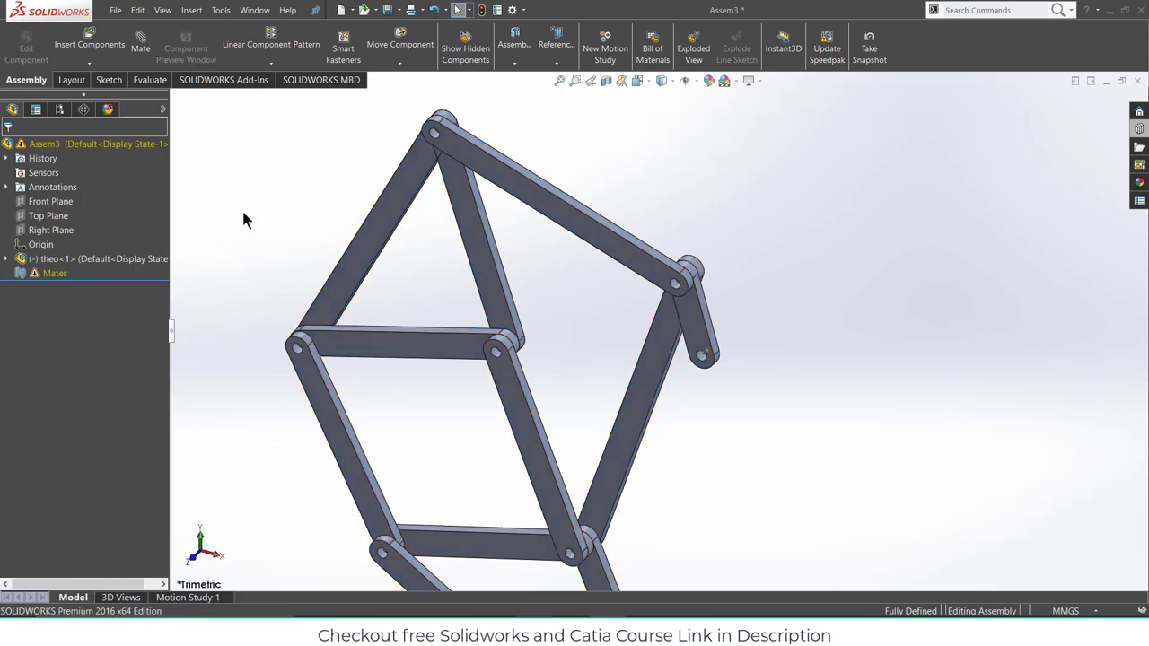
pyautogui.click(482, 10)
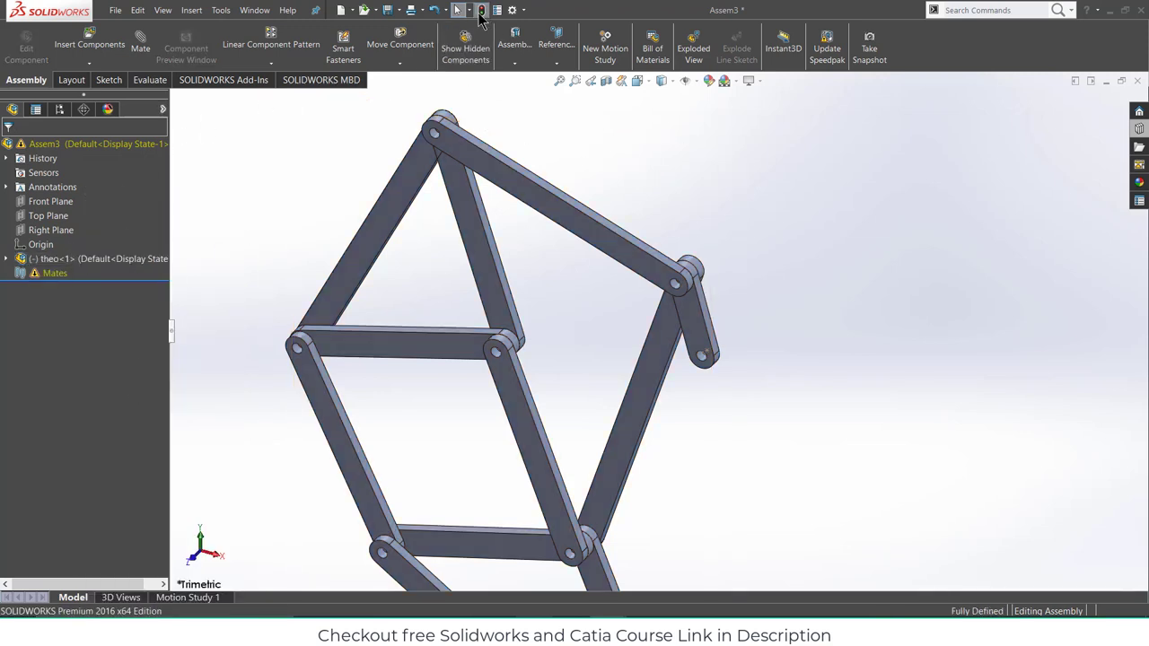
# - Mate the sketch point at the short crank's free end coincident with the assembly origin
pyautogui.click(707, 356)
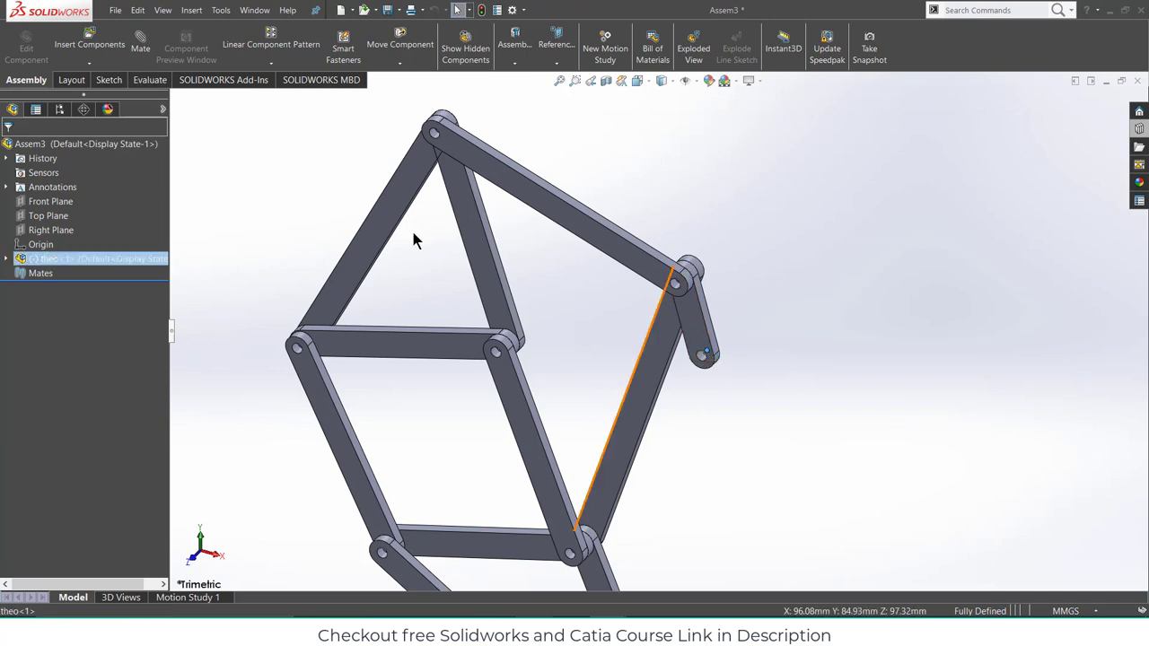
pyautogui.keyDown('ctrl'); pyautogui.click(44, 244); pyautogui.keyUp('ctrl')
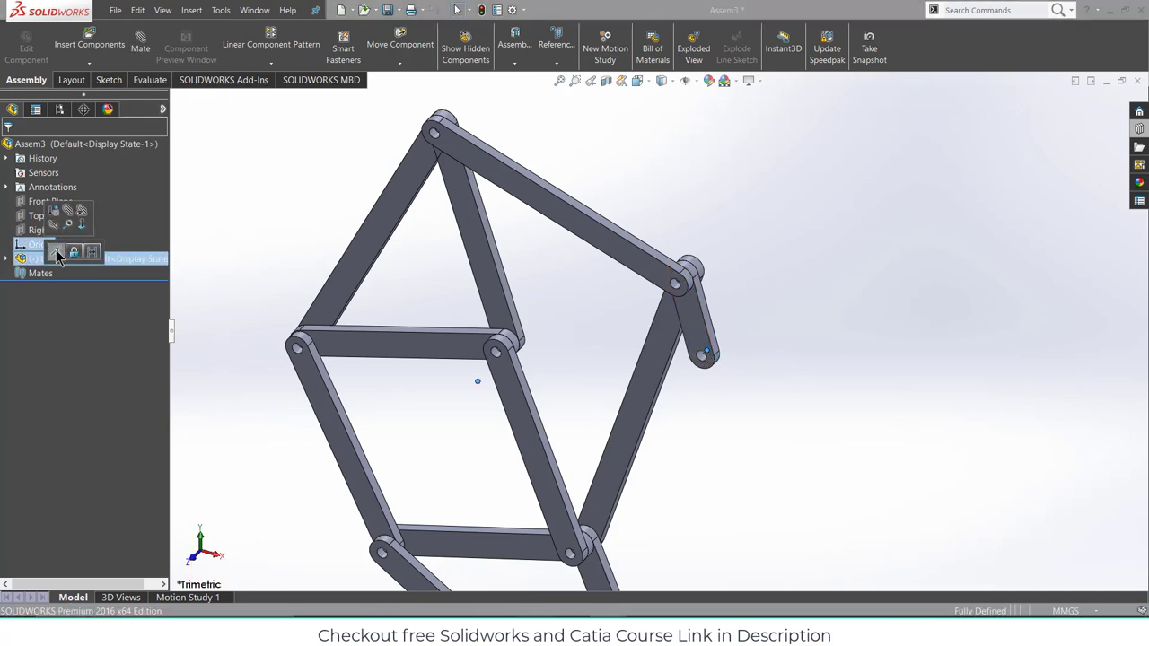
pyautogui.click(56, 251)
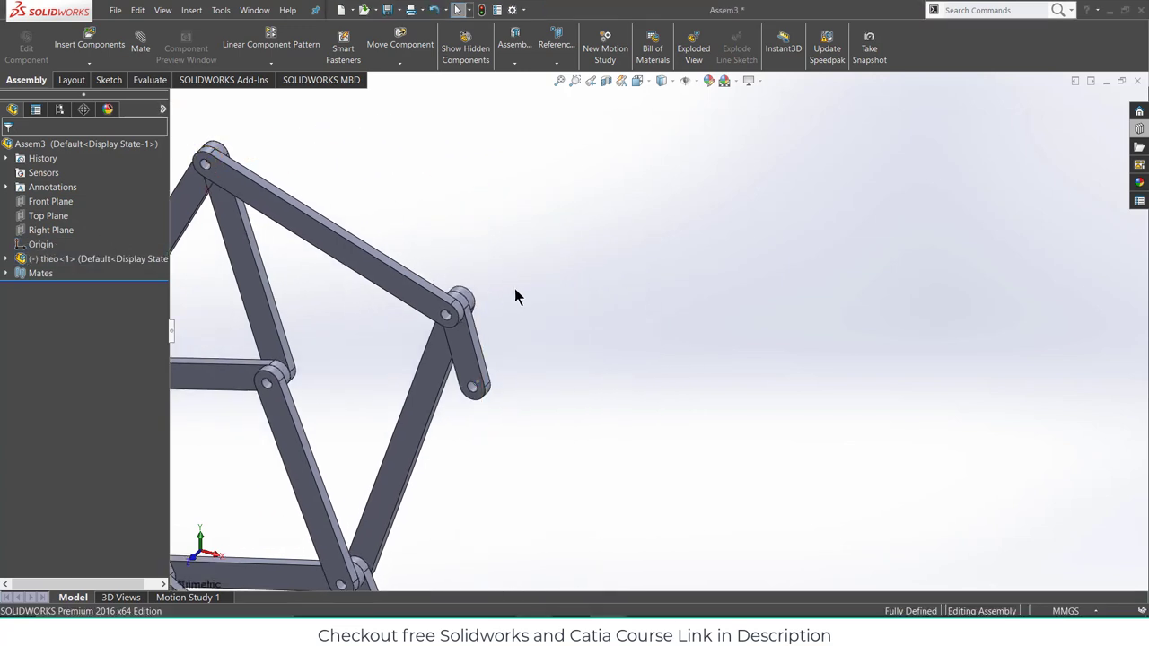
# - Mate the flat outer face of the short crank coincident with the assembly's Front Plane
pyautogui.scroll(4, 520, 280)
pyautogui.moveTo(527, 272); pyautogui.dragTo(489, 225, button='middle')
pyautogui.moveTo(575, 286); pyautogui.dragTo(550, 276, button='middle')
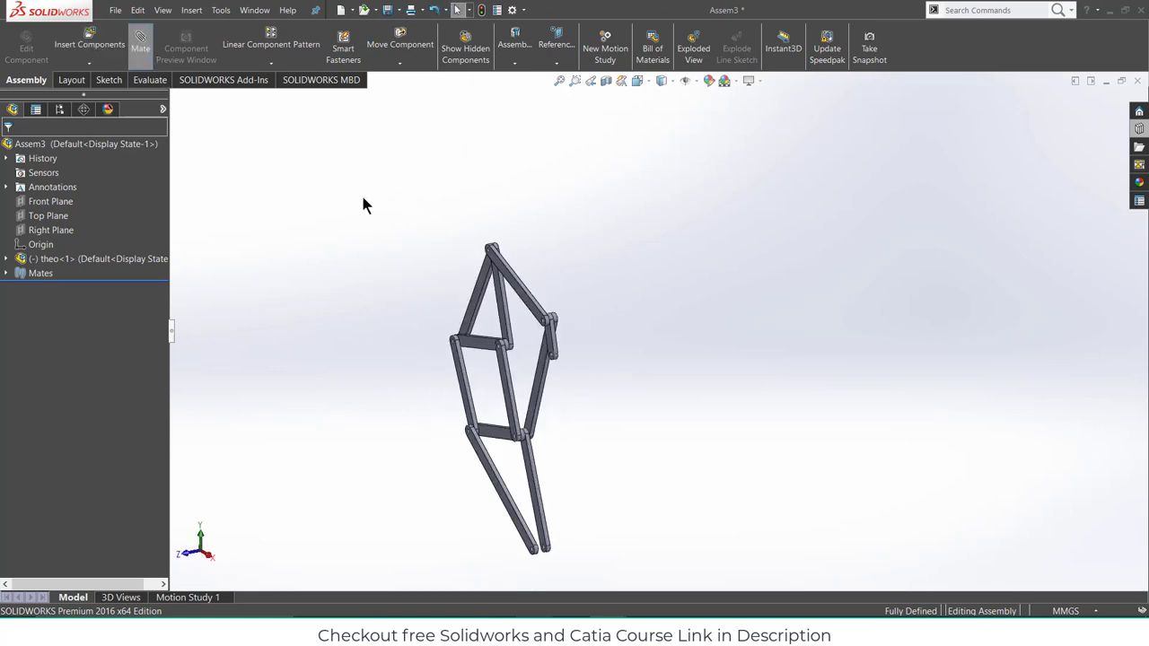
pyautogui.scroll(-8, 436, 363)
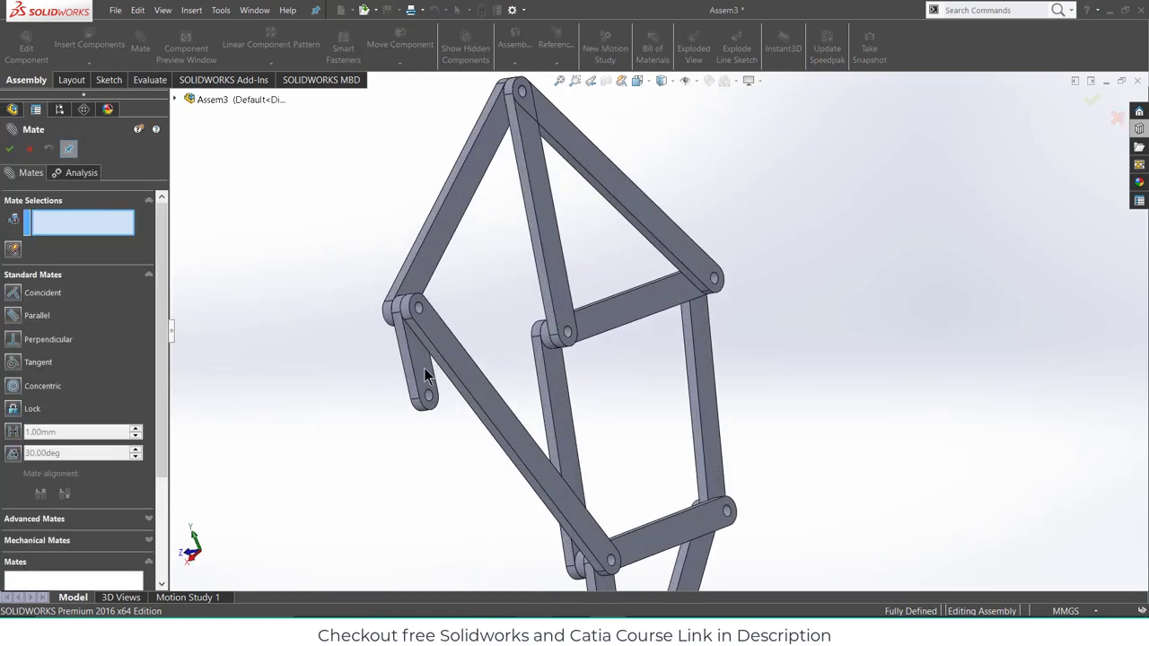
pyautogui.click(423, 368)
pyautogui.moveTo(517, 359); pyautogui.dragTo(628, 318, button='middle')
pyautogui.scroll(4, 627, 318)
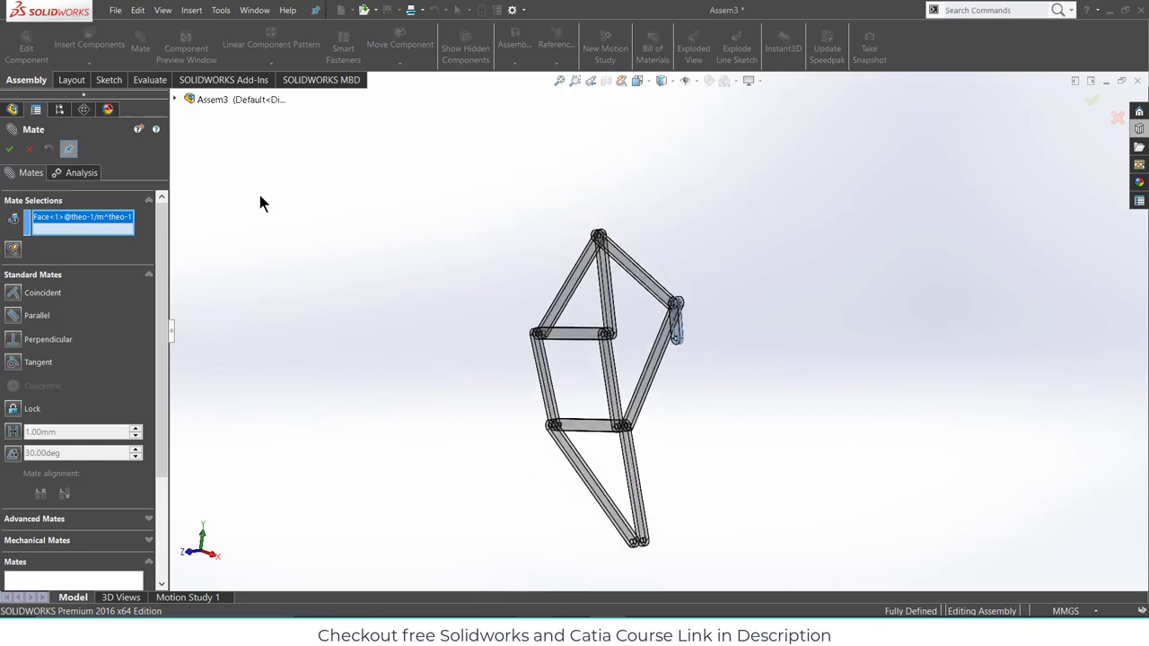
pyautogui.click(175, 100)
pyautogui.click(226, 157)
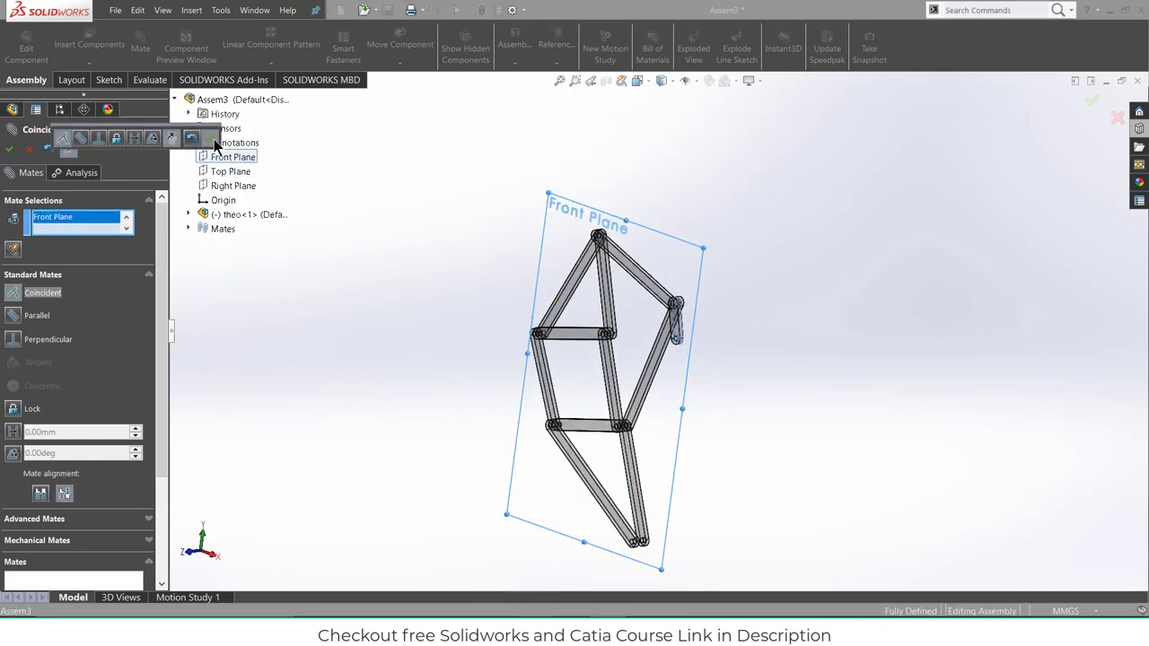
pyautogui.click(210, 139)
pyautogui.click(35, 151)
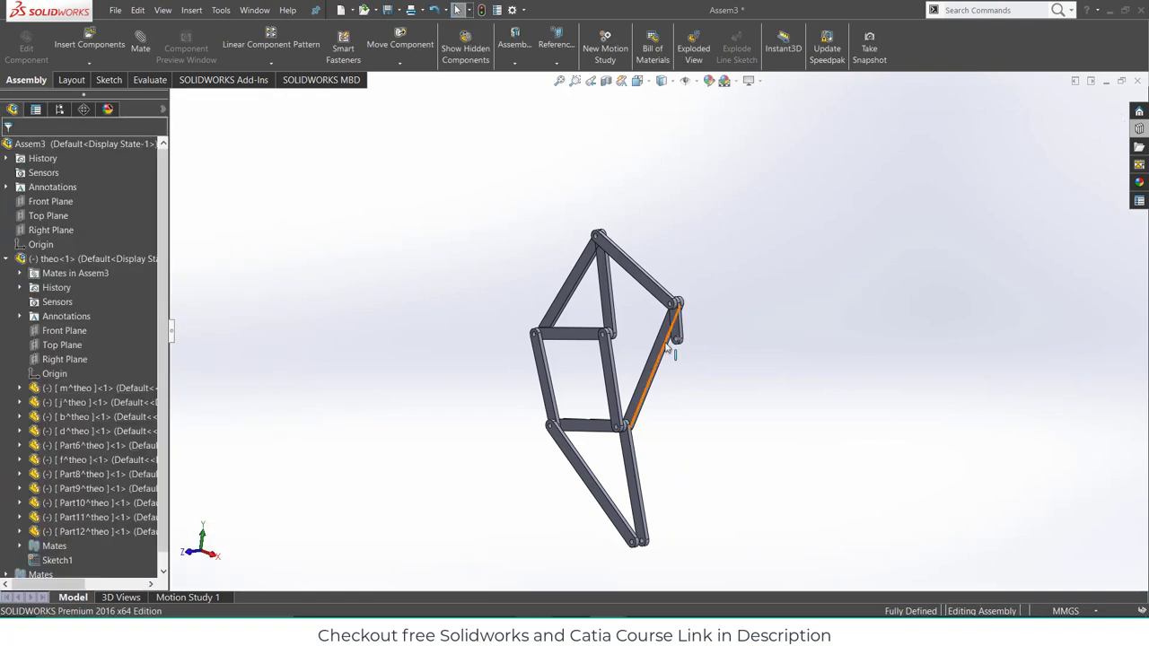
# - Try to move the short crank with the linkage viewed face-on, and consult the Strandbeest leg proportions image in Photos
pyautogui.click(662, 347)
pyautogui.click(751, 304)
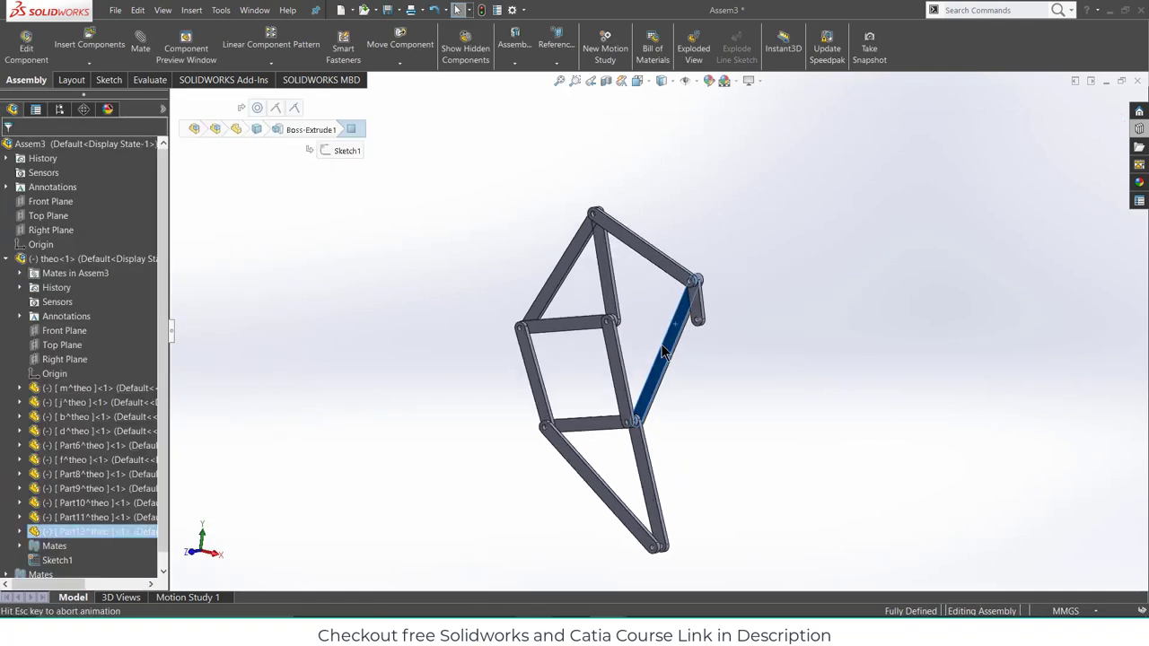
pyautogui.moveTo(788, 225); pyautogui.dragTo(777, 182)
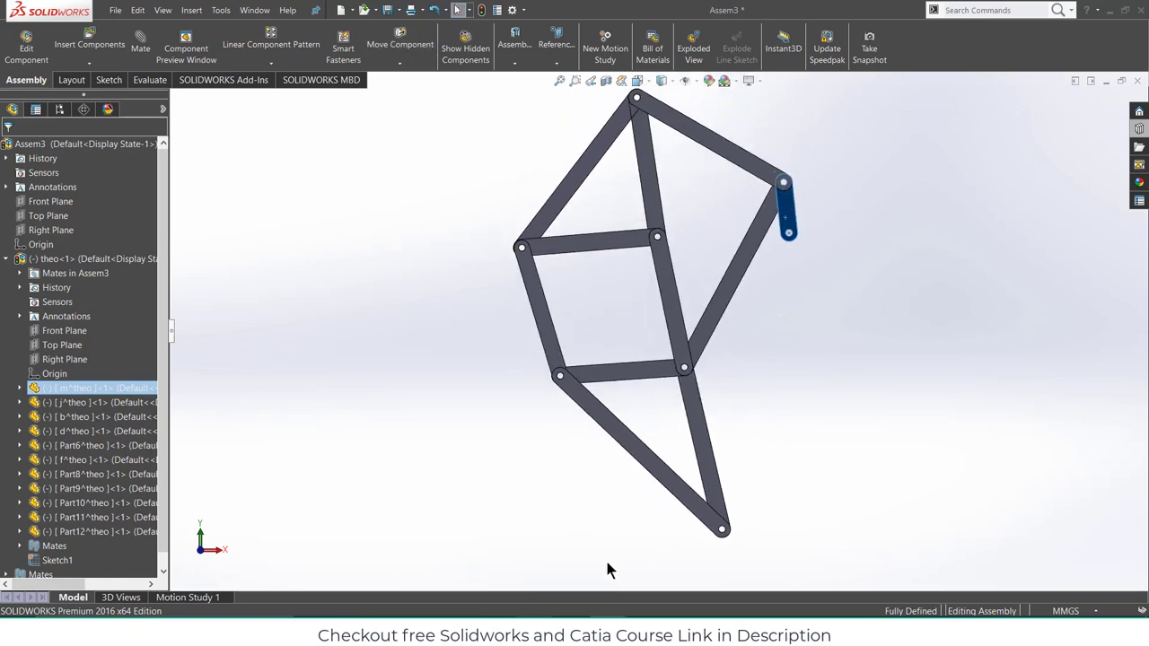
pyautogui.hotkey('alt', 'Tab')
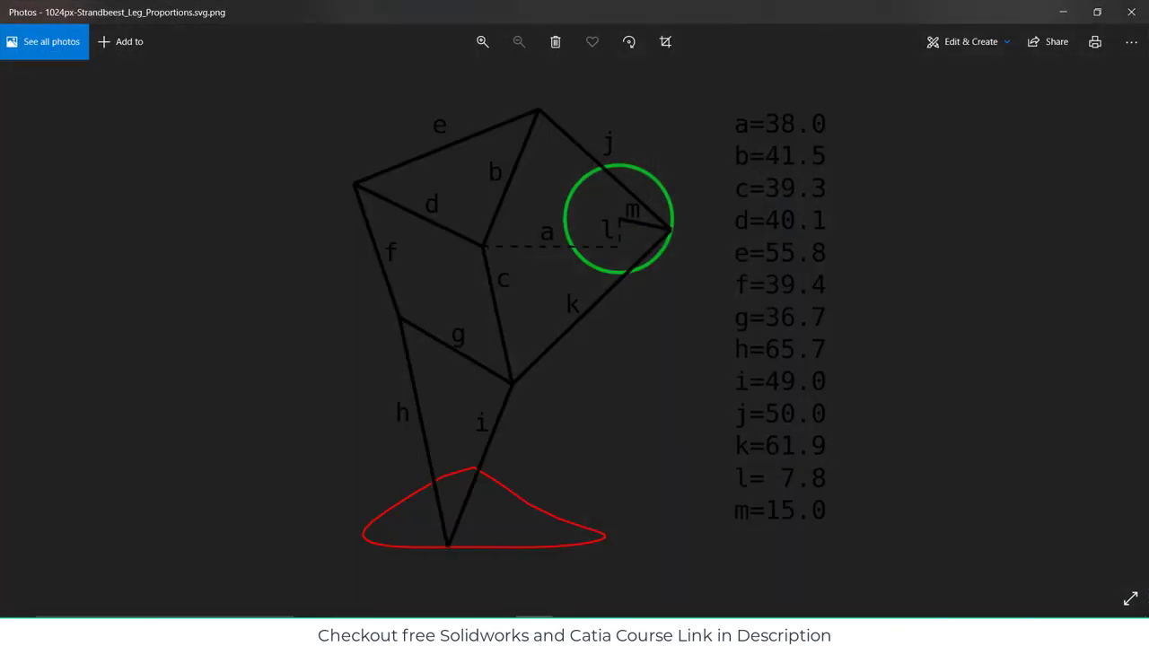
pyautogui.hotkey('alt', 'Tab')
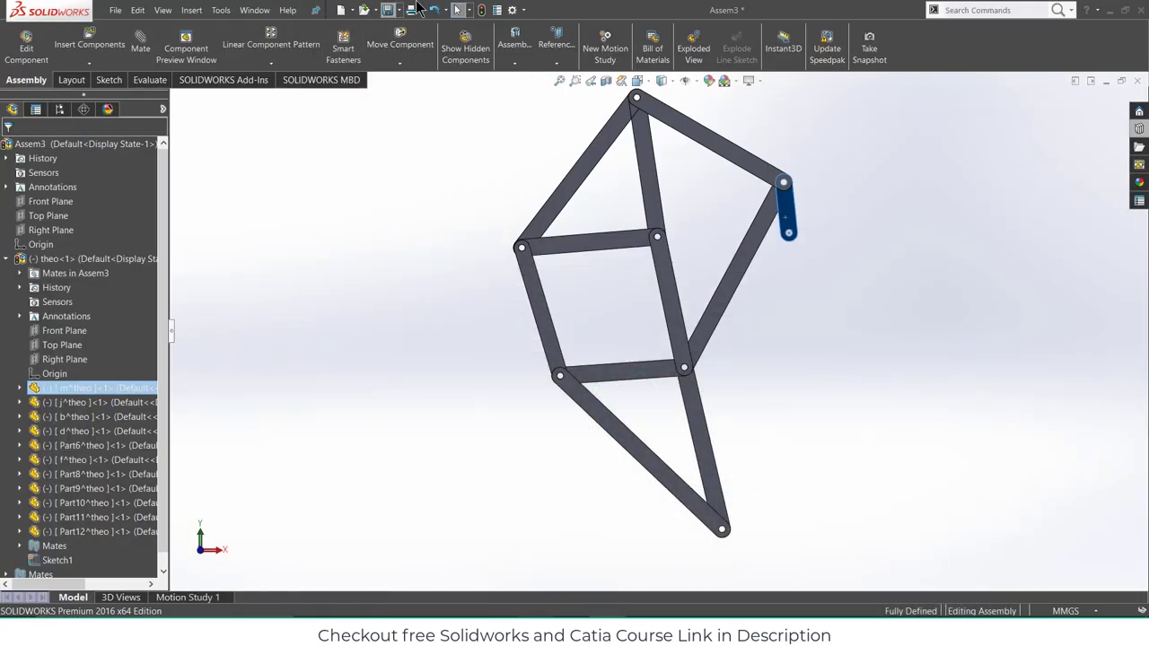
# - Rebuild the assembly and set the theo subassembly to solve as Flexible in its component properties
pyautogui.click(482, 12)
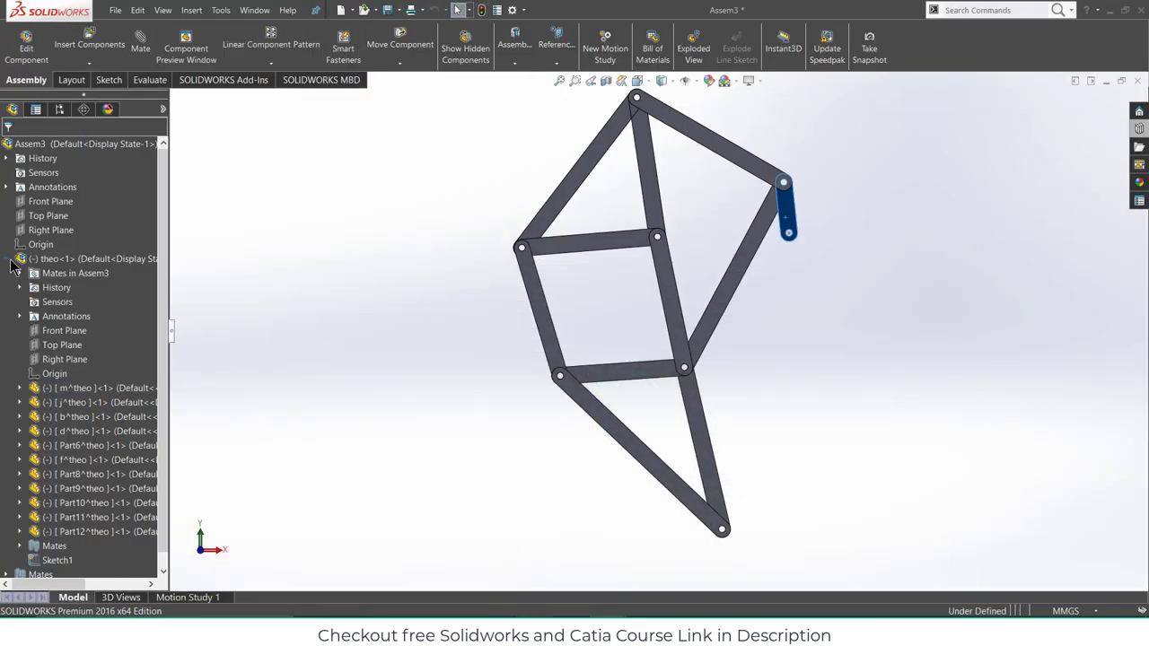
pyautogui.click(11, 260)
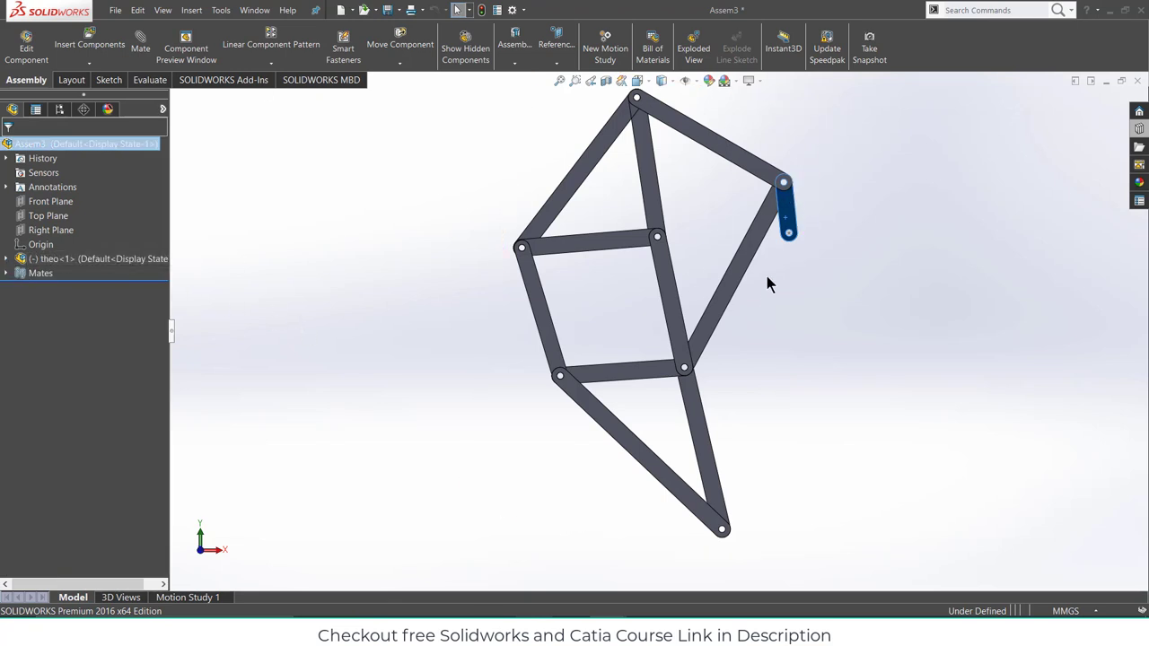
pyautogui.rightClick(85, 264)
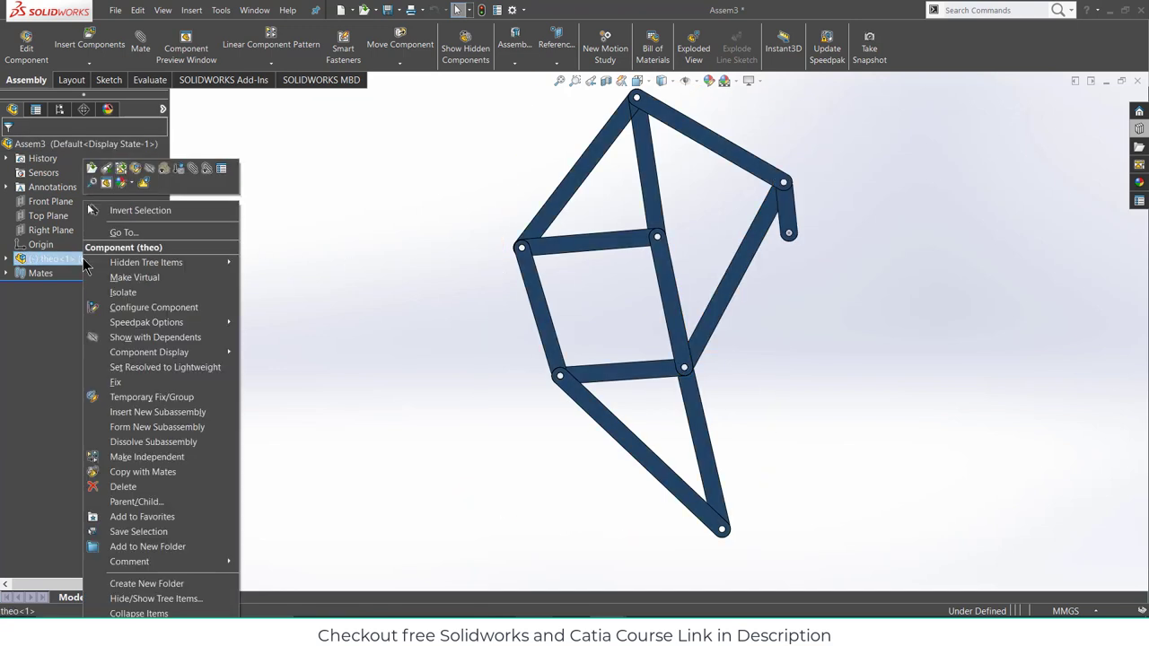
pyautogui.click(223, 167)
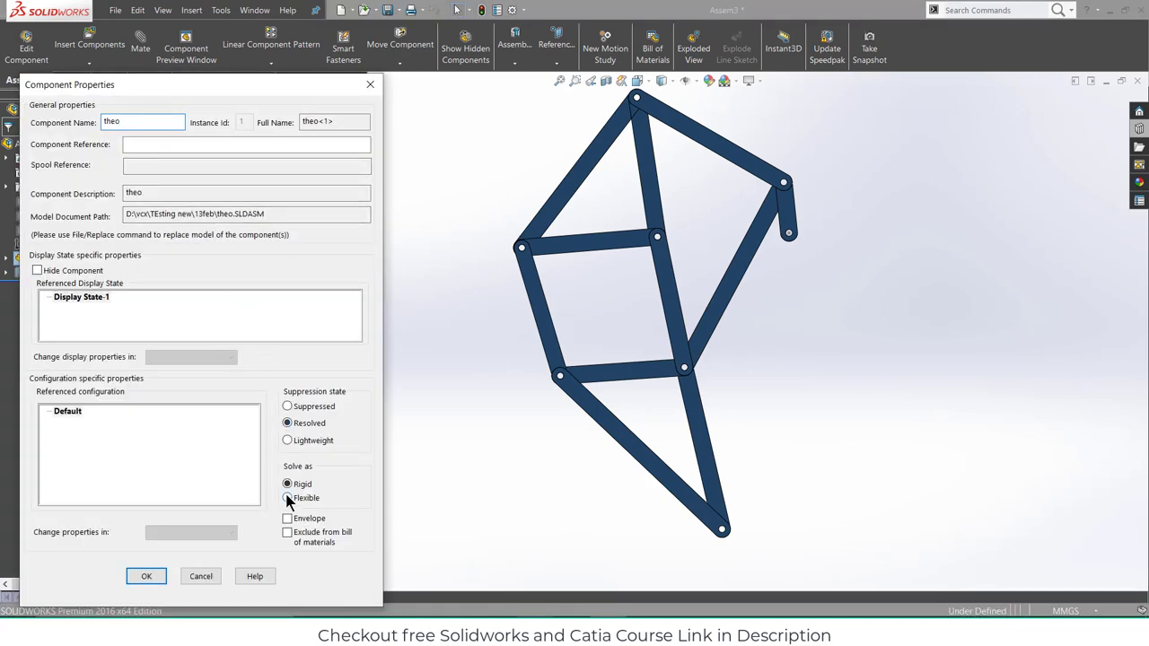
pyautogui.click(149, 581)
# - Rotate the short crank about its fixed end to test the flexible subassembly's motion
pyautogui.click(769, 220)
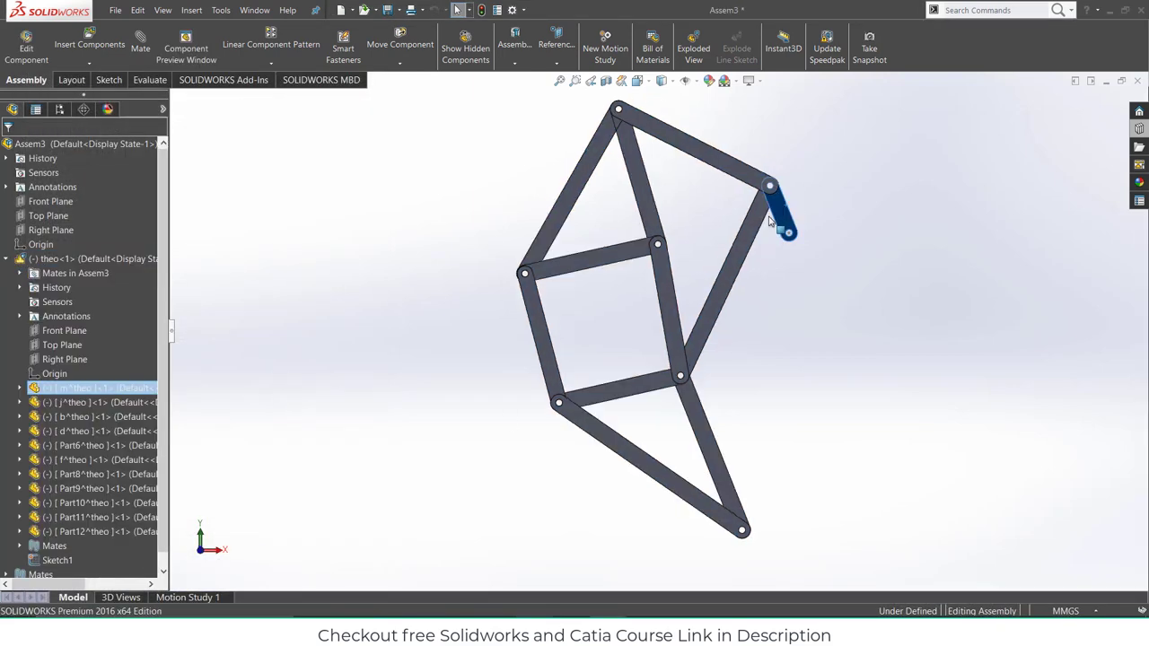
pyautogui.moveTo(769, 220)
pyautogui.mouseDown()
pyautogui.moveTo(783, 236)
pyautogui.moveTo(797, 217)
pyautogui.moveTo(764, 232)
pyautogui.moveTo(785, 269)
pyautogui.moveTo(817, 245)
pyautogui.moveTo(787, 217)
pyautogui.moveTo(779, 235)
pyautogui.moveTo(801, 256)
pyautogui.moveTo(799, 215)
pyautogui.moveTo(781, 215)
pyautogui.moveTo(769, 244)
pyautogui.moveTo(810, 246)
pyautogui.moveTo(780, 202)
pyautogui.moveTo(752, 225)
pyautogui.moveTo(803, 257)
pyautogui.moveTo(782, 226)
pyautogui.moveTo(763, 235)
pyautogui.moveTo(789, 234)
pyautogui.moveTo(779, 193)
pyautogui.moveTo(710, 244)
pyautogui.moveTo(718, 283)
pyautogui.moveTo(802, 280)
pyautogui.moveTo(795, 196)
pyautogui.moveTo(752, 199)
pyautogui.moveTo(727, 244)
pyautogui.moveTo(791, 278)
pyautogui.moveTo(812, 224)
pyautogui.moveTo(786, 269)
pyautogui.moveTo(729, 223)
pyautogui.moveTo(758, 269)
pyautogui.moveTo(799, 286)
pyautogui.moveTo(830, 244)
pyautogui.moveTo(790, 196)
pyautogui.moveTo(760, 198)
pyautogui.moveTo(830, 244)
pyautogui.moveTo(780, 188)
pyautogui.moveTo(765, 203)
pyautogui.moveTo(787, 248)
pyautogui.moveTo(787, 225)
pyautogui.mouseUp()
pyautogui.press('Escape')
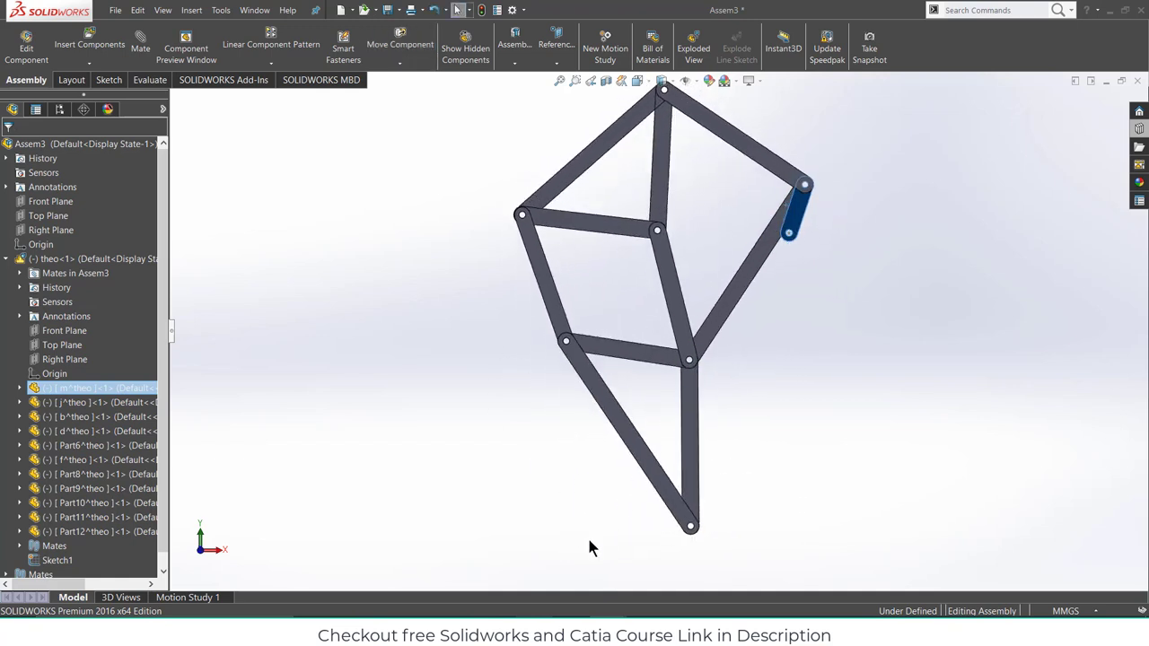
# - Rotate the short crank in the separate theo assembly window for comparison, and return to the new assembly
pyautogui.moveTo(587, 595)
pyautogui.click(564, 554)
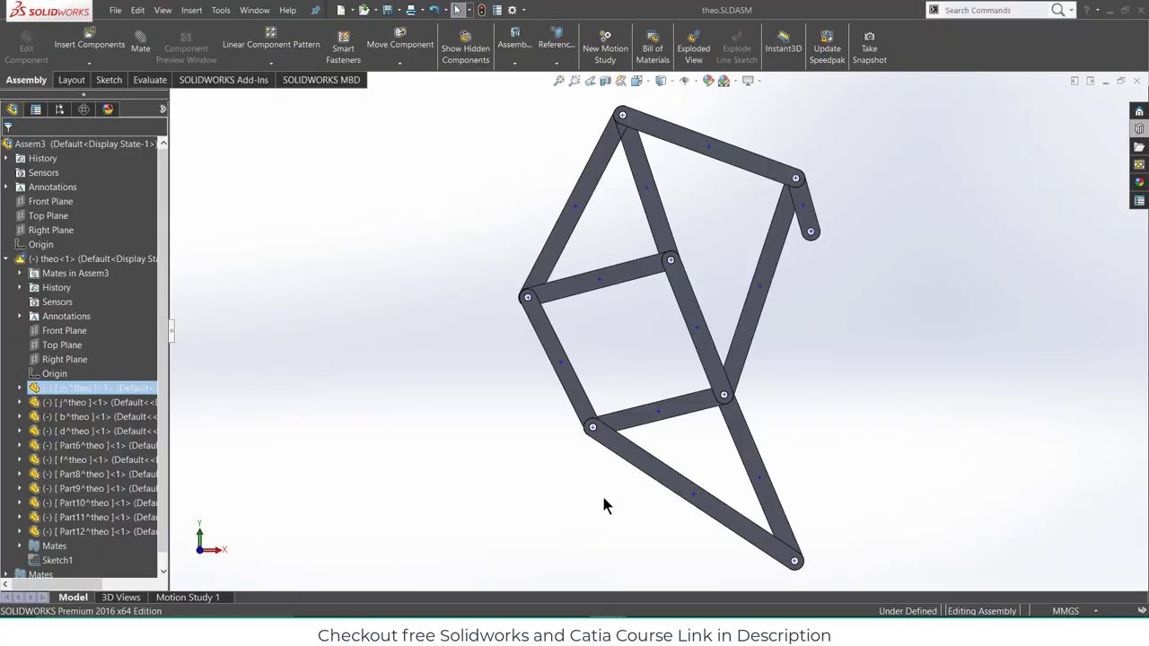
pyautogui.moveTo(799, 198); pyautogui.dragTo(725, 273)
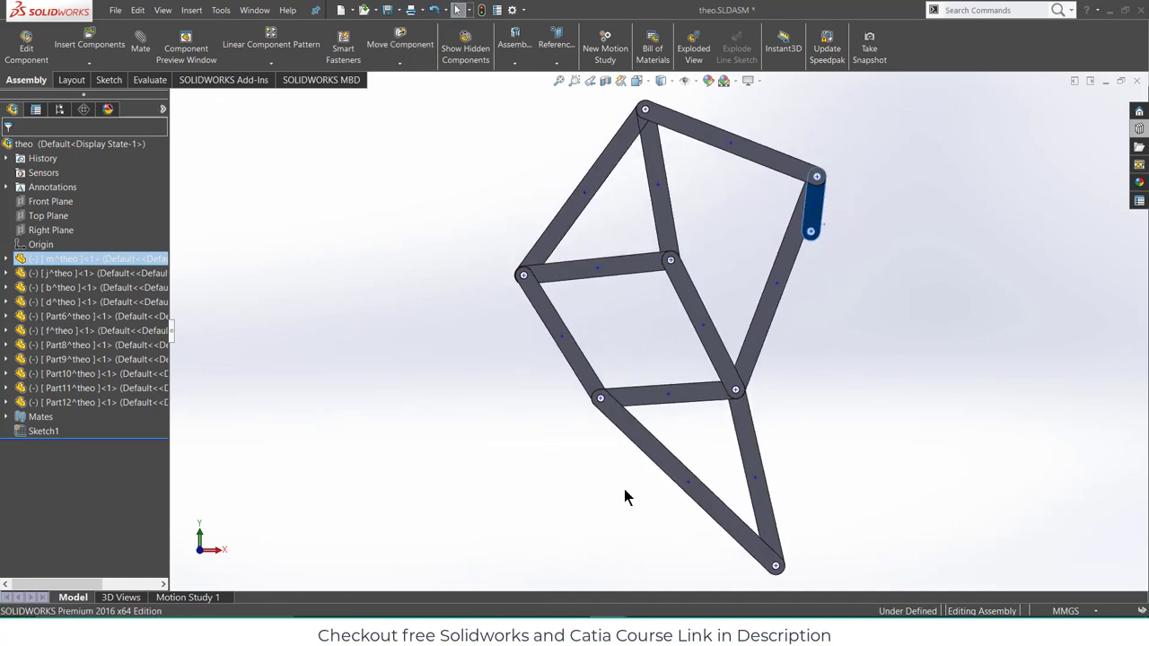
pyautogui.click(608, 619)
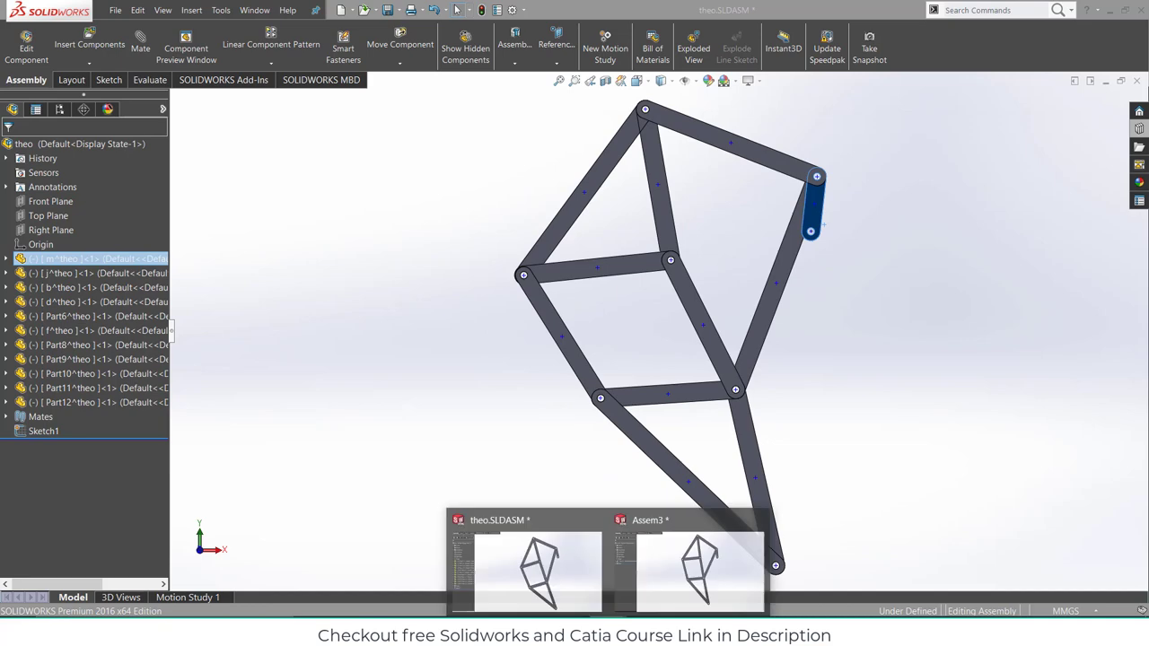
pyautogui.click(703, 570)
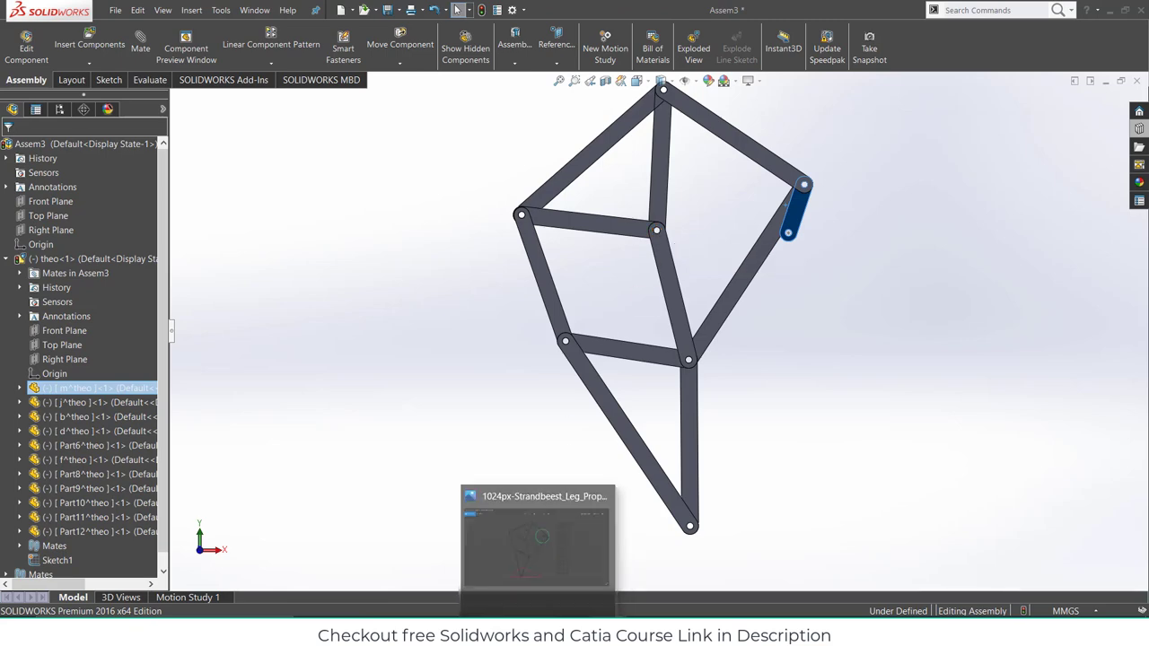
# - Consult the Strandbeest leg proportions image, and place a sketch point on the new assembly's Front Plane inside the linkage
pyautogui.click(503, 538)
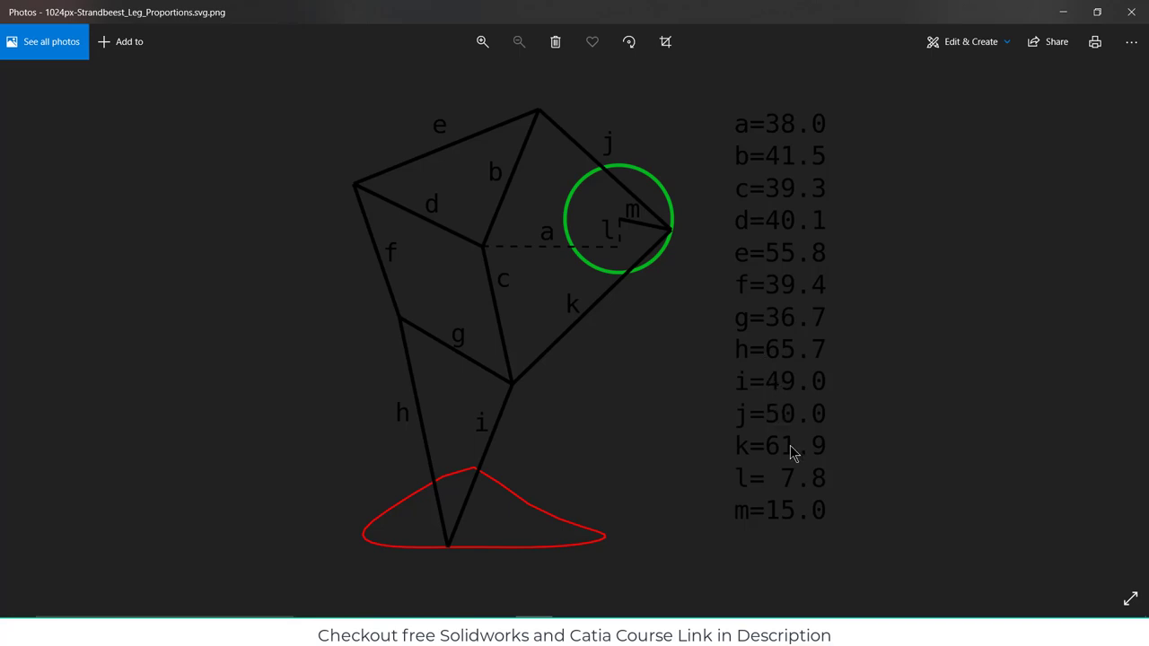
pyautogui.click(1062, 16)
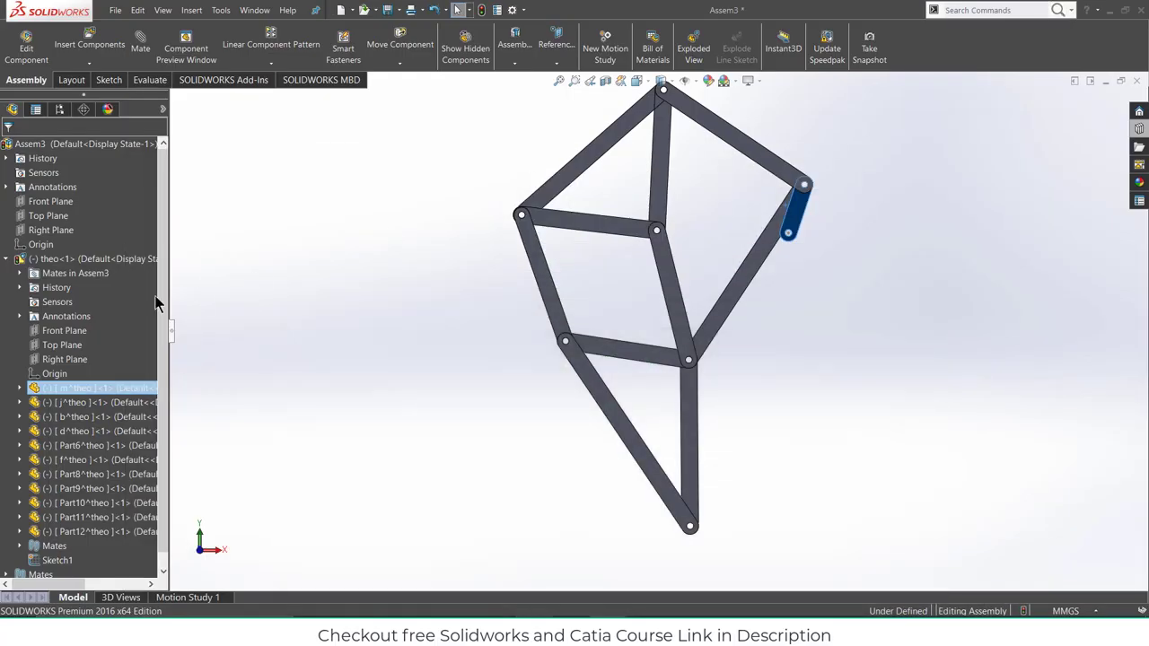
pyautogui.click(51, 202)
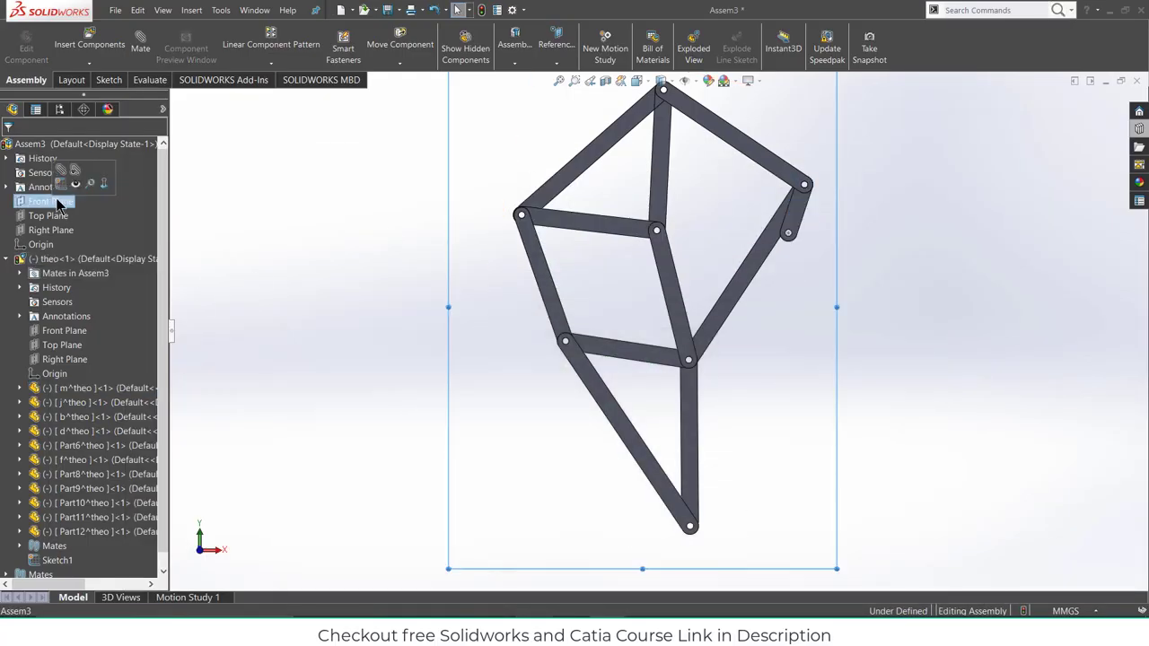
pyautogui.click(81, 185)
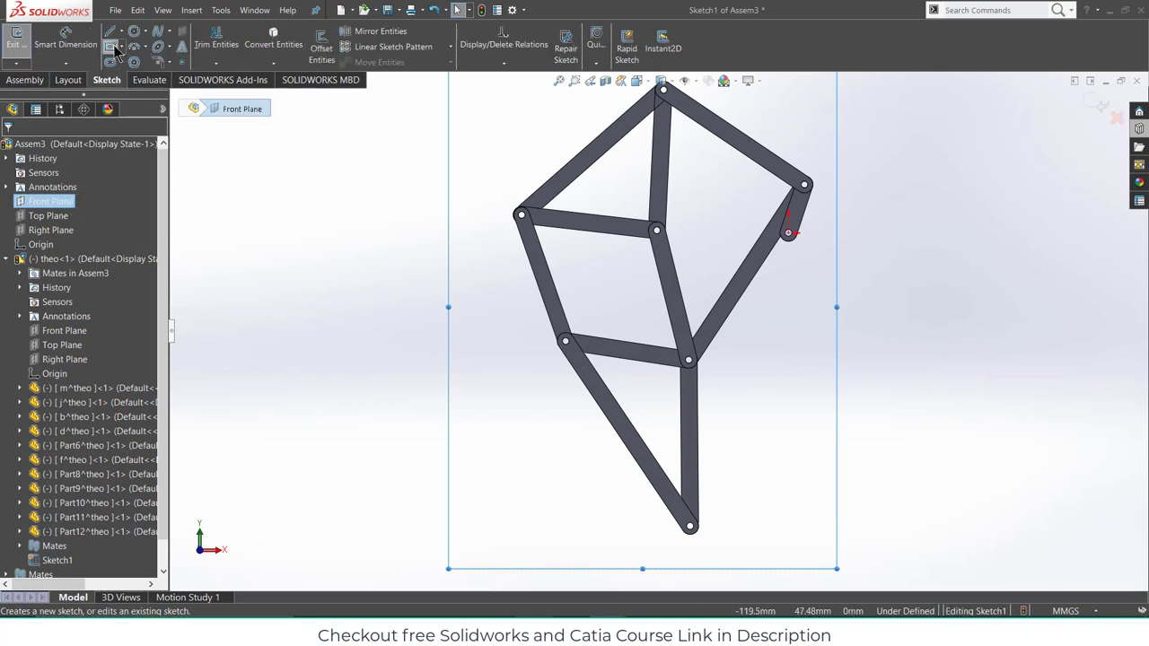
pyautogui.click(180, 61)
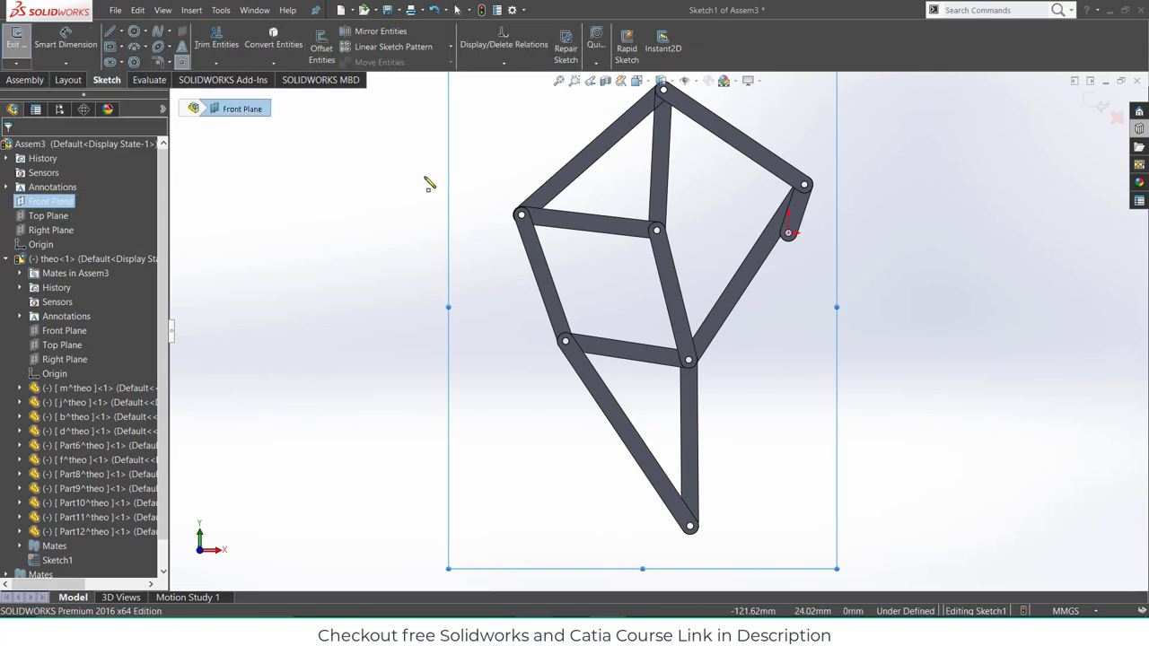
pyautogui.click(593, 269)
# - Dimension the sketch point 38 mm horizontally from the origin at the short crank's fixed end
pyautogui.click(73, 38)
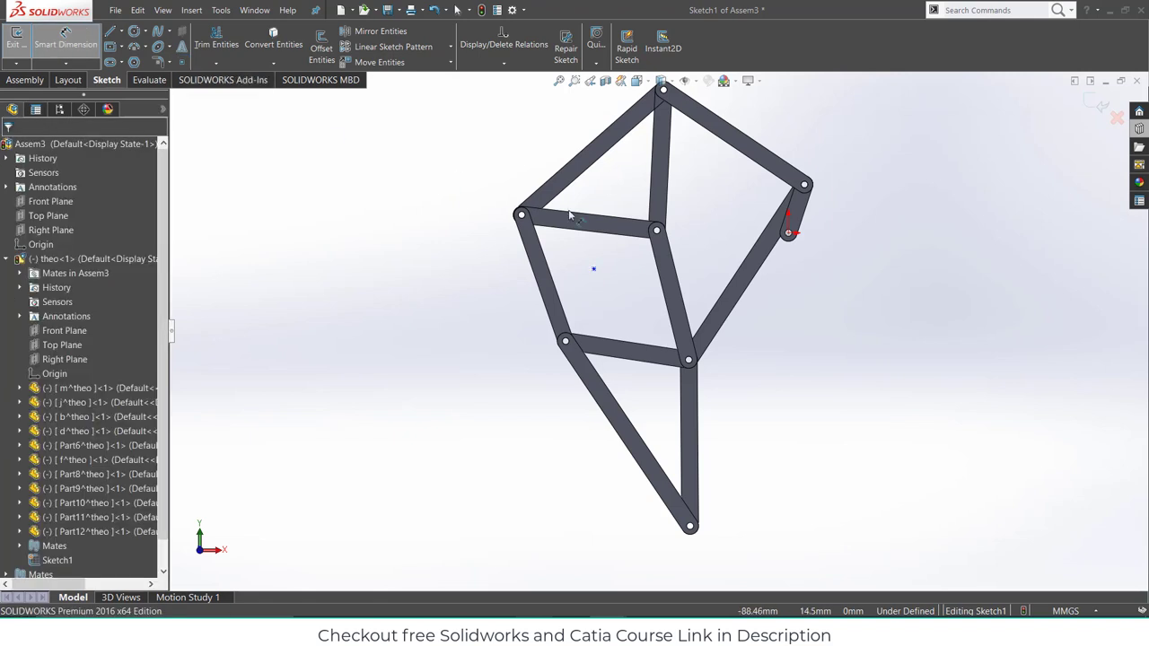
pyautogui.click(594, 269)
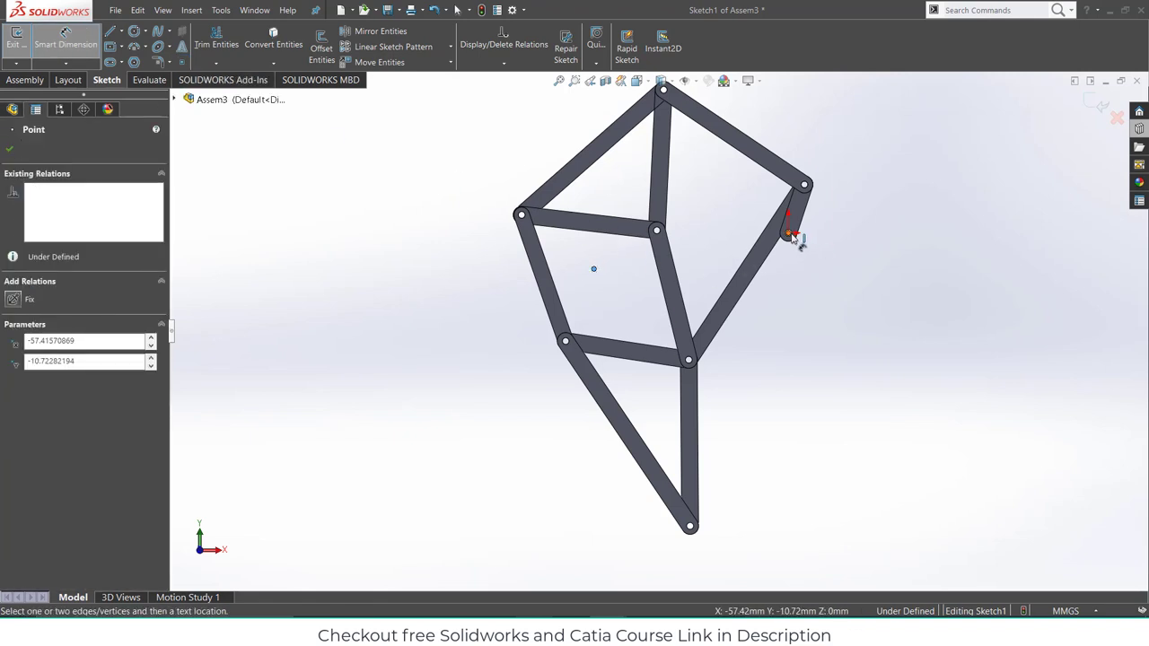
pyautogui.click(788, 234)
pyautogui.click(772, 302)
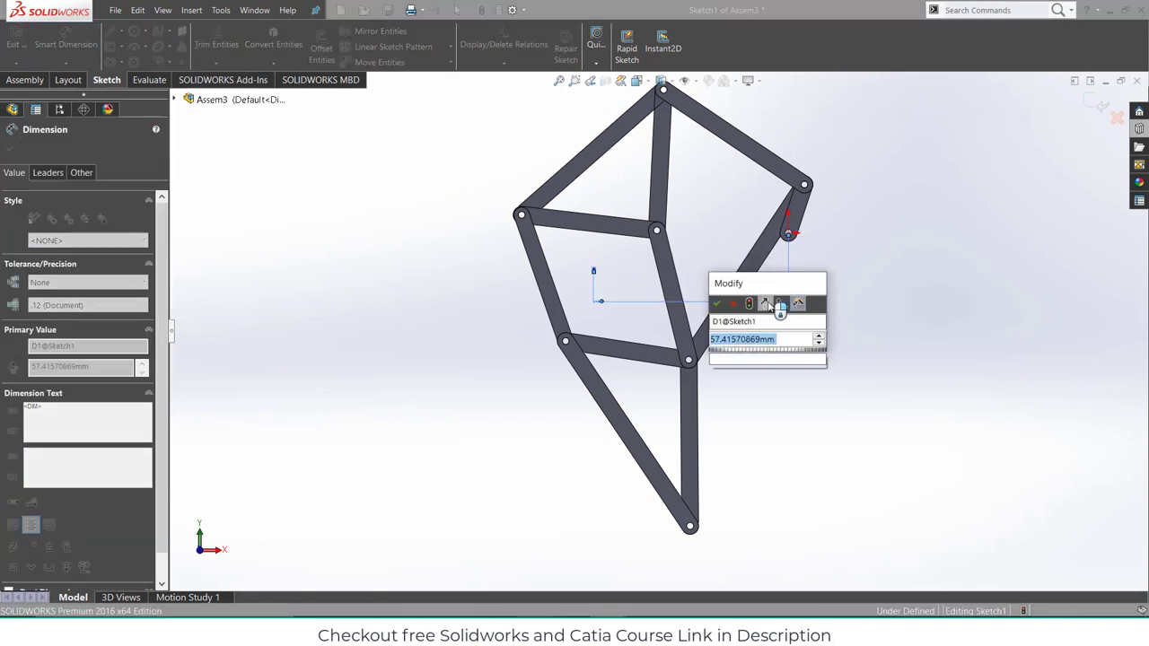
pyautogui.write('38')
pyautogui.press('Return')
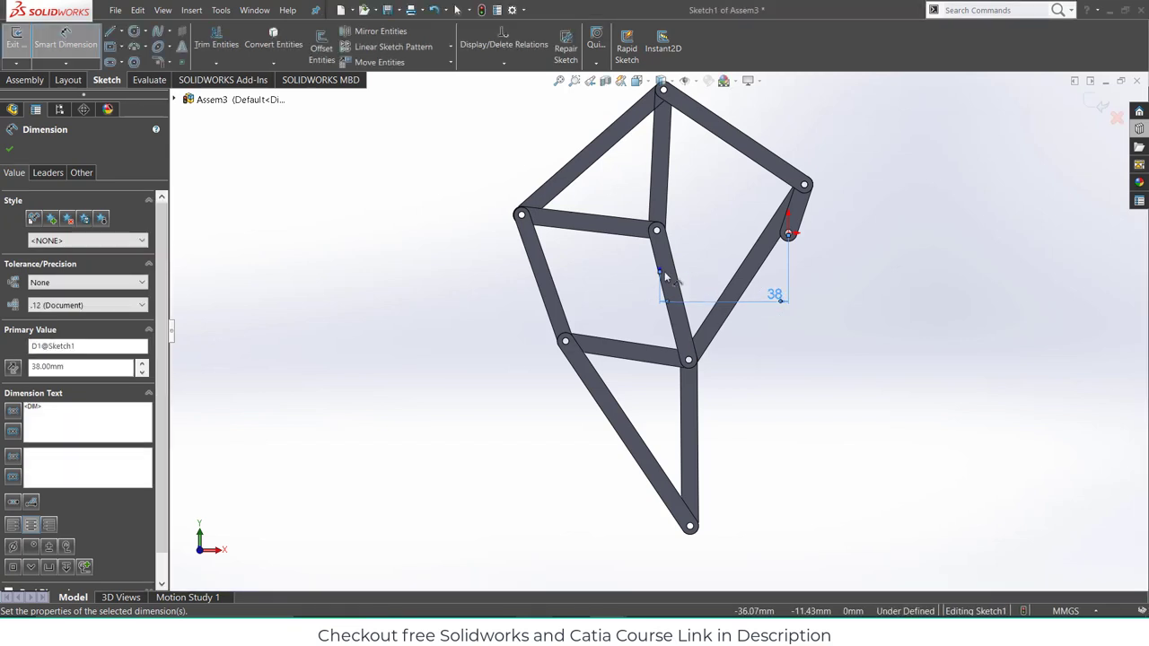
pyautogui.moveTo(661, 272); pyautogui.dragTo(716, 262)
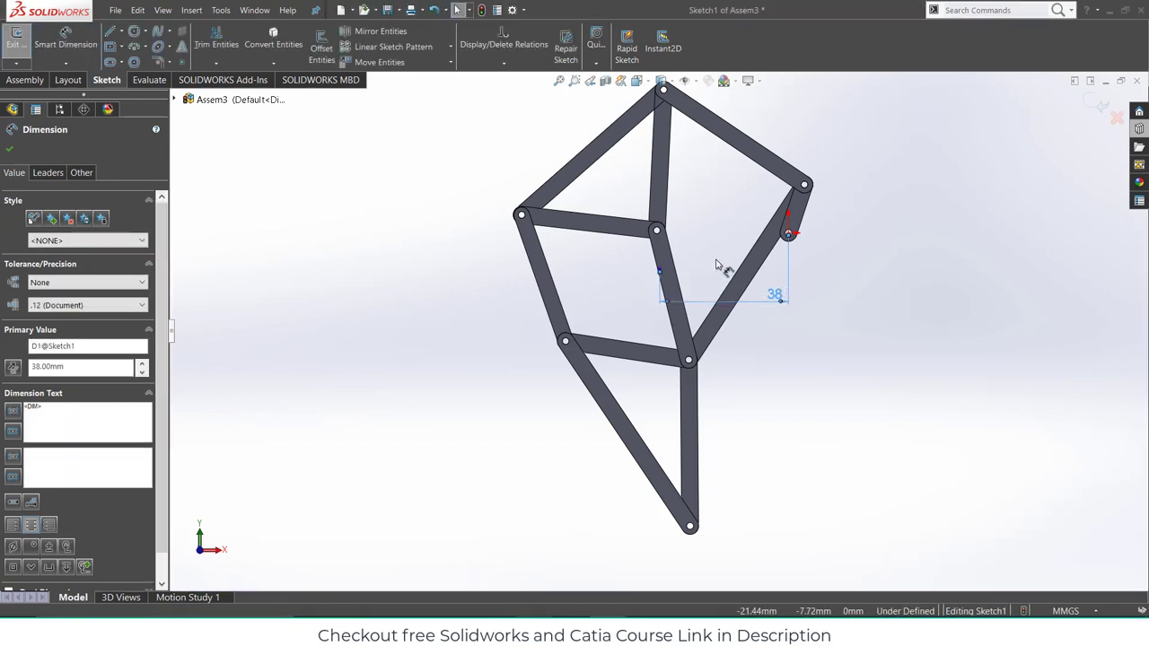
pyautogui.press('Escape')
# - Dimension the sketch point 7.8 mm vertically below the origin and finish the sketch
pyautogui.click(660, 271)
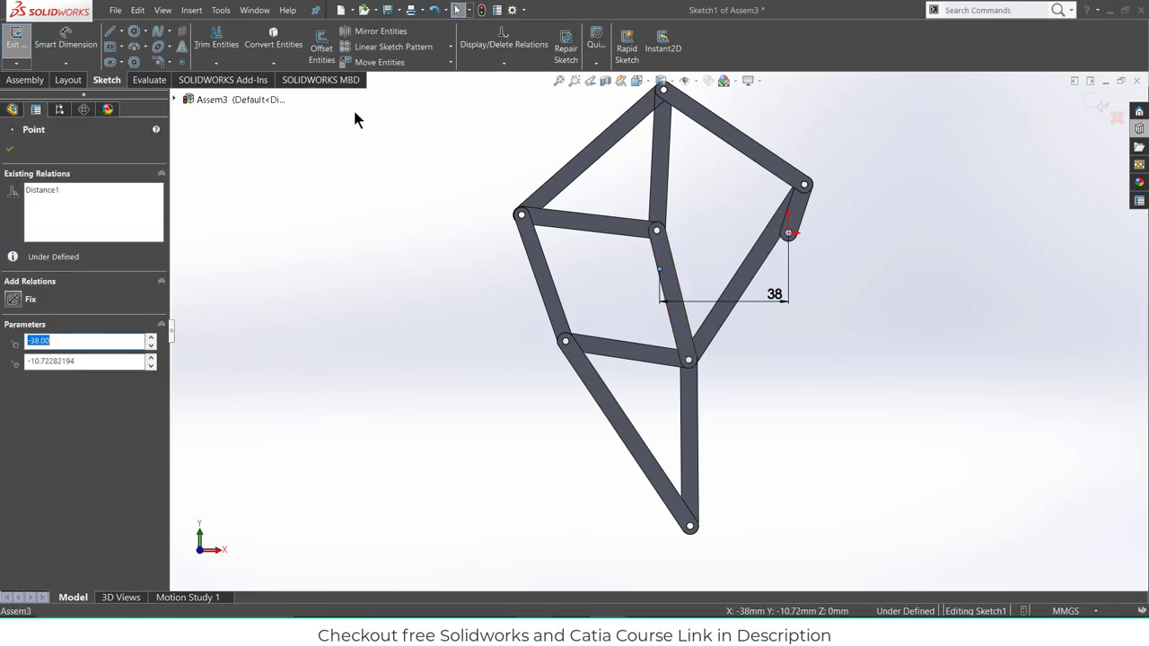
pyautogui.click(65, 38)
pyautogui.click(790, 236)
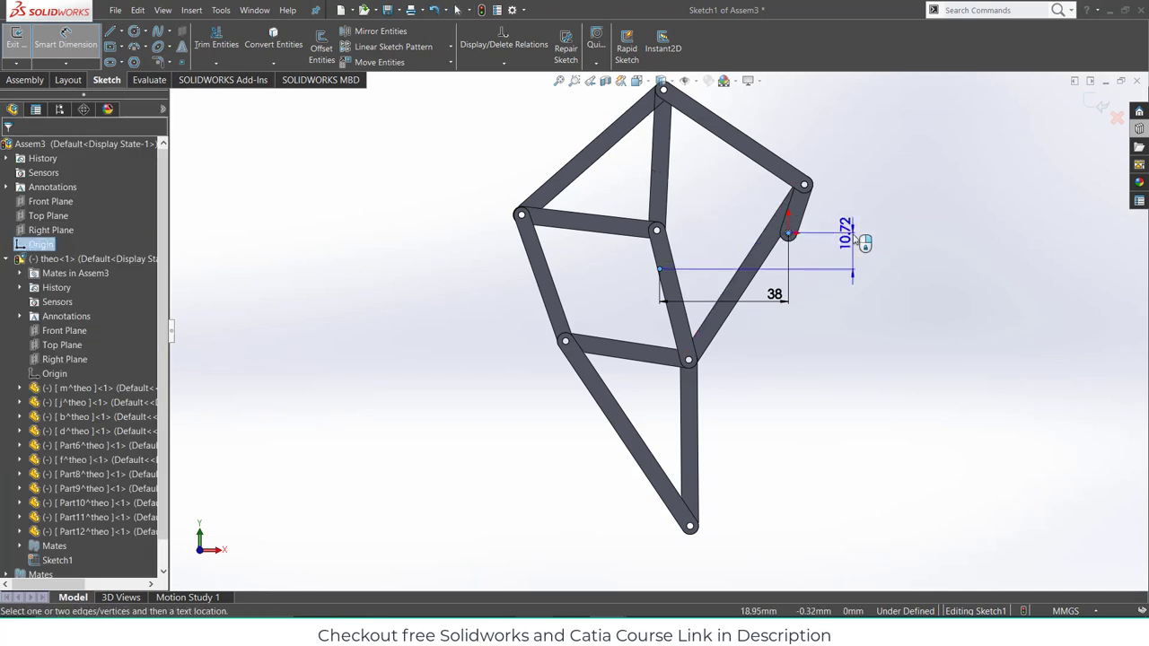
pyautogui.click(868, 241)
pyautogui.write('7.8')
pyautogui.press('Return')
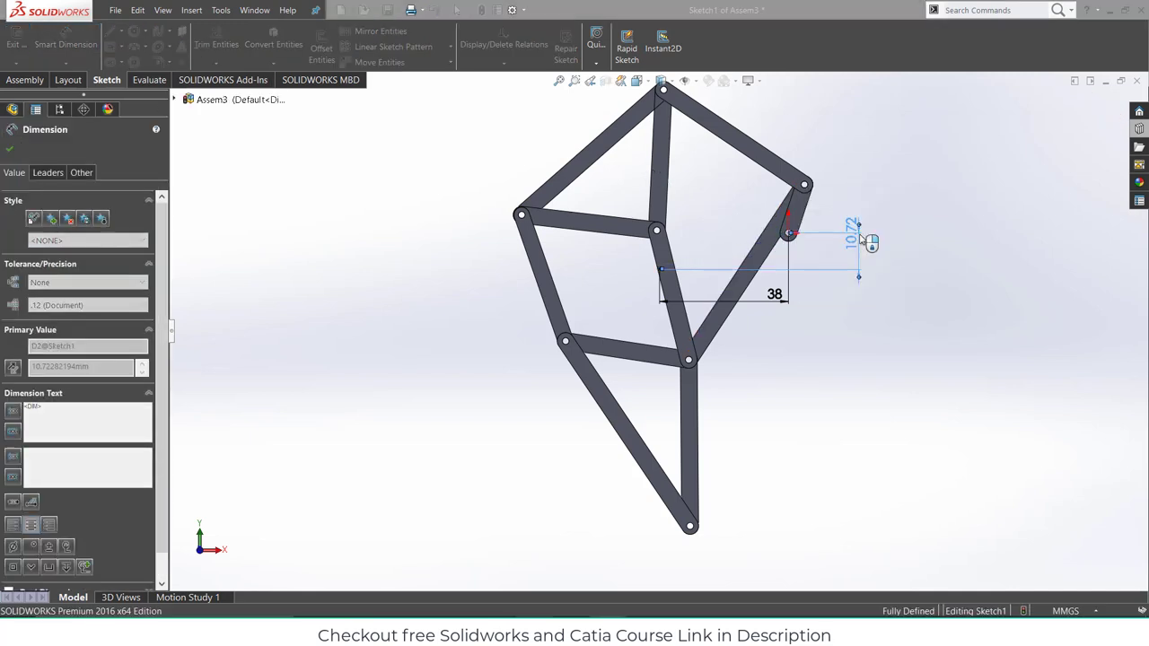
pyautogui.click(1091, 106)
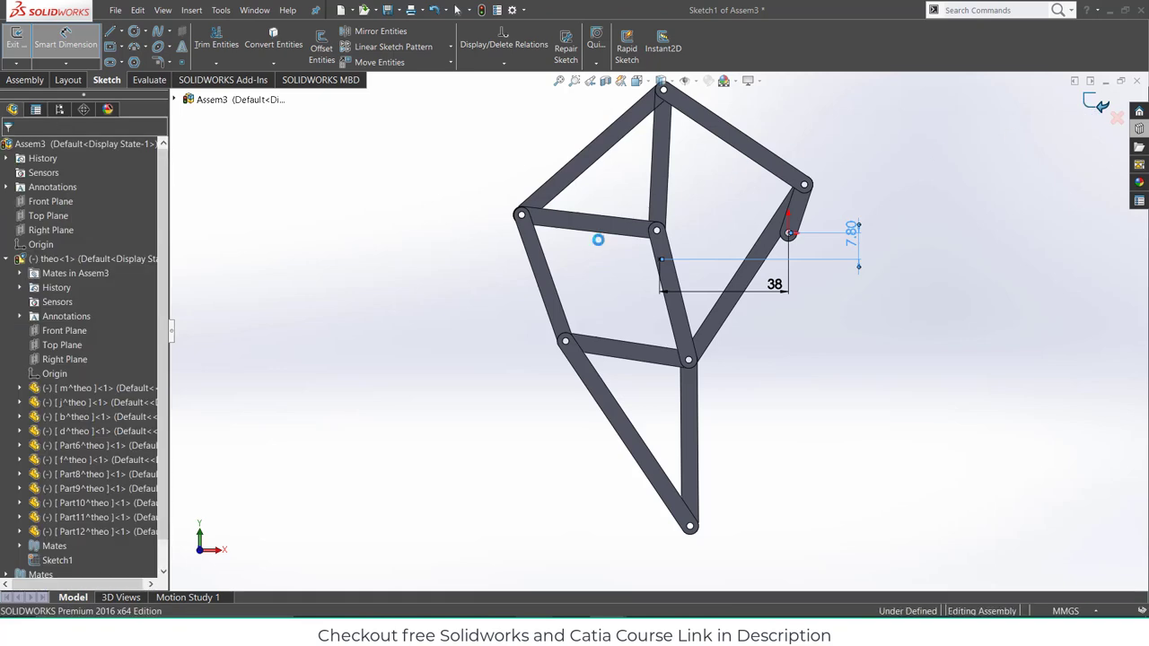
pyautogui.scroll(-5, 664, 201)
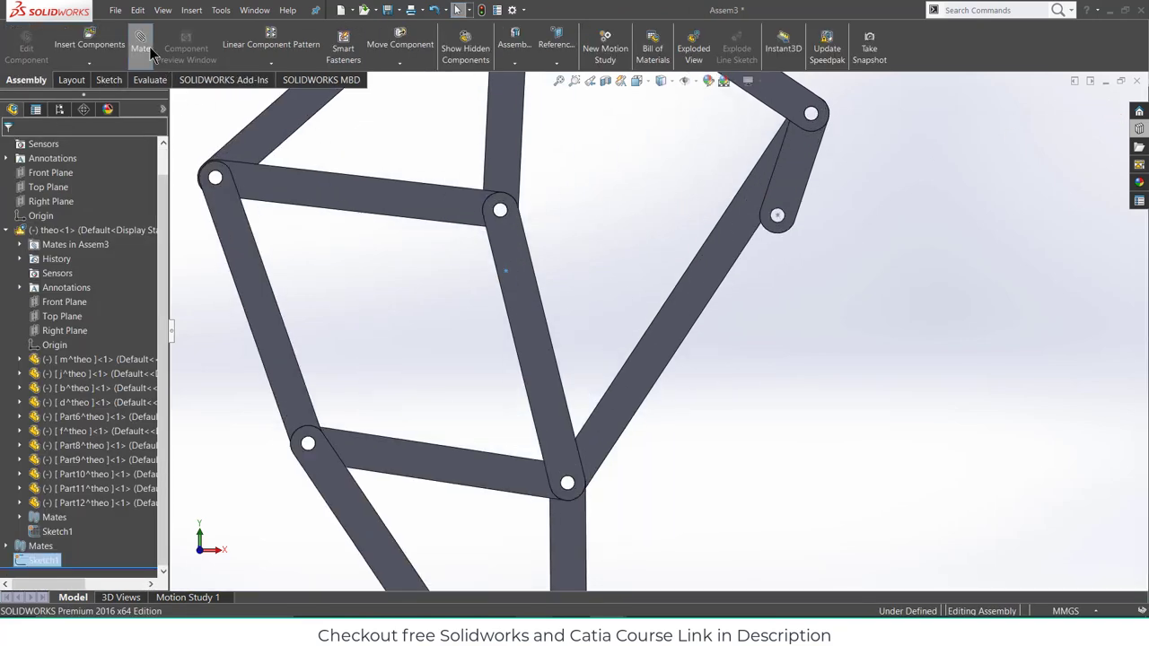
pyautogui.click(144, 45)
pyautogui.scroll(-5, 464, 215)
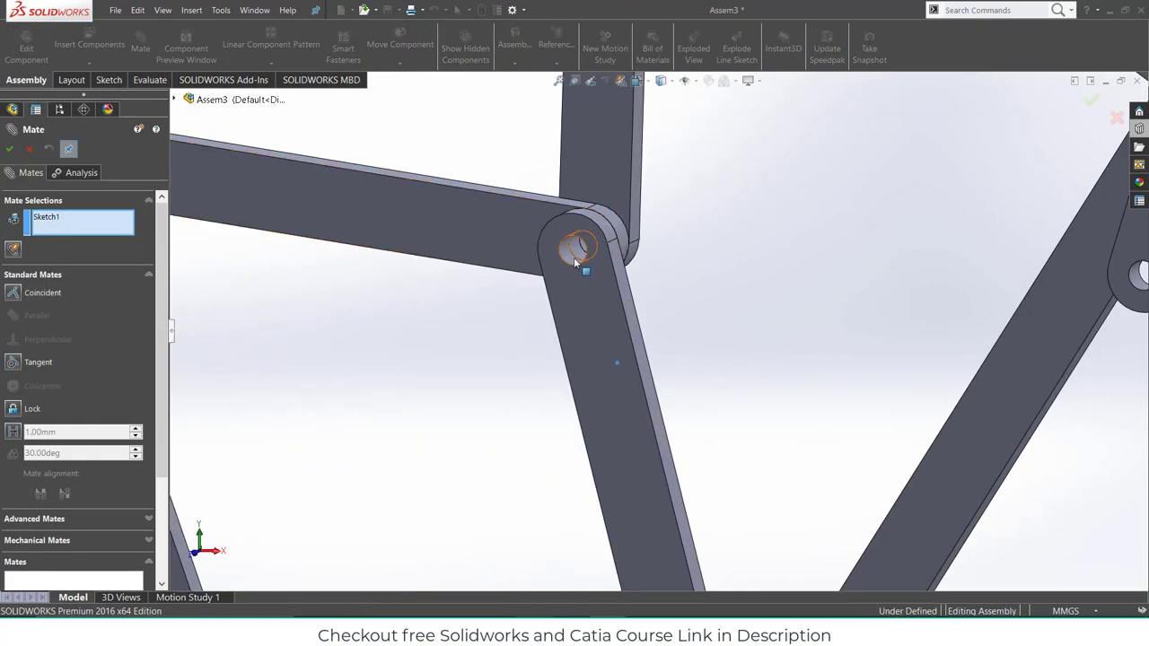
pyautogui.click(564, 256)
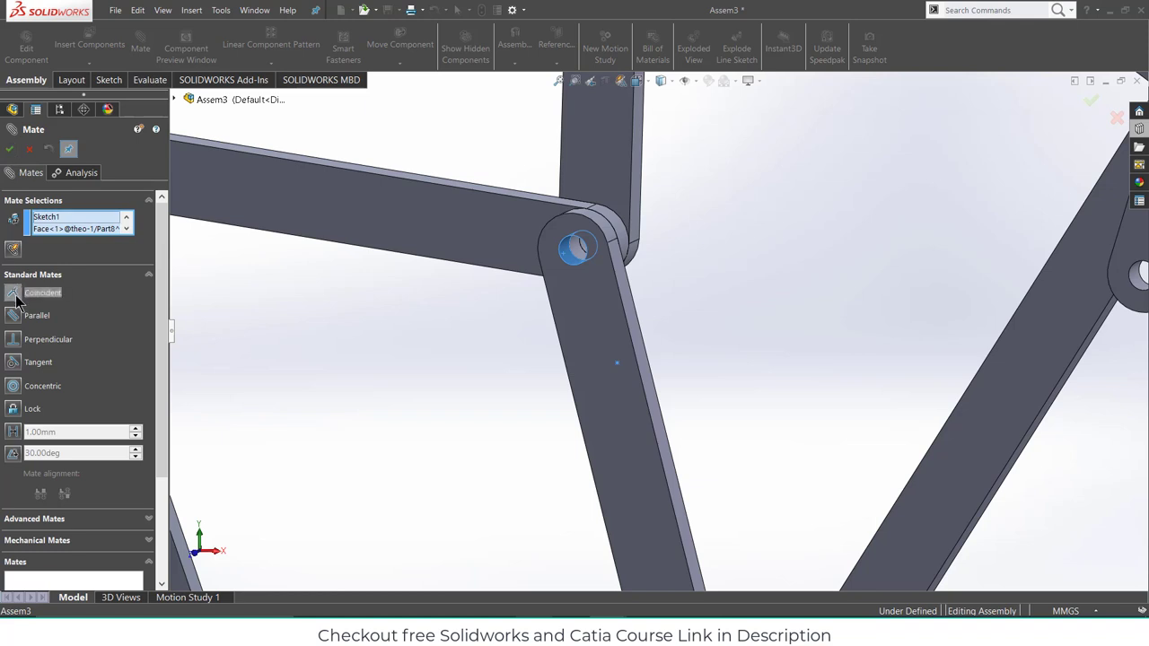
pyautogui.click(10, 149)
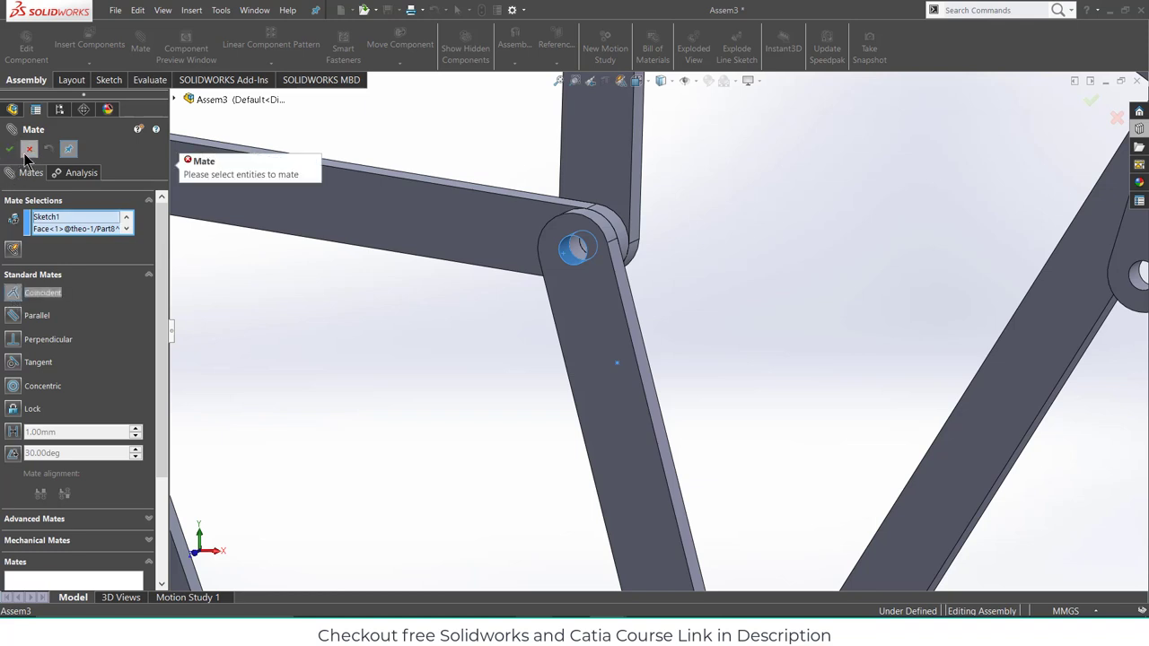
pyautogui.click(33, 152)
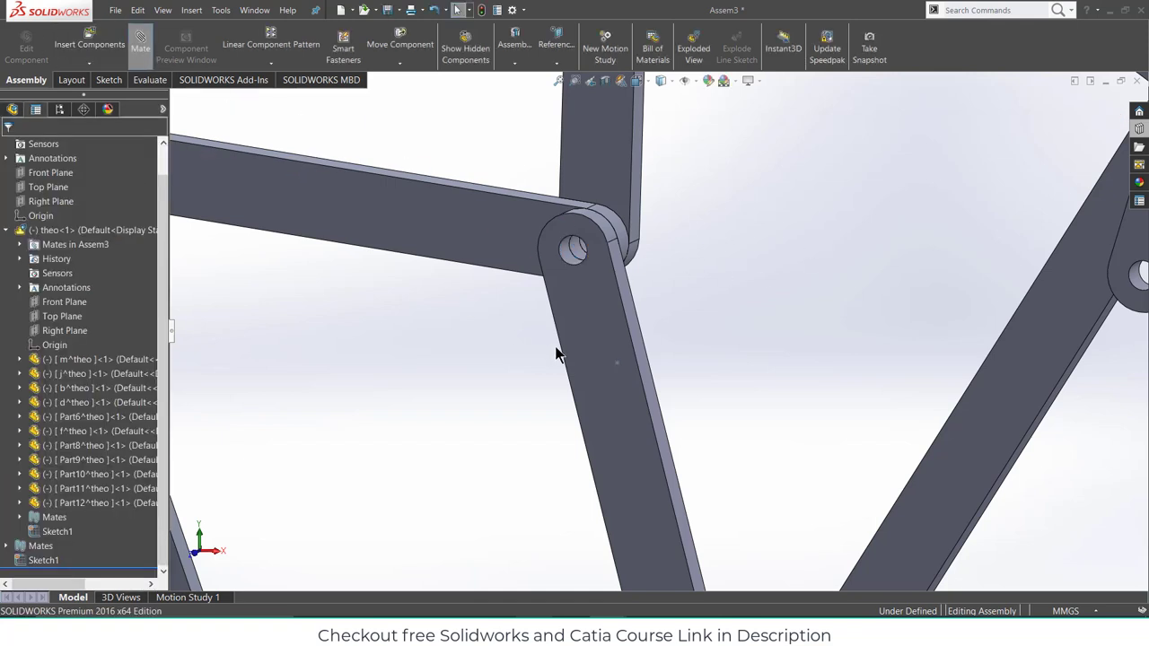
# - Mate the sketch point coincident with the hole face at the linkage's central joint
pyautogui.click(616, 362)
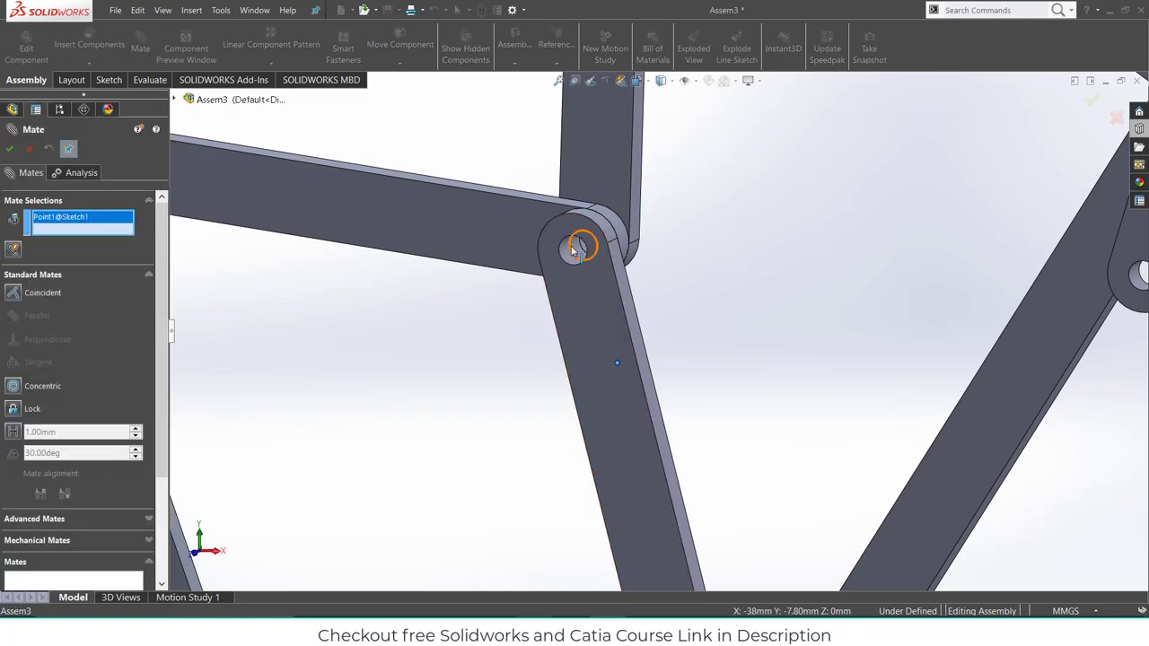
pyautogui.click(574, 250)
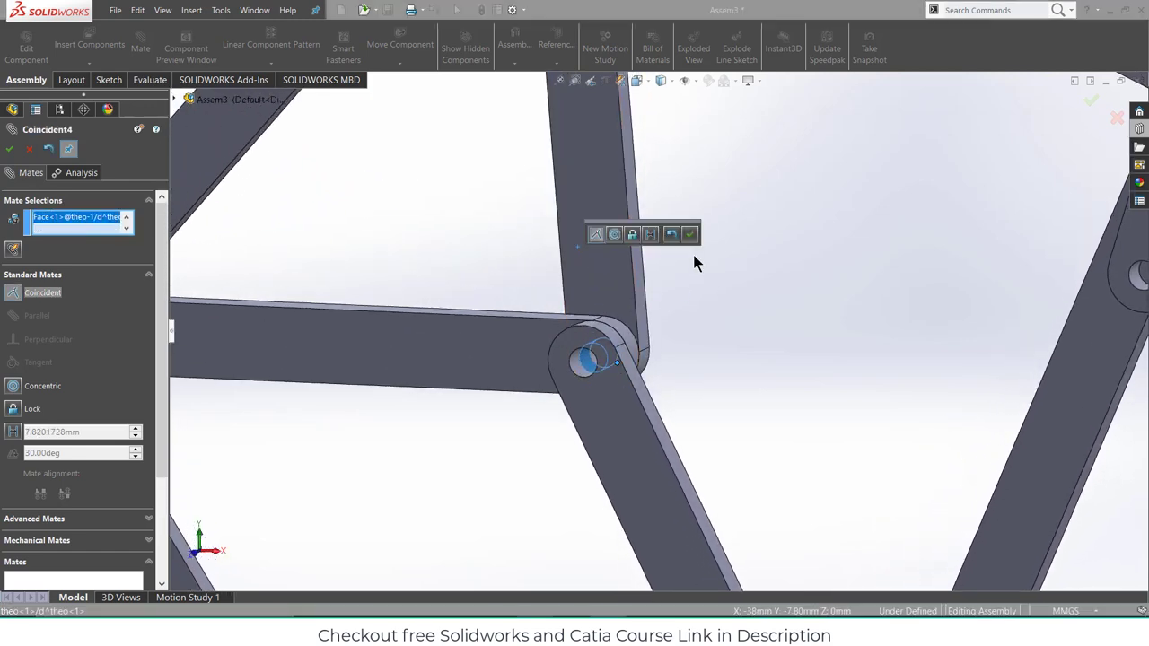
pyautogui.click(692, 236)
pyautogui.scroll(5, 761, 266)
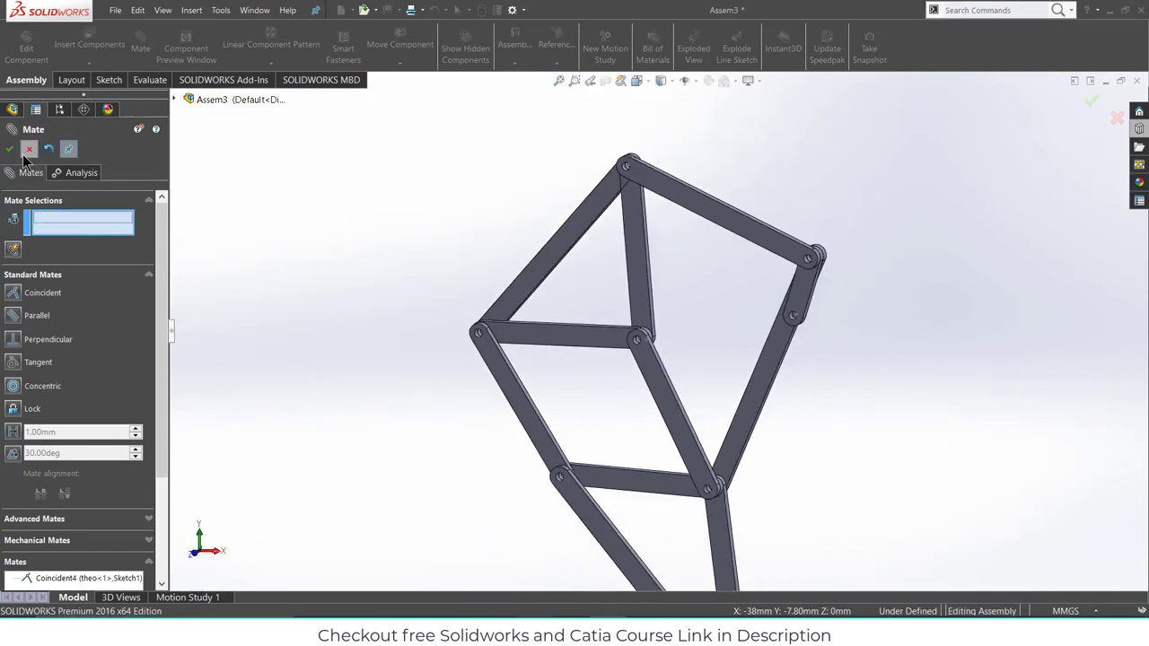
pyautogui.click(13, 151)
# - Rotate the short crank about its fixed end to test the anchored linkage, including with the view face-on
pyautogui.moveTo(801, 305)
pyautogui.mouseDown()
pyautogui.moveTo(811, 354)
pyautogui.moveTo(831, 268)
pyautogui.moveTo(819, 371)
pyautogui.moveTo(808, 310)
pyautogui.moveTo(902, 350)
pyautogui.moveTo(813, 310)
pyautogui.moveTo(807, 266)
pyautogui.moveTo(736, 398)
pyautogui.moveTo(764, 260)
pyautogui.moveTo(836, 374)
pyautogui.moveTo(792, 248)
pyautogui.moveTo(811, 359)
pyautogui.moveTo(811, 282)
pyautogui.moveTo(782, 333)
pyautogui.moveTo(816, 308)
pyautogui.mouseUp()
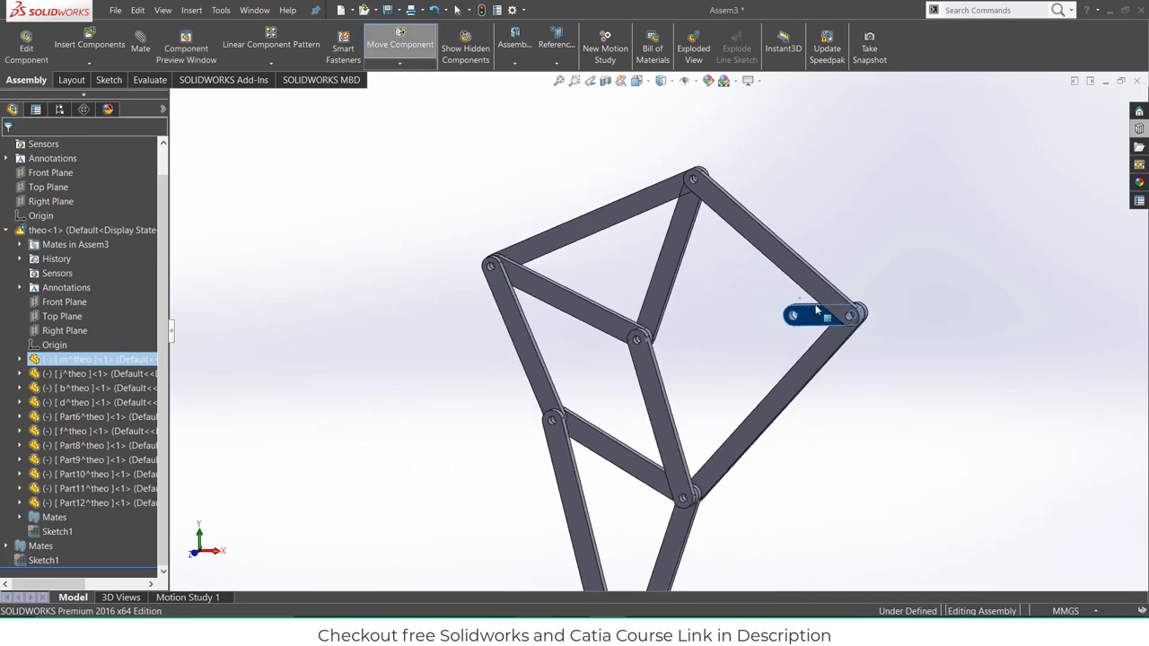
pyautogui.press('Escape')
pyautogui.scroll(5, 833, 326)
pyautogui.moveTo(836, 325); pyautogui.dragTo(875, 312, button='middle')
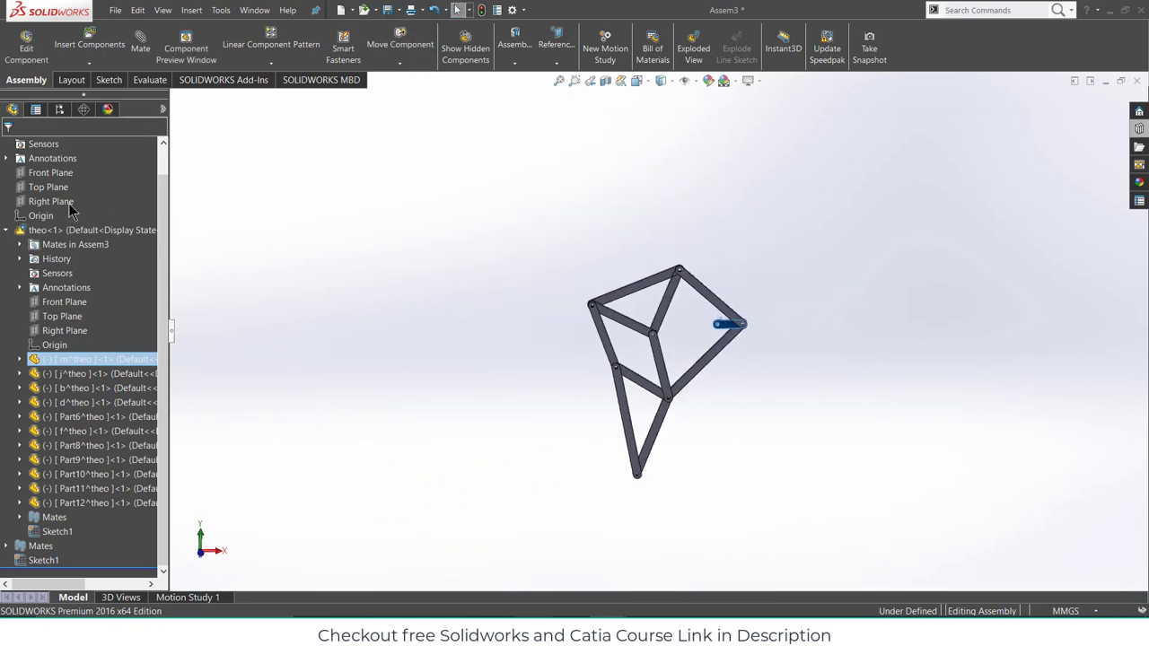
pyautogui.scroll(-4, 777, 359)
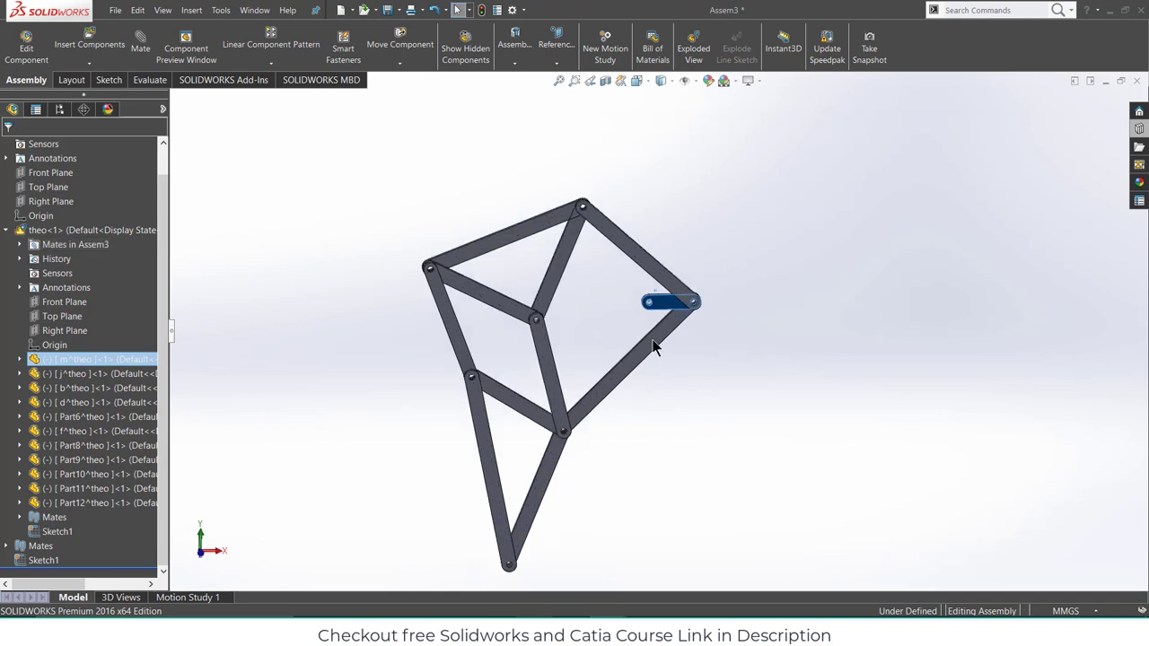
pyautogui.click(654, 348)
pyautogui.hotkey('ctrl', '8')
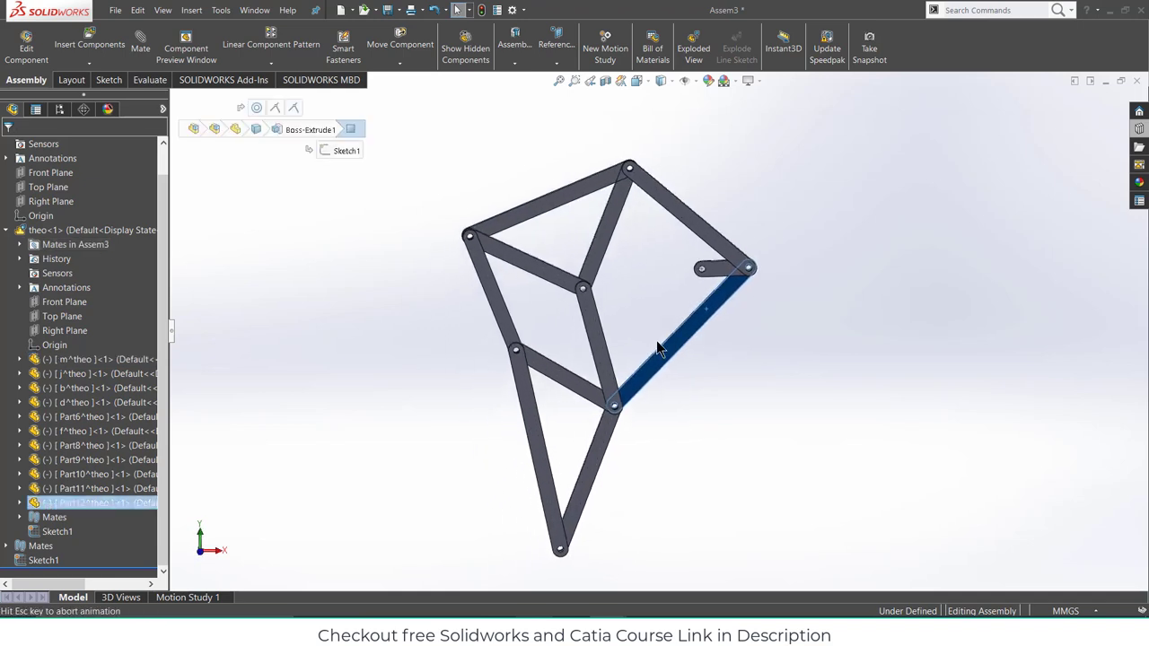
pyautogui.moveTo(773, 239); pyautogui.dragTo(751, 257)
pyautogui.click(890, 301)
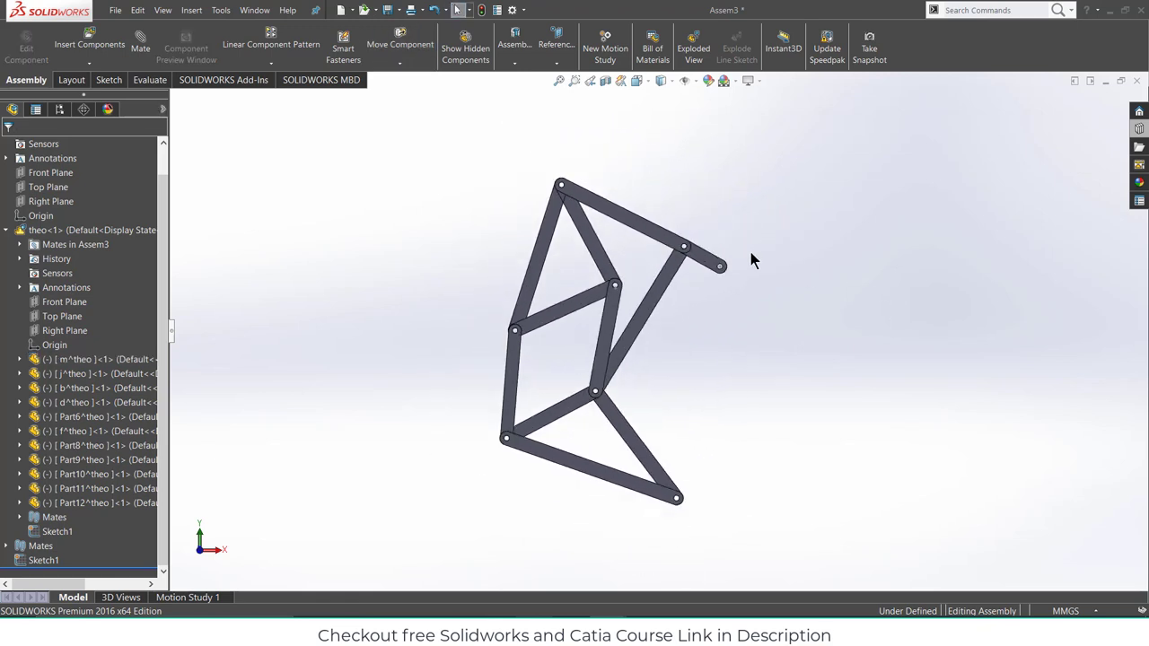
# - Insert a new part in the assembly, positioned on the assembly's Front Plane
pyautogui.click(104, 68)
pyautogui.click(85, 93)
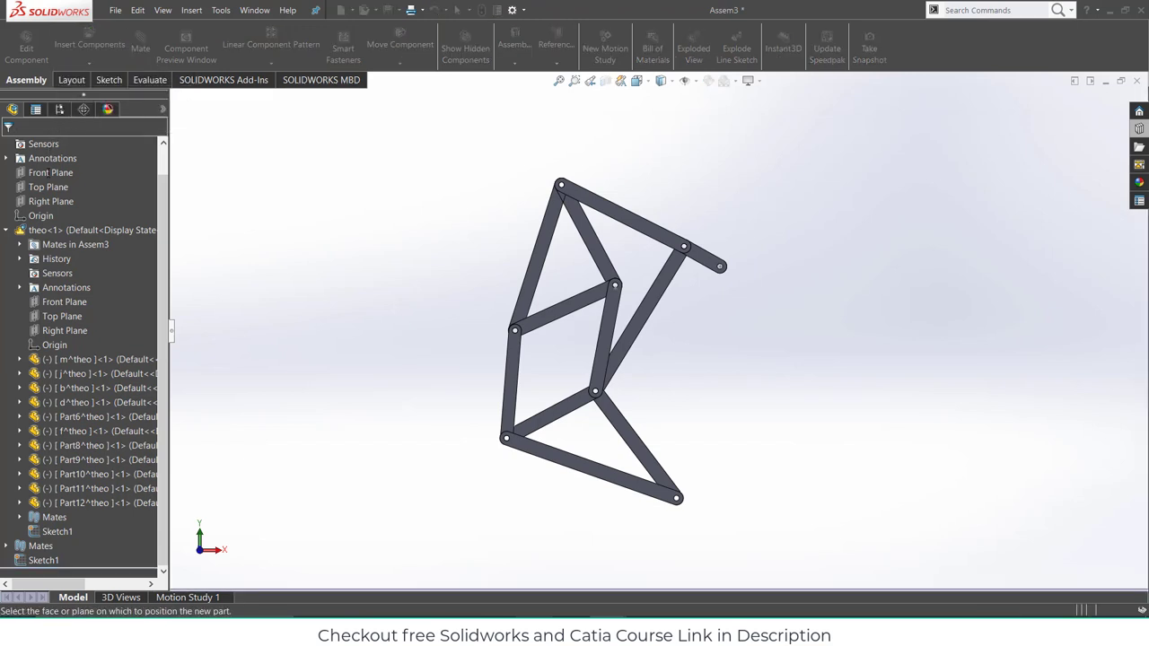
pyautogui.click(47, 175)
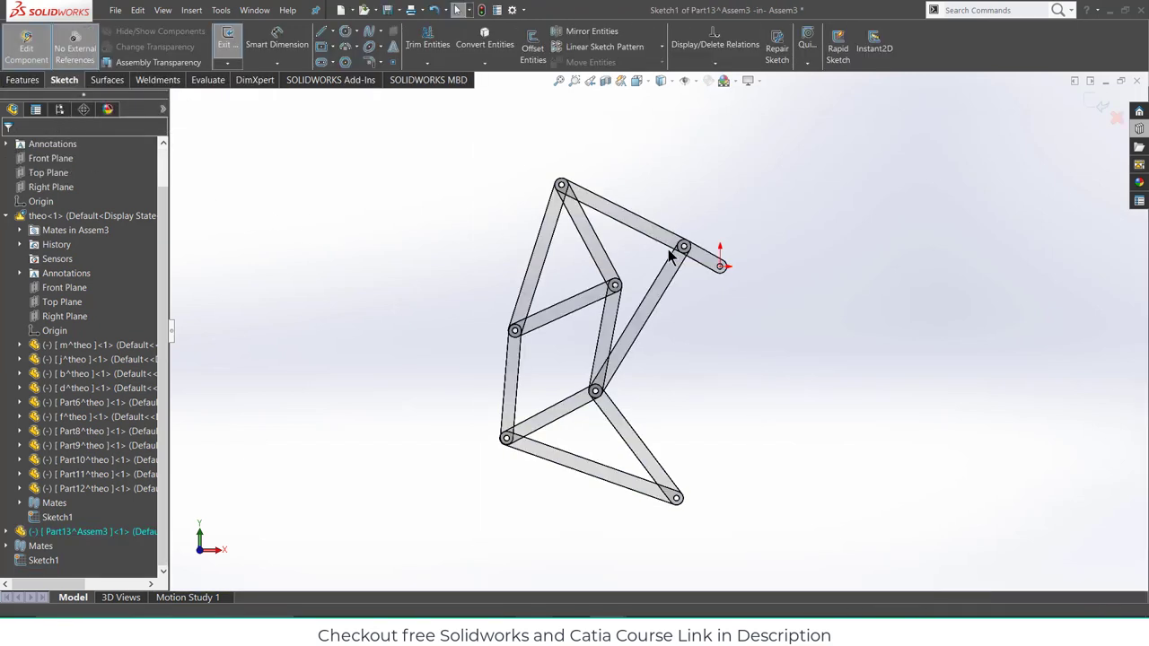
# - Sketch a corner rectangle about 210 mm by 21 mm in the new part, enclosing the central joint and the crank's fixed end
pyautogui.click(332, 47)
pyautogui.click(324, 60)
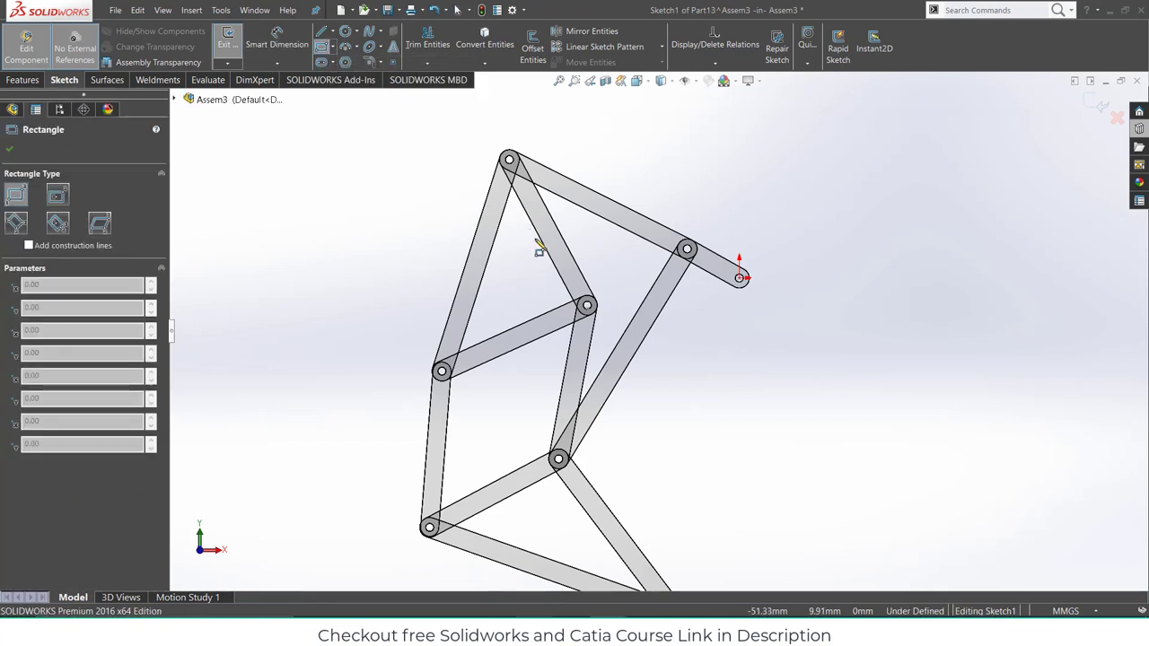
pyautogui.click(531, 241)
pyautogui.scroll(3, 897, 336)
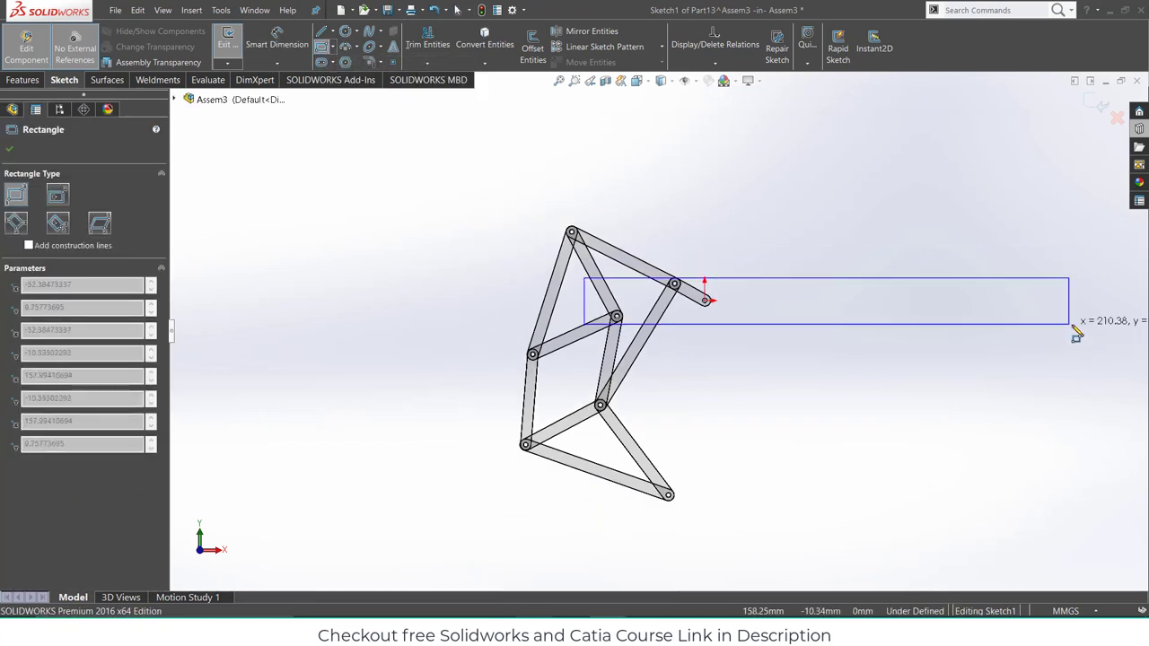
pyautogui.click(1072, 333)
pyautogui.scroll(-5, 647, 301)
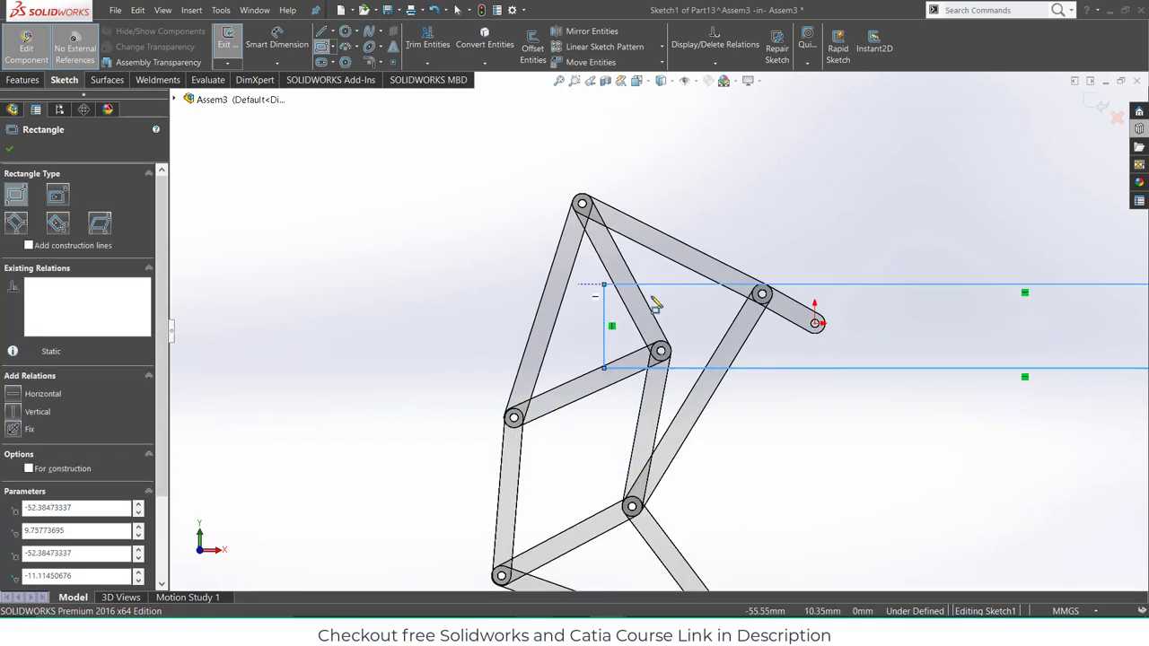
# - Sketch a circle of about 1.06 mm radius at the central joint's hole and one of 1 mm radius at the crank's fixed end
pyautogui.click(345, 30)
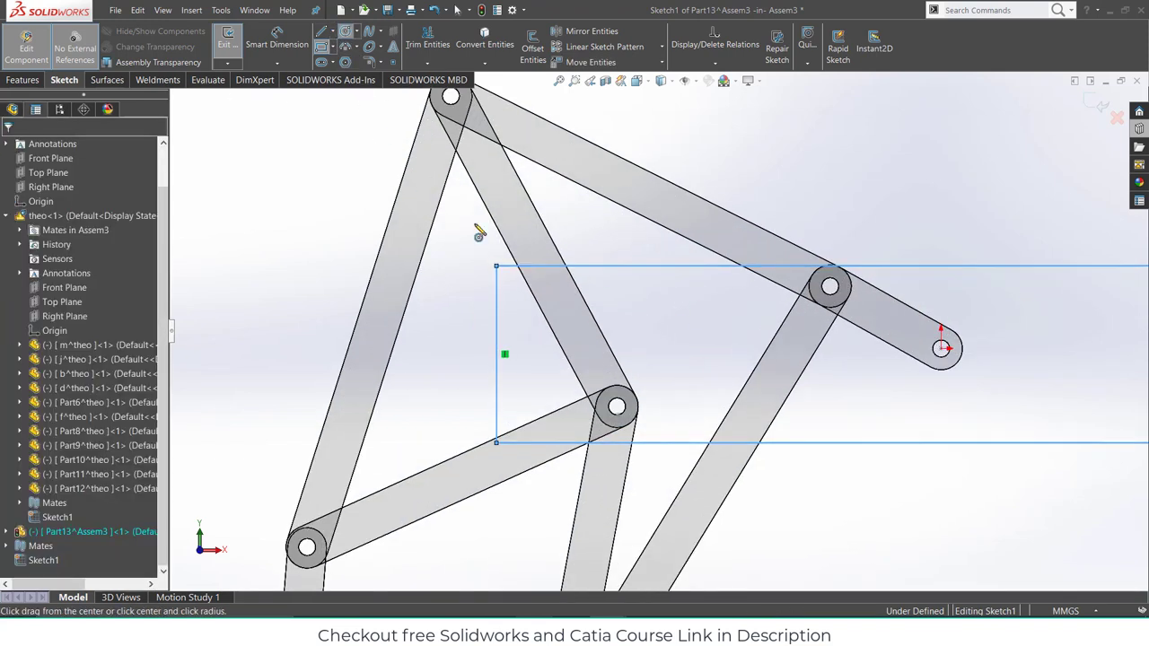
pyautogui.scroll(-4, 499, 353)
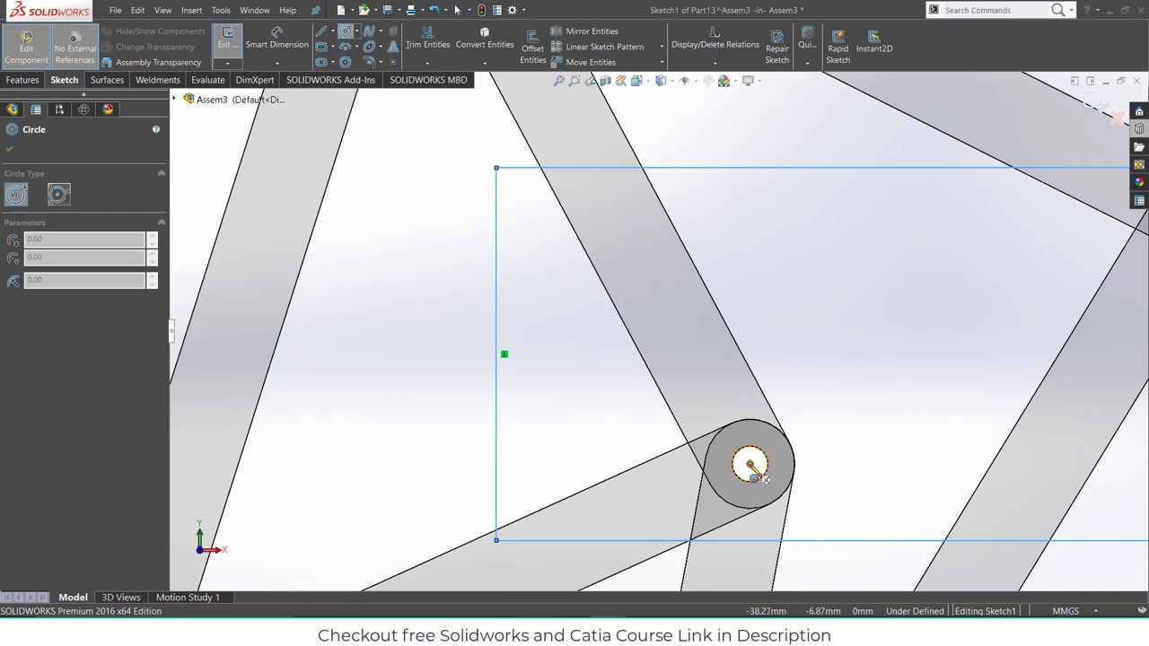
pyautogui.click(751, 467)
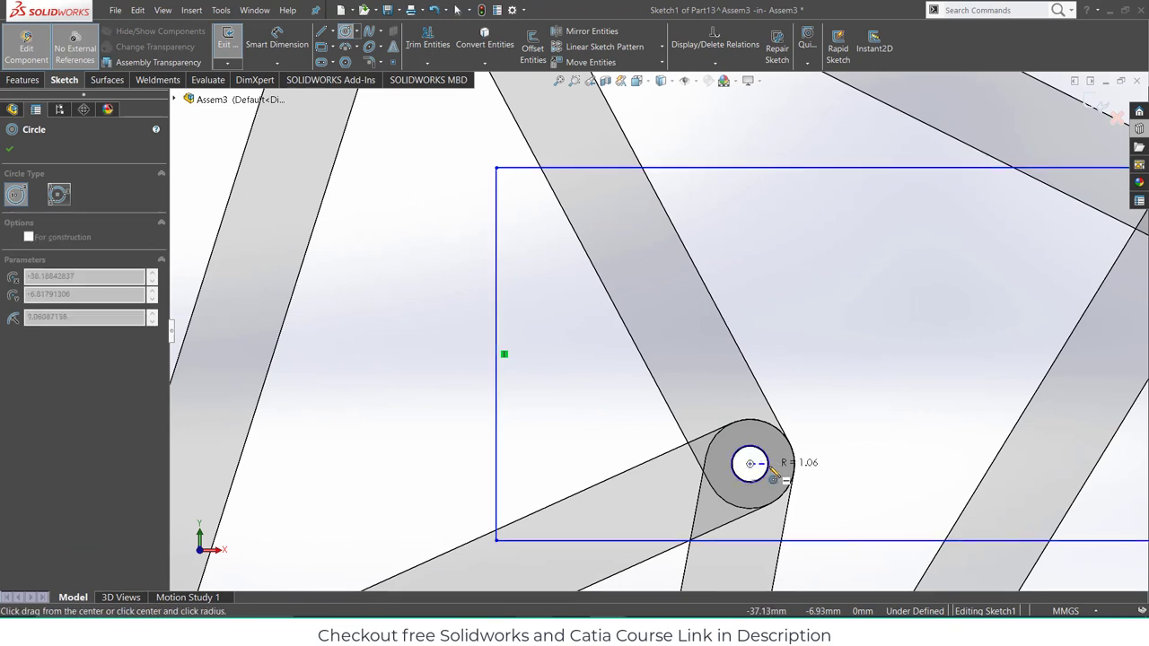
pyautogui.click(772, 472)
pyautogui.scroll(3, 817, 341)
pyautogui.scroll(-4, 1108, 333)
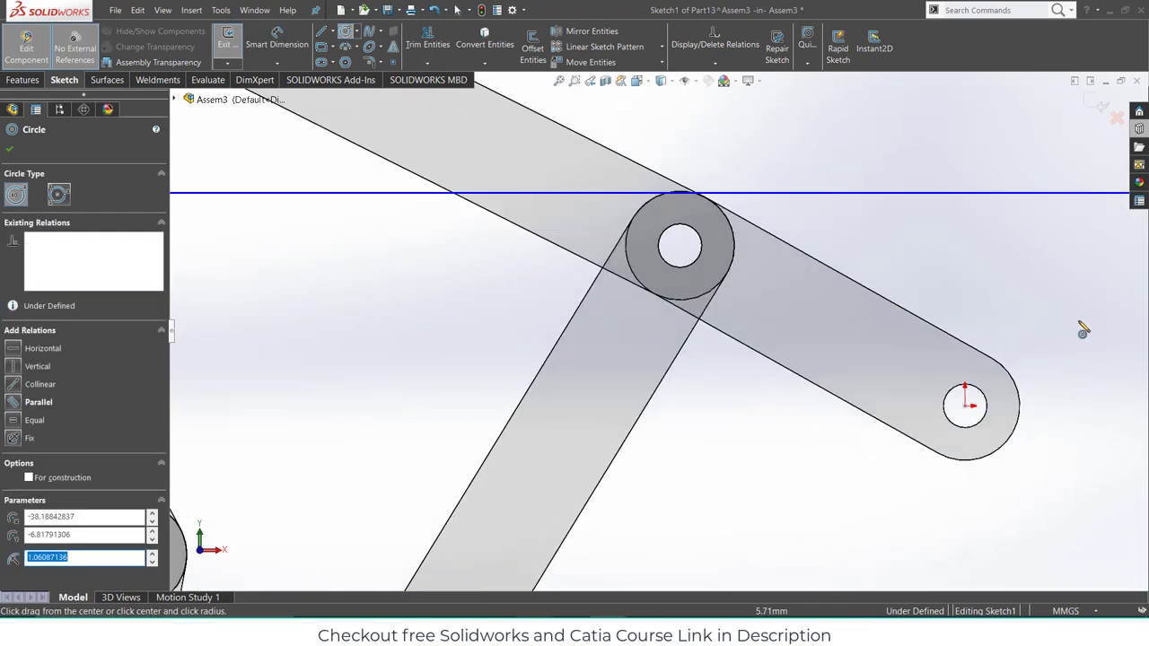
pyautogui.click(967, 408)
pyautogui.click(990, 426)
pyautogui.scroll(6, 959, 397)
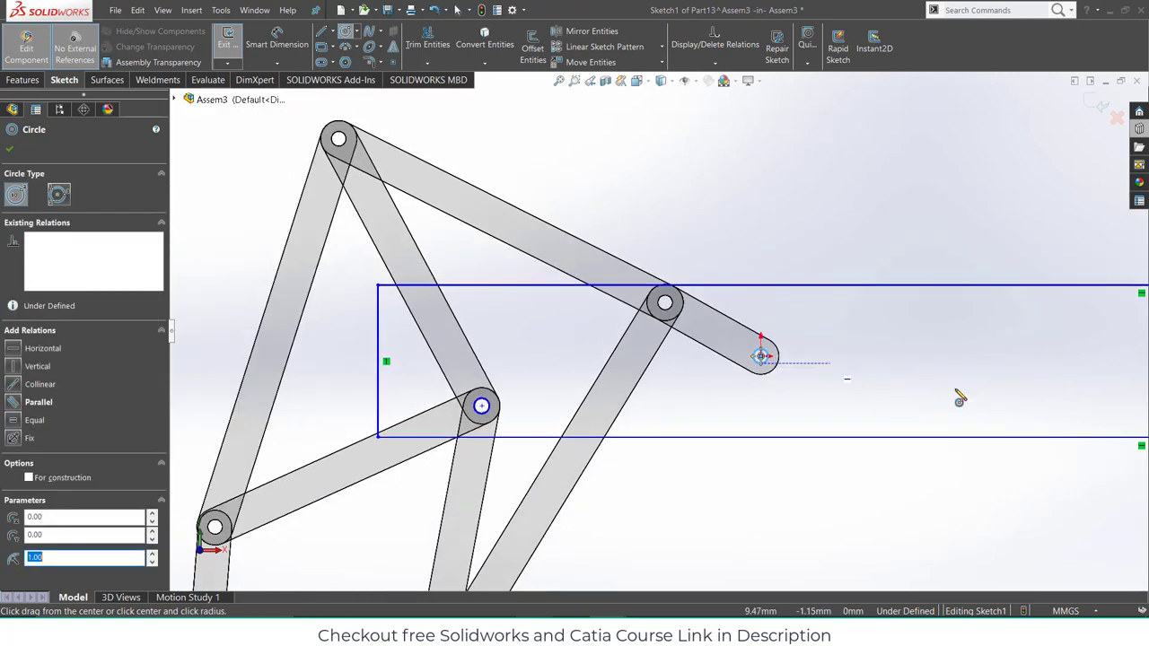
# - Sketch a circle of about 4.5 mm radius inside the far right end of the long rectangle
pyautogui.scroll(-3, 890, 337)
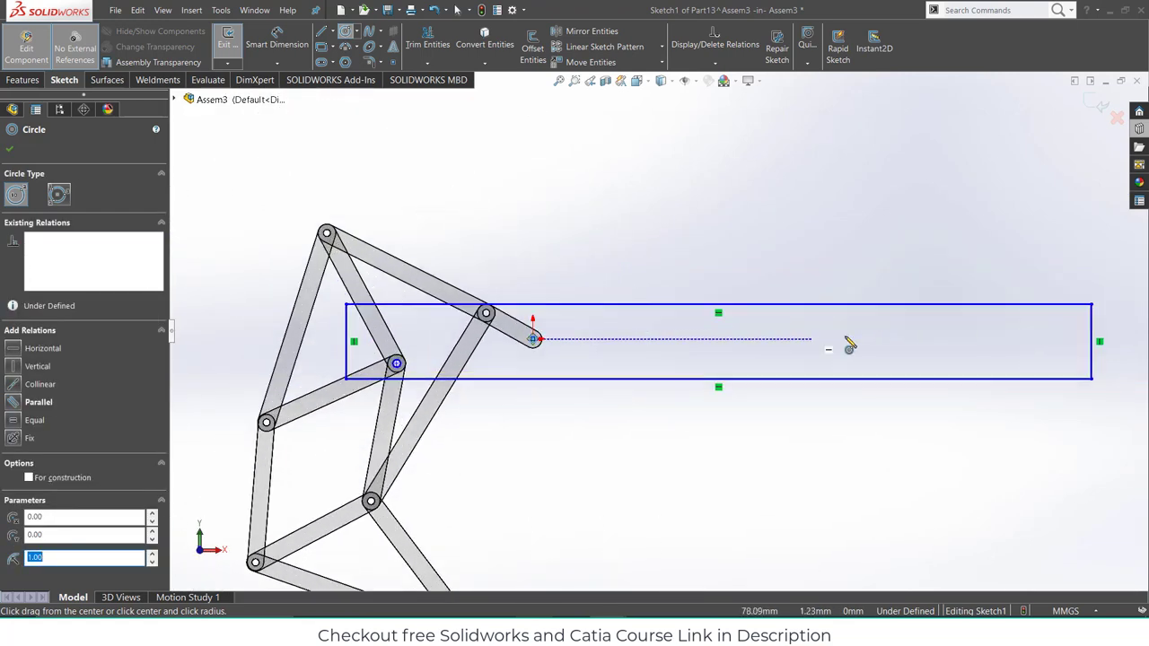
pyautogui.click(1023, 342)
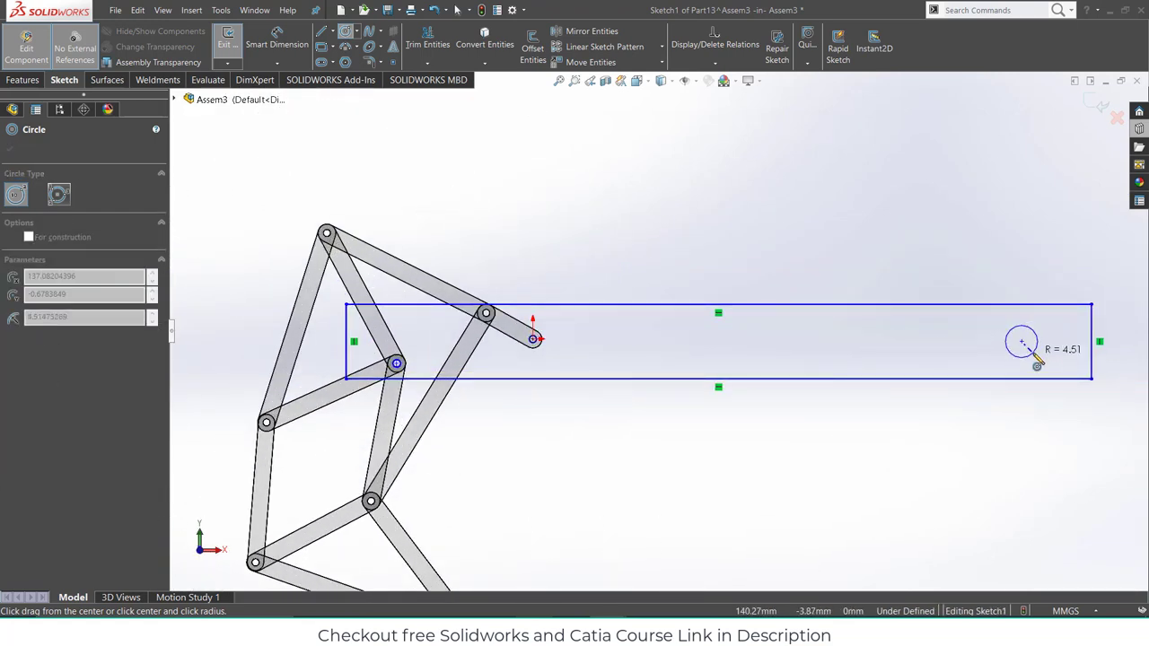
pyautogui.click(1034, 355)
# - Dimension the circle at the rectangle's far right end to a 10 mm diameter
pyautogui.click(254, 45)
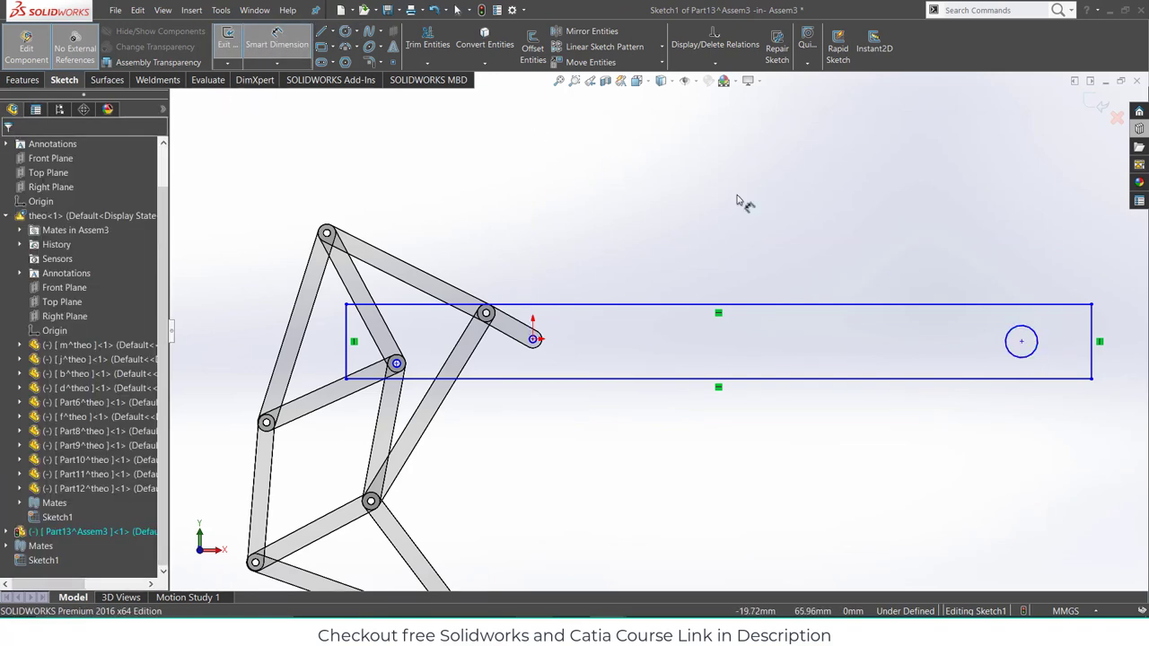
pyautogui.click(1031, 333)
pyautogui.click(1023, 238)
pyautogui.write('10')
pyautogui.press('Return')
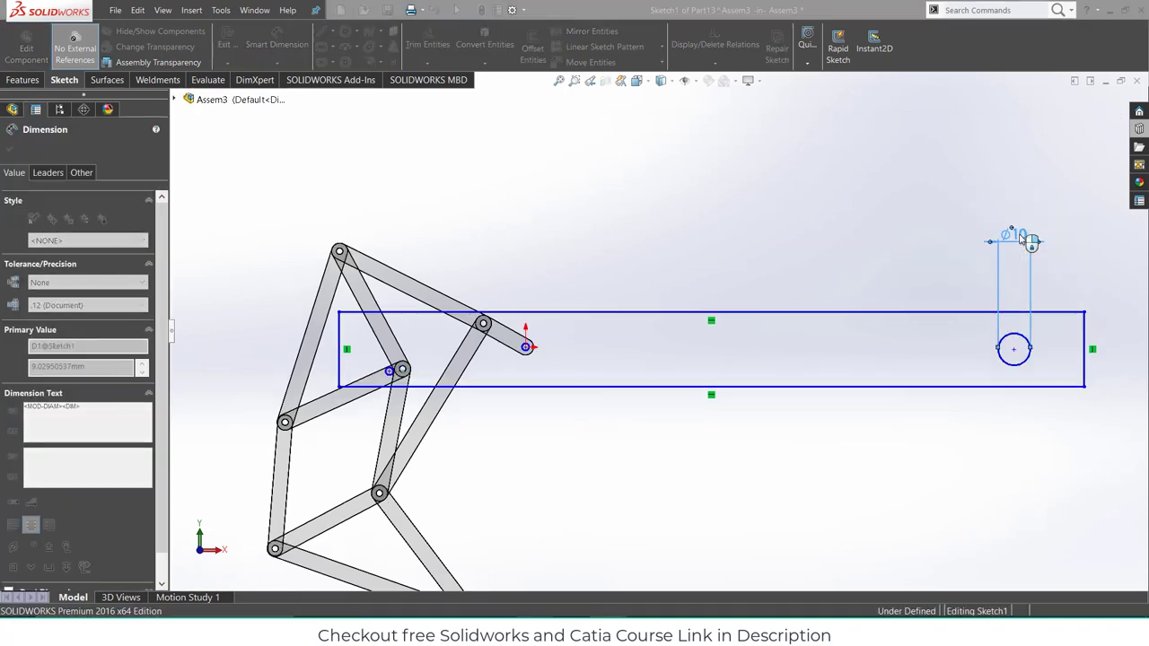
# - Set the horizontal distance between the centers of the central-joint circle and the crank-end circle to 38 mm
pyautogui.scroll(-3, 548, 323)
pyautogui.scroll(3, 462, 339)
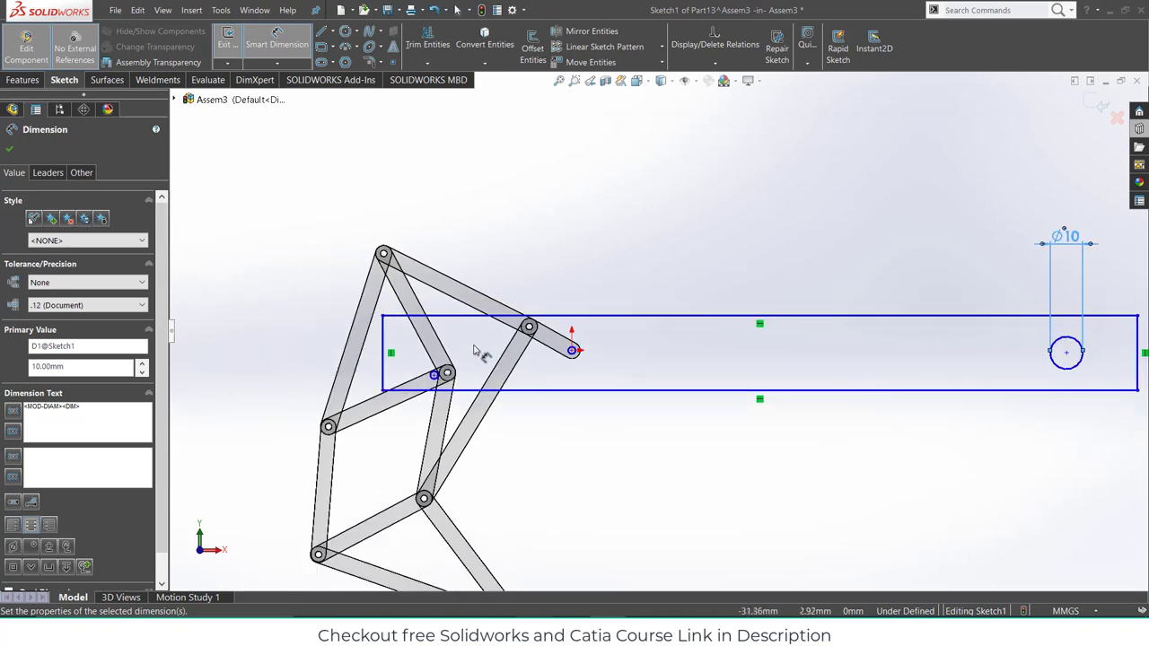
pyautogui.scroll(-8, 476, 350)
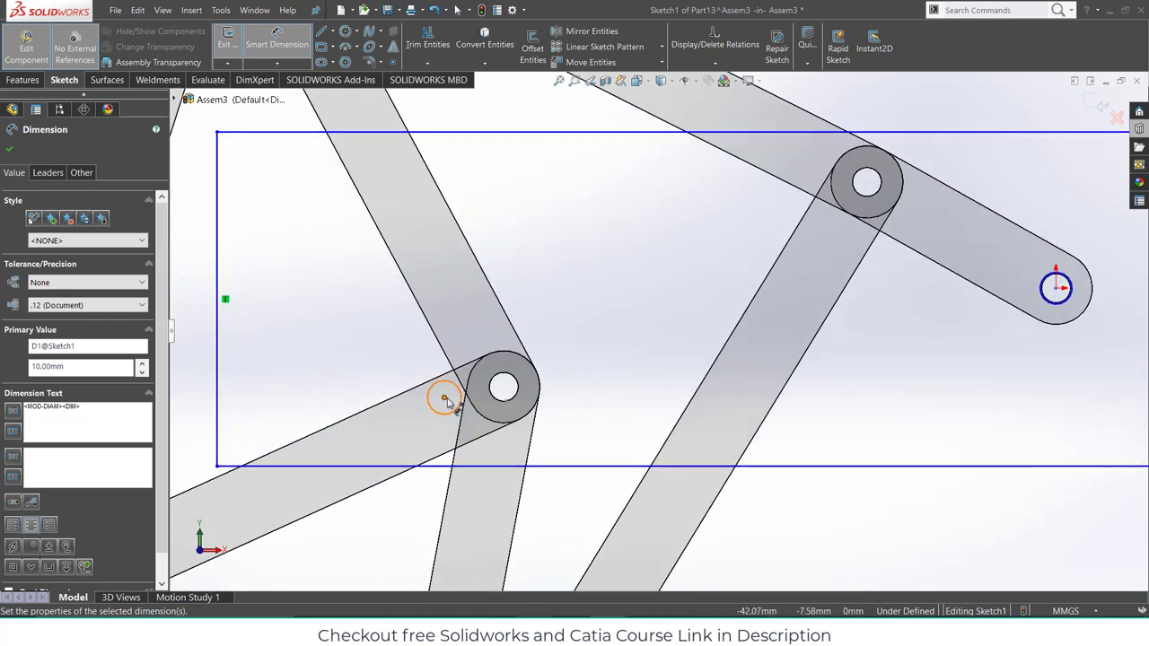
pyautogui.click(446, 399)
pyautogui.click(1056, 288)
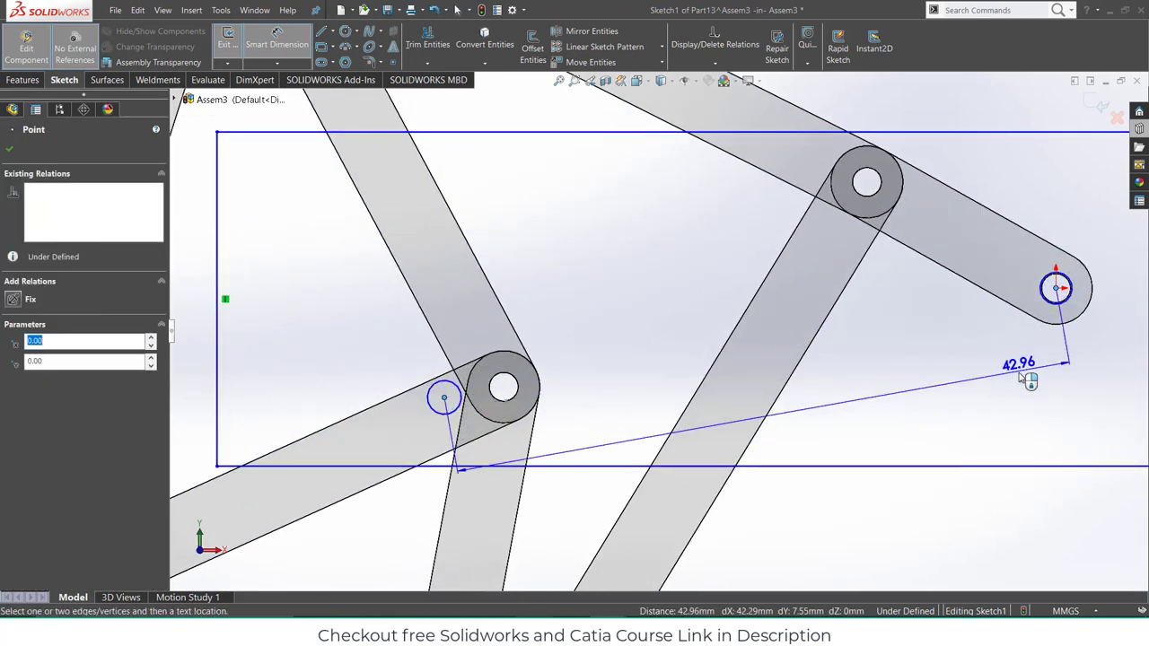
pyautogui.click(987, 436)
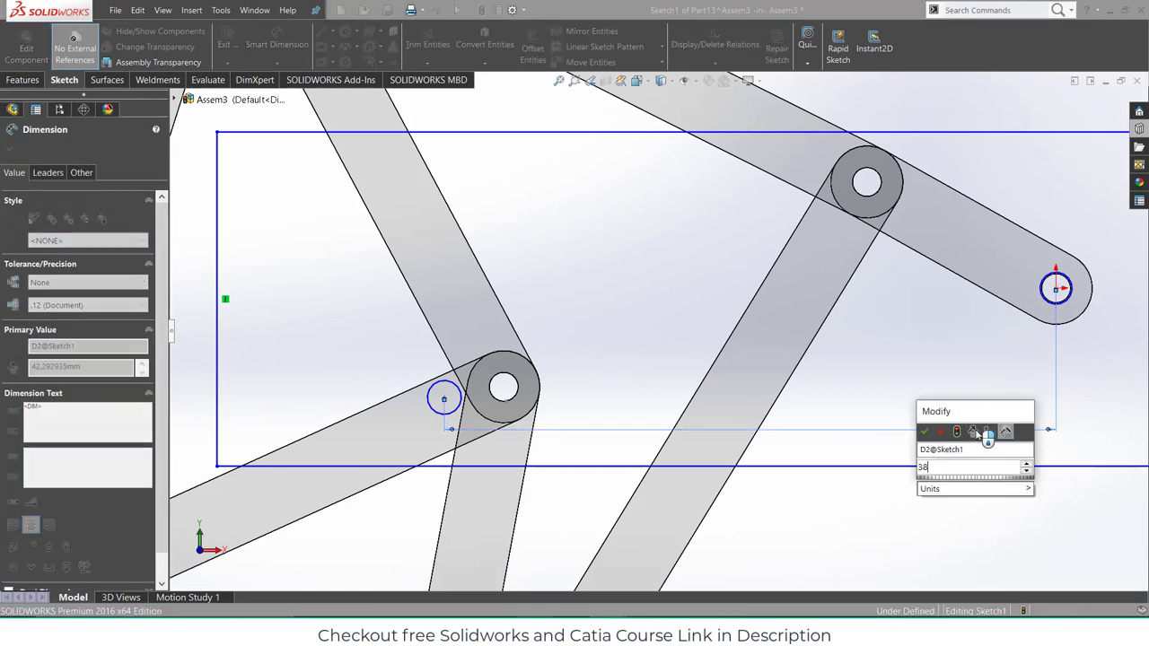
pyautogui.write('38')
pyautogui.press('Return')
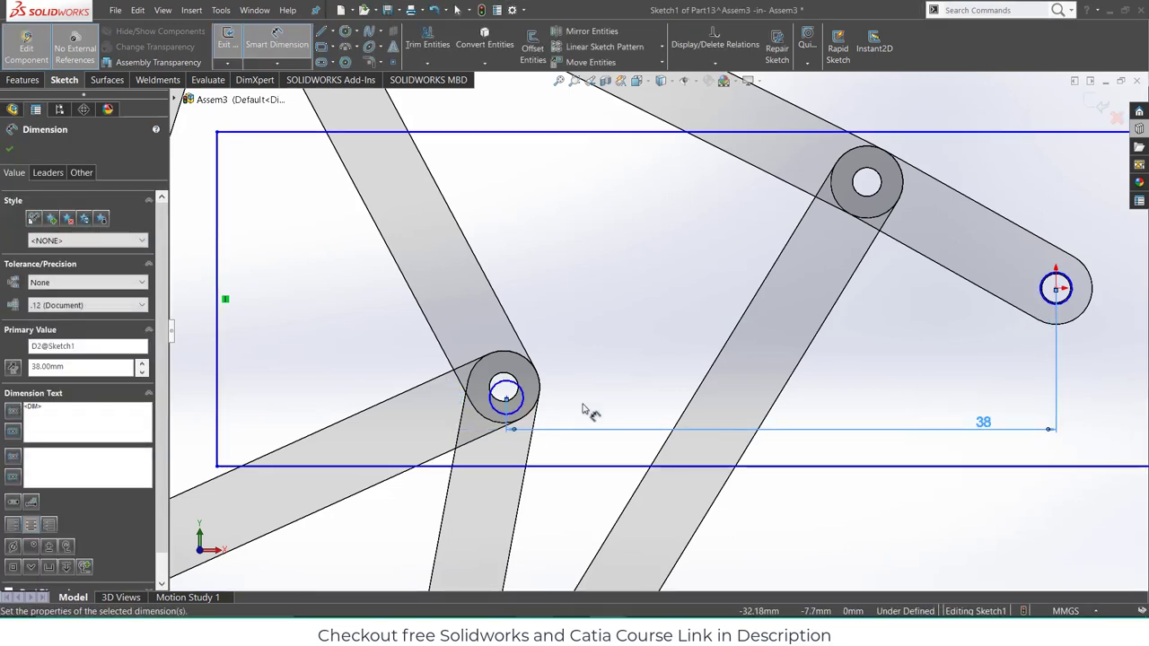
# - Set the vertical distance between the centers of the central-joint circle and the crank-end circle to 7.8 mm
pyautogui.click(508, 398)
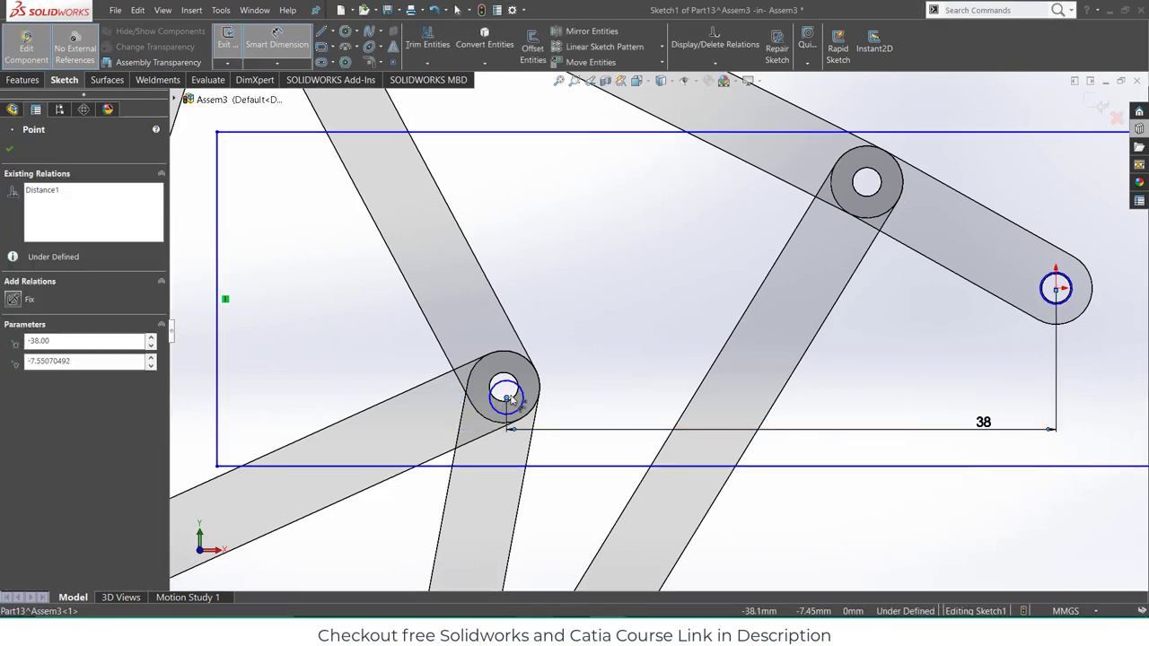
pyautogui.click(1056, 289)
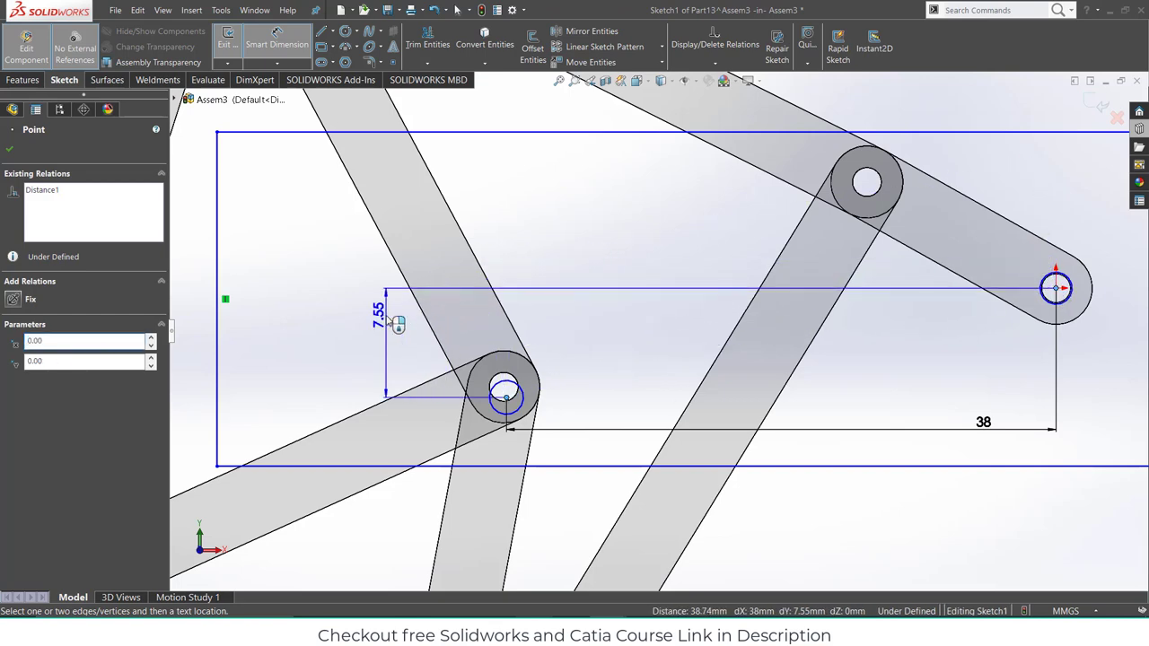
pyautogui.click(398, 323)
pyautogui.write('7.8')
pyautogui.press('Return')
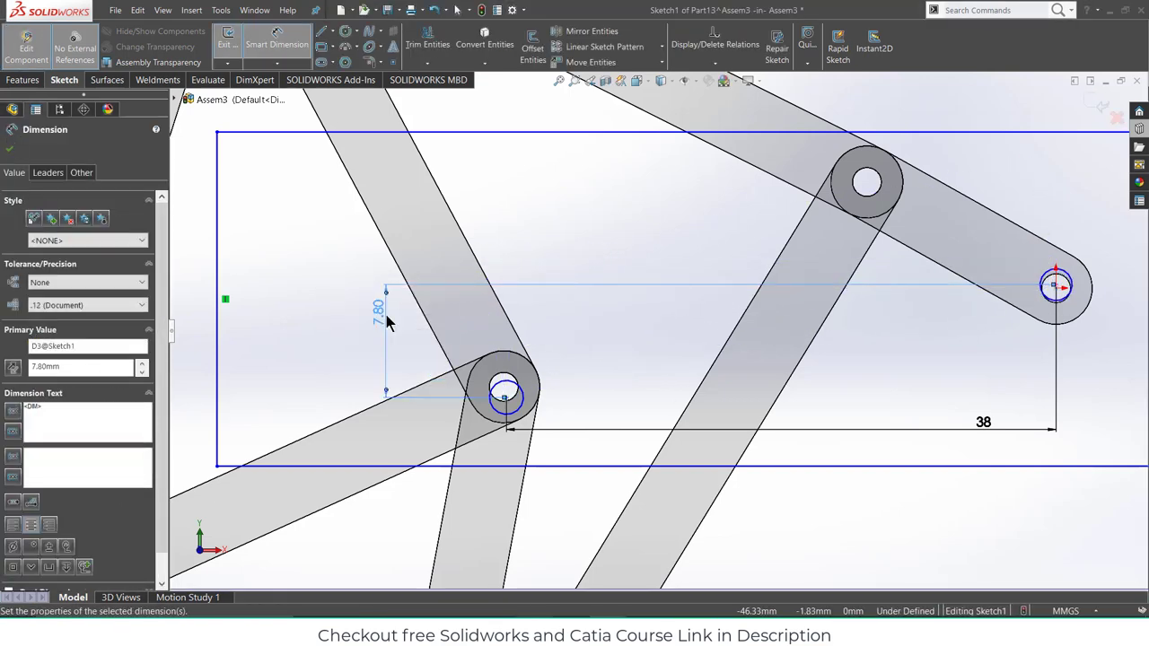
# - Set the vertical distance between the crank-end circle's center and the part origin to 0 mm
pyautogui.scroll(-3, 1050, 294)
pyautogui.scroll(-2, 987, 300)
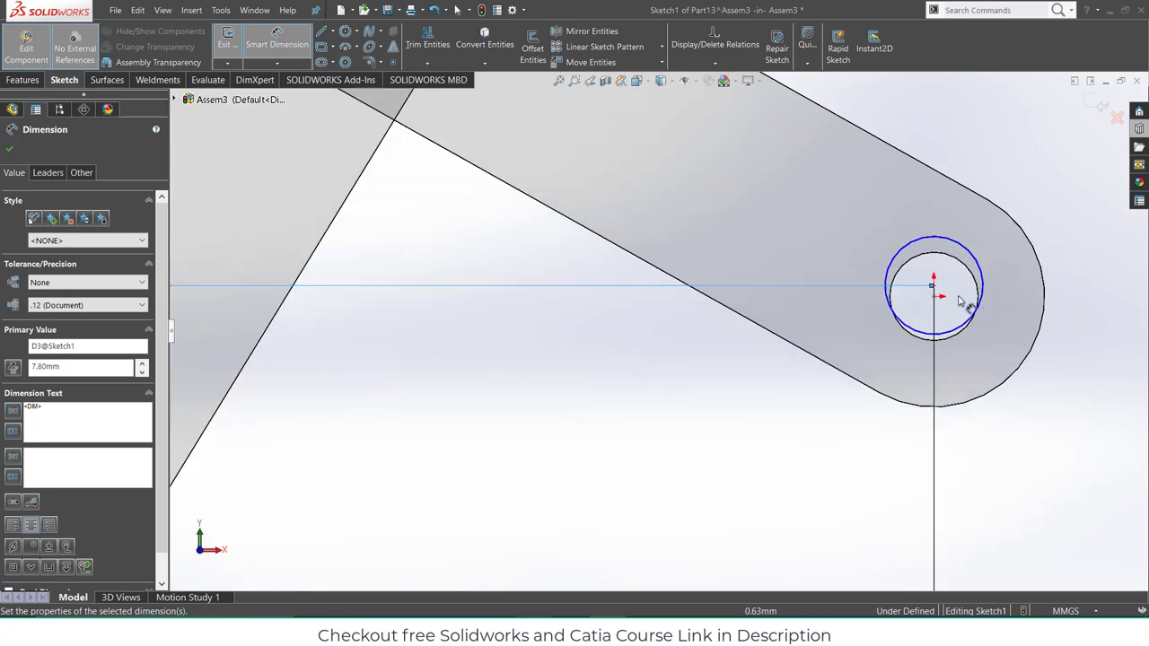
pyautogui.click(934, 297)
pyautogui.click(933, 286)
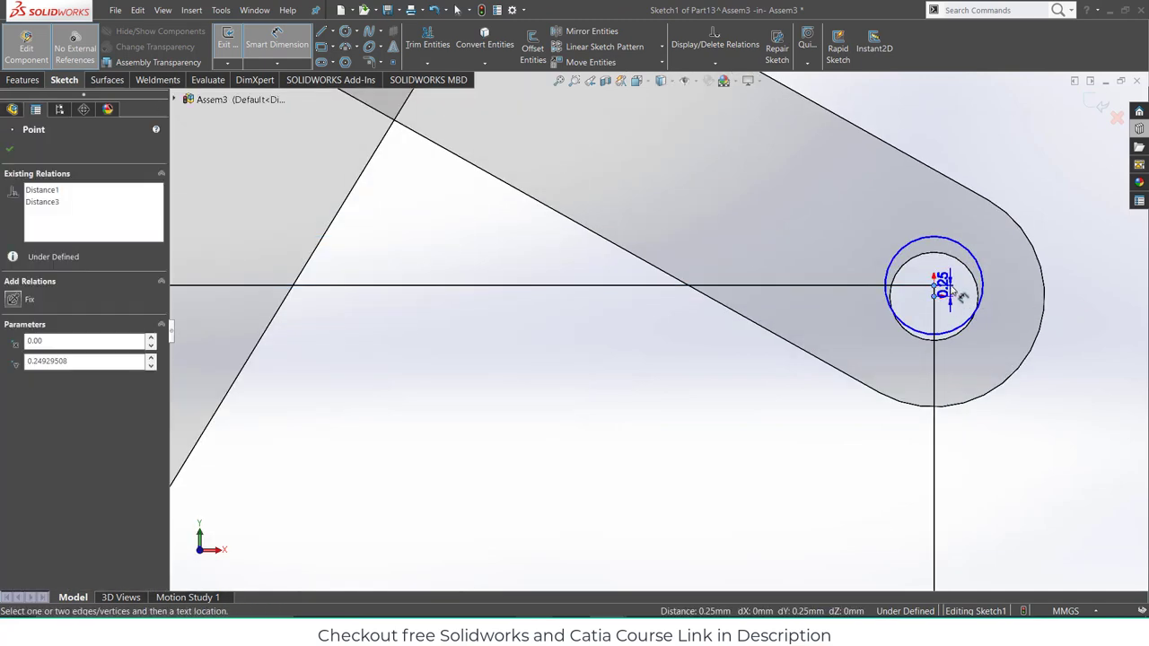
pyautogui.click(949, 285)
pyautogui.write('0')
pyautogui.press('Return')
pyautogui.scroll(4, 853, 360)
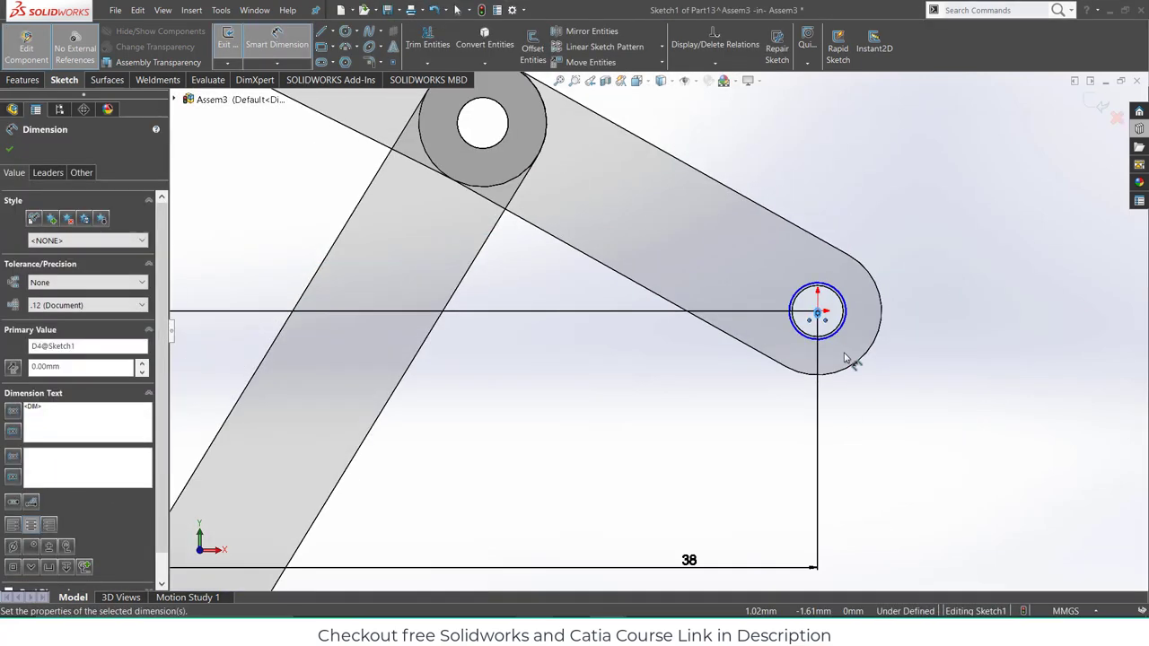
# - Examine how the two dimensioned circles line up with the holes at the central joint and the crank's fixed end
pyautogui.scroll(2, 772, 368)
pyautogui.scroll(-3, 394, 395)
pyautogui.scroll(2, 547, 418)
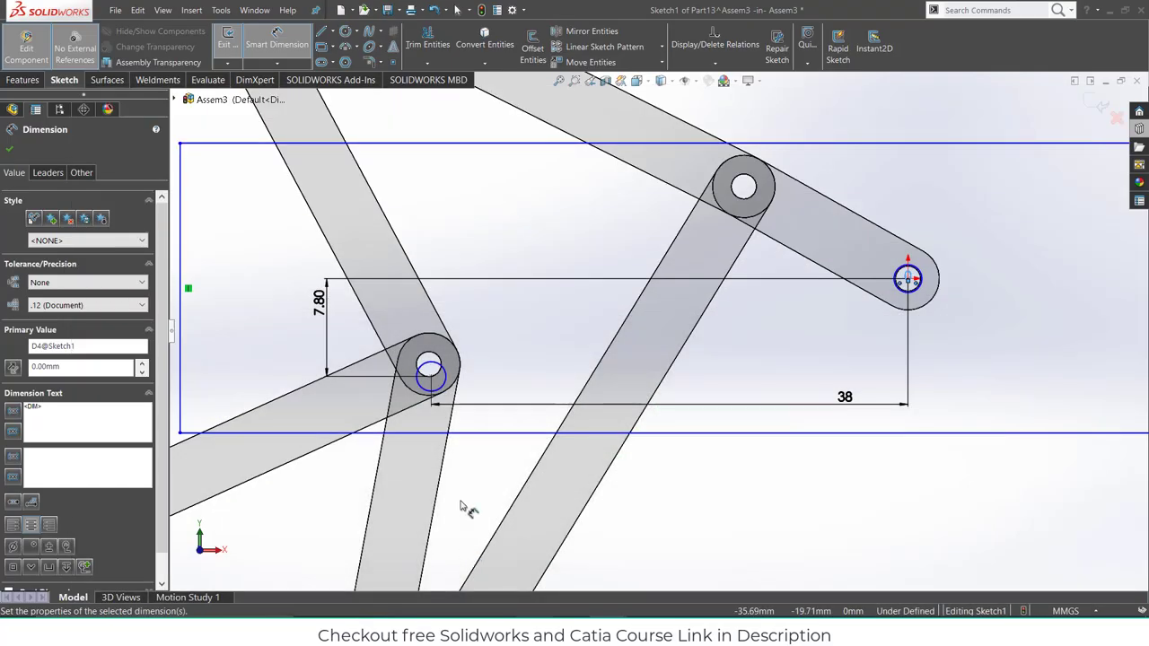
pyautogui.scroll(-4, 471, 386)
pyautogui.scroll(5, 626, 380)
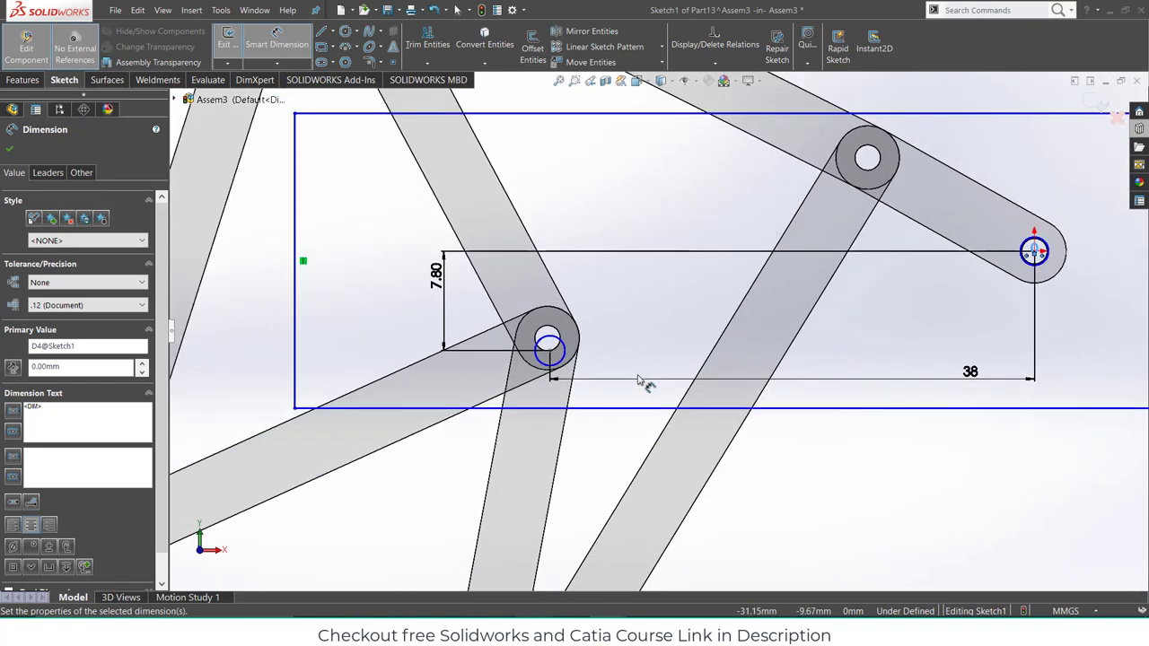
pyautogui.scroll(-2, 679, 342)
pyautogui.scroll(-4, 628, 337)
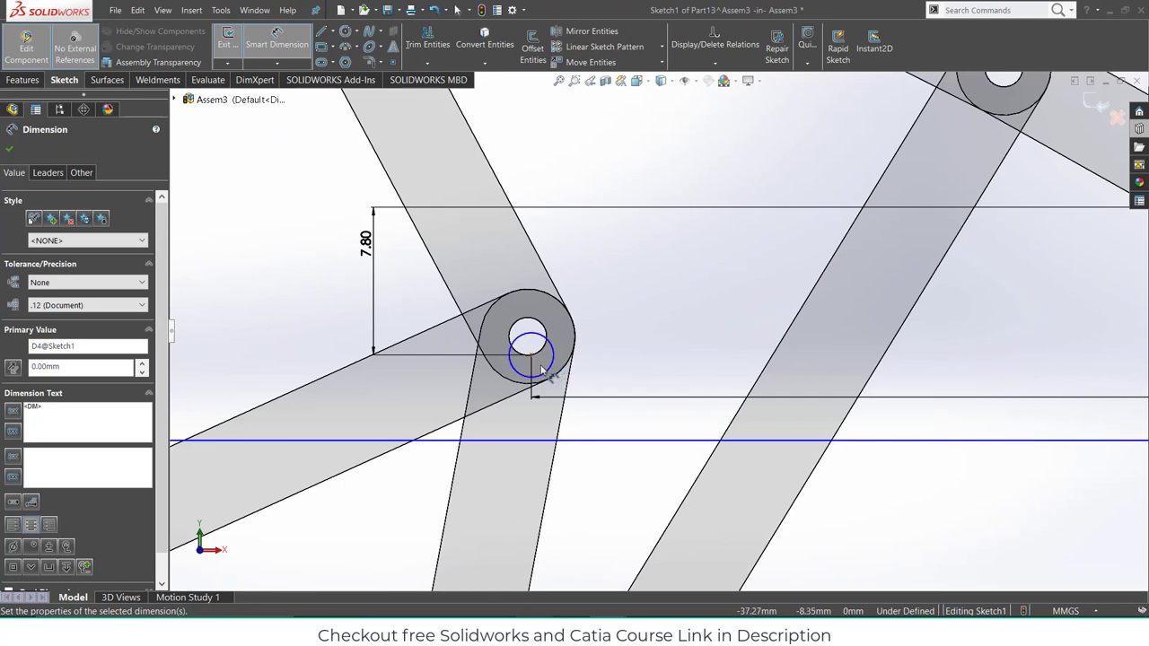
pyautogui.scroll(5, 665, 366)
pyautogui.scroll(-5, 769, 314)
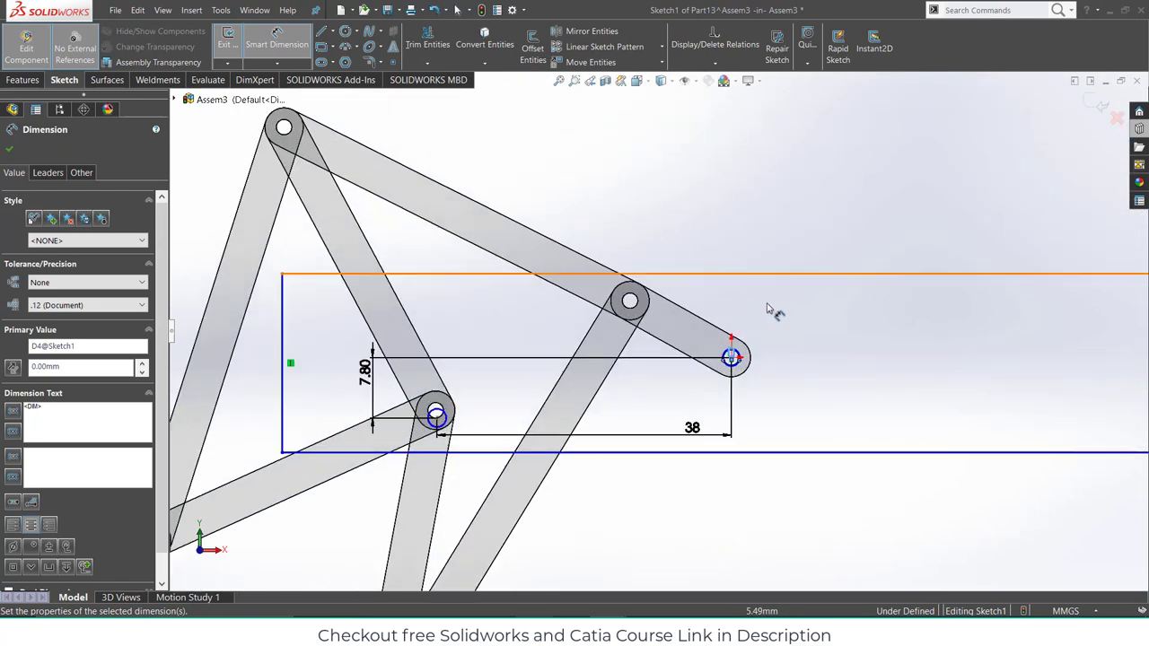
pyautogui.scroll(-2, 752, 368)
pyautogui.scroll(4, 749, 361)
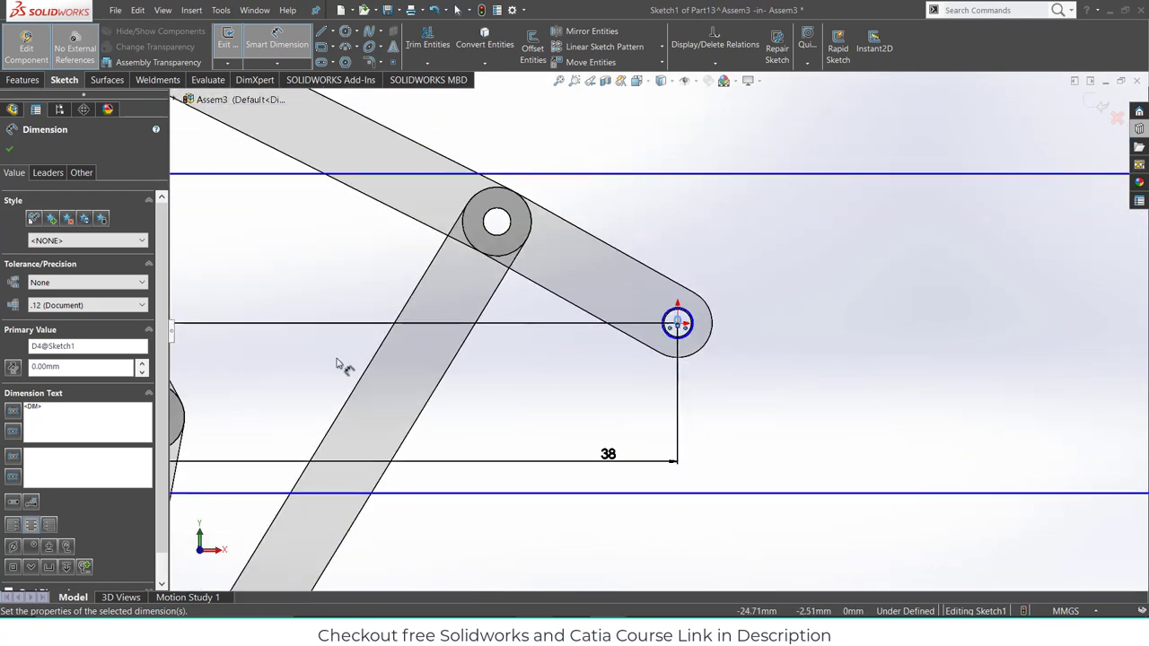
pyautogui.scroll(-2, 334, 377)
# - Rebuild the model out of the sketch, and reopen the new part's Sketch1 for editing
pyautogui.click(7, 148)
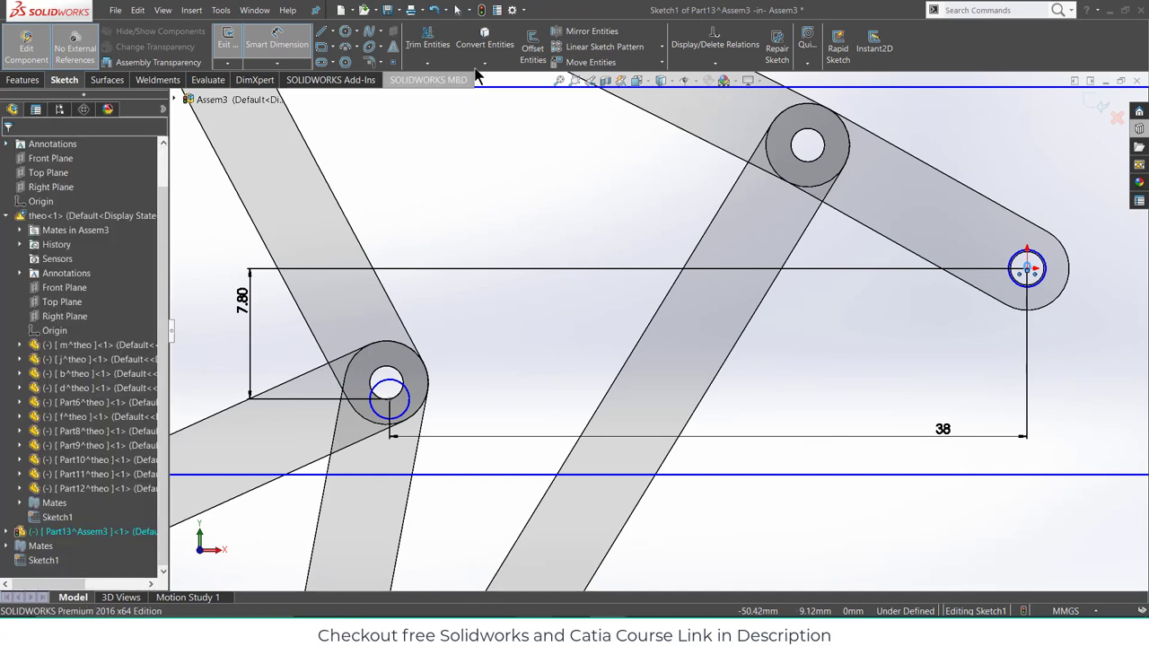
pyautogui.click(481, 10)
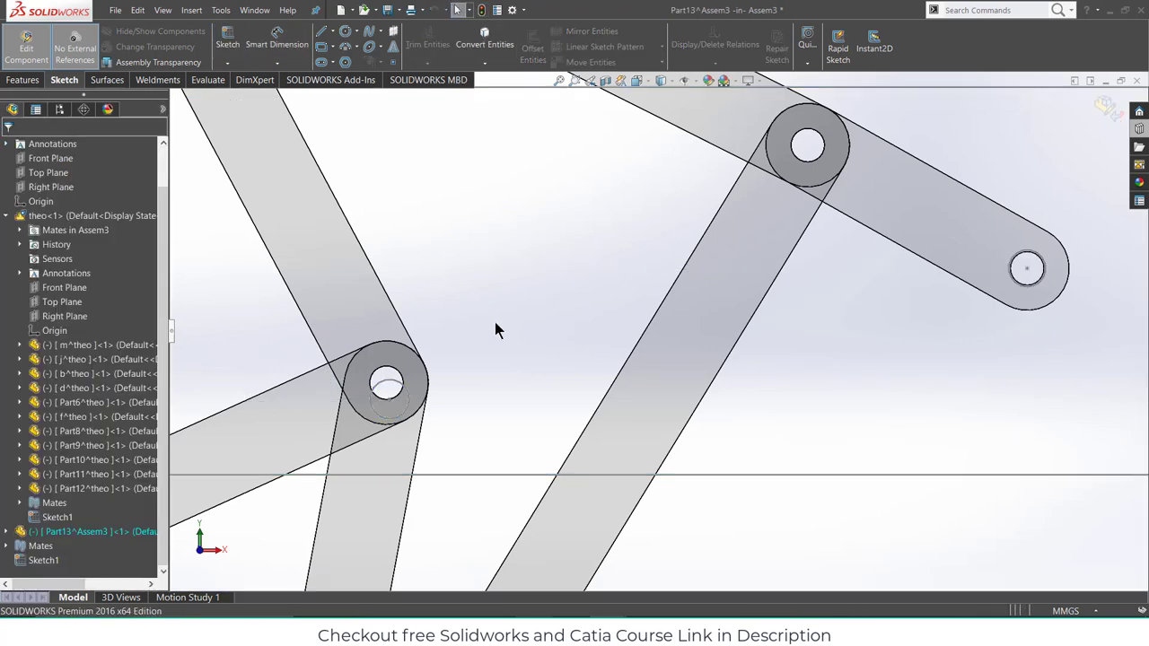
pyautogui.click(391, 392)
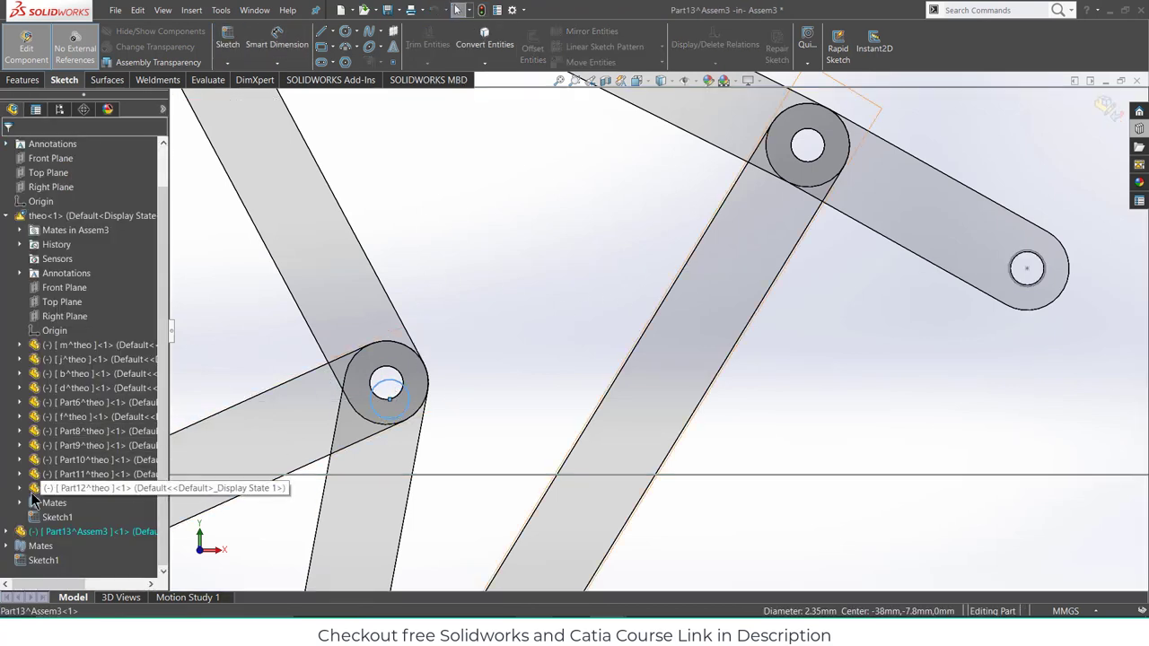
pyautogui.click(37, 561)
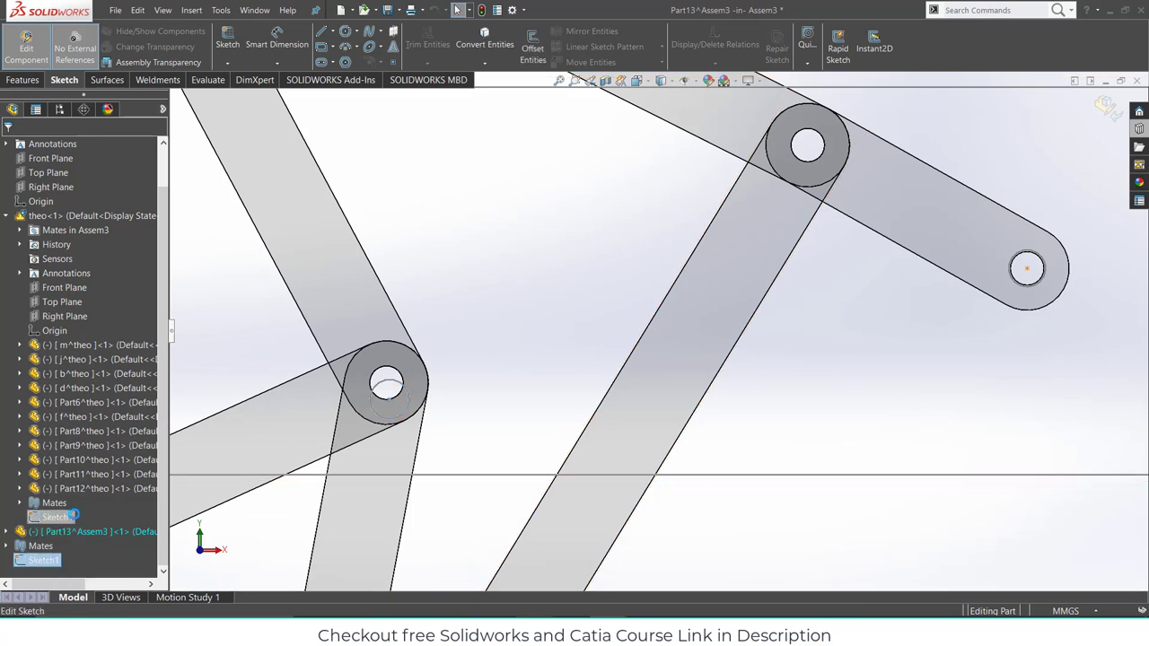
pyautogui.moveTo(73, 515); pyautogui.dragTo(417, 384)
pyautogui.click(687, 232)
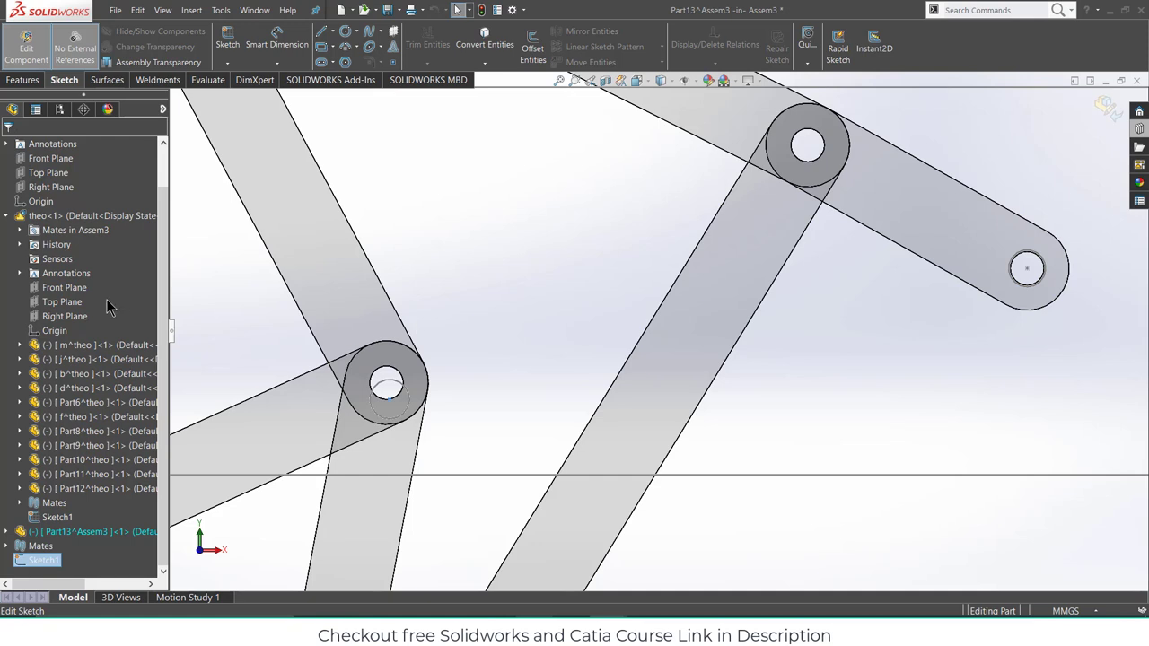
pyautogui.click(77, 530)
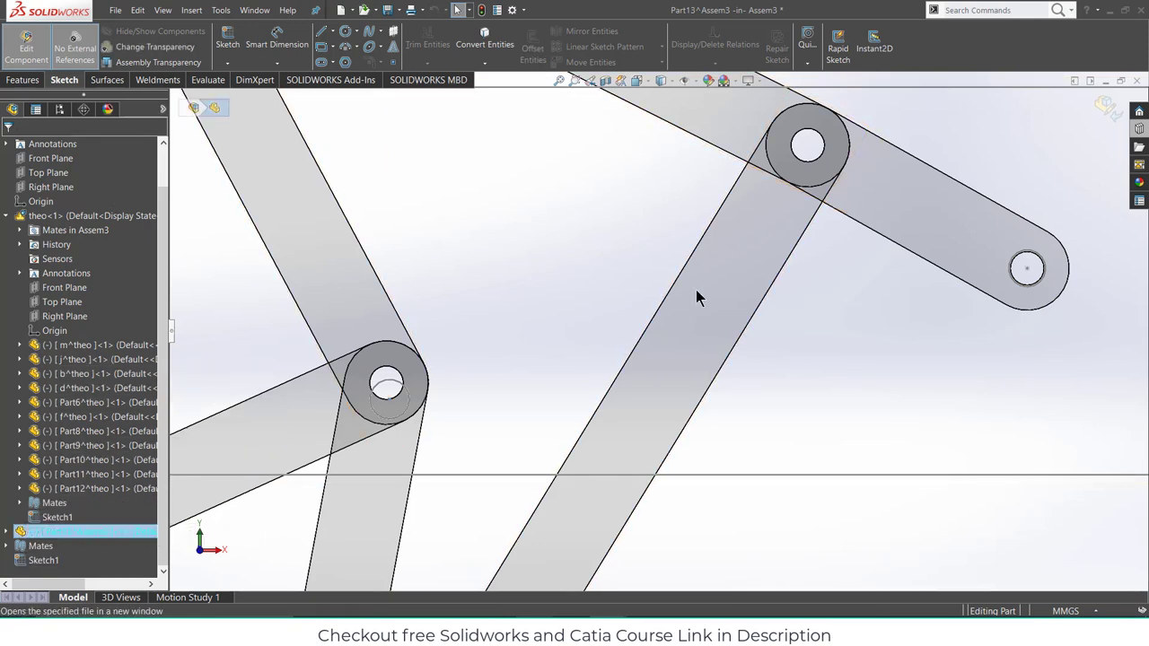
pyautogui.click(7, 531)
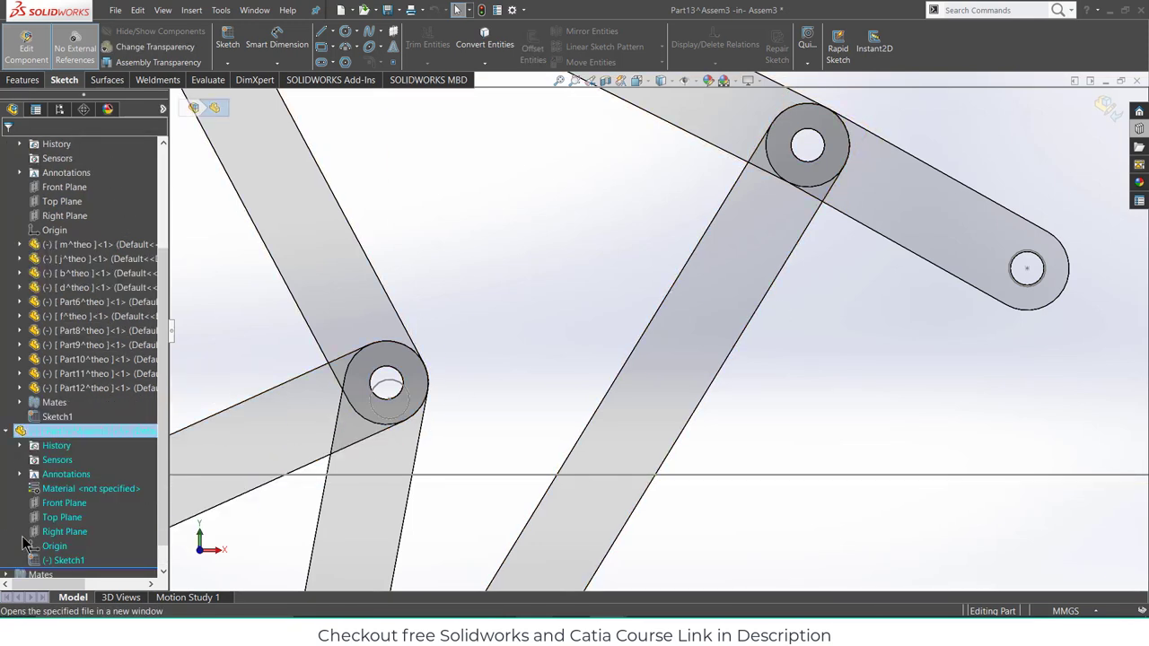
pyautogui.rightClick(55, 561)
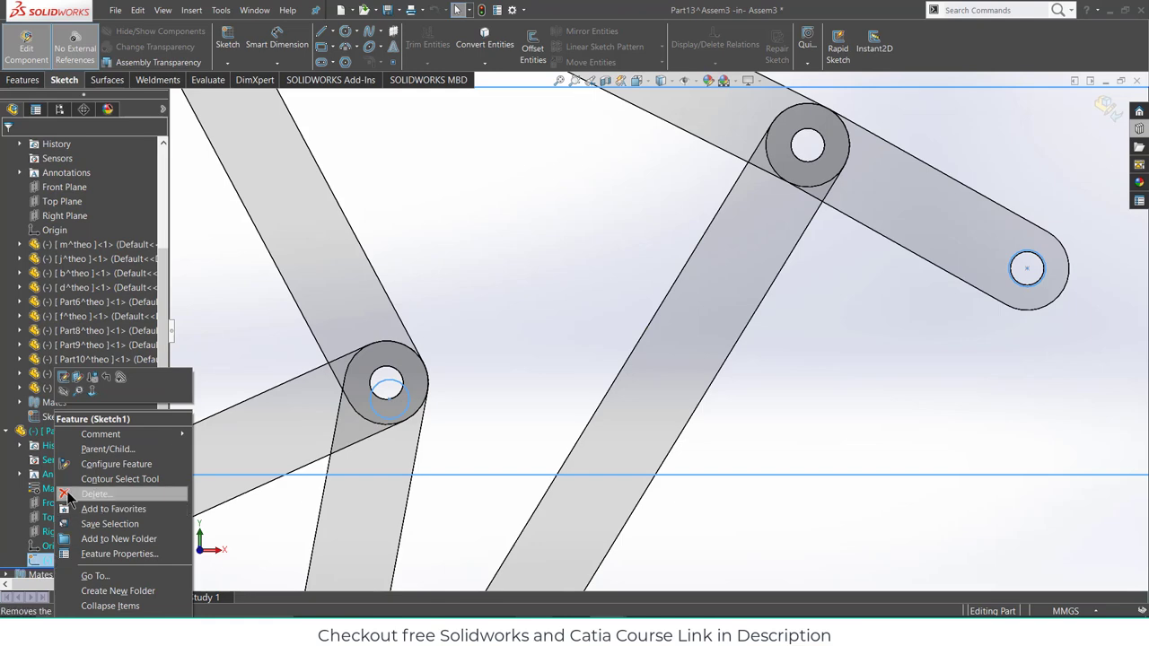
pyautogui.click(62, 378)
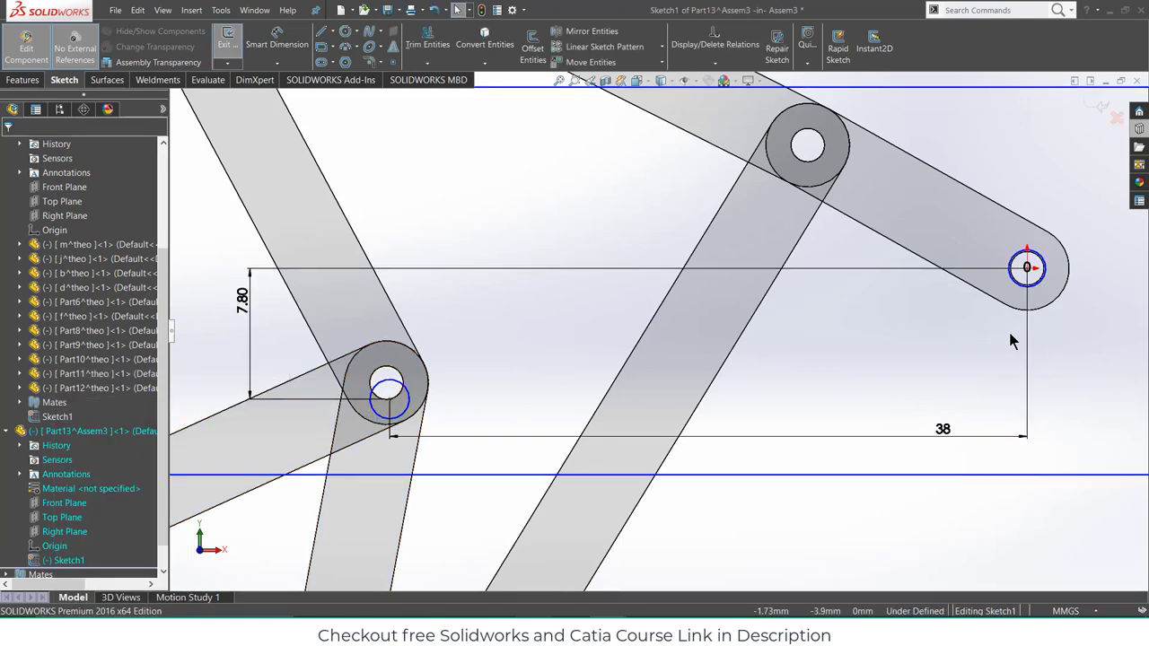
# - Trim away the misplaced circle at the linkage joint inside the rectangular sketch
pyautogui.scroll(-1, 882, 302)
pyautogui.scroll(4, 317, 386)
pyautogui.scroll(-4, 314, 422)
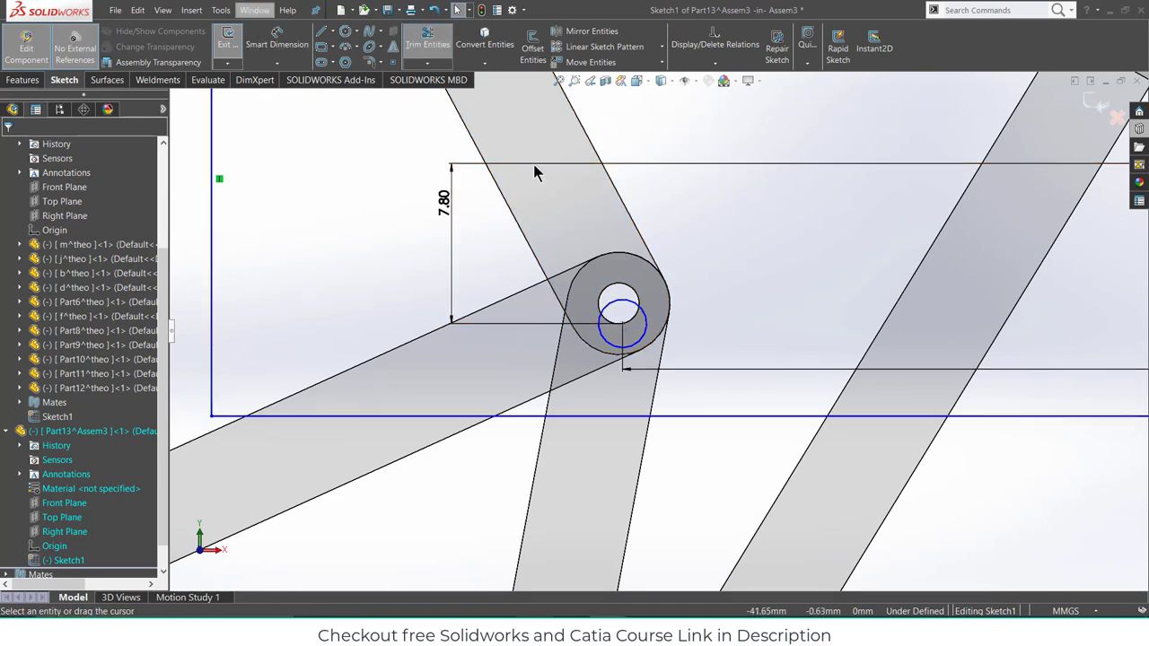
pyautogui.scroll(5, 785, 287)
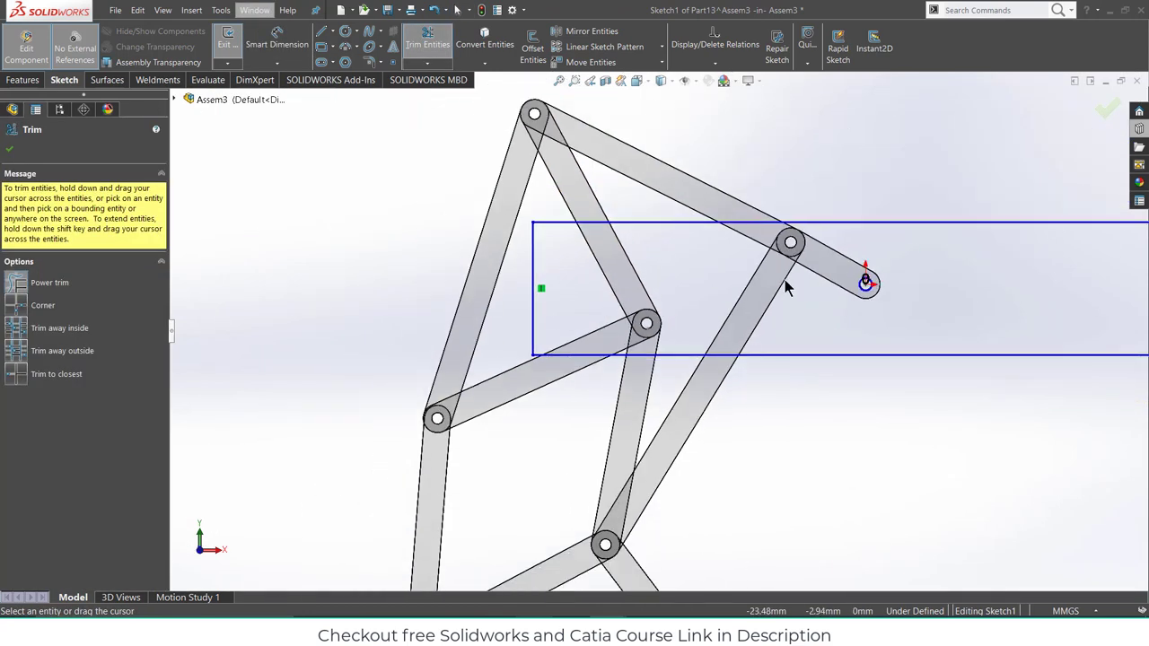
pyautogui.scroll(-3, 784, 287)
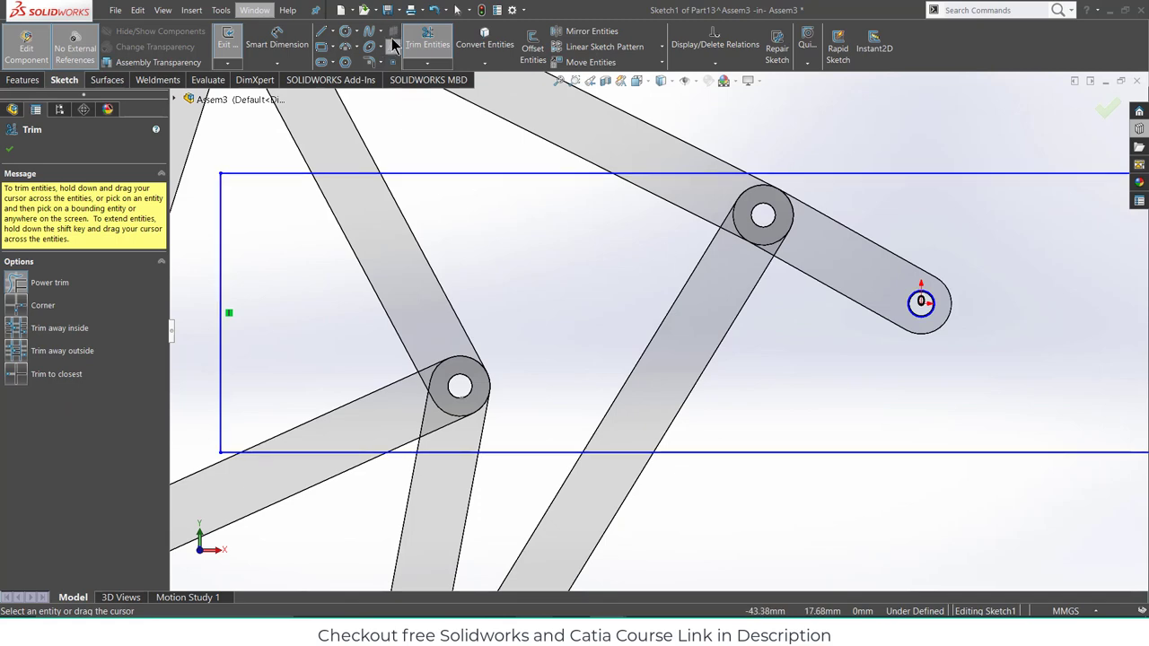
# - Sketch a circle about 4.6 mm in diameter inside the rectangle, just above the middle linkage joint
pyautogui.click(346, 32)
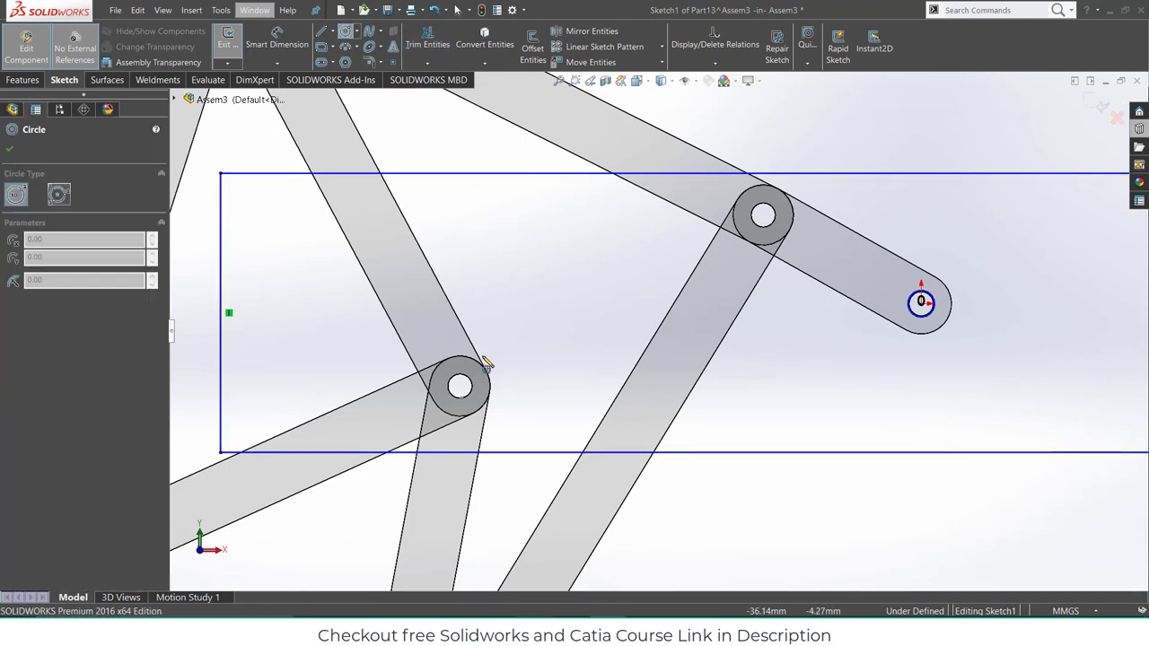
pyautogui.click(471, 291)
pyautogui.click(495, 306)
# - Dimension the horizontal distance between the new circle's centre and the origin as 38 mm
pyautogui.click(276, 44)
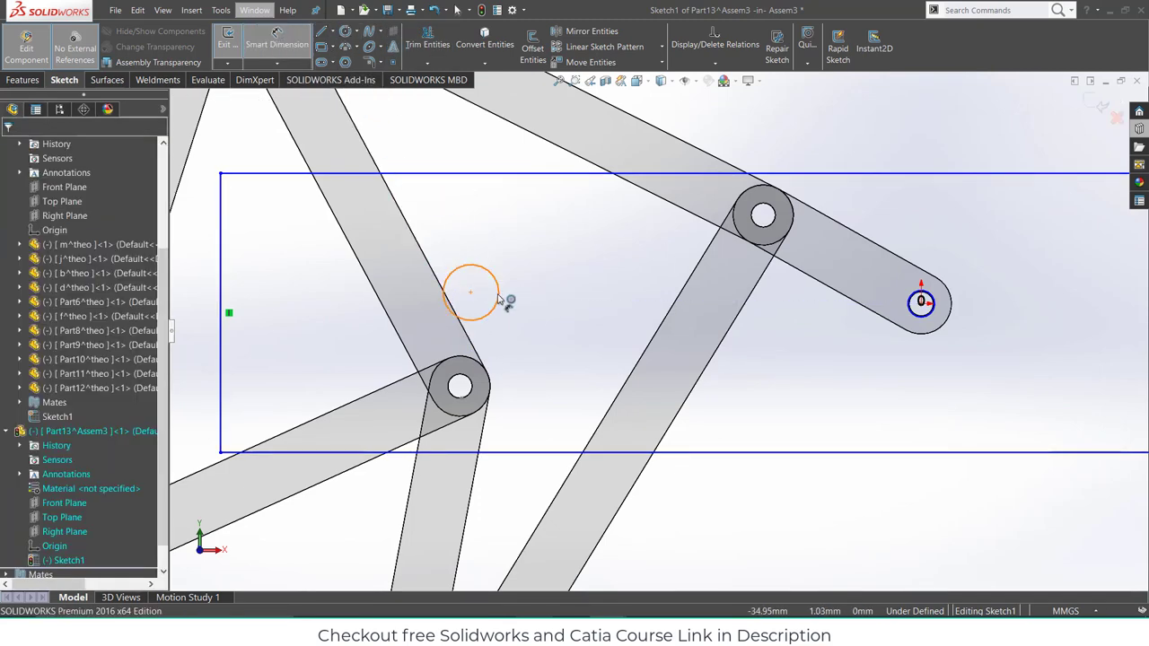
pyautogui.click(470, 293)
pyautogui.click(921, 302)
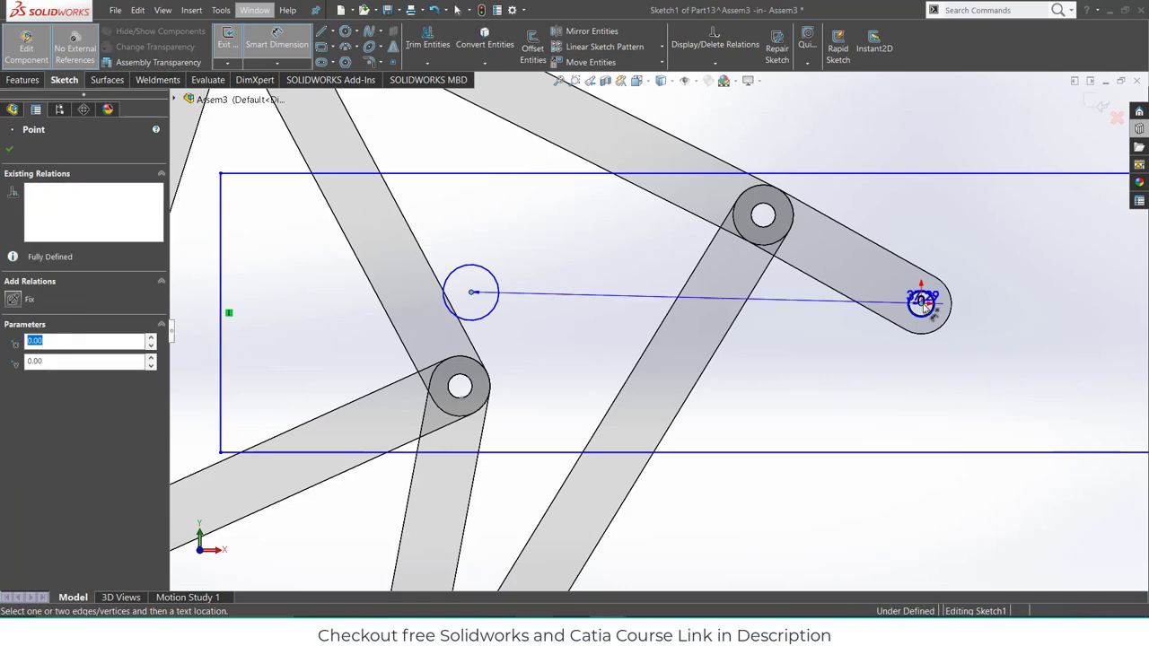
pyautogui.click(908, 377)
pyautogui.write('38')
pyautogui.press('Return')
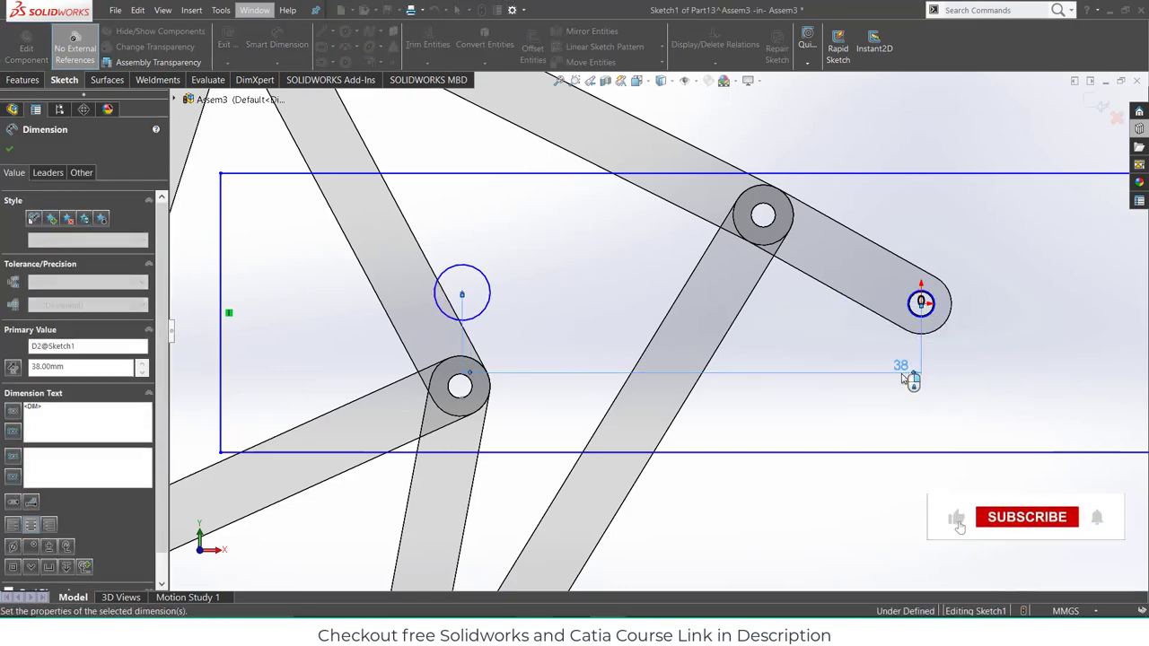
pyautogui.click(416, 127)
pyautogui.press('Escape')
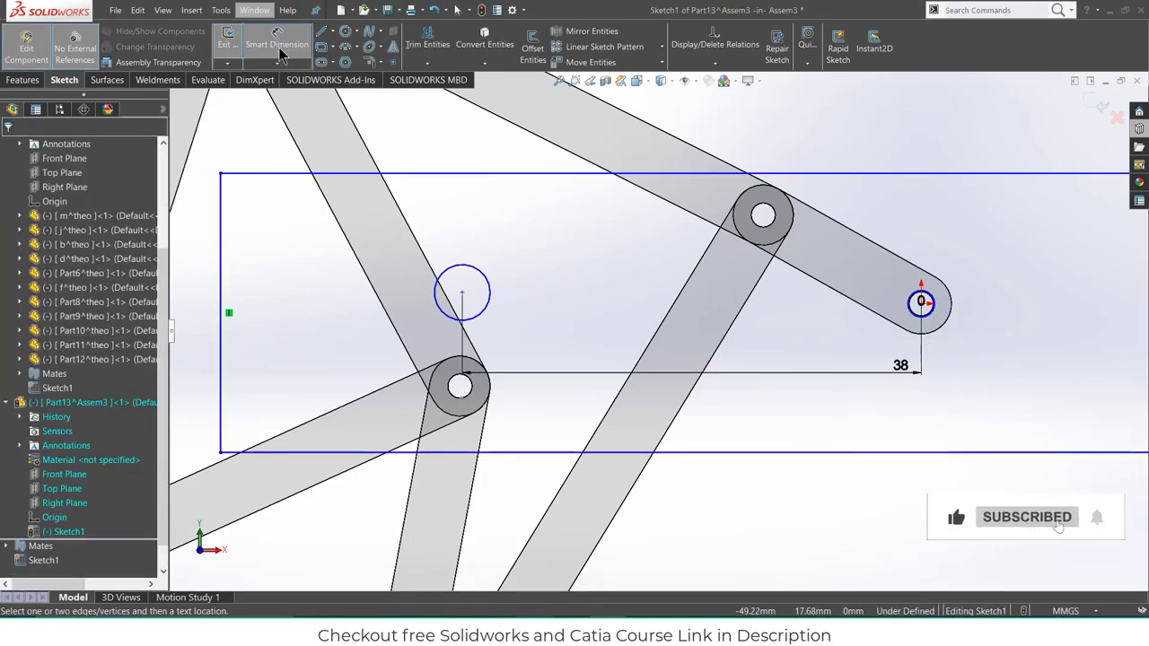
# - Try to move the circle's centre down below the level of the origin
pyautogui.click(461, 293)
pyautogui.click(462, 292)
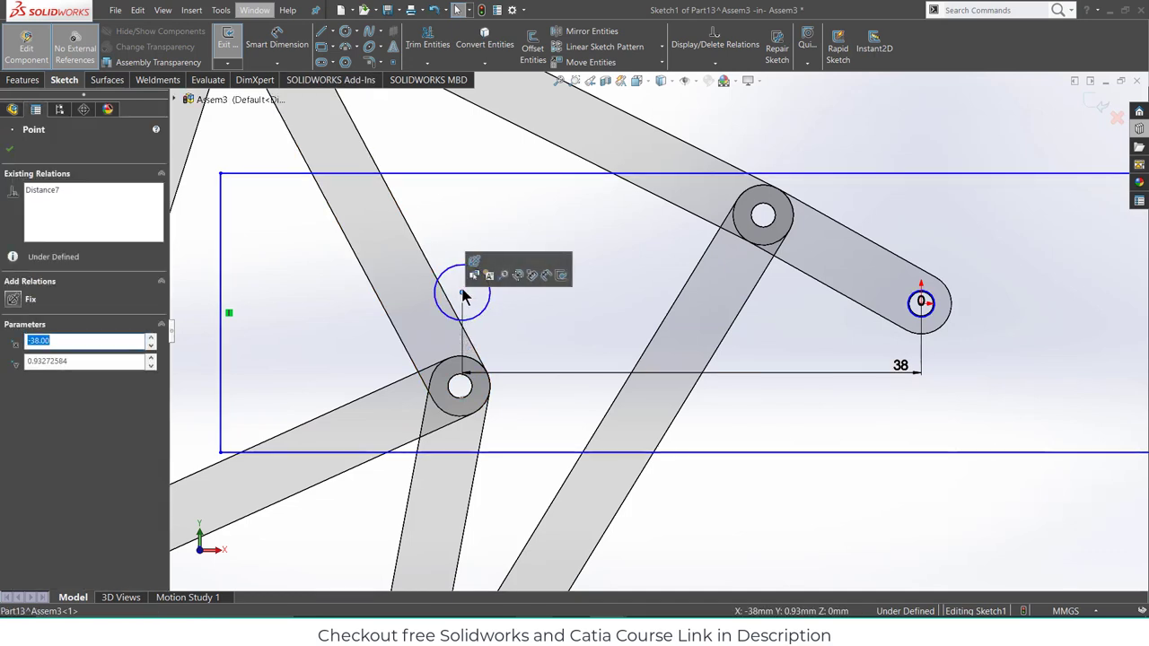
pyautogui.moveTo(462, 290); pyautogui.dragTo(527, 320)
pyautogui.click(461, 294)
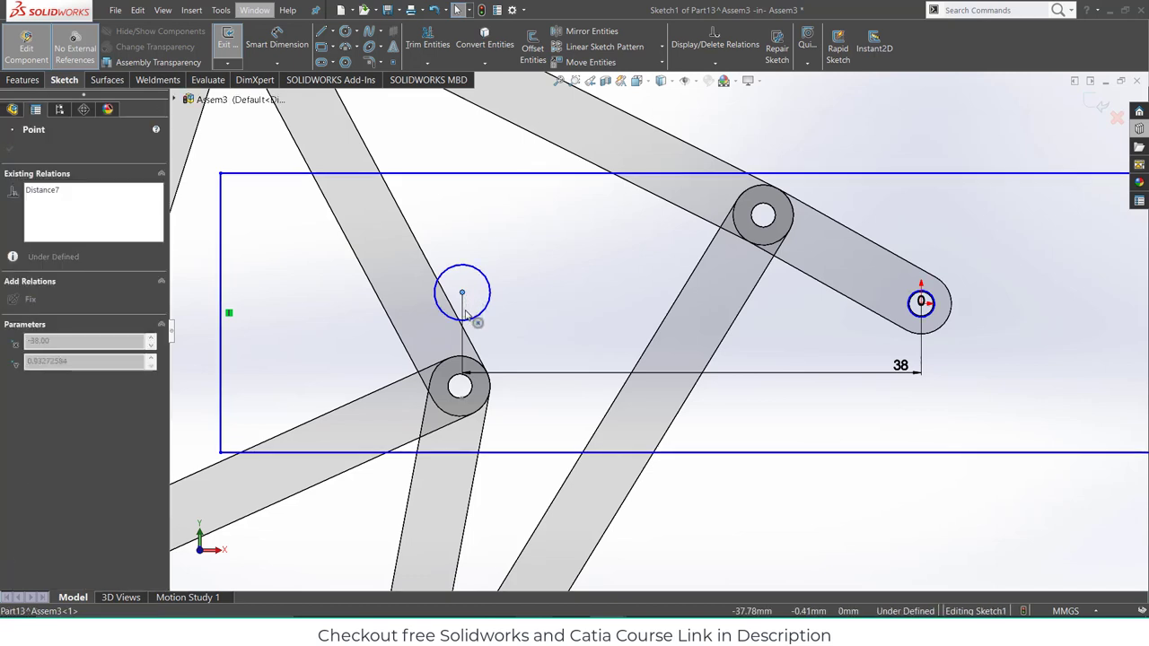
pyautogui.click(596, 217)
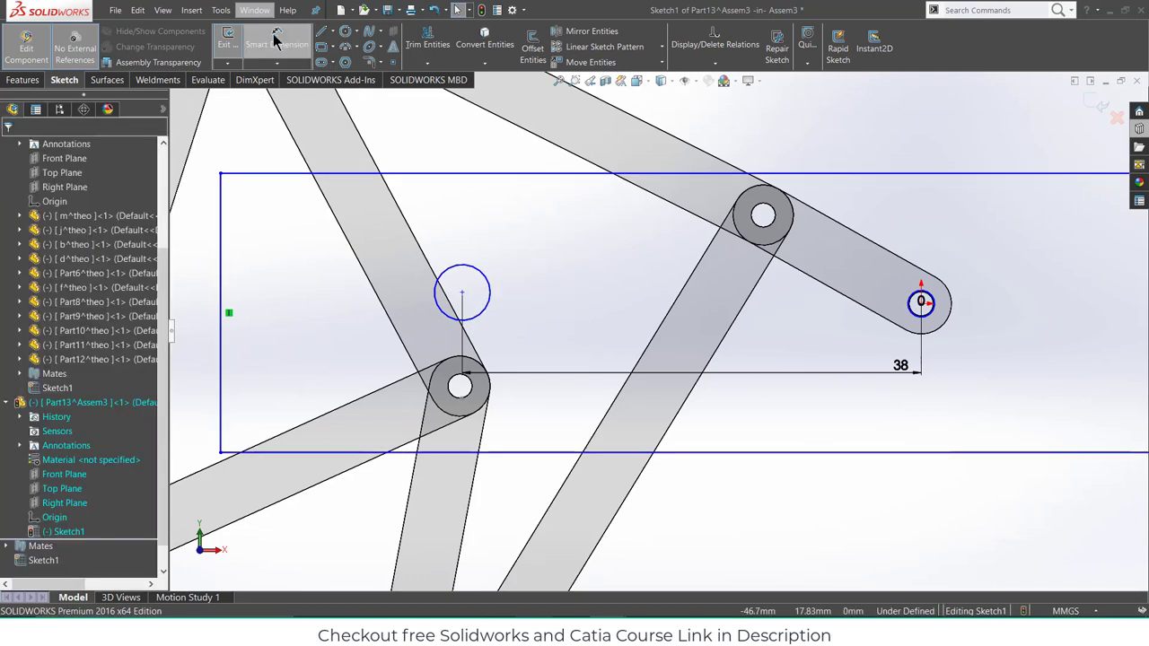
# - Dimension the vertical distance from the origin to the circle's centre as -7.8 mm so that the circle lies below the origin
pyautogui.click(462, 295)
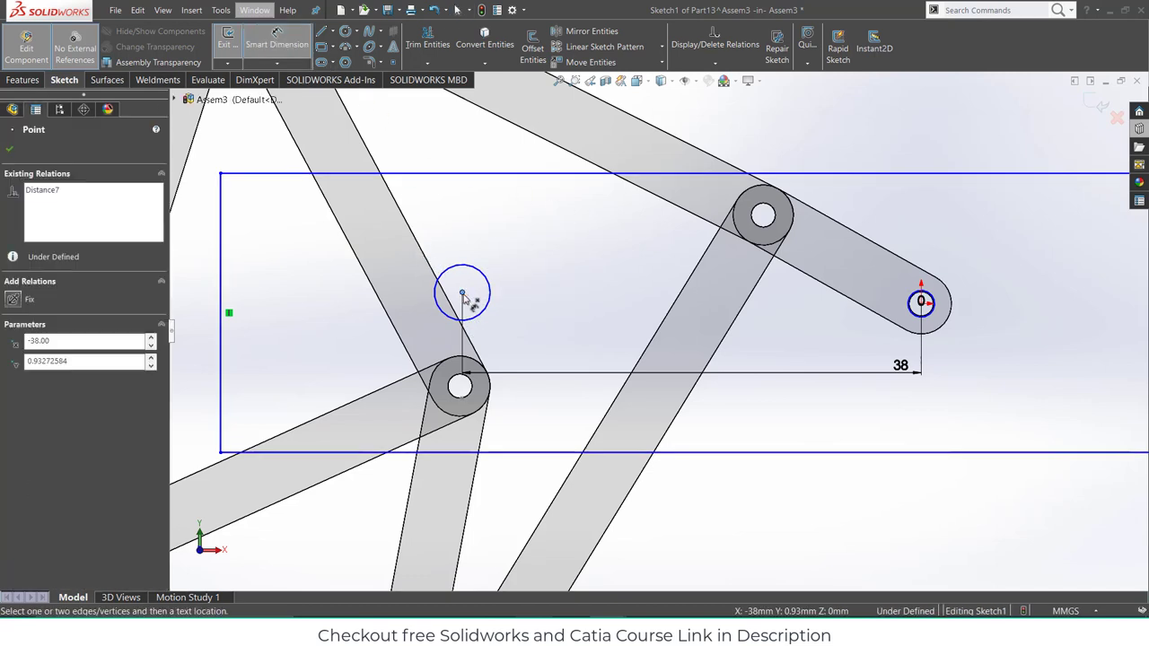
pyautogui.click(921, 303)
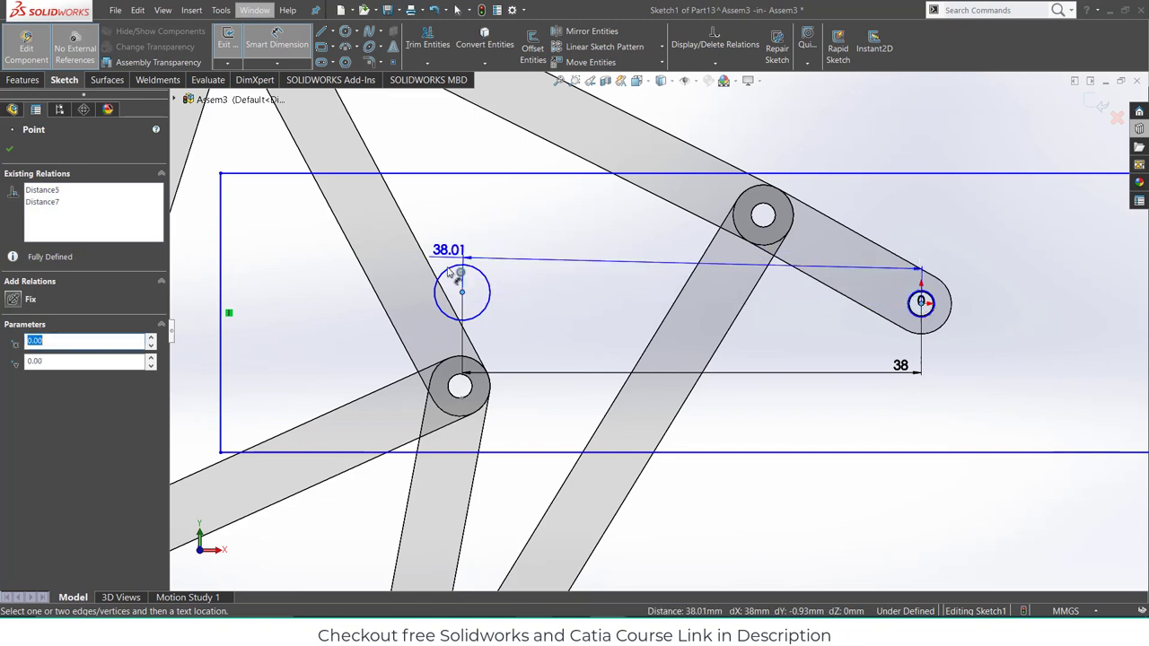
pyautogui.click(463, 298)
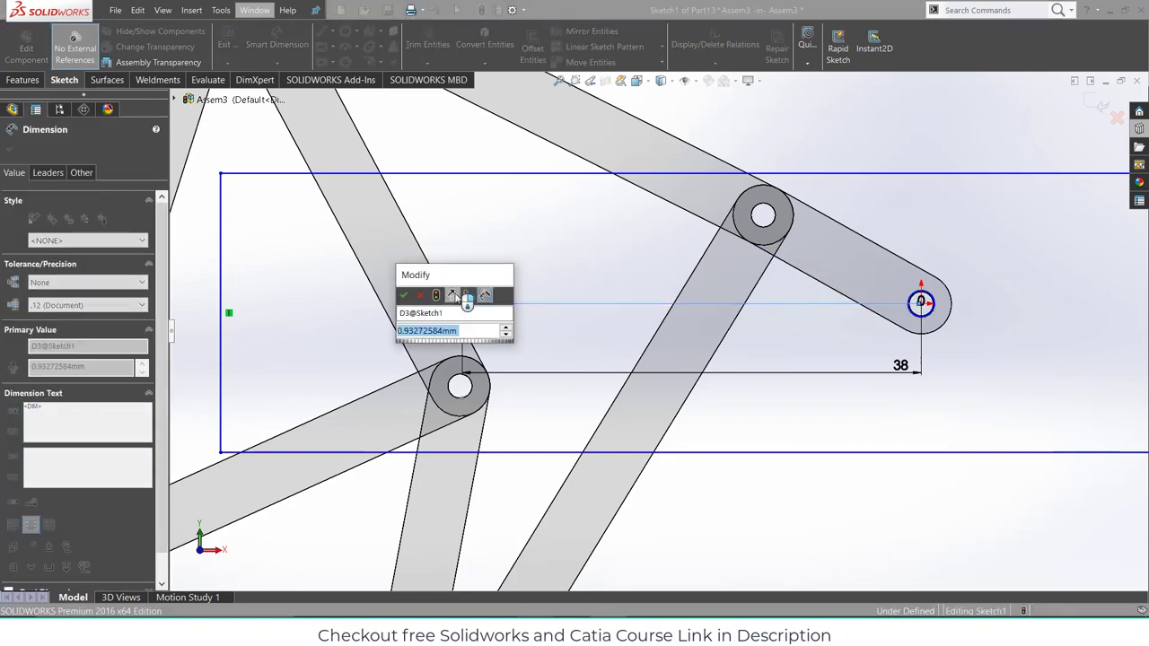
pyautogui.write('=7.8')
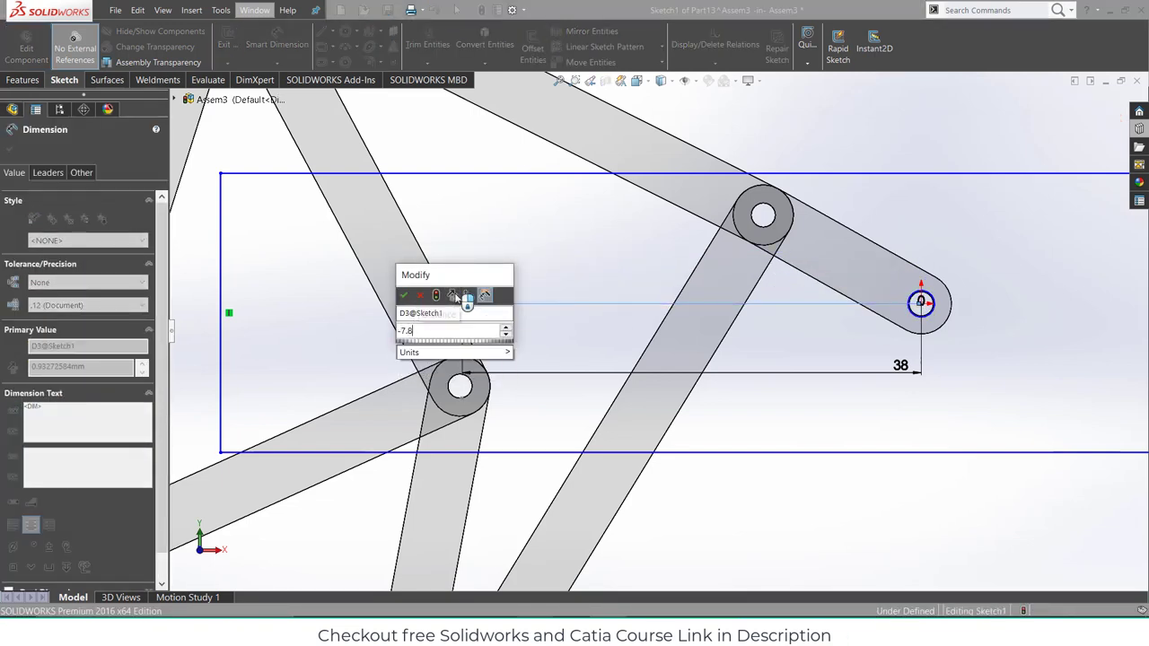
pyautogui.press('Return')
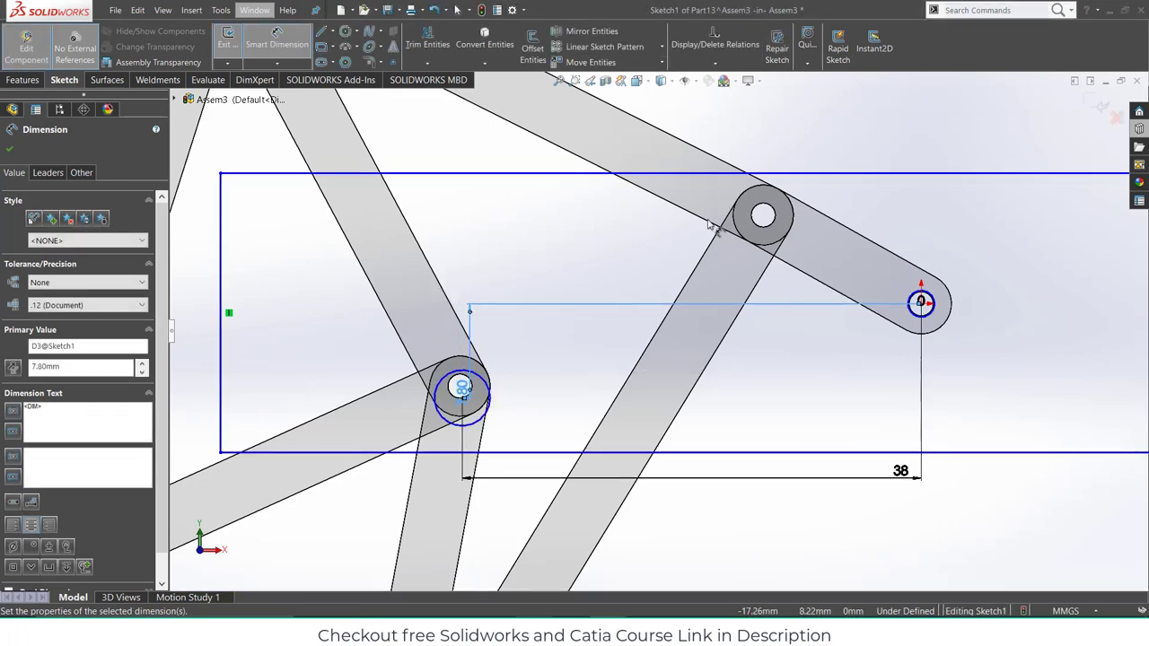
# - Dimension the diameter of the circle at the middle linkage joint as 2 mm
pyautogui.scroll(1, 538, 375)
pyautogui.scroll(-3, 539, 376)
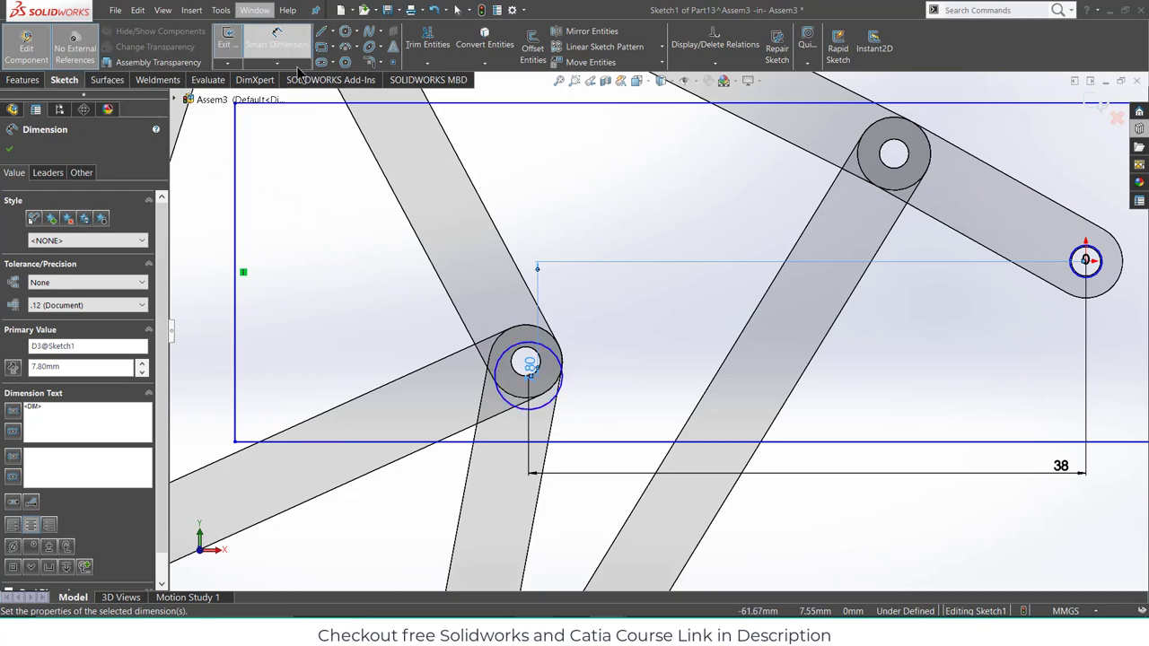
pyautogui.click(566, 366)
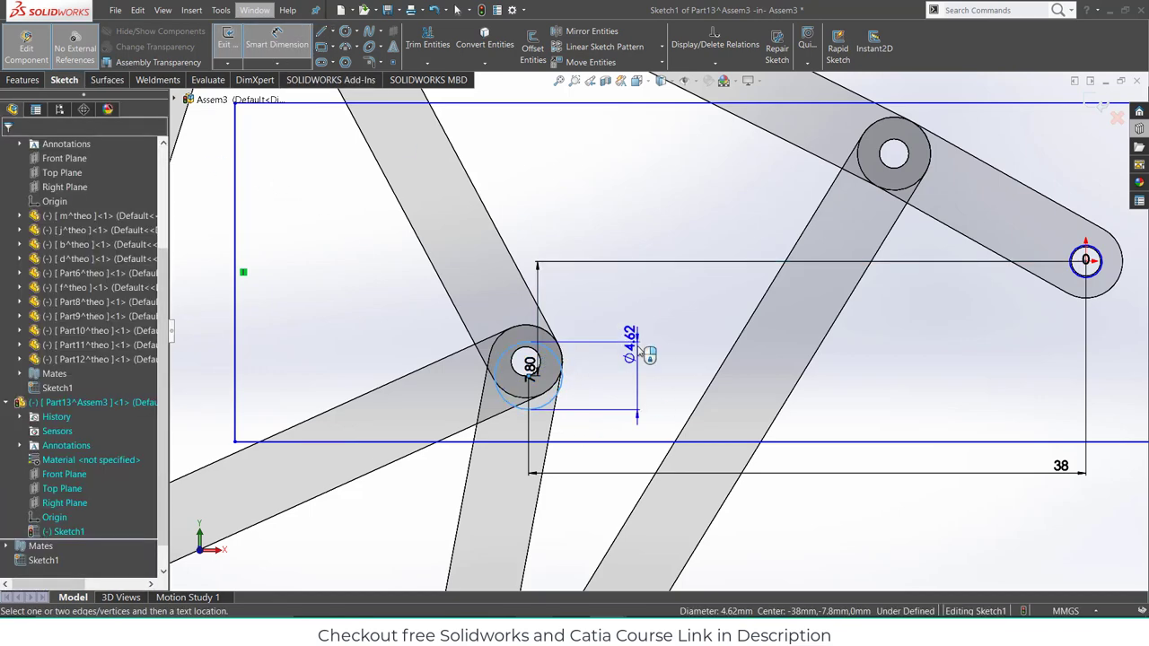
pyautogui.click(647, 351)
pyautogui.write('2')
pyautogui.press('Return')
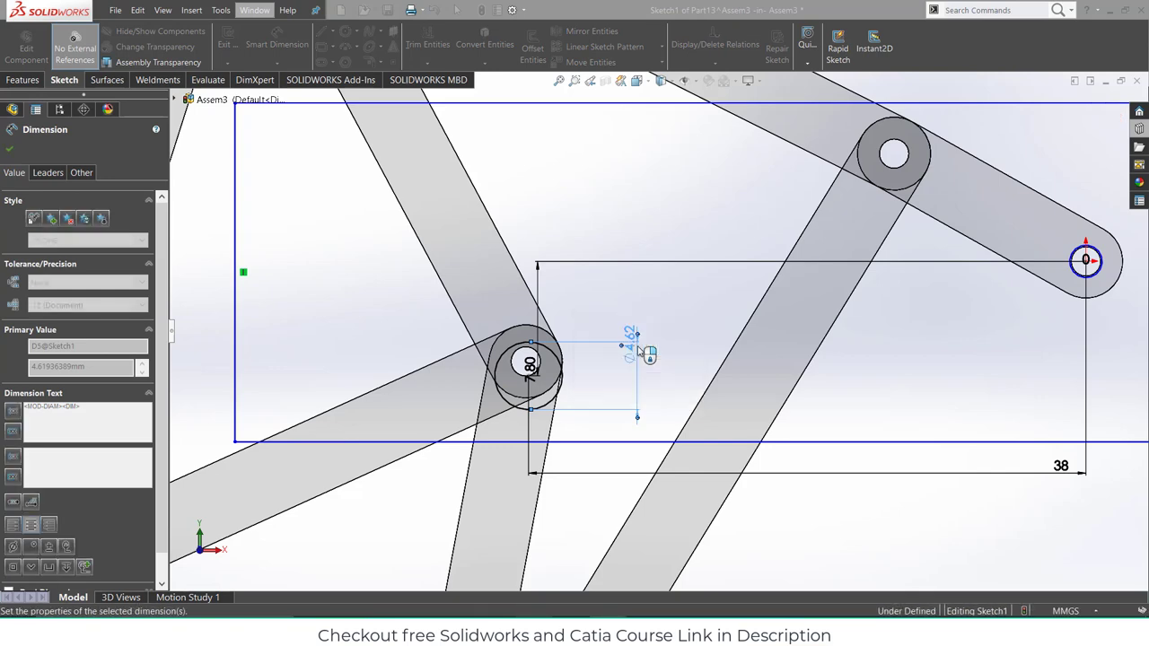
# - Extrude the rectangular sketch with its holes 85 mm in the reversed direction, away from the linkage
pyautogui.scroll(6, 848, 289)
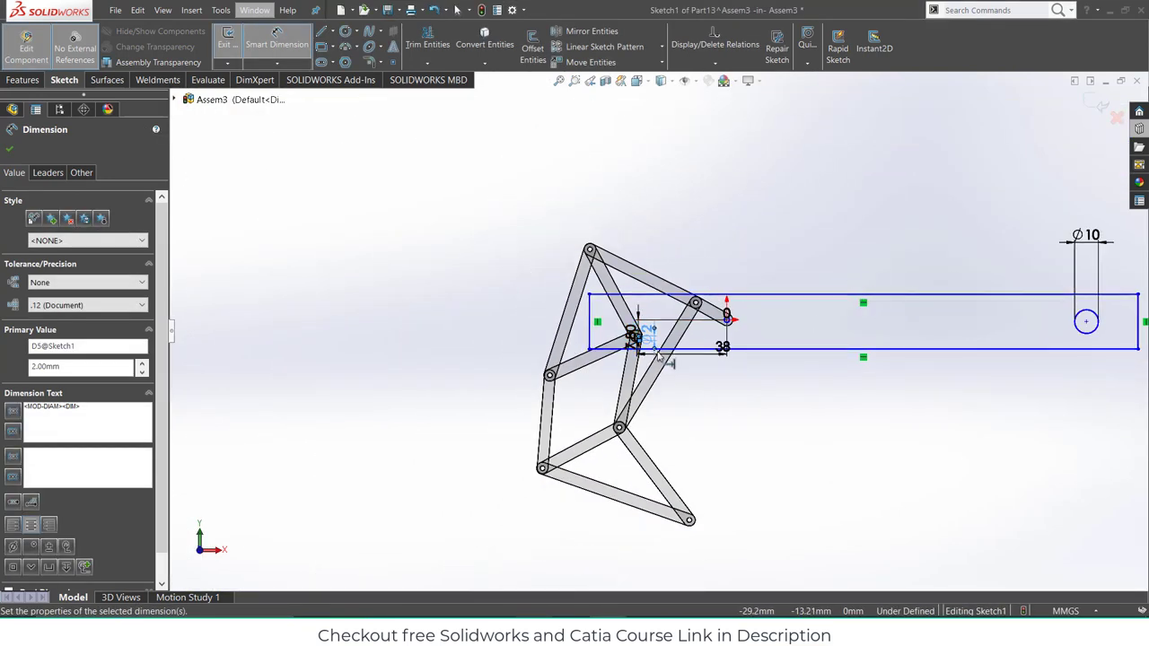
pyautogui.scroll(-8, 633, 334)
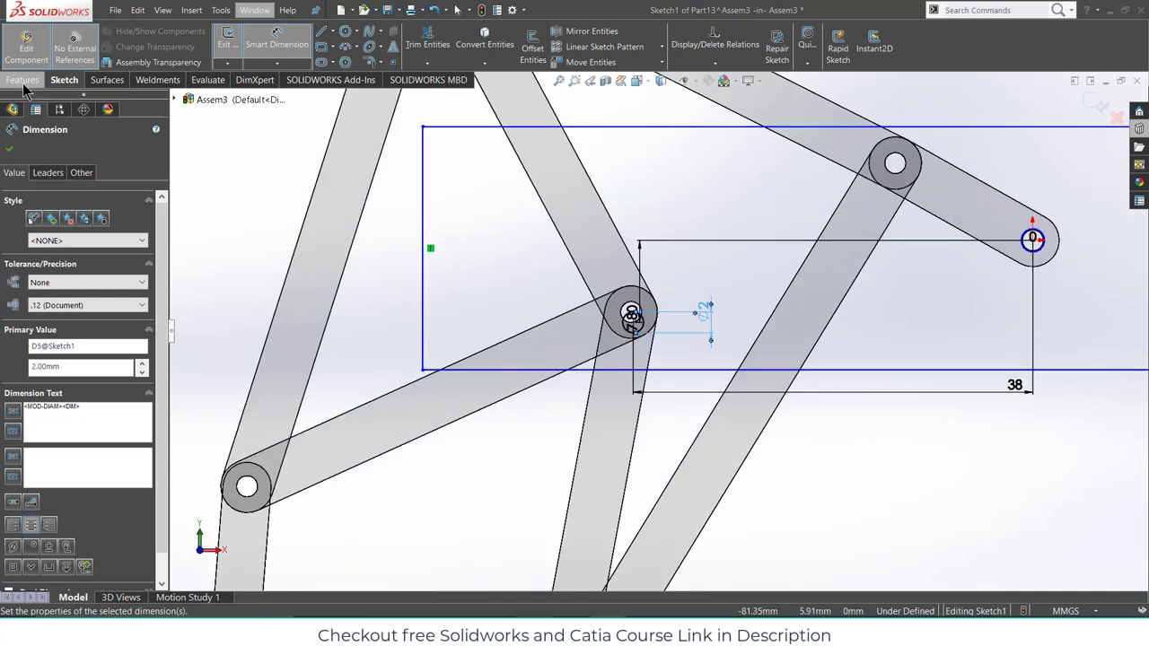
pyautogui.click(24, 80)
pyautogui.click(232, 47)
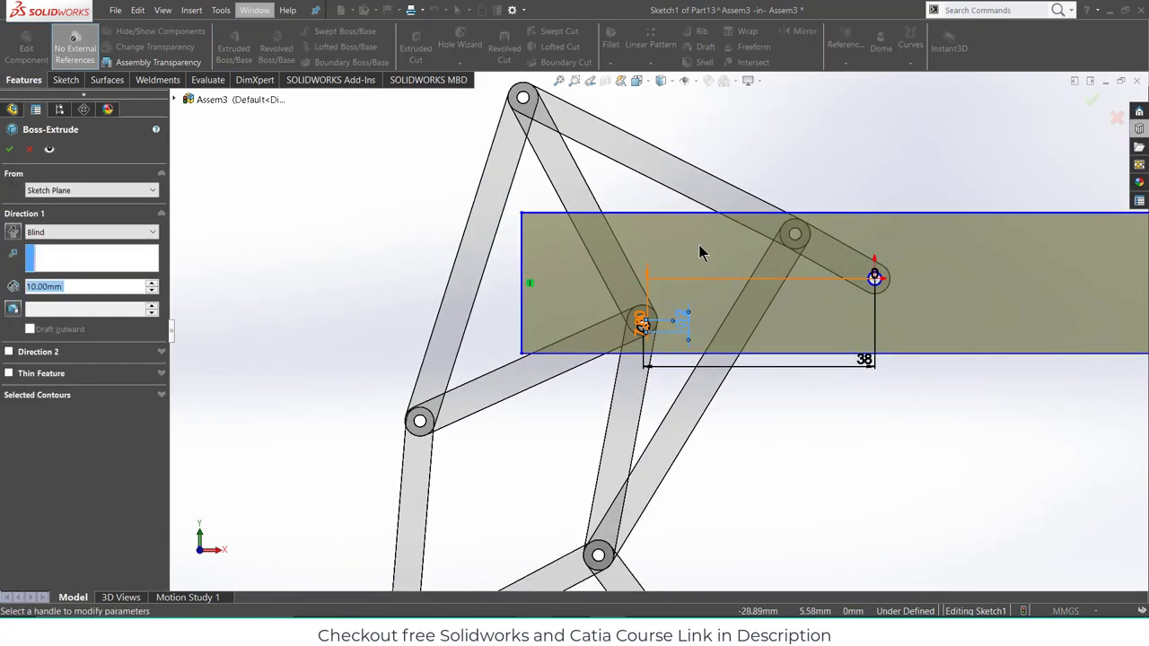
pyautogui.moveTo(700, 248); pyautogui.dragTo(798, 352, button='middle')
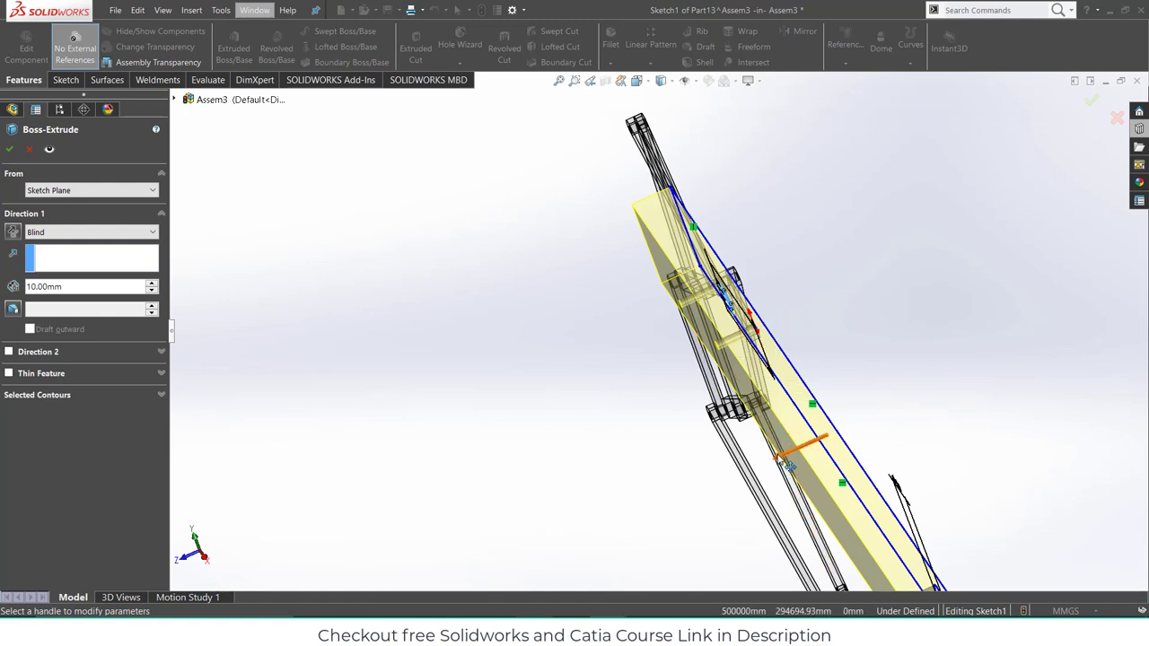
pyautogui.moveTo(788, 464); pyautogui.dragTo(1142, 323)
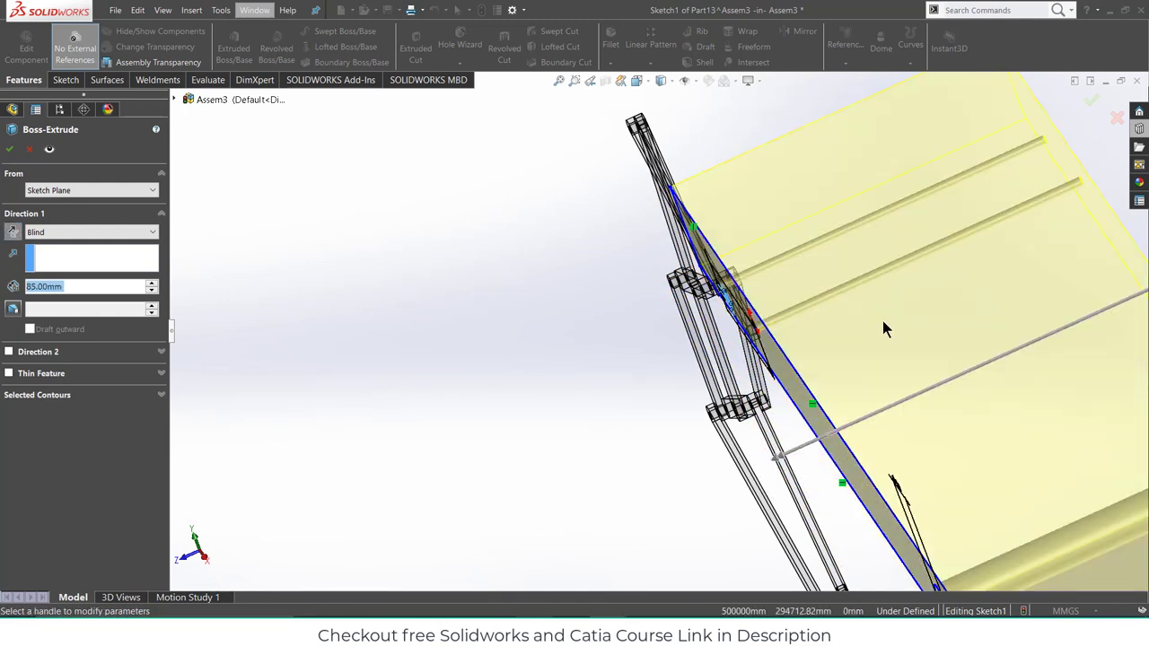
pyautogui.scroll(3, 879, 325)
pyautogui.moveTo(877, 327); pyautogui.dragTo(967, 244, button='middle')
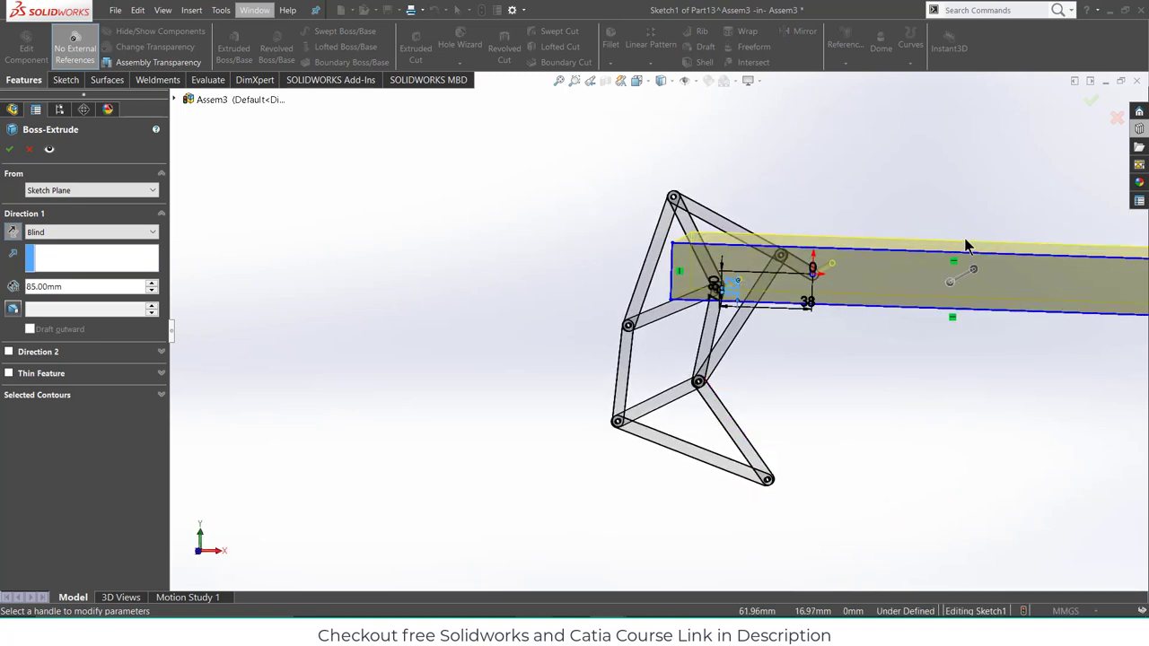
pyautogui.scroll(3, 967, 245)
pyautogui.click(9, 150)
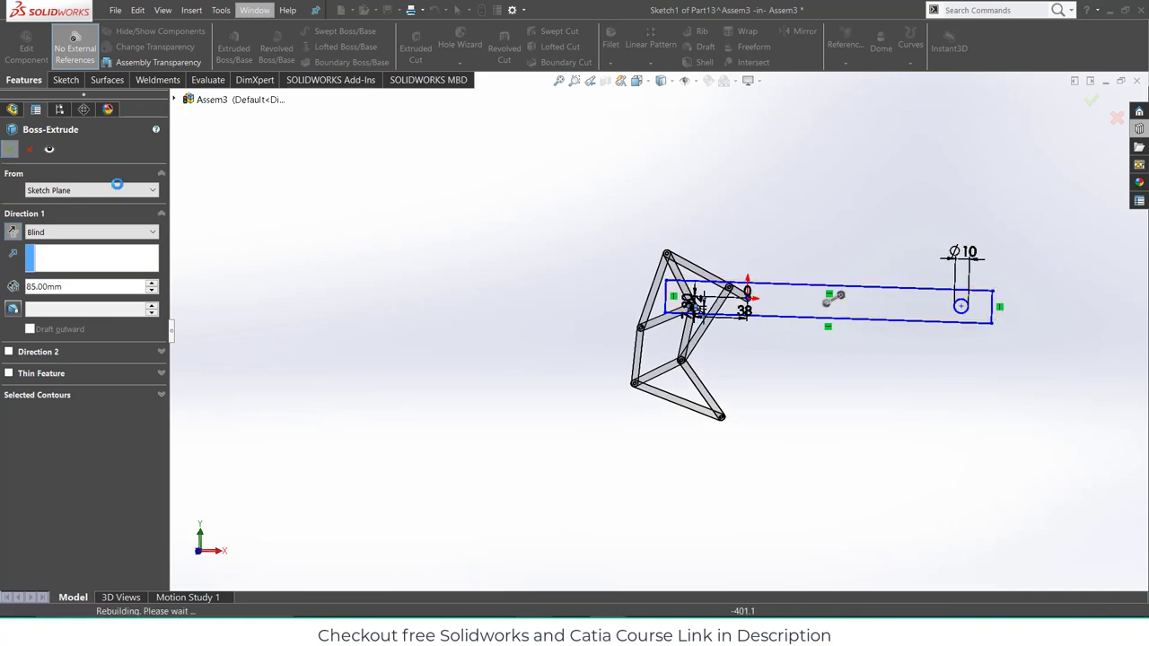
# - Finish editing the part in the assembly and rotate the short crank link to test the linkage motion
pyautogui.scroll(-5, 799, 341)
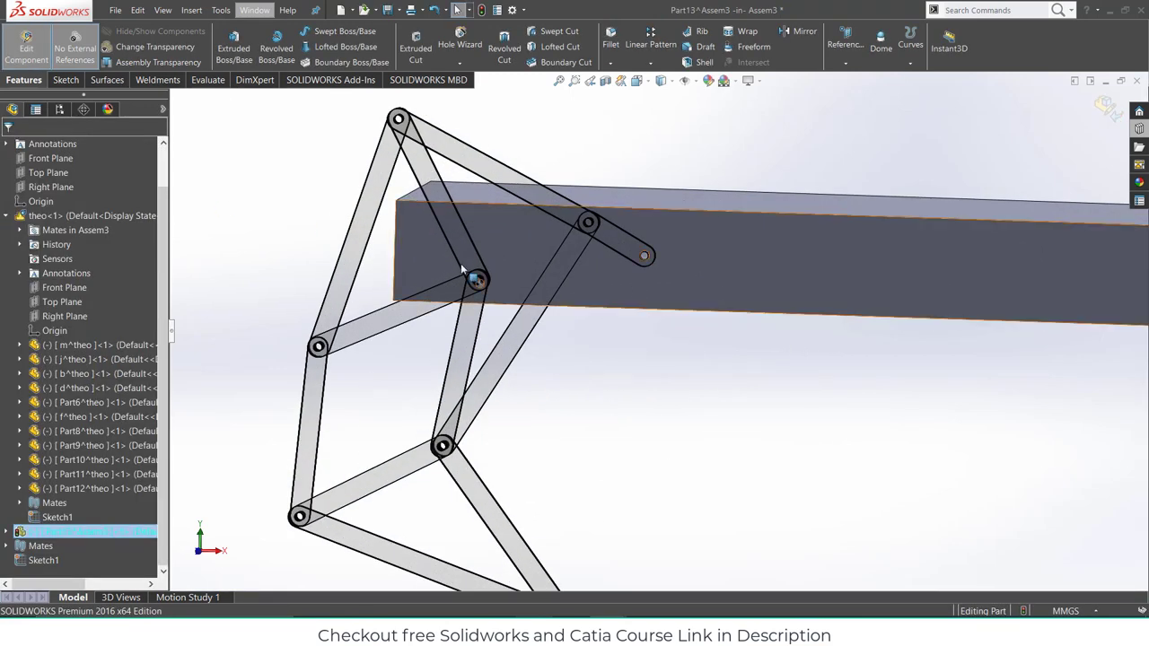
pyautogui.click(1106, 105)
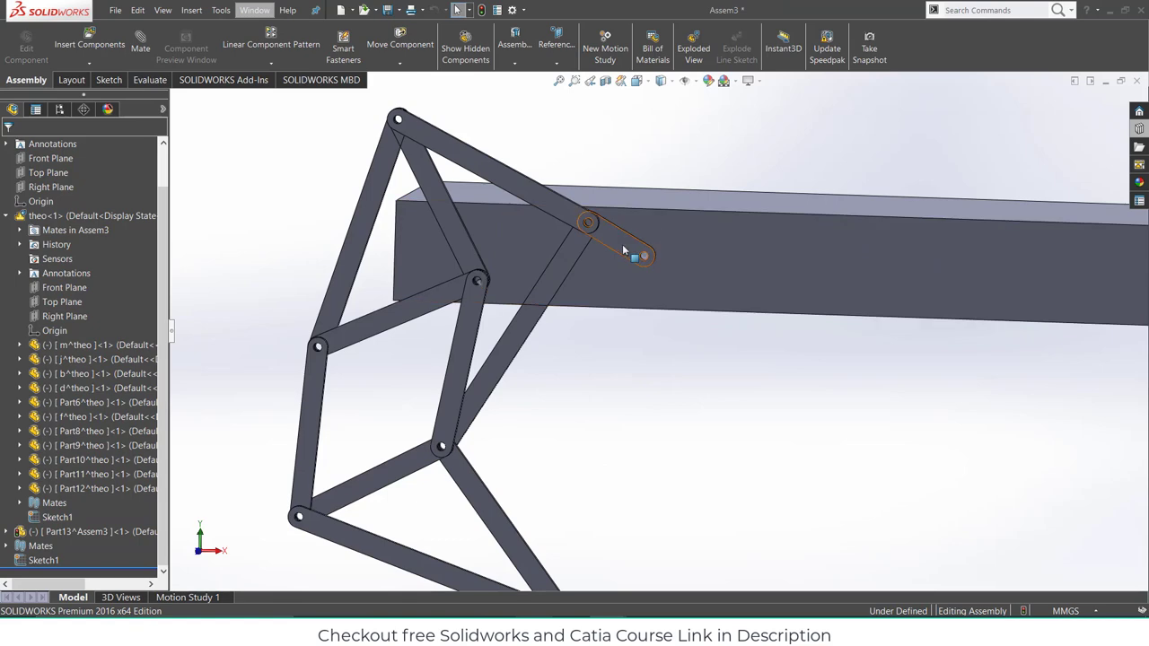
pyautogui.moveTo(622, 244); pyautogui.dragTo(632, 220)
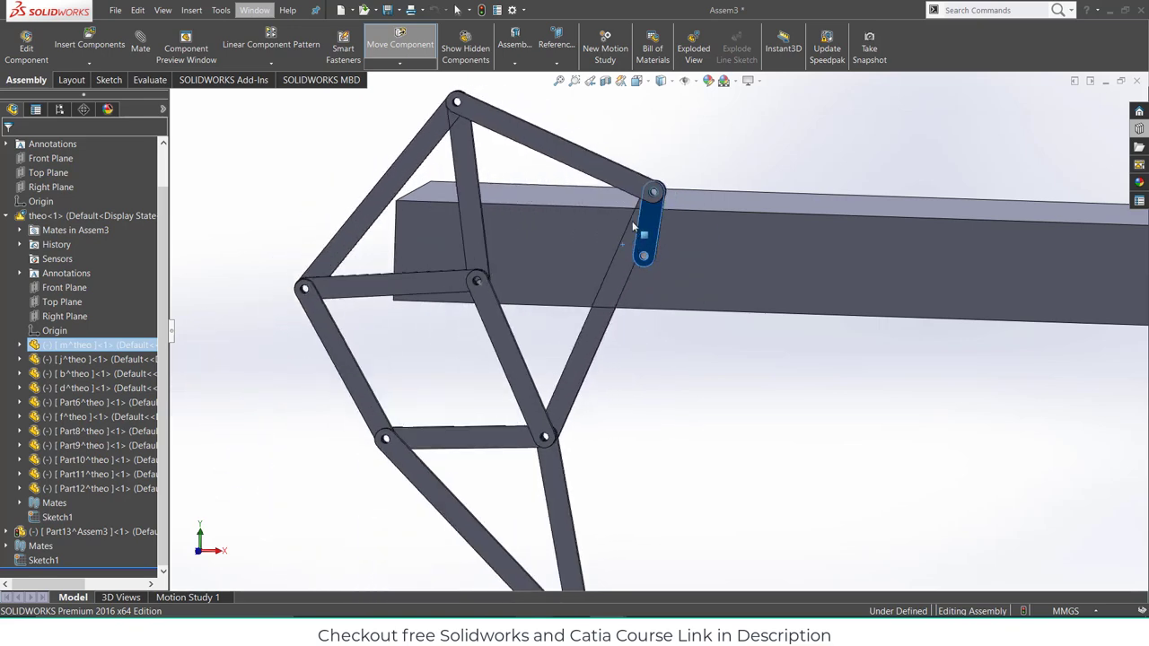
# - View the beam's front face head-on and insert a new part positioned on the assembly's Front Plane
pyautogui.scroll(3, 763, 326)
pyautogui.click(925, 318)
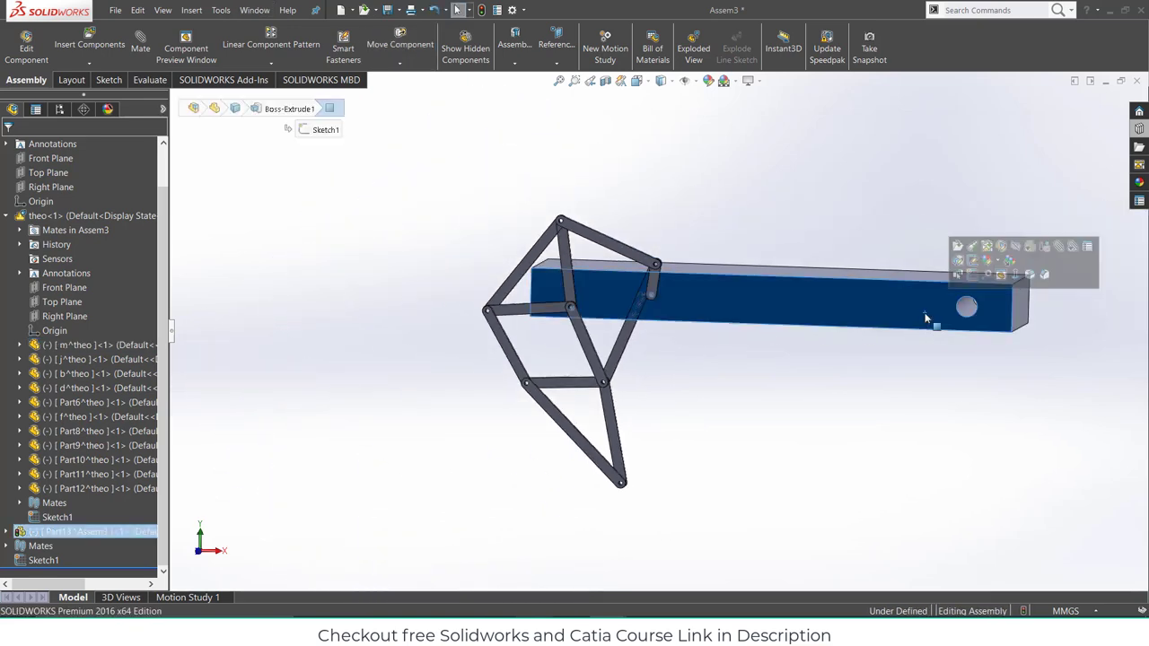
pyautogui.hotkey('ctrl', '8')
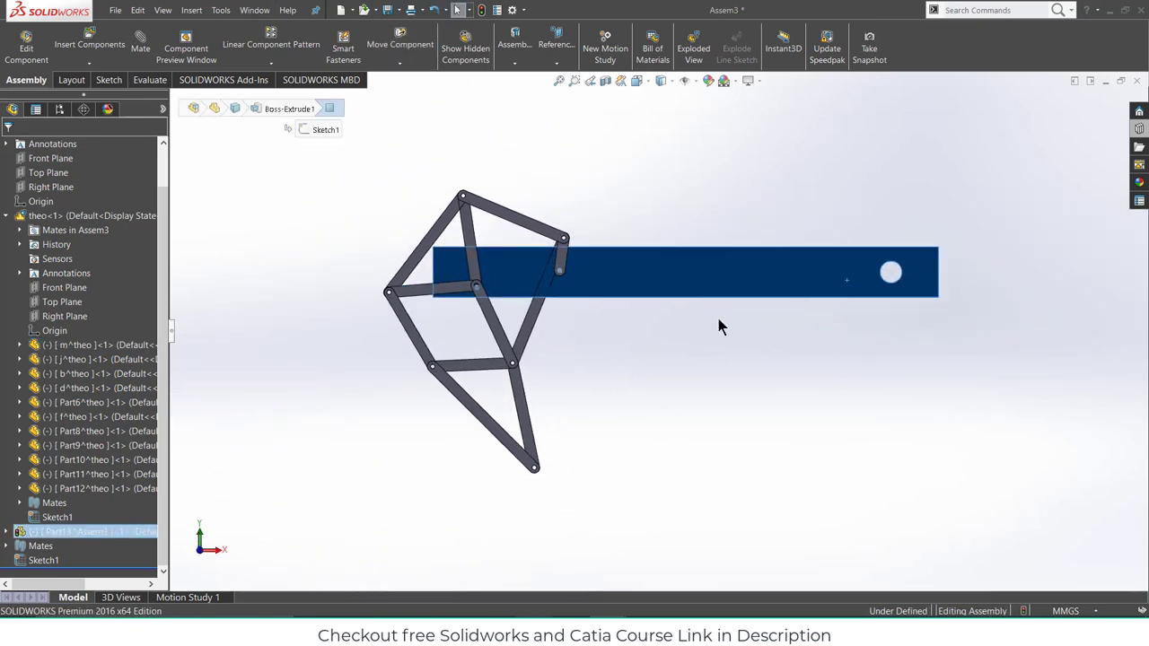
pyautogui.click(90, 63)
pyautogui.click(85, 89)
pyautogui.scroll(1, 62, 163)
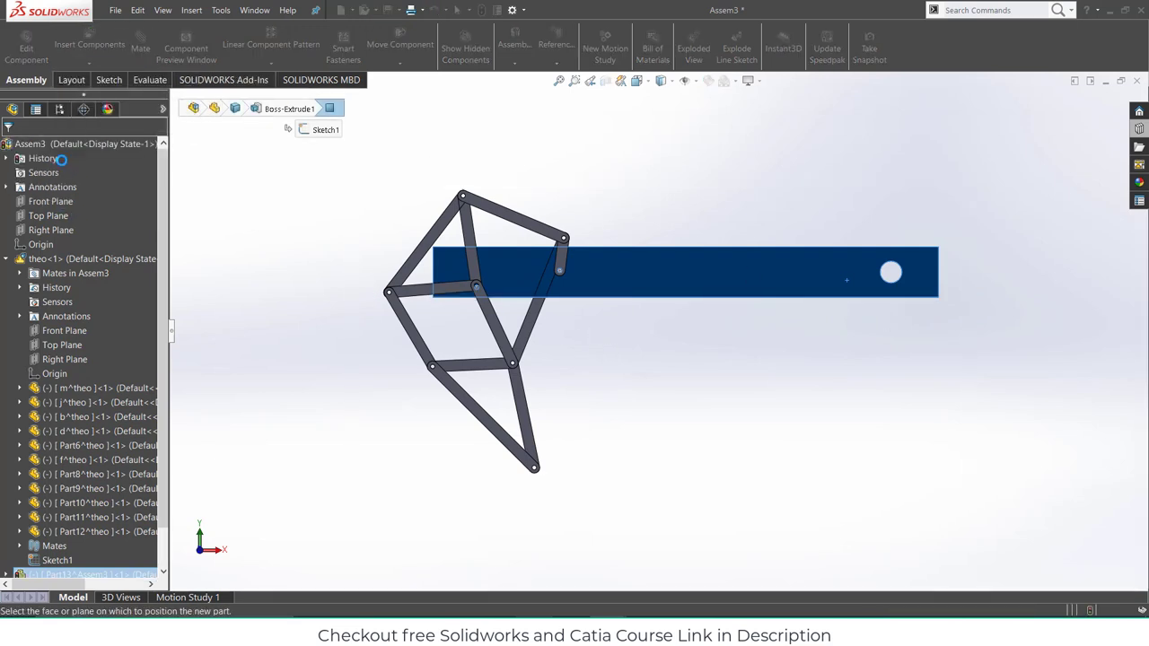
pyautogui.click(36, 202)
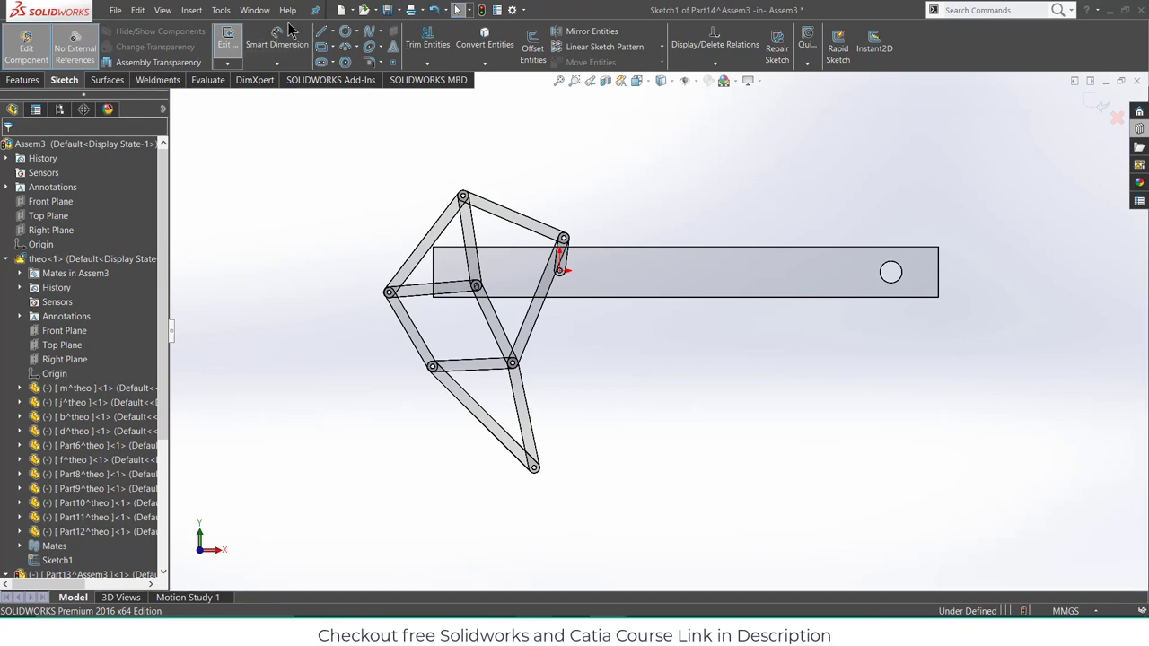
# - Sketch a circle of about 86 mm radius centred on the large pivot hole at the beam's far end
pyautogui.click(347, 36)
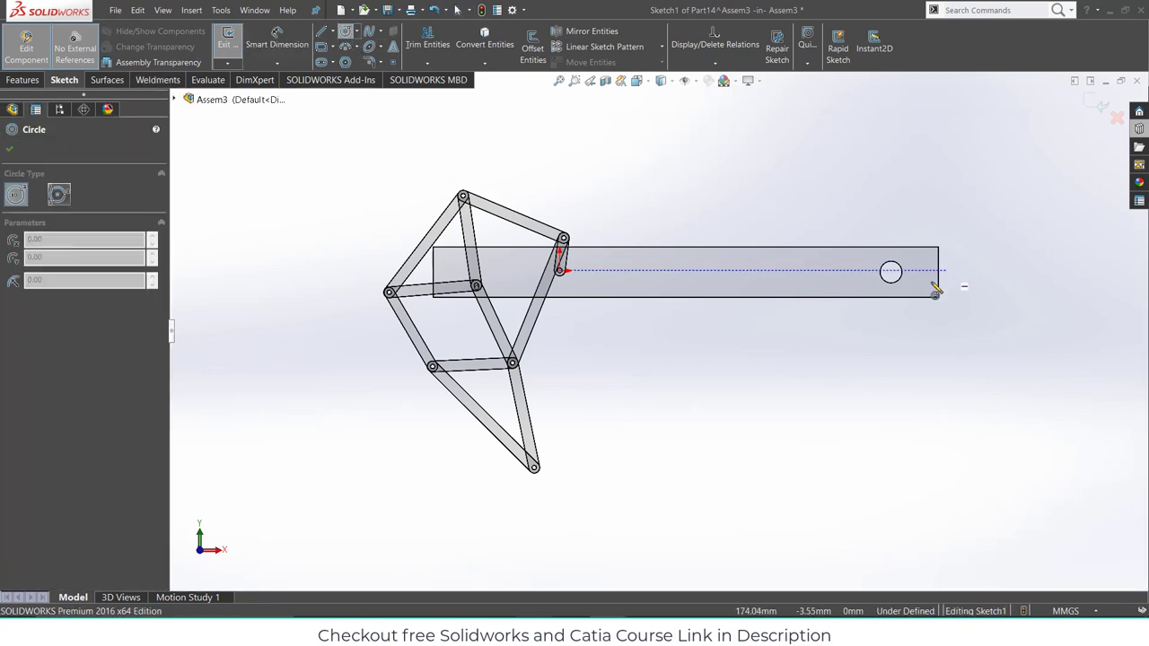
pyautogui.click(892, 272)
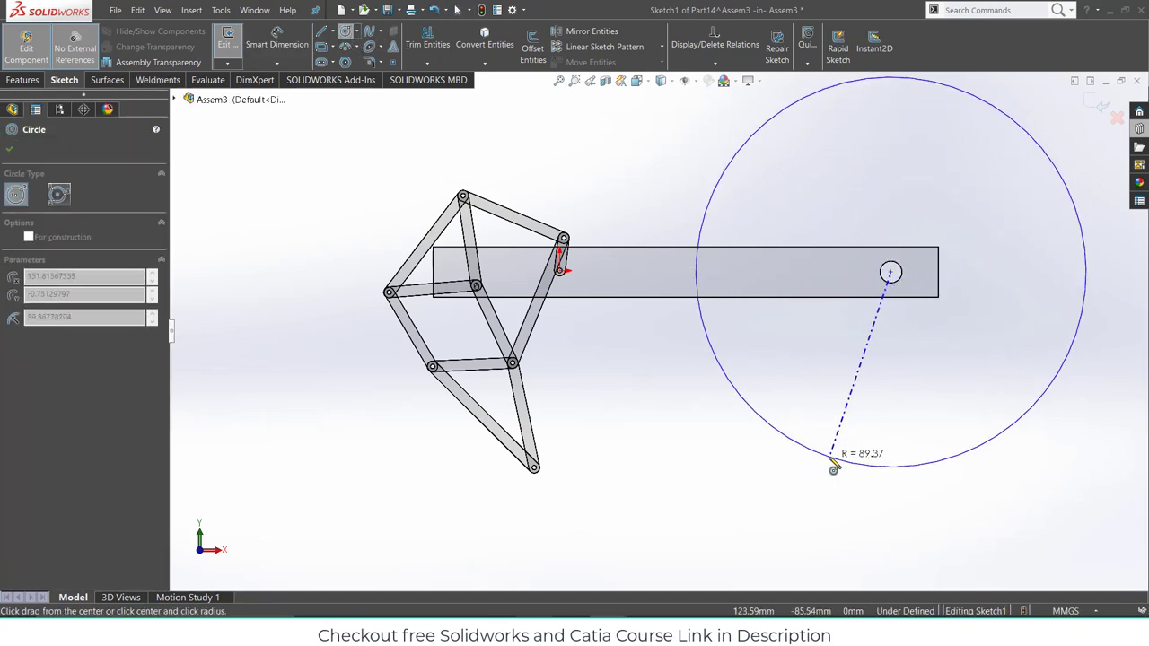
pyautogui.click(851, 462)
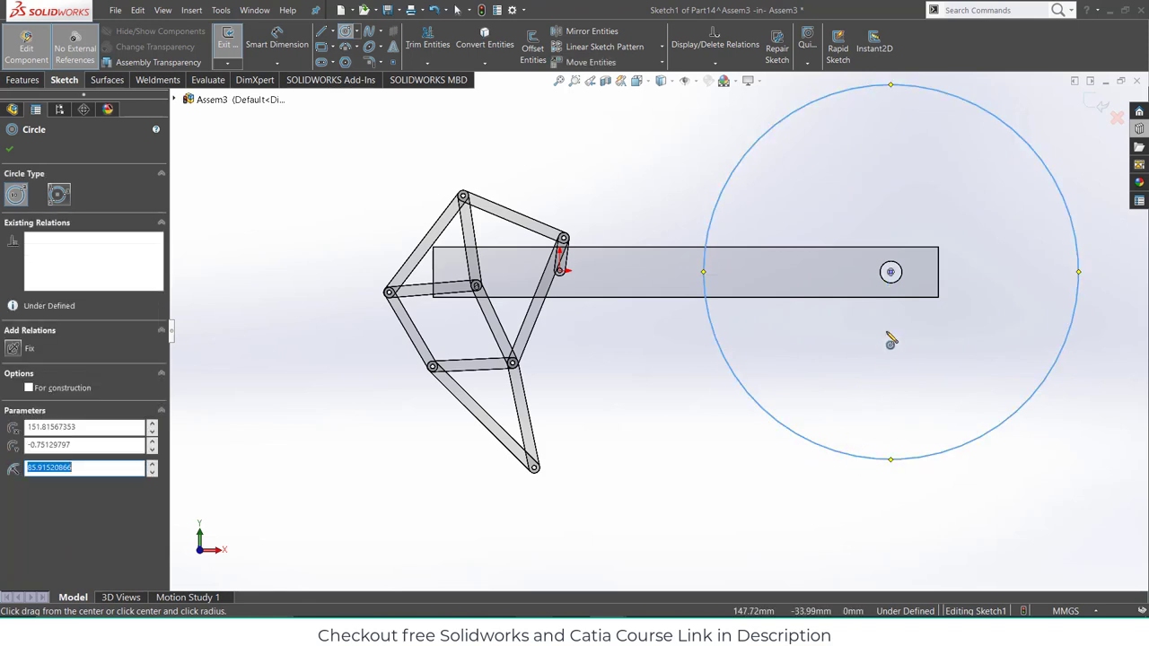
pyautogui.click(891, 272)
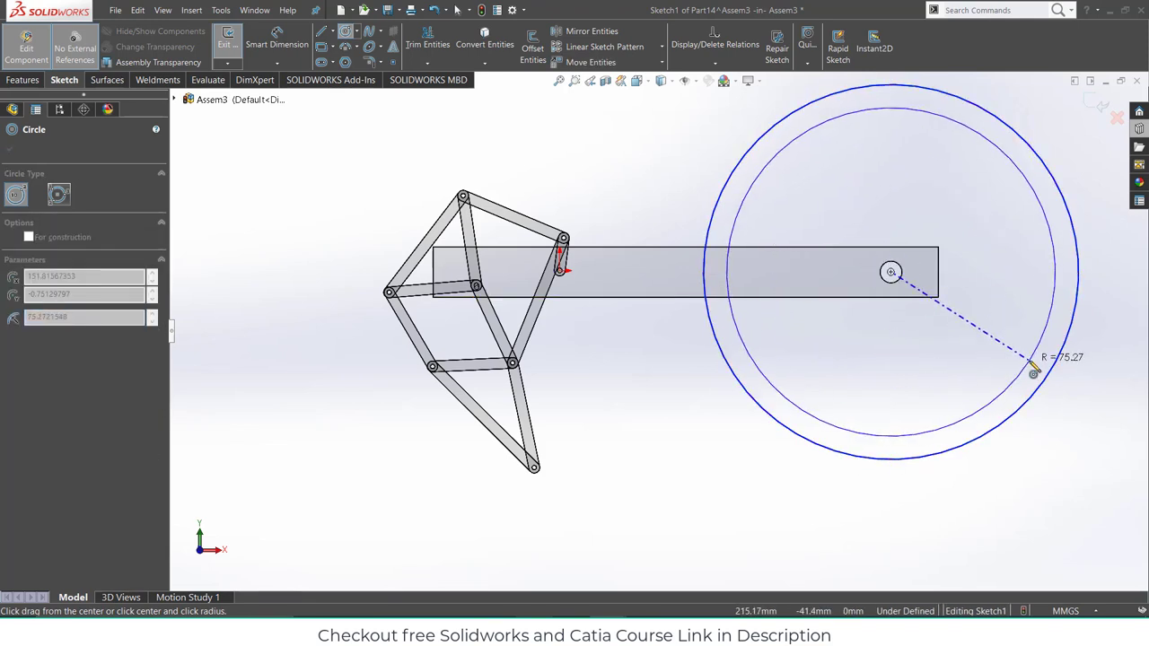
pyautogui.press('Escape')
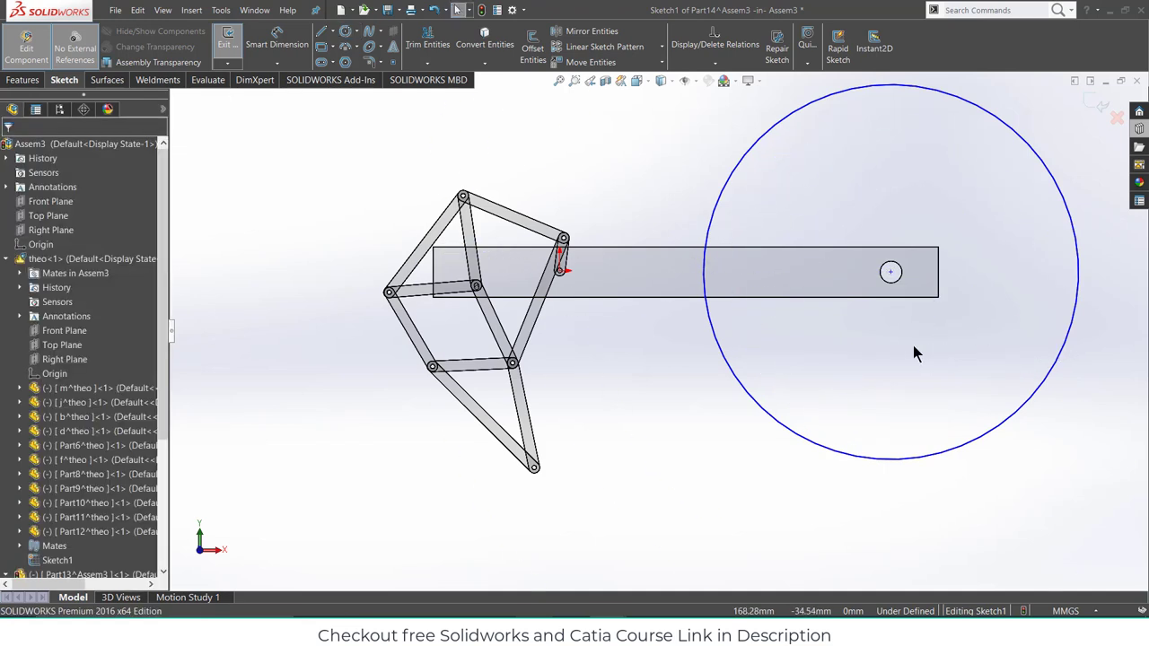
# - Dimension the large circle's diameter as 170 mm
pyautogui.click(276, 40)
pyautogui.click(718, 202)
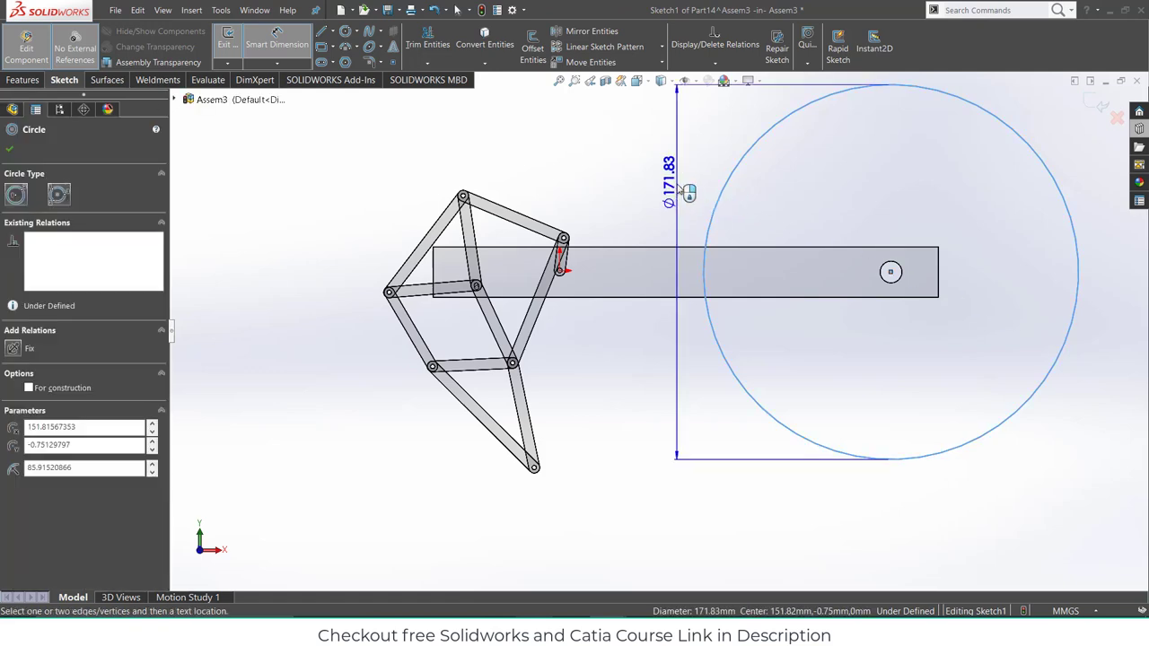
pyautogui.click(687, 193)
pyautogui.write('170')
pyautogui.click(626, 185)
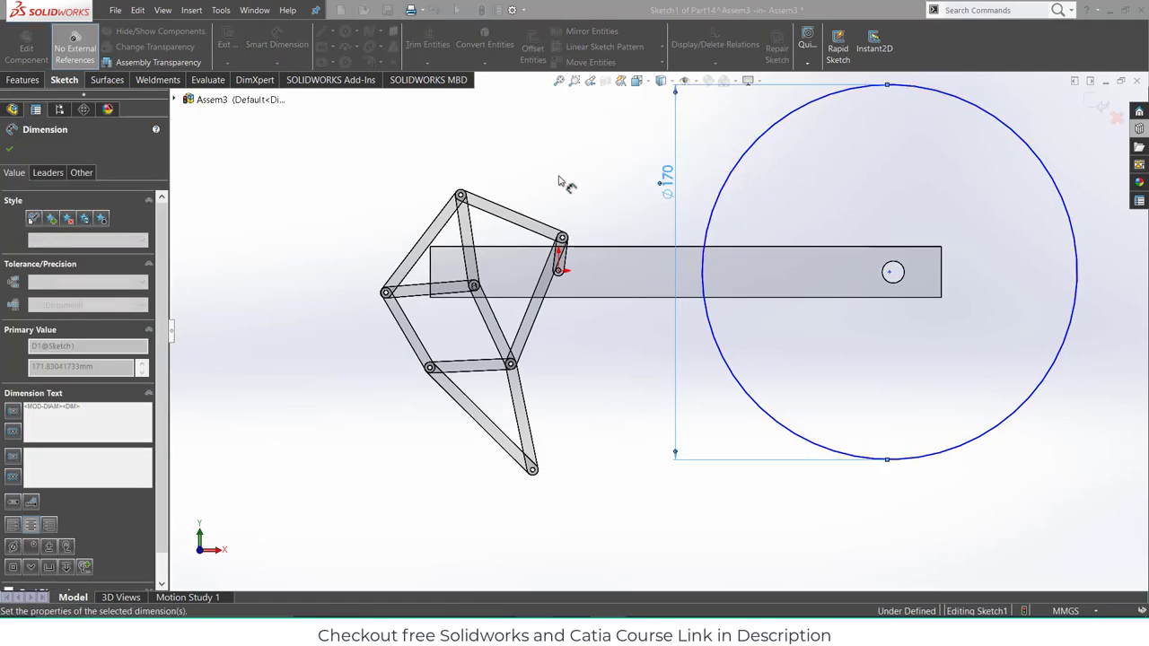
# - Extrude the circle 20 mm as a thin feature with a 10 mm wall offset towards the inside
pyautogui.click(25, 80)
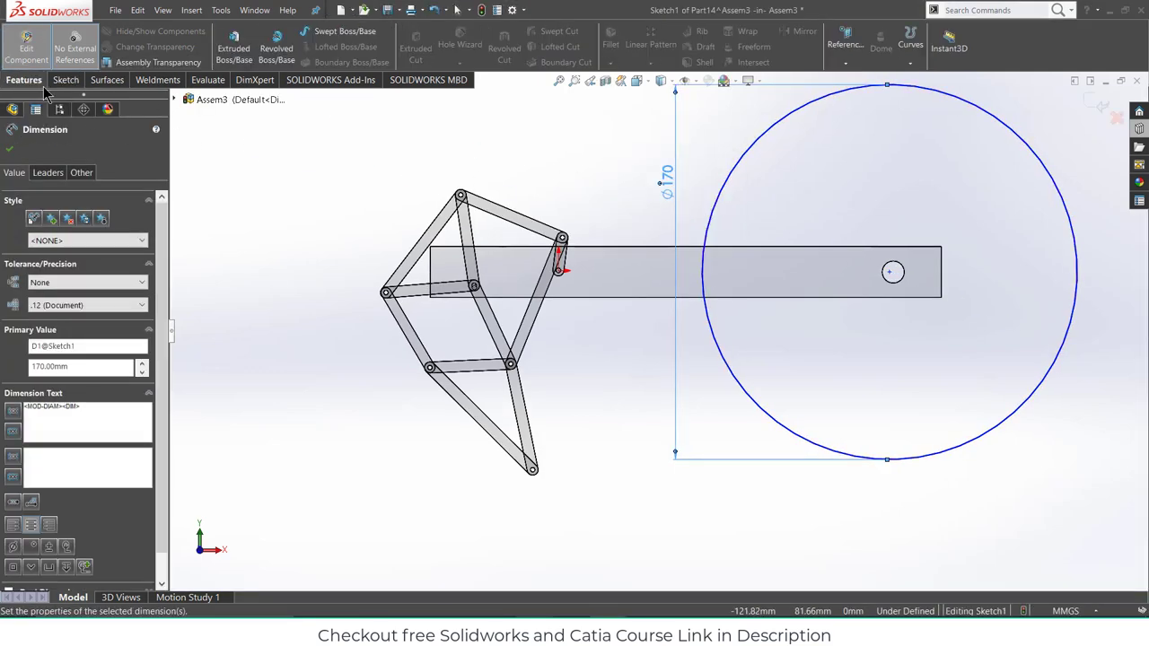
pyautogui.click(232, 47)
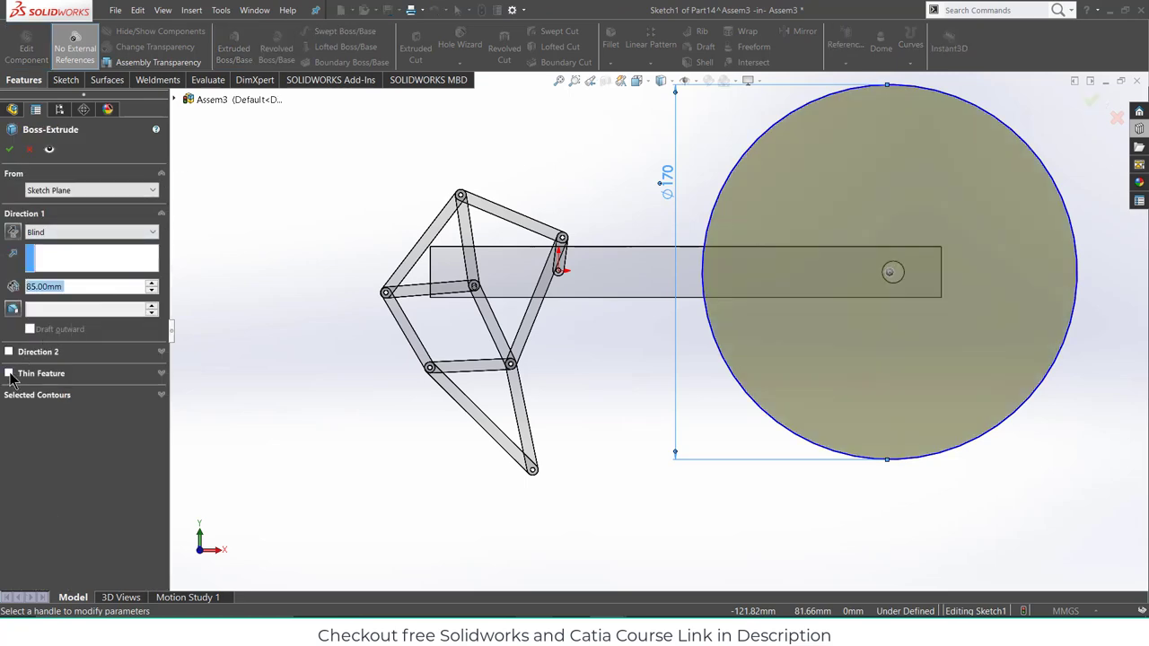
pyautogui.click(9, 375)
pyautogui.click(12, 392)
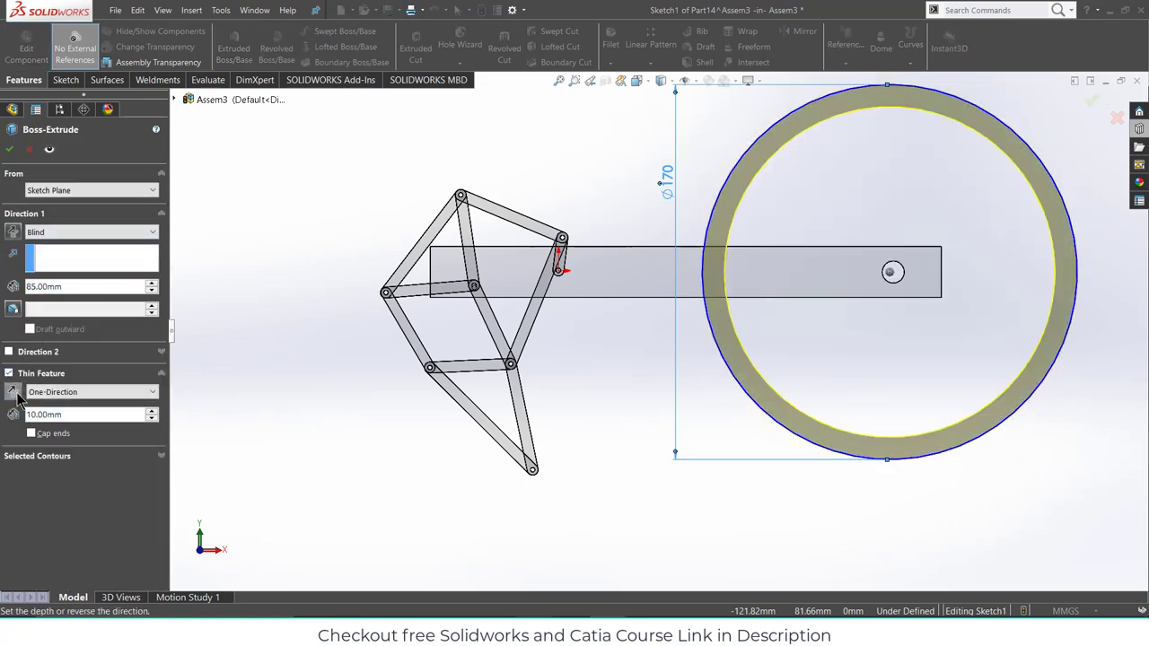
pyautogui.moveTo(421, 276); pyautogui.dragTo(349, 315, button='middle')
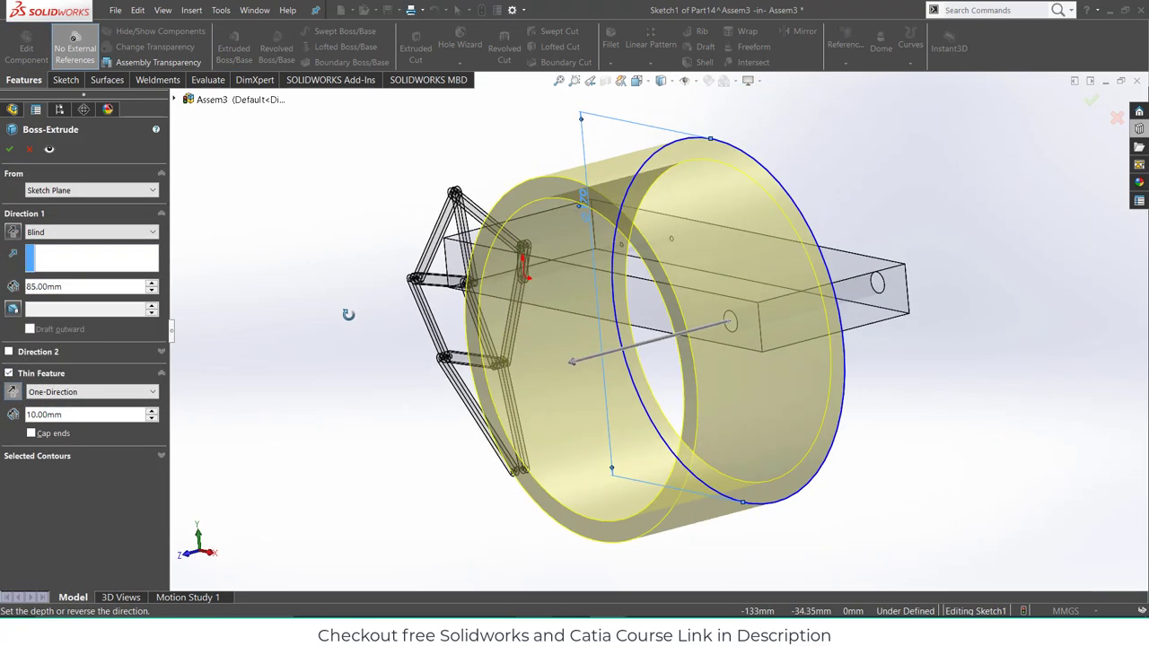
pyautogui.write('20')
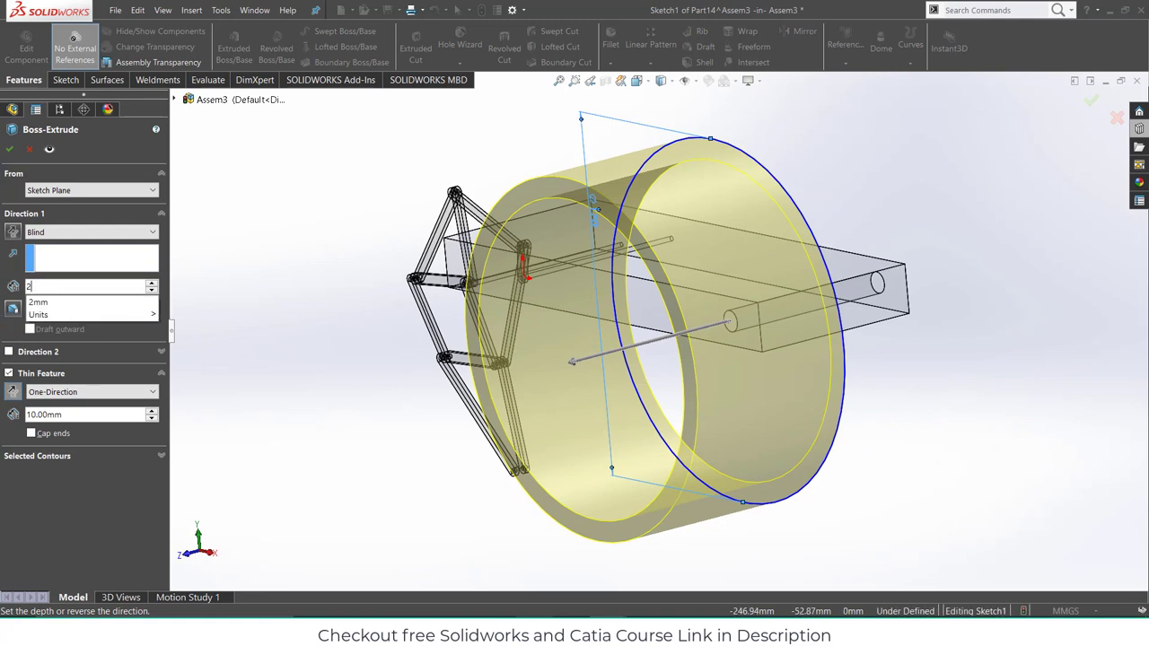
pyautogui.press('Return')
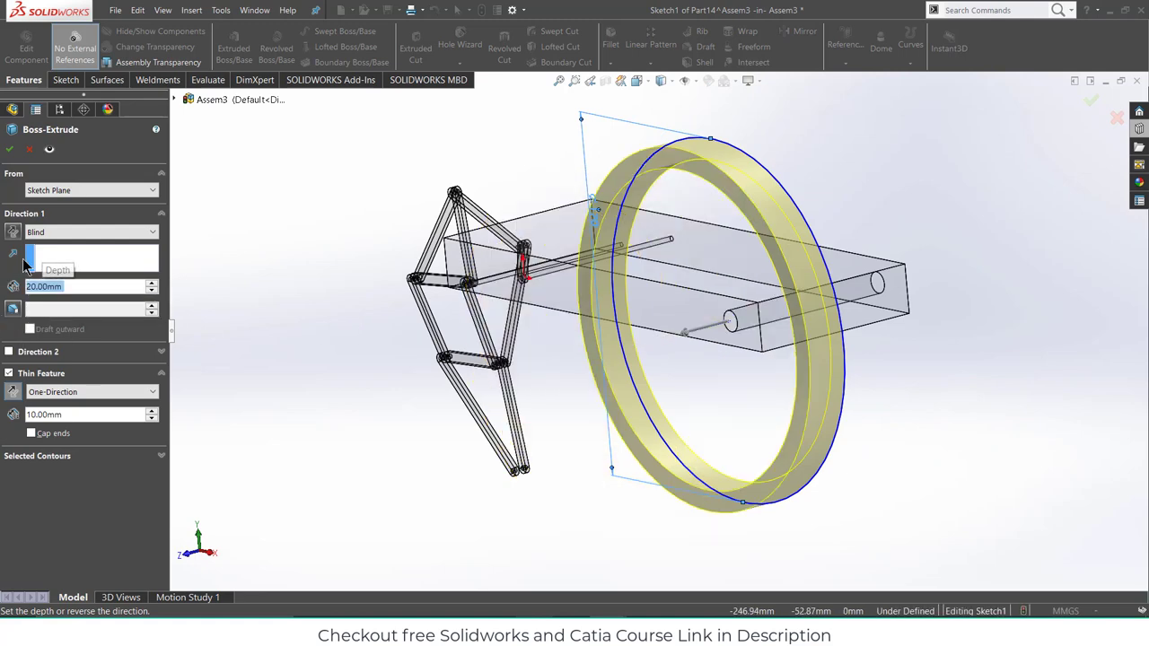
pyautogui.click(10, 151)
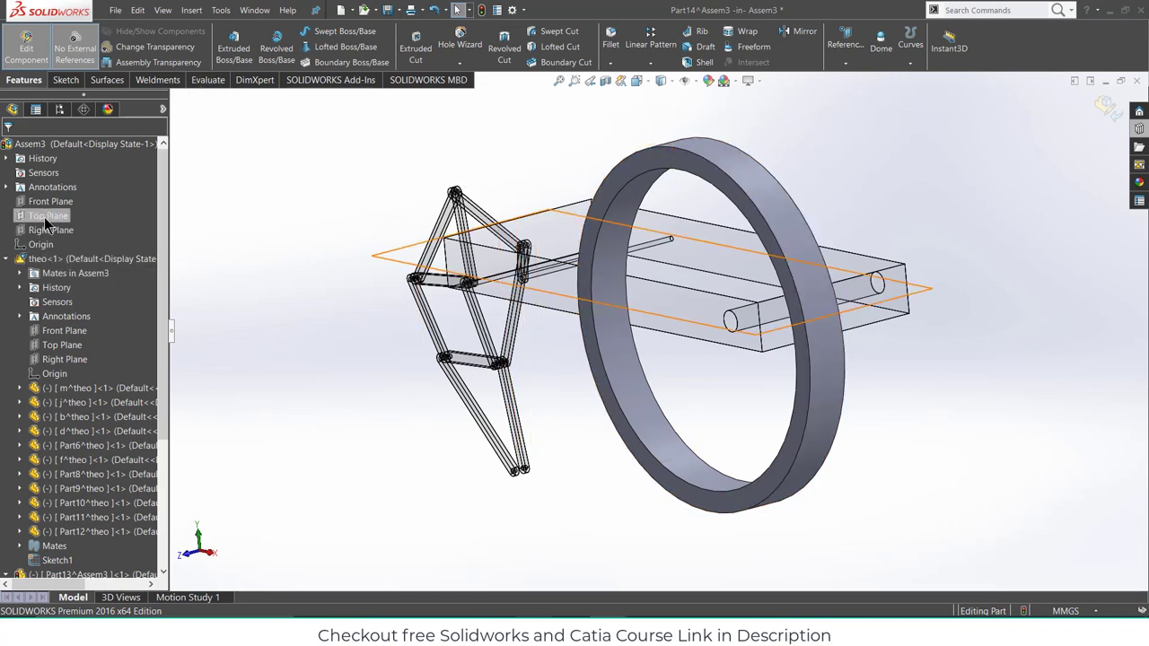
# - Start a new sketch on the wheel part's own Front Plane
pyautogui.scroll(-7, 19, 473)
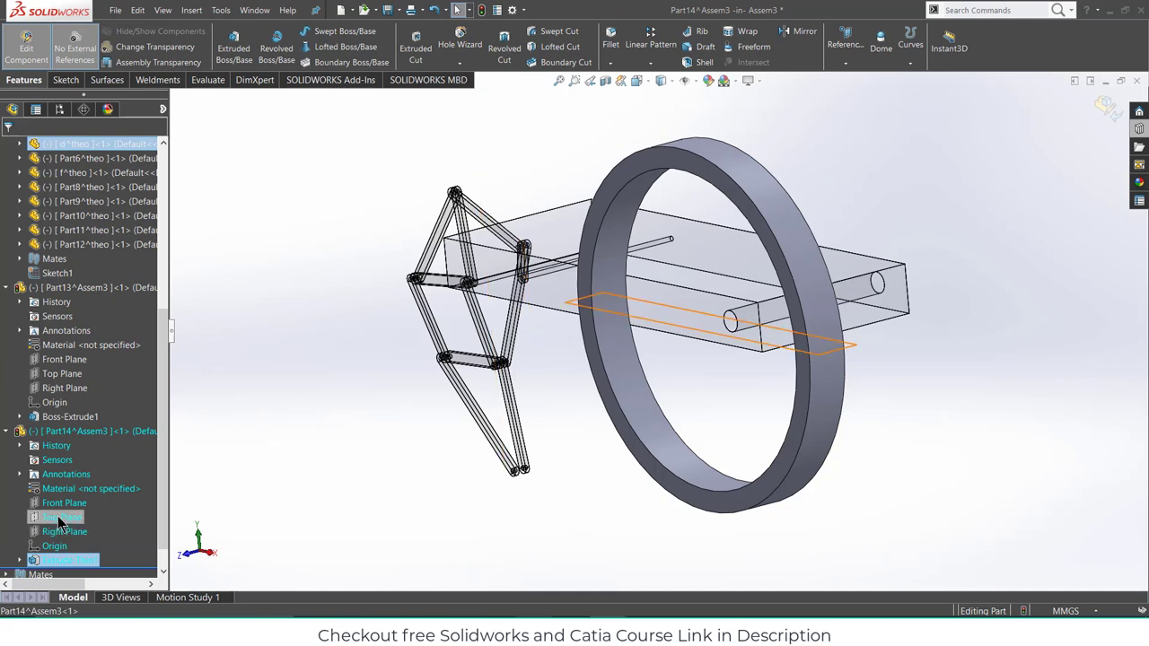
pyautogui.click(57, 517)
pyautogui.click(50, 504)
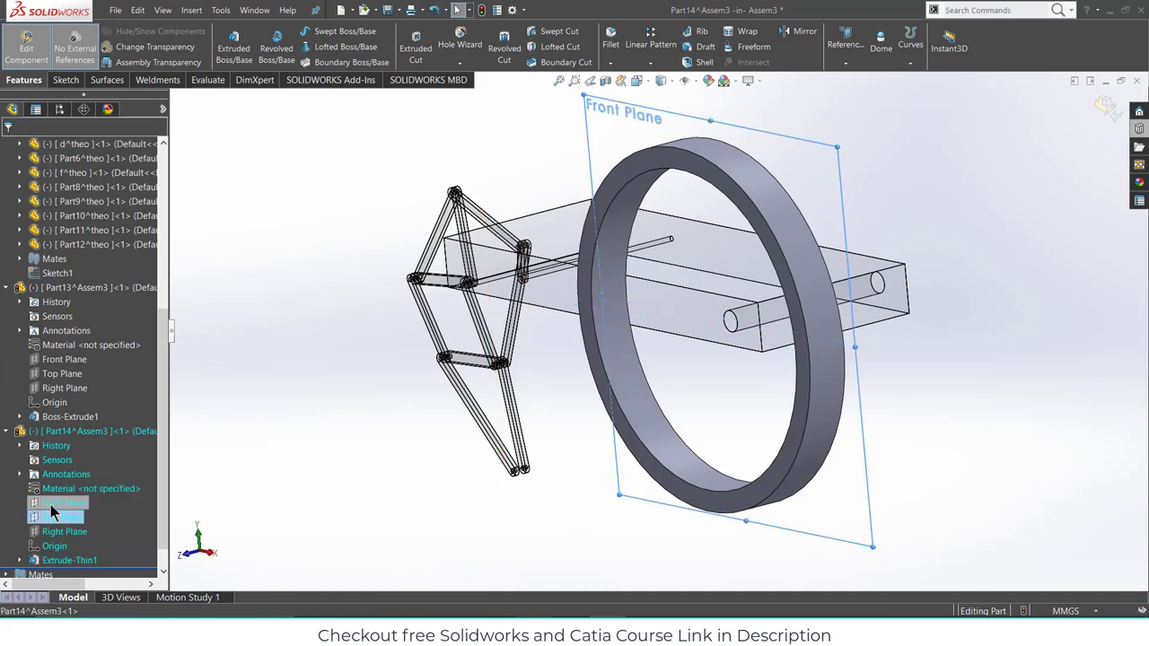
pyautogui.click(63, 485)
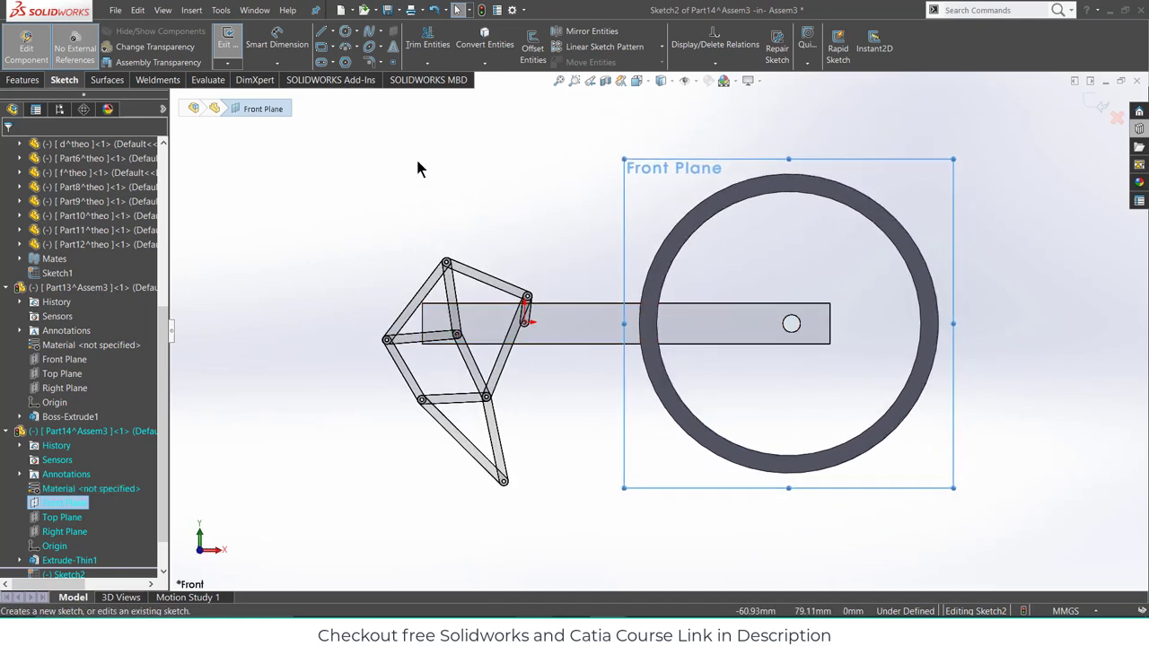
# - Draw a corner rectangle about 158 mm by 18 mm across the wheel, with both ends inside the rim's wall
pyautogui.click(333, 47)
pyautogui.click(337, 77)
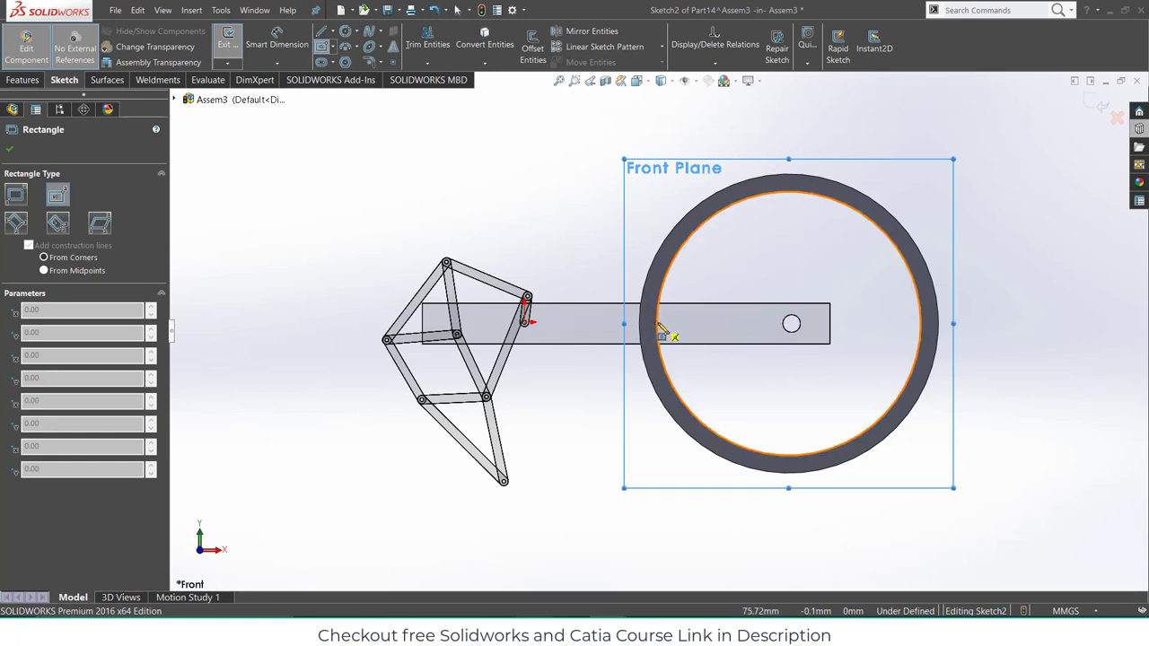
pyautogui.click(332, 46)
pyautogui.click(363, 67)
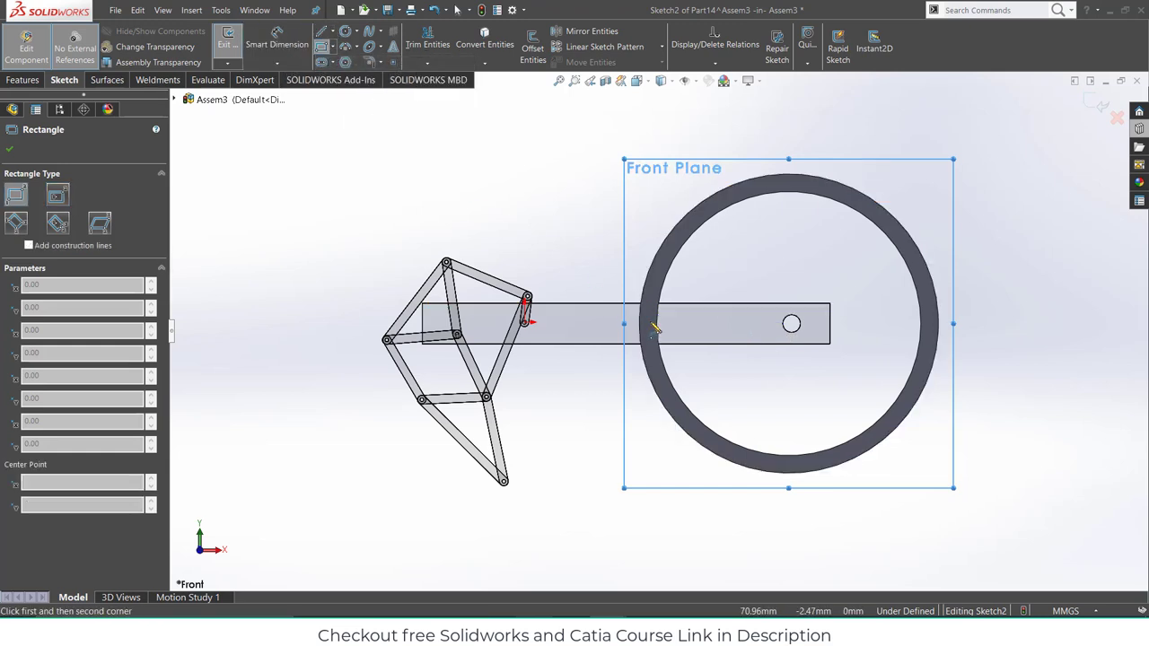
pyautogui.click(652, 309)
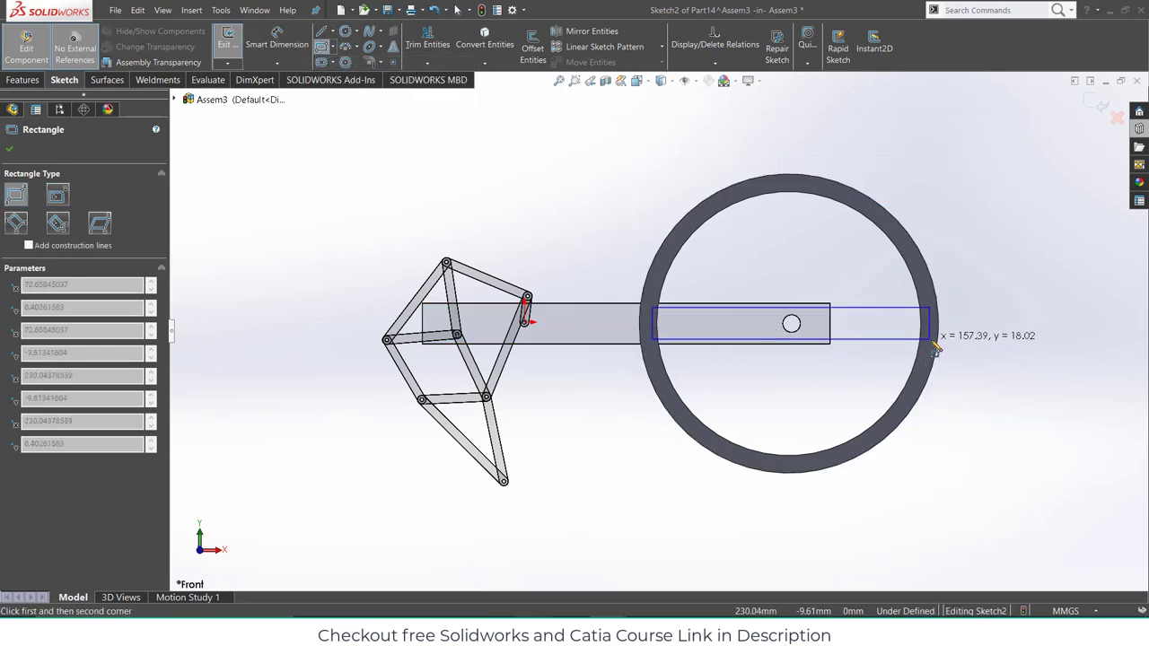
pyautogui.click(931, 340)
# - Dimension the rectangle's short vertical side as 10 mm
pyautogui.click(282, 44)
pyautogui.scroll(-1, 663, 267)
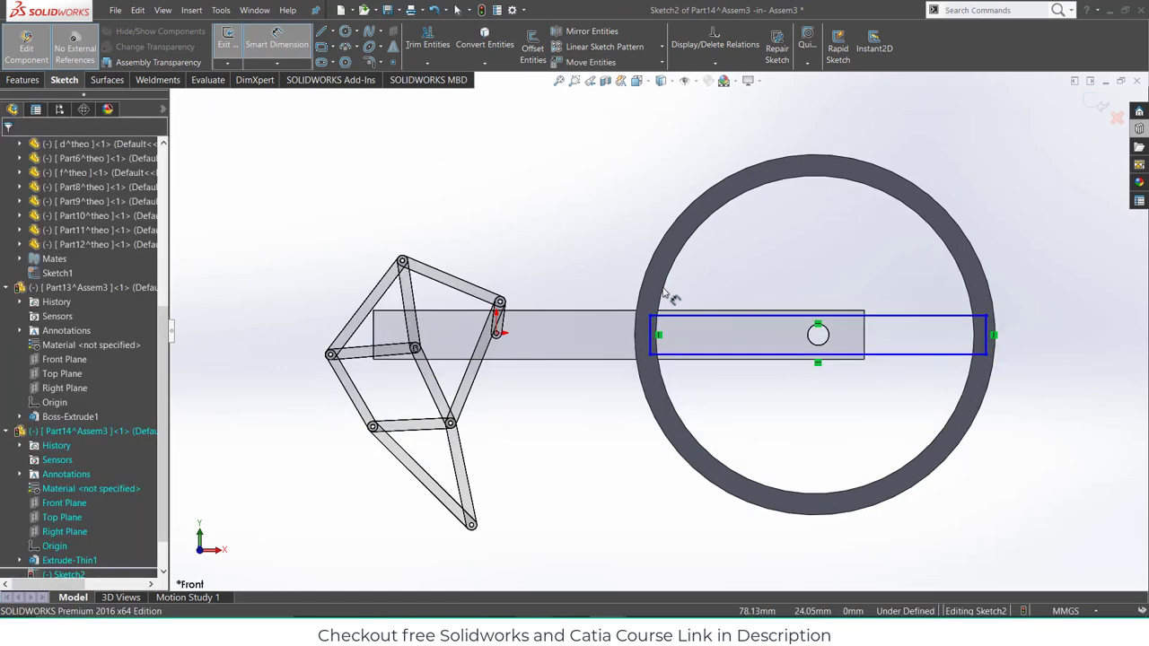
pyautogui.scroll(-2, 669, 297)
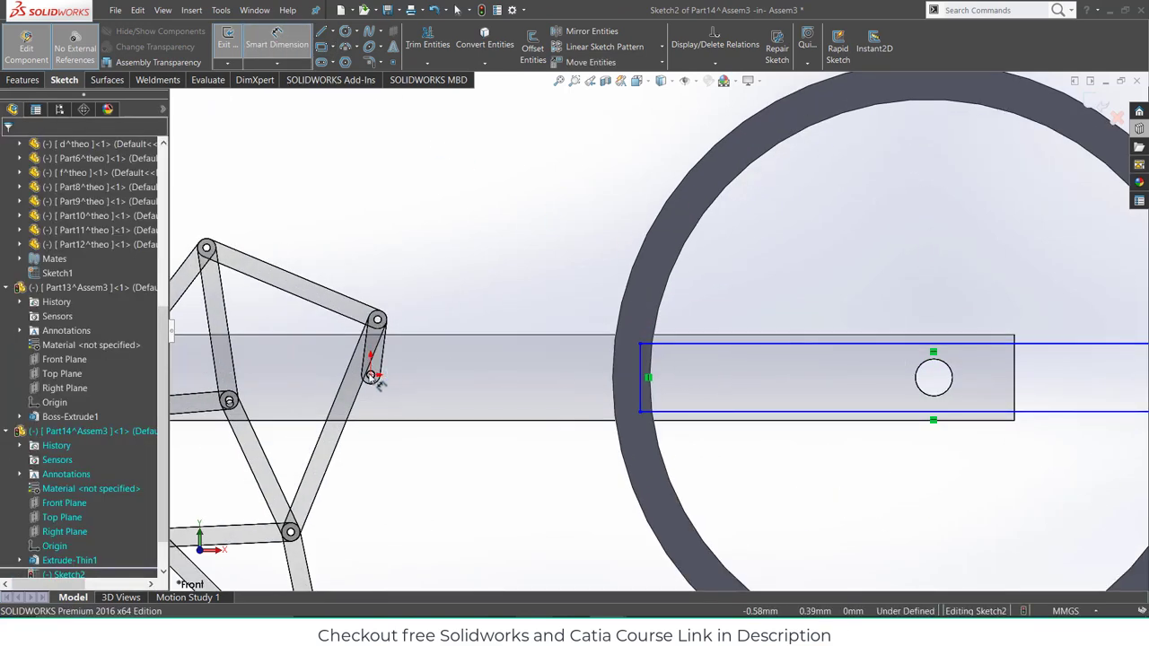
pyautogui.click(640, 378)
pyautogui.click(592, 379)
pyautogui.write('10')
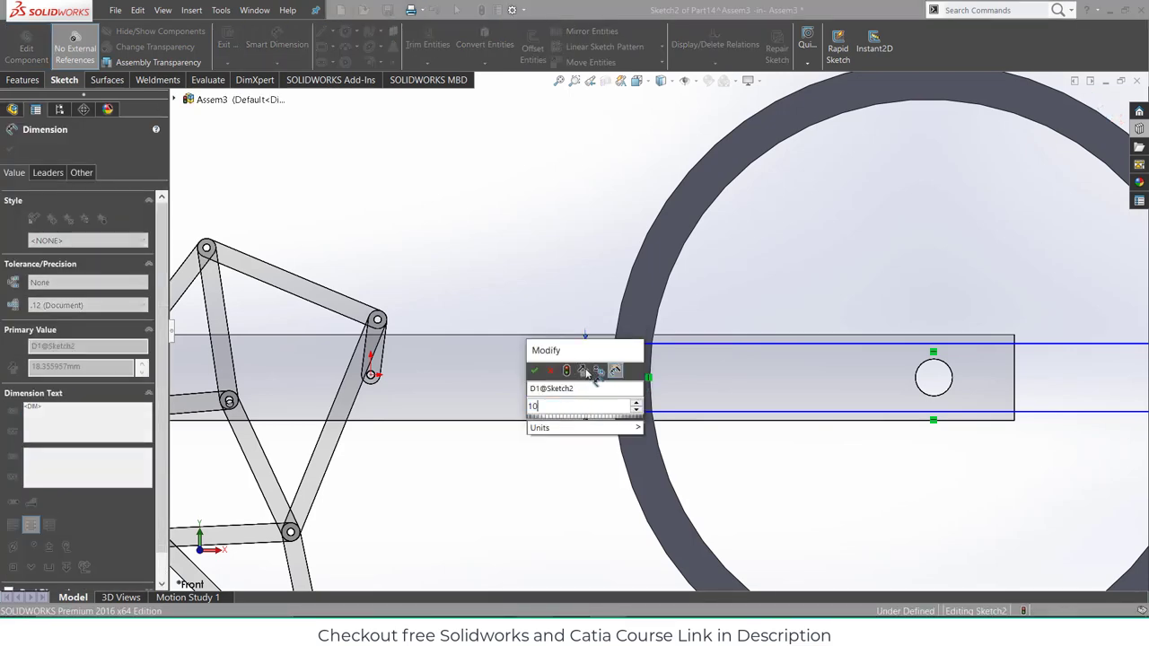
pyautogui.press('Return')
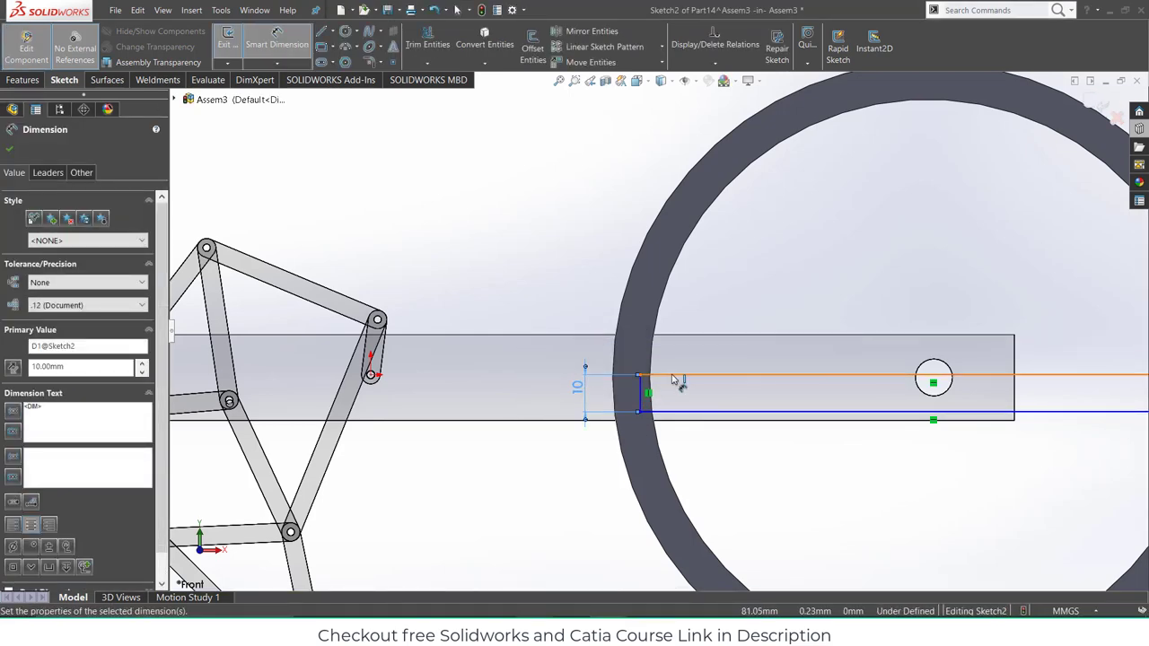
pyautogui.click(675, 377)
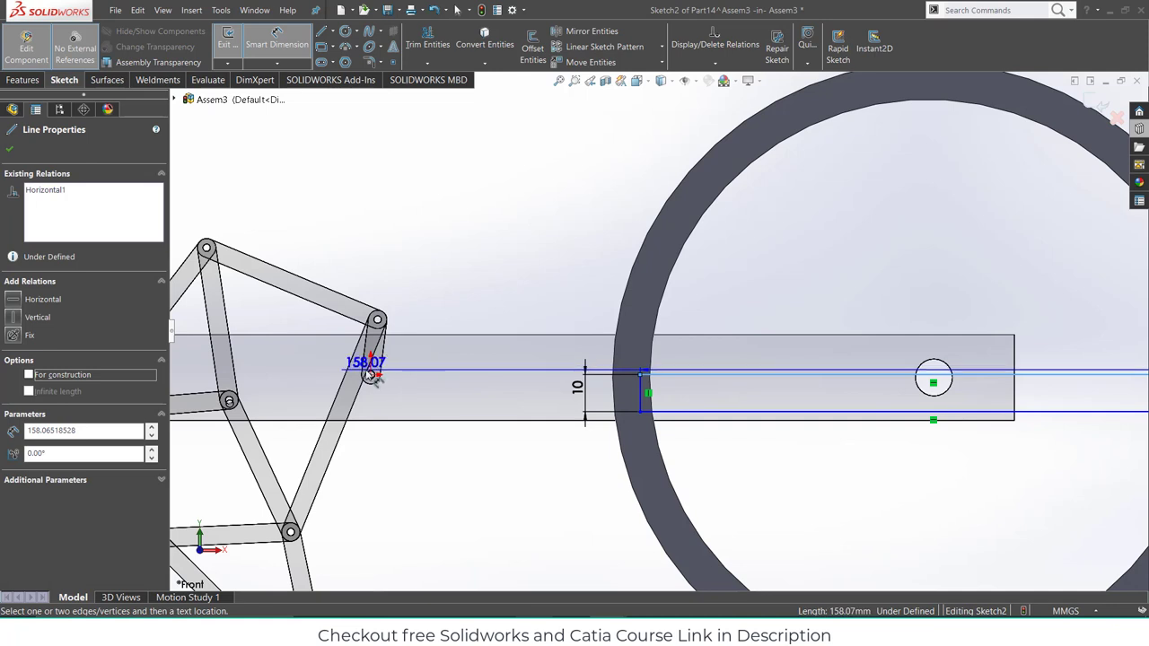
pyautogui.press('Escape')
pyautogui.click(673, 413)
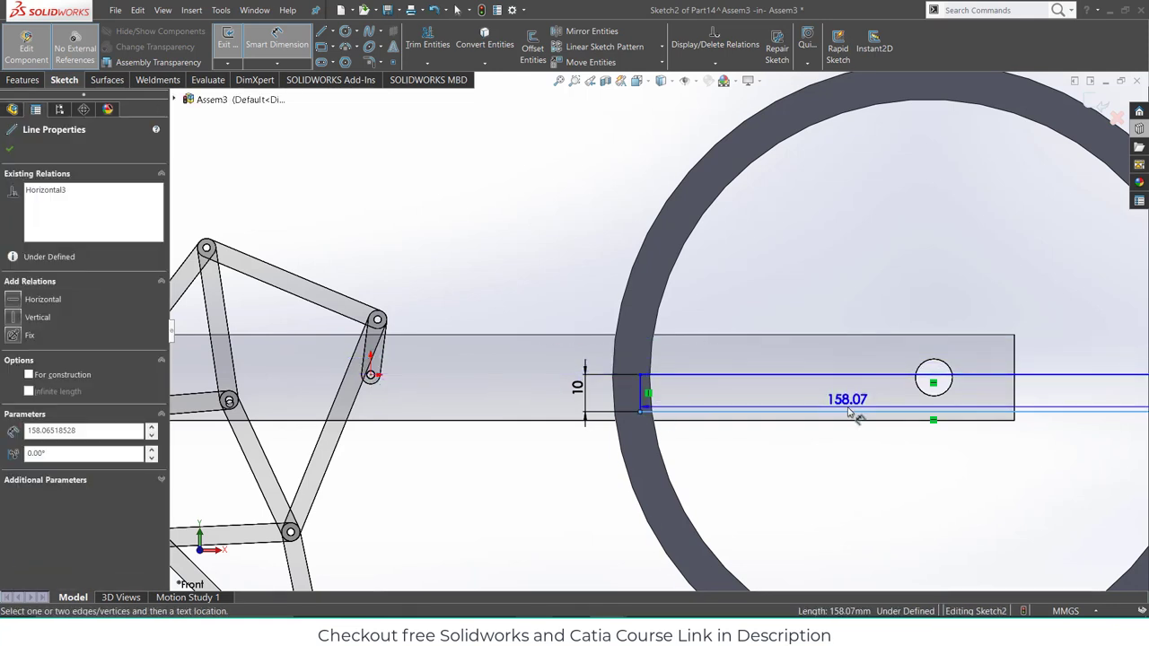
pyautogui.scroll(3, 664, 342)
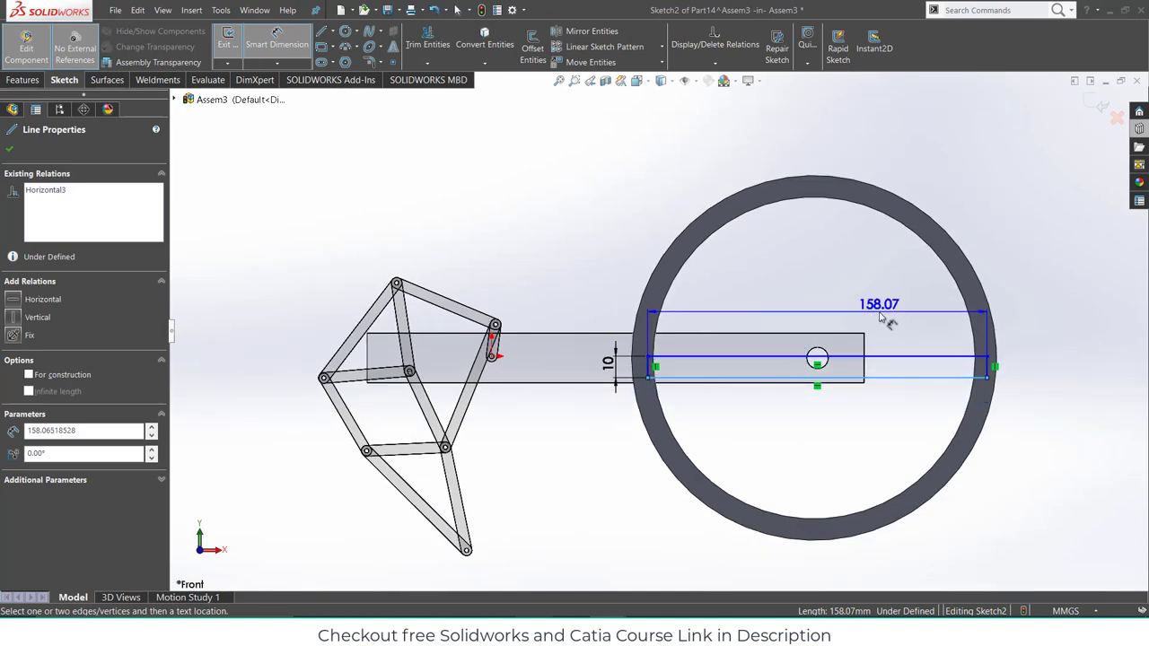
pyautogui.press('Escape')
pyautogui.scroll(-4, 821, 323)
pyautogui.press('Escape')
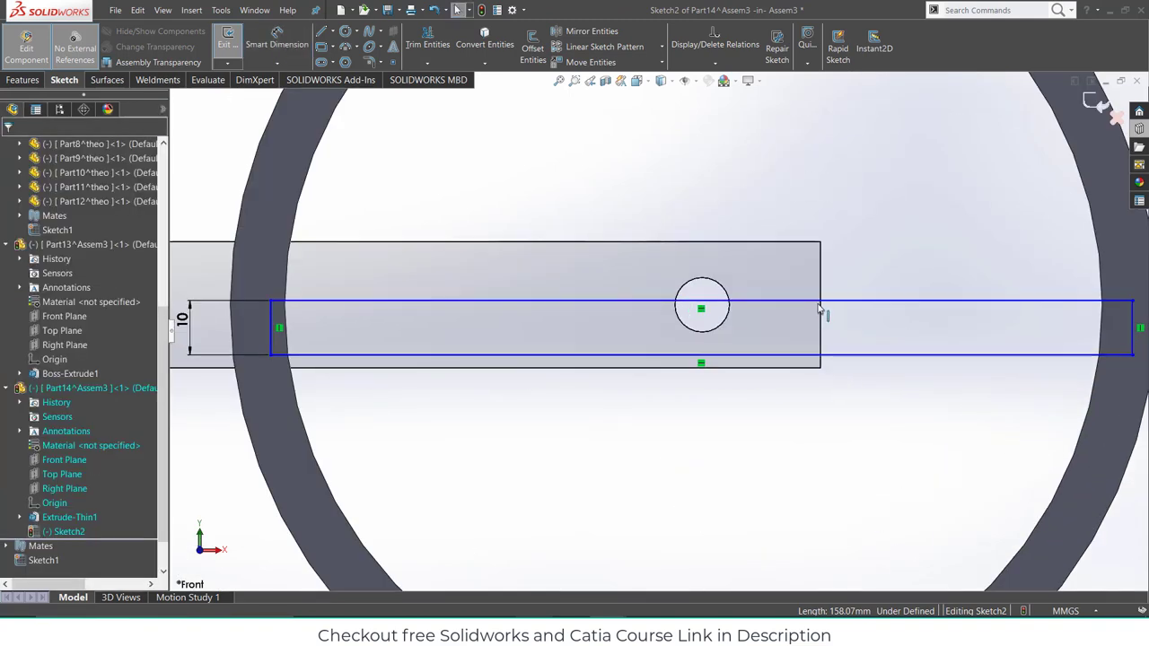
# - Move the rectangle up over the pivot hole and draw a horizontal centreline across the wheel between the rim's inner edges
pyautogui.moveTo(815, 302); pyautogui.dragTo(800, 279)
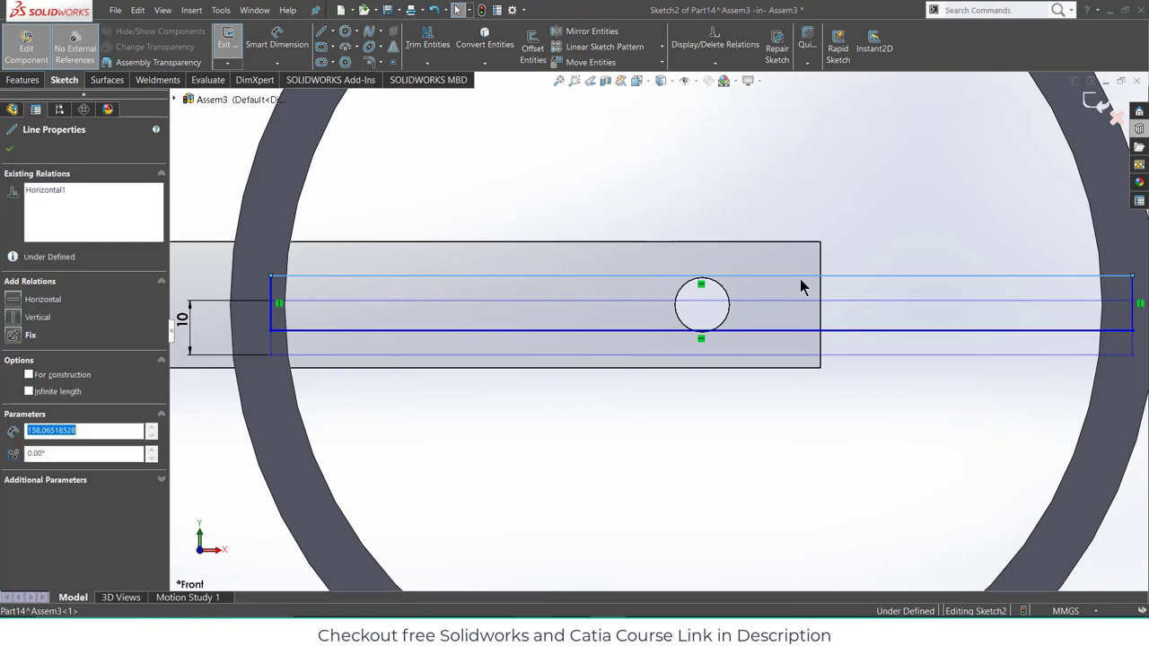
pyautogui.click(332, 32)
pyautogui.click(335, 58)
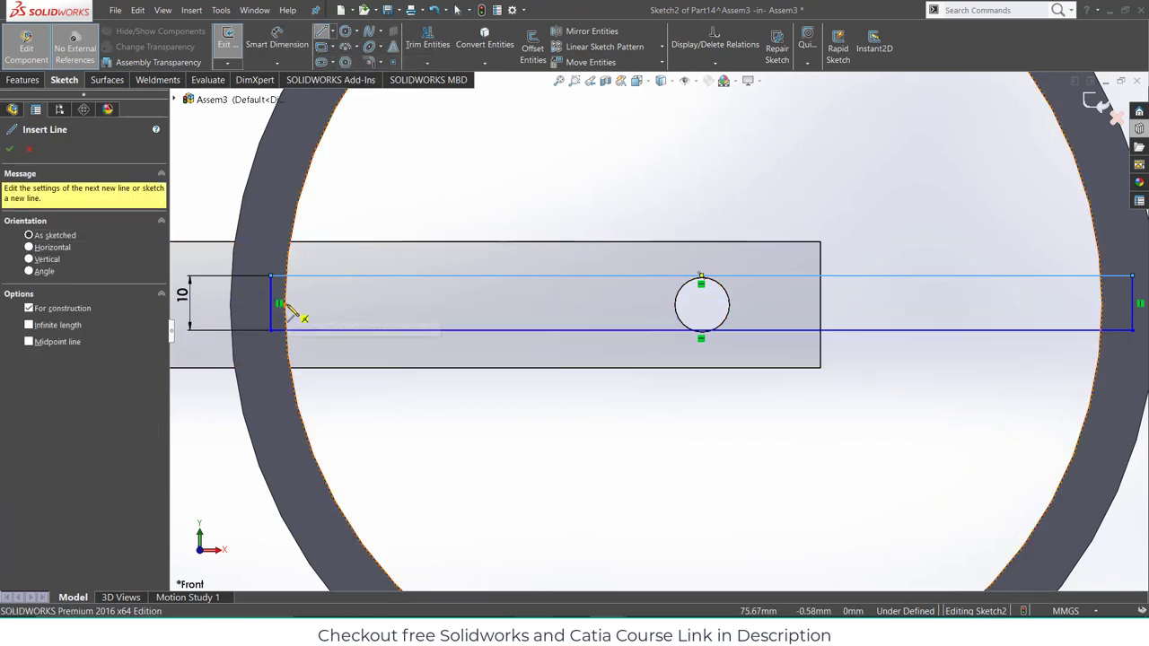
pyautogui.click(285, 305)
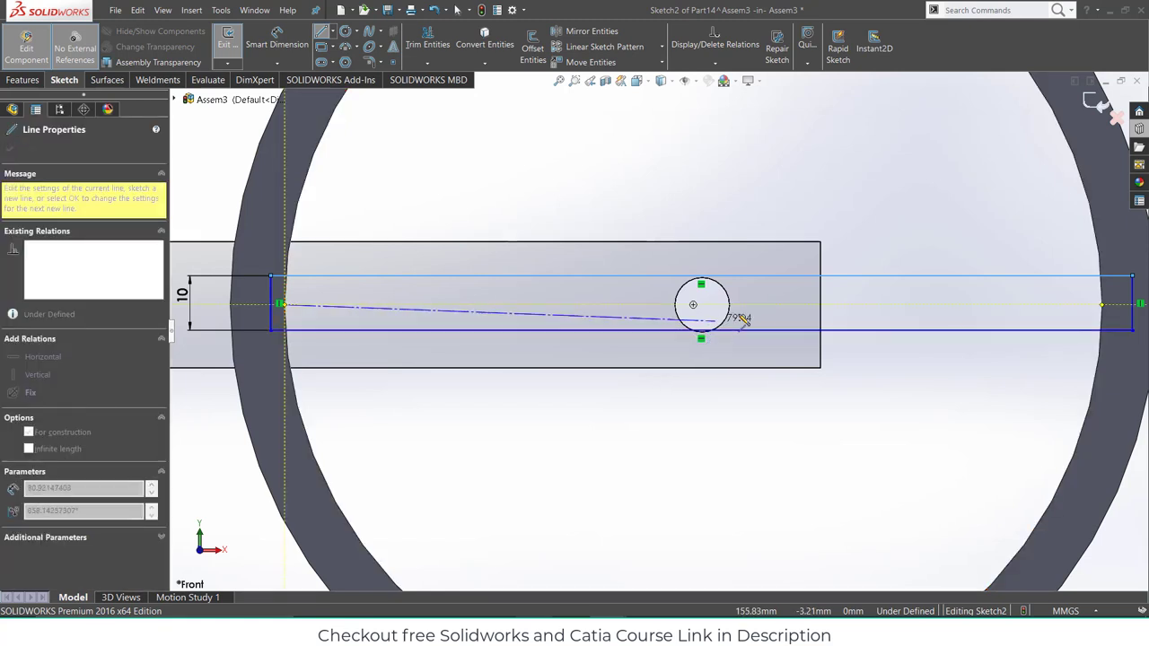
pyautogui.press('z')
pyautogui.click(1054, 308)
pyautogui.press('Escape')
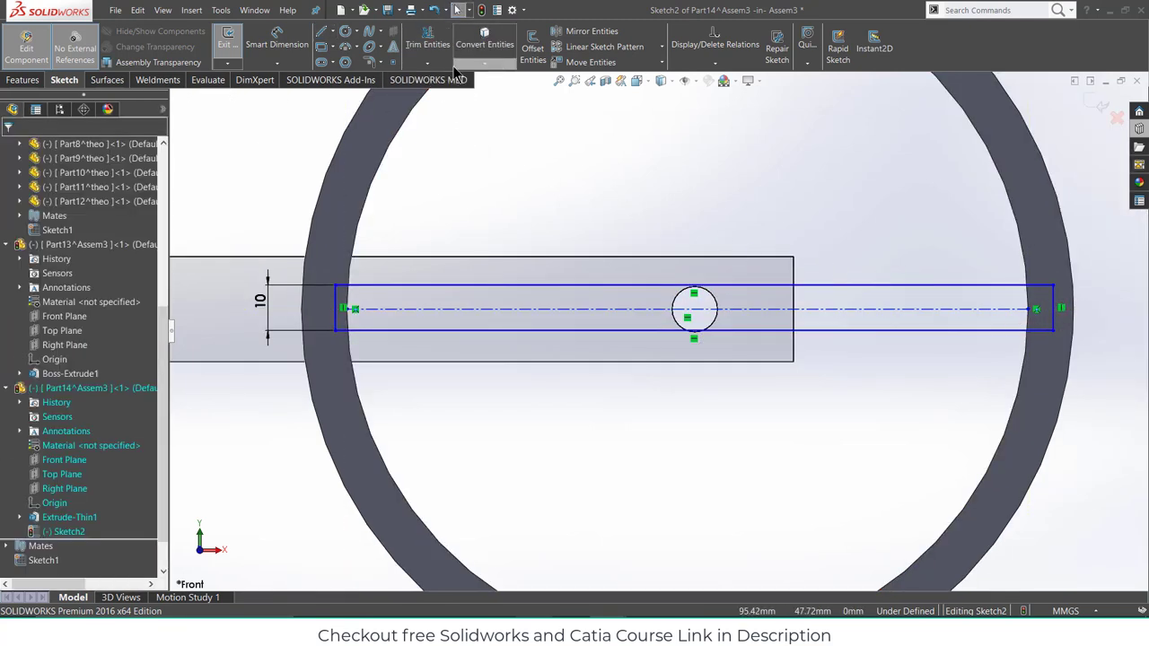
# - Dimension the distance between the rectangle's lower edge and the centreline as 5 mm
pyautogui.click(256, 48)
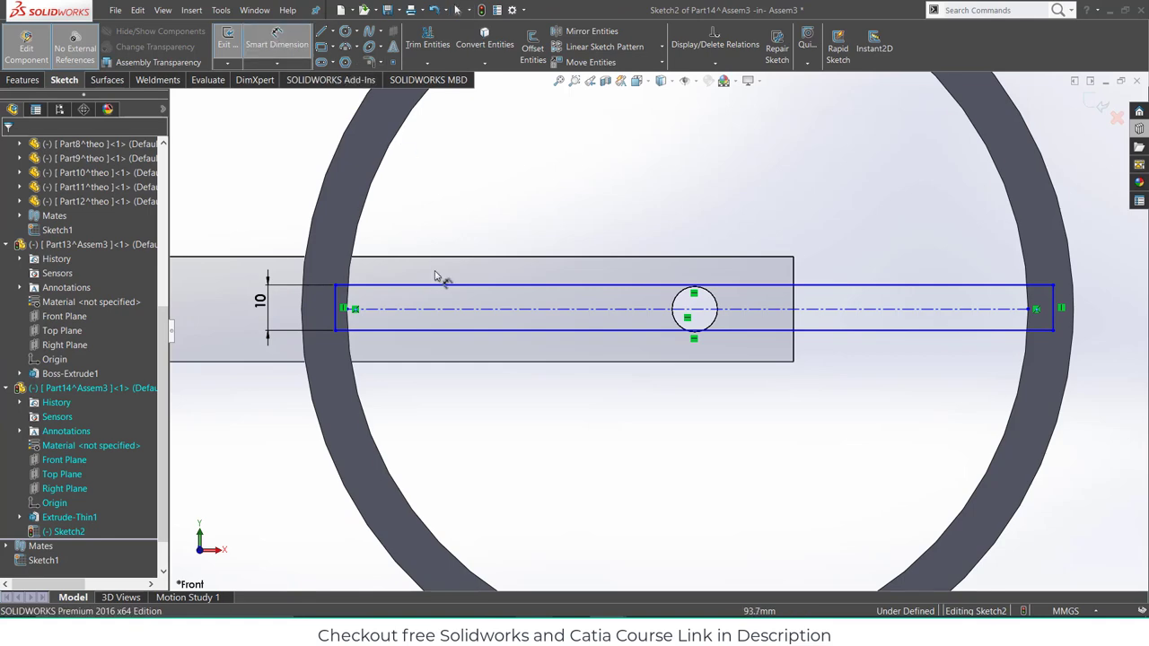
pyautogui.click(454, 330)
pyautogui.click(462, 309)
pyautogui.click(463, 319)
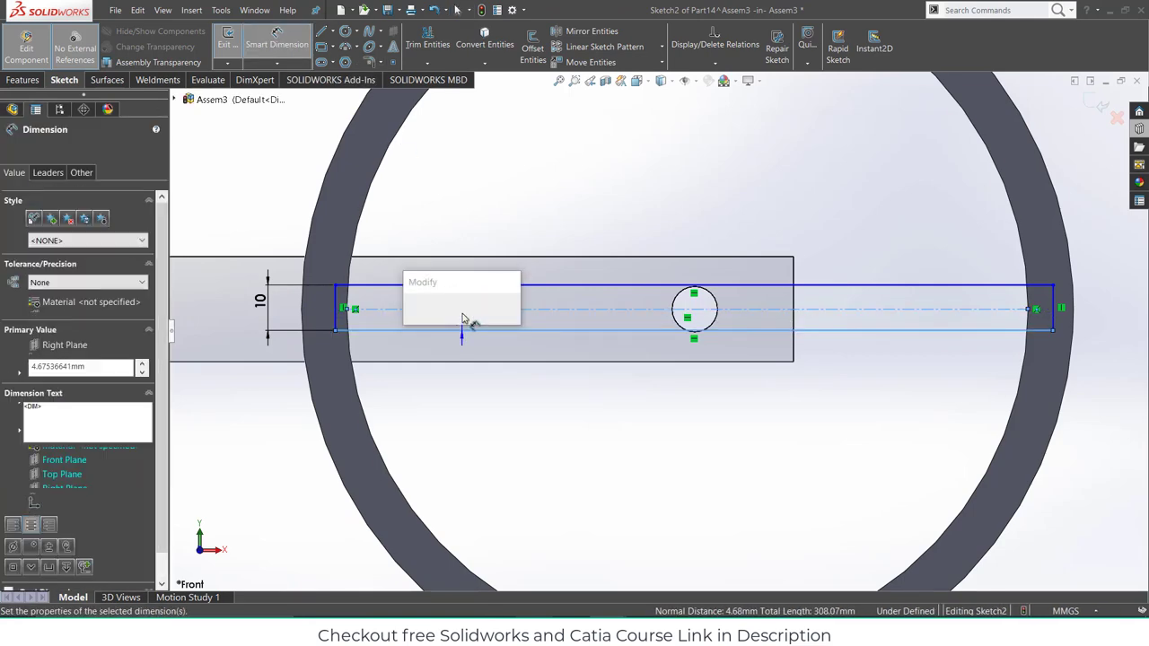
pyautogui.write('5')
pyautogui.press('Return')
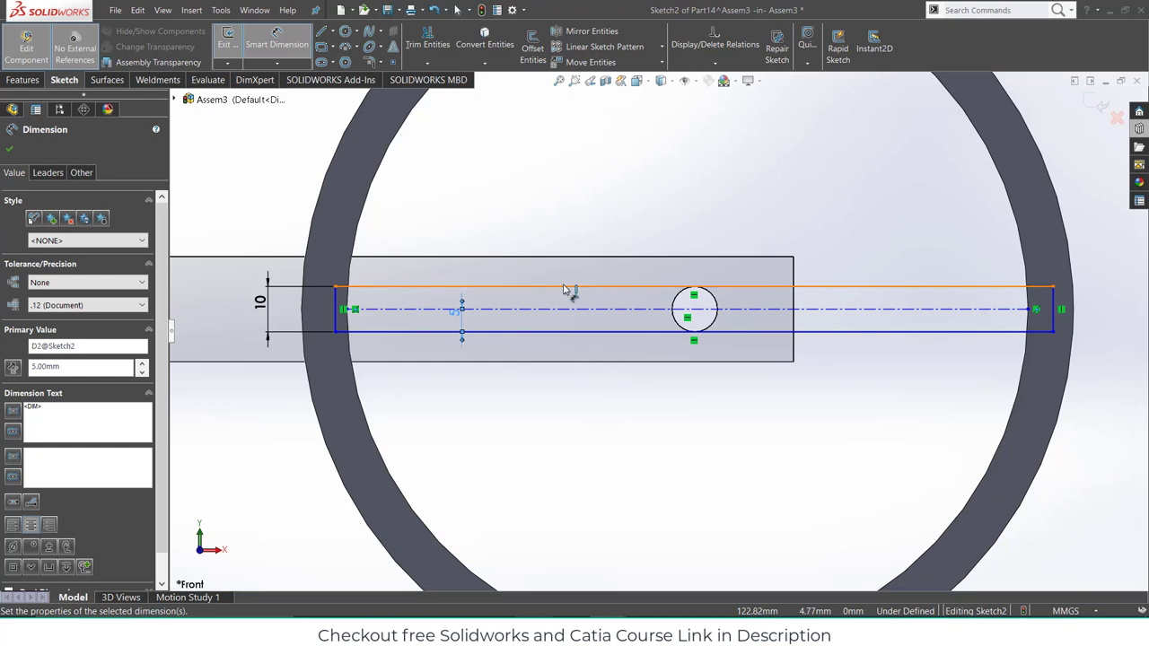
# - Set the spoke rectangle's height to 15 mm and the distance from its lower edge to the centreline to 7.5 mm
pyautogui.click(566, 288)
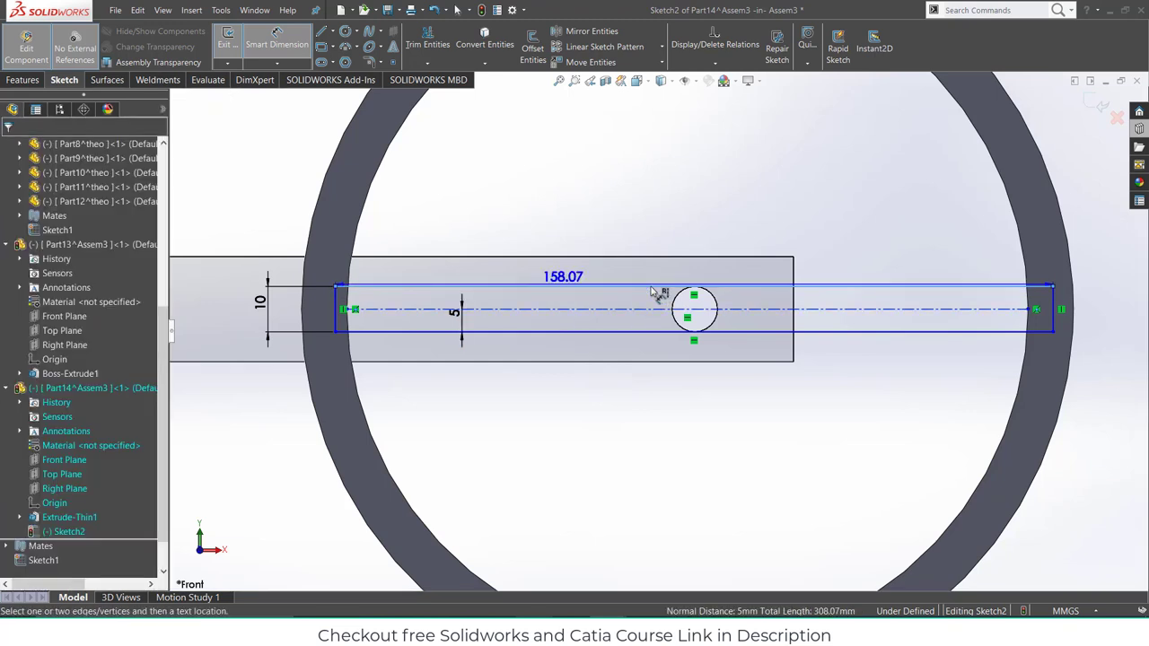
pyautogui.press('Escape')
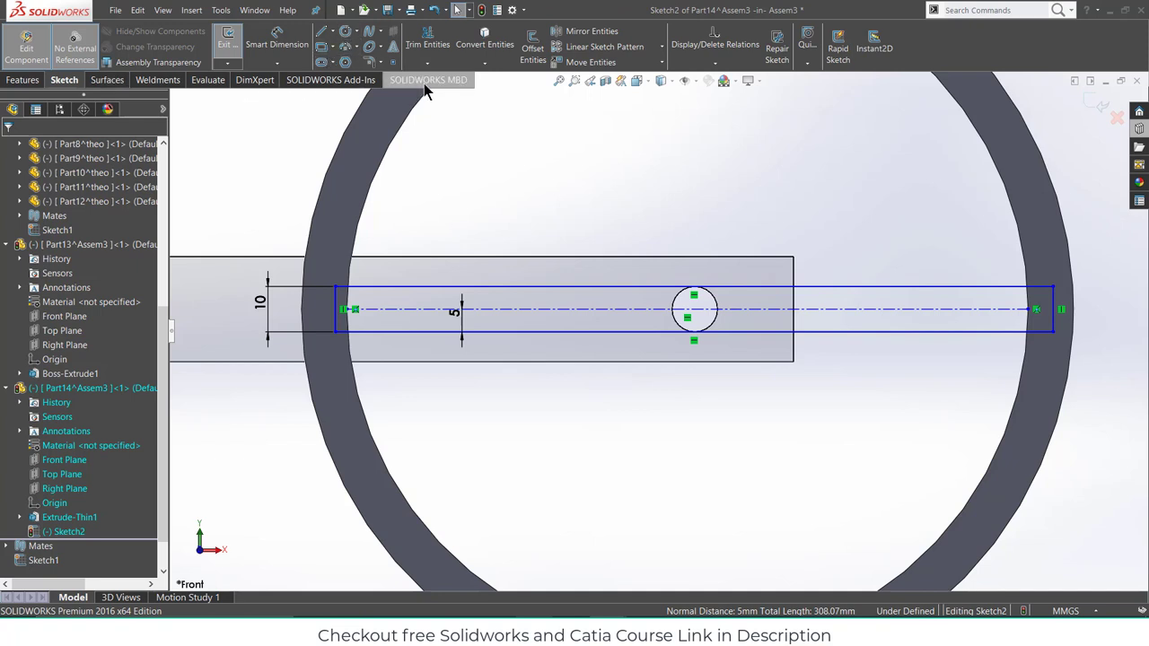
pyautogui.doubleClick(261, 302)
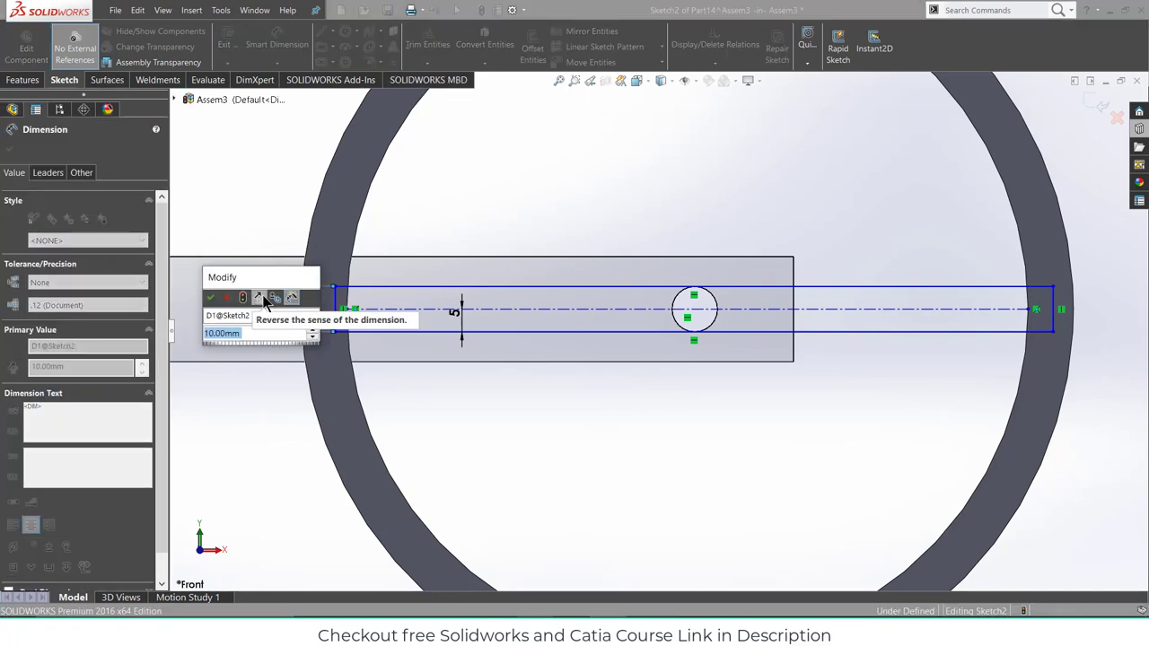
pyautogui.write('15')
pyautogui.press('Return')
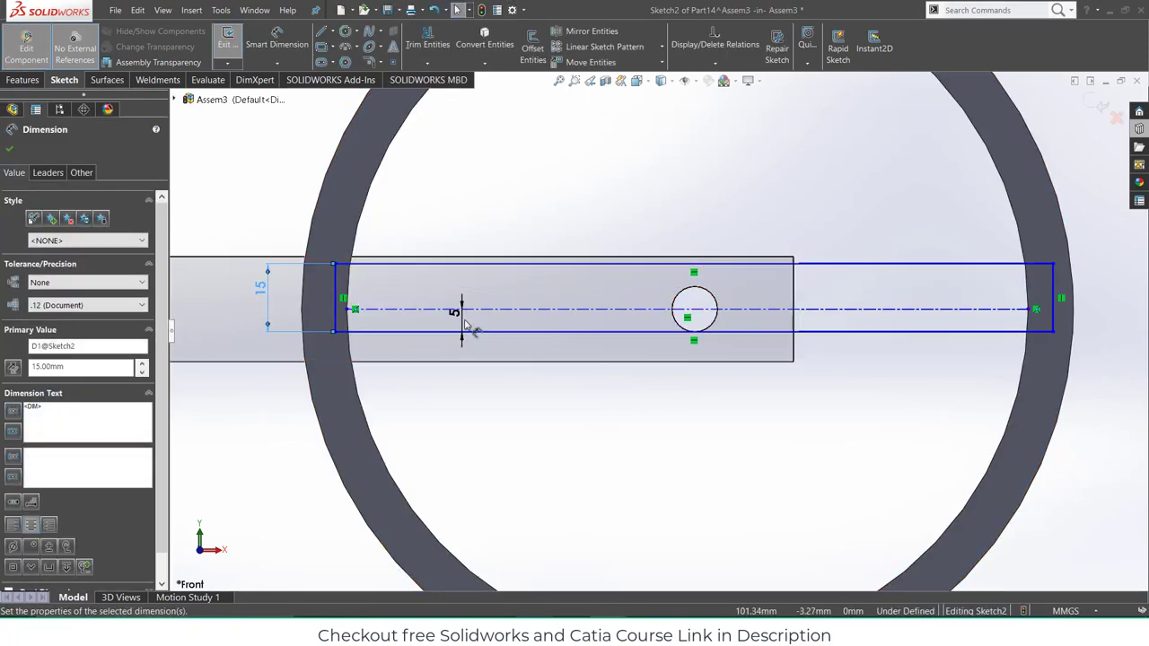
pyautogui.doubleClick(456, 312)
pyautogui.write('7.5')
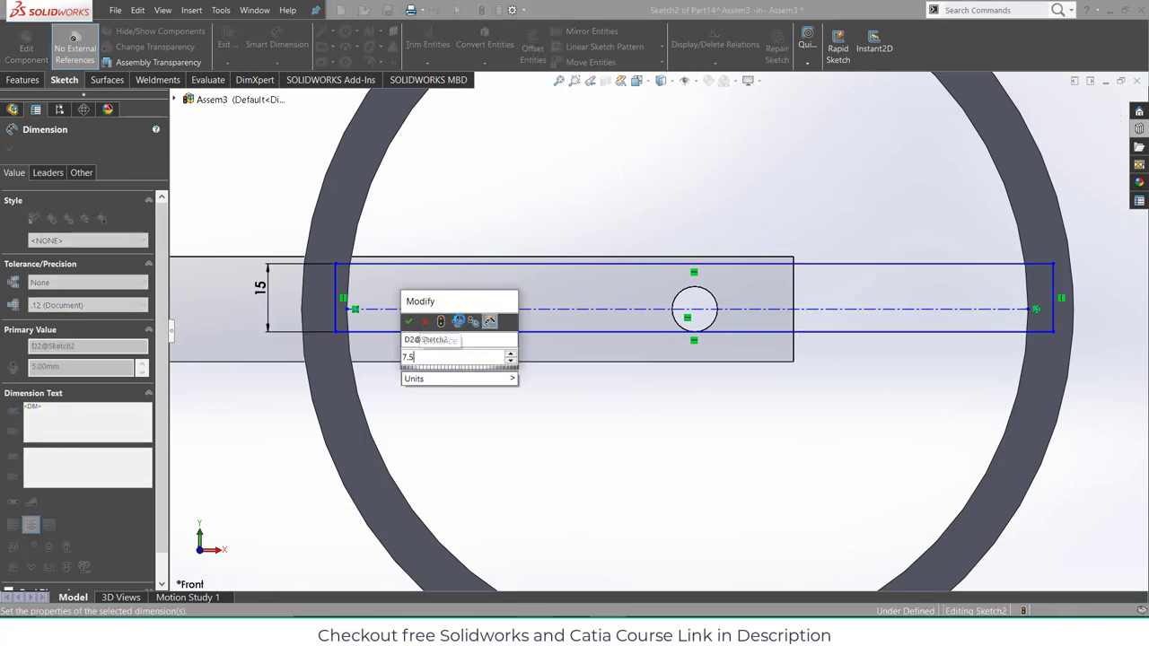
pyautogui.press('Return')
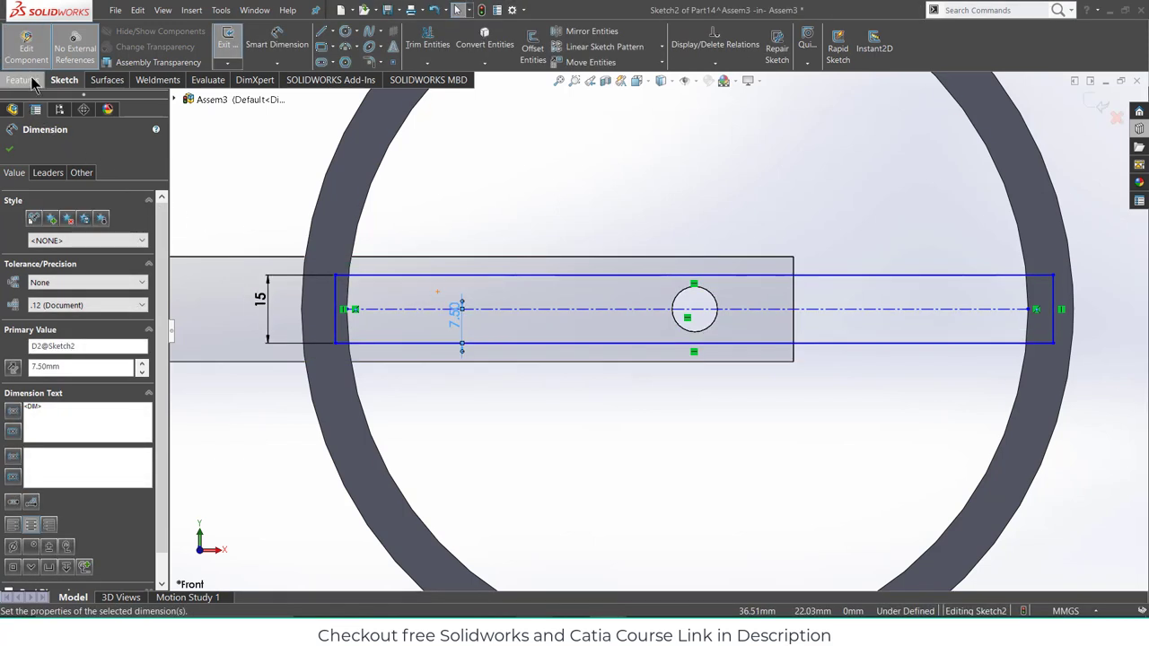
pyautogui.click(27, 81)
pyautogui.click(233, 48)
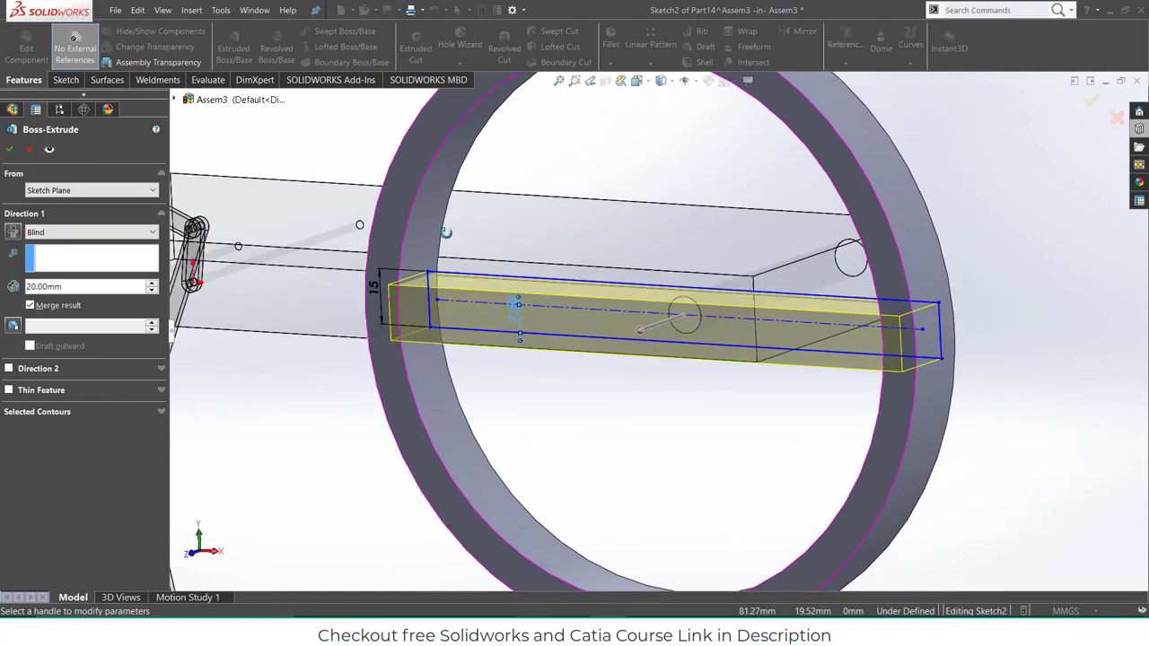
pyautogui.moveTo(446, 233)
pyautogui.mouseDown(button='middle')
pyautogui.moveTo(377, 260)
pyautogui.moveTo(364, 247)
pyautogui.moveTo(466, 228)
pyautogui.moveTo(449, 231)
pyautogui.mouseUp(button='middle')
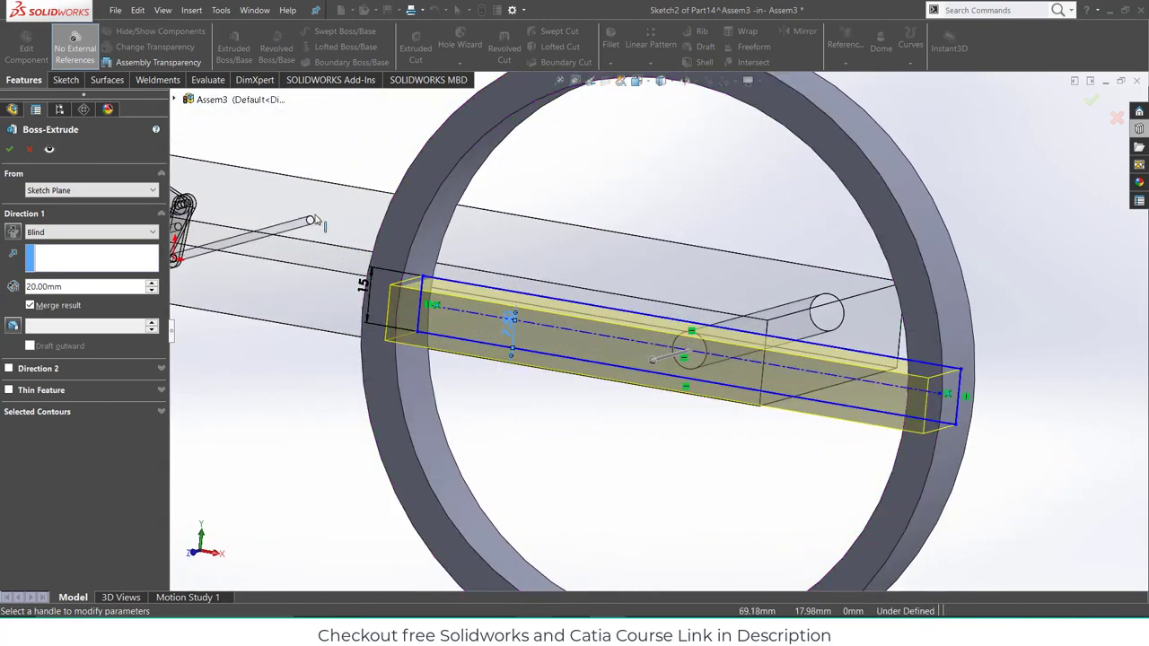
pyautogui.click(29, 149)
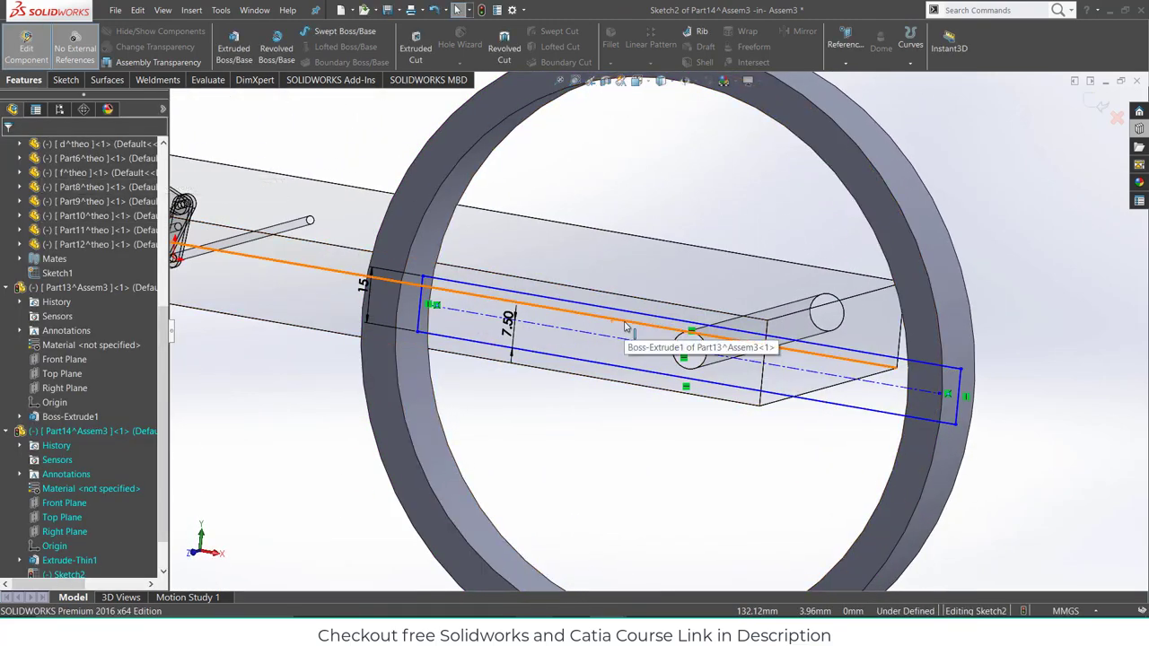
# - Draw a circle of 5 mm radius centred on the pivot hole, matching the hole's edge
pyautogui.hotkey('ctrl', '8')
pyautogui.scroll(-3, 712, 328)
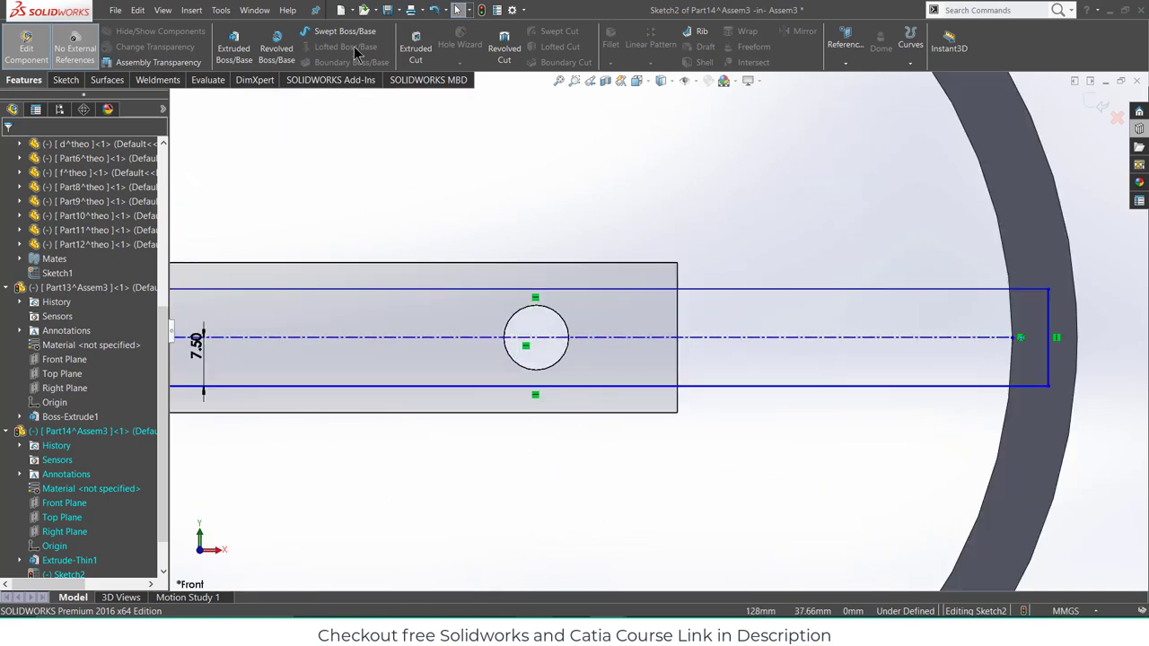
pyautogui.click(65, 79)
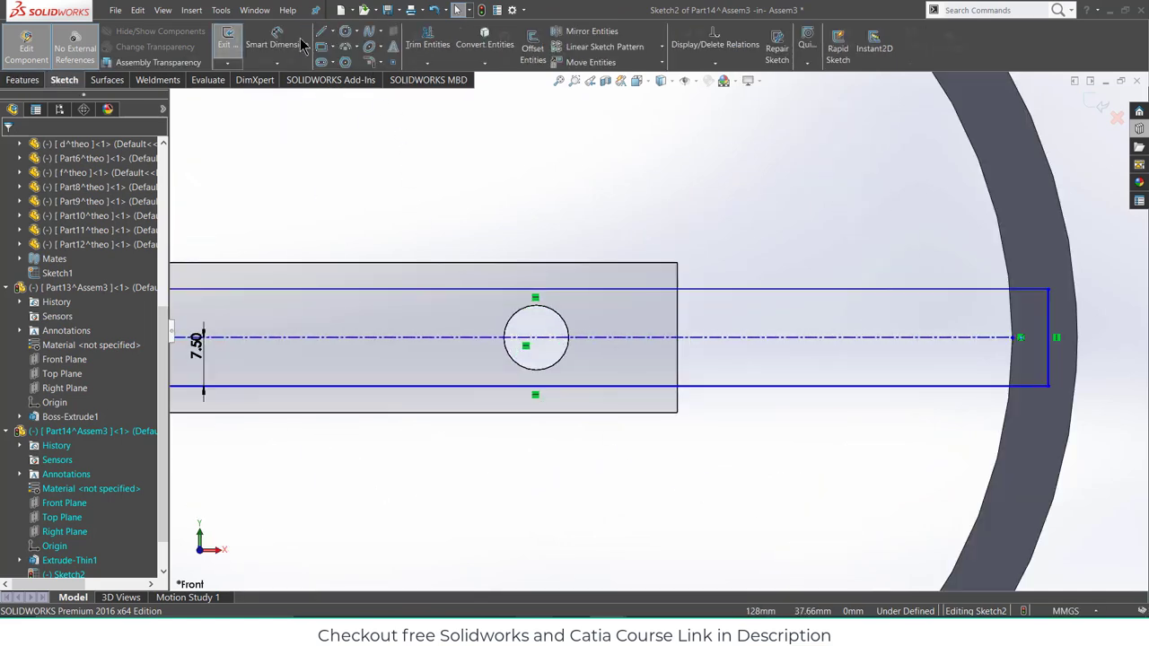
pyautogui.click(346, 33)
pyautogui.click(537, 340)
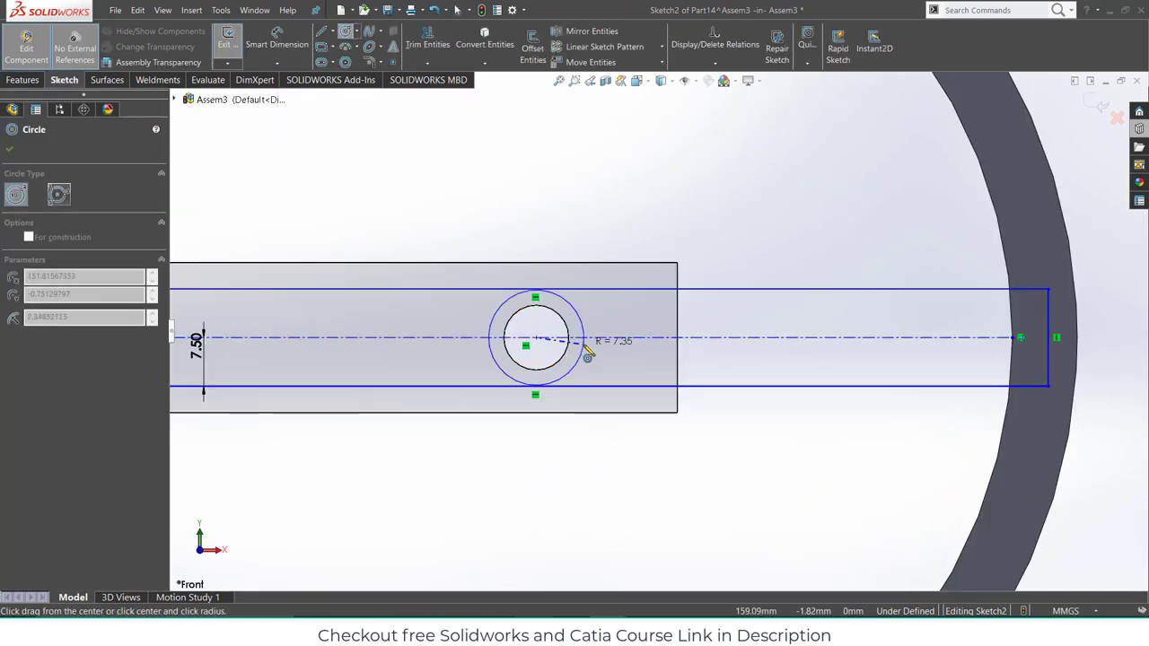
pyautogui.click(568, 352)
pyautogui.press('f')
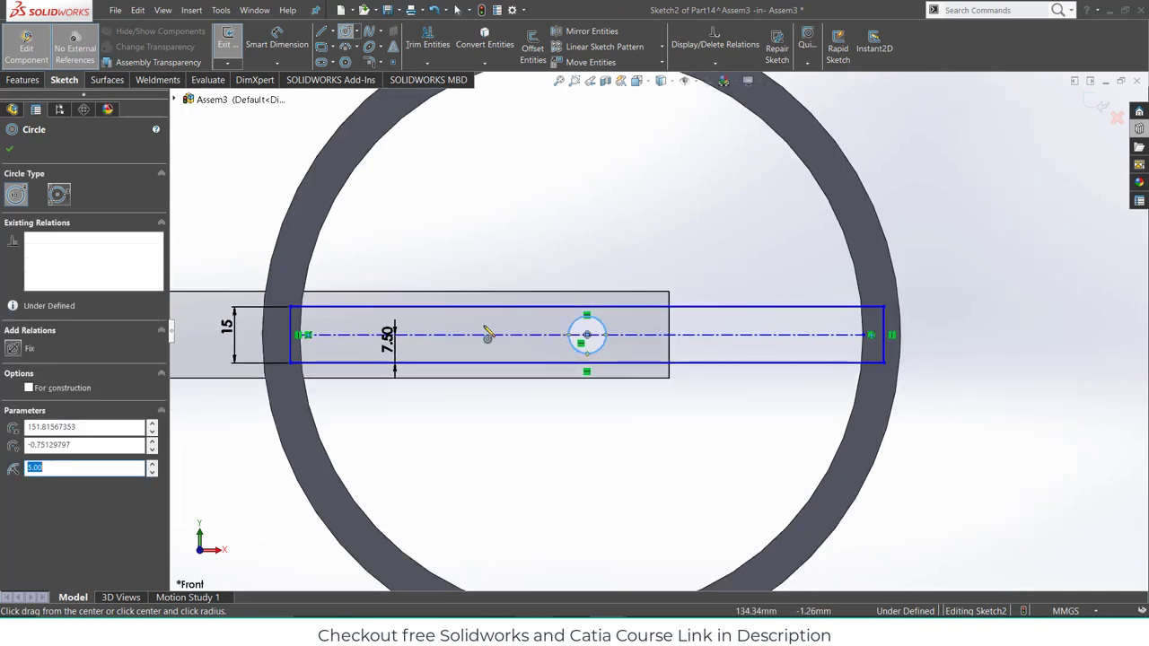
# - Extrude the spoke sketch with its centre hole 20 mm blind, merged with the rim
pyautogui.click(24, 79)
pyautogui.click(235, 43)
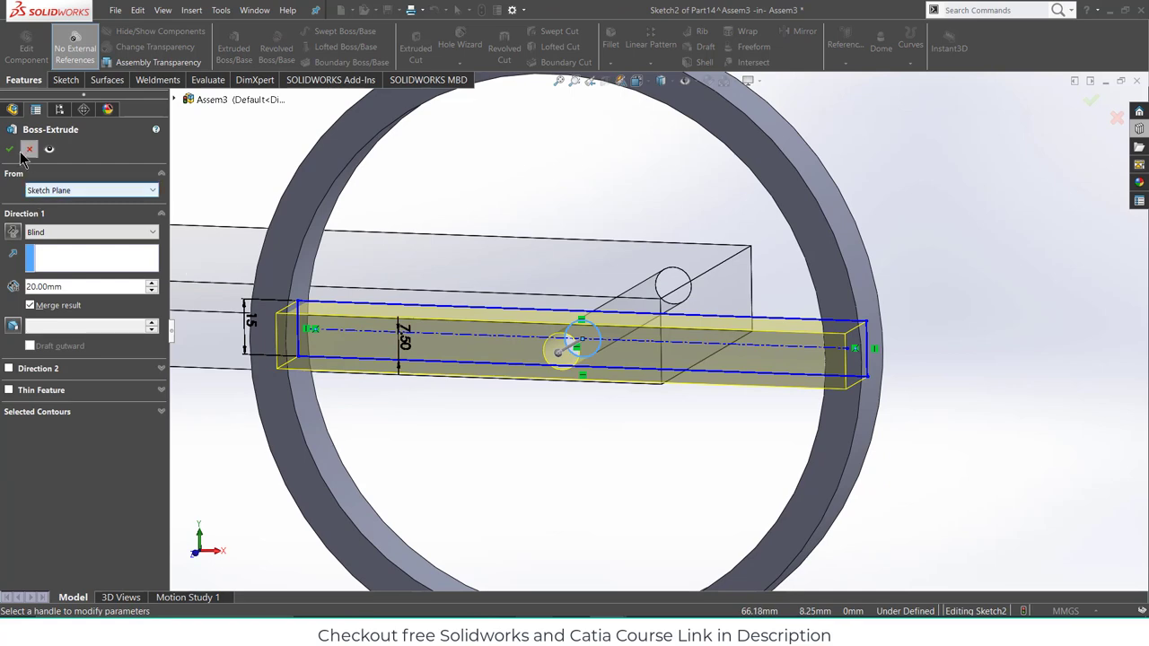
pyautogui.click(11, 149)
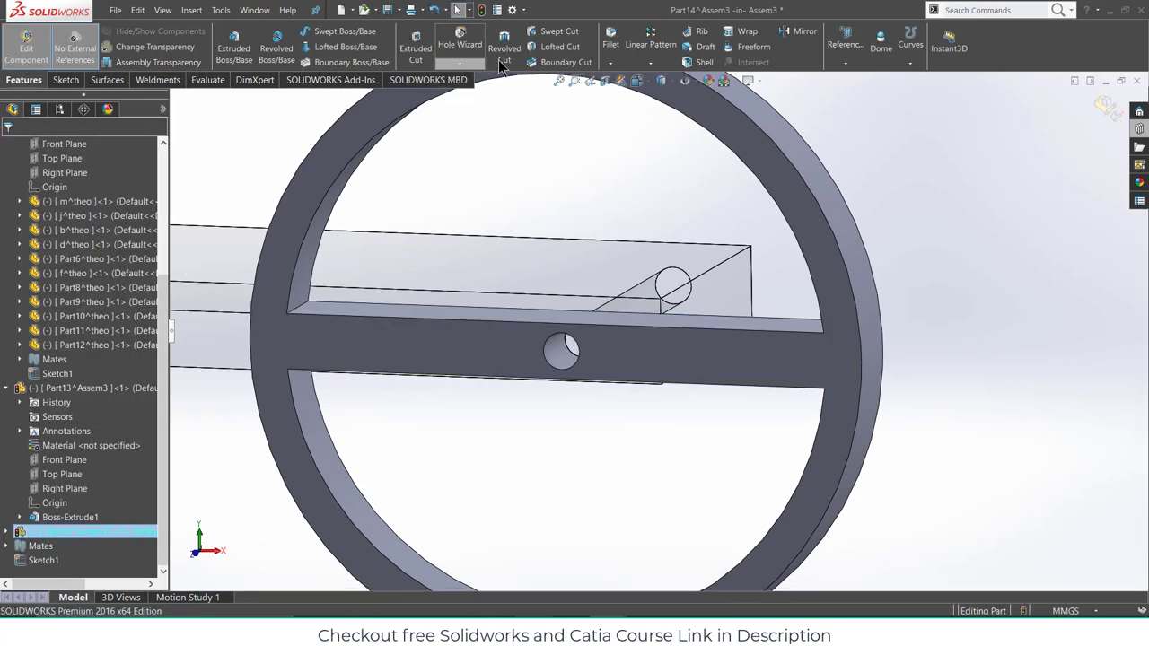
# - Circular-pattern the spoke about its centre hole face with 2 equally spaced instances and an angle of 90 degrees
pyautogui.click(637, 61)
pyautogui.click(657, 92)
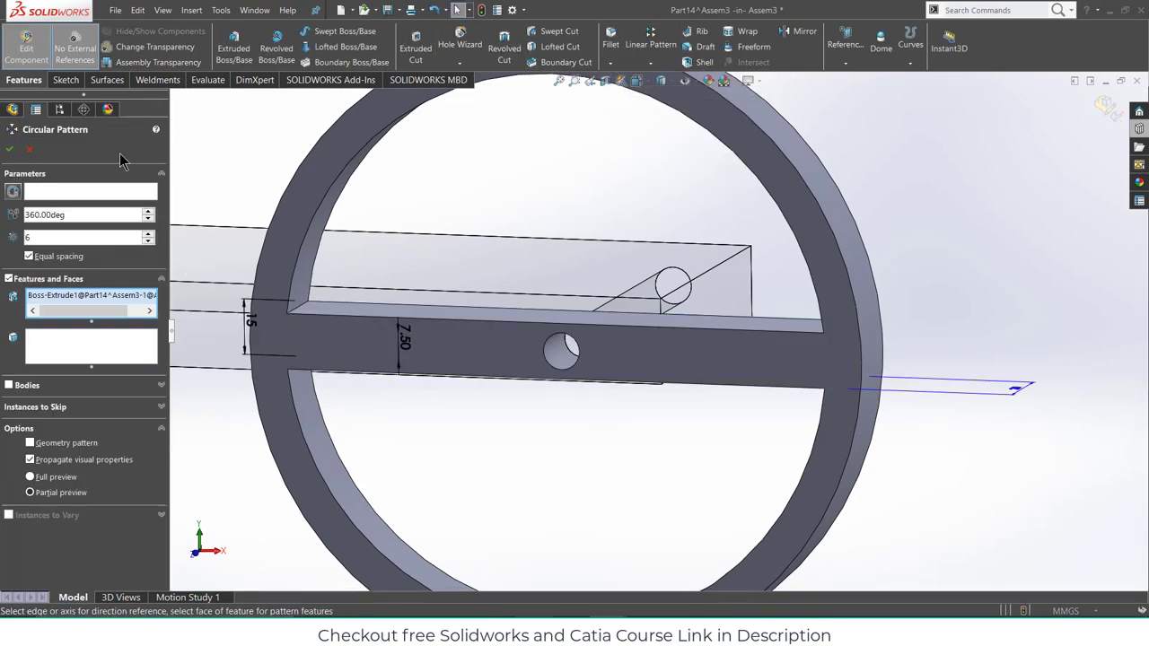
pyautogui.click(29, 192)
pyautogui.scroll(-3, 579, 404)
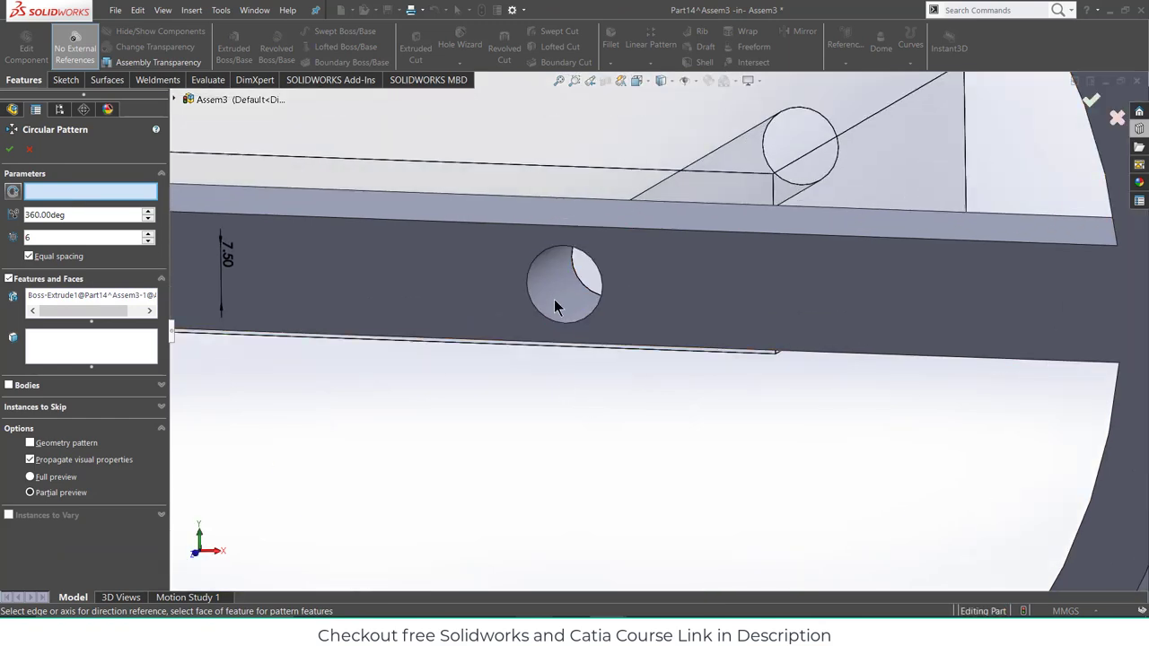
pyautogui.click(554, 305)
pyautogui.scroll(5, 554, 310)
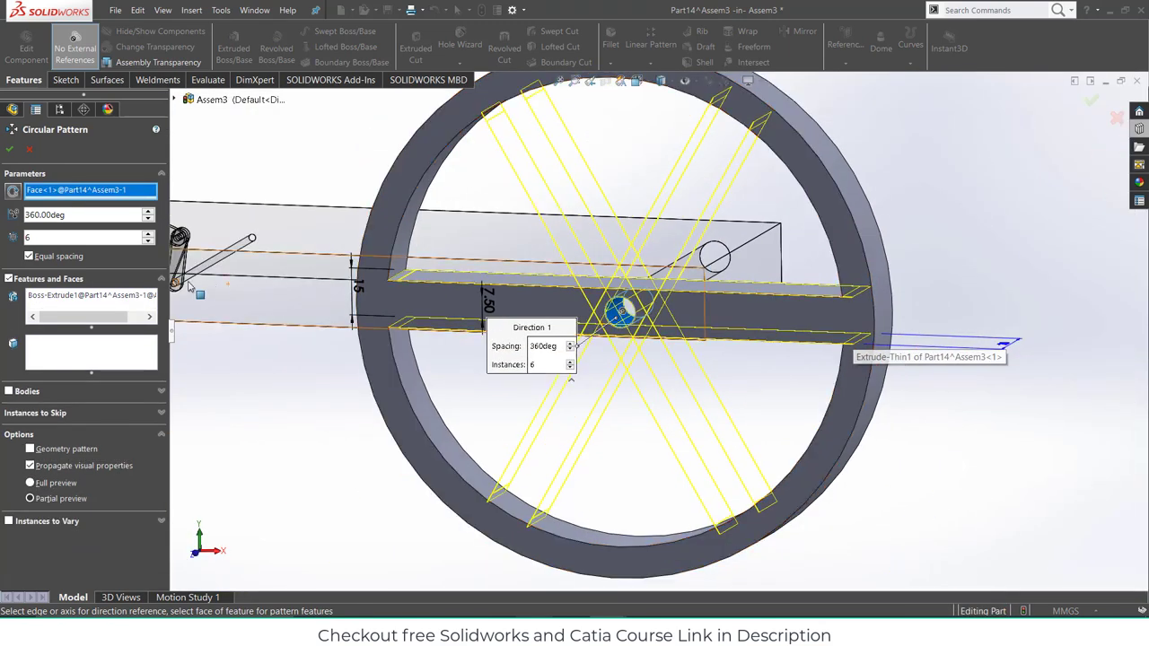
pyautogui.click(149, 241)
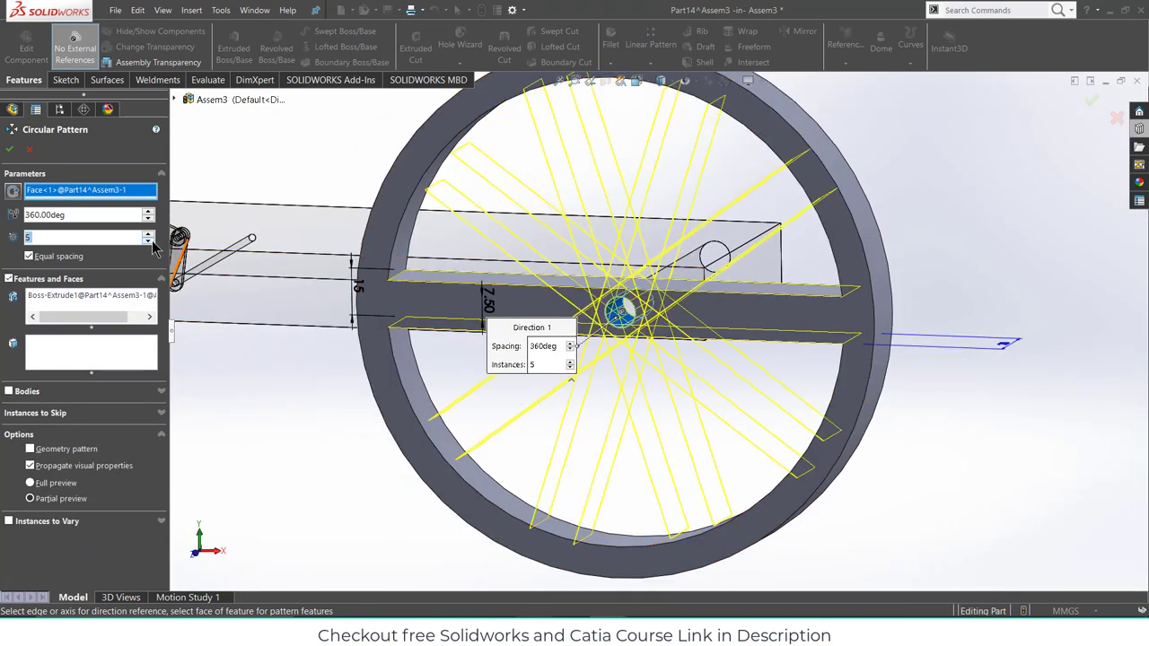
pyautogui.click(149, 241)
pyautogui.click(149, 241)
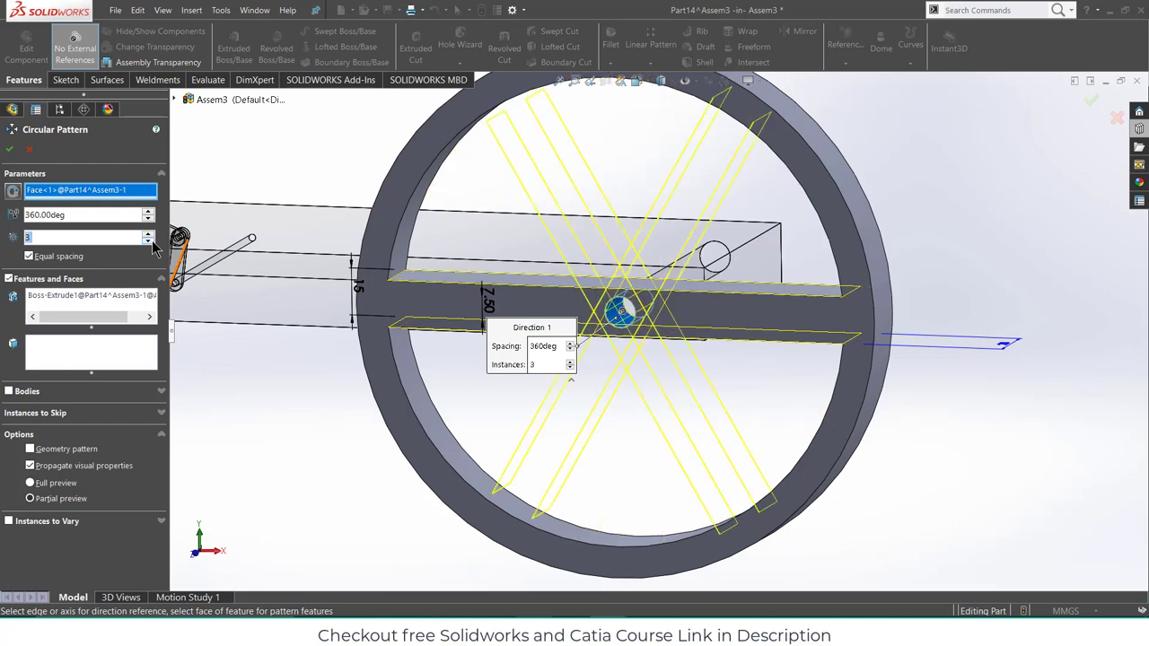
pyautogui.click(149, 241)
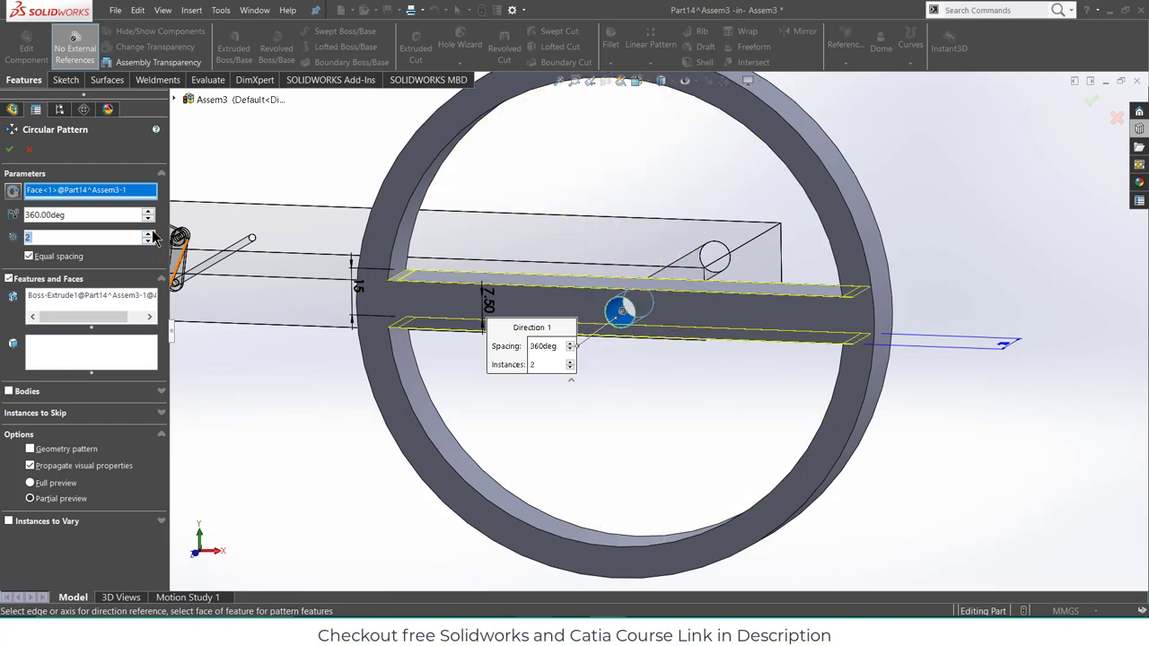
pyautogui.write('90')
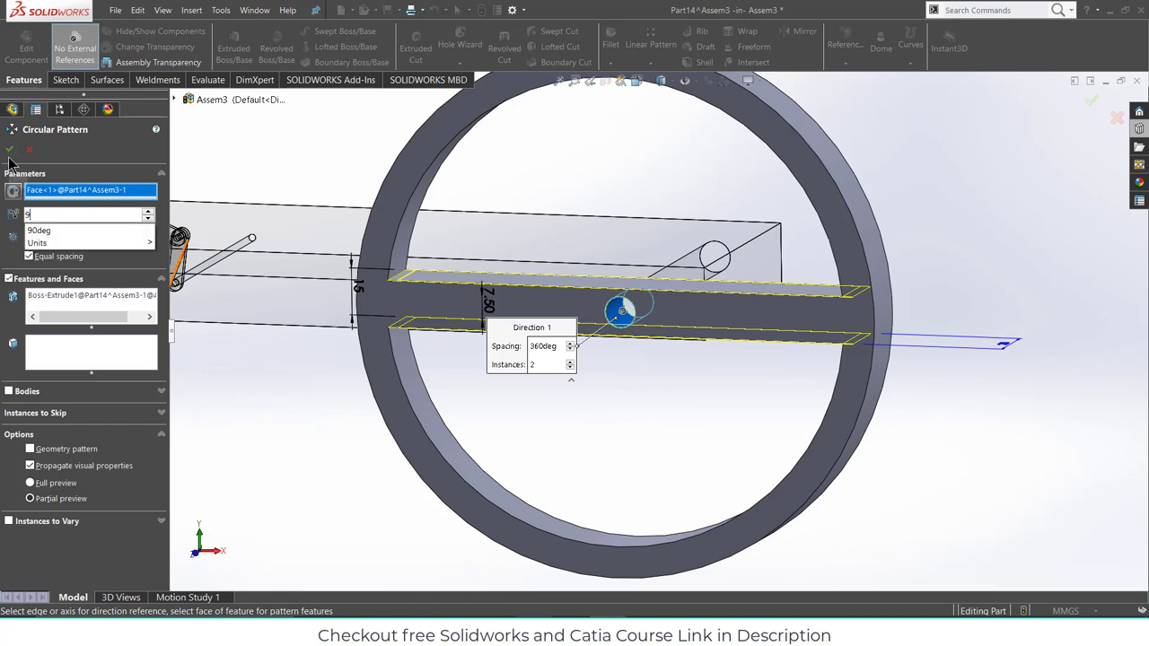
pyautogui.press('Return')
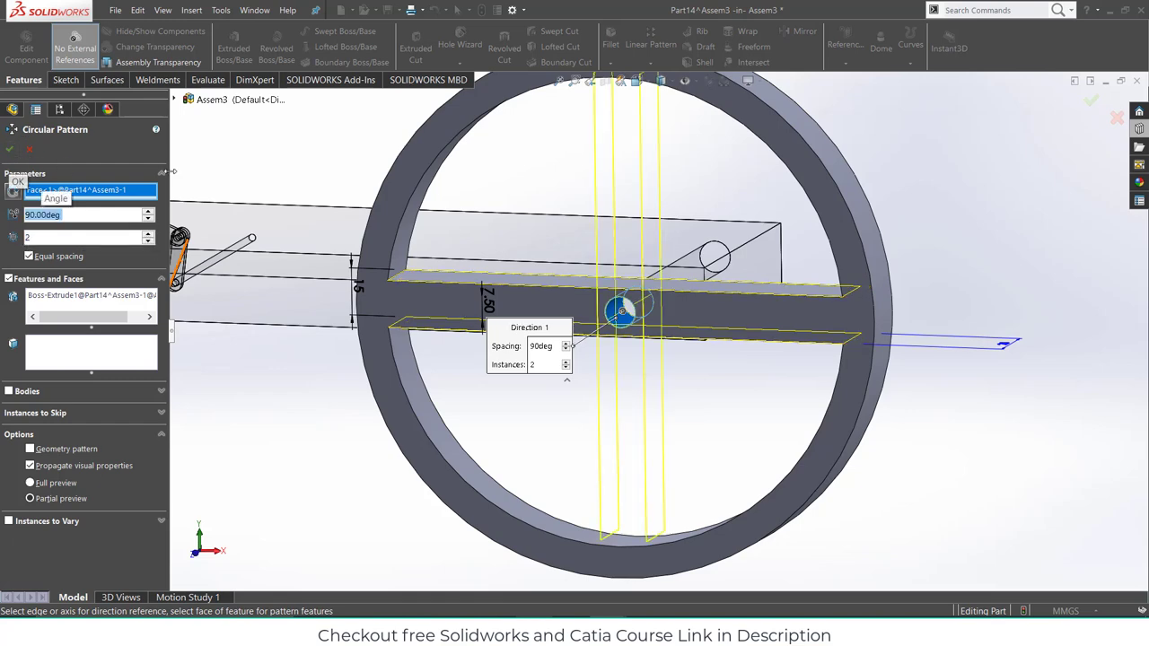
pyautogui.click(10, 147)
# - Finish editing the wheel part in context and return to the assembly
pyautogui.moveTo(992, 246); pyautogui.dragTo(759, 221, button='middle')
pyautogui.scroll(3, 757, 236)
pyautogui.click(1111, 115)
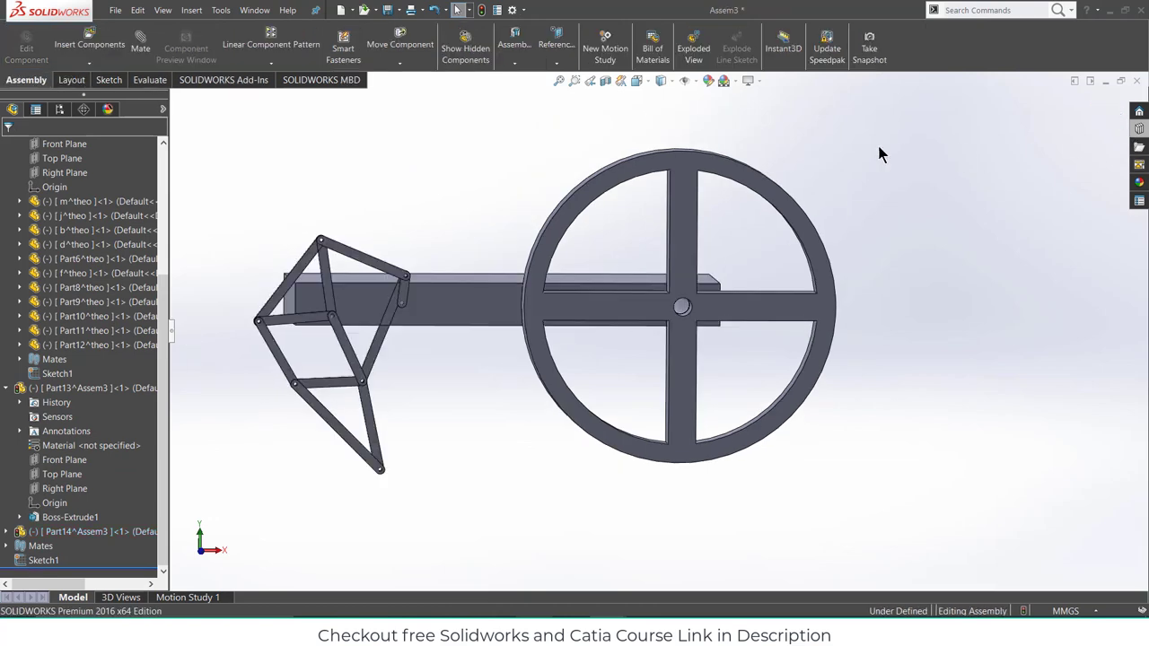
# - Place a second copy of the spoked wheel on the far side of the body block
pyautogui.moveTo(879, 154); pyautogui.dragTo(740, 244, button='middle')
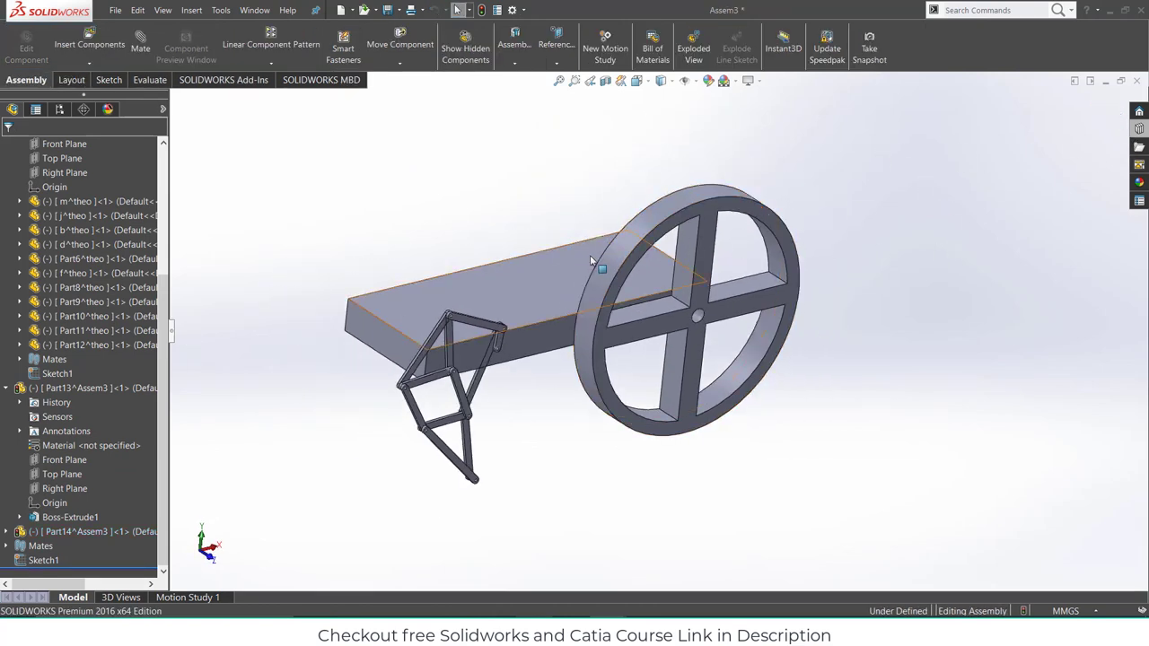
pyautogui.scroll(-2, 614, 261)
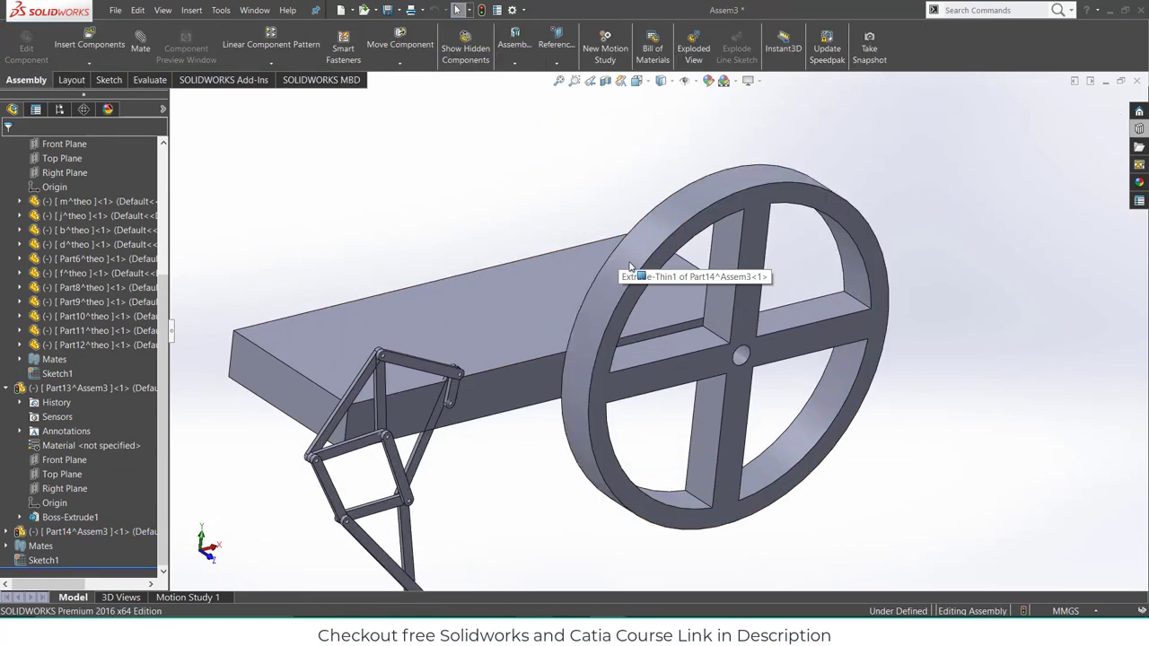
pyautogui.keyDown('ctrl'); pyautogui.moveTo(629, 267); pyautogui.dragTo(440, 156); pyautogui.keyUp('ctrl')
# - Mate the copied wheel's centre hole concentric with the first wheel's 170 mm outer rim face
pyautogui.moveTo(508, 184); pyautogui.dragTo(525, 202, button='middle')
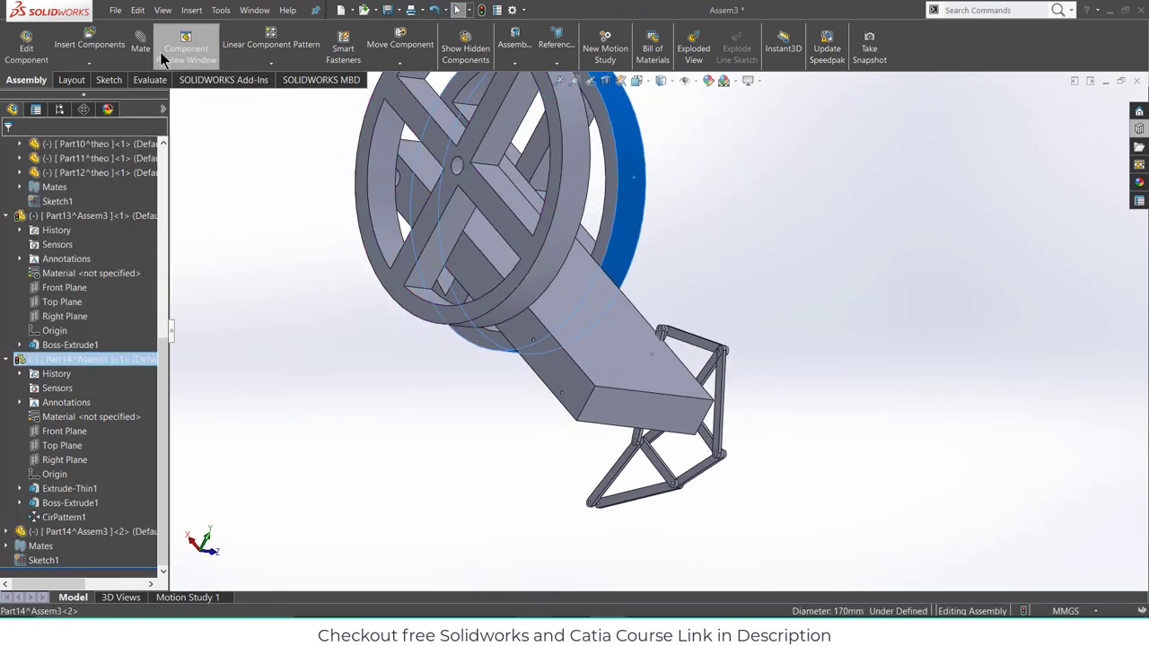
pyautogui.scroll(-3, 458, 168)
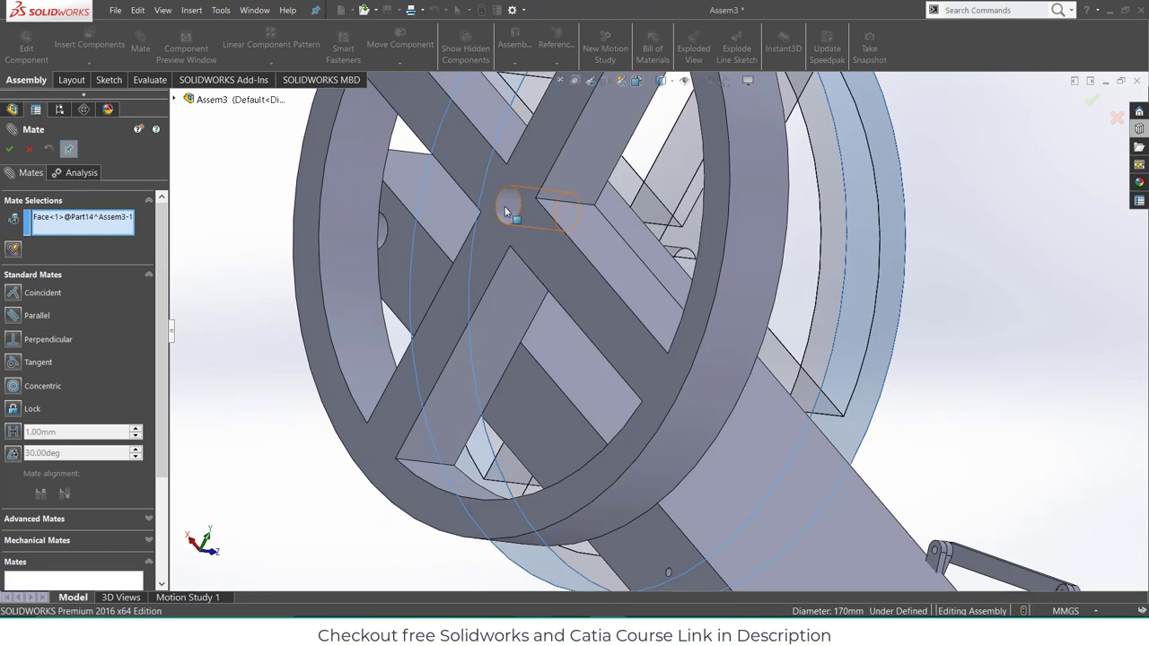
pyautogui.click(505, 212)
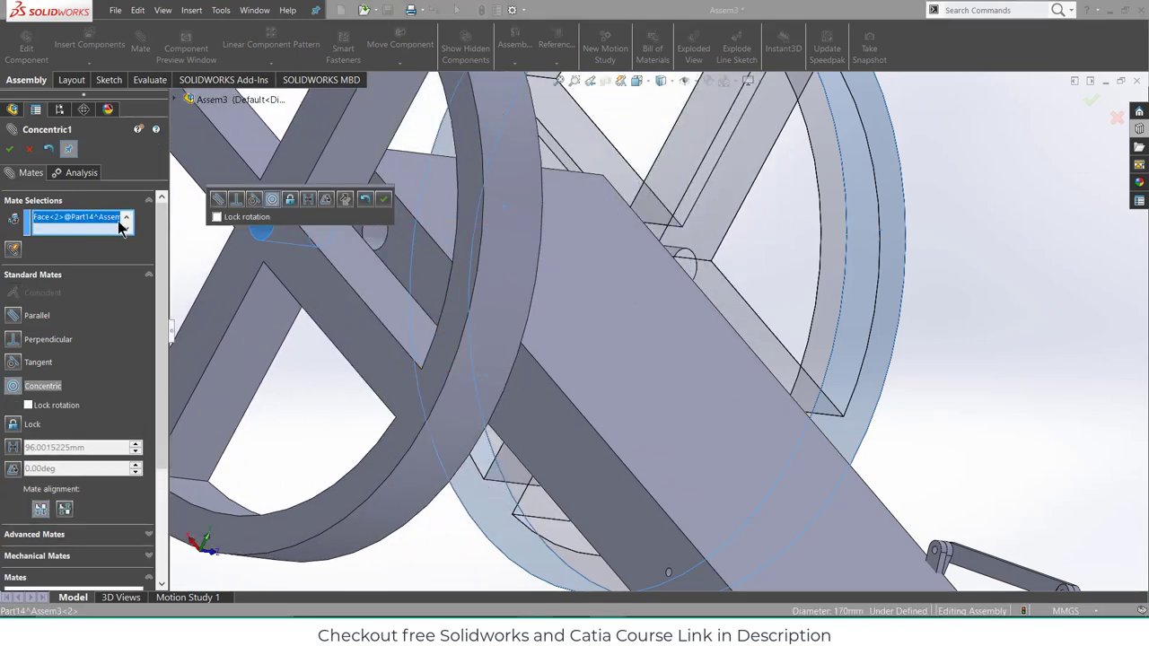
pyautogui.click(383, 199)
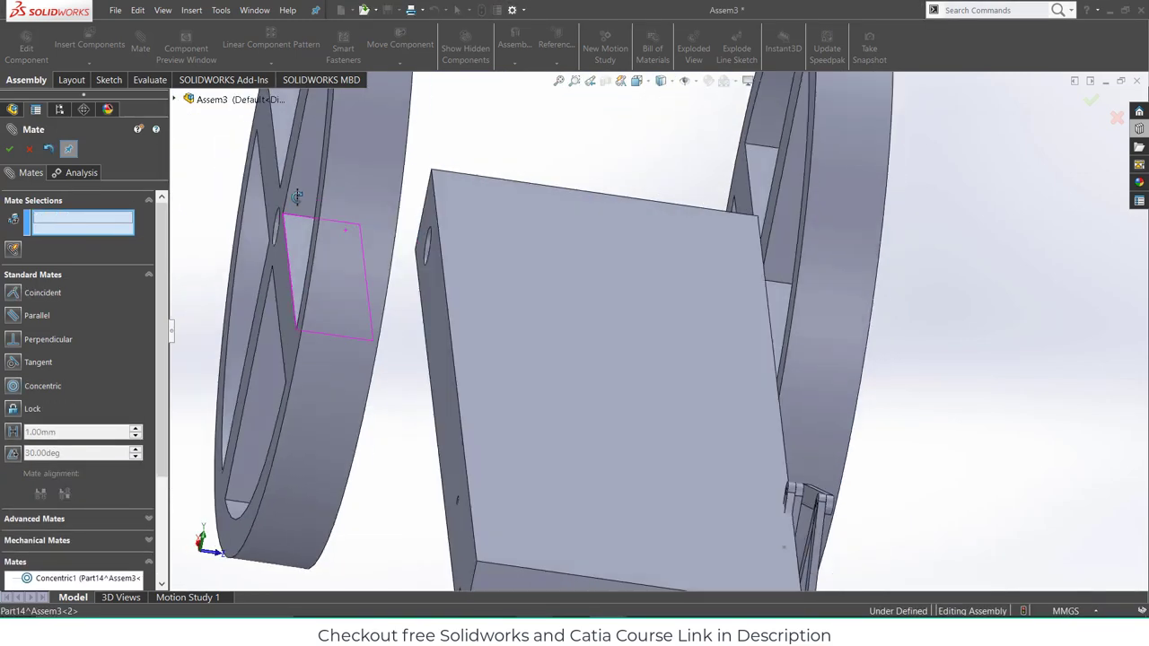
# - Mate the copied wheel's inner spoke face coincident with the body block's far side face and finish mating
pyautogui.moveTo(297, 195); pyautogui.dragTo(327, 227, button='middle')
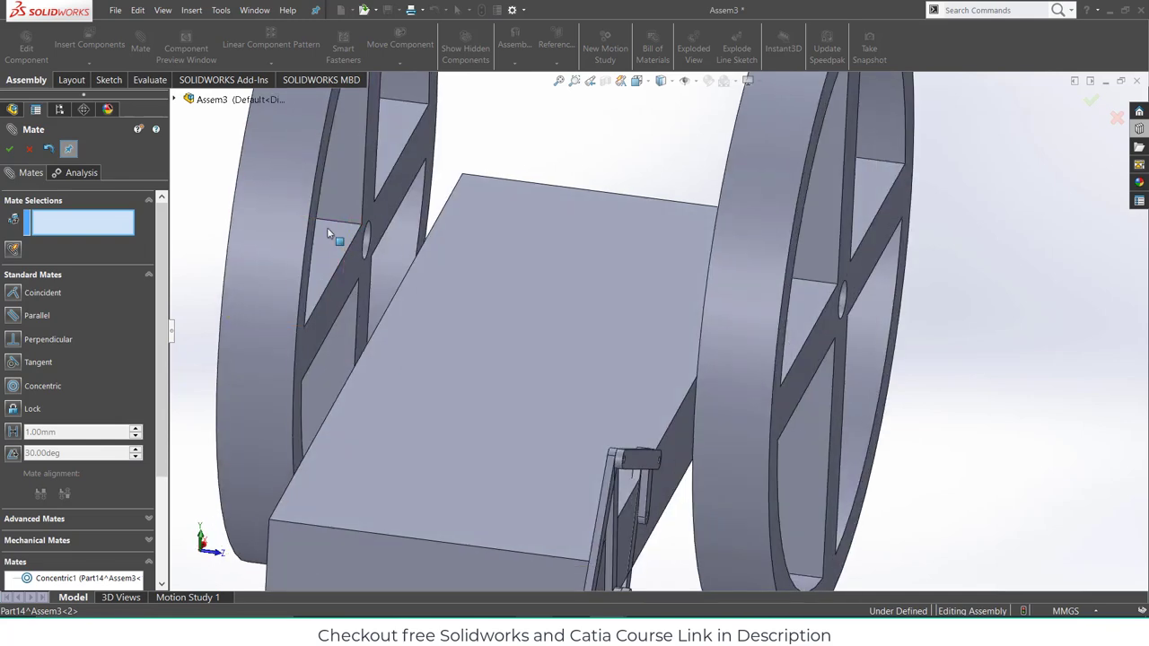
pyautogui.click(341, 290)
pyautogui.moveTo(395, 292); pyautogui.dragTo(665, 305, button='middle')
pyautogui.click(889, 340)
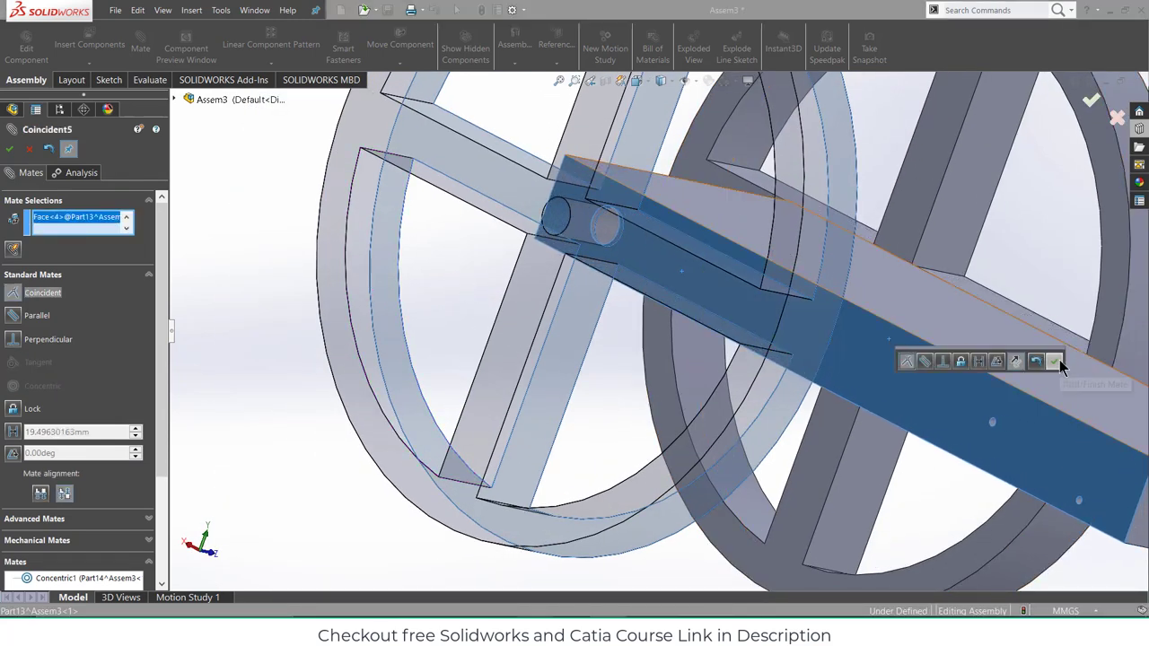
pyautogui.click(1056, 362)
pyautogui.scroll(3, 1020, 270)
pyautogui.moveTo(1019, 268); pyautogui.dragTo(851, 261, button='middle')
pyautogui.moveTo(852, 334)
pyautogui.mouseDown(button='middle')
pyautogui.moveTo(895, 362)
pyautogui.moveTo(866, 348)
pyautogui.mouseUp(button='middle')
pyautogui.scroll(3, 628, 332)
pyautogui.click(30, 151)
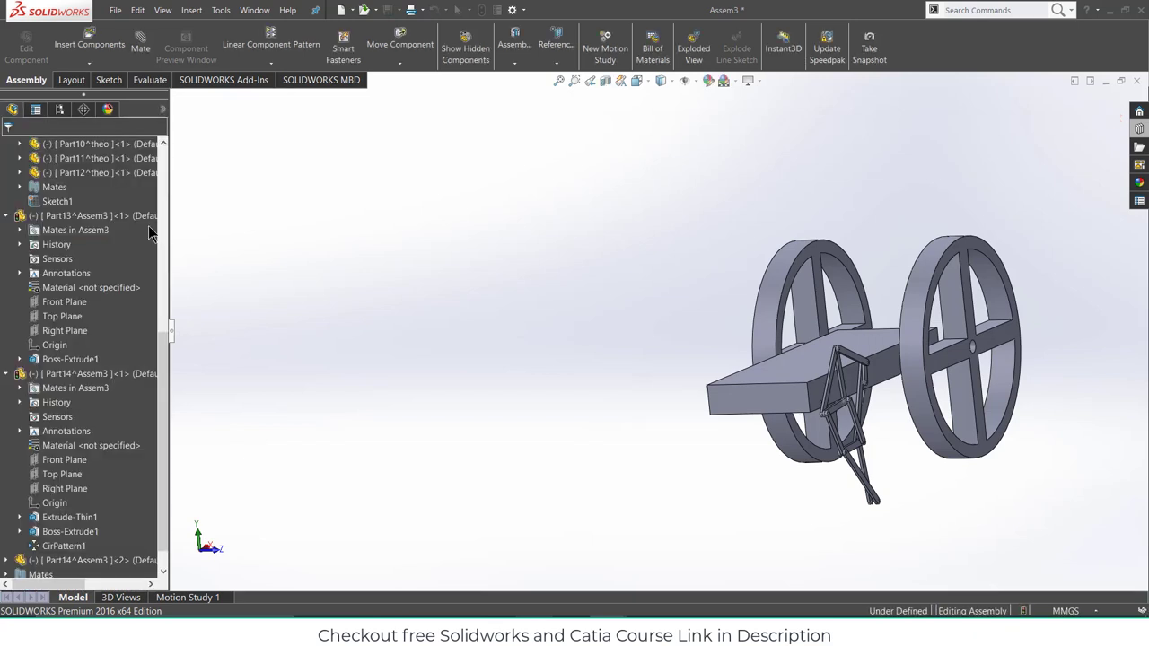
# - Place a second instance of the theo leg linkage subassembly in the free space beside the body block
pyautogui.scroll(5, 129, 254)
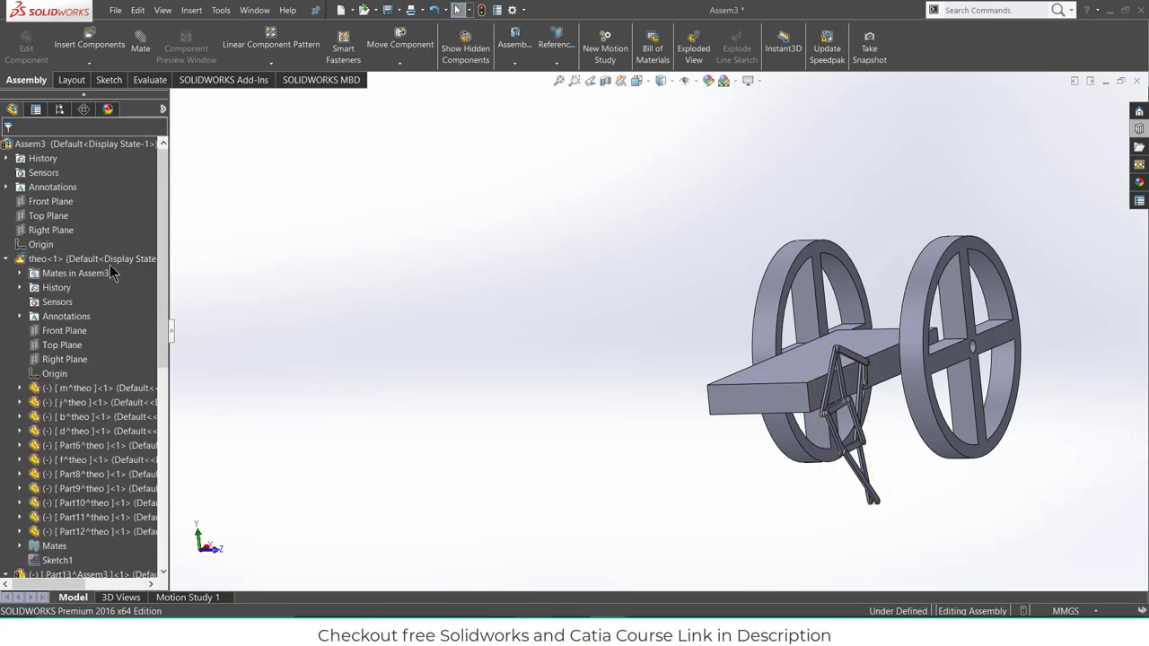
pyautogui.moveTo(102, 259); pyautogui.dragTo(620, 361)
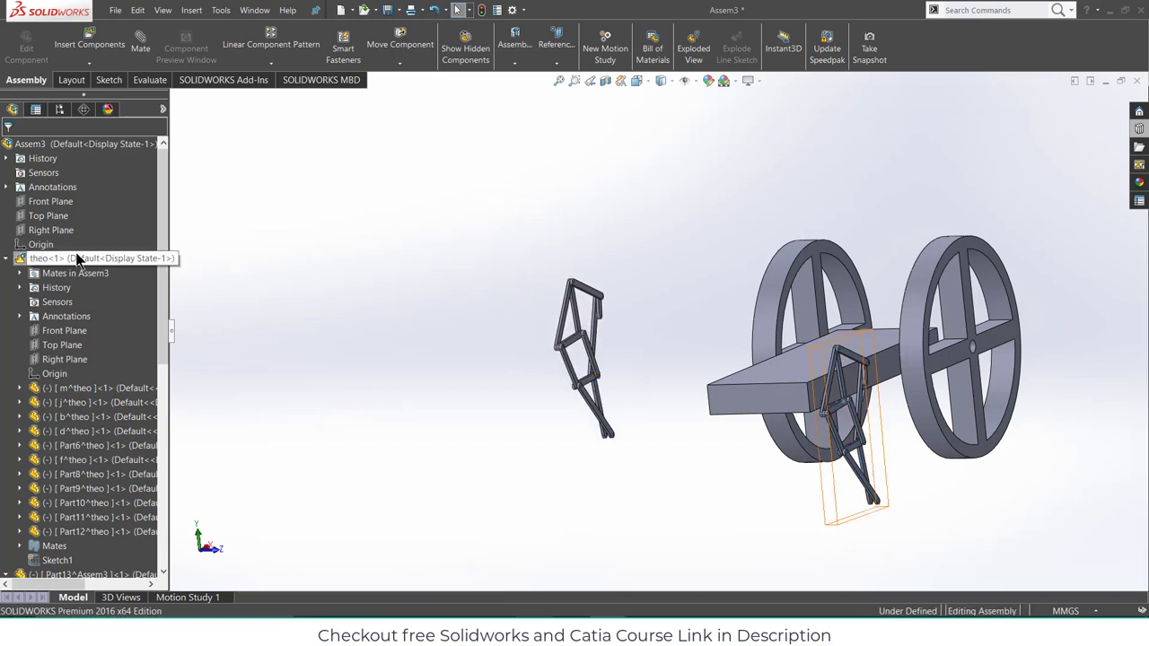
pyautogui.moveTo(593, 365); pyautogui.dragTo(797, 393, button='middle')
pyautogui.scroll(-3, 731, 368)
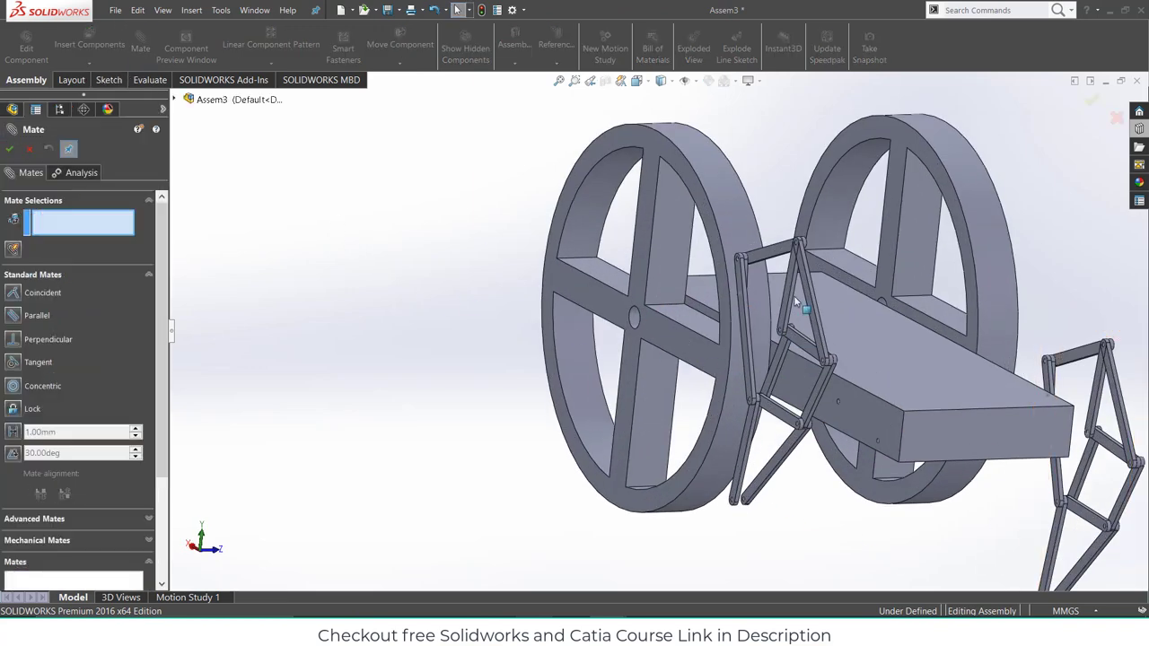
pyautogui.scroll(-10, 793, 295)
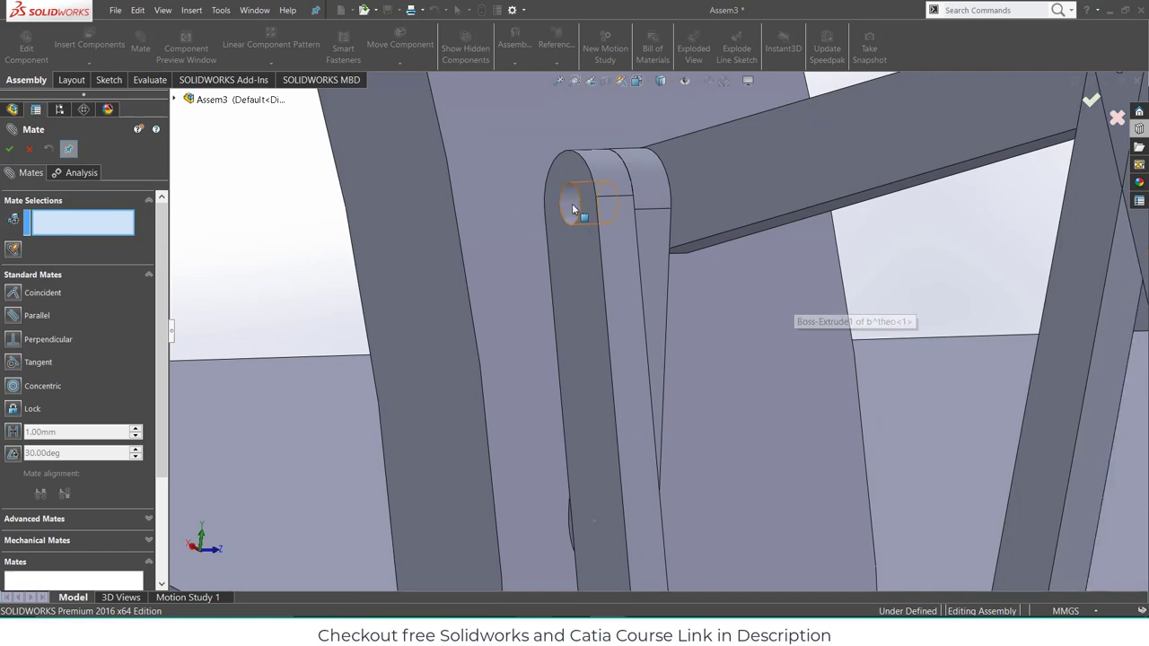
pyautogui.click(572, 203)
pyautogui.scroll(10, 780, 315)
pyautogui.scroll(4, 927, 368)
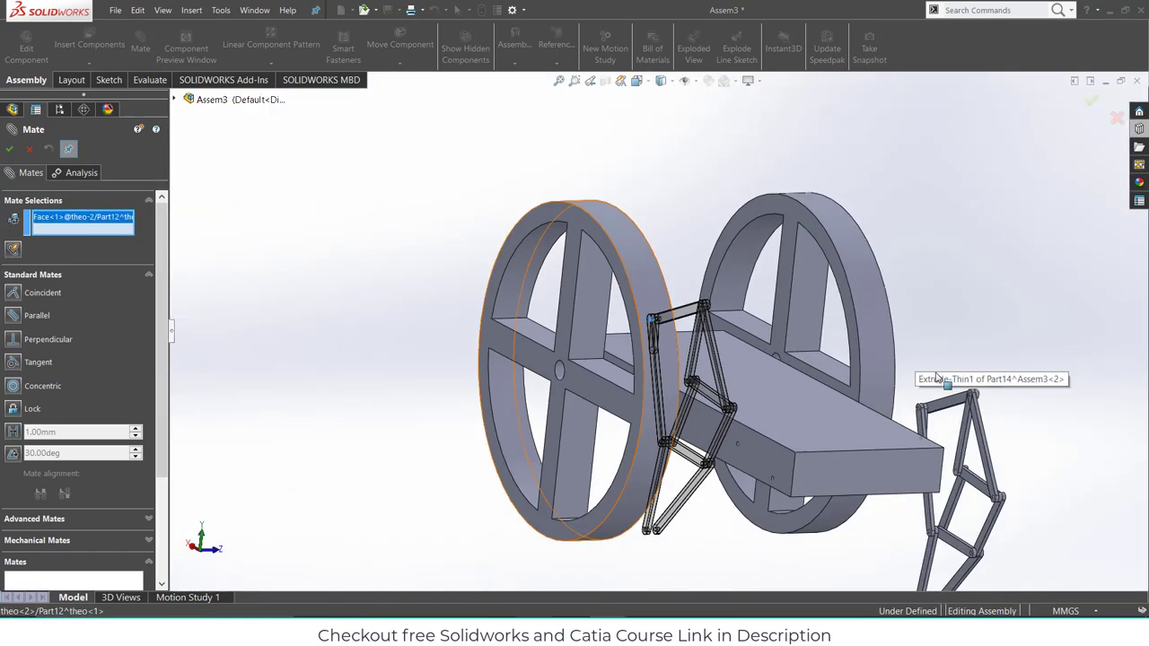
pyautogui.scroll(-3, 933, 425)
pyautogui.moveTo(682, 400); pyautogui.dragTo(723, 392, button='middle')
pyautogui.rightClick(91, 220)
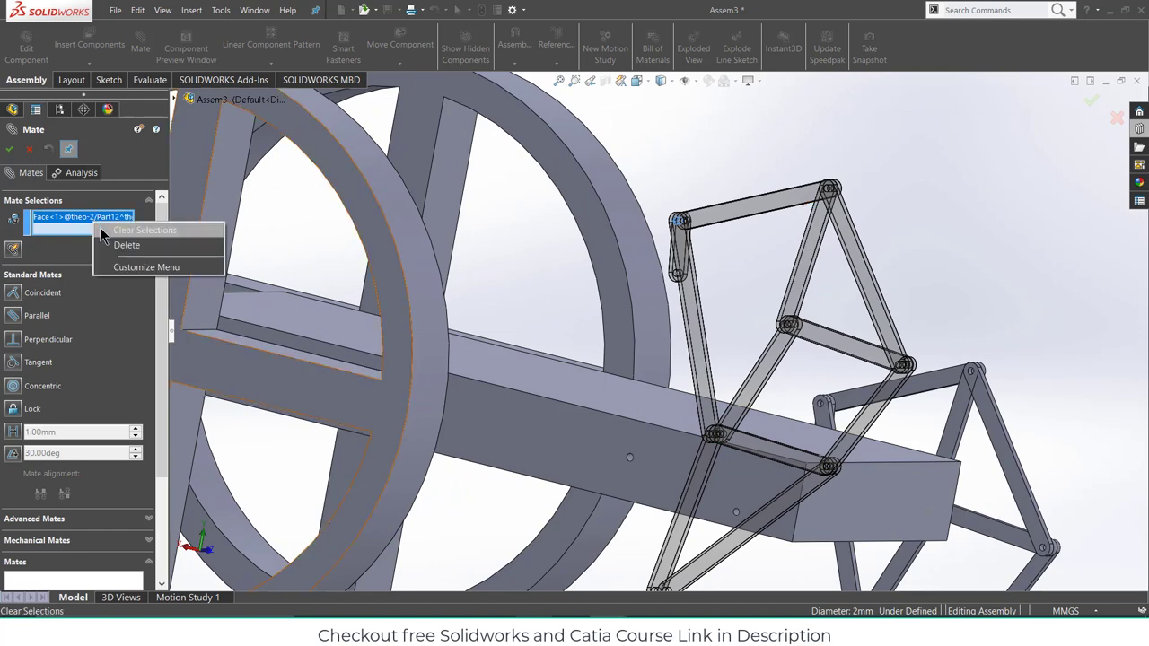
pyautogui.click(112, 244)
# - Mate the free-end hole of the second theo leg's crank link concentric with the same crank hole on the first leg
pyautogui.scroll(-5, 670, 273)
pyautogui.scroll(-4, 647, 287)
pyautogui.click(617, 226)
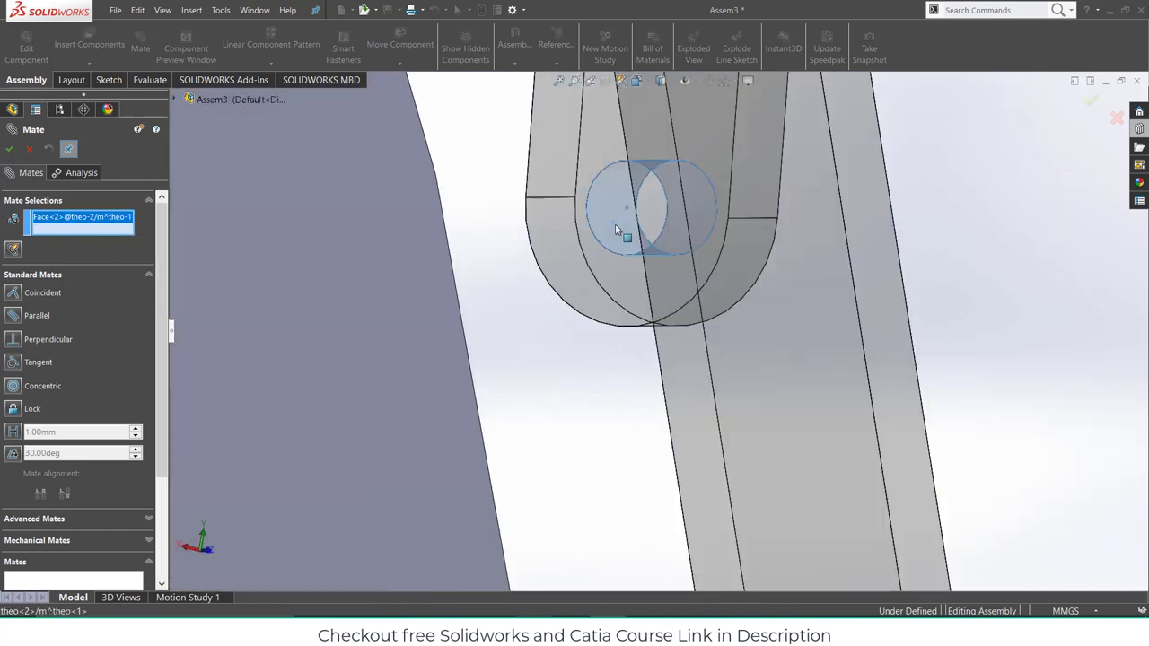
pyautogui.scroll(6, 867, 361)
pyautogui.scroll(3, 875, 376)
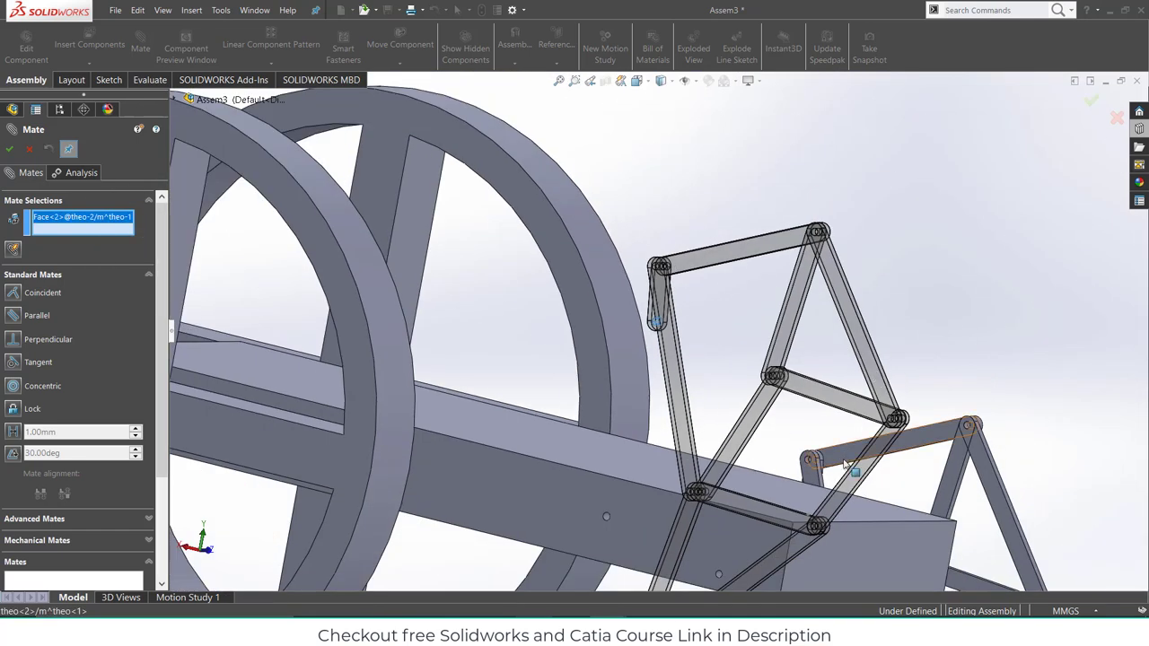
pyautogui.scroll(3, 843, 460)
pyautogui.moveTo(844, 460); pyautogui.dragTo(1038, 520, button='middle')
pyautogui.scroll(-7, 1038, 521)
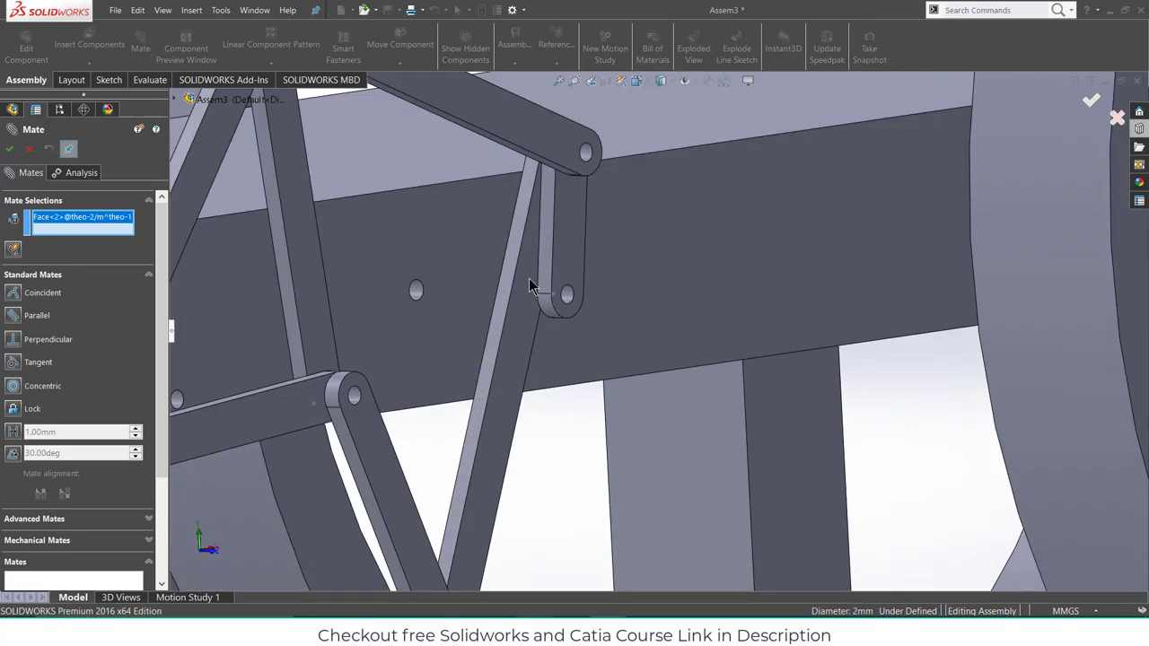
pyautogui.scroll(-3, 530, 286)
pyautogui.click(648, 336)
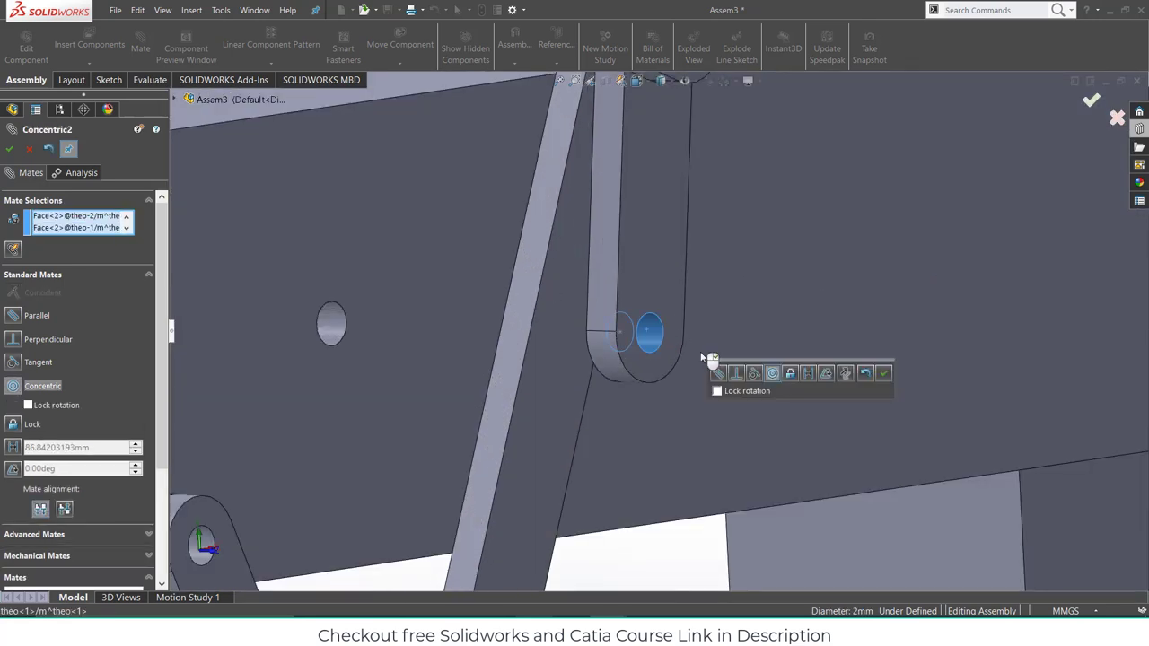
pyautogui.scroll(5, 707, 357)
pyautogui.click(883, 374)
pyautogui.scroll(3, 847, 389)
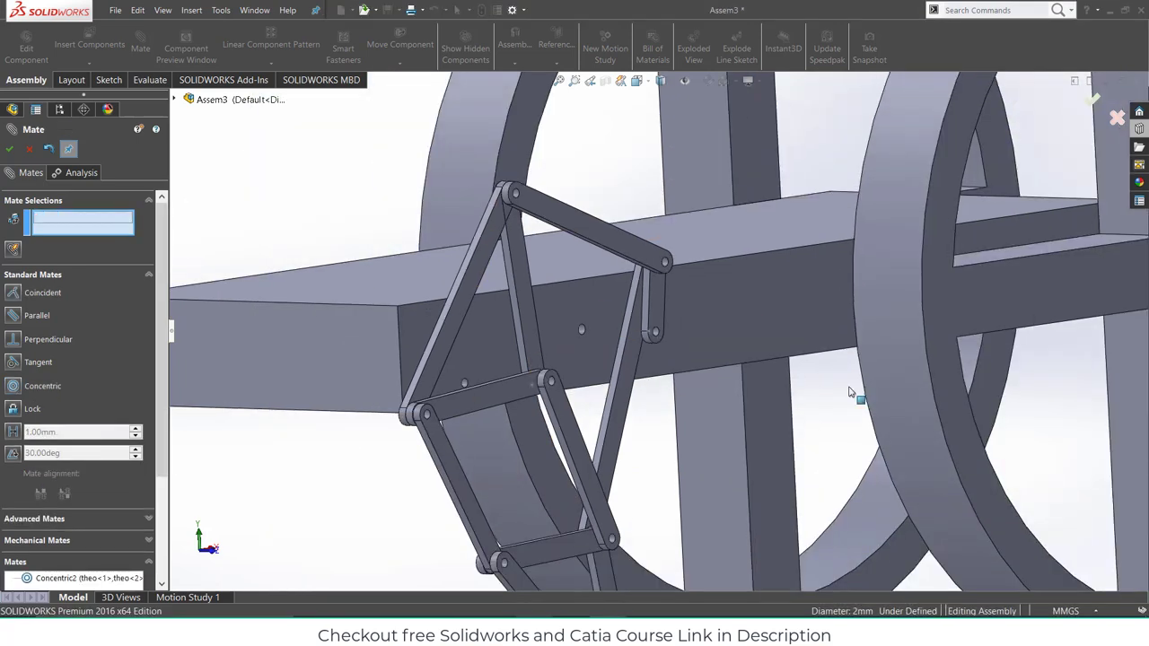
pyautogui.scroll(-6, 571, 379)
pyautogui.scroll(-3, 574, 351)
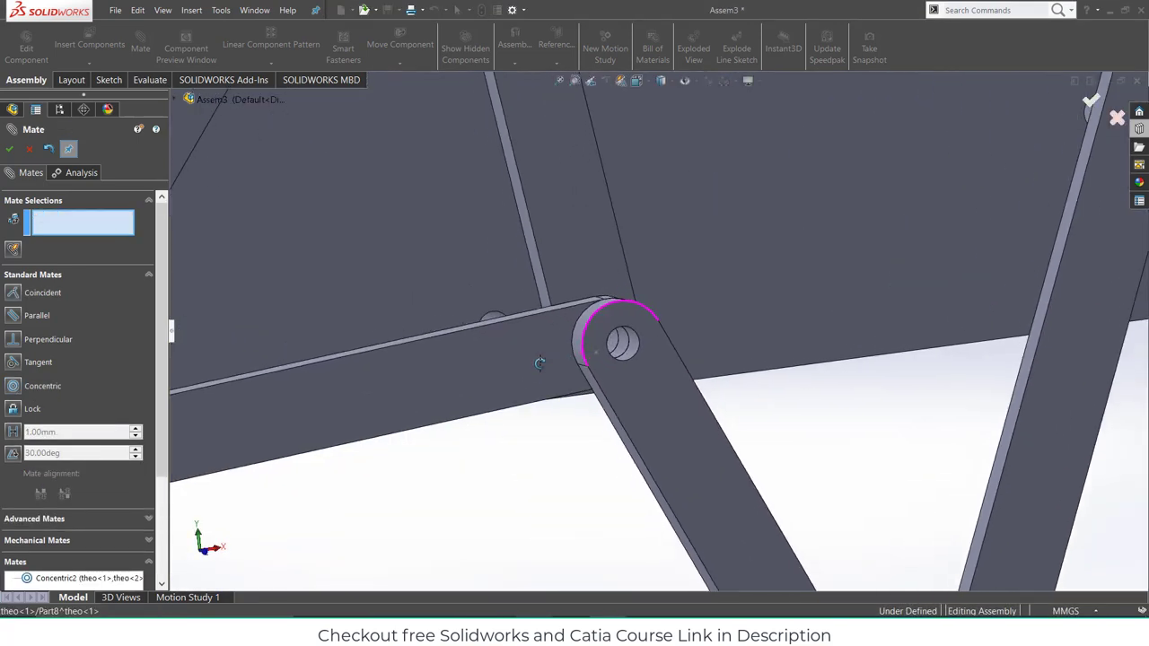
pyautogui.click(629, 359)
pyautogui.scroll(8, 634, 368)
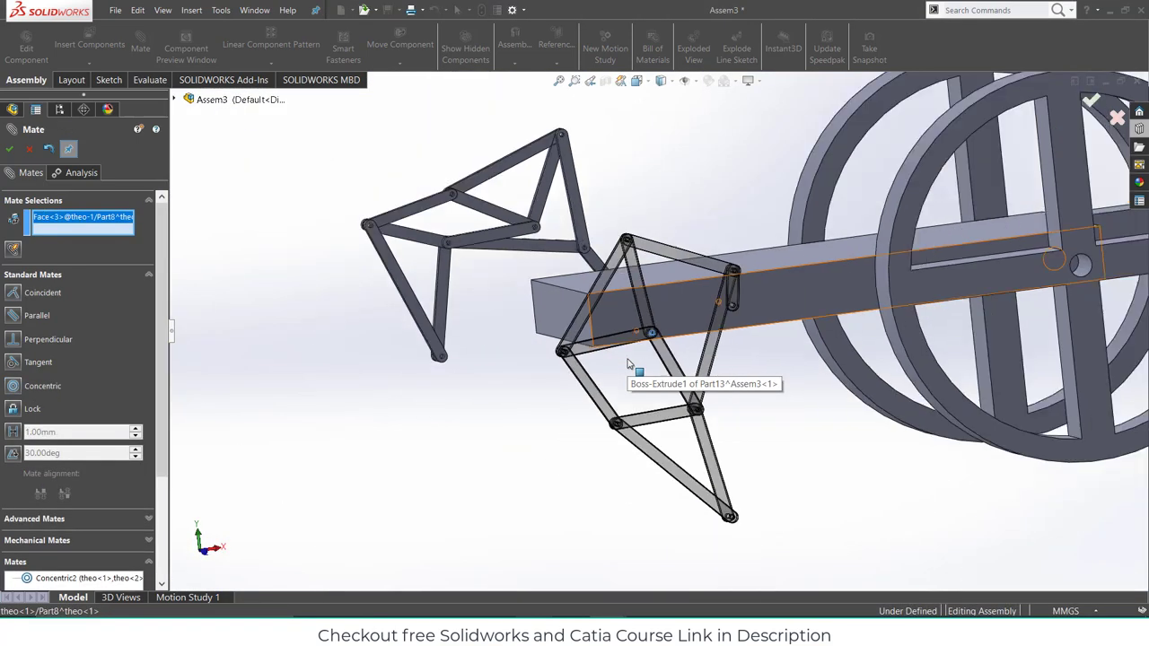
pyautogui.scroll(-3, 606, 285)
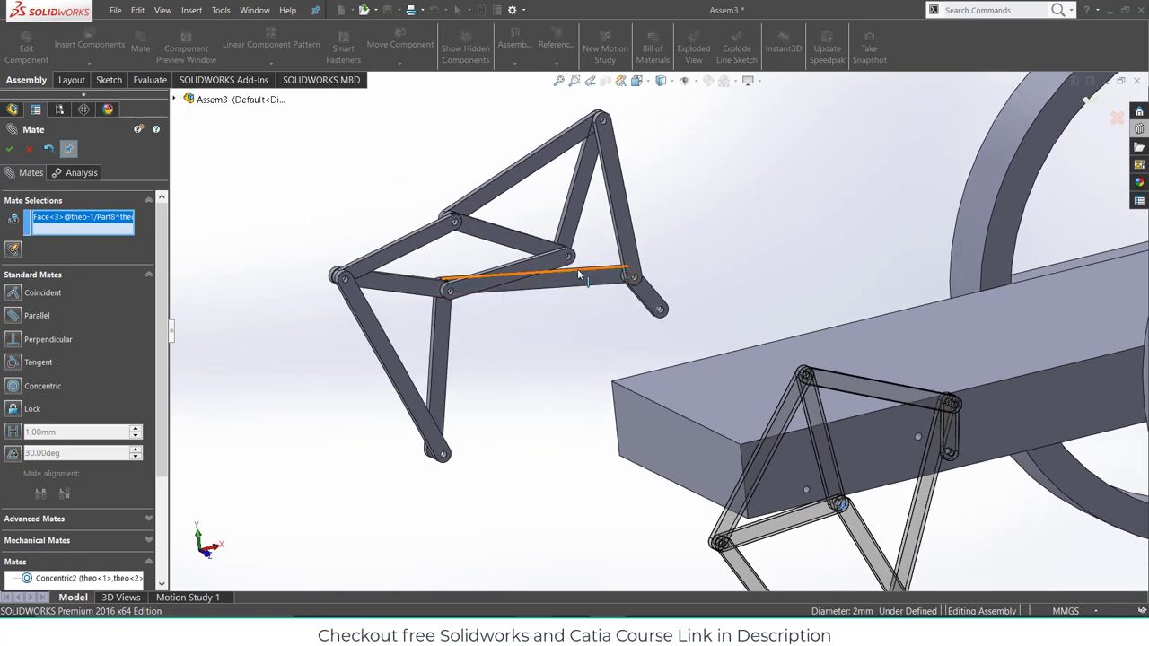
pyautogui.scroll(-5, 624, 282)
pyautogui.scroll(-2, 616, 299)
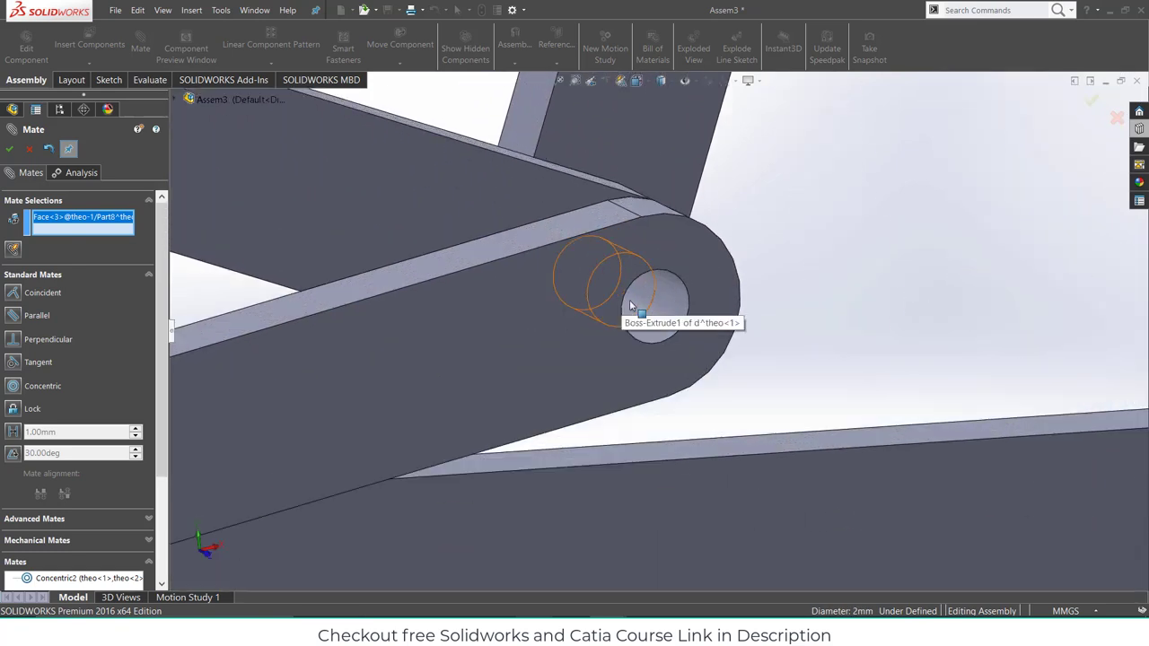
pyautogui.click(639, 305)
pyautogui.scroll(4, 772, 309)
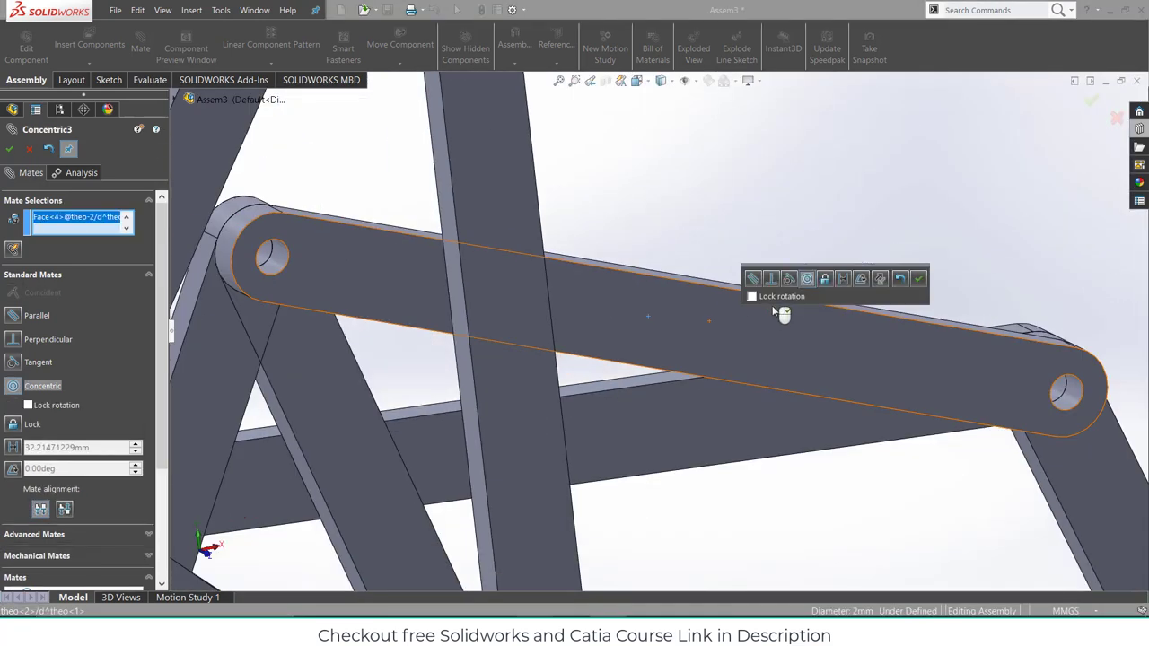
pyautogui.scroll(3, 779, 325)
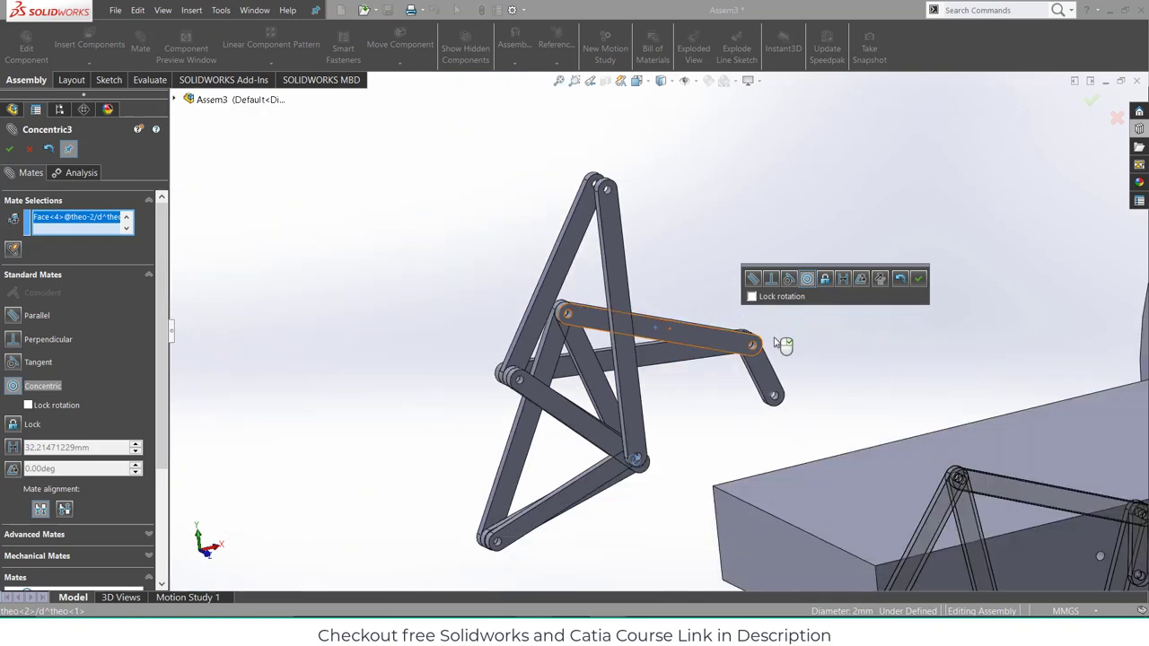
pyautogui.click(32, 151)
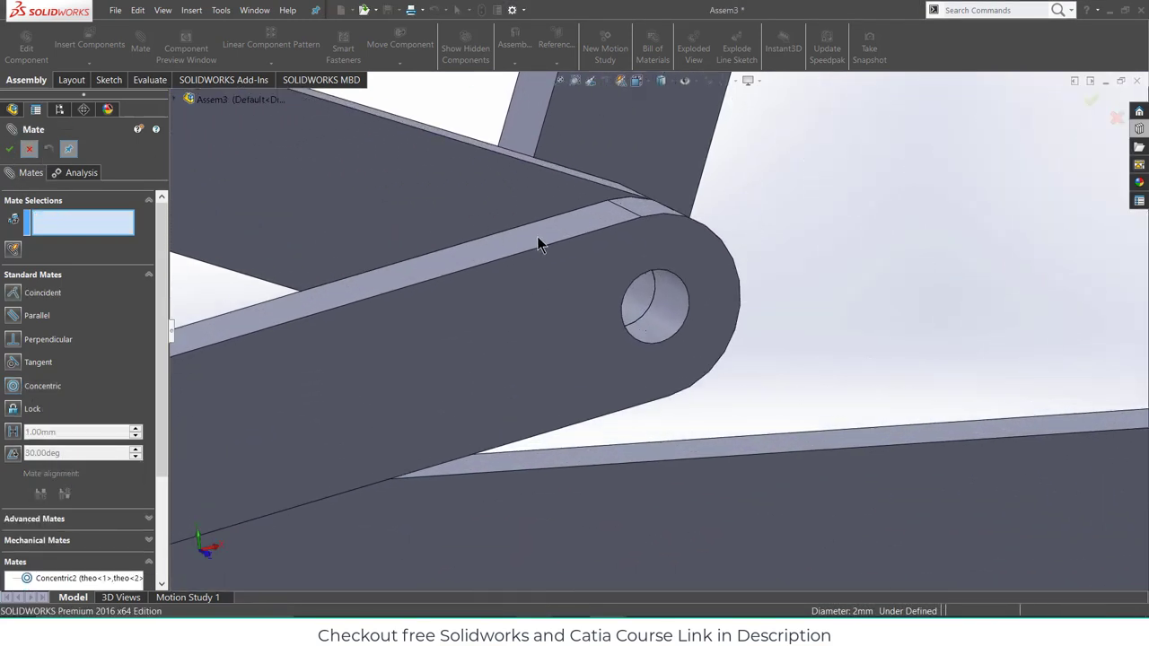
# - Move the links of the second theo leg linkage until it stands in a leg pose similar to the first leg
pyautogui.scroll(4, 628, 289)
pyautogui.scroll(5, 633, 296)
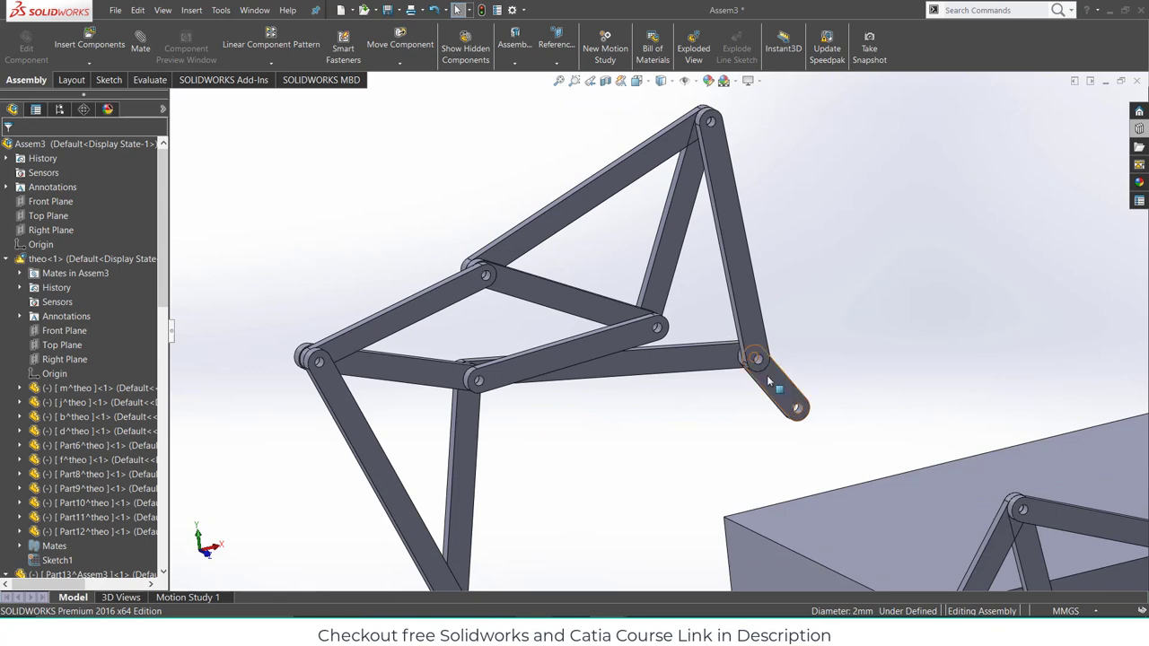
pyautogui.moveTo(766, 375); pyautogui.dragTo(763, 454)
pyautogui.moveTo(519, 386); pyautogui.dragTo(500, 475)
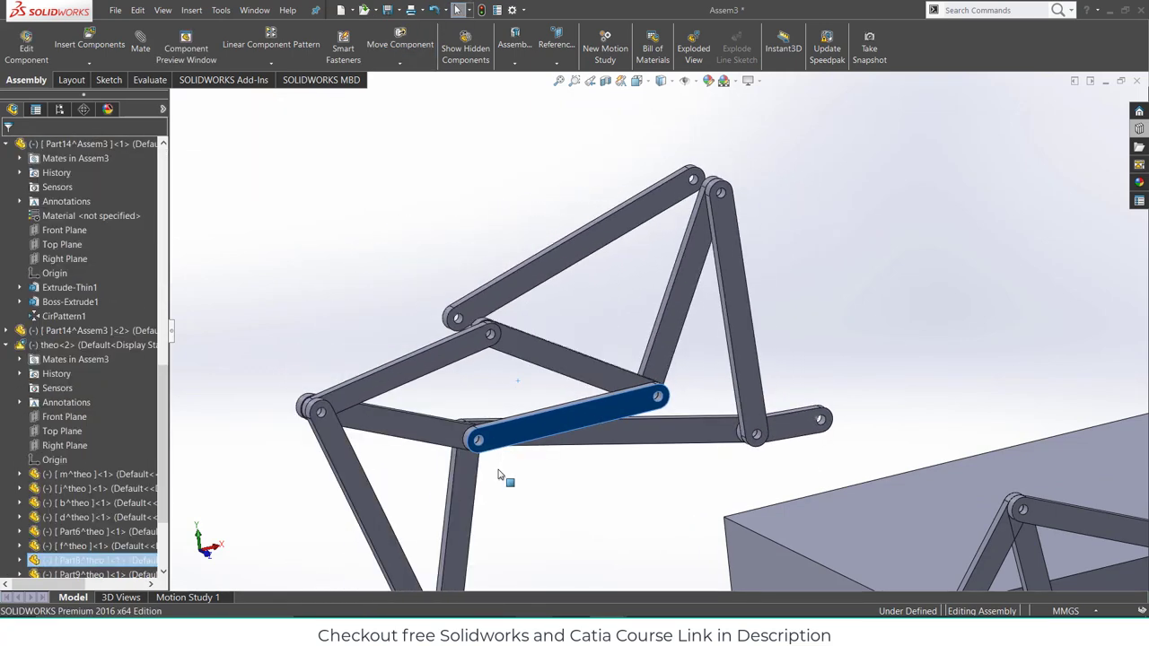
pyautogui.moveTo(604, 458); pyautogui.dragTo(662, 549)
pyautogui.scroll(6, 652, 426)
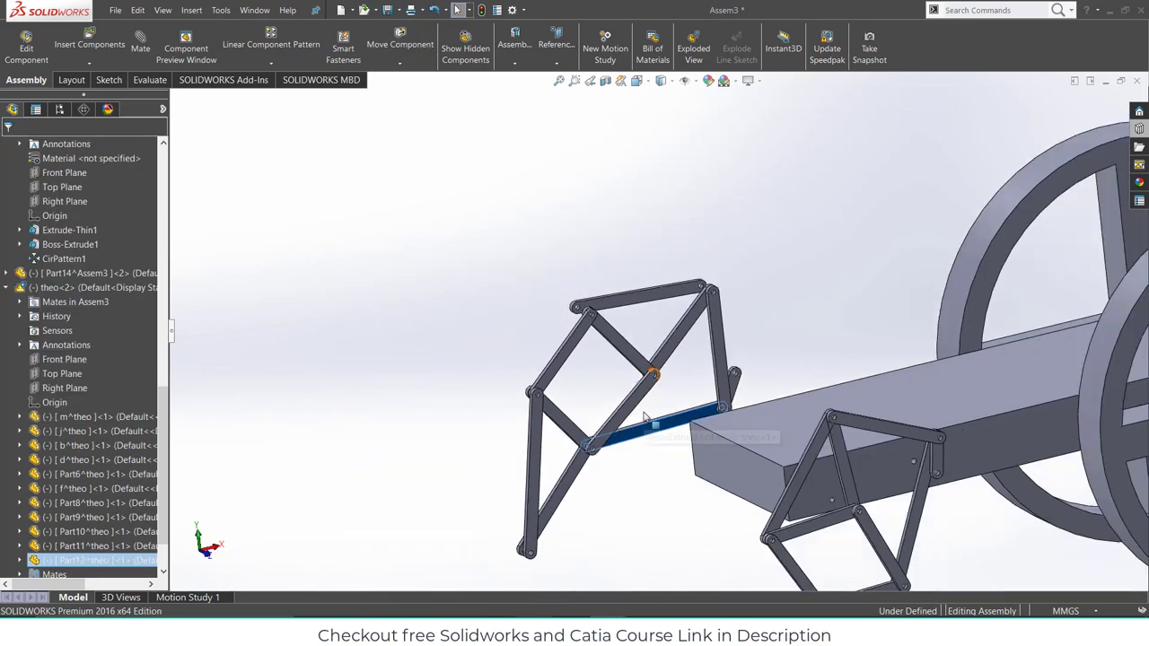
pyautogui.scroll(-3, 665, 398)
pyautogui.moveTo(535, 448); pyautogui.dragTo(598, 413)
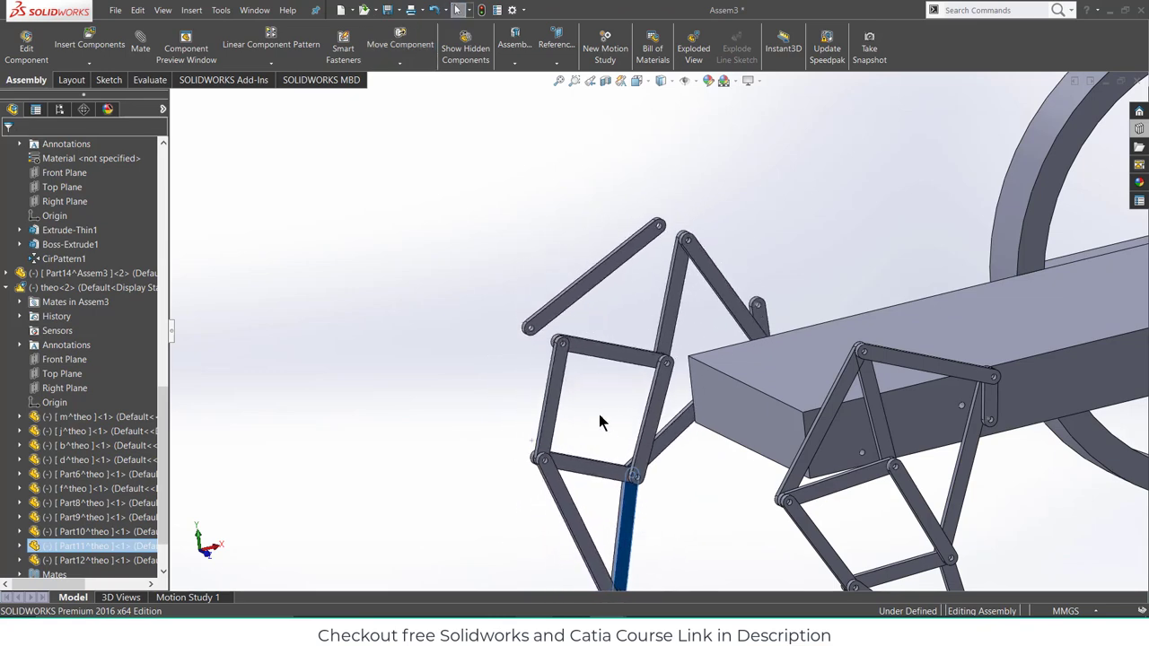
pyautogui.moveTo(599, 413); pyautogui.dragTo(634, 413, button='middle')
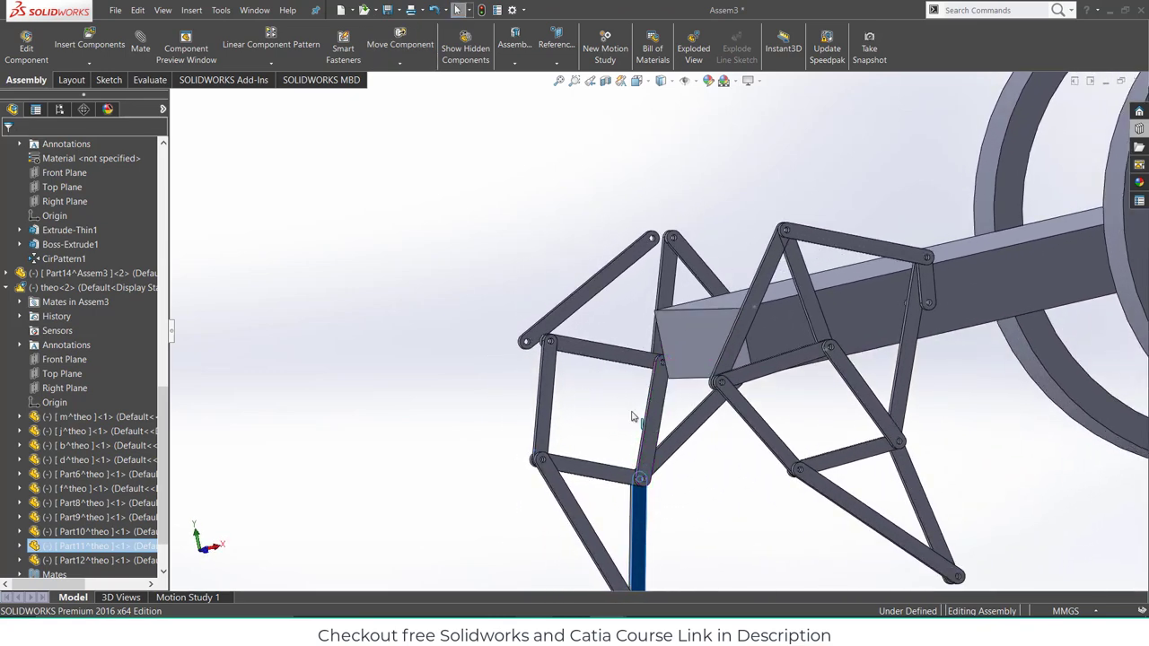
# - Mate the pivot hole of the second leg's b^theo link concentric with the matching b^theo hole on the first leg
pyautogui.click(455, 247)
pyautogui.click(144, 45)
pyautogui.scroll(-10, 692, 333)
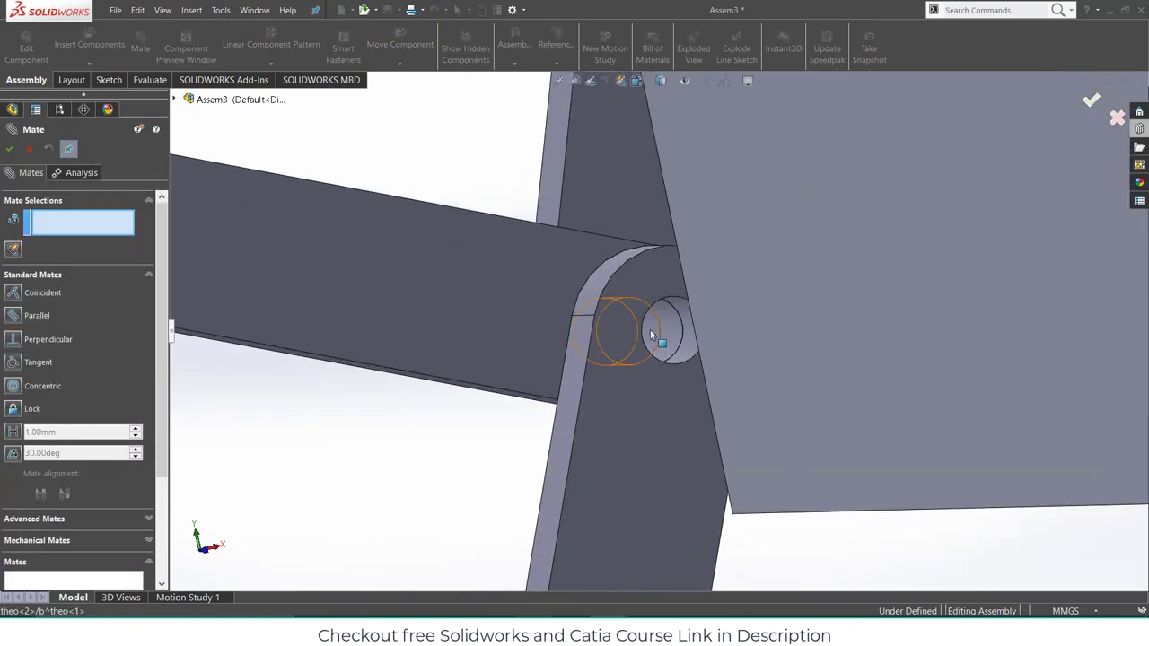
pyautogui.click(651, 336)
pyautogui.scroll(5, 738, 354)
pyautogui.scroll(-5, 941, 323)
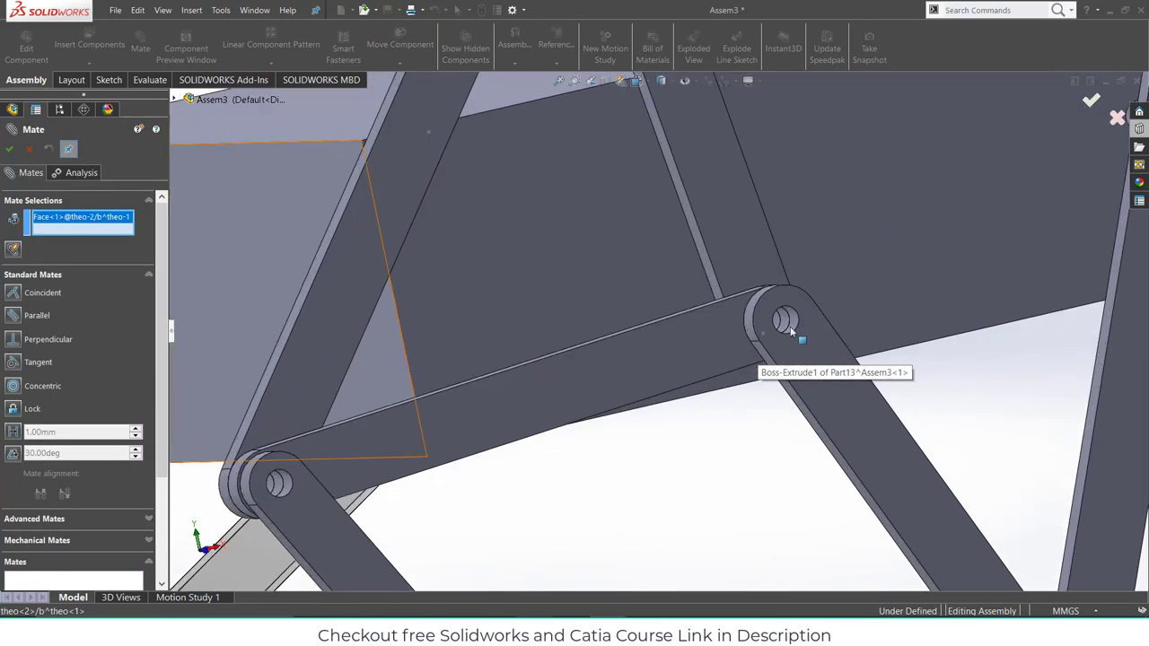
pyautogui.click(778, 325)
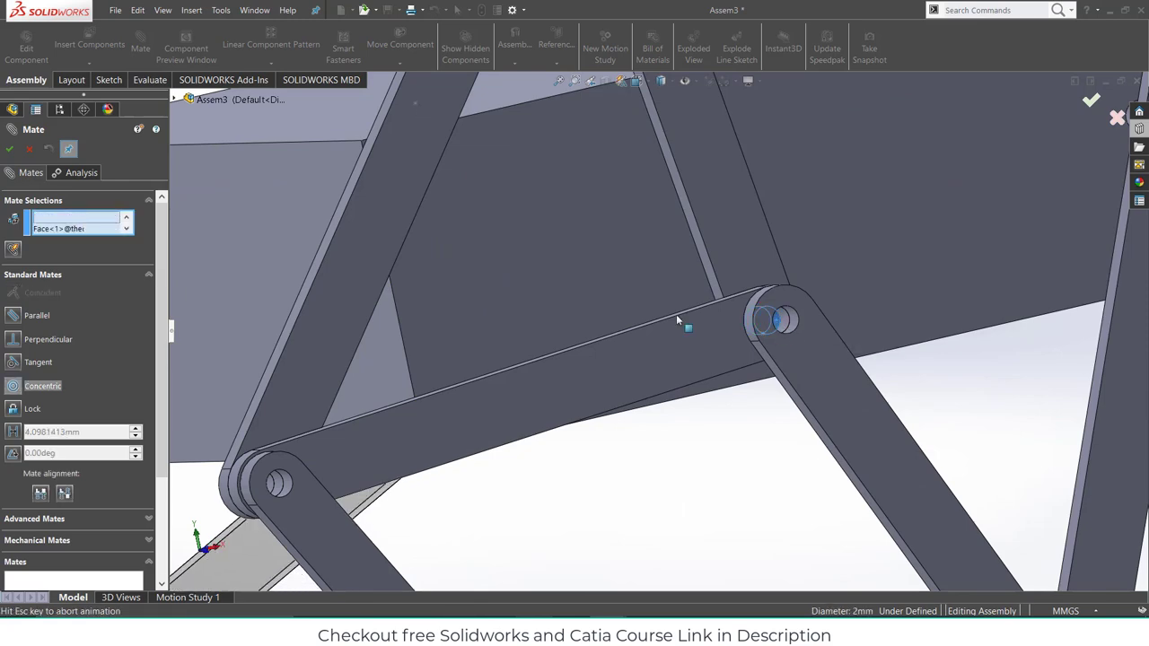
pyautogui.scroll(4, 616, 303)
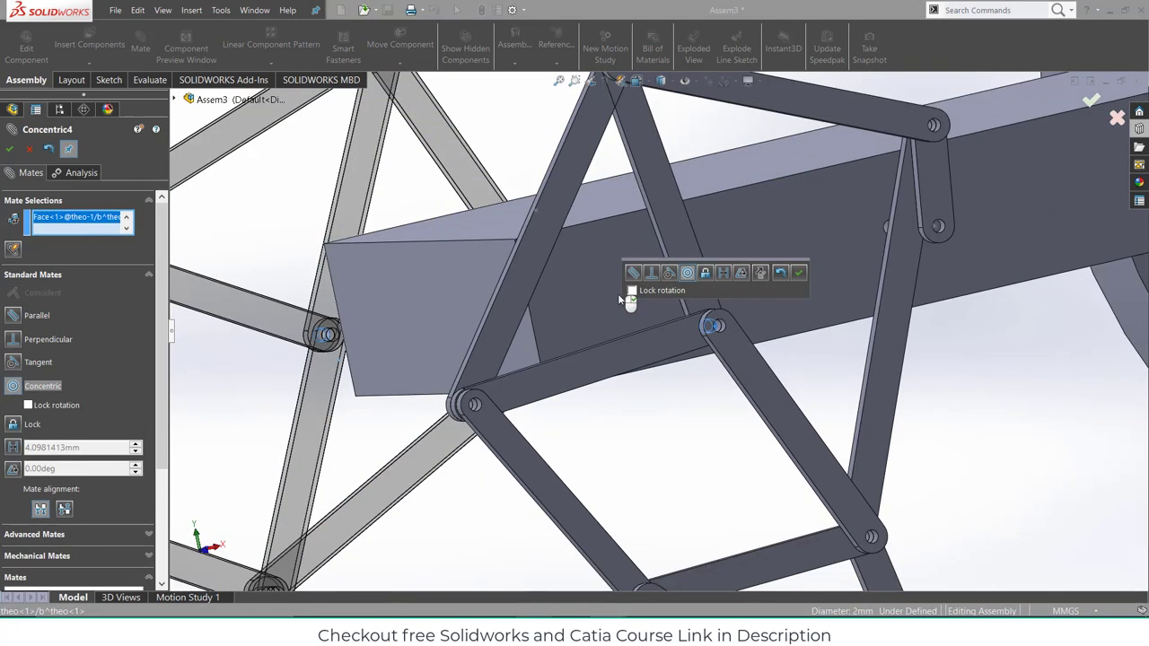
pyautogui.click(798, 272)
pyautogui.scroll(8, 730, 304)
pyautogui.moveTo(712, 317); pyautogui.dragTo(916, 302, button='middle')
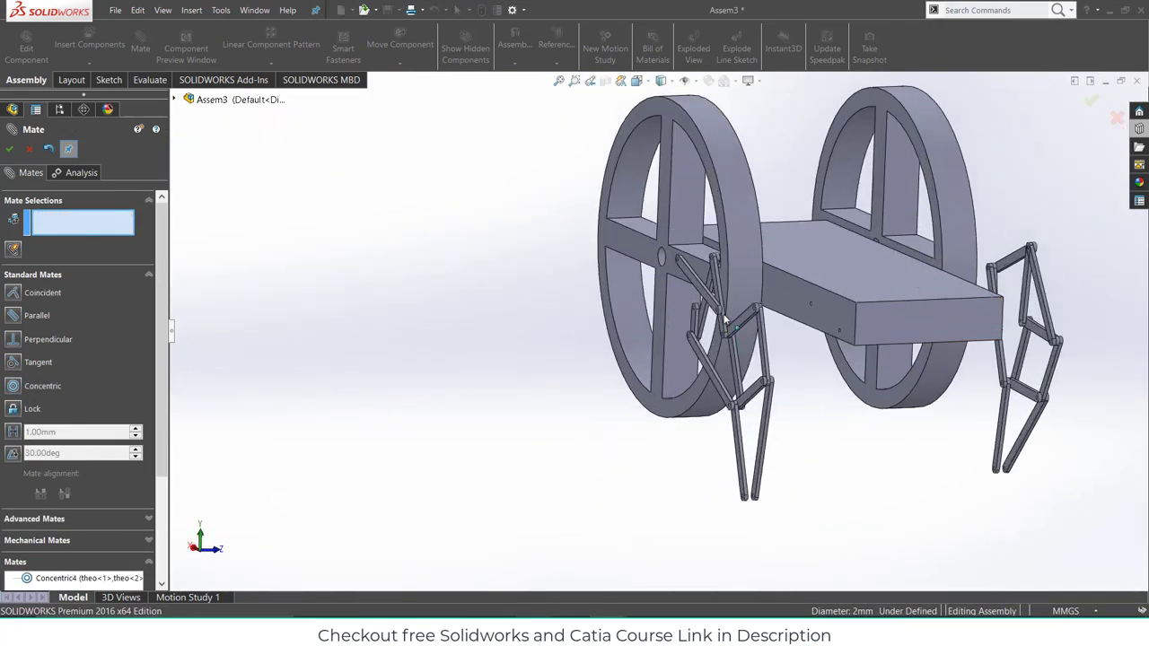
pyautogui.scroll(-4, 709, 280)
pyautogui.moveTo(736, 296); pyautogui.dragTo(616, 300, button='middle')
pyautogui.scroll(-4, 702, 295)
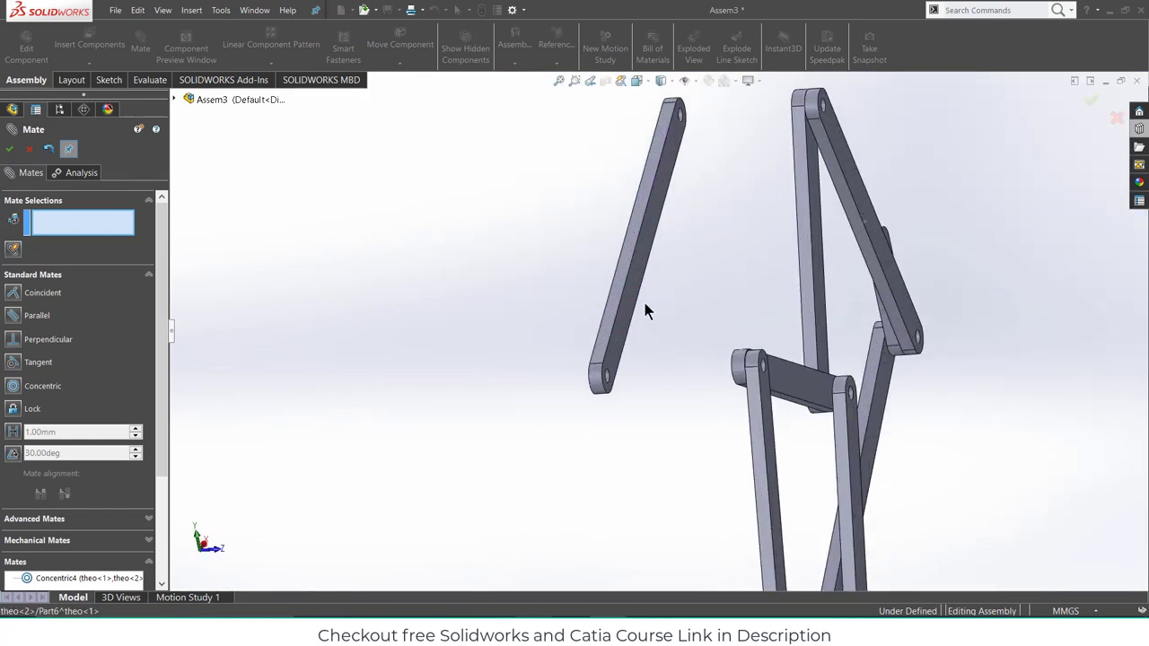
pyautogui.click(632, 306)
pyautogui.moveTo(754, 303); pyautogui.dragTo(862, 318, button='middle')
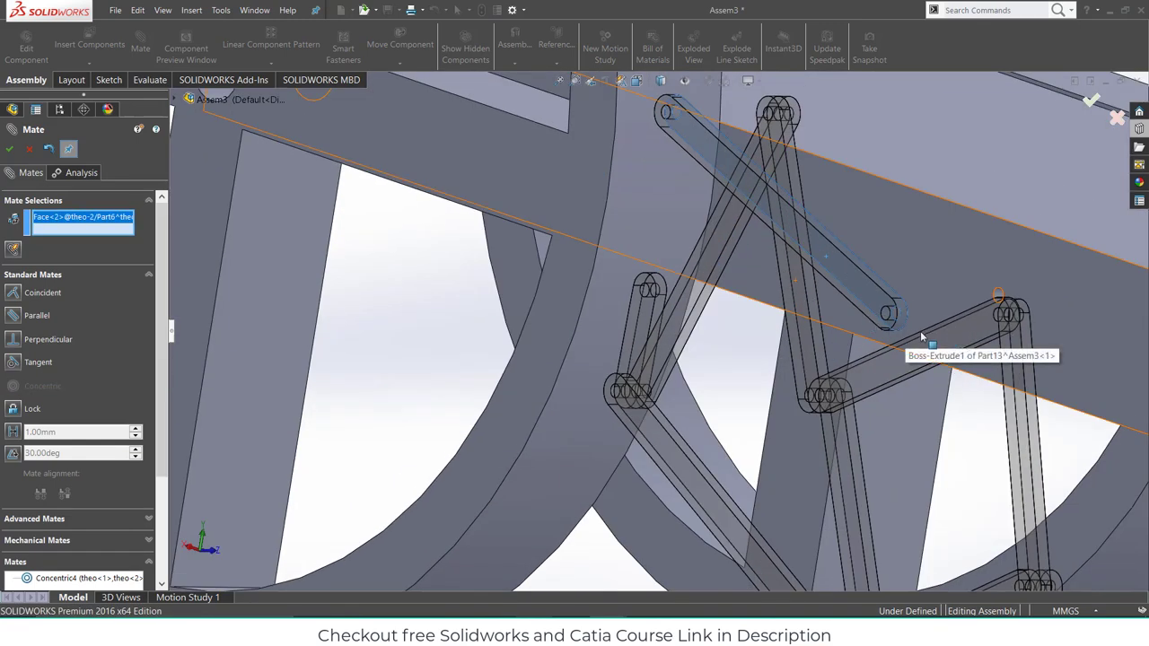
pyautogui.click(29, 150)
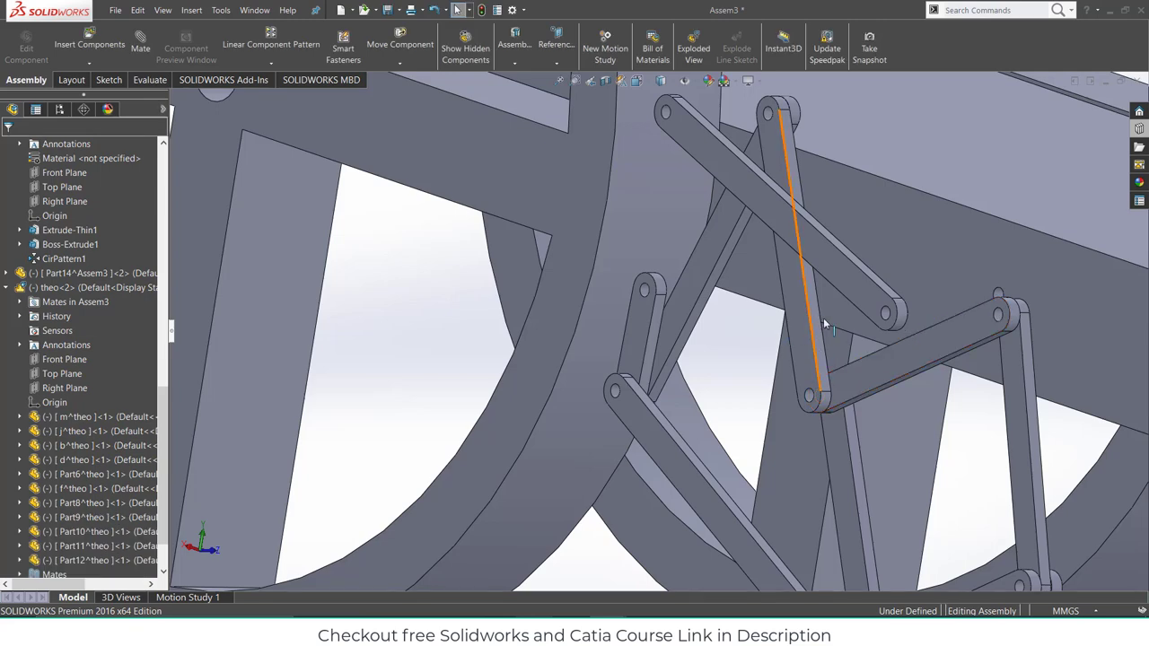
# - Examine how the links join in theo.SLDASM and compare this with the detached link of the second leg in Assem3
pyautogui.moveTo(823, 318); pyautogui.dragTo(844, 337, button='middle')
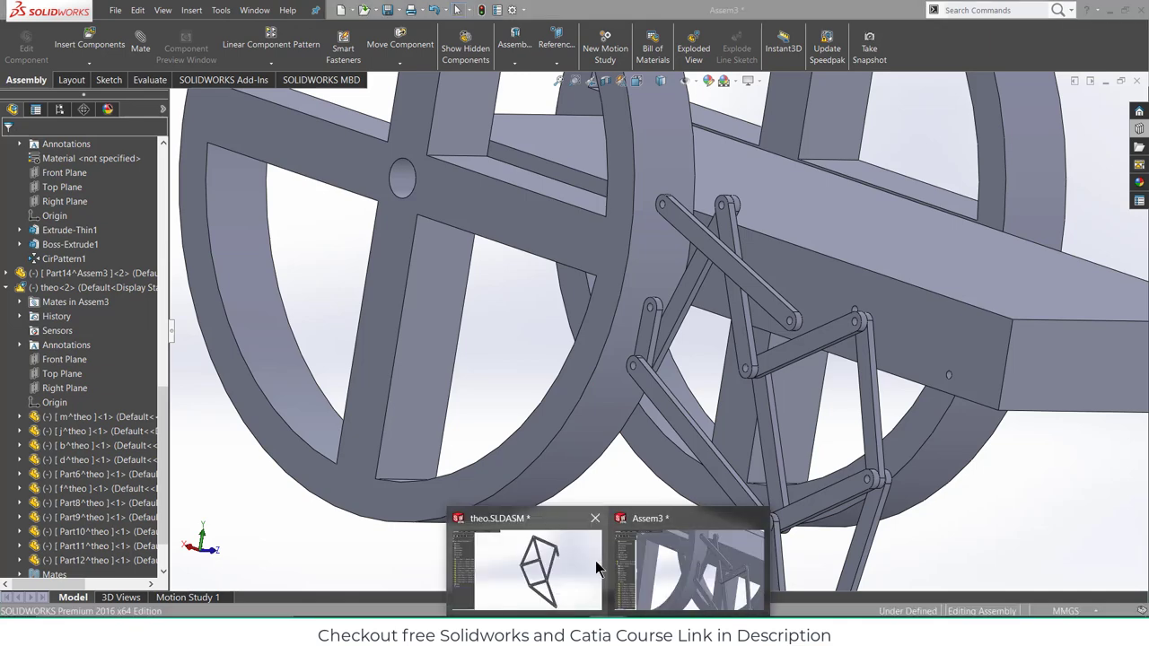
pyautogui.click(594, 567)
pyautogui.moveTo(691, 267); pyautogui.dragTo(616, 358, button='middle')
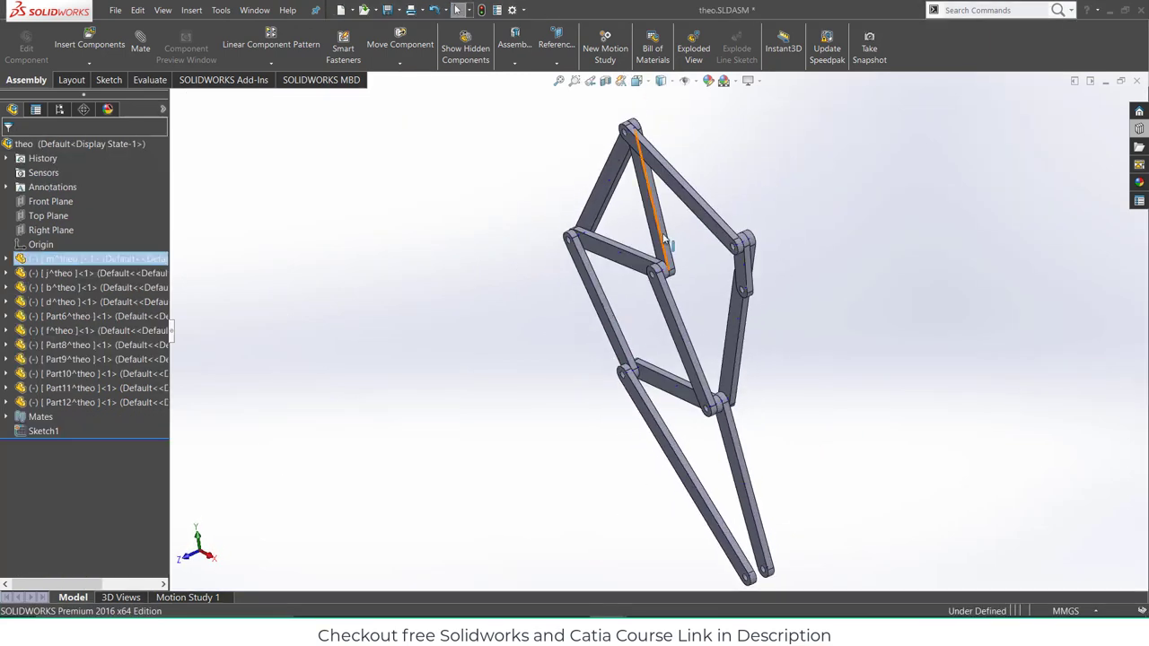
pyautogui.scroll(-3, 667, 235)
pyautogui.moveTo(723, 212); pyautogui.dragTo(726, 228)
pyautogui.moveTo(729, 209); pyautogui.dragTo(690, 258, button='middle')
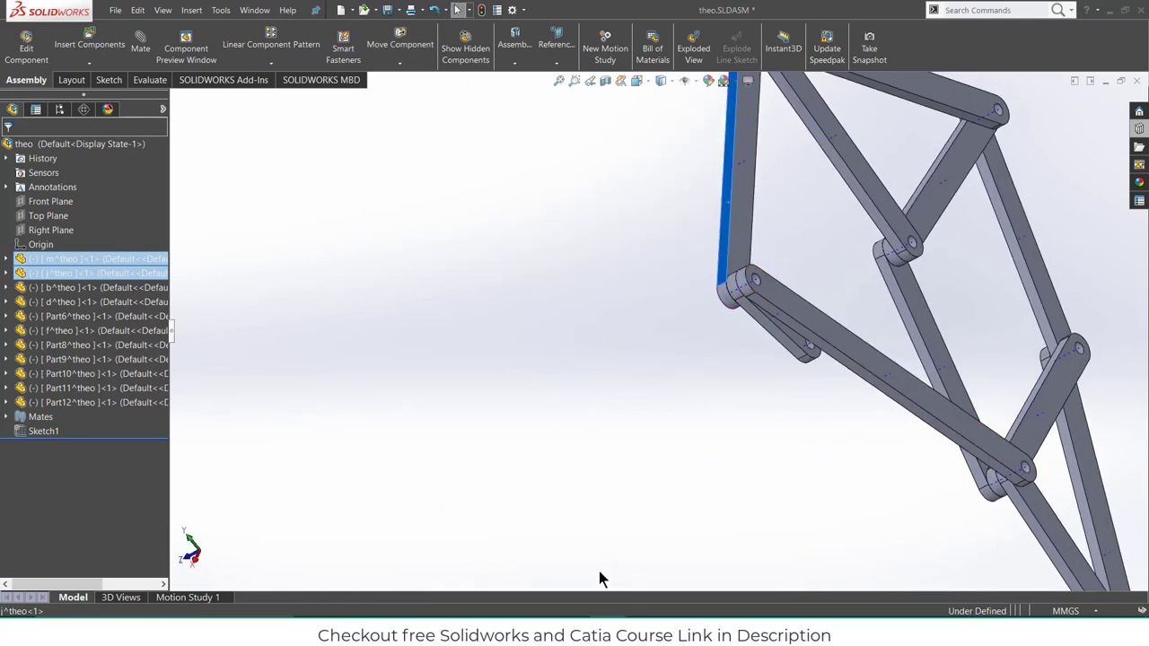
pyautogui.moveTo(608, 616)
pyautogui.click(695, 557)
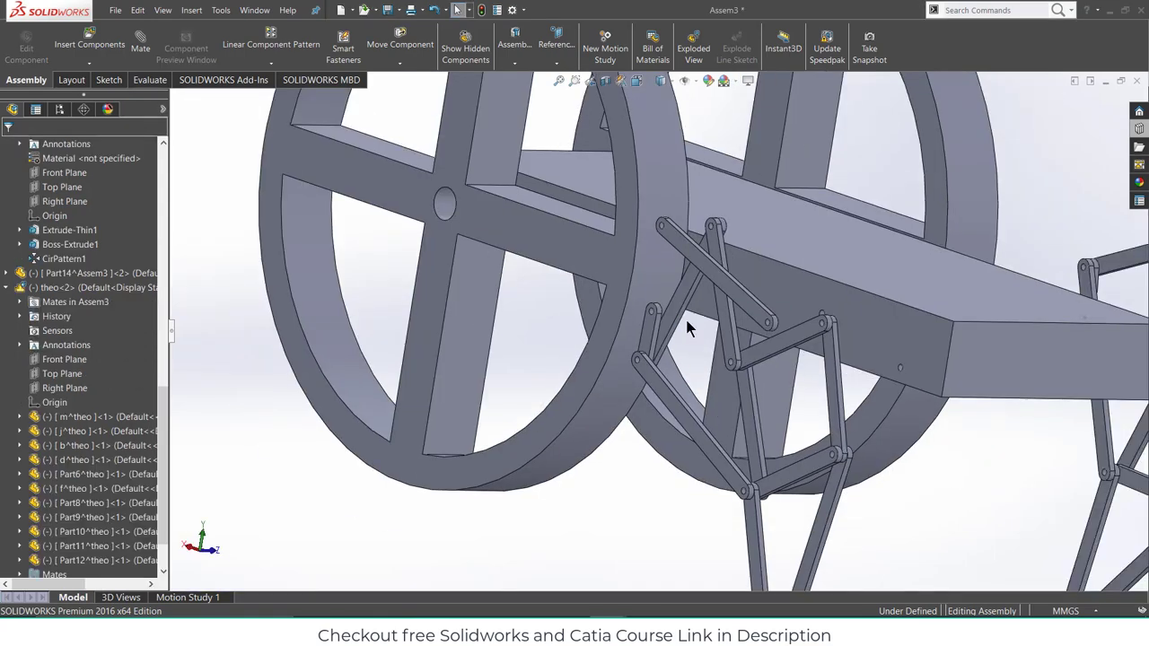
pyautogui.moveTo(685, 316); pyautogui.dragTo(606, 326, button='middle')
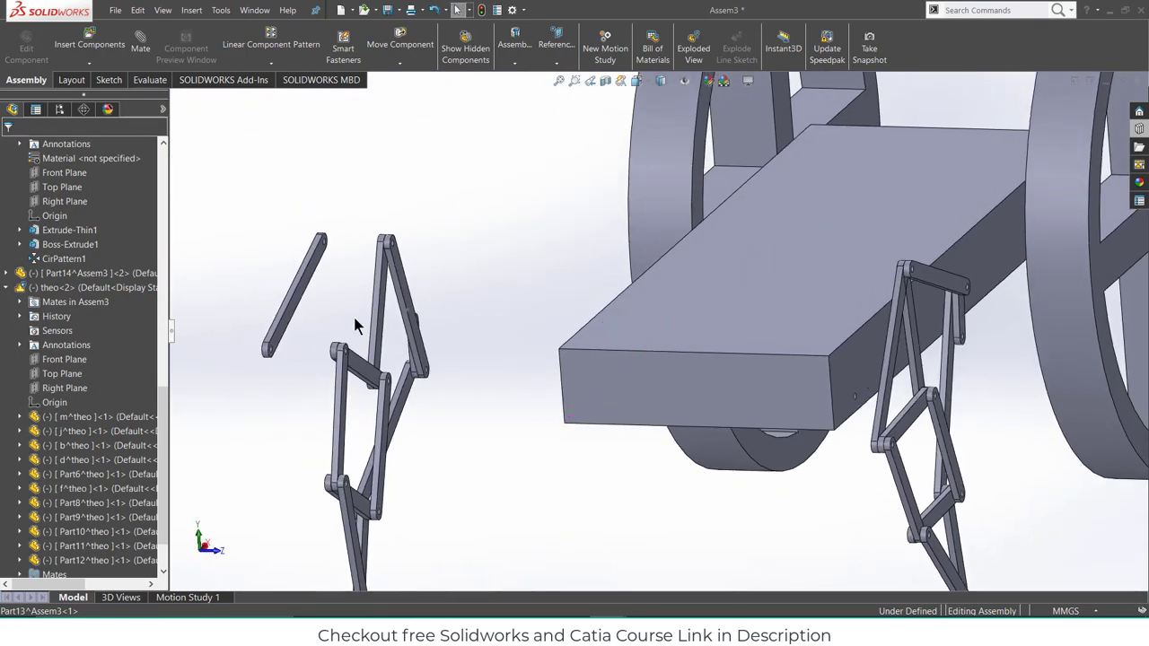
pyautogui.scroll(-3, 370, 298)
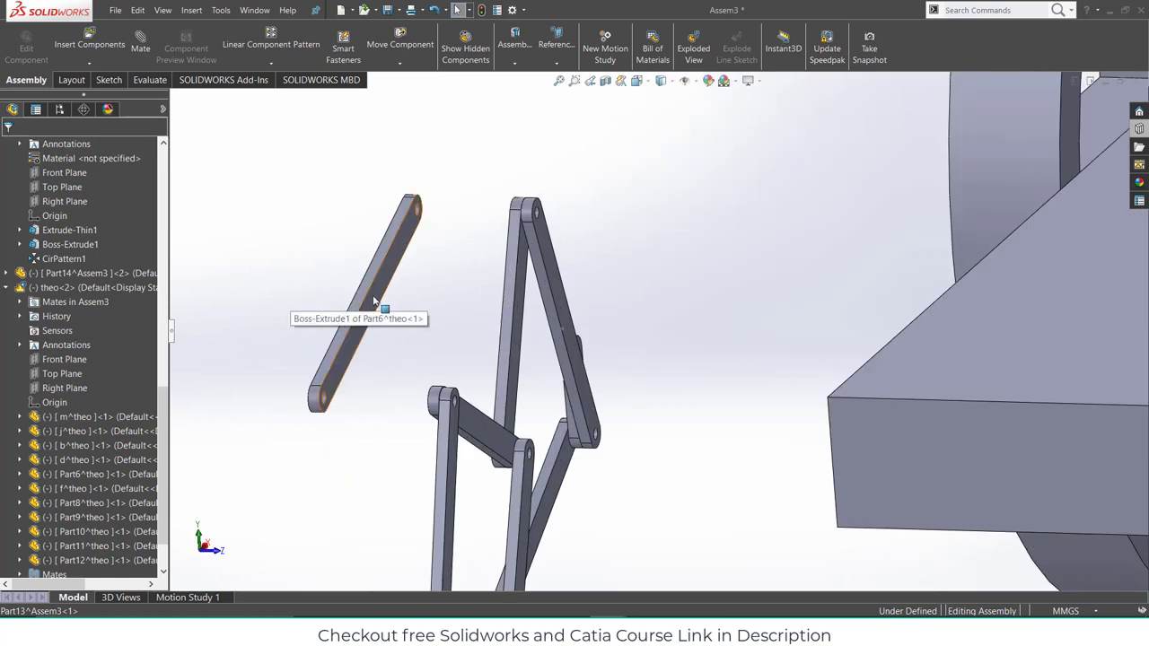
# - Switch to theo.SLDASM and mate the flat face of the detached Part6^theo link coincident with the face of the b^theo link
pyautogui.moveTo(379, 298); pyautogui.dragTo(457, 297)
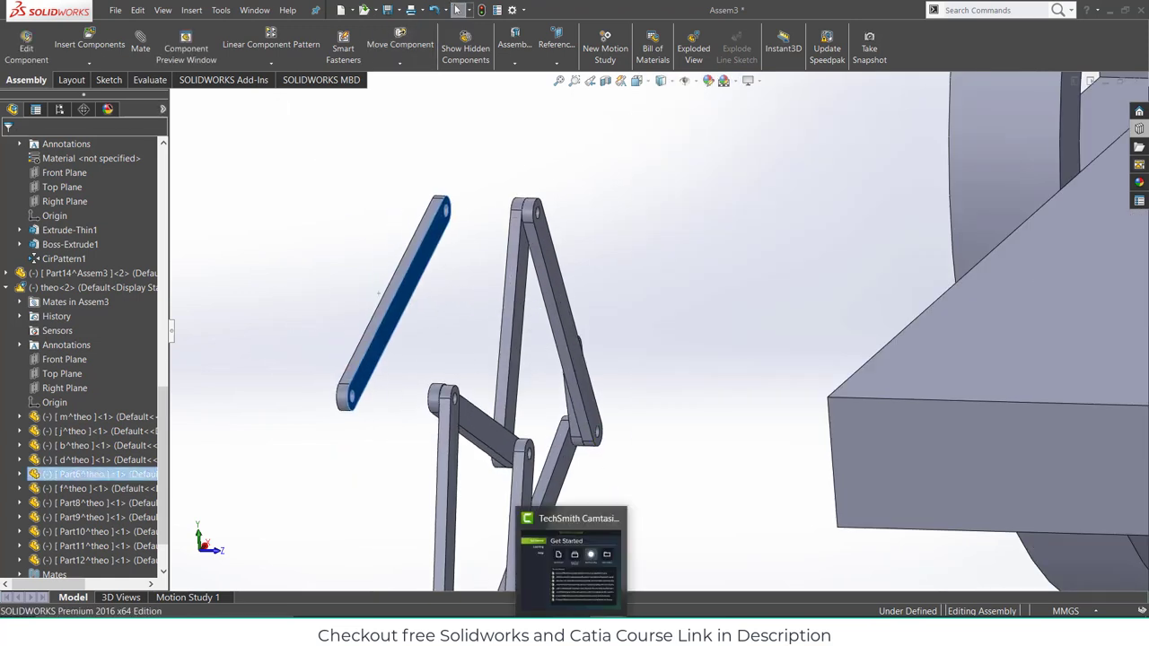
pyautogui.hotkey('ctrl', 'Tab')
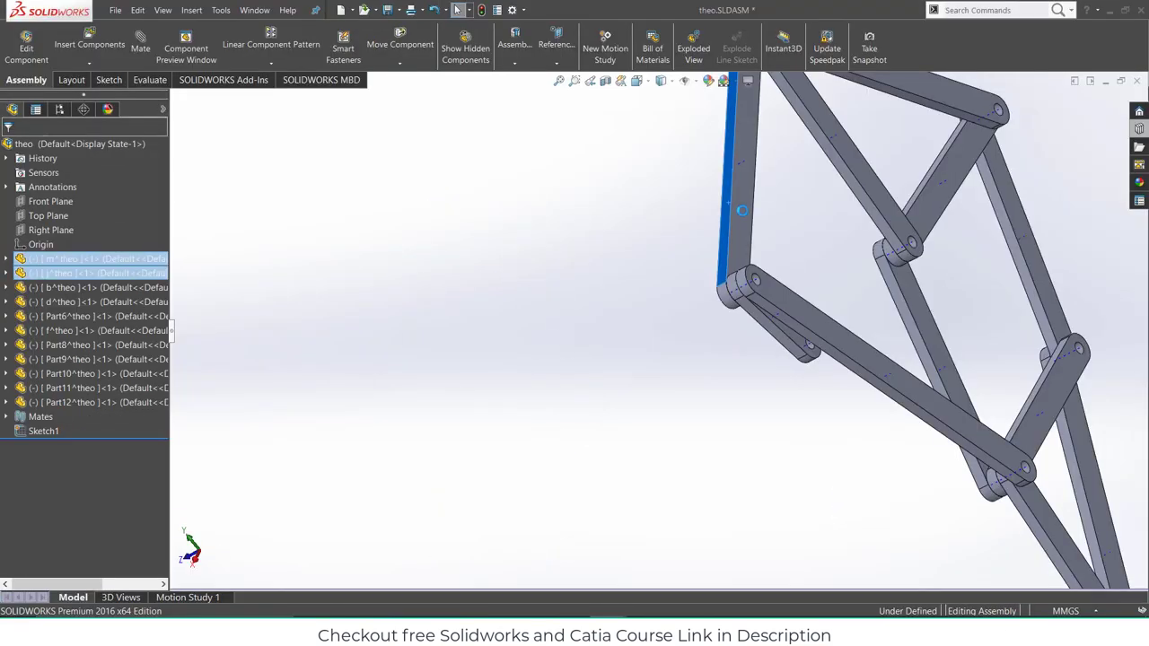
pyautogui.scroll(5, 767, 221)
pyautogui.moveTo(767, 221); pyautogui.dragTo(738, 222, button='middle')
pyautogui.moveTo(785, 170); pyautogui.dragTo(801, 206)
pyautogui.click(744, 105)
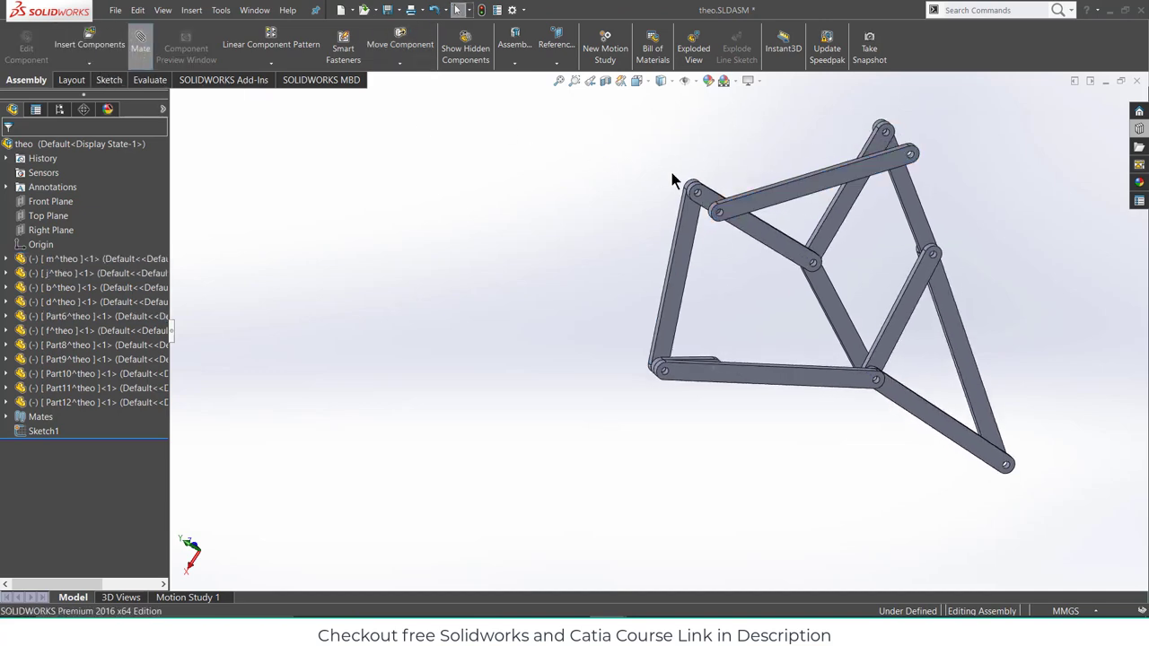
pyautogui.moveTo(671, 172); pyautogui.dragTo(864, 264, button='middle')
pyautogui.scroll(-4, 795, 263)
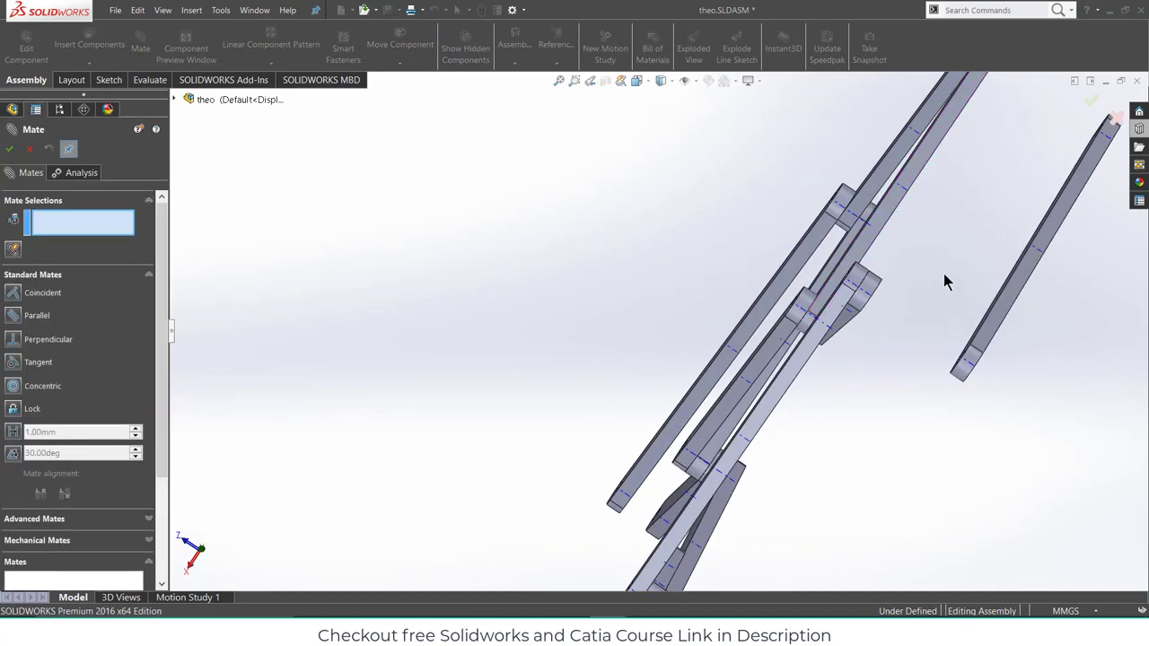
pyautogui.moveTo(943, 274); pyautogui.dragTo(982, 287, button='middle')
pyautogui.scroll(2, 1056, 282)
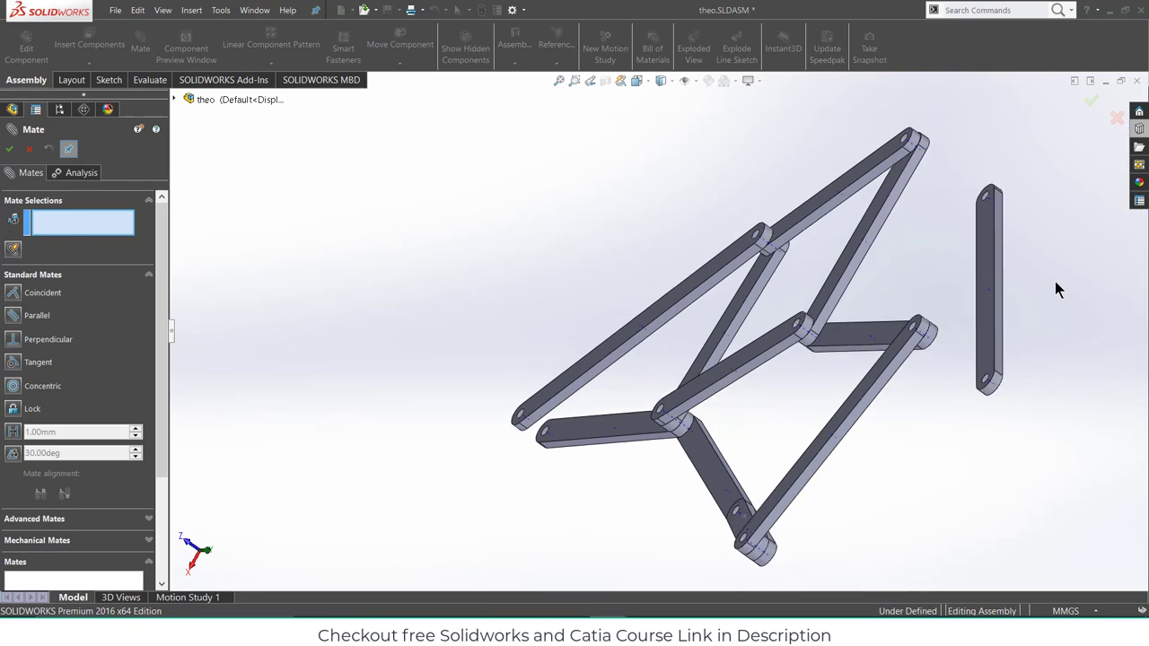
pyautogui.click(988, 303)
pyautogui.moveTo(941, 320); pyautogui.dragTo(830, 207, button='middle')
pyautogui.click(685, 231)
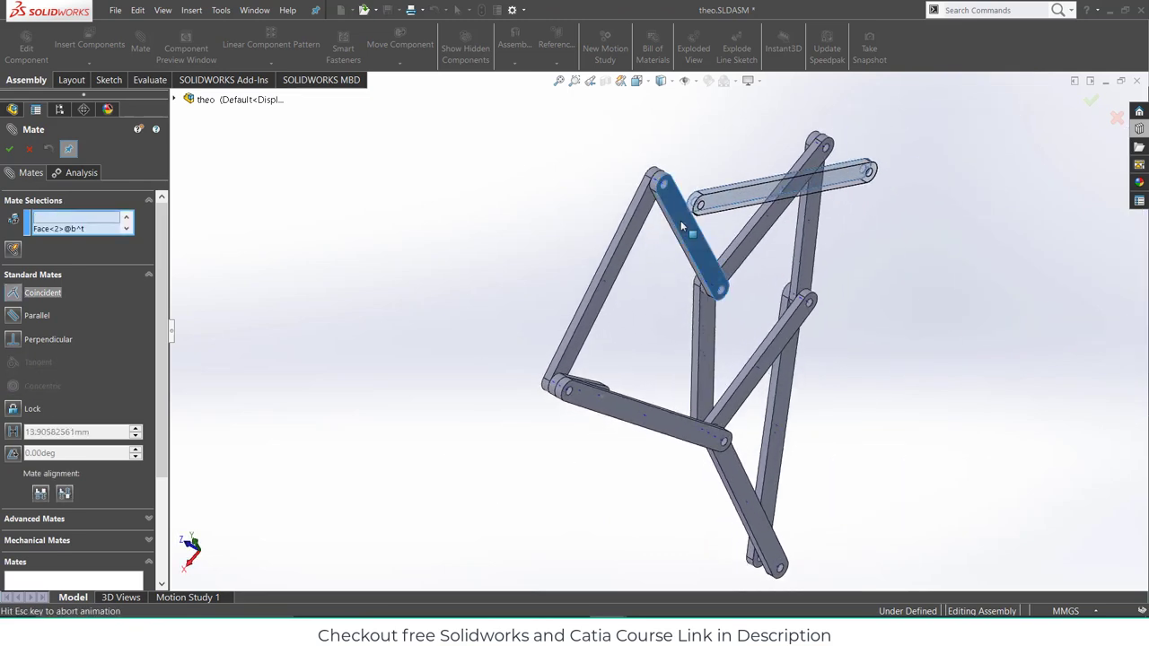
pyautogui.click(835, 212)
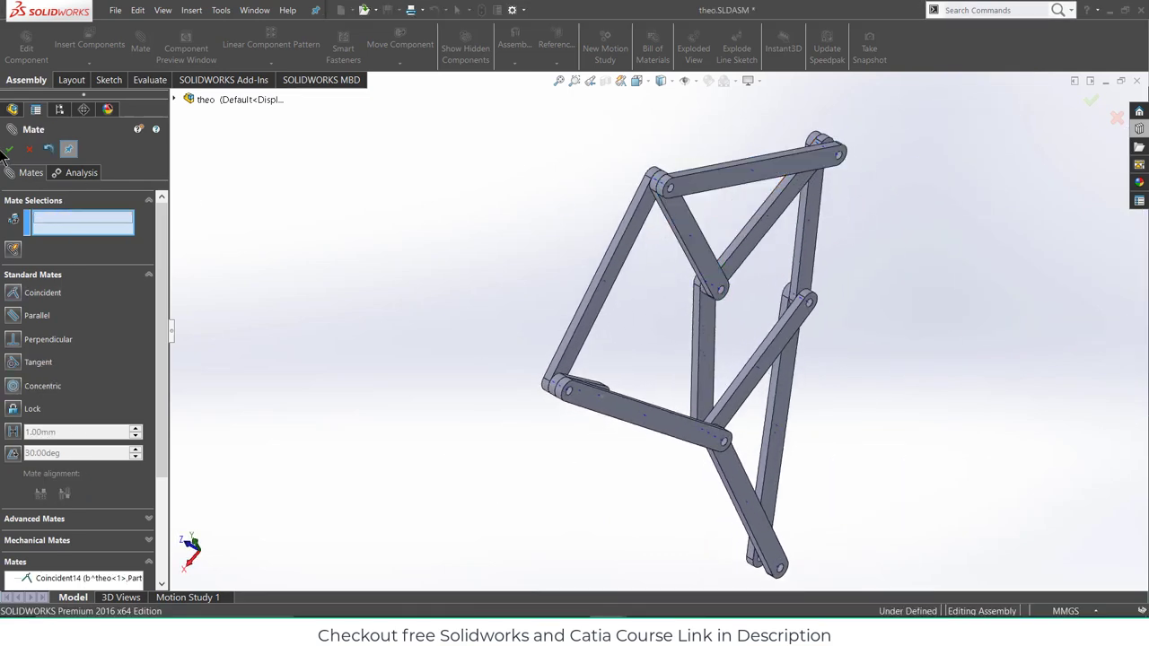
pyautogui.click(9, 149)
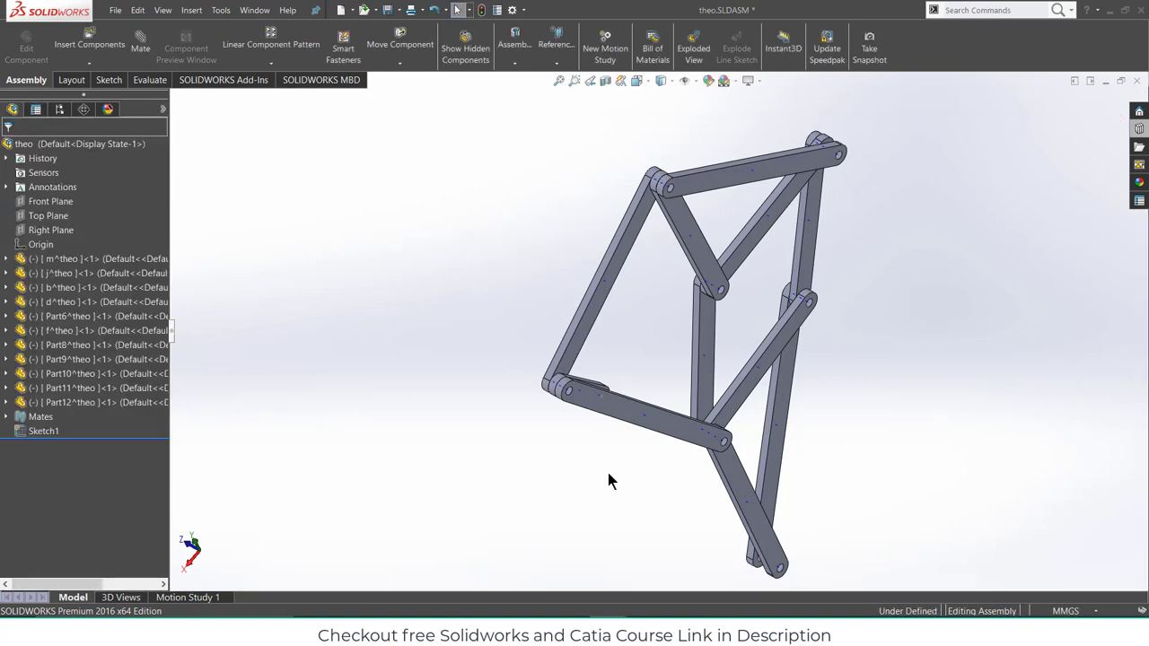
# - Save theo.SLDASM, return to Assem3 and rebuild the assembly with the changed models
pyautogui.hotkey('ctrl', 's')
pyautogui.click(655, 564)
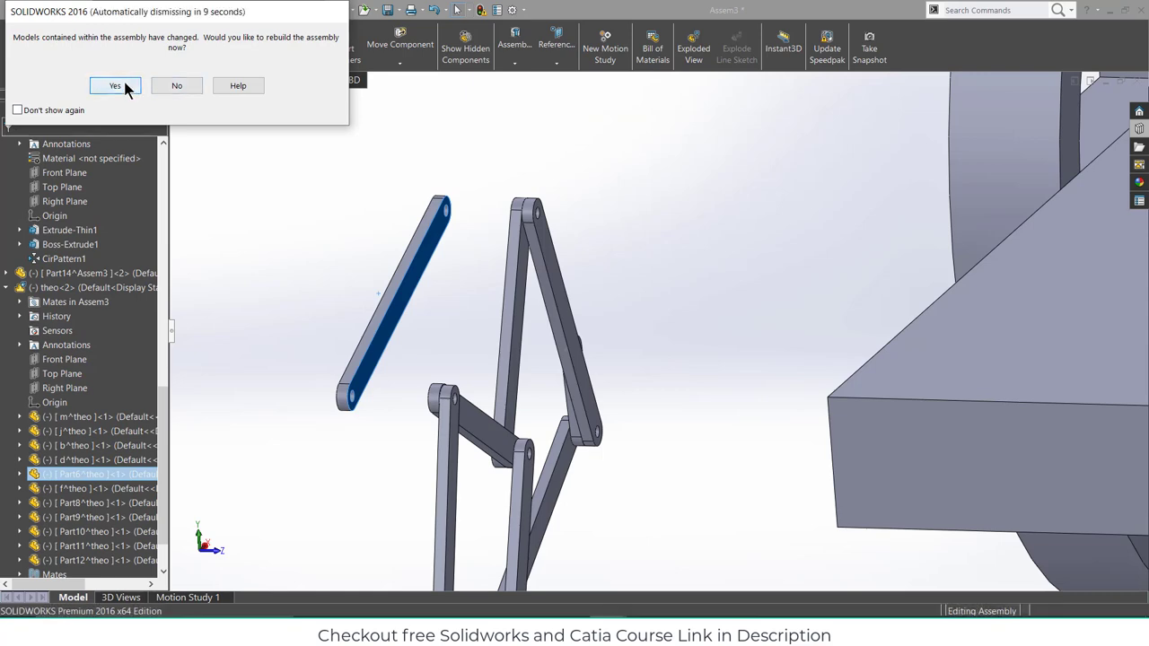
pyautogui.click(123, 83)
# - Move the second theo leg by its j^theo link along the body block's side toward the block's front end
pyautogui.scroll(5, 664, 262)
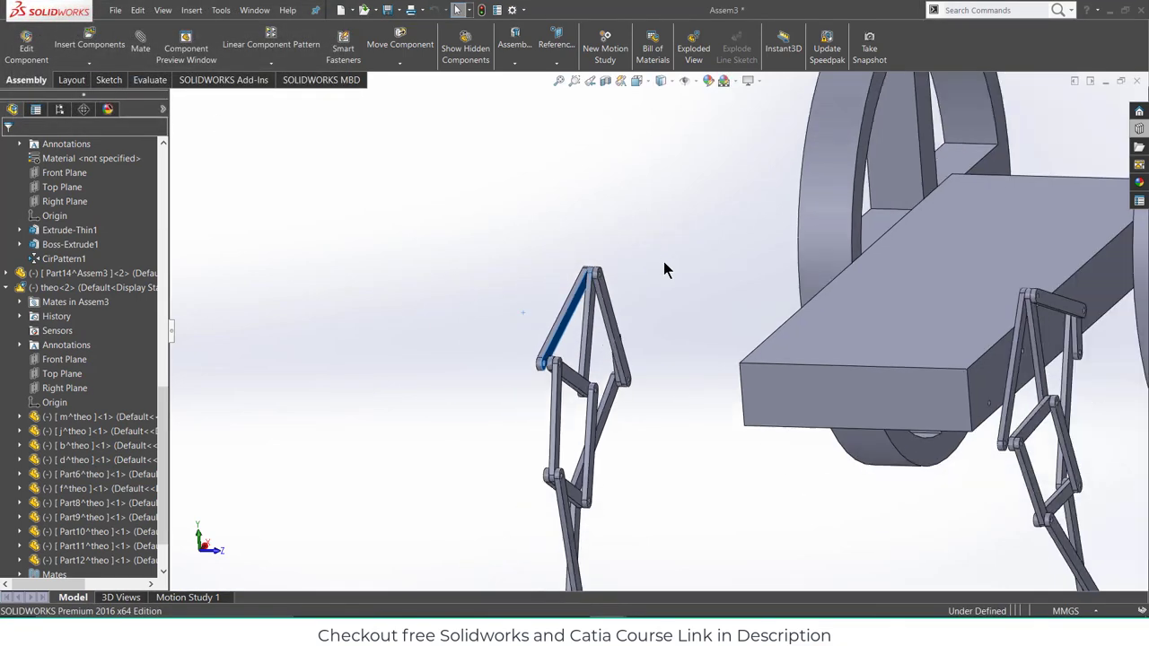
pyautogui.moveTo(664, 261); pyautogui.dragTo(747, 260, button='middle')
pyautogui.scroll(-4, 597, 376)
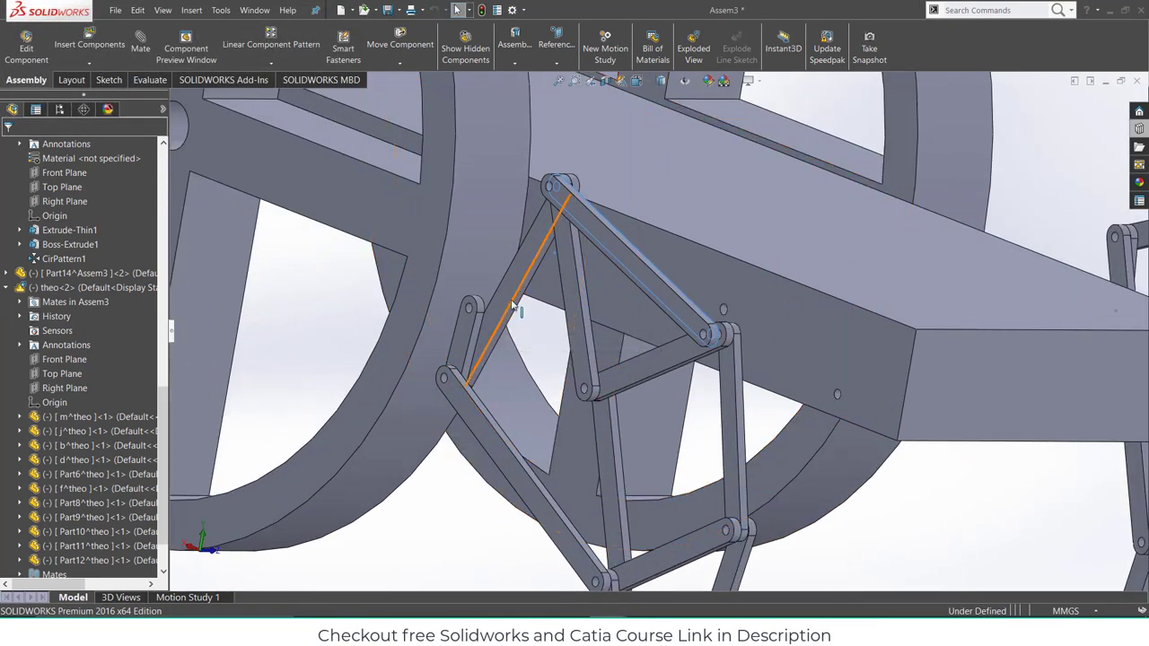
pyautogui.moveTo(519, 305); pyautogui.dragTo(666, 296)
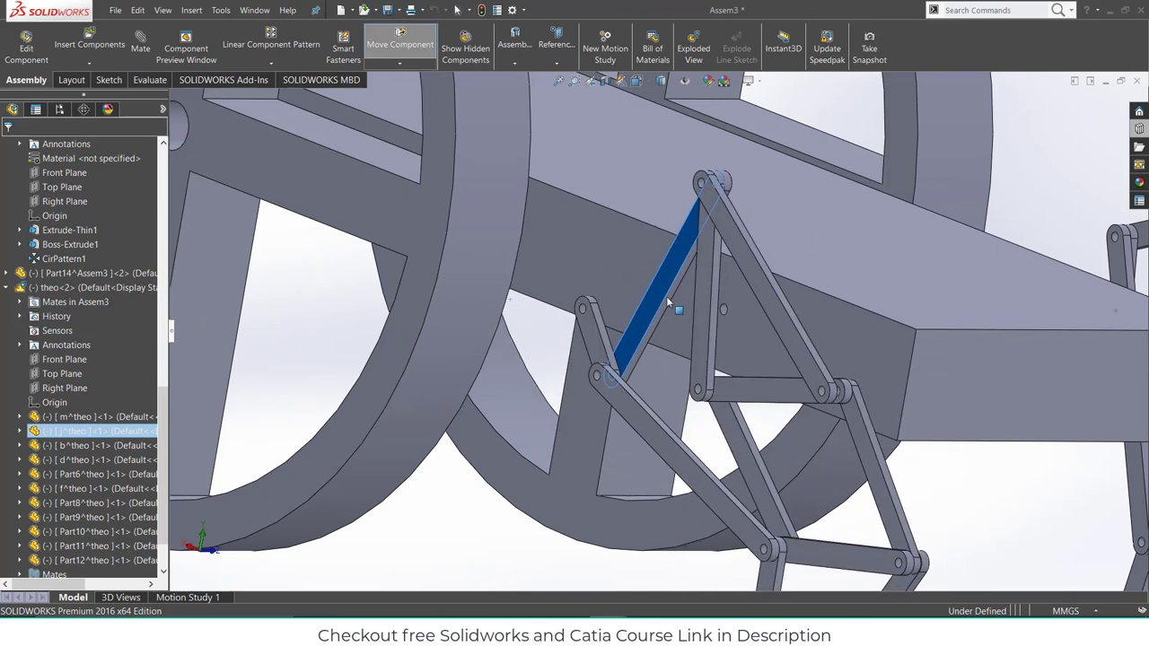
pyautogui.moveTo(650, 322); pyautogui.dragTo(723, 336, button='middle')
pyautogui.scroll(3, 815, 363)
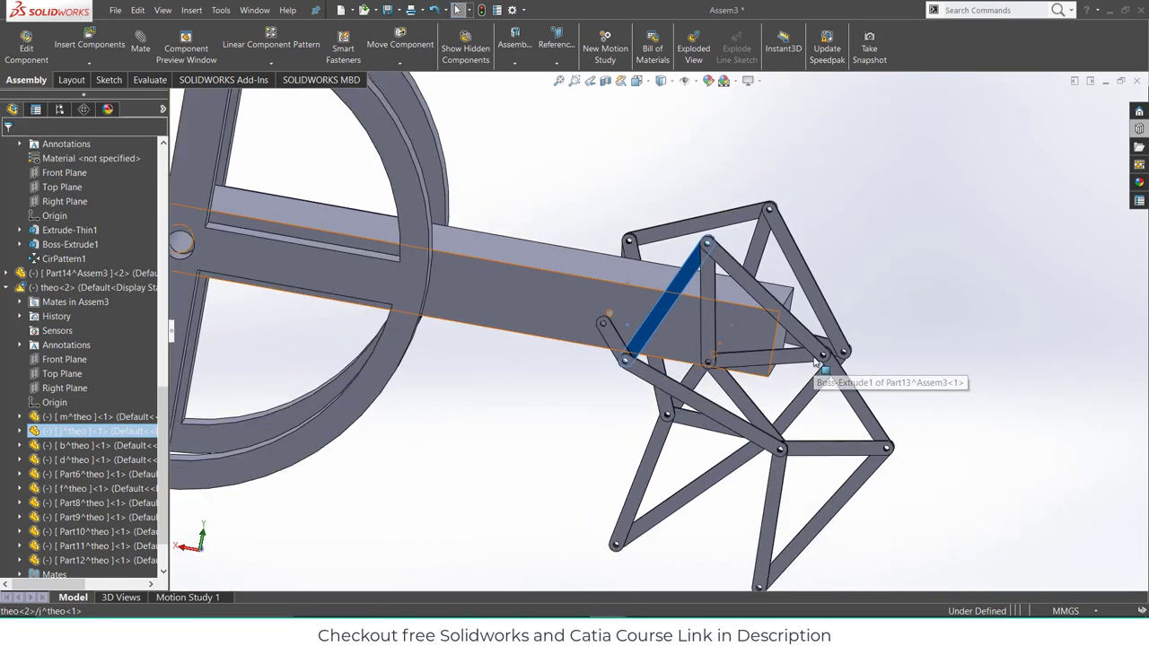
pyautogui.moveTo(815, 362)
pyautogui.mouseDown(button='middle')
pyautogui.moveTo(641, 403)
pyautogui.moveTo(671, 342)
pyautogui.moveTo(814, 383)
pyautogui.mouseUp(button='middle')
pyautogui.scroll(-3, 590, 316)
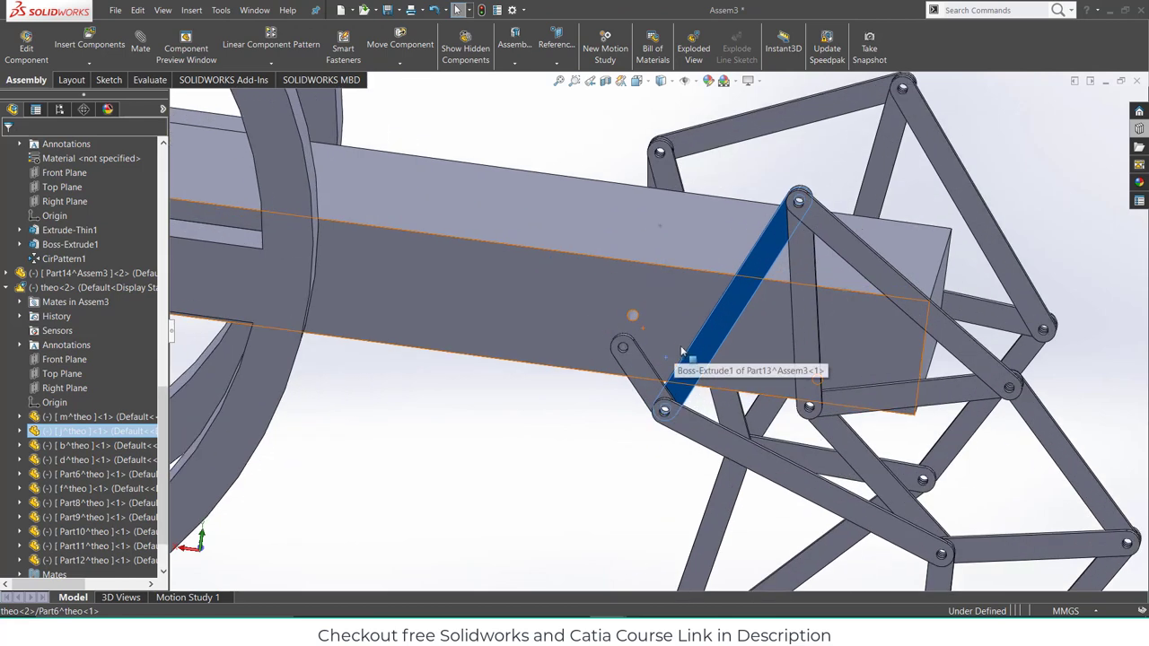
# - Mate the flat face of the second leg's Part8^theo link coincident with the adjacent side face of the body block
pyautogui.moveTo(679, 349); pyautogui.dragTo(543, 412, button='middle')
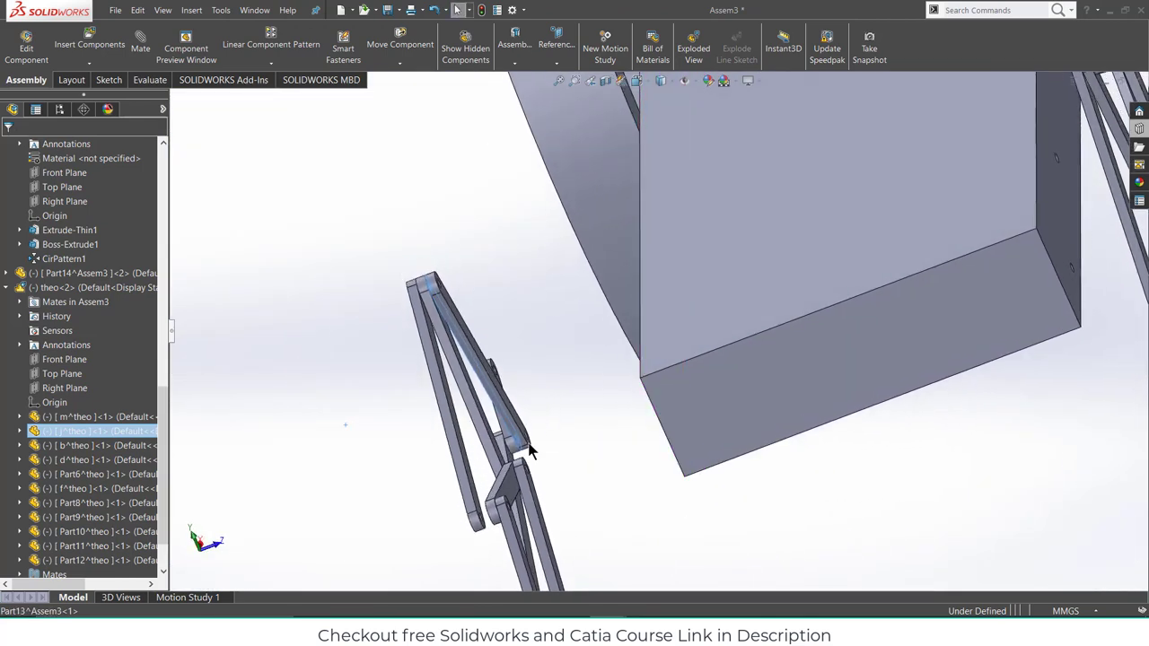
pyautogui.click(536, 500)
pyautogui.moveTo(536, 500); pyautogui.dragTo(738, 350, button='middle')
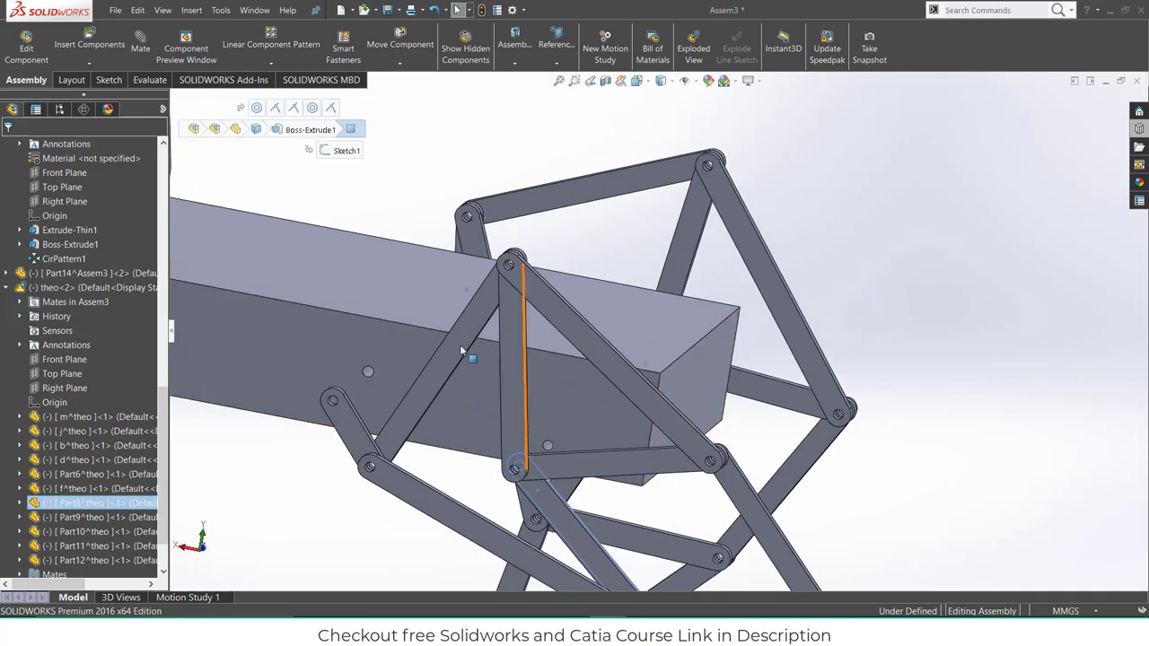
pyautogui.click(592, 385)
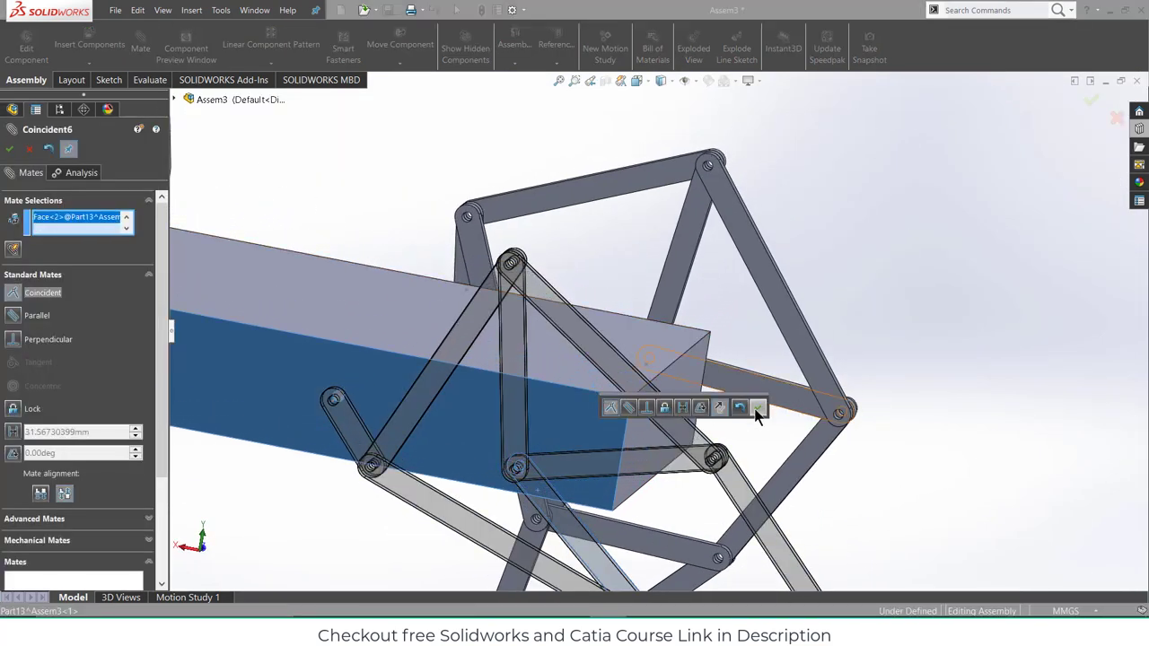
pyautogui.click(756, 410)
pyautogui.scroll(4, 761, 411)
pyautogui.moveTo(761, 411); pyautogui.dragTo(682, 433, button='middle')
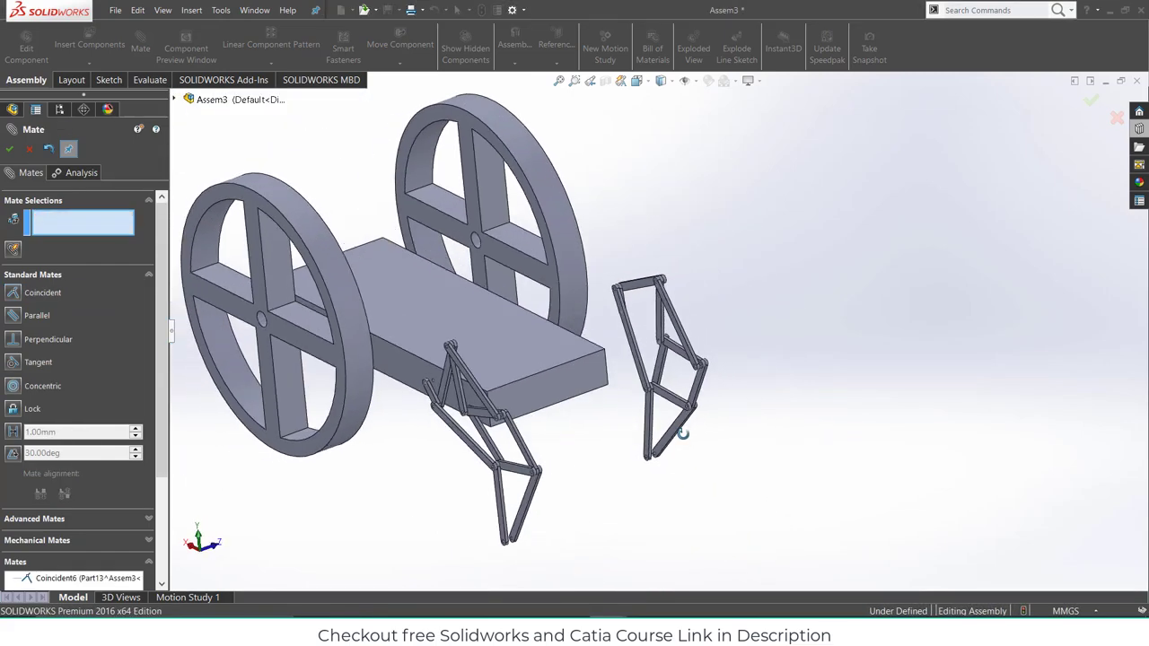
pyautogui.scroll(-6, 487, 383)
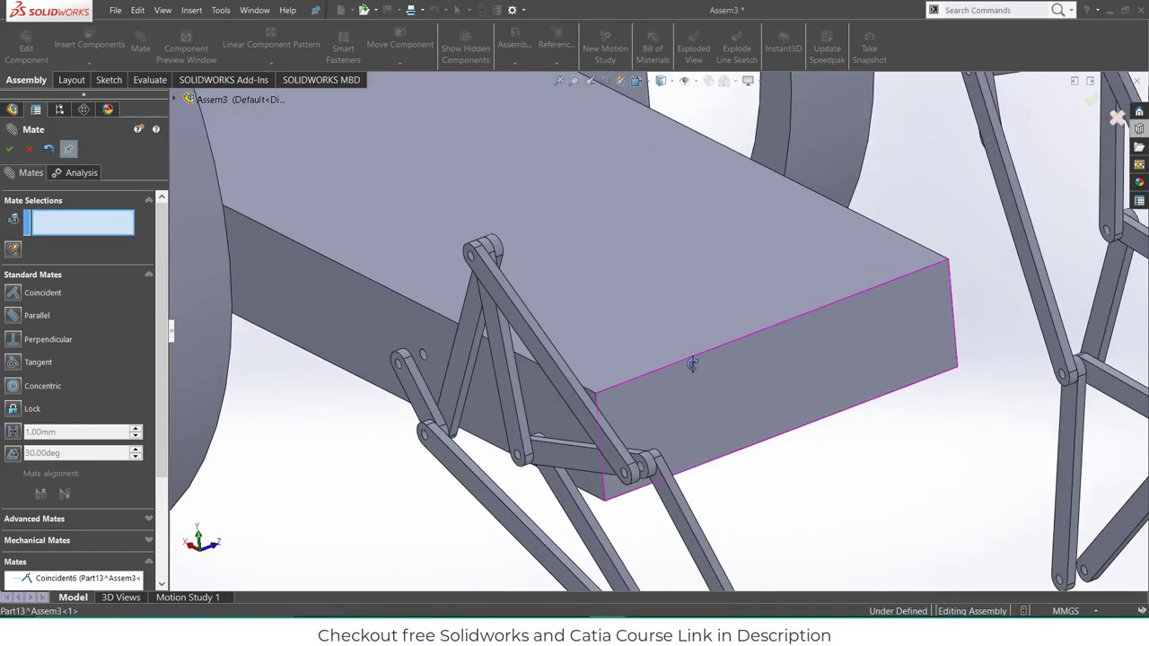
pyautogui.moveTo(692, 363); pyautogui.dragTo(718, 350, button='middle')
pyautogui.scroll(4, 718, 350)
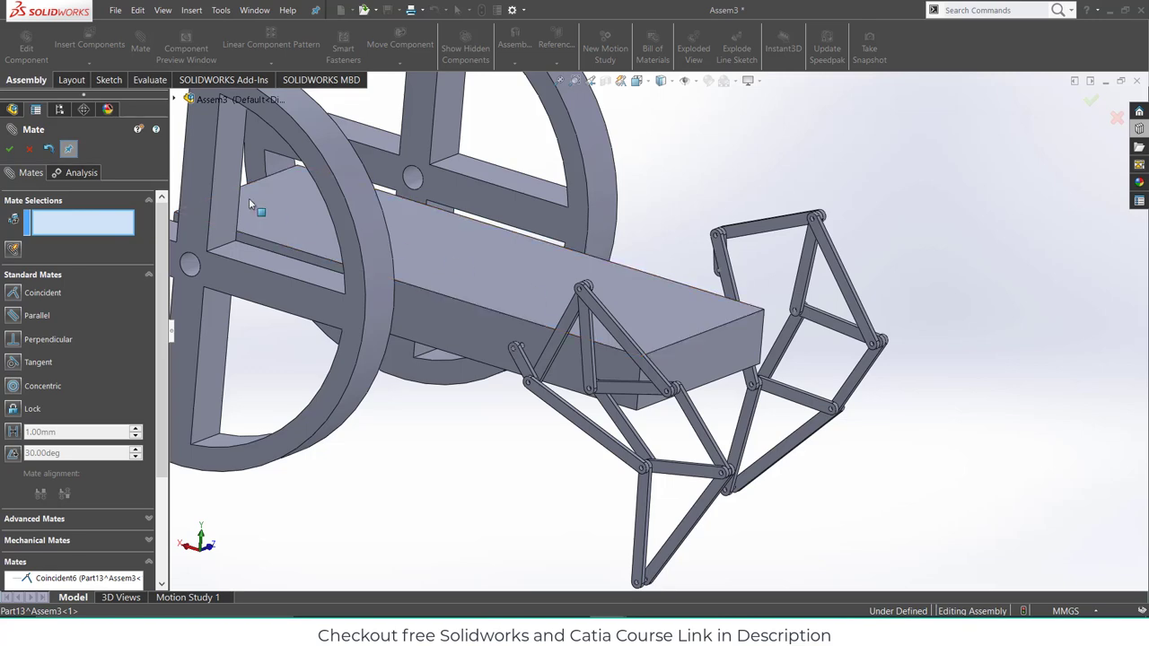
pyautogui.click(11, 149)
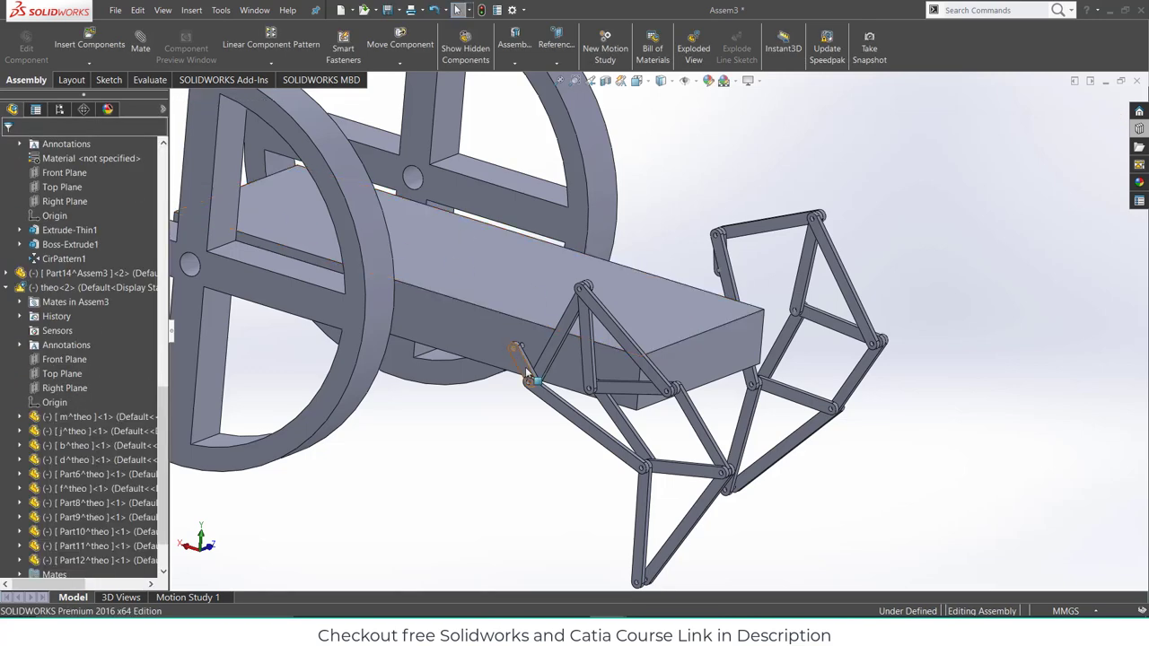
# - Fix the body block Part13 in place and swing the second leg's m^theo crank link to test the linkage motion
pyautogui.moveTo(528, 373)
pyautogui.mouseDown()
pyautogui.moveTo(521, 385)
pyautogui.moveTo(506, 372)
pyautogui.moveTo(548, 339)
pyautogui.moveTo(556, 357)
pyautogui.moveTo(544, 371)
pyautogui.mouseUp()
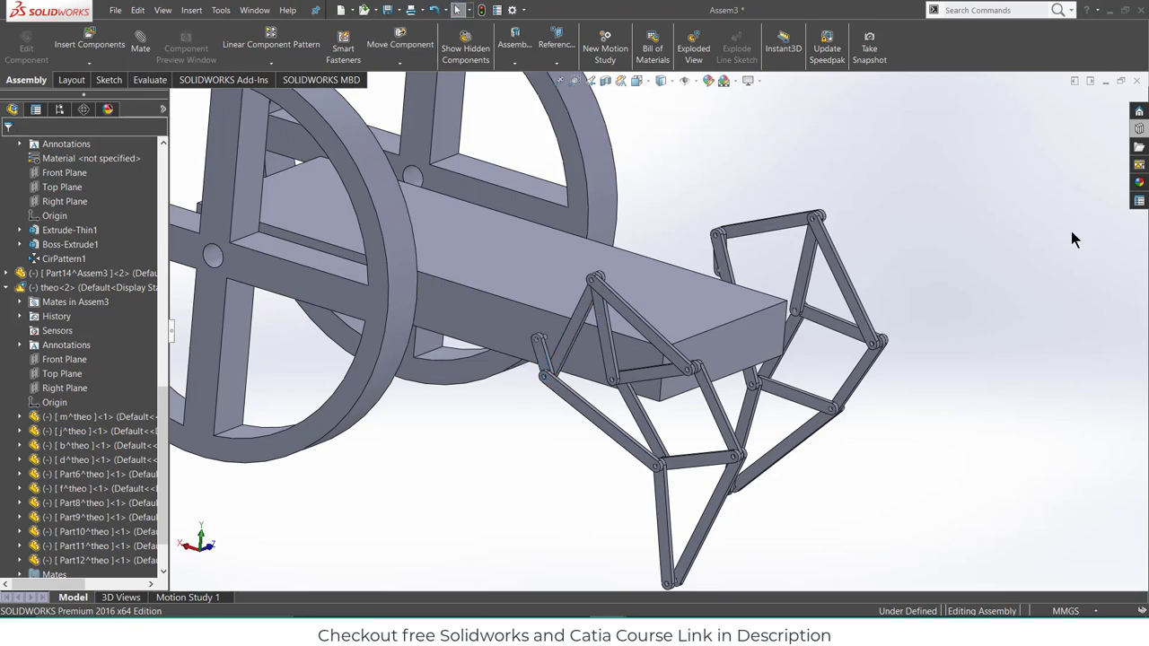
pyautogui.click(651, 296)
pyautogui.rightClick(652, 296)
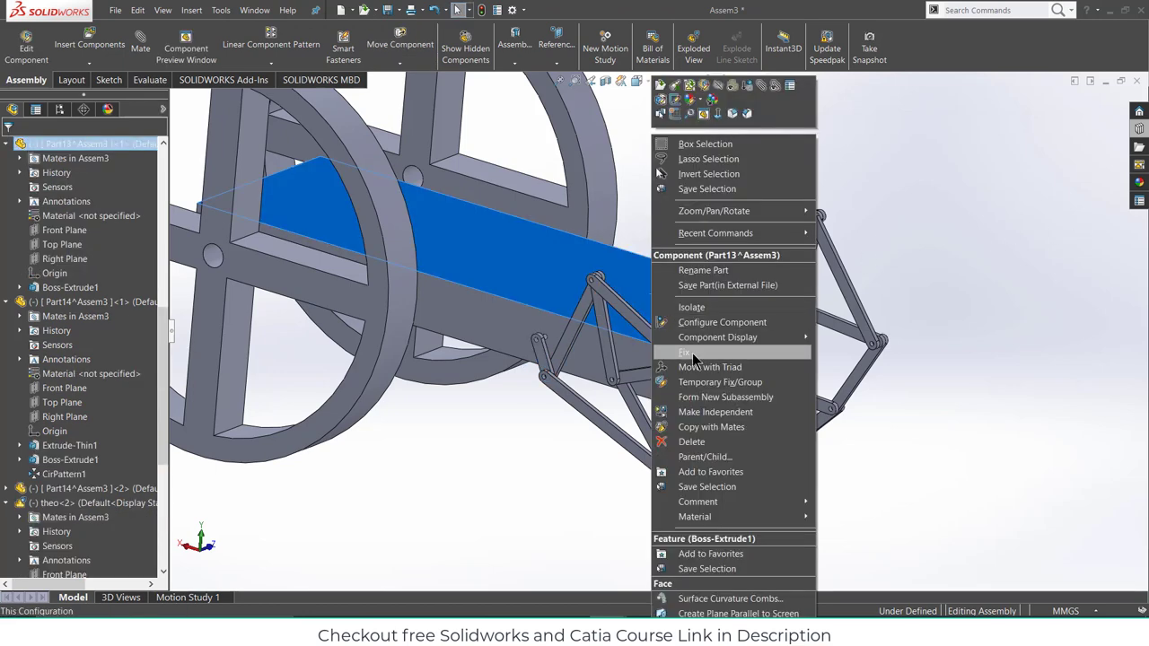
pyautogui.press('Escape')
pyautogui.moveTo(542, 366)
pyautogui.mouseDown()
pyautogui.moveTo(529, 334)
pyautogui.moveTo(542, 332)
pyautogui.moveTo(534, 382)
pyautogui.moveTo(537, 341)
pyautogui.moveTo(547, 364)
pyautogui.moveTo(535, 341)
pyautogui.moveTo(517, 402)
pyautogui.moveTo(547, 339)
pyautogui.moveTo(541, 389)
pyautogui.moveTo(522, 385)
pyautogui.moveTo(528, 359)
pyautogui.mouseUp()
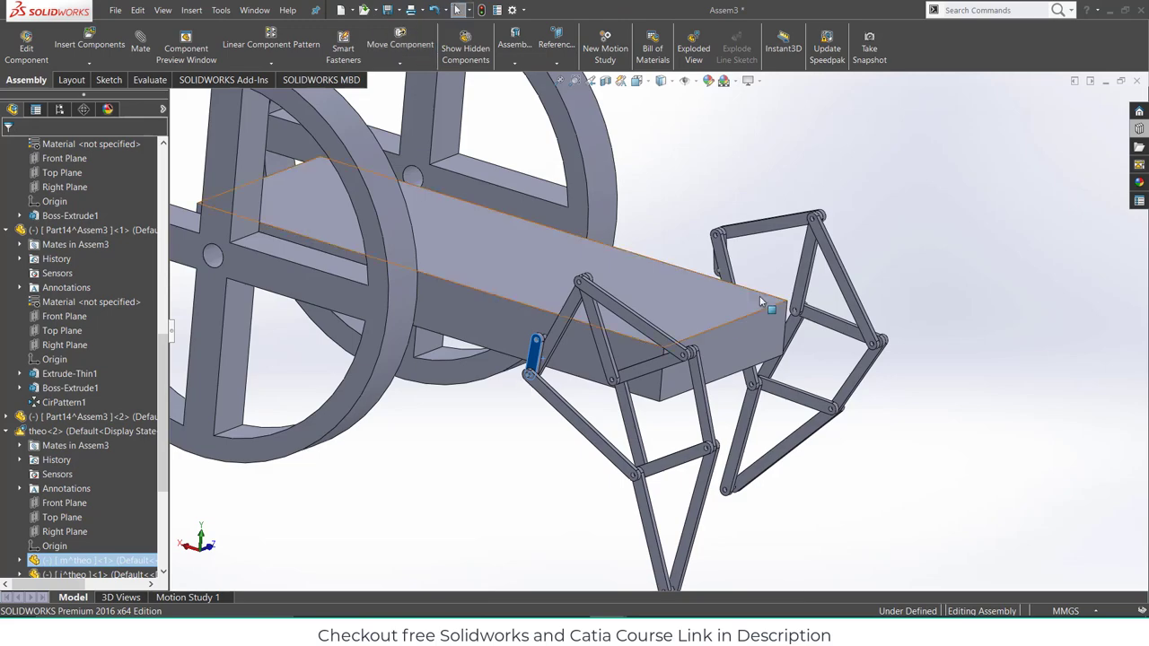
pyautogui.moveTo(528, 359); pyautogui.dragTo(567, 357, button='middle')
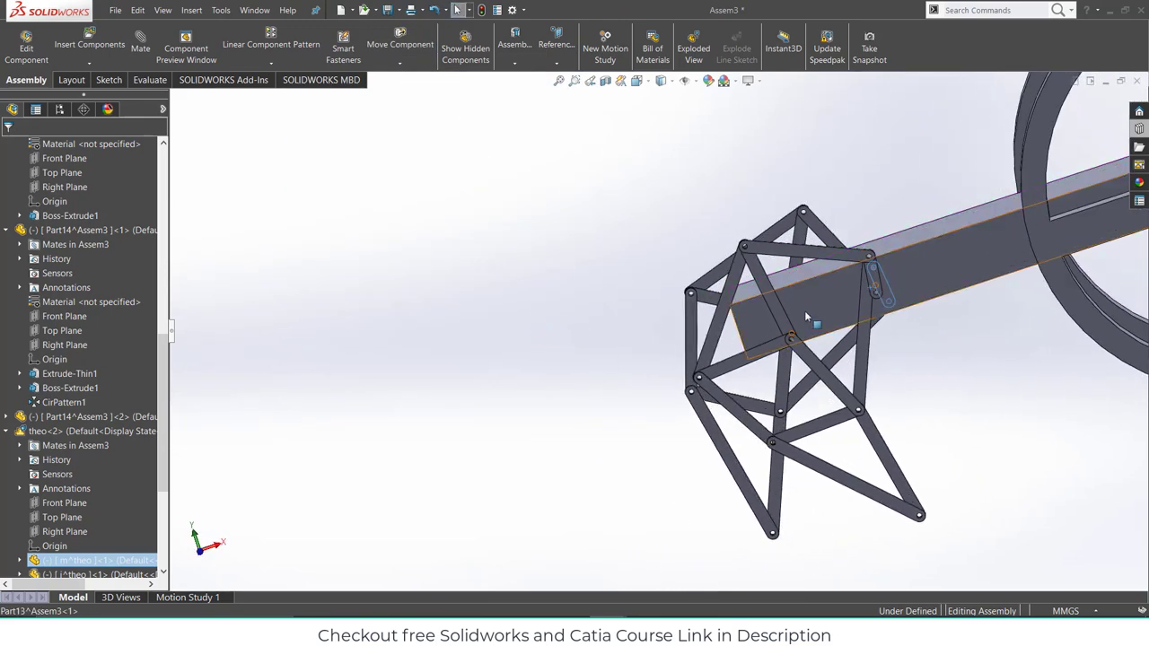
pyautogui.scroll(-4, 806, 309)
pyautogui.moveTo(806, 310); pyautogui.dragTo(963, 277, button='middle')
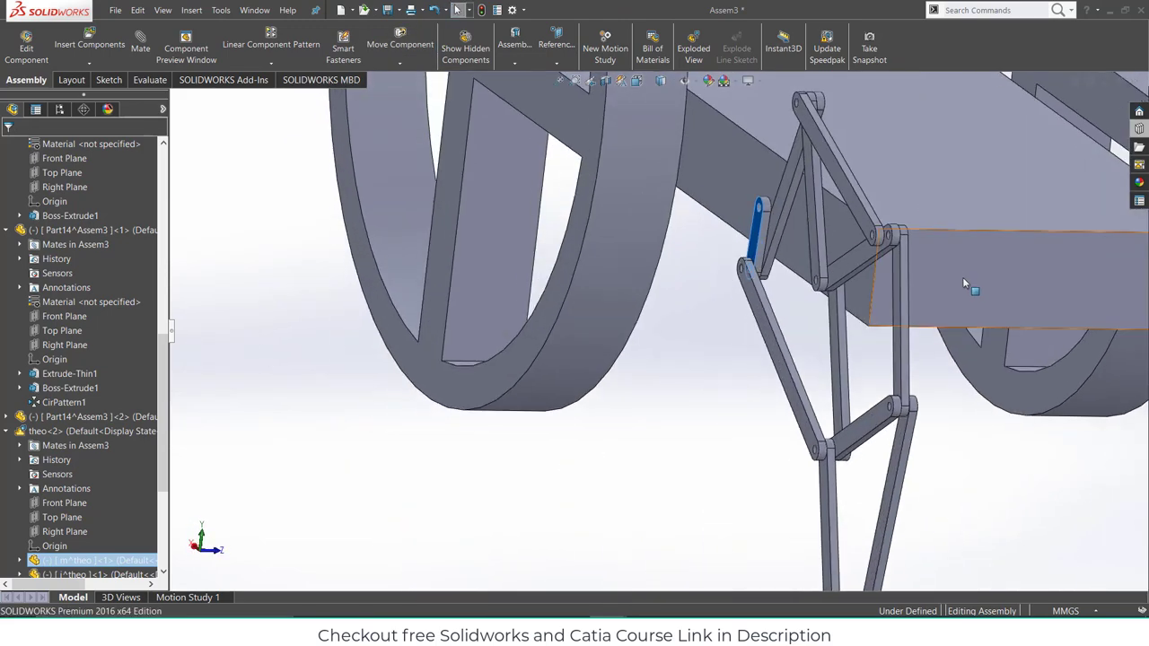
pyautogui.scroll(4, 963, 278)
pyautogui.scroll(-2, 958, 347)
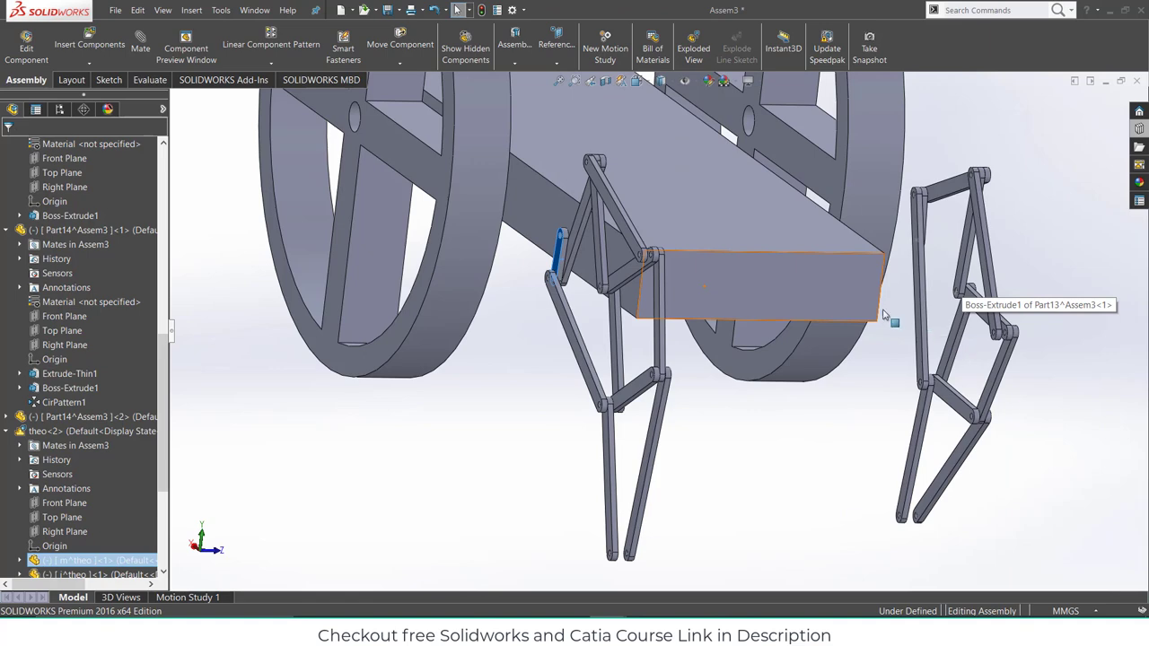
pyautogui.click(141, 45)
pyautogui.rightClick(87, 222)
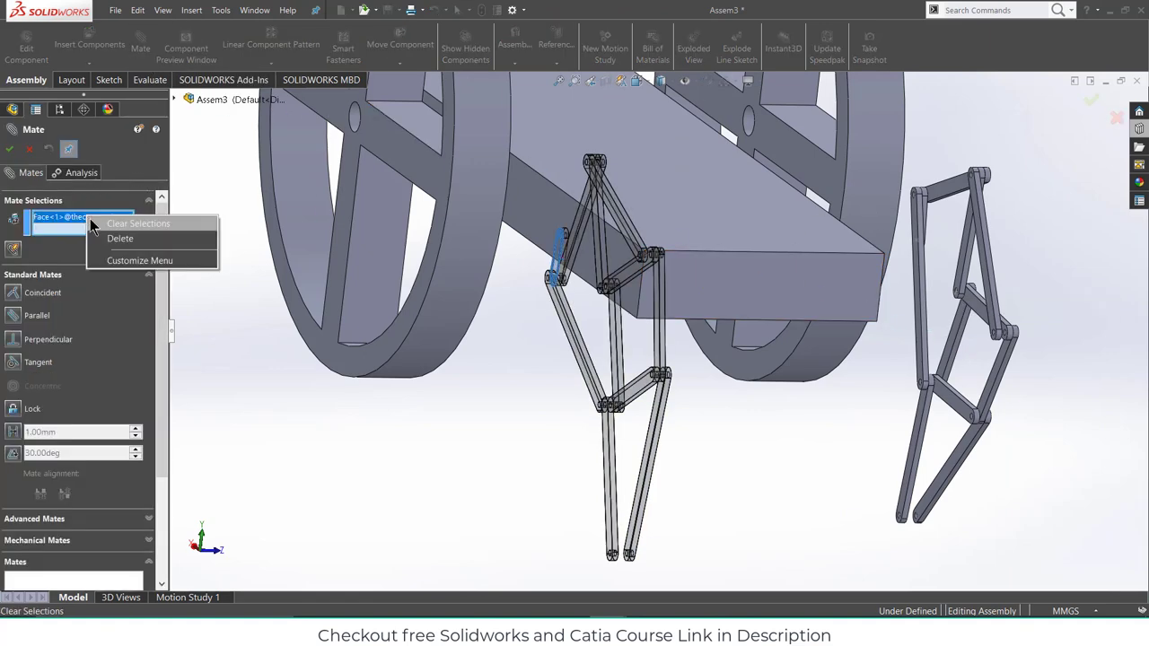
pyautogui.click(99, 224)
pyautogui.scroll(-3, 859, 298)
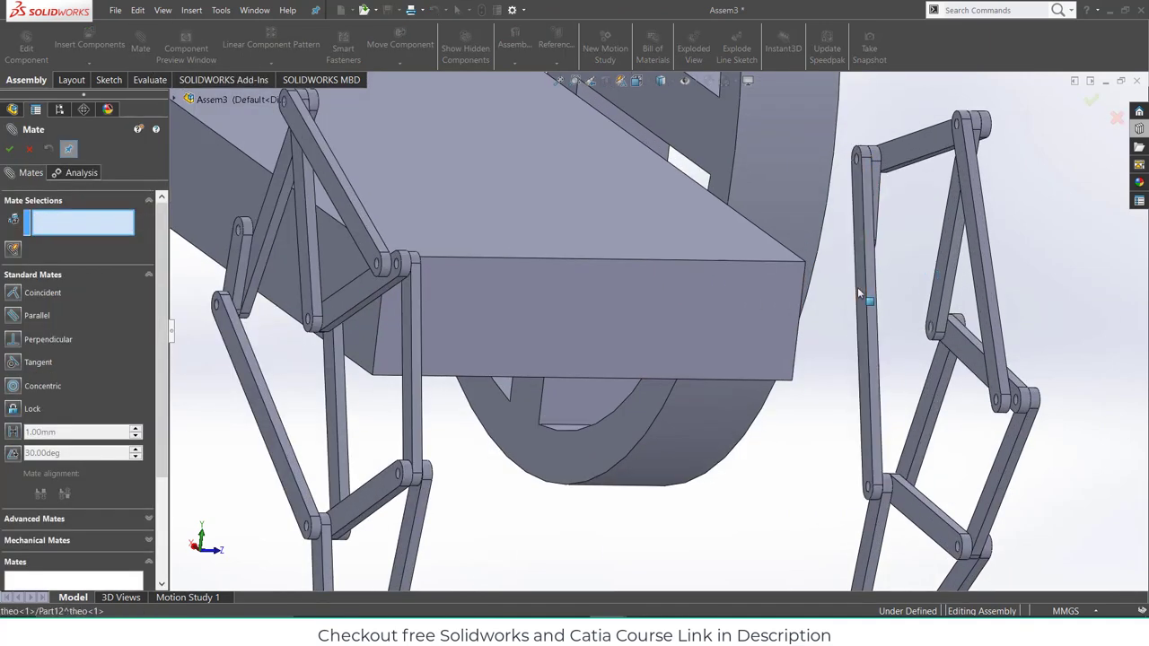
pyautogui.click(858, 294)
pyautogui.moveTo(858, 294); pyautogui.dragTo(445, 240, button='middle')
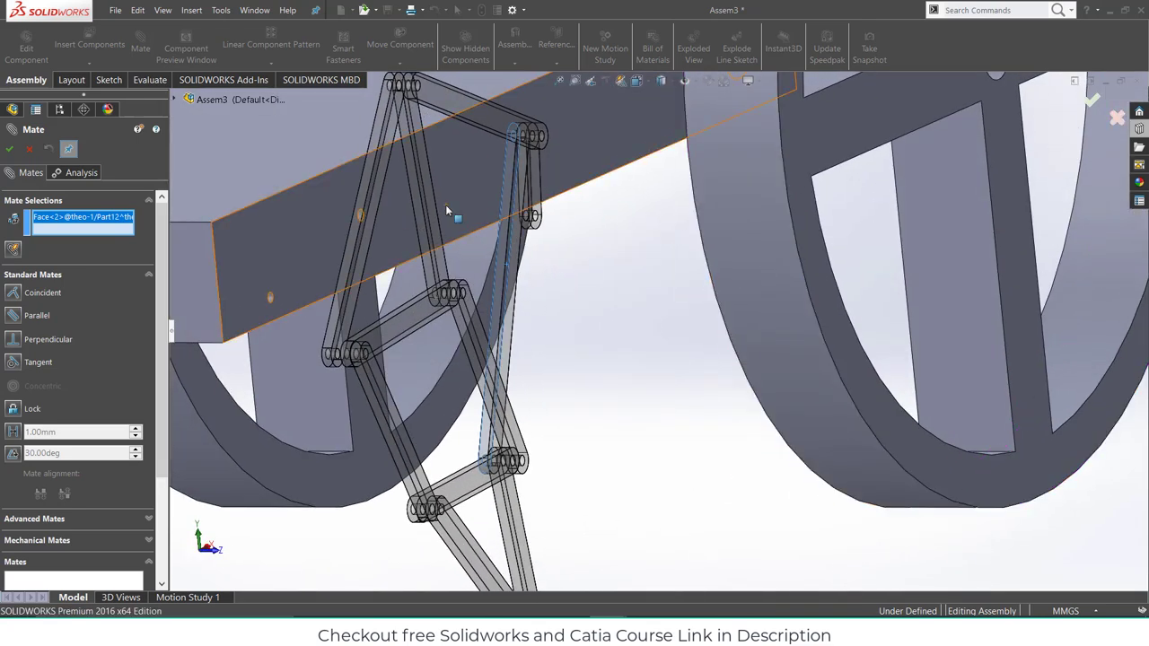
pyautogui.scroll(3, 536, 262)
pyautogui.scroll(-3, 536, 262)
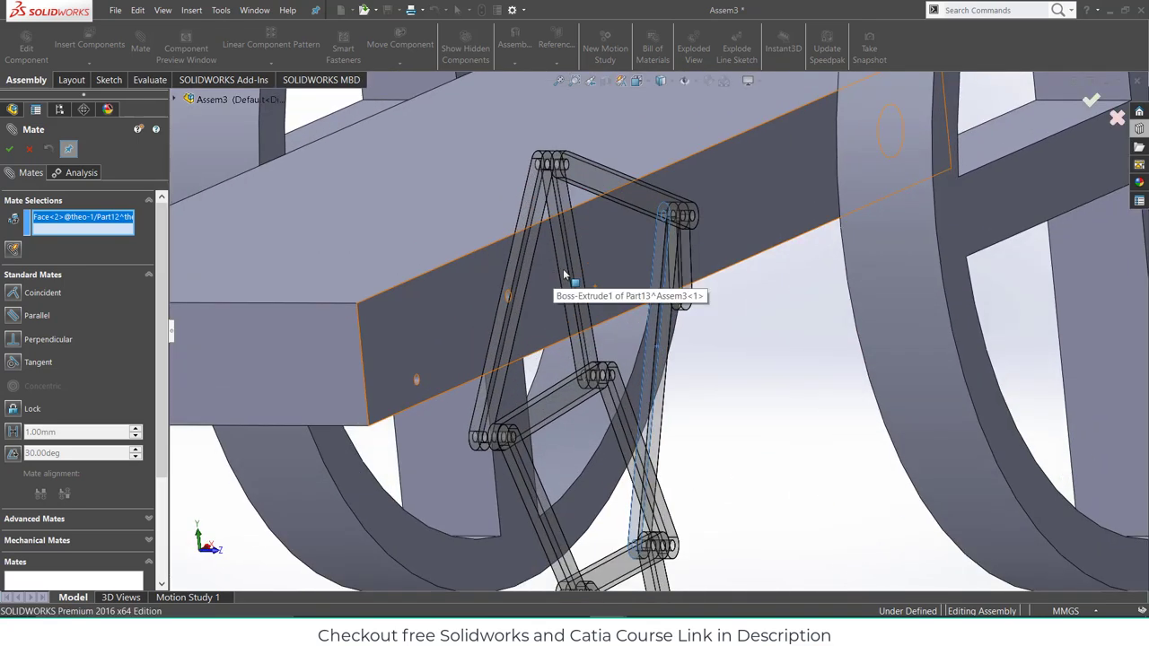
pyautogui.click(614, 239)
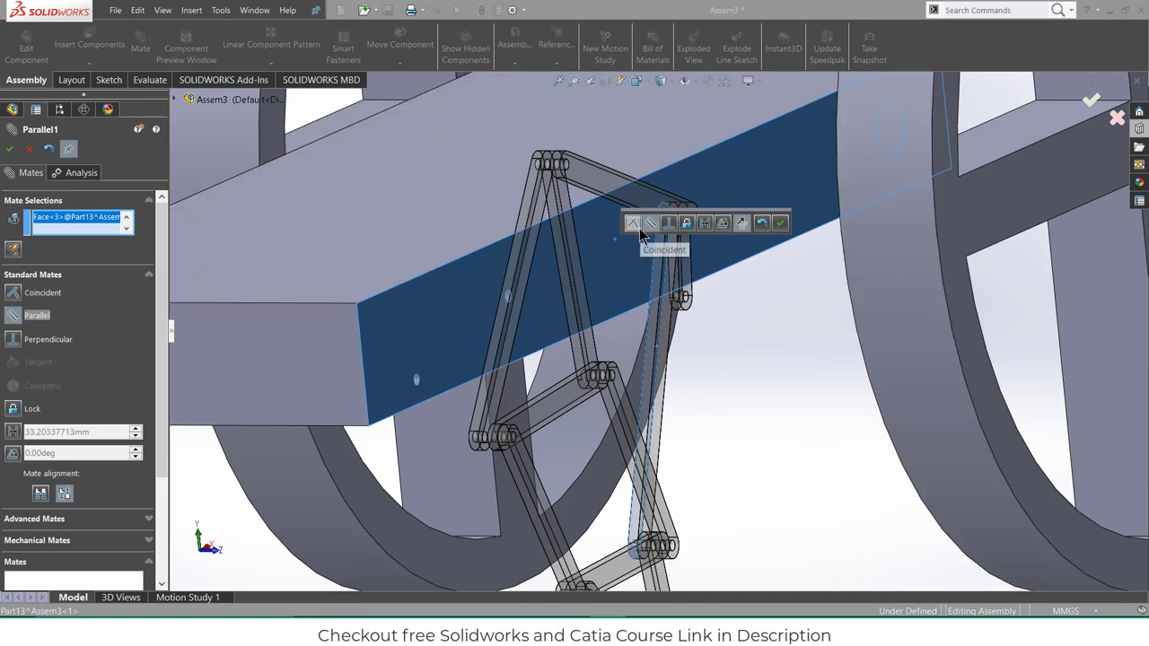
pyautogui.click(29, 150)
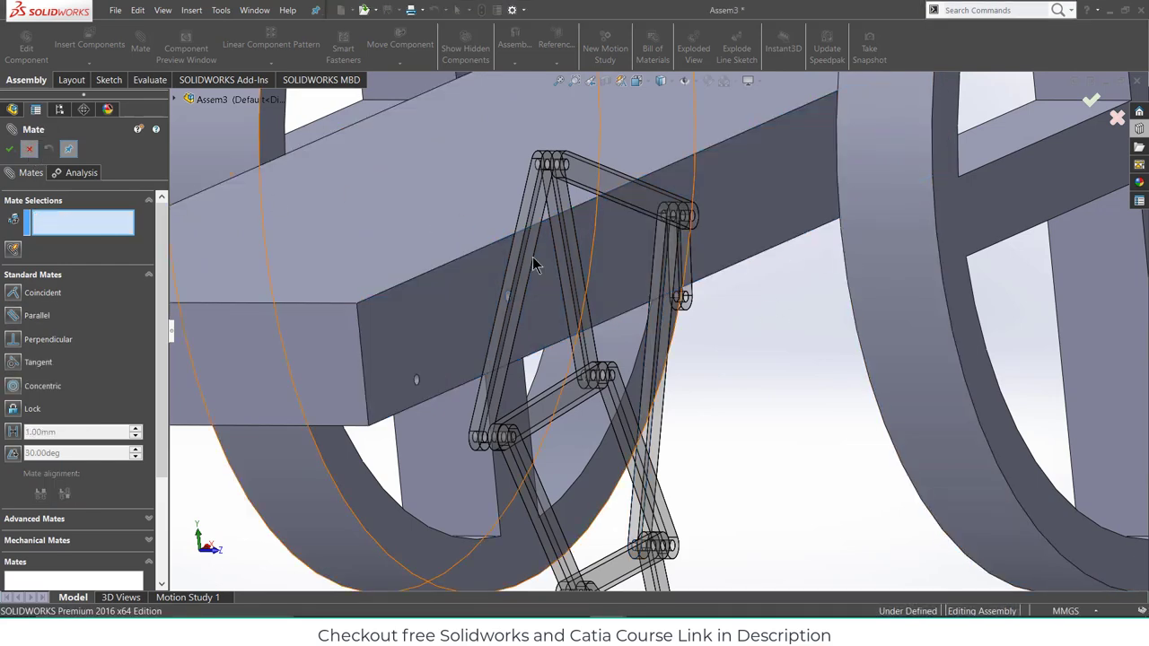
# - Float the body block Part13 and move it sideways toward the theo<1> leg that stands away from its side face
pyautogui.scroll(3, 731, 311)
pyautogui.moveTo(591, 334); pyautogui.dragTo(554, 340, button='middle')
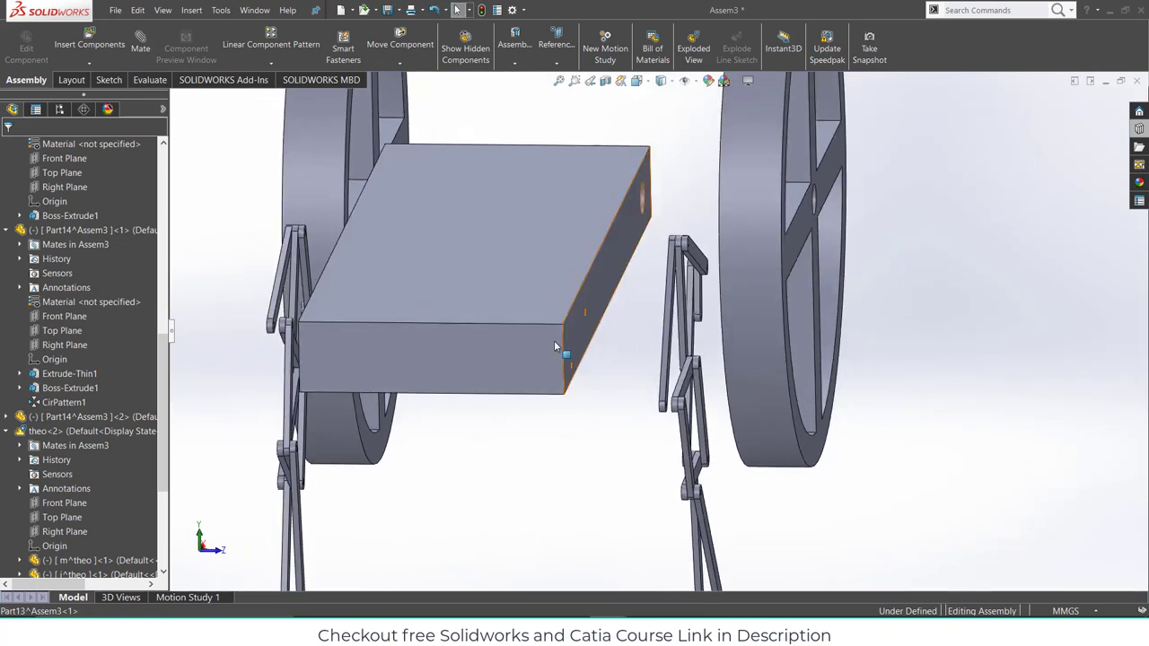
pyautogui.click(524, 358)
pyautogui.rightClick(525, 361)
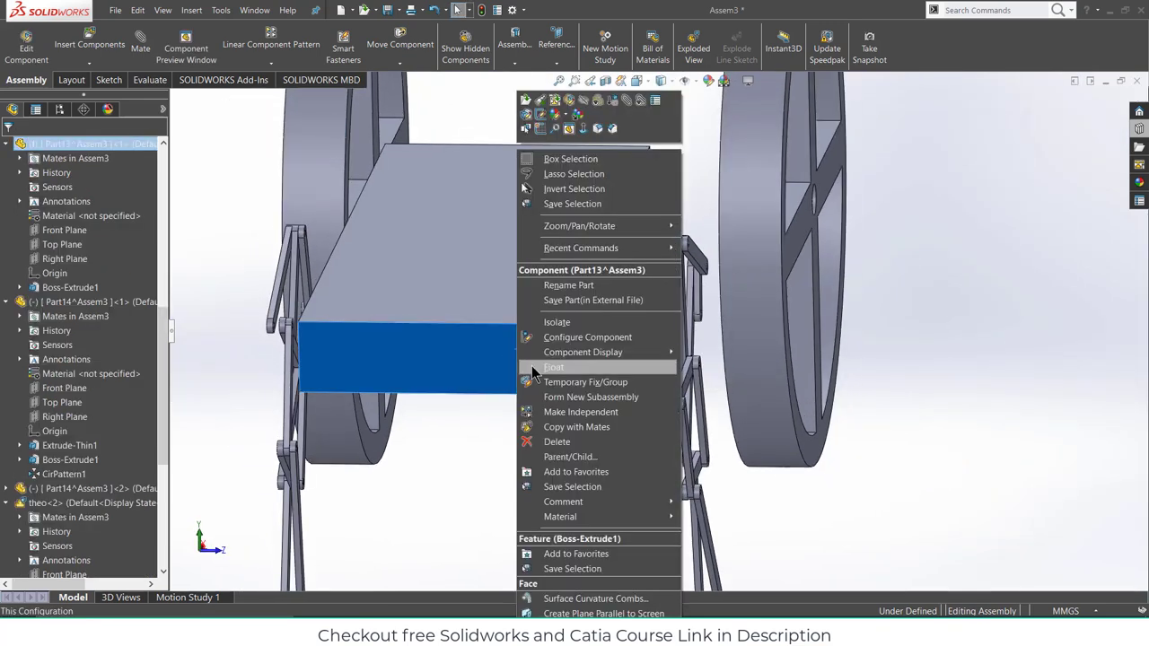
pyautogui.click(529, 367)
pyautogui.moveTo(505, 367); pyautogui.dragTo(609, 367)
pyautogui.click(790, 401)
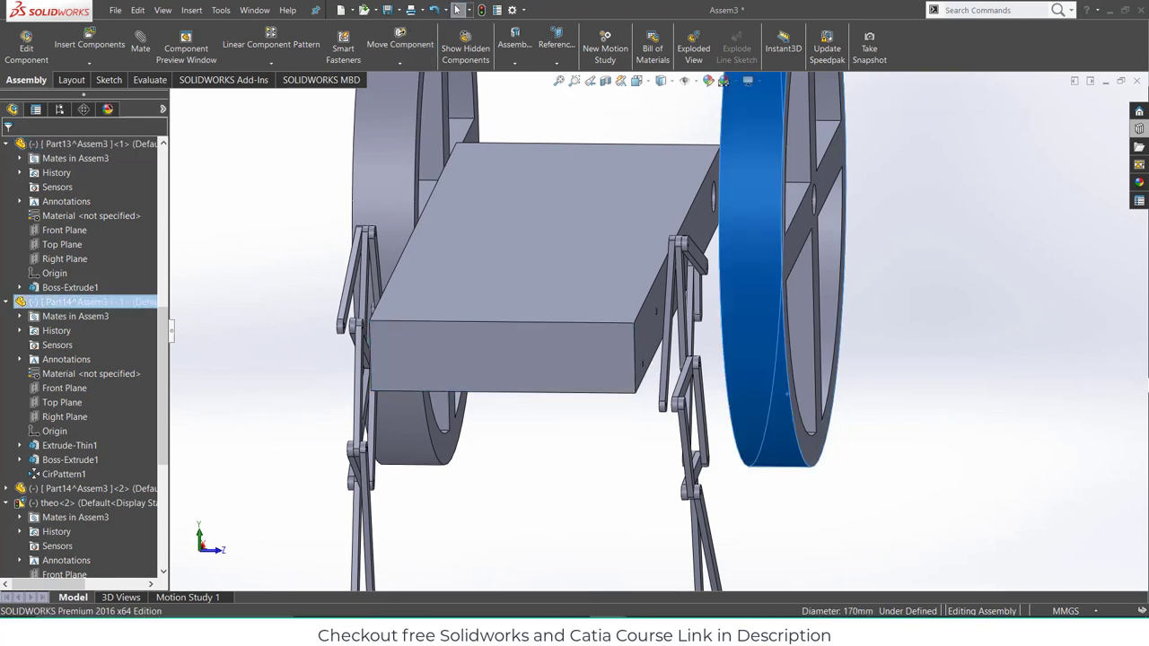
pyautogui.click(1046, 366)
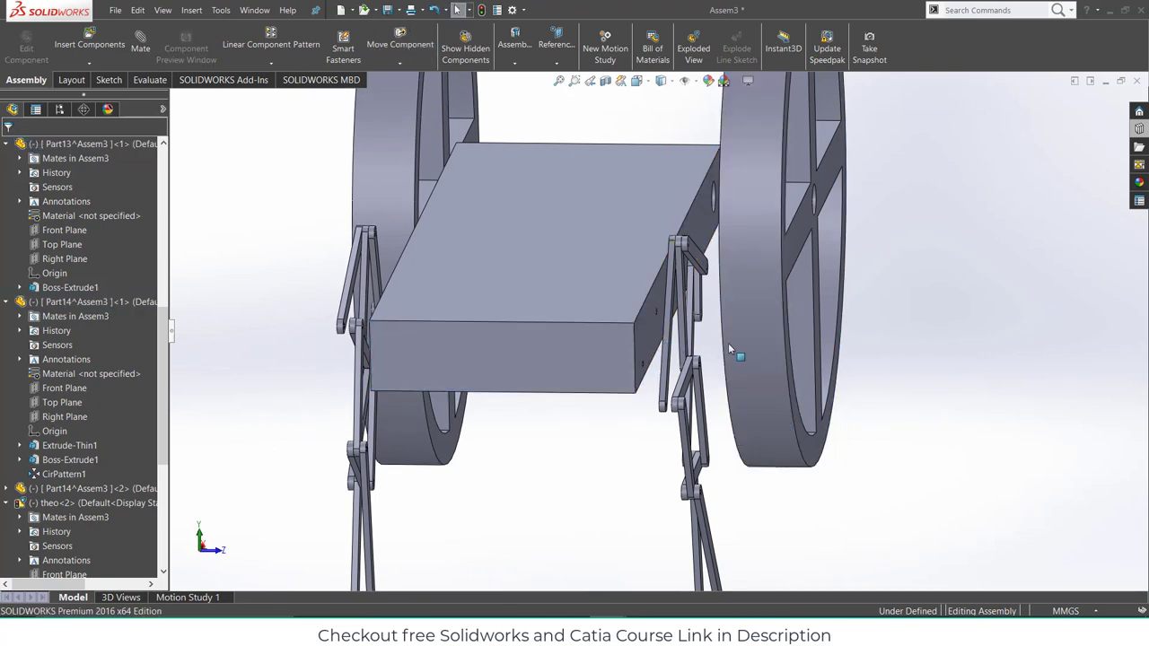
# - Mate the block's side face beside the theo<1> leg coincident with the assembly's Front Plane
pyautogui.click(656, 343)
pyautogui.click(140, 54)
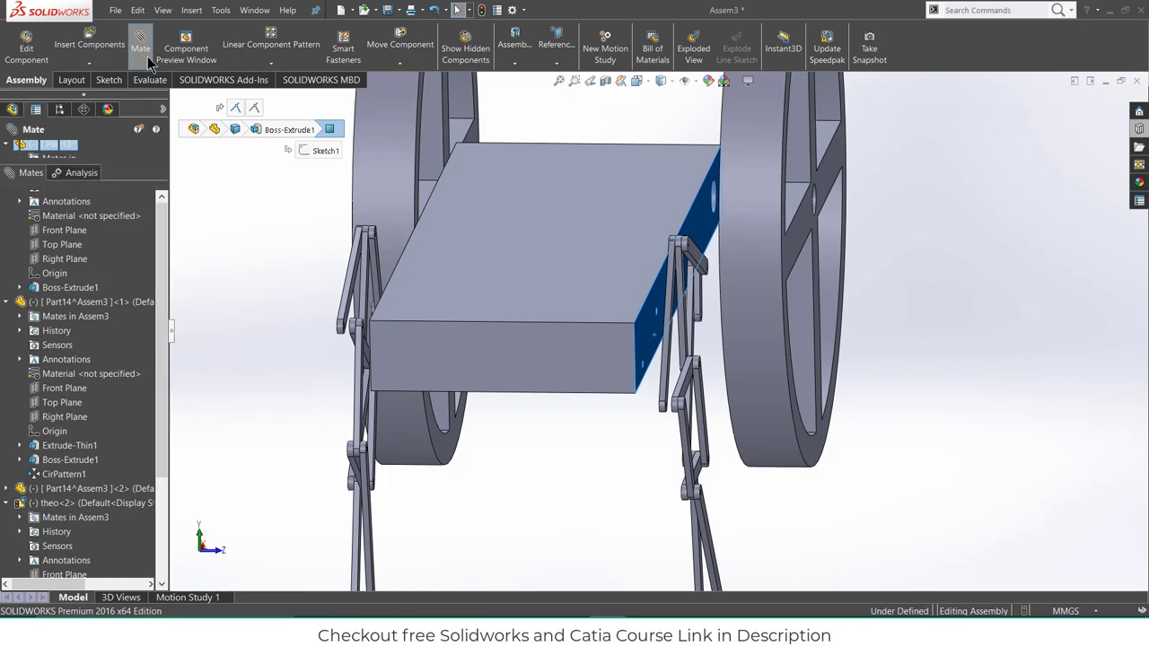
pyautogui.click(173, 100)
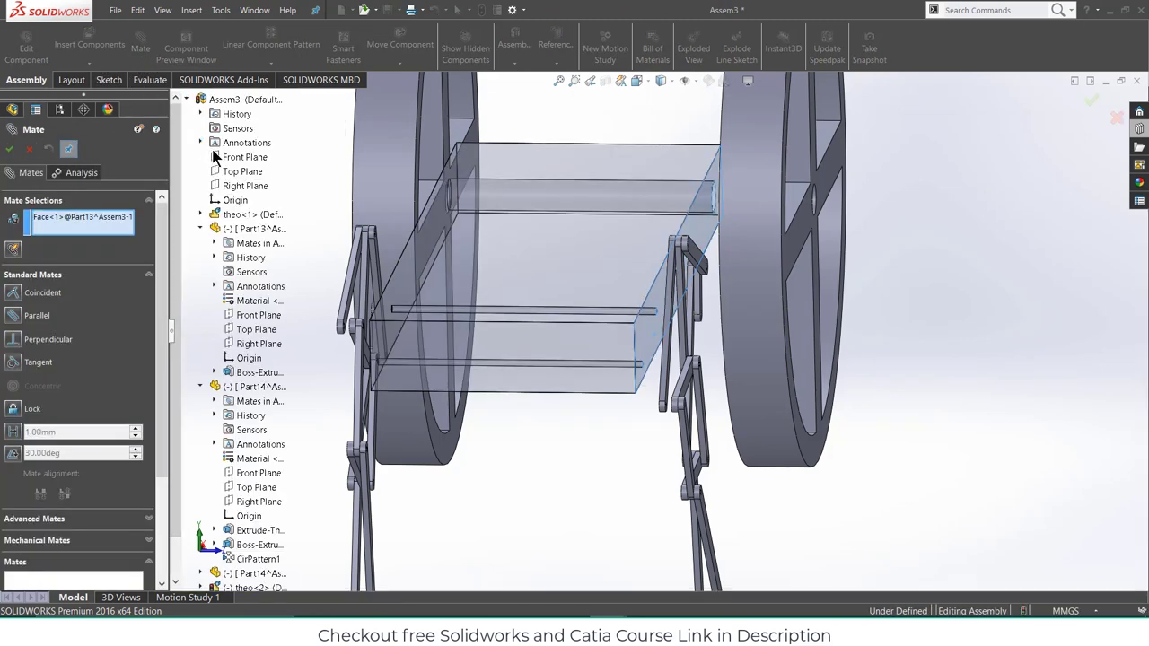
pyautogui.click(232, 158)
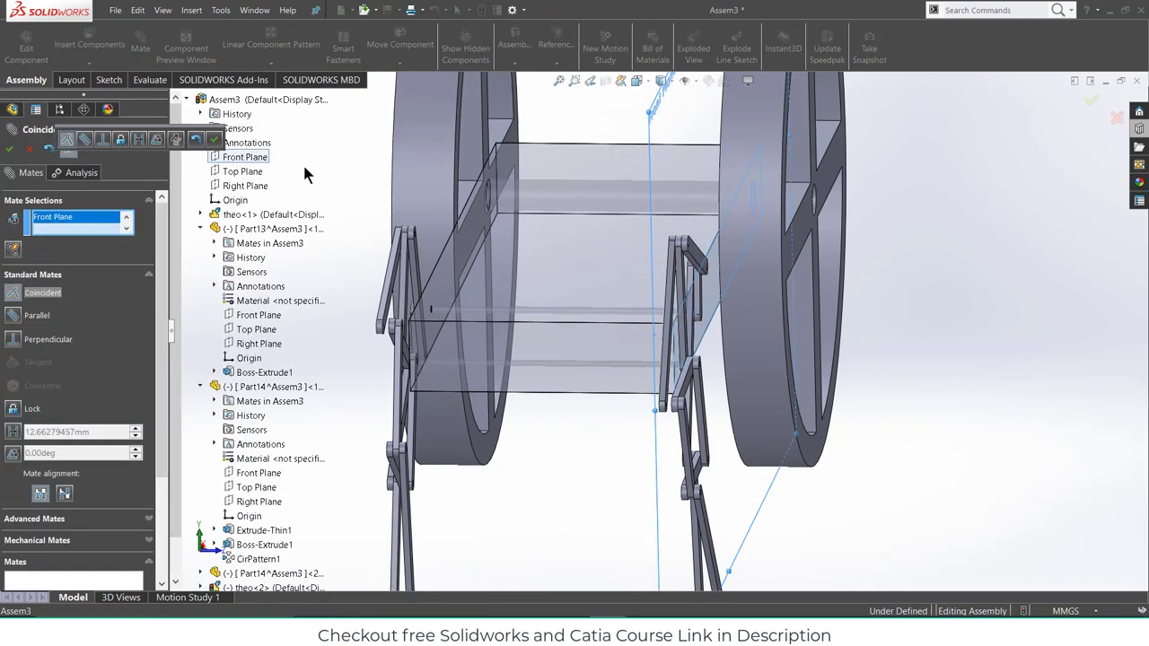
pyautogui.click(213, 141)
pyautogui.moveTo(868, 277); pyautogui.dragTo(849, 260, button='middle')
pyautogui.scroll(3, 849, 260)
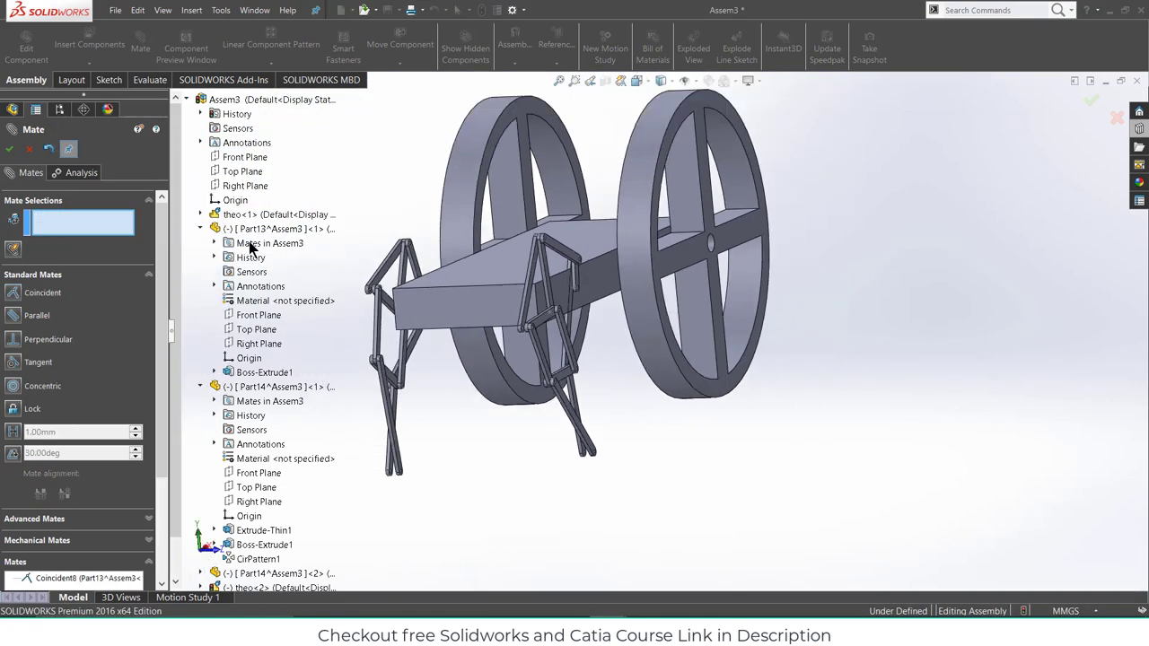
pyautogui.click(28, 151)
# - Swing the theo<1> leg's m^theo crank link slightly and examine how the leg sits against the block's side face
pyautogui.scroll(-5, 579, 278)
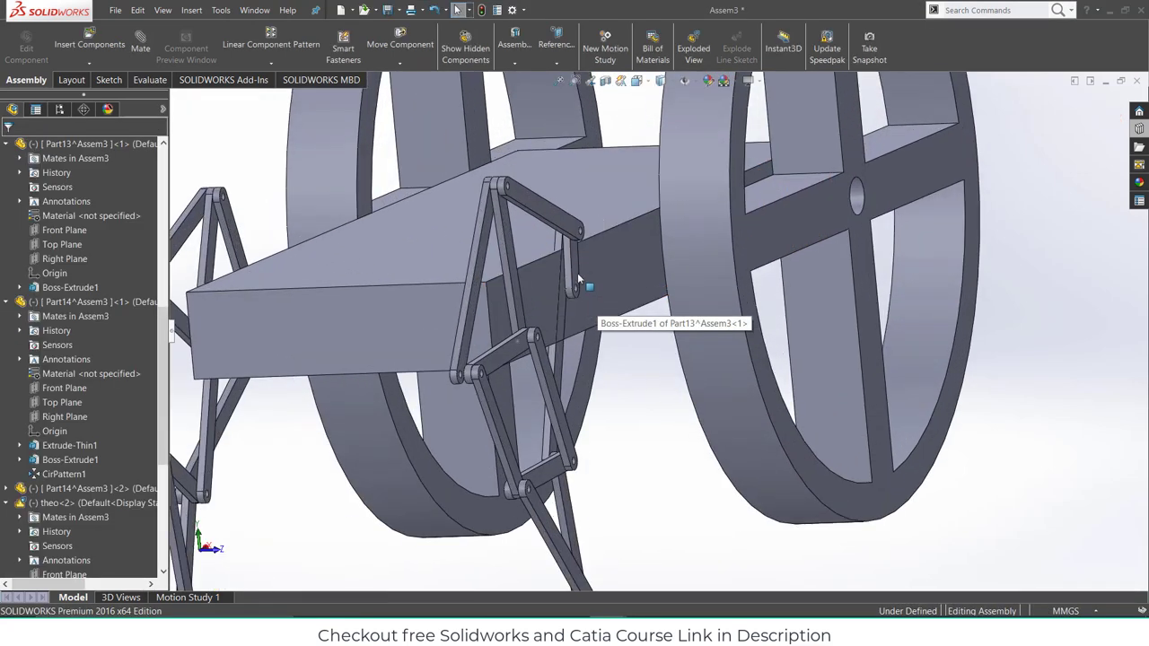
pyautogui.moveTo(573, 258); pyautogui.dragTo(545, 267)
pyautogui.moveTo(561, 346); pyautogui.dragTo(552, 309, button='middle')
pyautogui.scroll(-3, 552, 309)
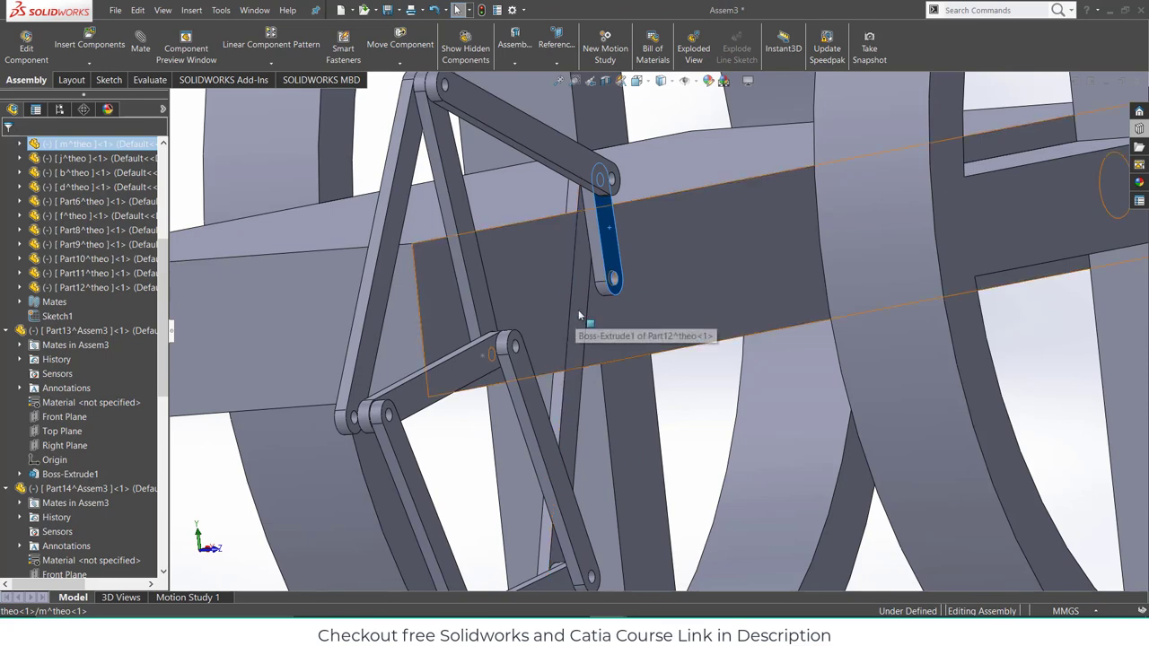
pyautogui.scroll(3, 702, 359)
pyautogui.moveTo(628, 268); pyautogui.dragTo(614, 312, button='middle')
# - Edit the block's coincident mate with the Front Plane, turning it into a distance mate of 2 mm
pyautogui.click(653, 319)
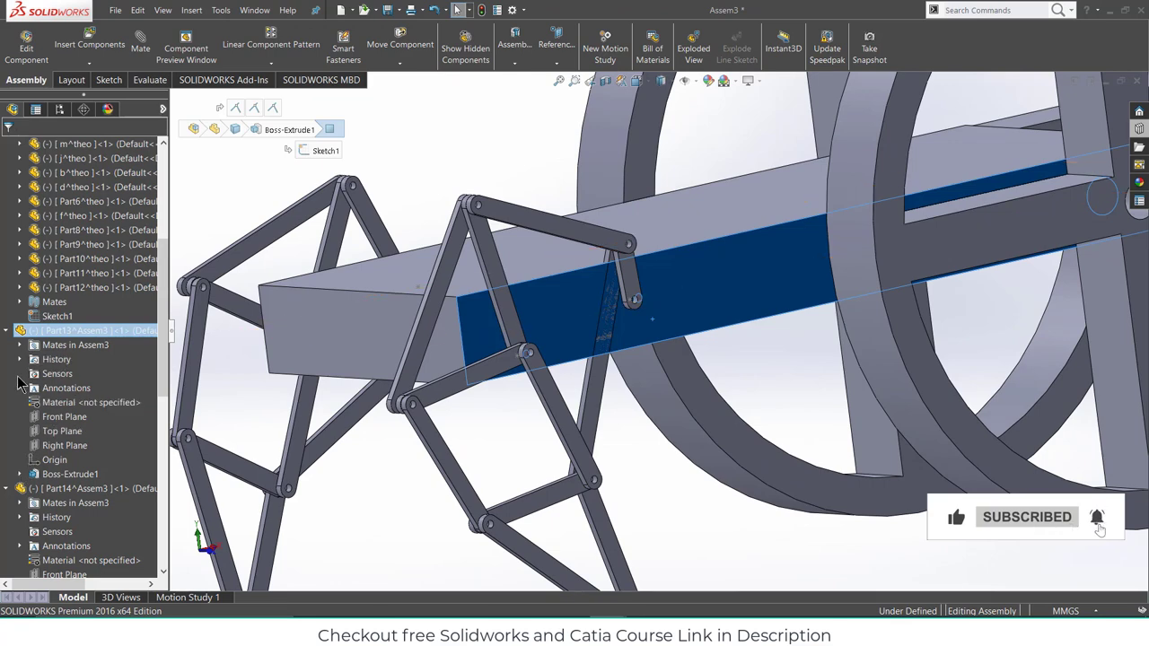
pyautogui.click(20, 345)
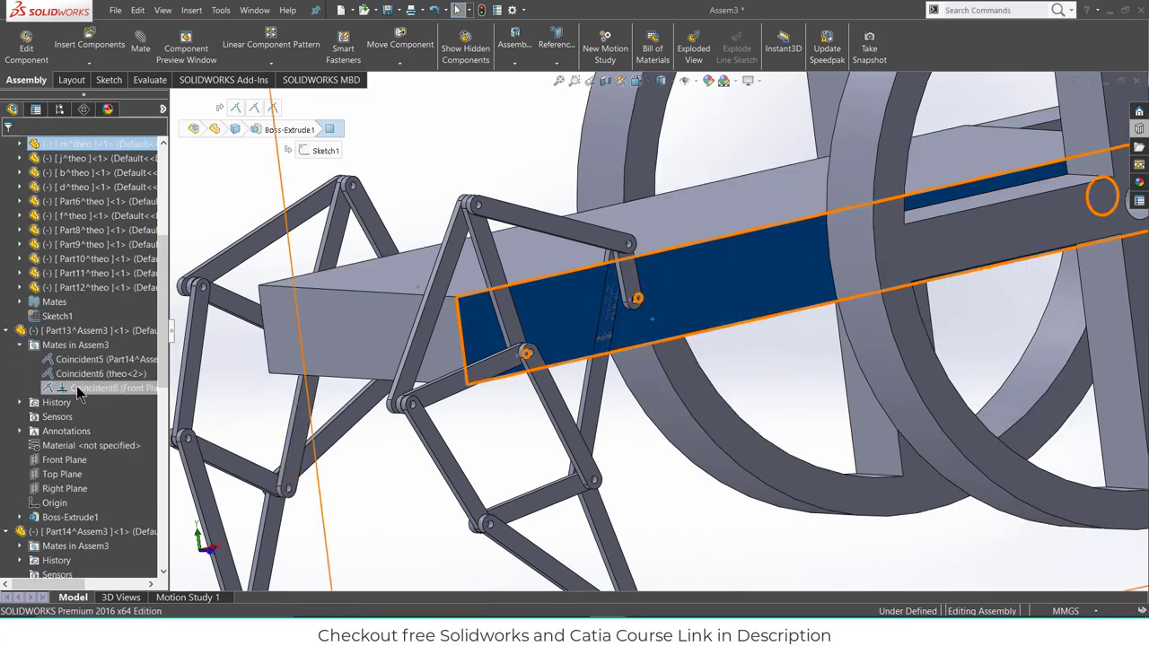
pyautogui.rightClick(74, 388)
pyautogui.click(84, 357)
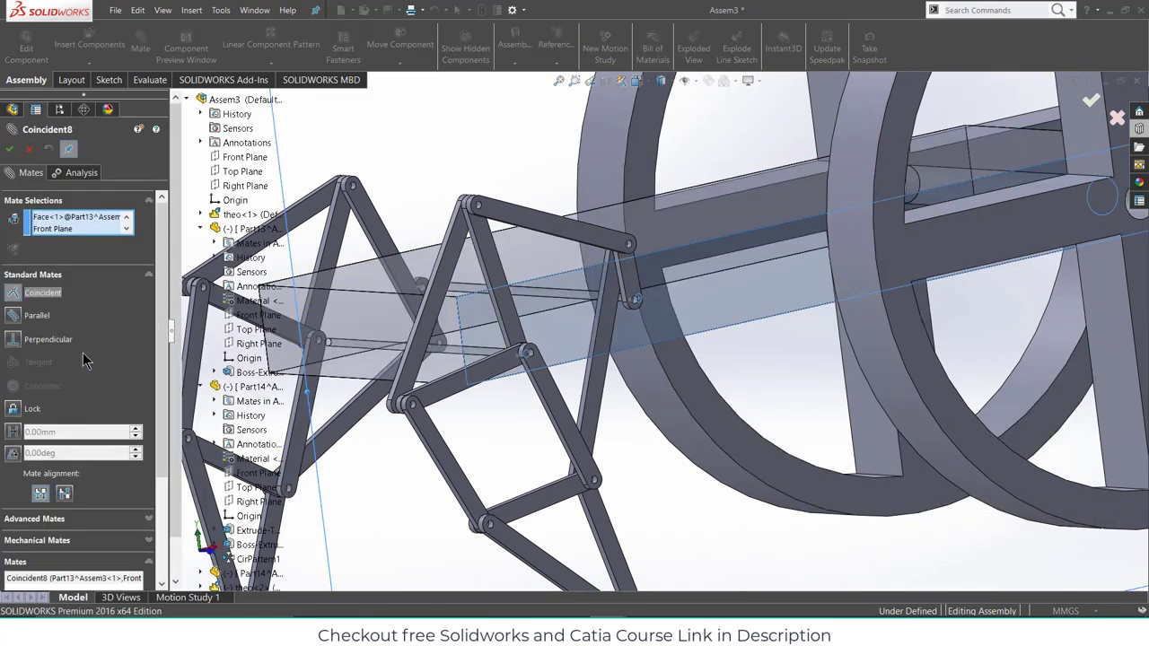
pyautogui.click(14, 432)
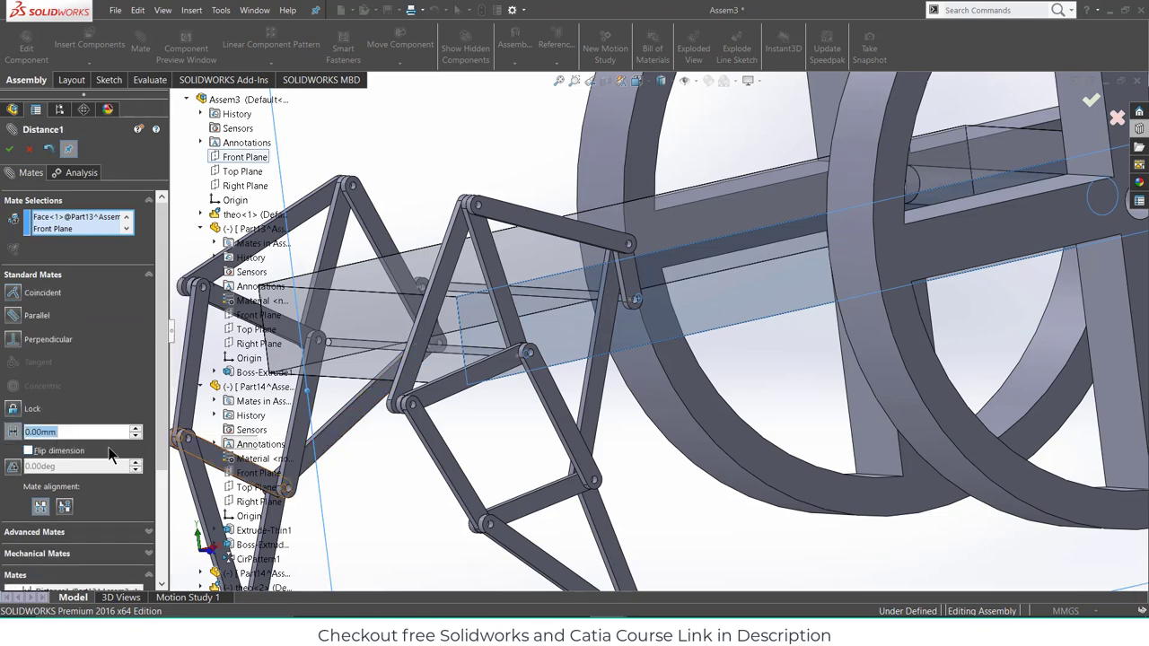
pyautogui.write('2')
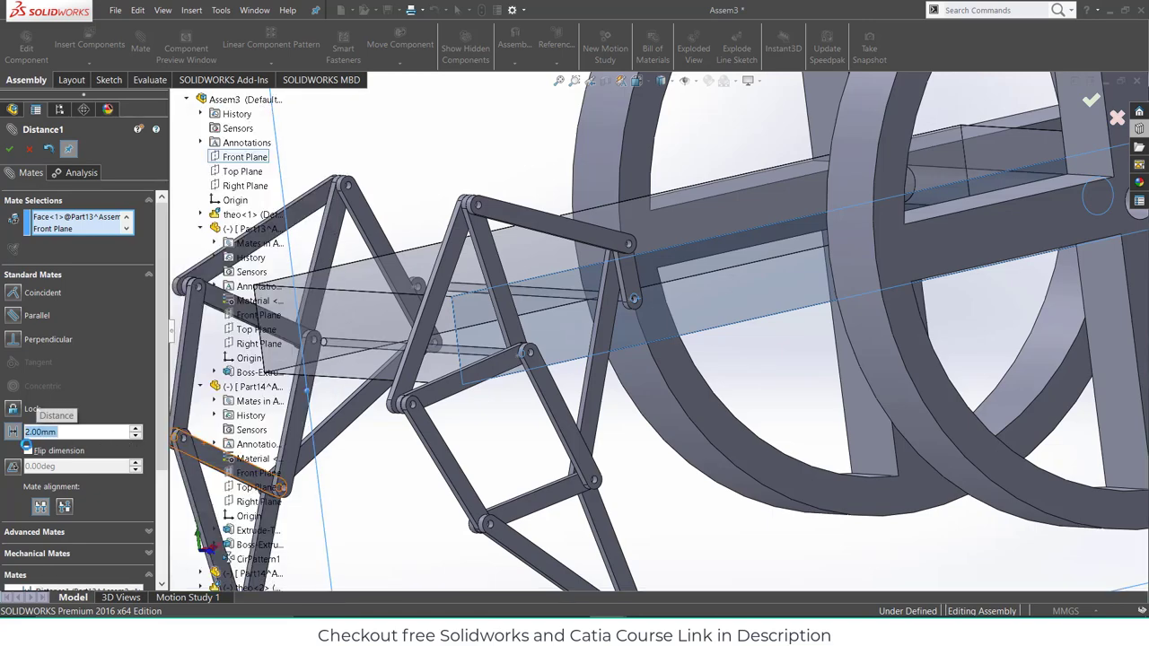
pyautogui.press('Return')
# - Try mate distances of 5 mm and 4 mm between the block's side face and the Front Plane, checking the flipped direction as well
pyautogui.moveTo(649, 380); pyautogui.dragTo(742, 511, button='middle')
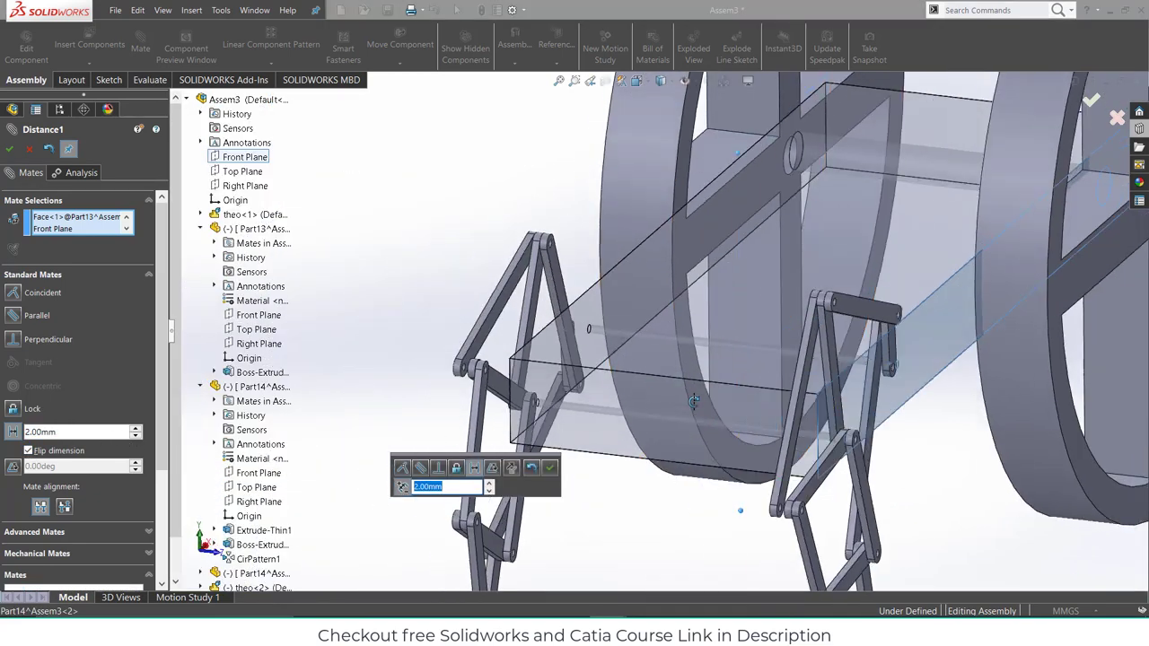
pyautogui.scroll(-3, 887, 358)
pyautogui.scroll(-8, 873, 348)
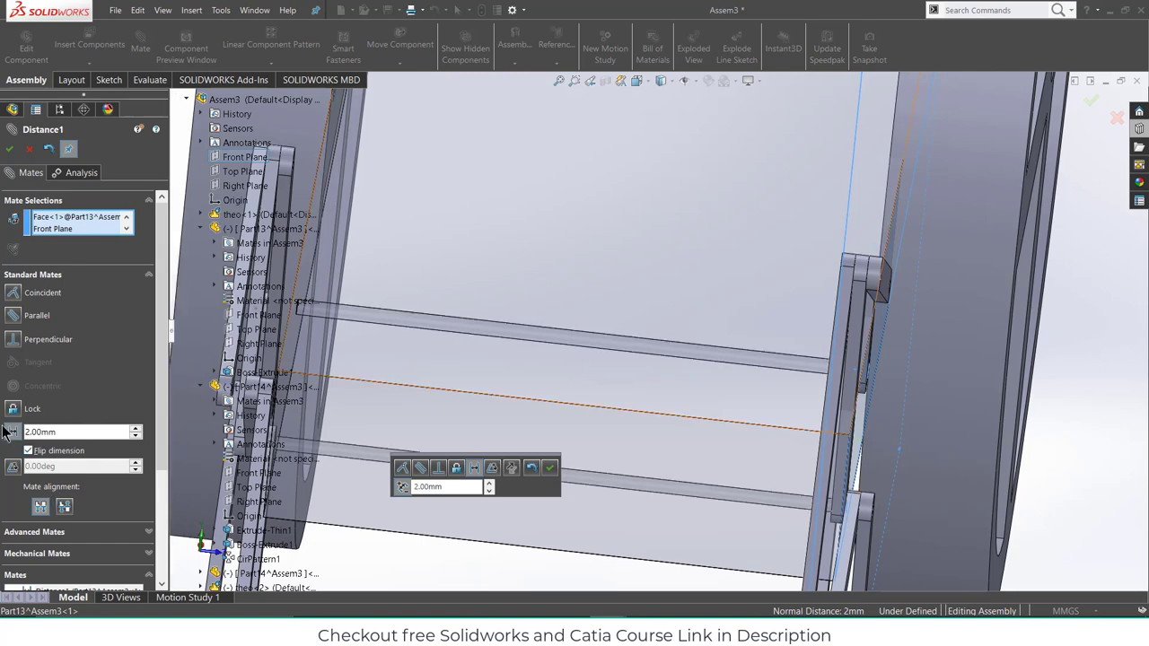
pyautogui.write('5')
pyautogui.press('Return')
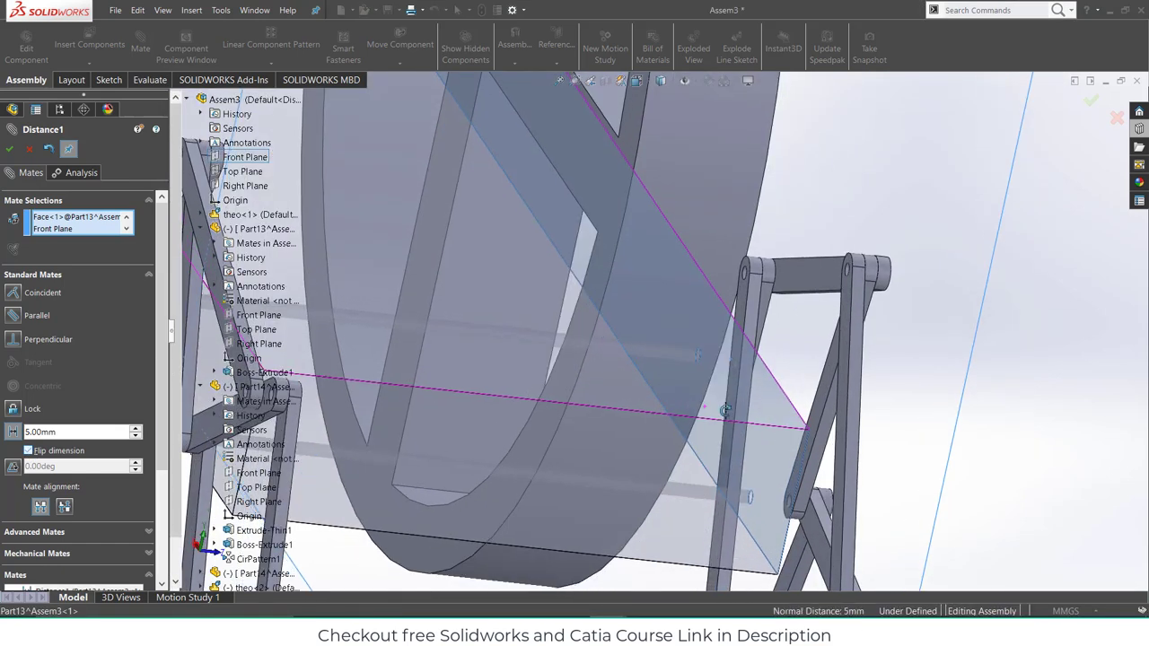
pyautogui.moveTo(726, 410); pyautogui.dragTo(702, 415, button='middle')
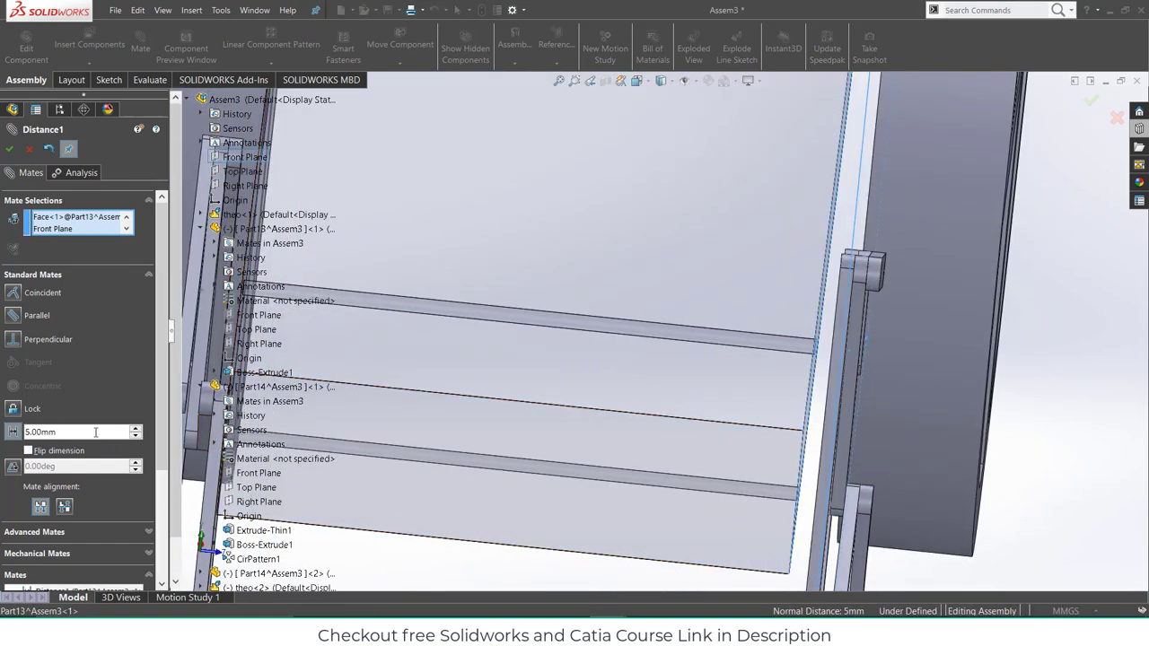
pyautogui.write('4')
pyautogui.press('Return')
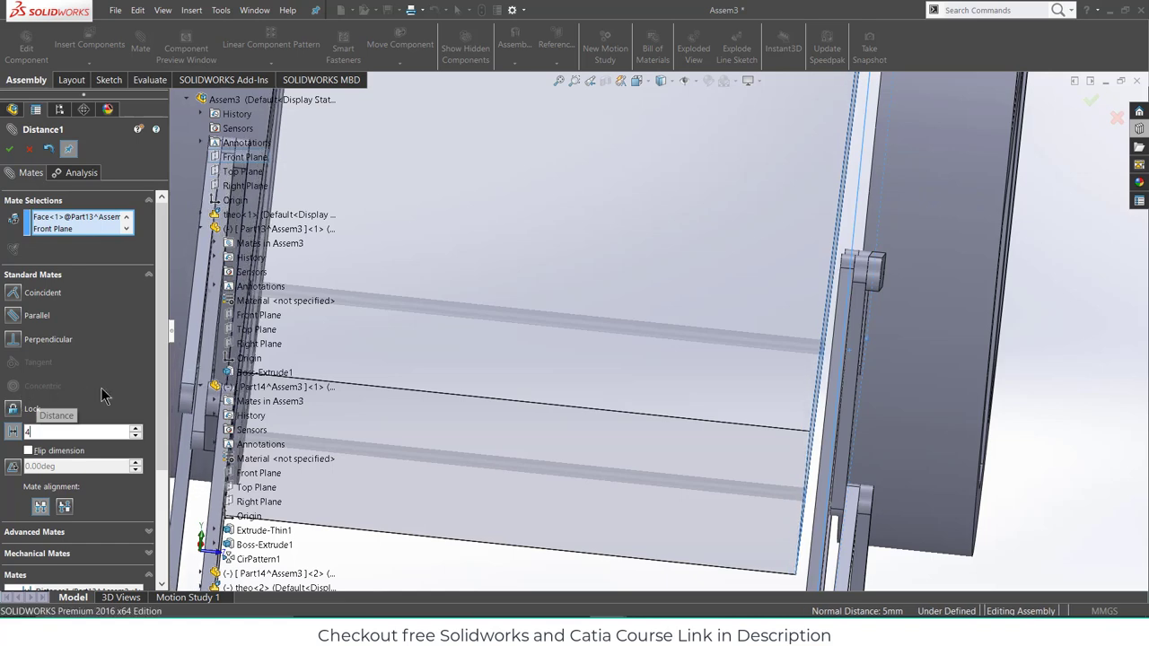
# - Set the unflipped distance between the block's side face and the Front Plane to 2 mm and accept the mate
pyautogui.write('2')
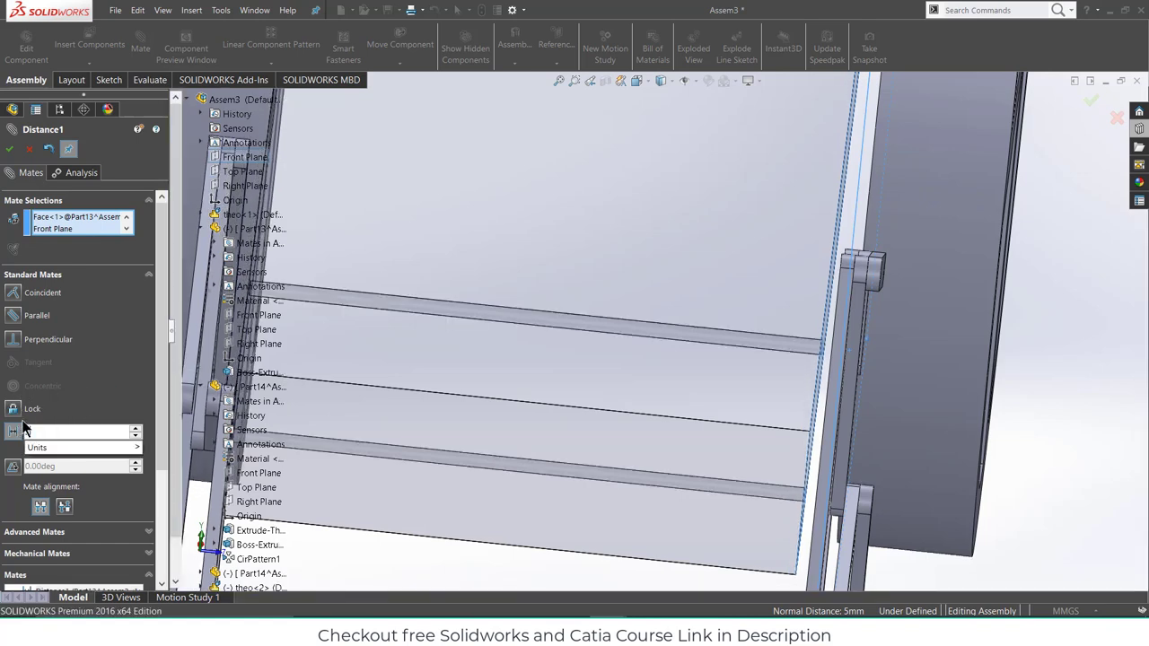
pyautogui.press('Return')
pyautogui.scroll(5, 810, 375)
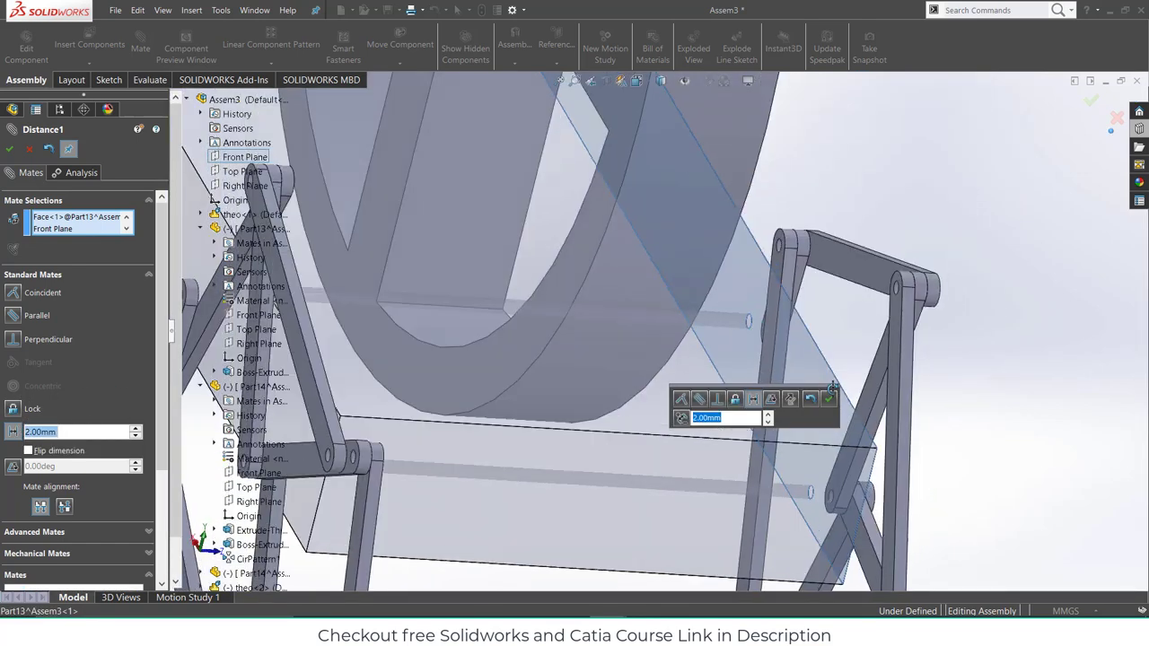
pyautogui.moveTo(815, 383); pyautogui.dragTo(538, 341, button='middle')
pyautogui.scroll(2, 379, 313)
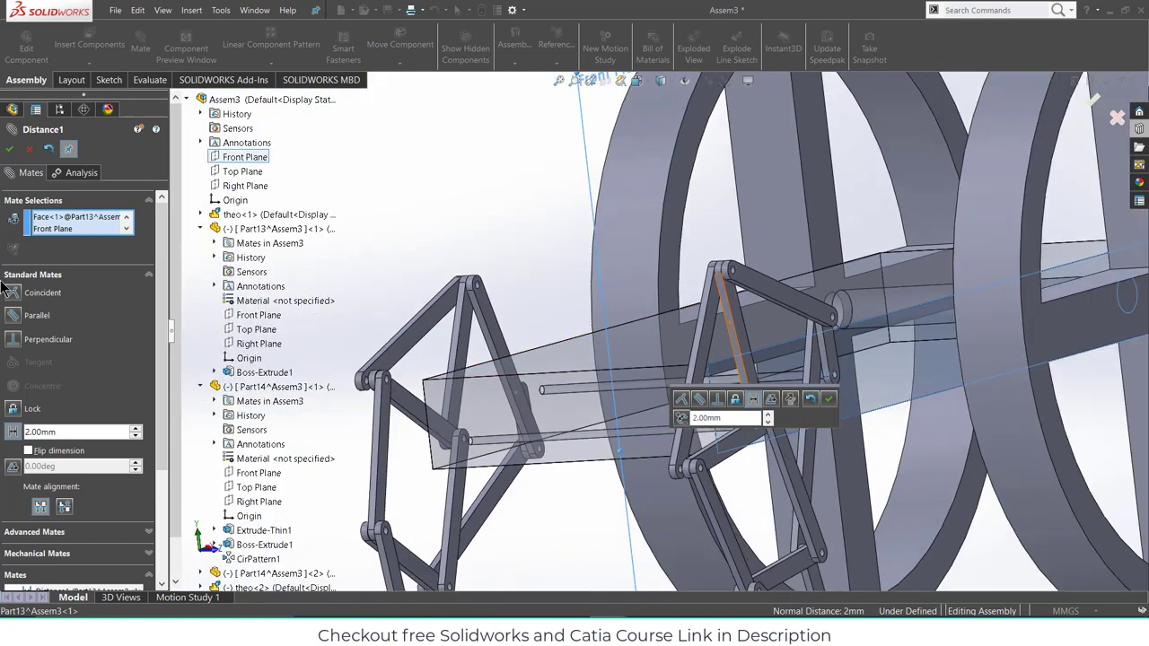
pyautogui.click(8, 151)
pyautogui.scroll(2, 637, 273)
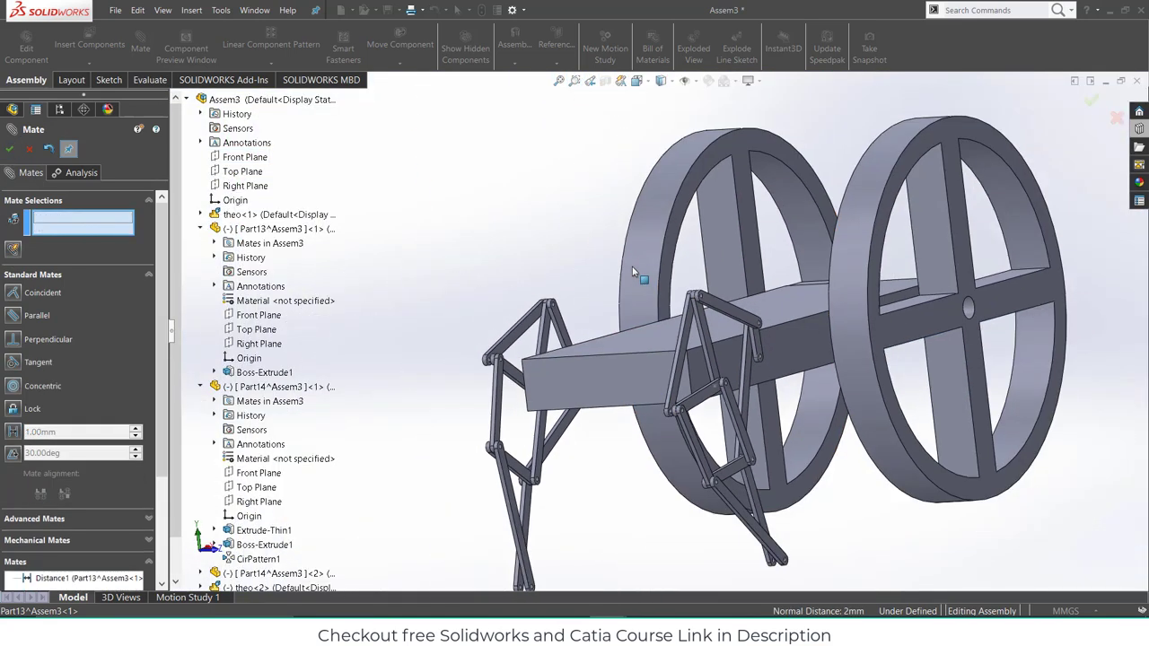
pyautogui.moveTo(638, 275); pyautogui.dragTo(546, 262, button='middle')
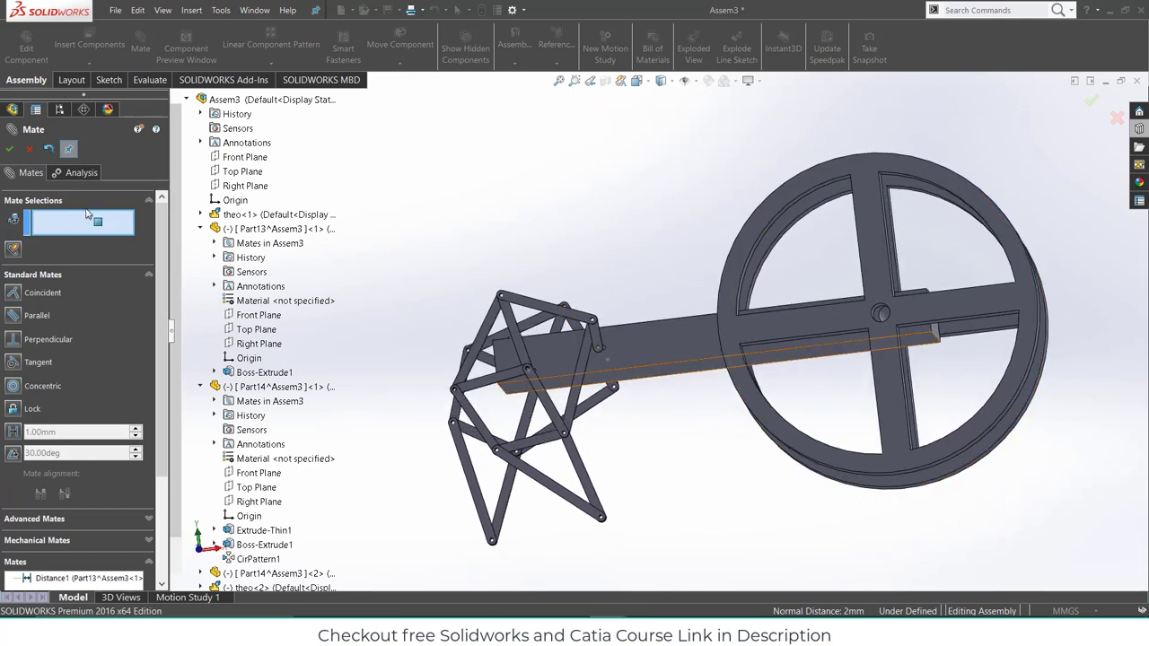
pyautogui.click(9, 149)
# - View the block's side face straight on and adjust the m^theo crank link and the far leg's lower crank joint toward vertical
pyautogui.click(698, 346)
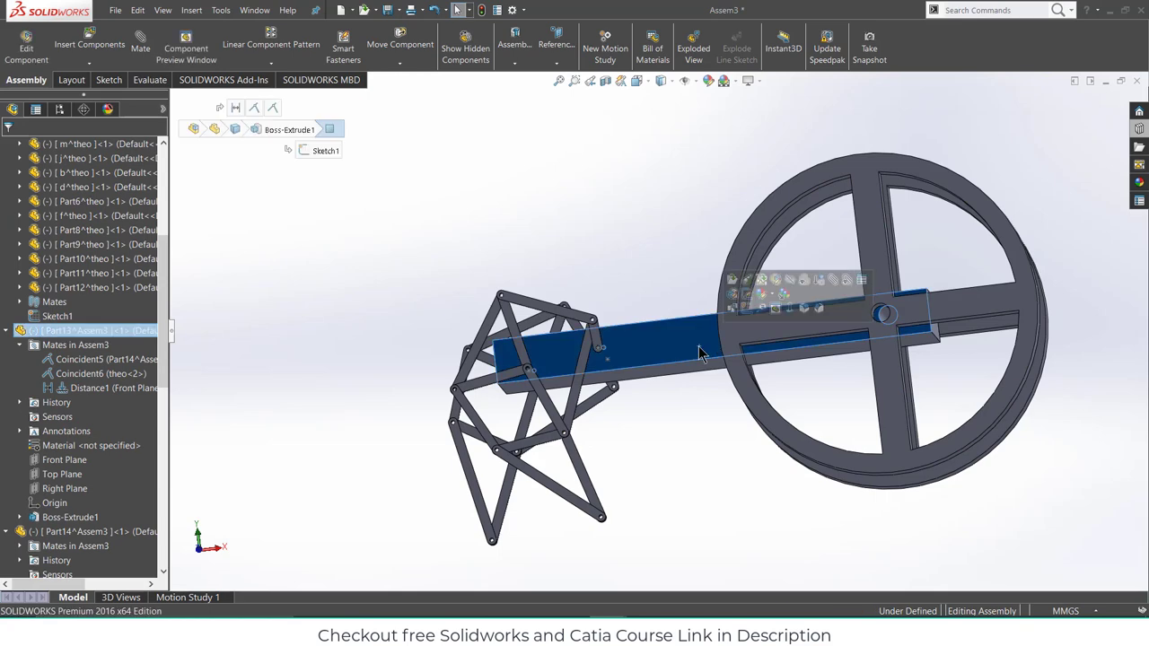
pyautogui.hotkey('ctrl', '8')
pyautogui.scroll(-3, 460, 352)
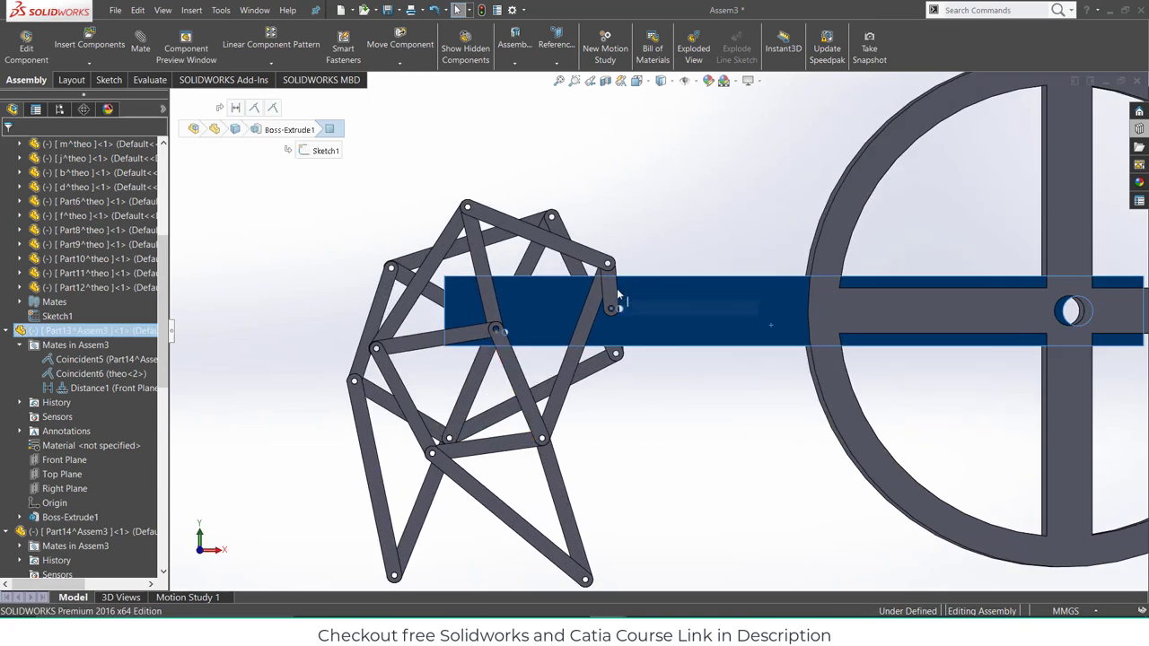
pyautogui.moveTo(615, 290); pyautogui.dragTo(618, 289)
pyautogui.press('Escape')
pyautogui.scroll(-3, 638, 360)
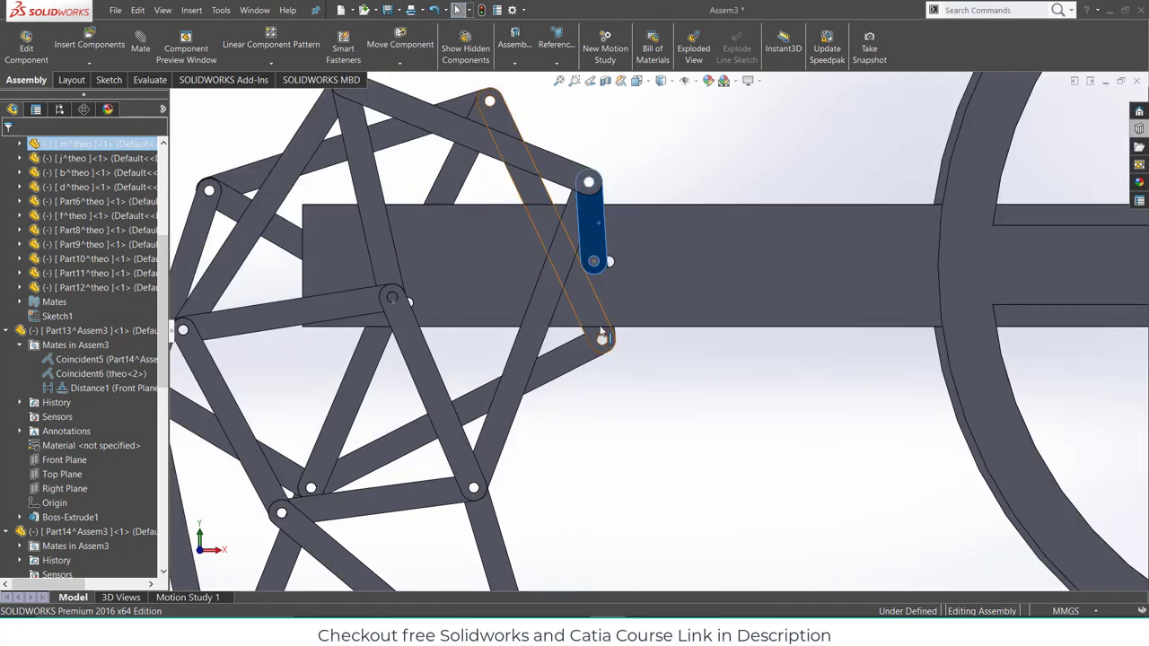
pyautogui.moveTo(603, 338)
pyautogui.mouseDown()
pyautogui.moveTo(596, 350)
pyautogui.moveTo(594, 340)
pyautogui.mouseUp()
# - Rotate the near leg's m^theo crank link until it stands vertical above its pivot hole
pyautogui.click(592, 225)
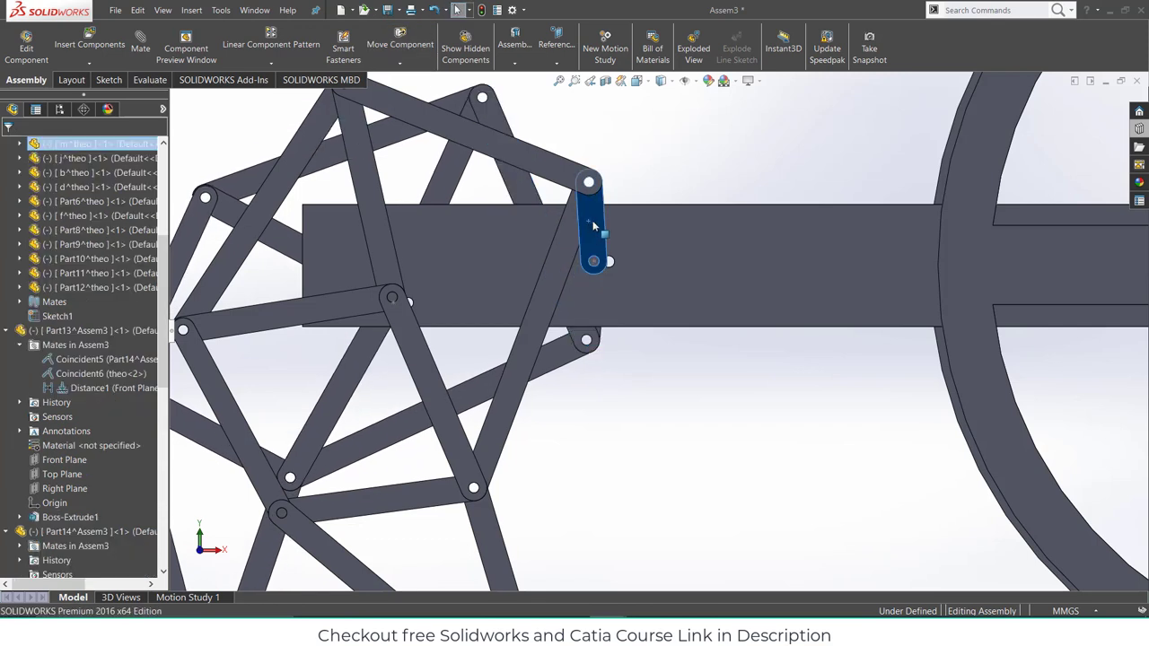
pyautogui.moveTo(592, 224); pyautogui.dragTo(593, 225)
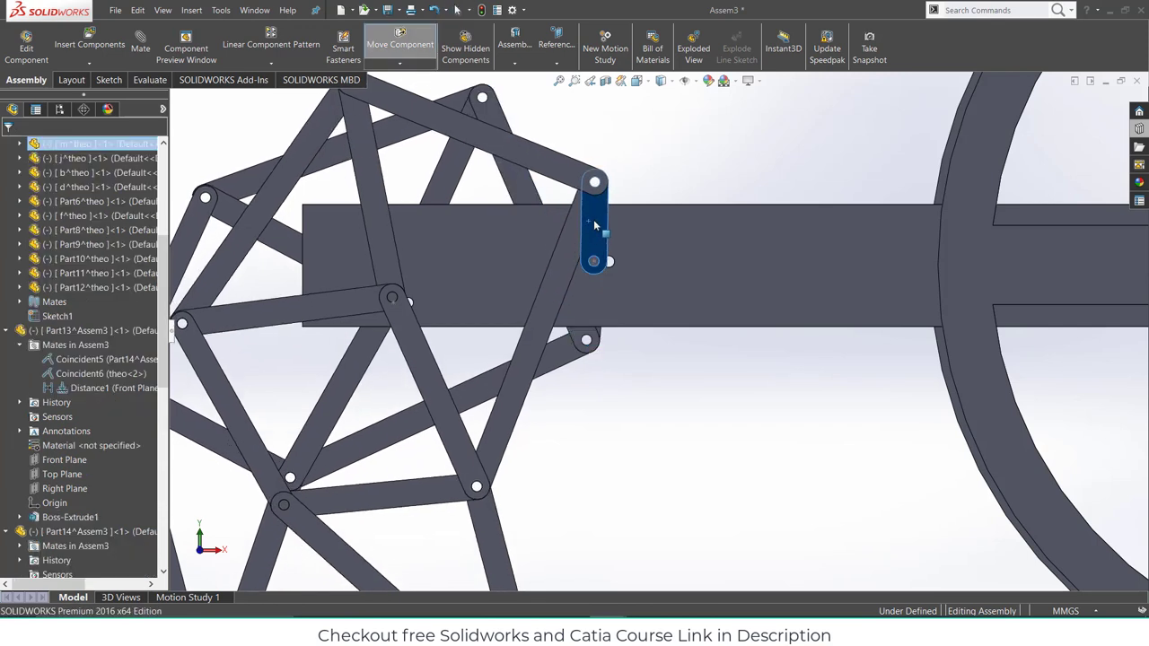
pyautogui.press('Escape')
pyautogui.click(688, 389)
# - Open Motion Study 1 and add a constant-speed rotary motor to the pivot end of the near leg's m^theo crank link
pyautogui.scroll(3, 646, 295)
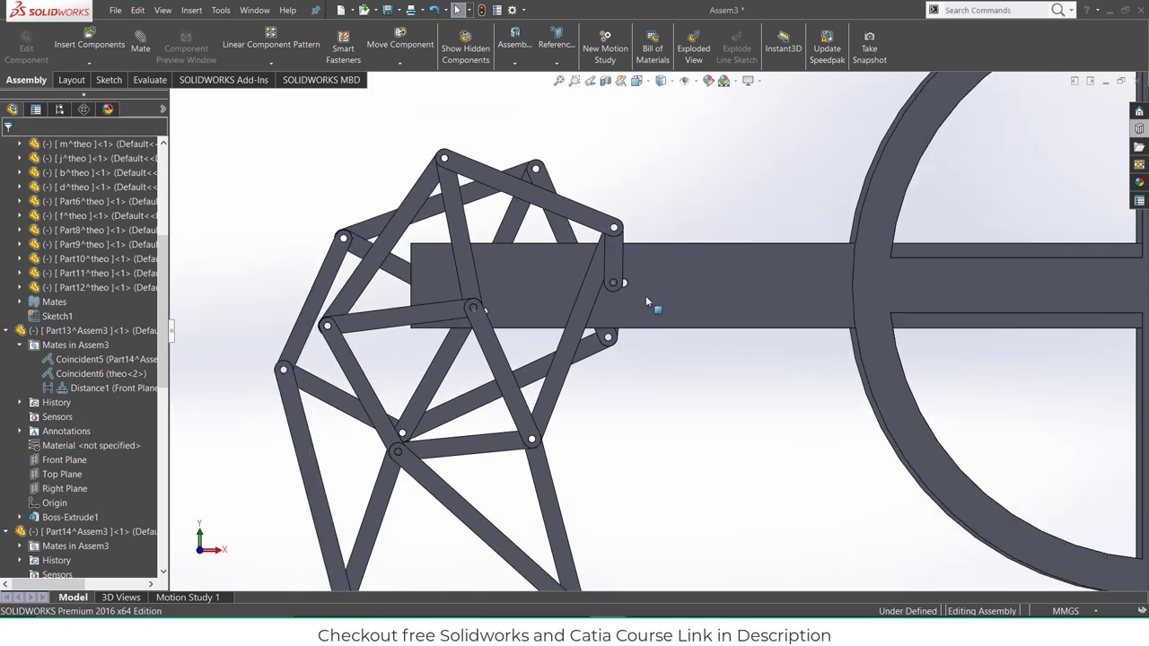
pyautogui.moveTo(646, 296)
pyautogui.mouseDown(button='middle')
pyautogui.moveTo(619, 305)
pyautogui.moveTo(633, 302)
pyautogui.mouseUp(button='middle')
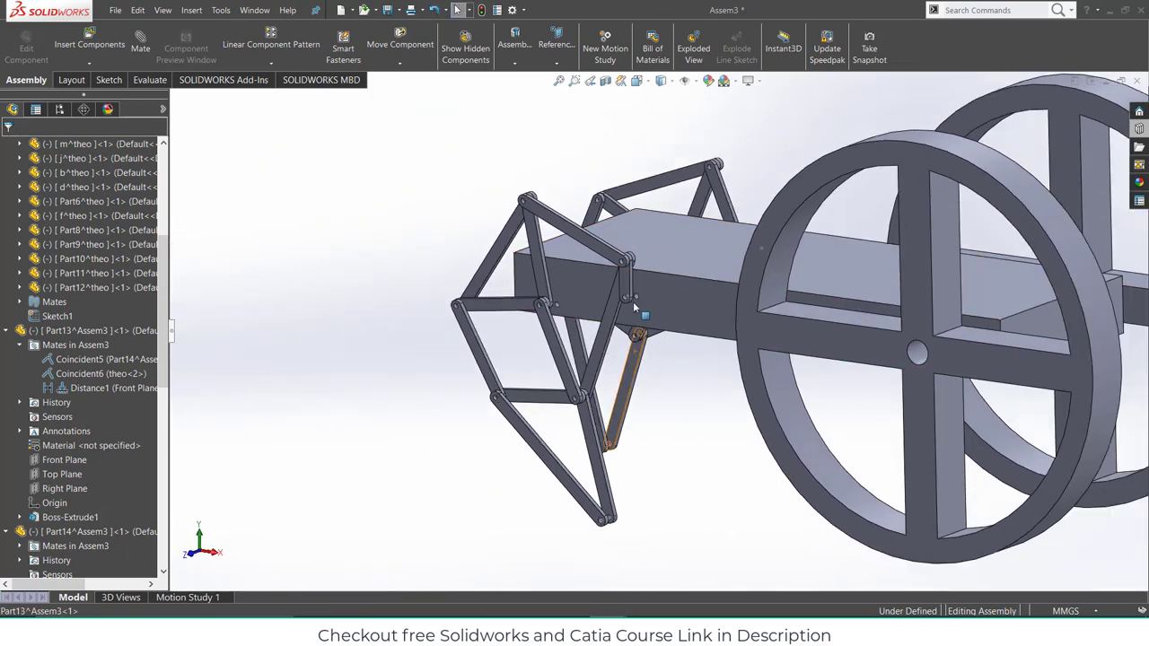
pyautogui.click(210, 598)
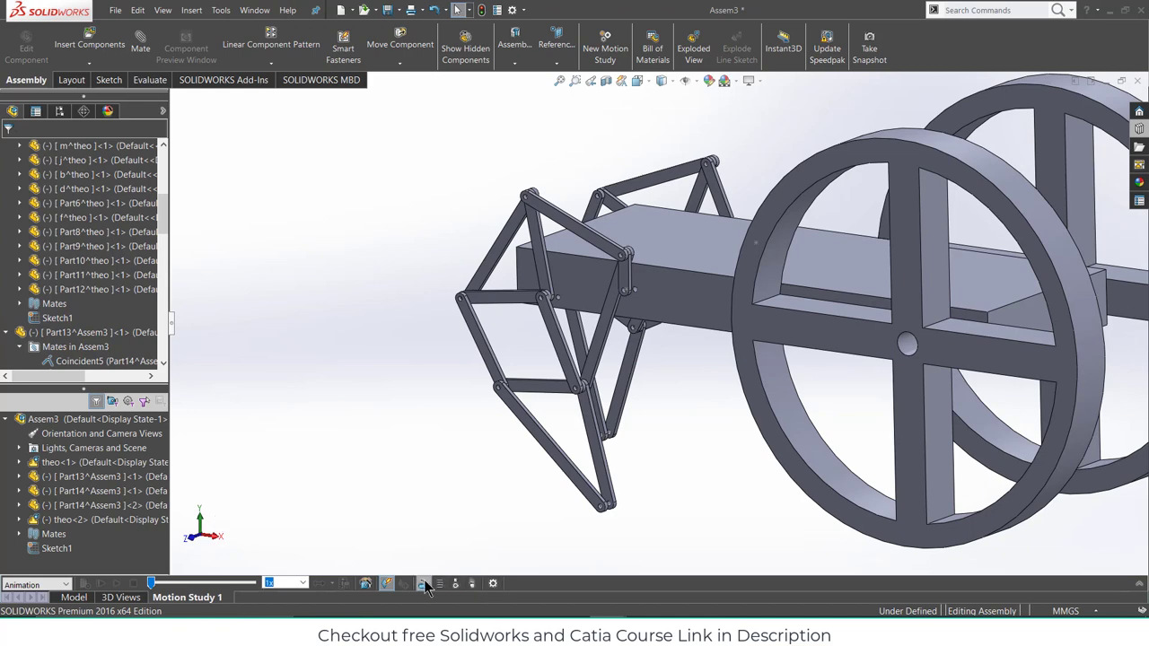
pyautogui.scroll(6, 643, 298)
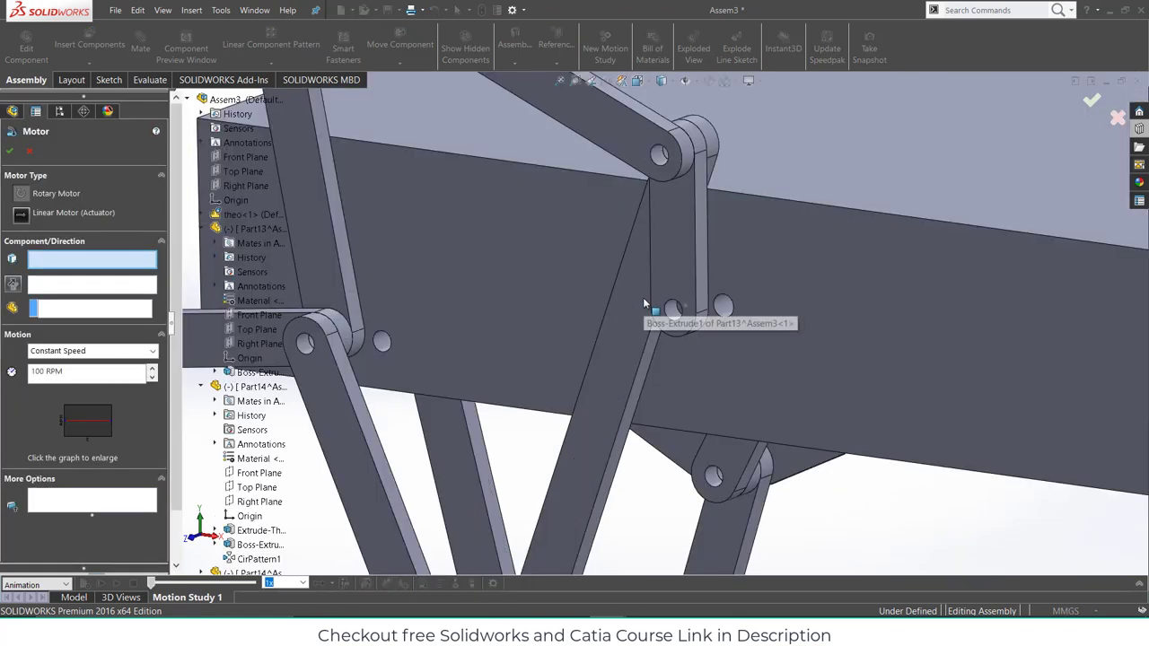
pyautogui.click(699, 347)
pyautogui.scroll(-5, 696, 344)
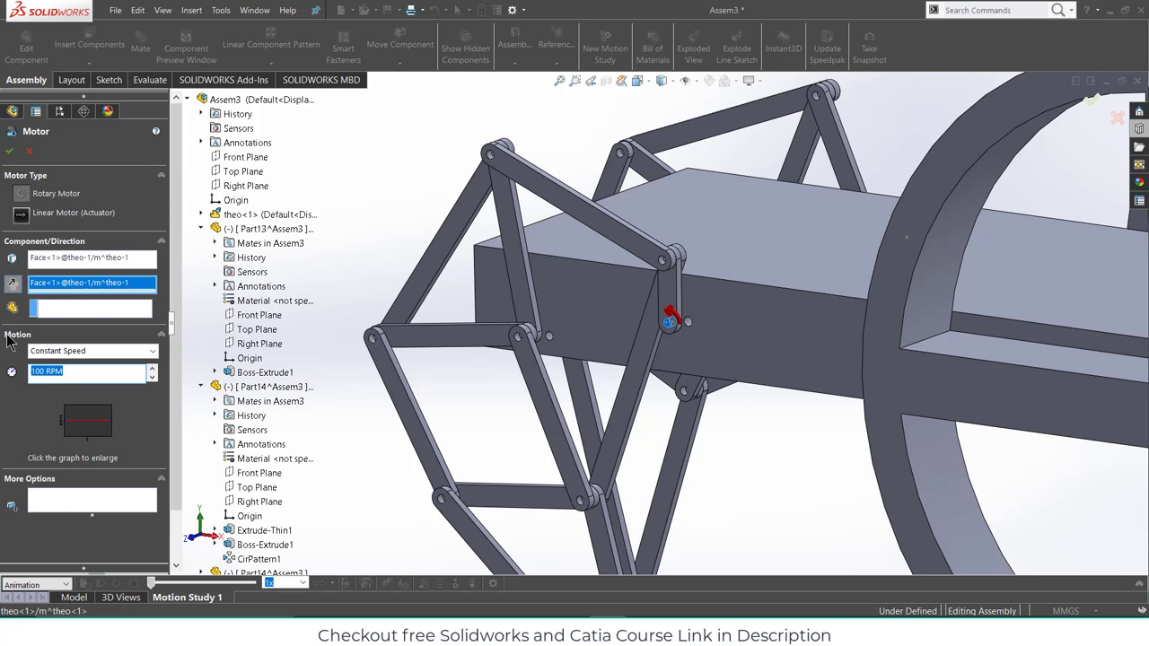
pyautogui.click(9, 151)
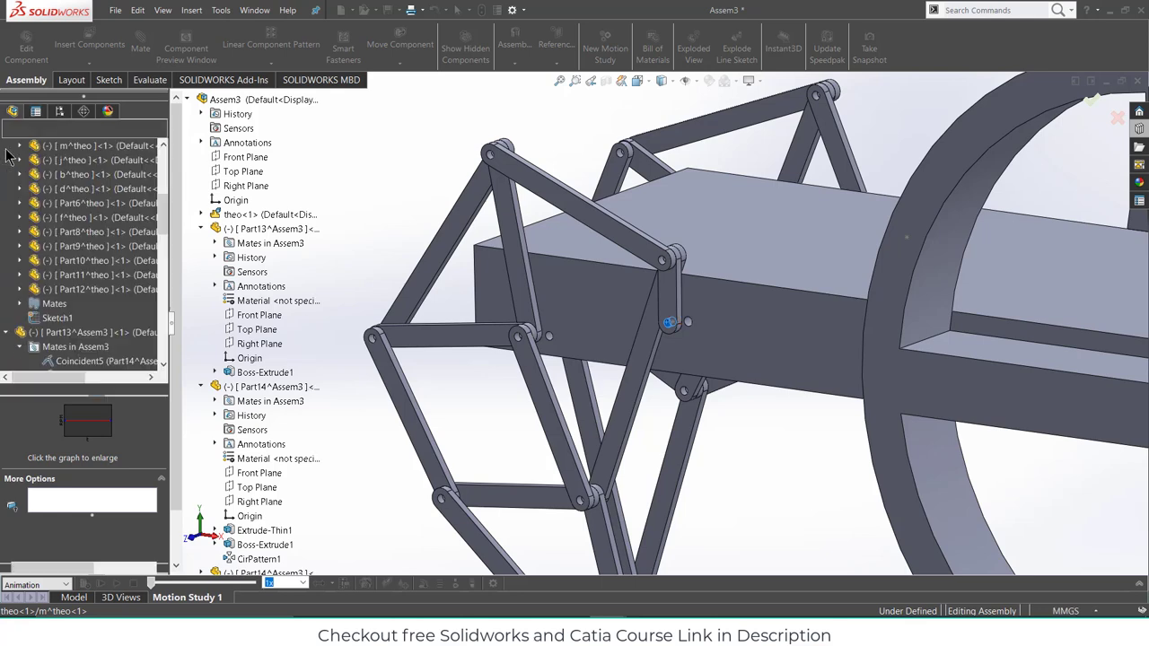
# - Add a 30 RPM constant-speed rotary motor at the pivot hole of the opposite leg's m^theo crank link
pyautogui.click(423, 584)
pyautogui.moveTo(846, 236); pyautogui.dragTo(907, 282, button='middle')
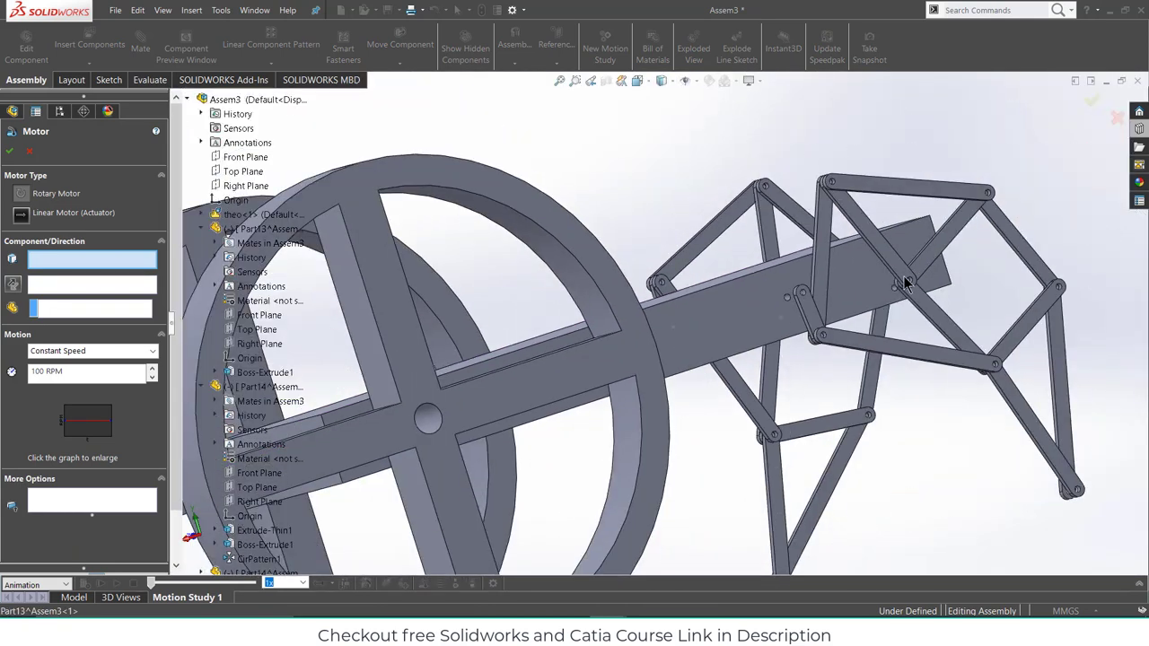
pyautogui.scroll(-5, 767, 301)
pyautogui.scroll(3, 595, 323)
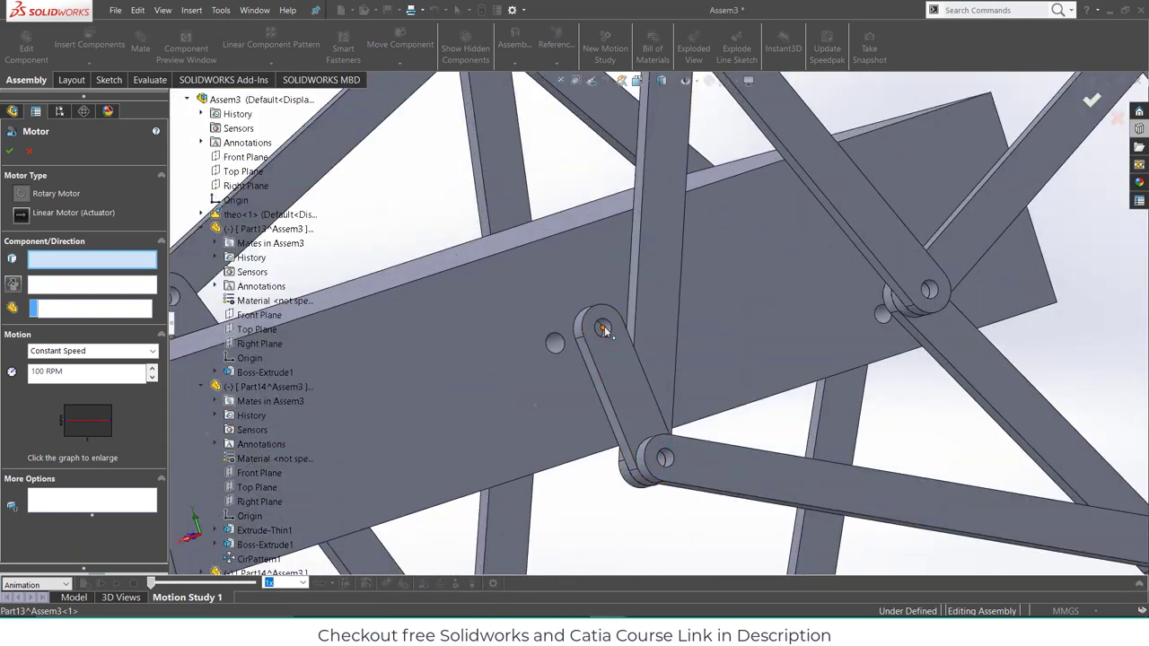
pyautogui.click(609, 329)
pyautogui.scroll(2, 606, 349)
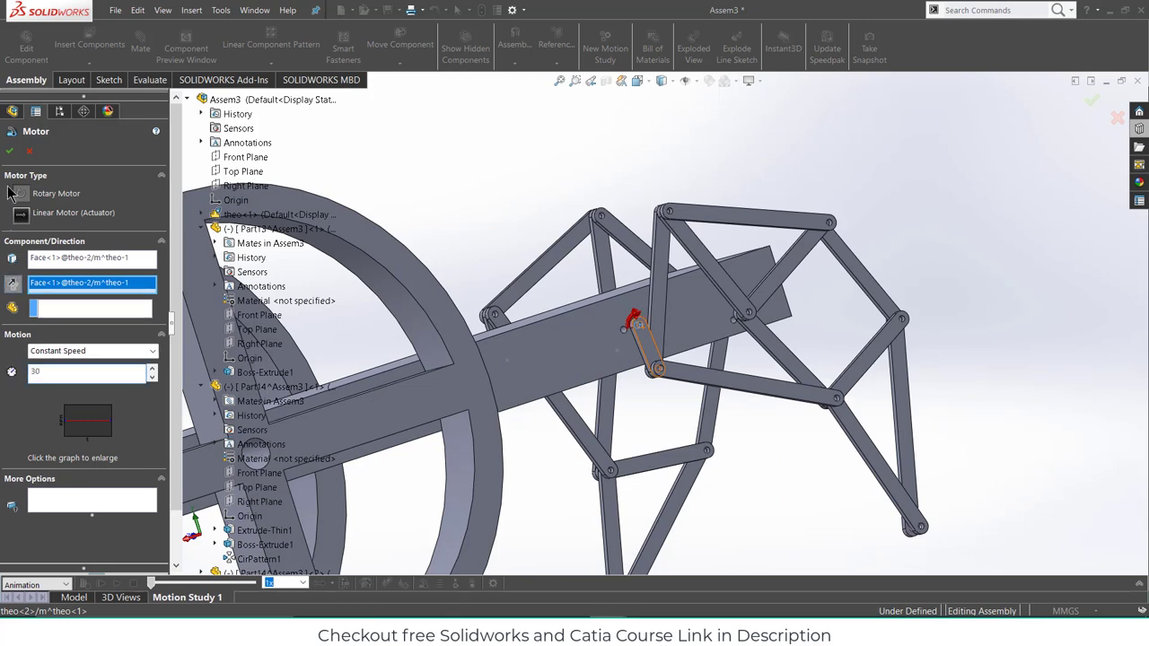
pyautogui.click(8, 152)
# - View the block's side face straight on and calculate the motion study with both crank motors
pyautogui.scroll(5, 685, 305)
pyautogui.moveTo(687, 304); pyautogui.dragTo(826, 284, button='middle')
pyautogui.click(451, 353)
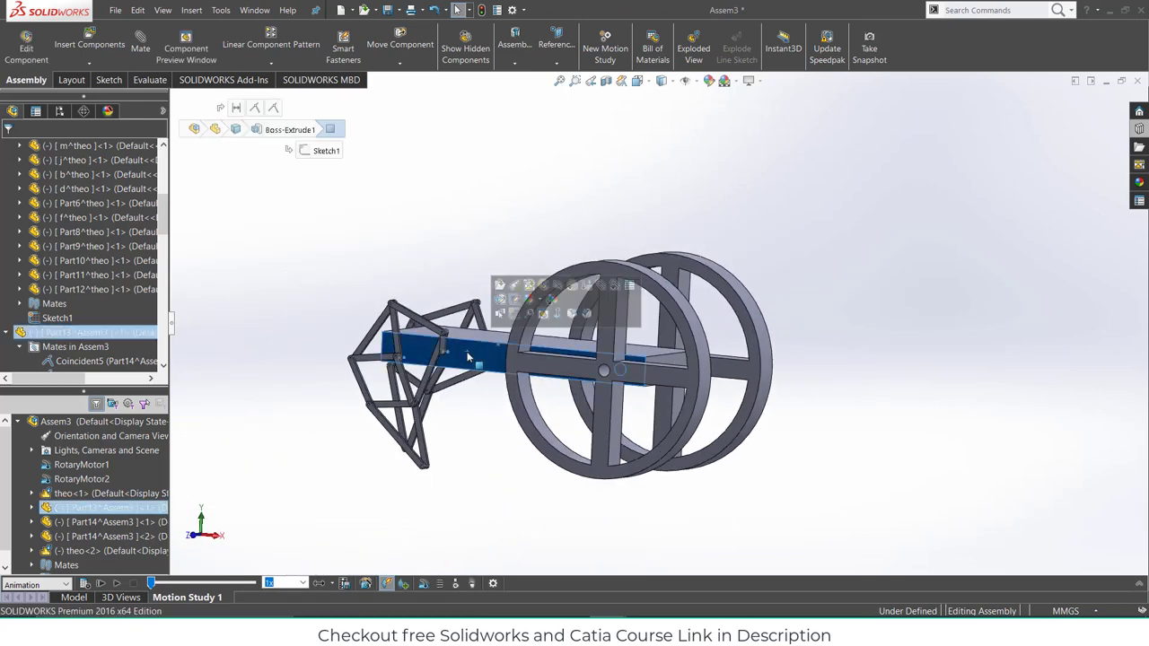
pyautogui.hotkey('ctrl', '8')
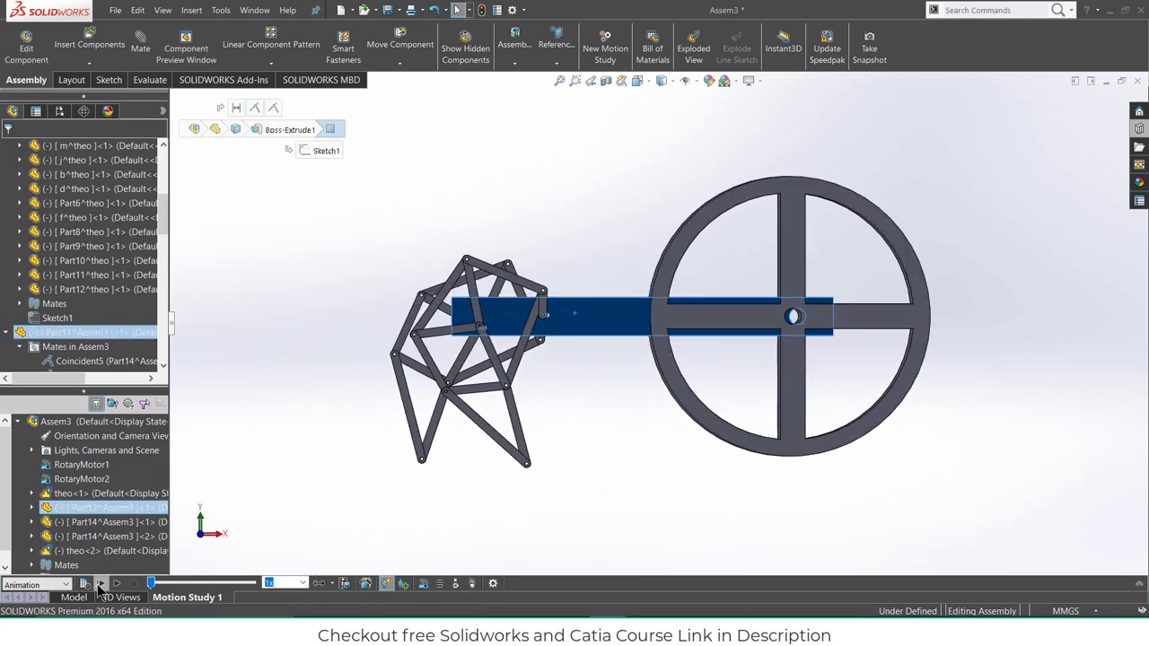
pyautogui.click(83, 585)
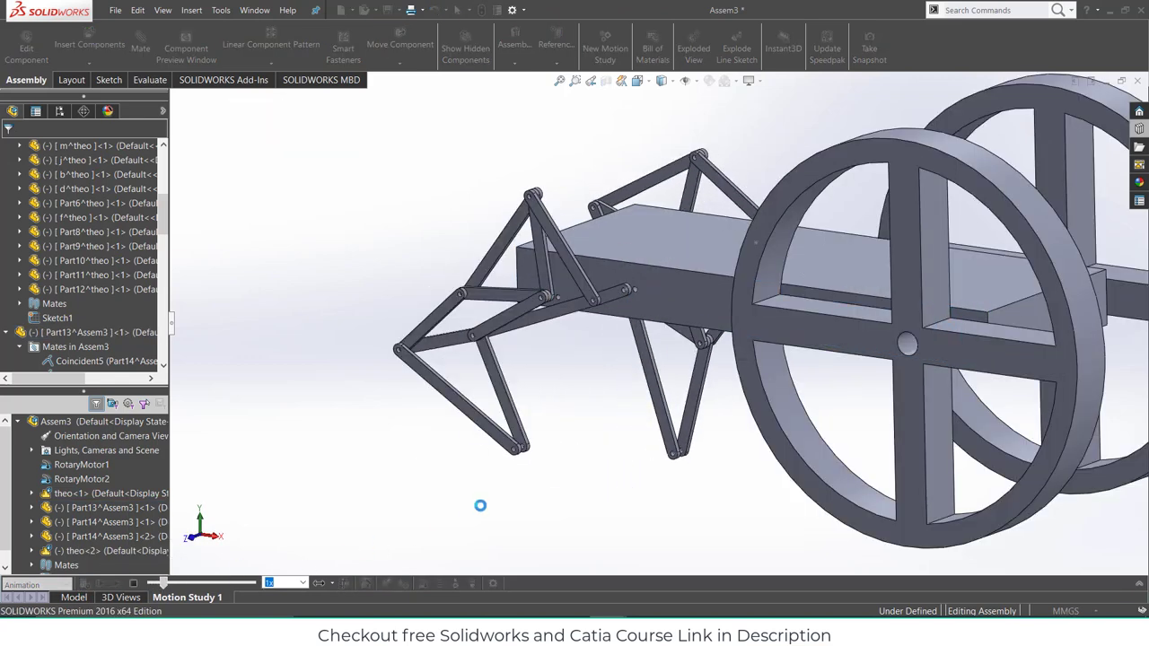
# - Disable playback of view keys in the expanded motion study timeline and show the assembly in Front view
pyautogui.click(1140, 584)
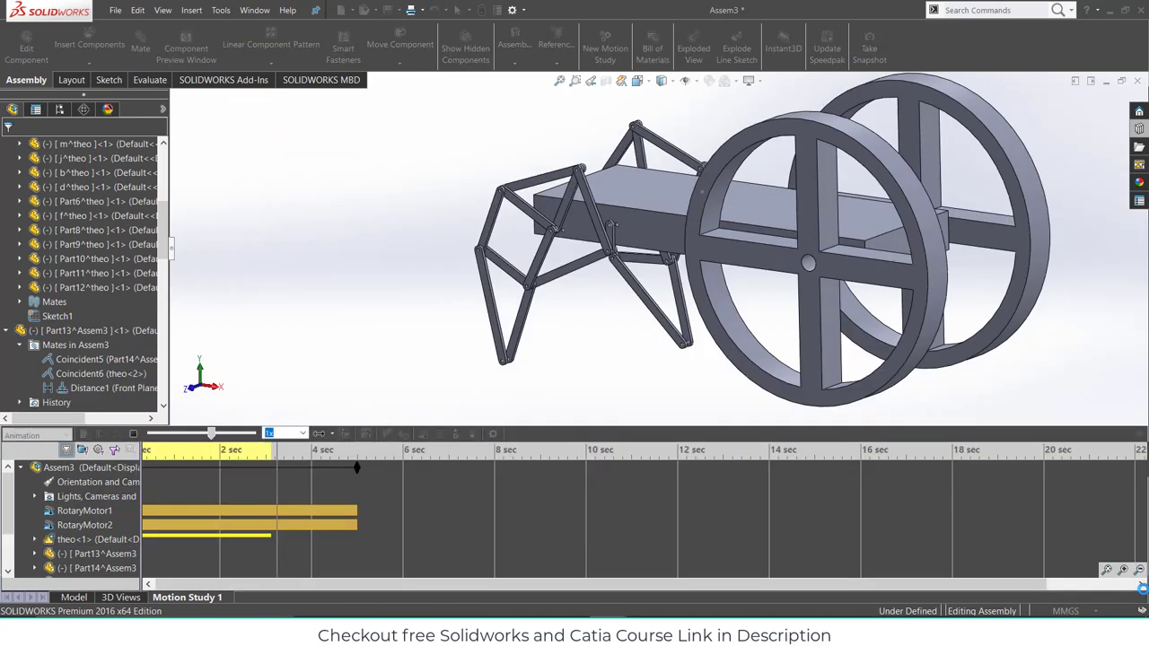
pyautogui.rightClick(77, 482)
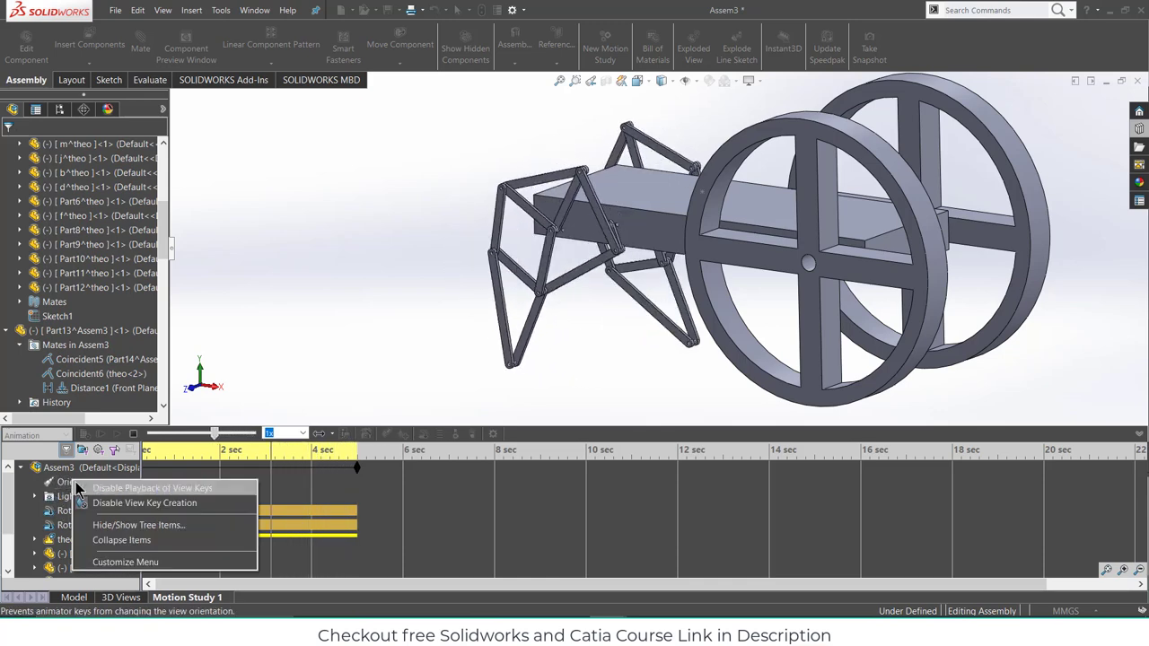
pyautogui.click(82, 488)
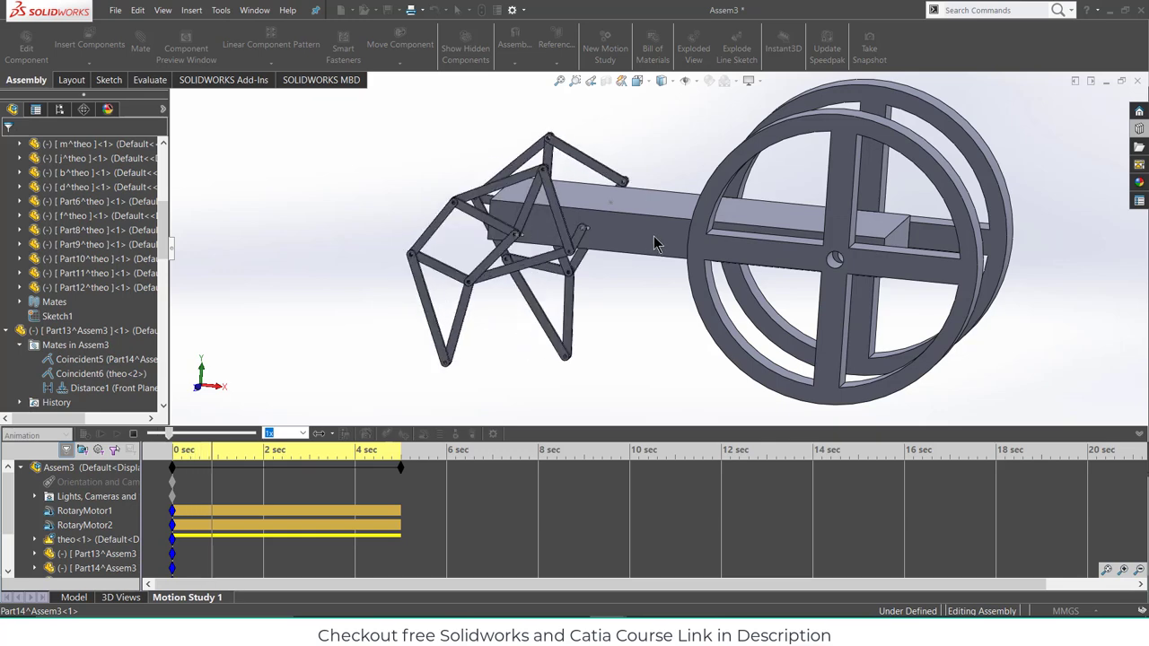
pyautogui.hotkey('ctrl', '1')
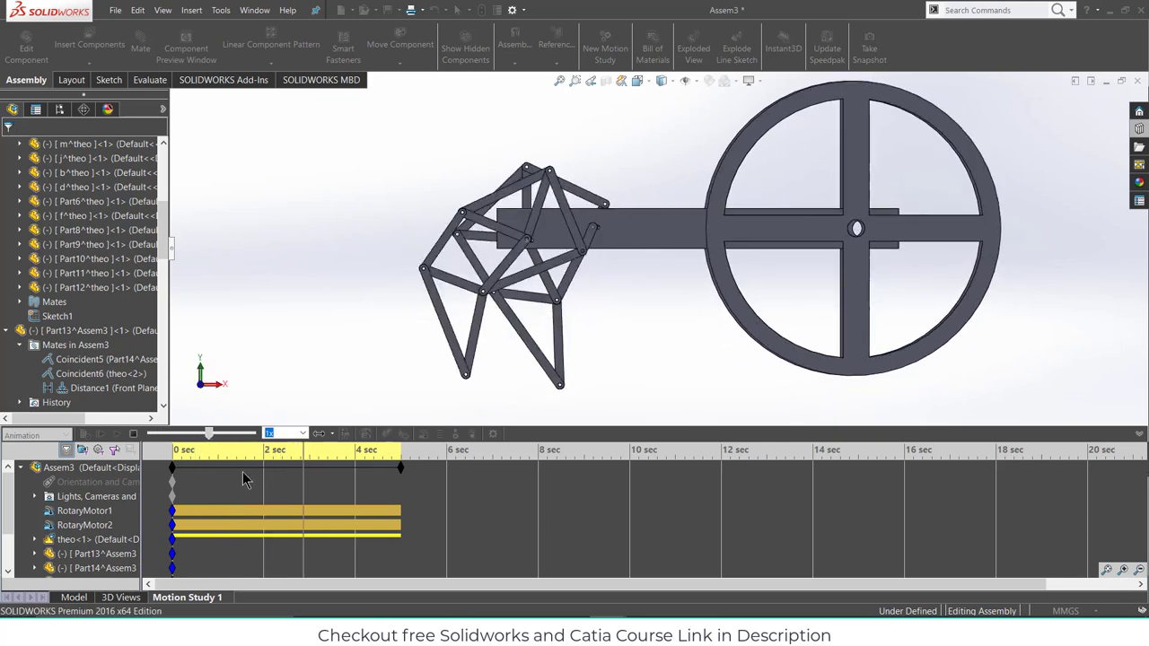
# - Set the motion study's playback mode to Normal
pyautogui.click(328, 435)
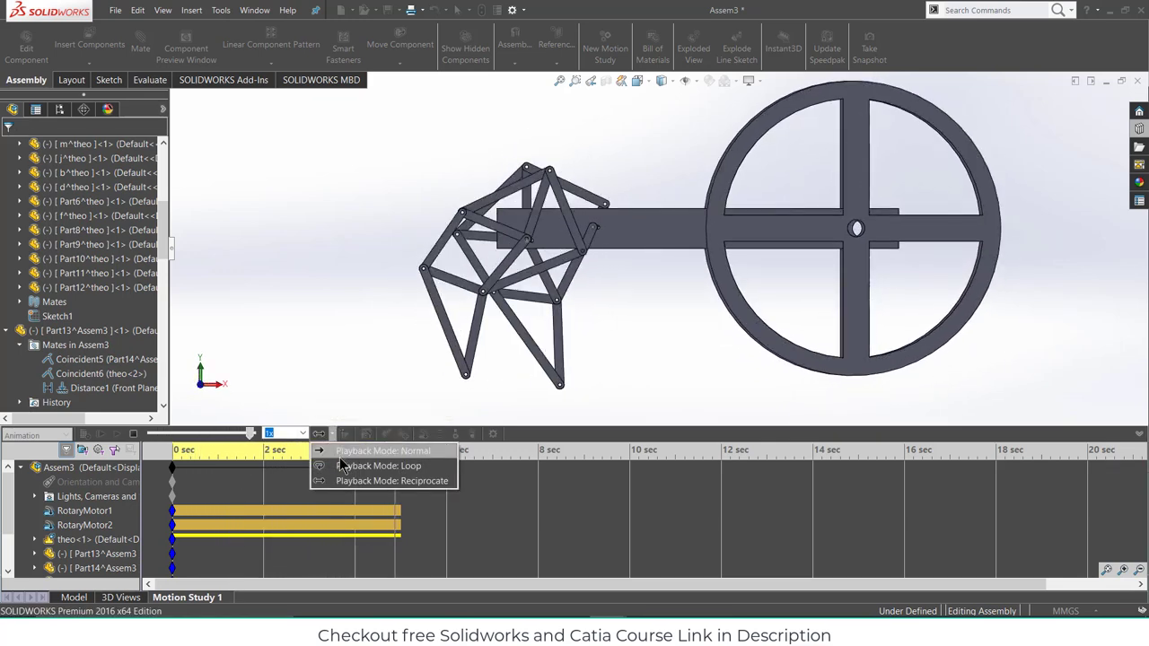
pyautogui.click(345, 441)
pyautogui.click(341, 464)
pyautogui.click(121, 438)
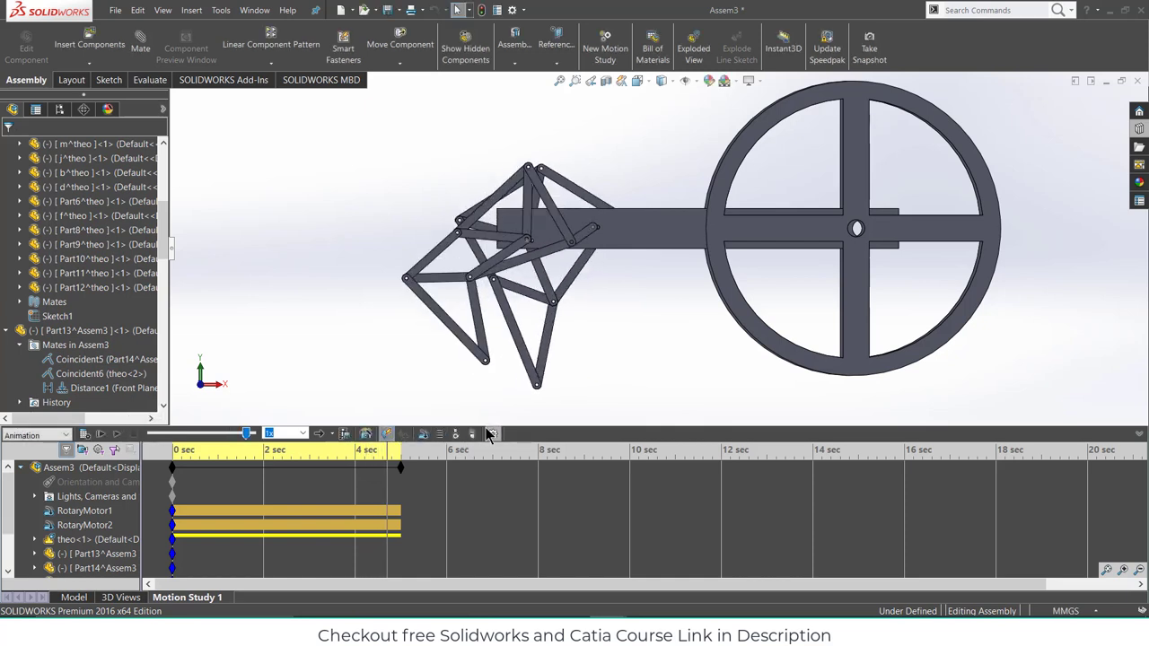
# - Adjust the animation's frames per second in the motion study properties, and recalculate and play the walking motion
pyautogui.click(490, 435)
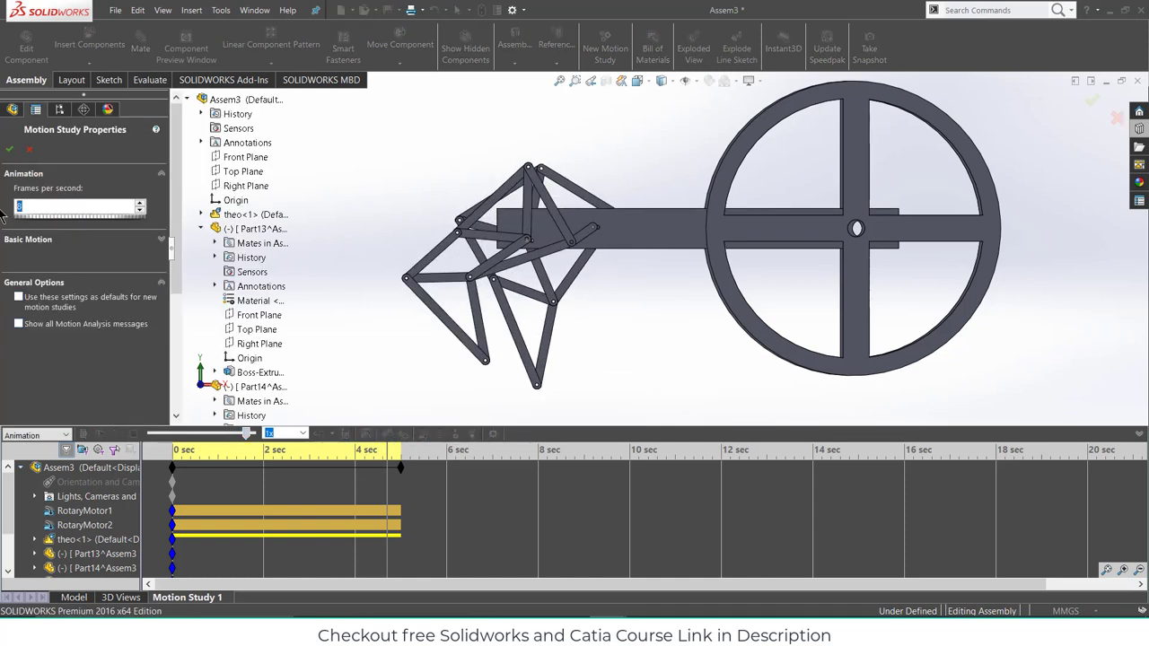
pyautogui.click(9, 149)
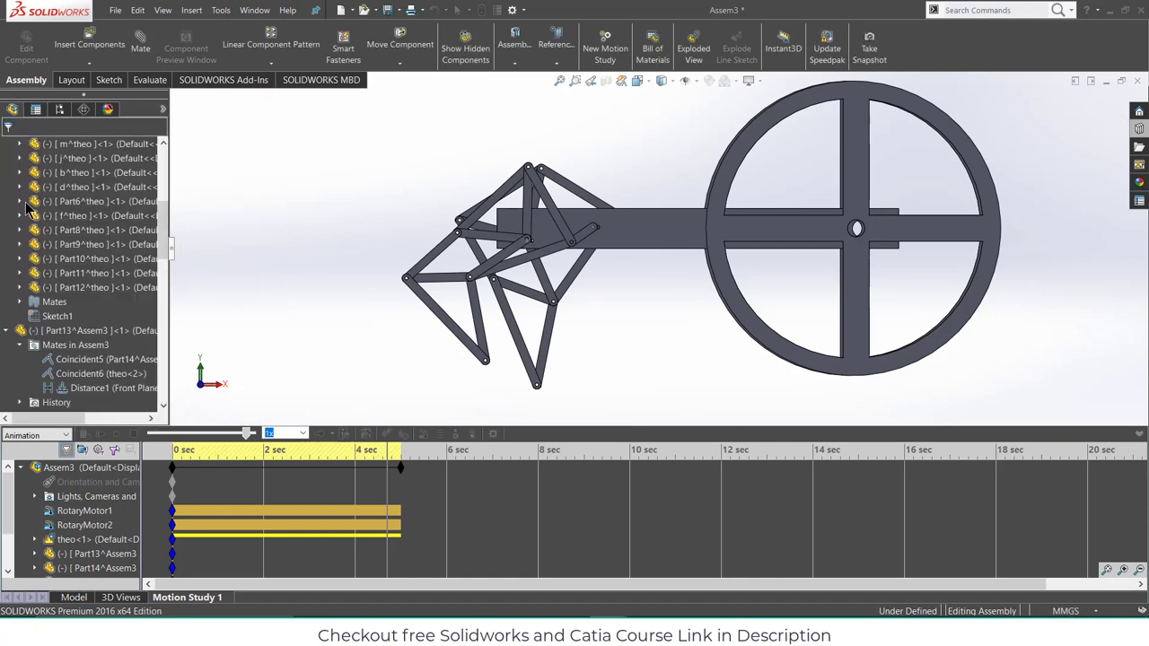
pyautogui.click(85, 434)
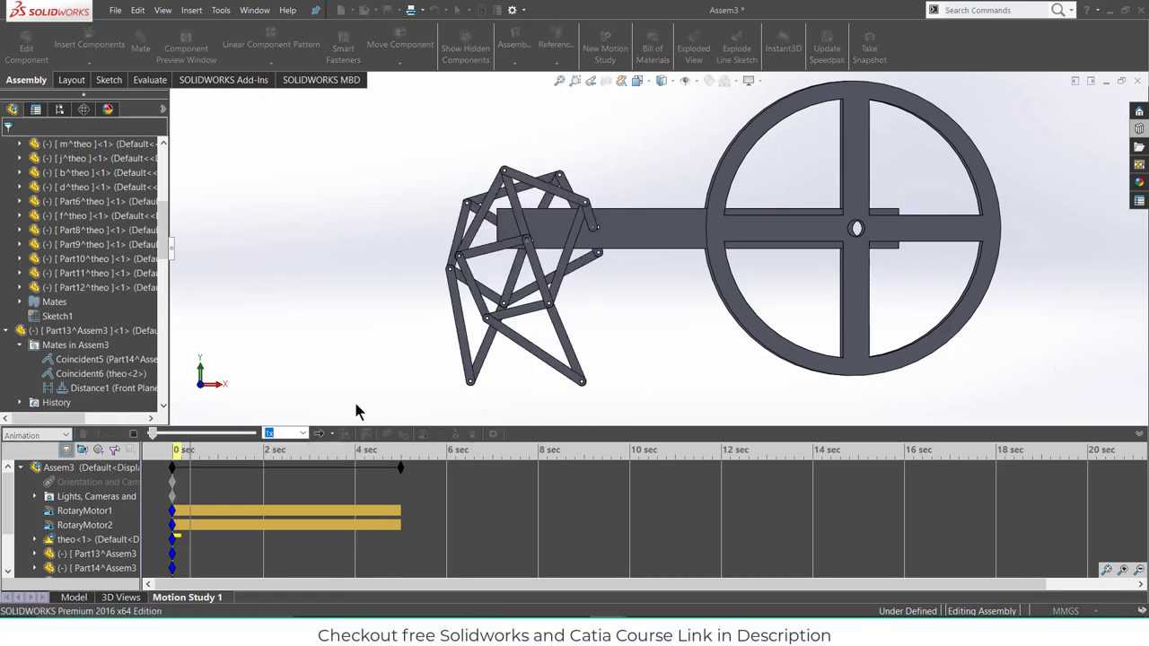
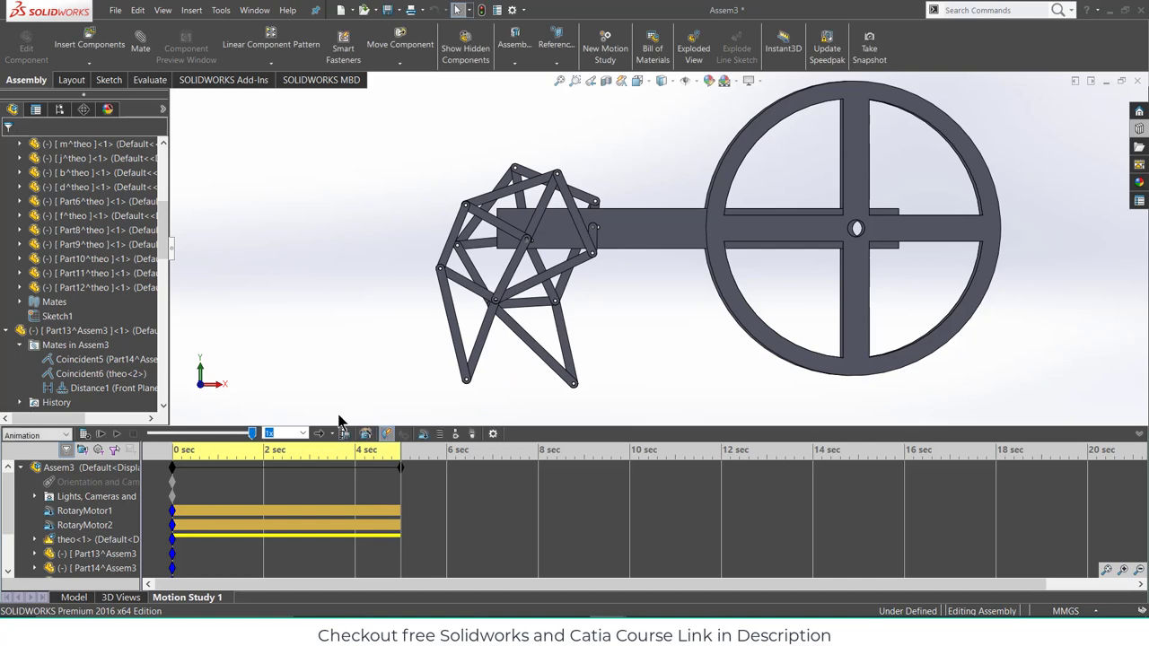
pyautogui.click(117, 434)
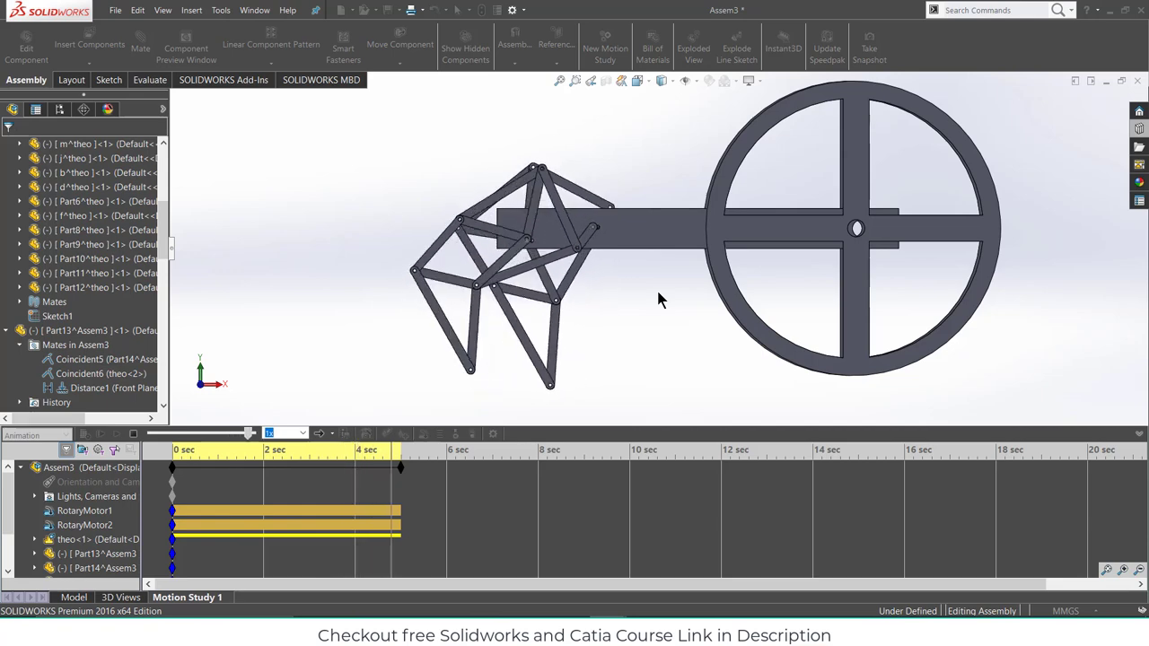
# - Add a 30 RPM rotary motor with reversed direction to the near wheel's hub hole
pyautogui.moveTo(738, 173); pyautogui.dragTo(737, 273, button='middle')
pyautogui.scroll(-5, 737, 274)
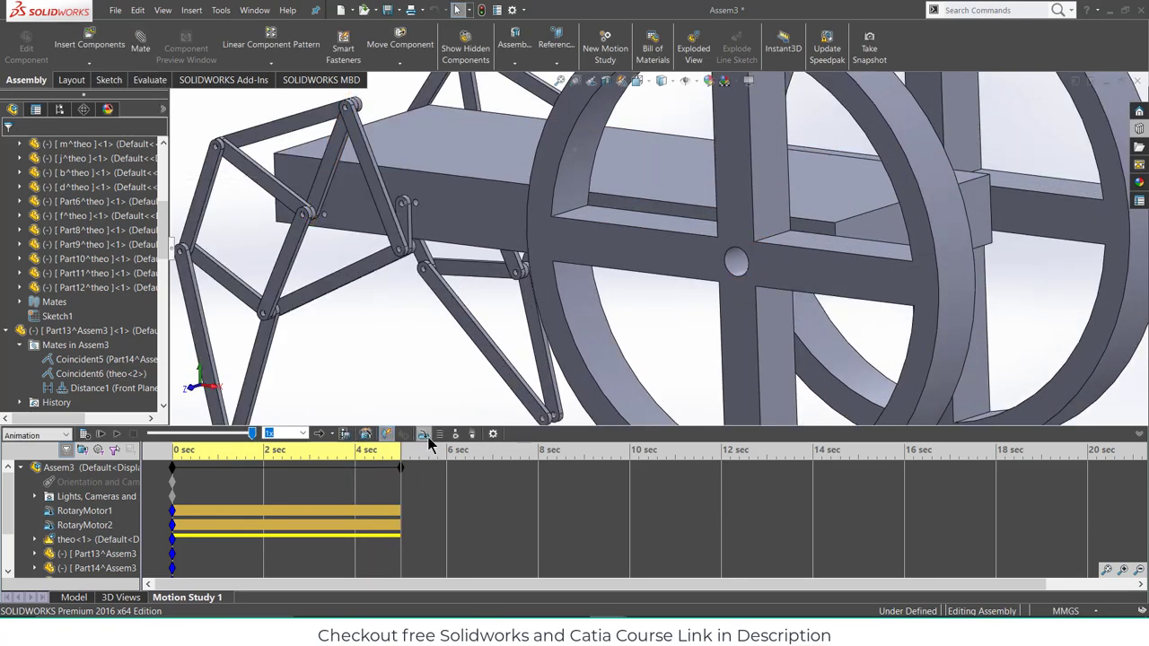
pyautogui.click(425, 436)
pyautogui.click(732, 254)
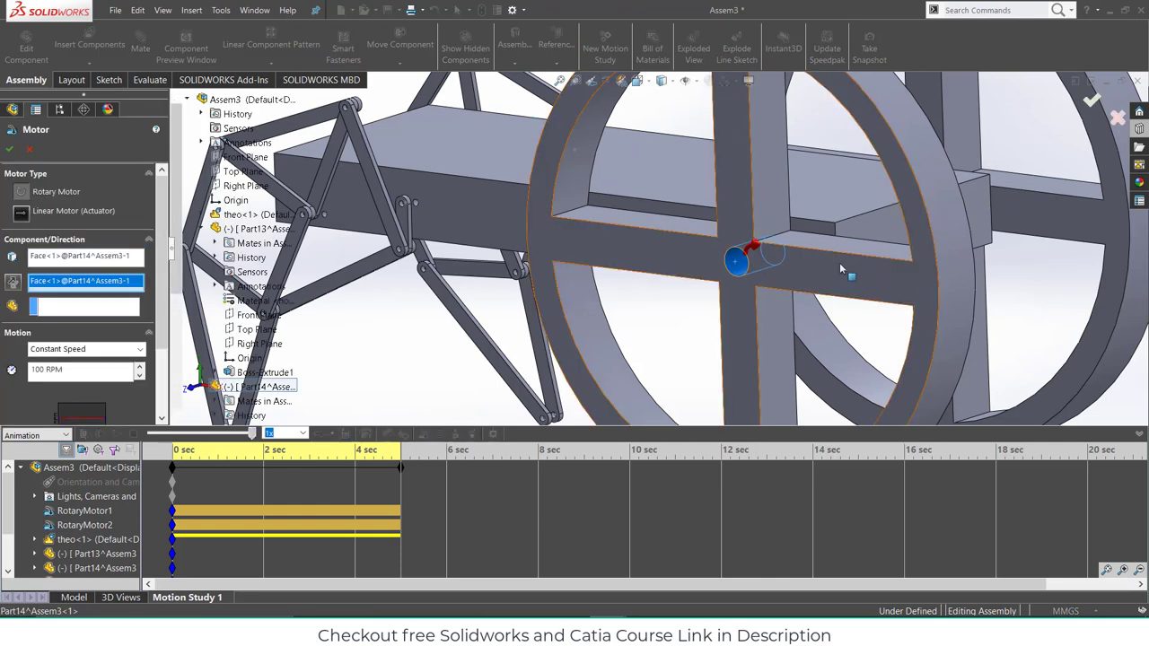
pyautogui.click(12, 282)
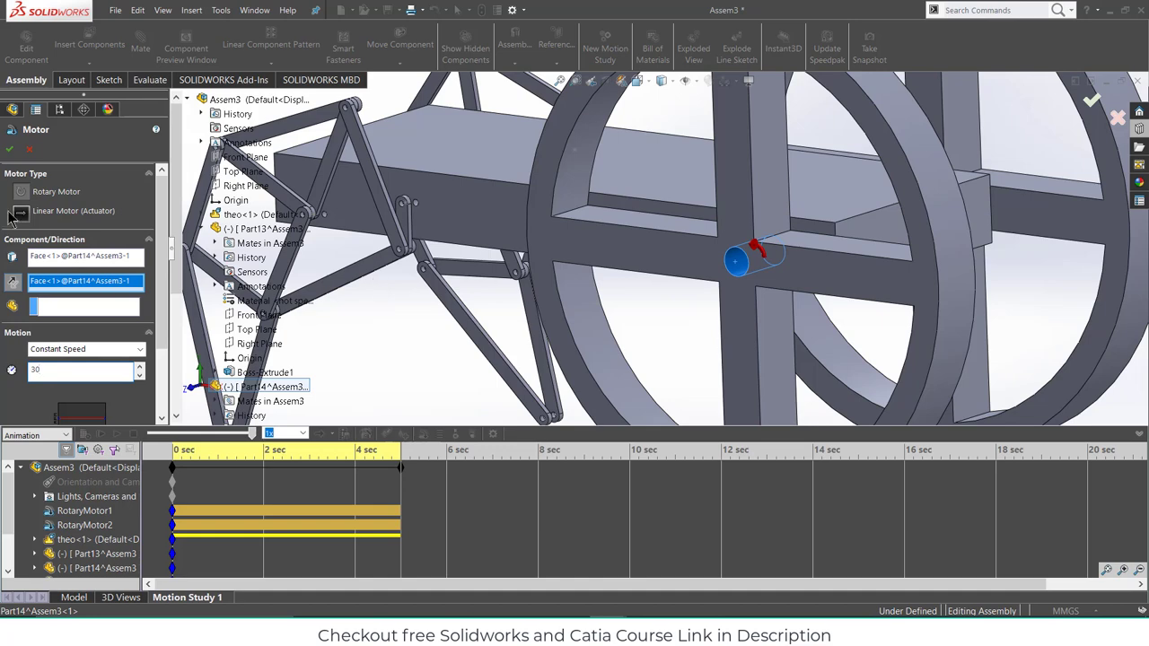
pyautogui.click(9, 149)
# - Add a 30 RPM constant-speed rotary motor to the hub hole of the wheel on the opposite side
pyautogui.scroll(5, 807, 237)
pyautogui.moveTo(810, 232); pyautogui.dragTo(666, 253, button='middle')
pyautogui.scroll(-3, 650, 251)
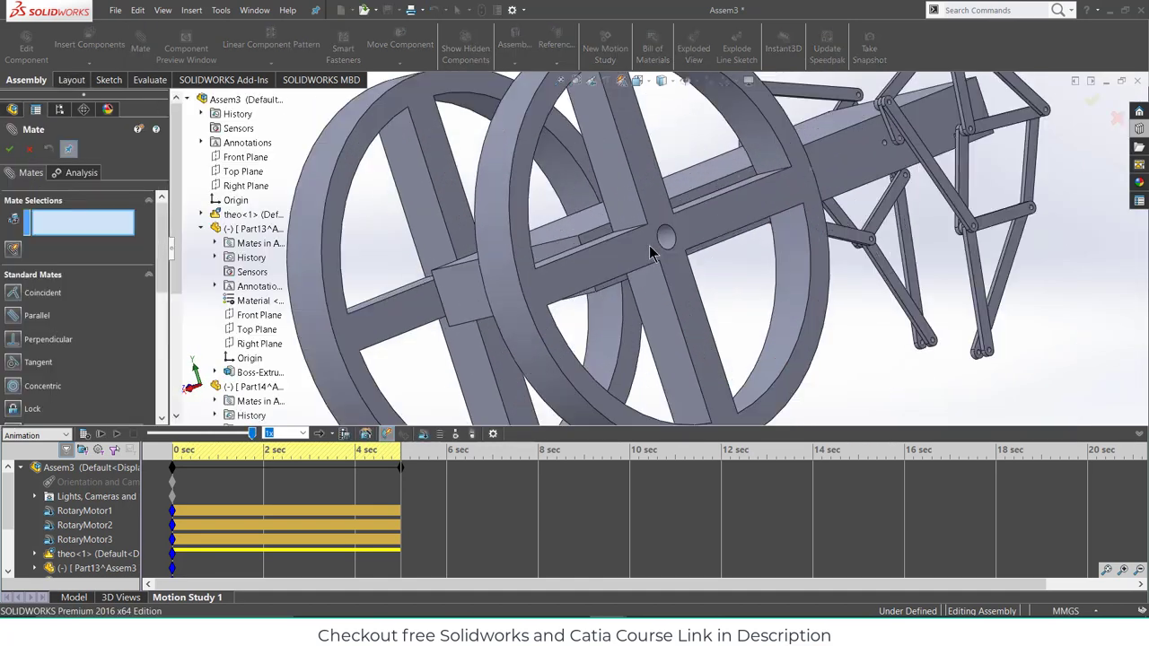
pyautogui.click(669, 245)
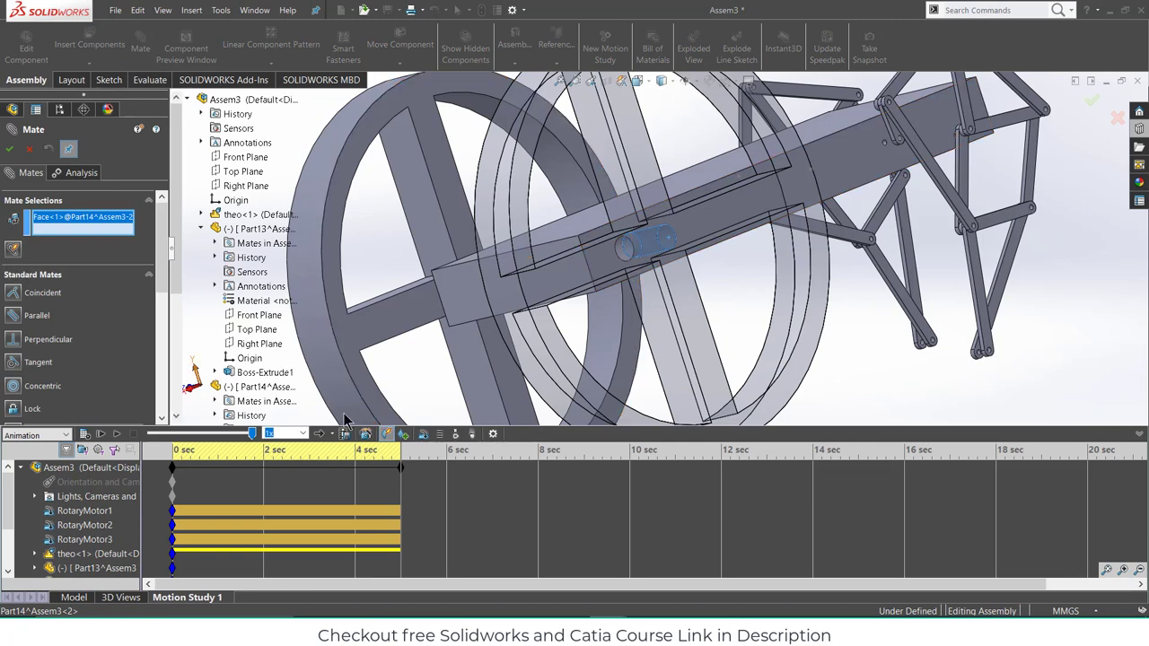
pyautogui.click(32, 150)
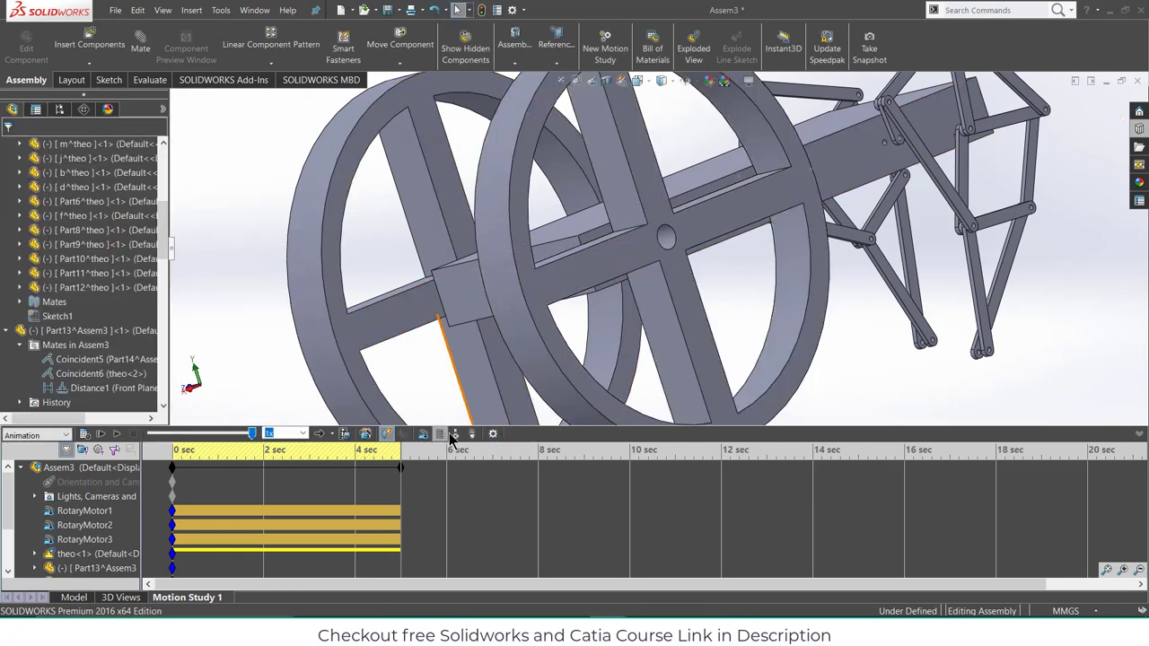
pyautogui.click(423, 434)
pyautogui.click(664, 238)
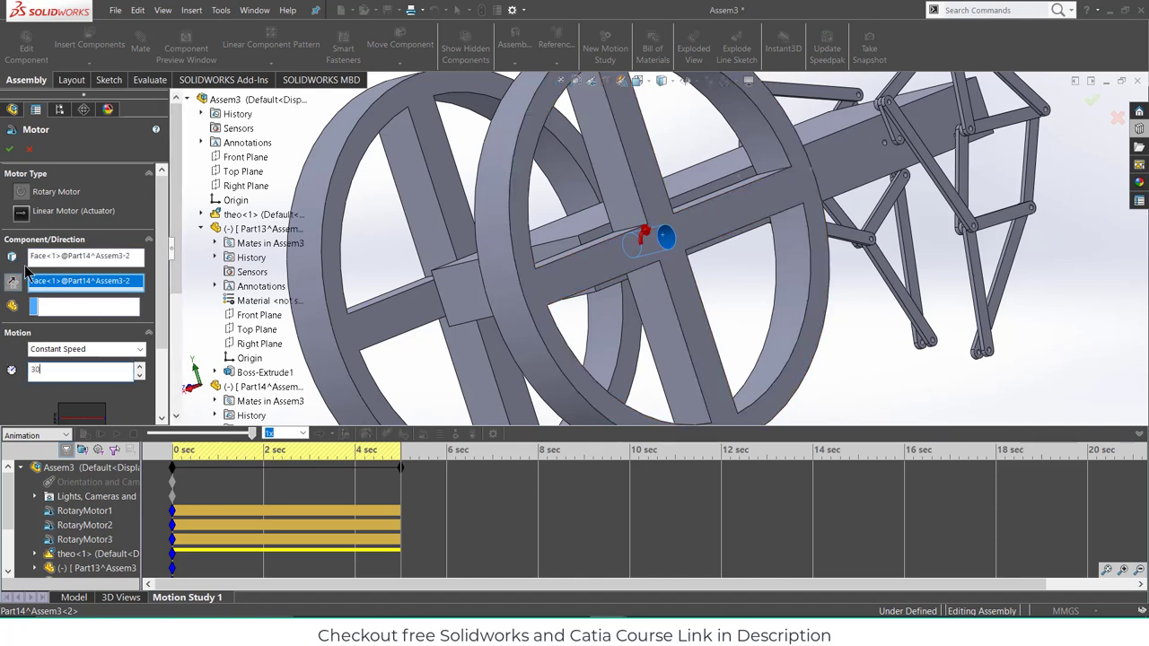
pyautogui.click(9, 151)
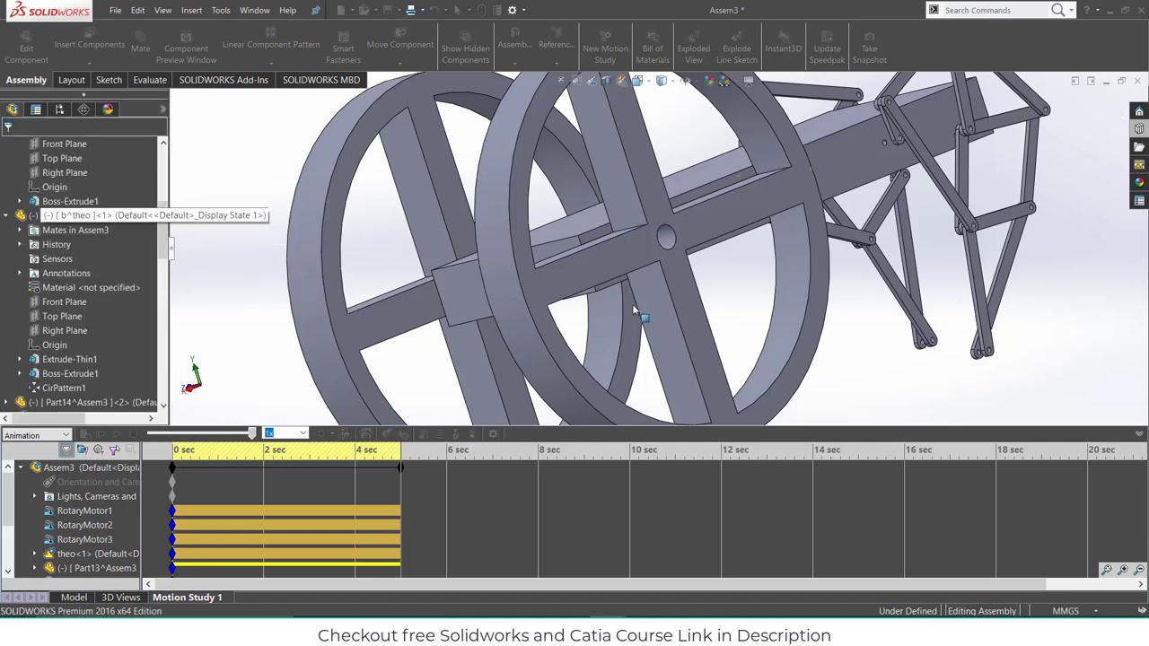
# - Show the assembly in Front view, and recalculate and play the motion study with the leg and wheel motors
pyautogui.moveTo(634, 309); pyautogui.dragTo(785, 239, button='middle')
pyautogui.scroll(3, 785, 239)
pyautogui.click(517, 244)
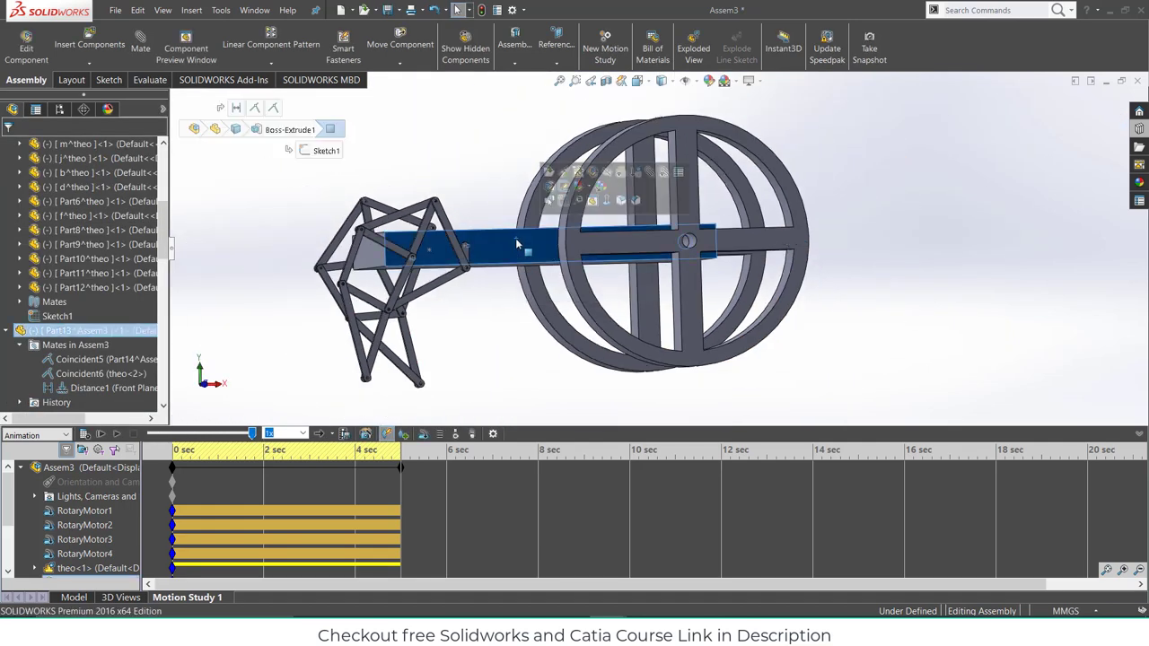
pyautogui.hotkey('ctrl', '1')
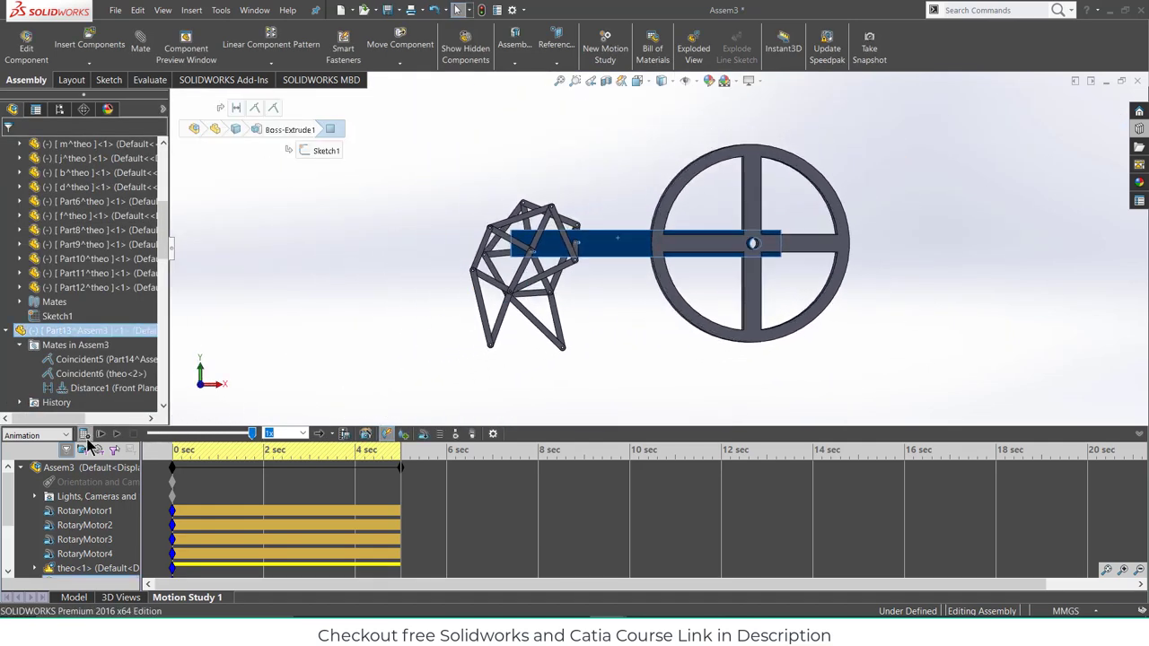
pyautogui.click(84, 434)
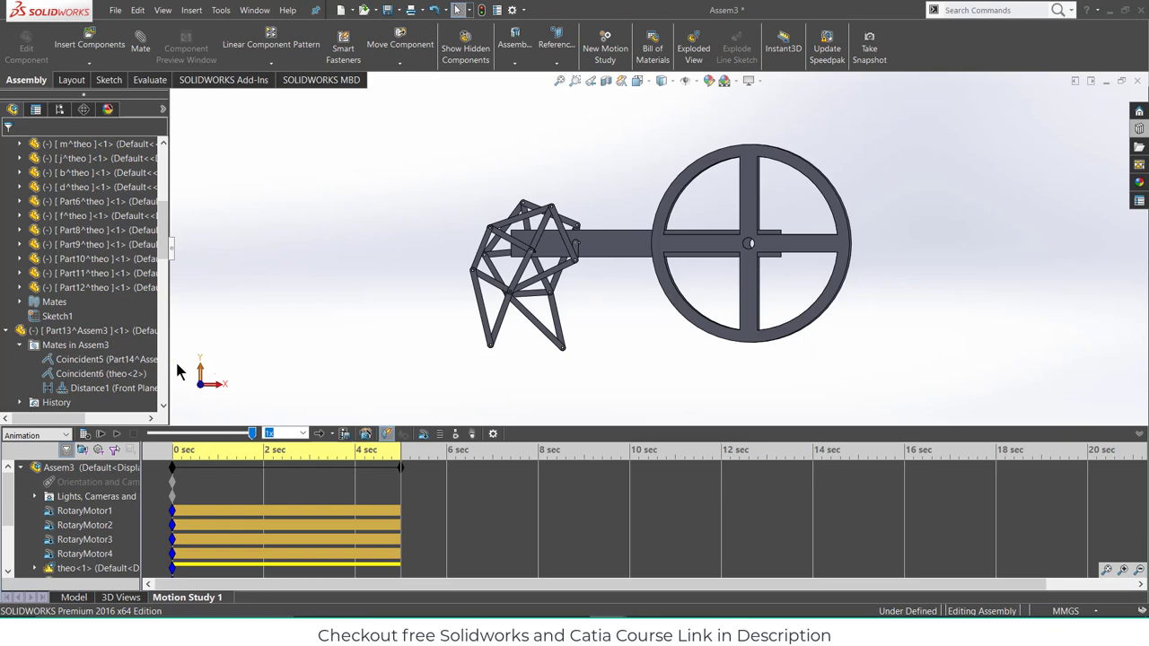
pyautogui.click(117, 434)
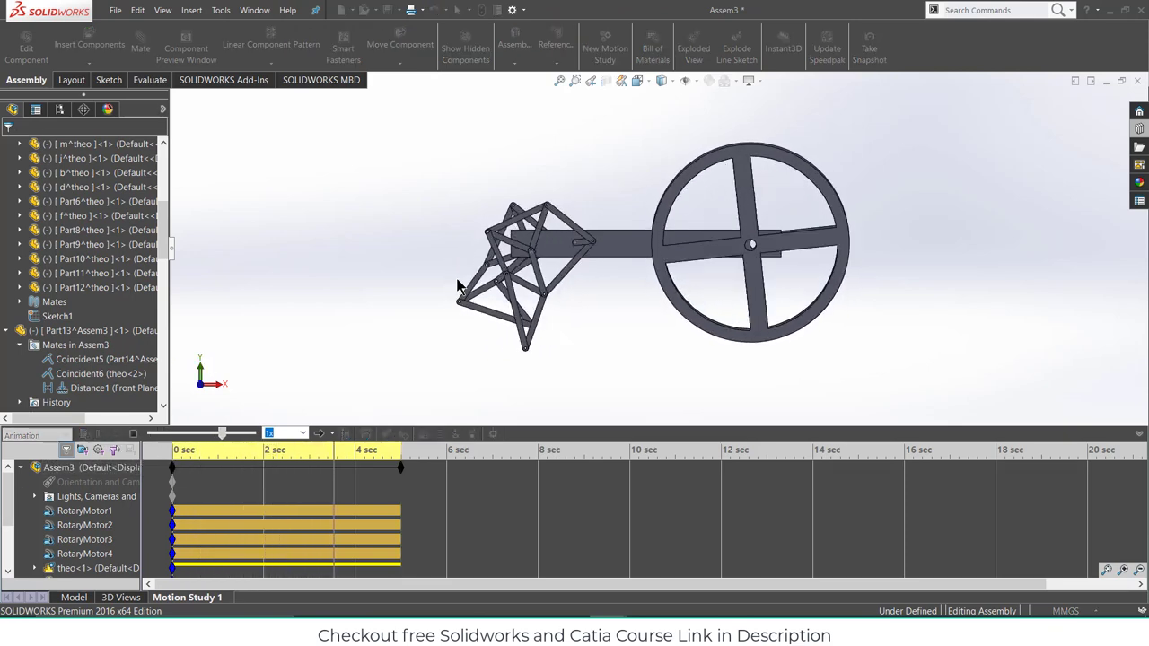
# - Set the motion study's playback mode to Loop, play the animation and stop it
pyautogui.scroll(-3, 603, 243)
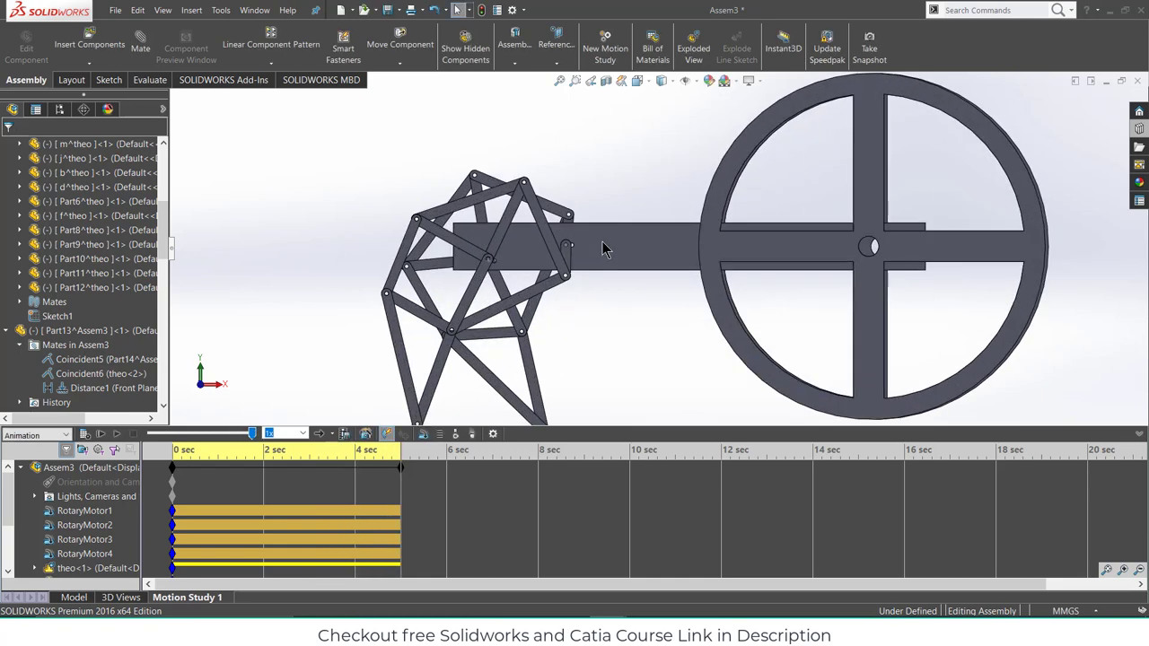
pyautogui.scroll(2, 603, 243)
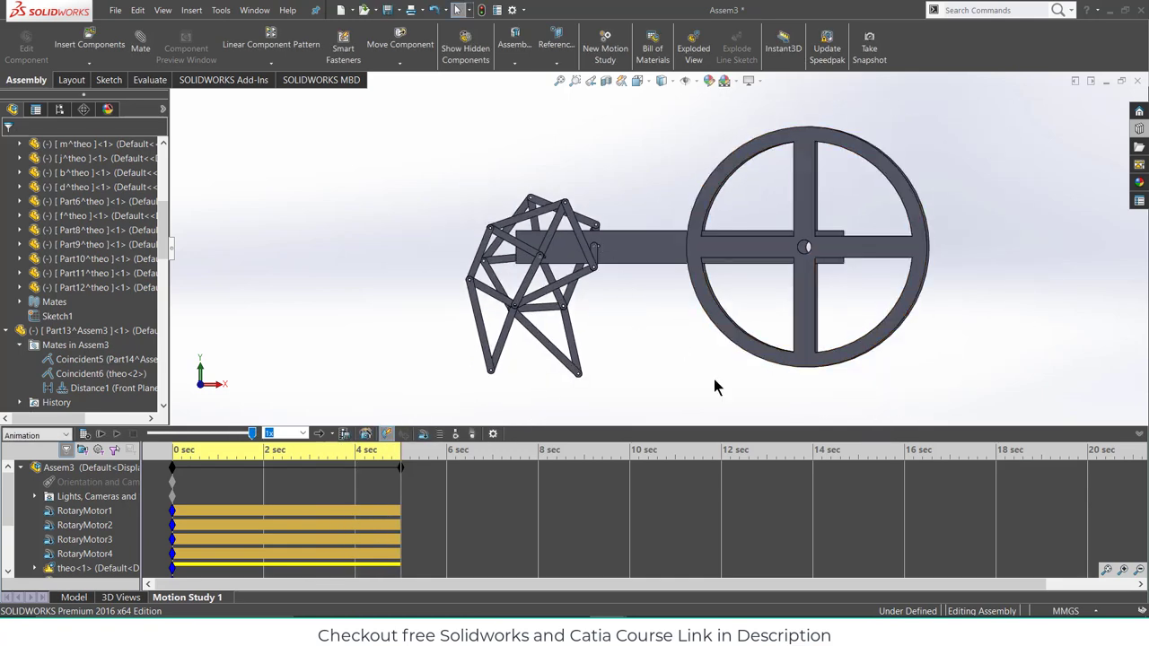
pyautogui.click(332, 436)
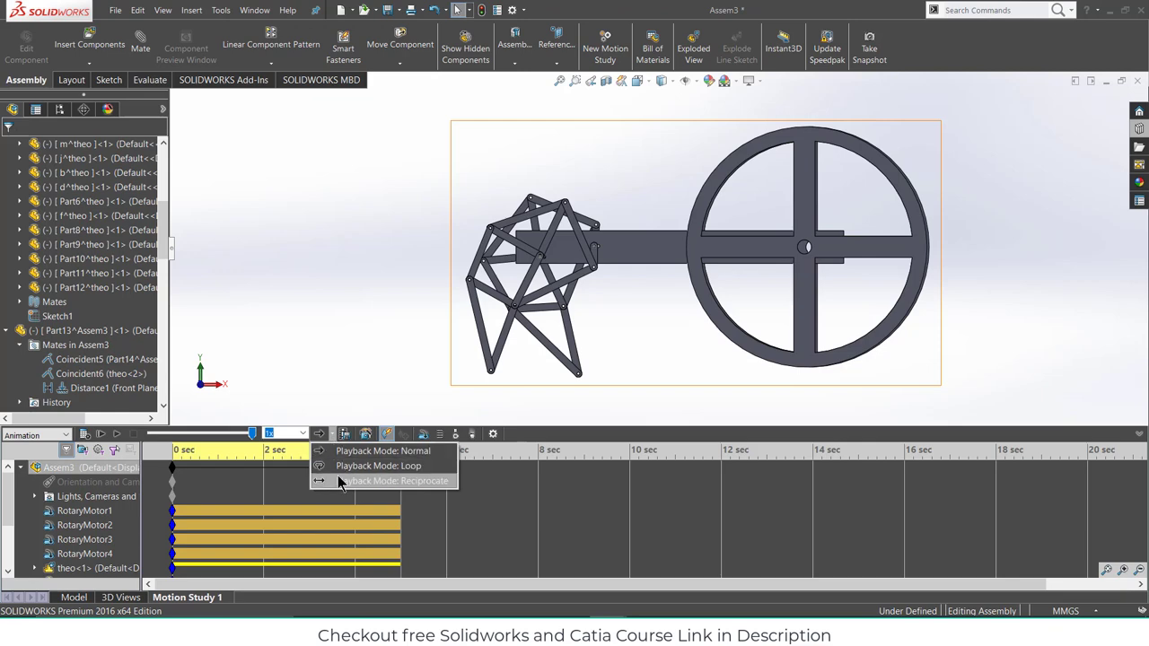
pyautogui.click(339, 465)
pyautogui.click(116, 433)
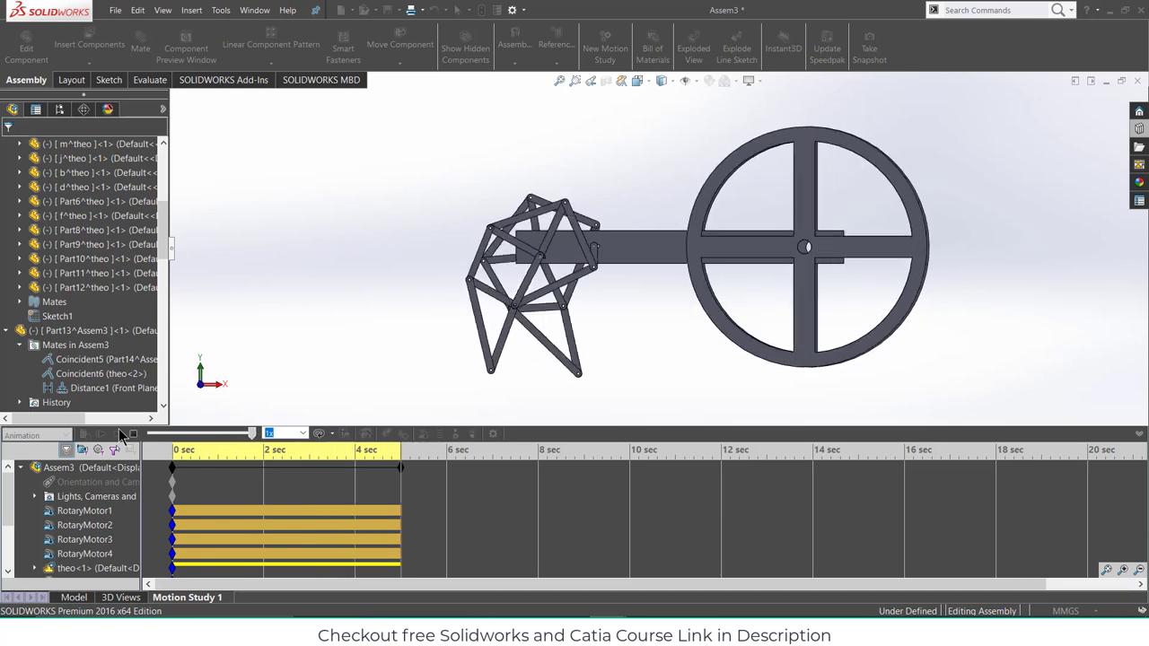
pyautogui.click(132, 433)
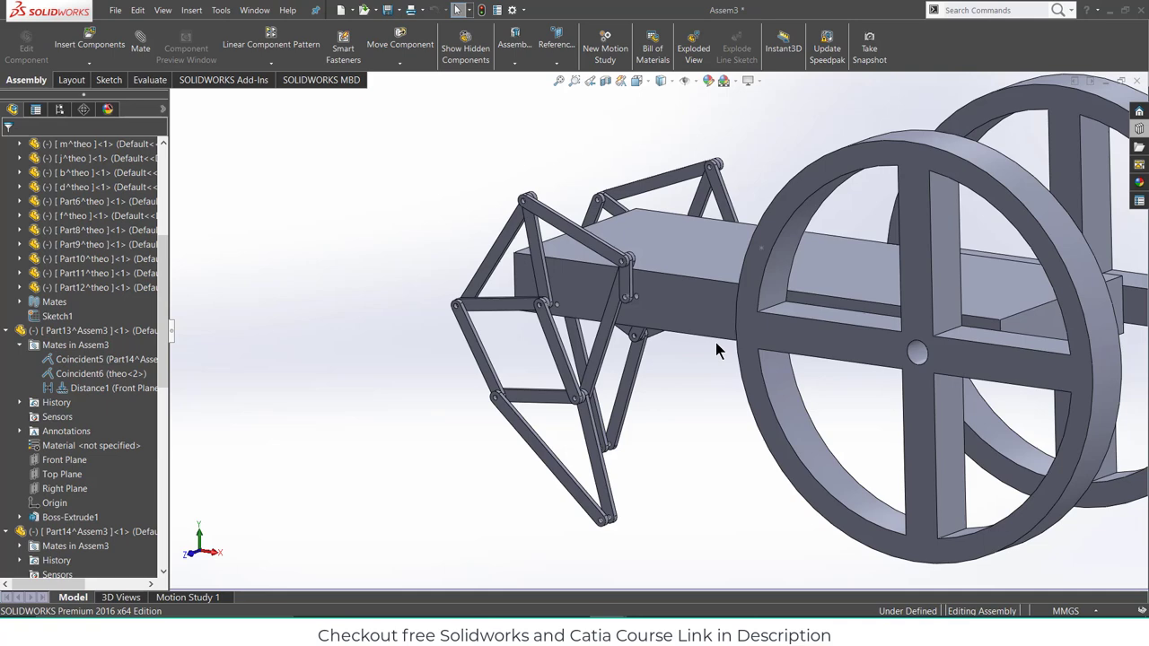
# - Examine the near wheel's hub hole against the body block and list the wheel's mates in the assembly
pyautogui.scroll(-5, 913, 367)
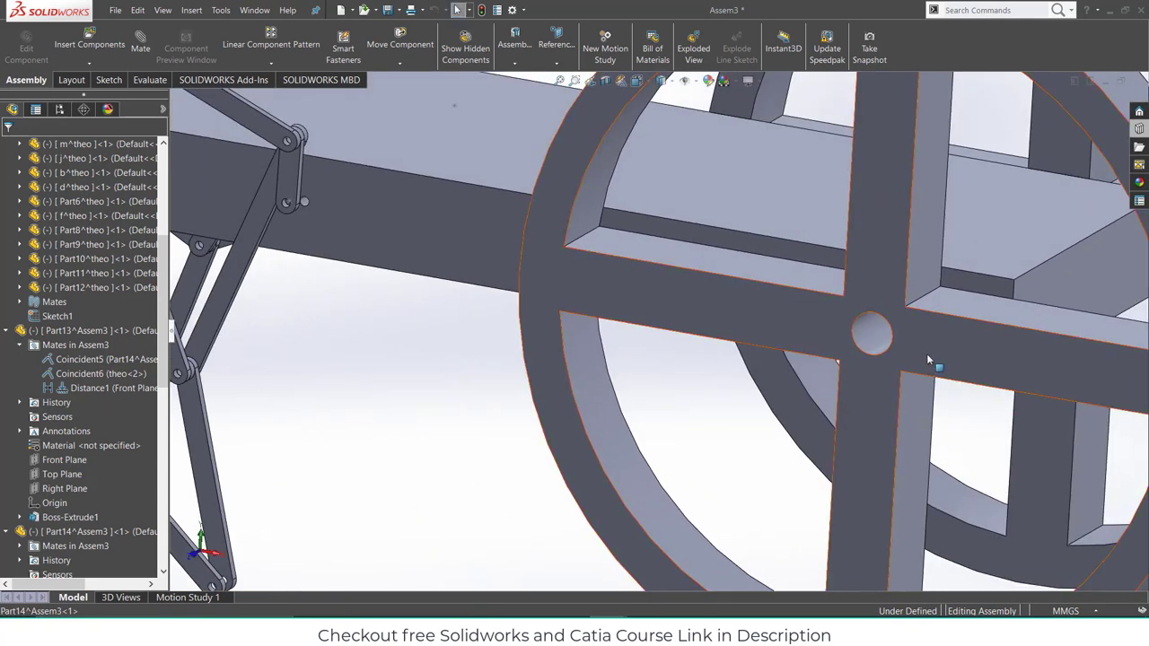
pyautogui.moveTo(928, 359)
pyautogui.mouseDown(button='middle')
pyautogui.moveTo(972, 322)
pyautogui.moveTo(871, 354)
pyautogui.mouseUp(button='middle')
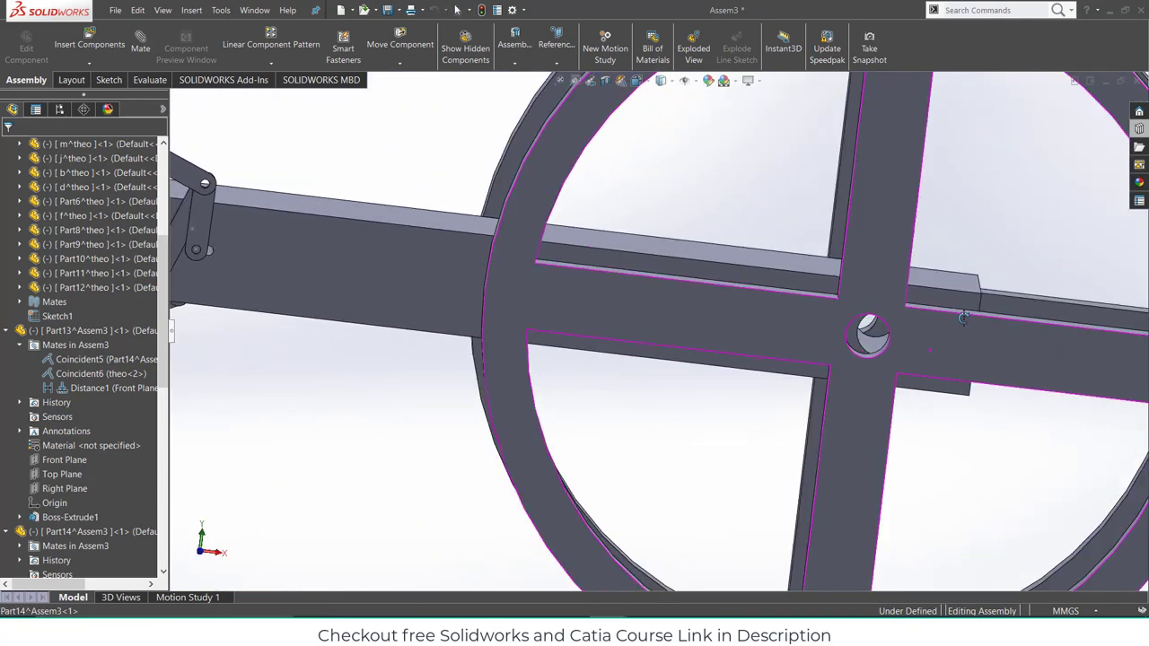
pyautogui.click(867, 354)
pyautogui.click(873, 362)
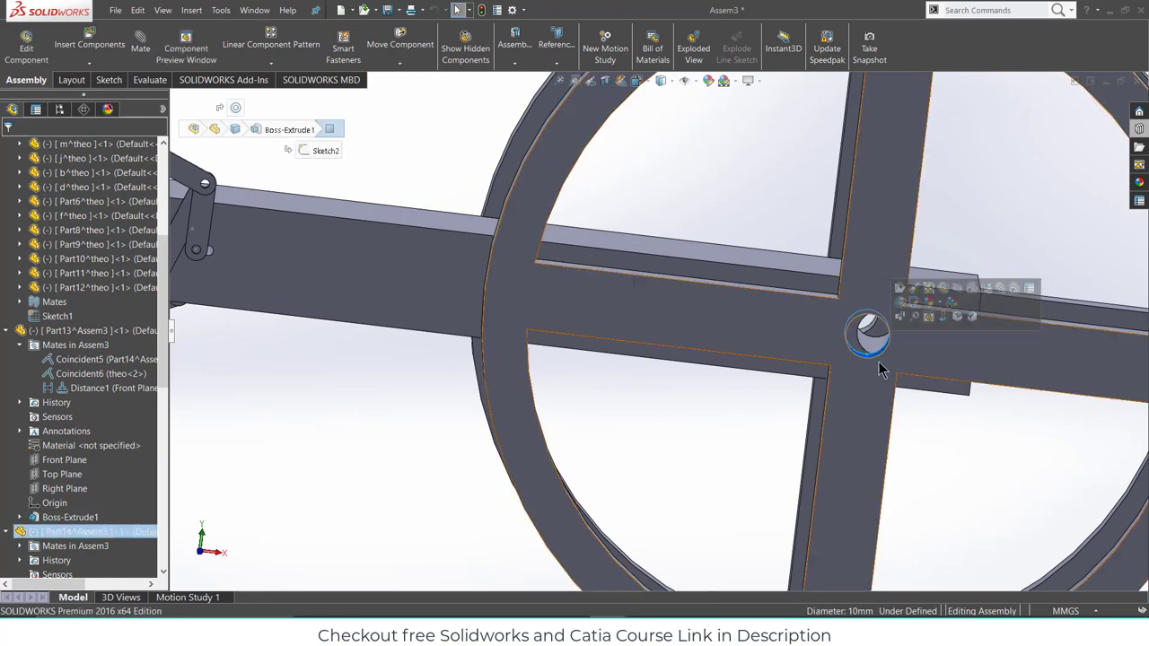
pyautogui.scroll(-3, 40, 461)
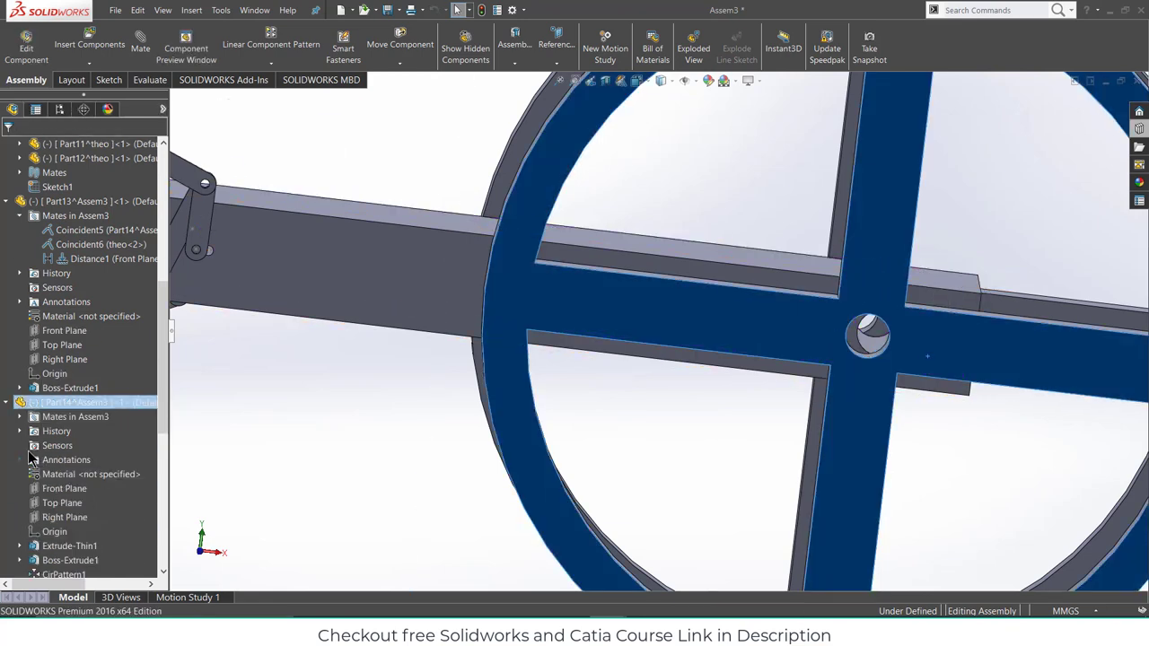
pyautogui.click(19, 417)
pyautogui.click(99, 431)
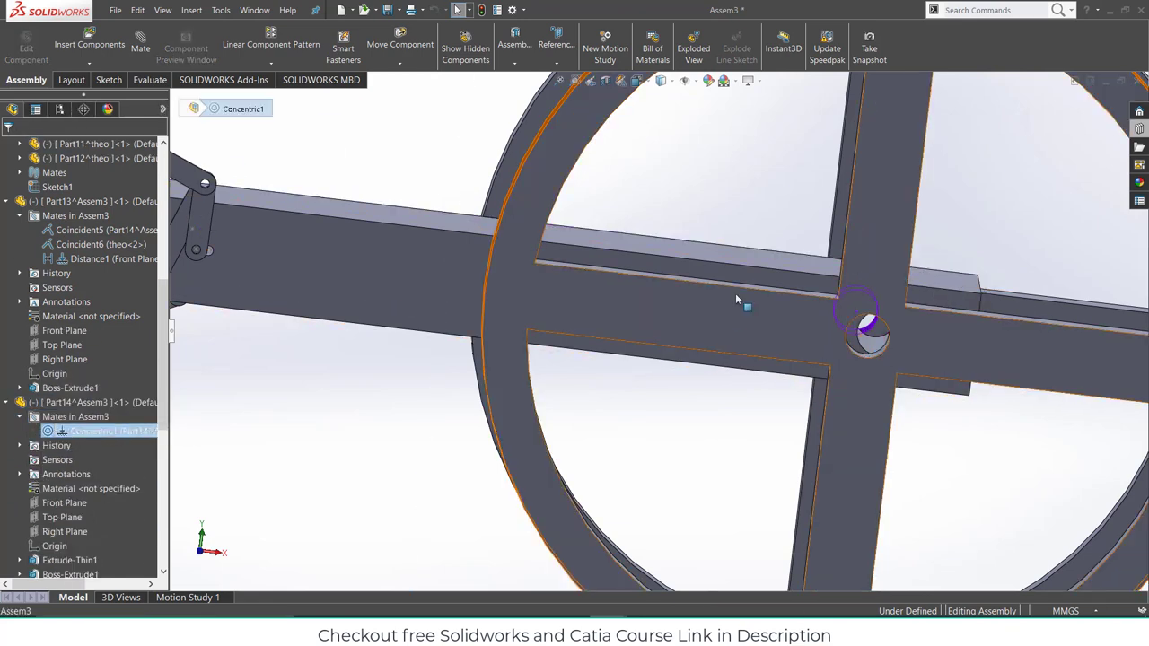
# - Review which faces the near wheel's existing concentric mate uses, and leave the mate unchanged
pyautogui.moveTo(735, 292); pyautogui.dragTo(667, 303, button='middle')
pyautogui.moveTo(1120, 303)
pyautogui.mouseDown(button='middle')
pyautogui.moveTo(1033, 308)
pyautogui.moveTo(925, 342)
pyautogui.moveTo(1131, 288)
pyautogui.mouseUp(button='middle')
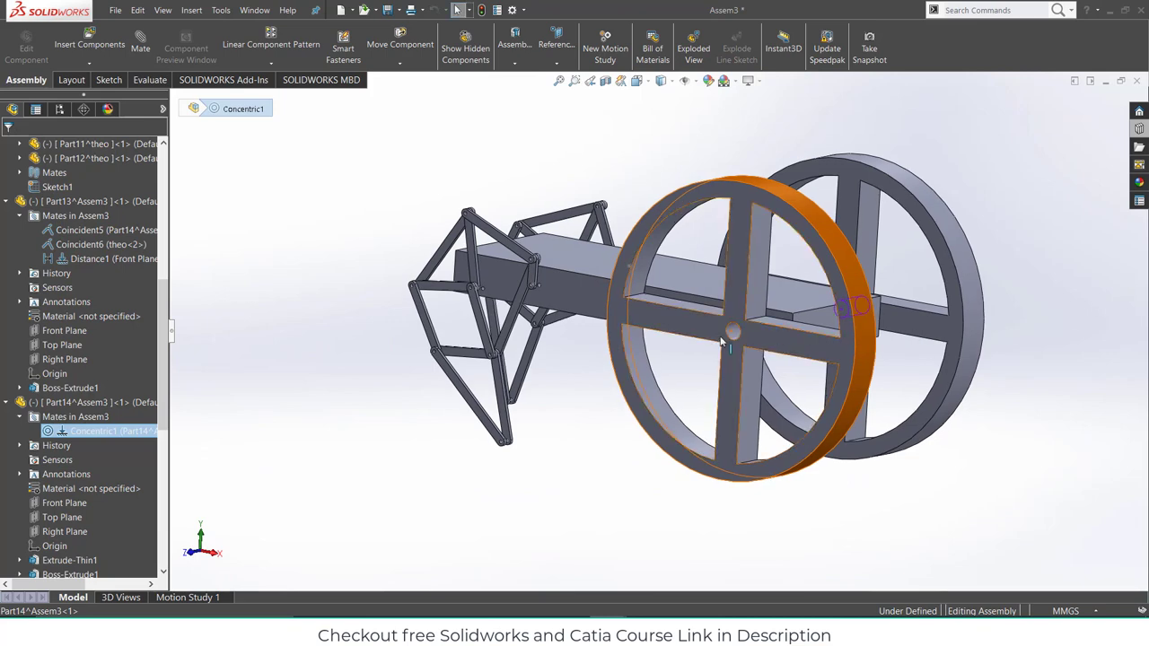
pyautogui.scroll(-2, 285, 279)
pyautogui.click(139, 46)
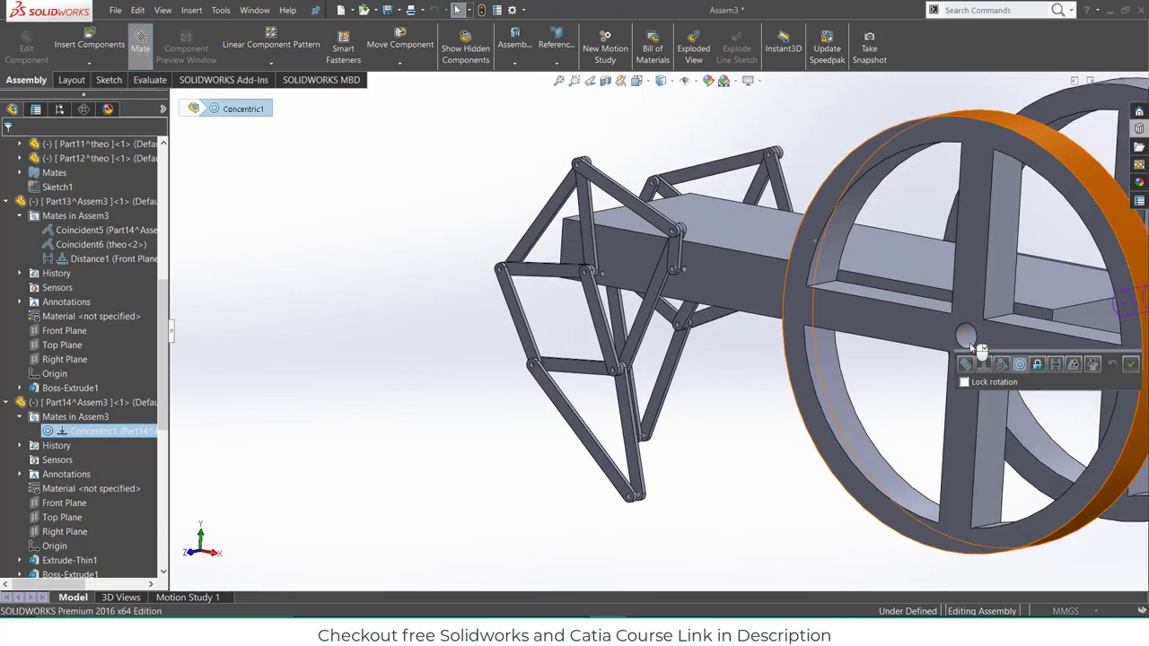
pyautogui.scroll(-3, 970, 341)
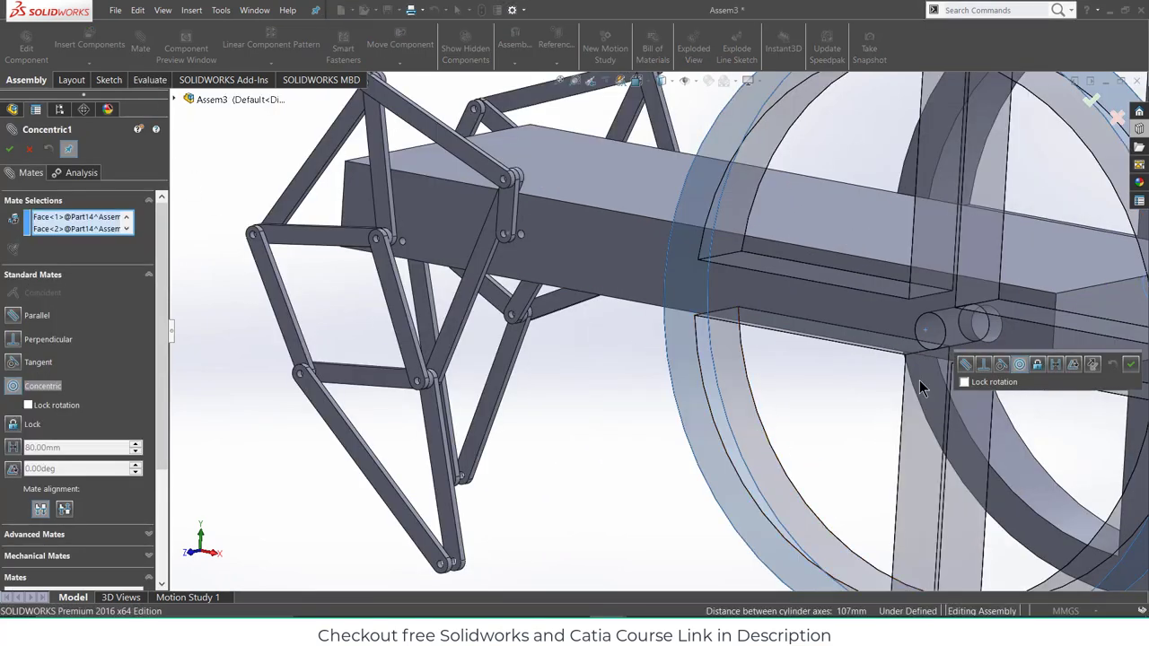
pyautogui.click(29, 149)
# - Add a concentric mate between the near wheel's hub hole and the hole in the body block
pyautogui.moveTo(759, 290); pyautogui.dragTo(986, 289, button='middle')
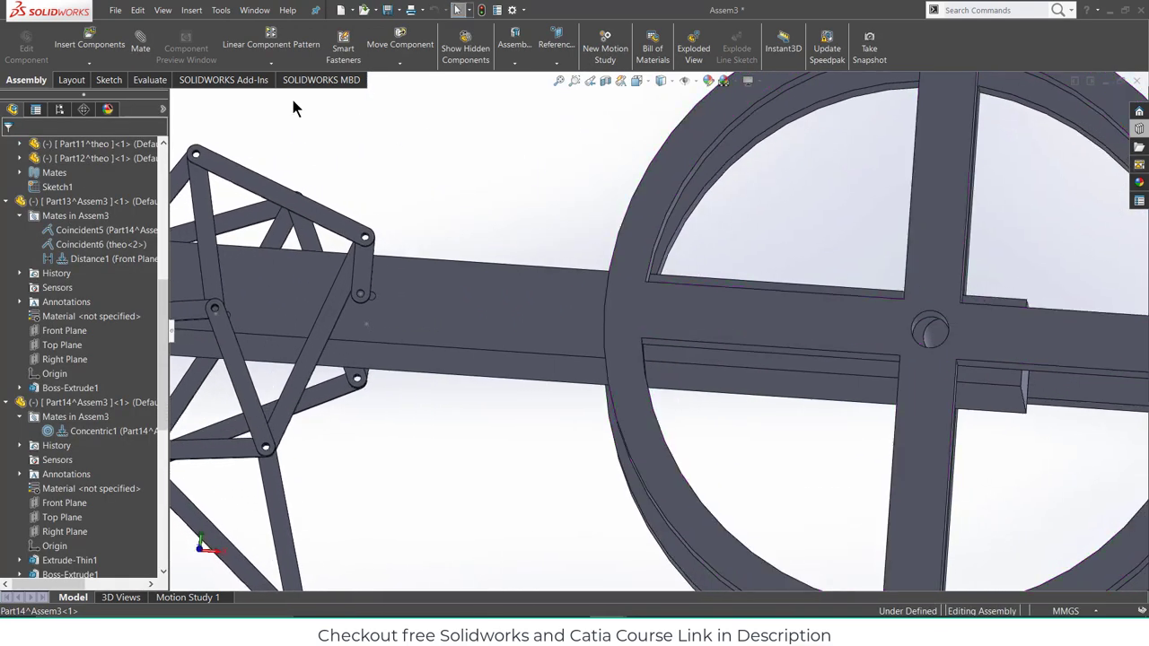
pyautogui.click(139, 47)
pyautogui.scroll(-3, 903, 344)
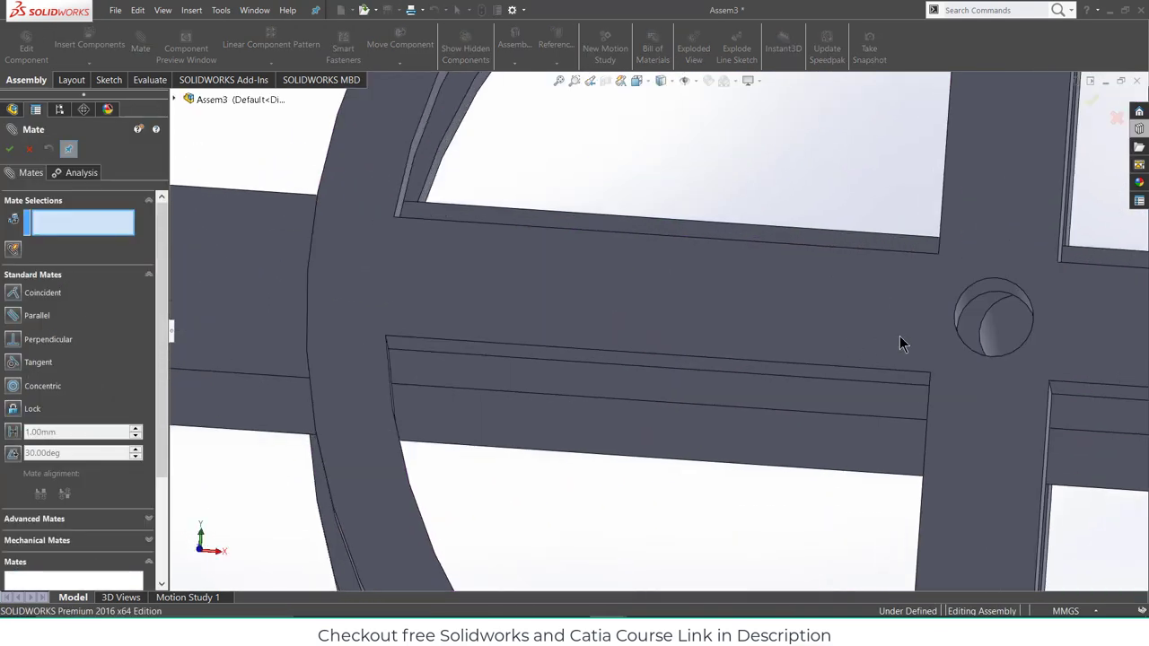
pyautogui.click(1003, 291)
pyautogui.click(1002, 330)
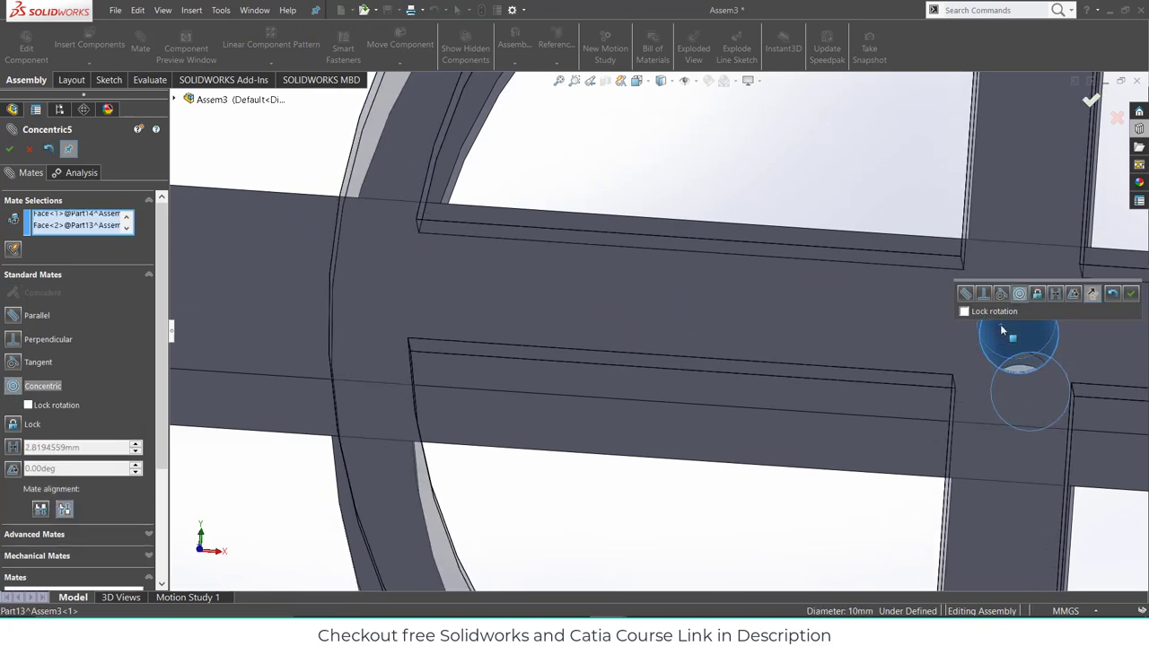
pyautogui.click(1130, 295)
pyautogui.scroll(5, 902, 326)
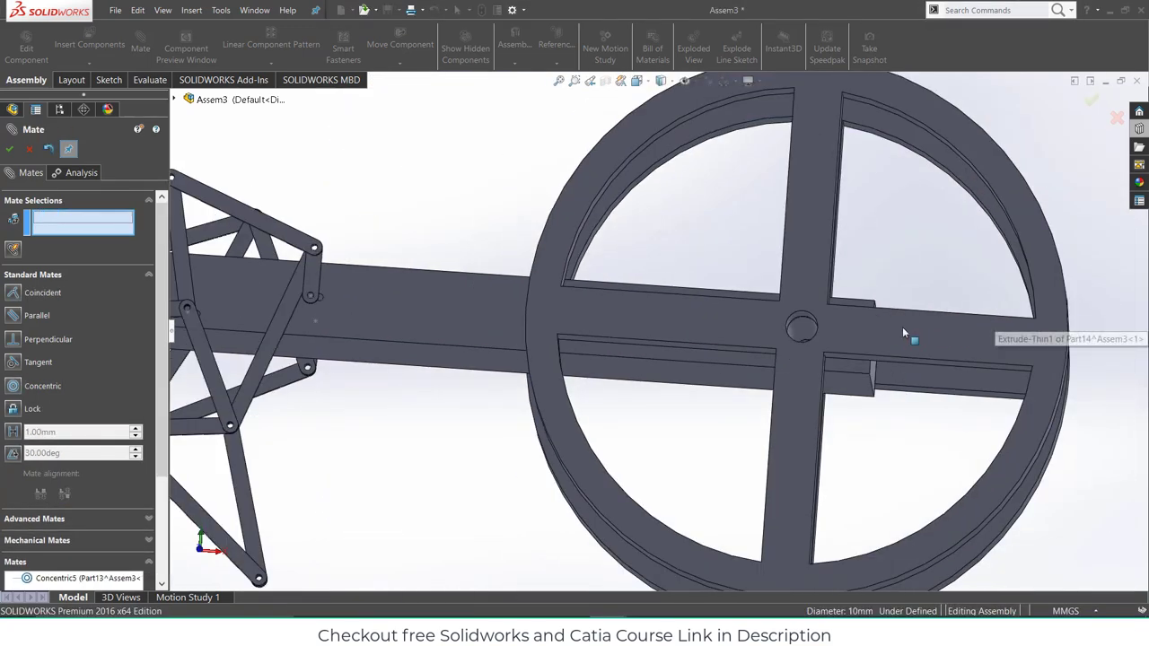
pyautogui.moveTo(902, 327); pyautogui.dragTo(402, 264, button='middle')
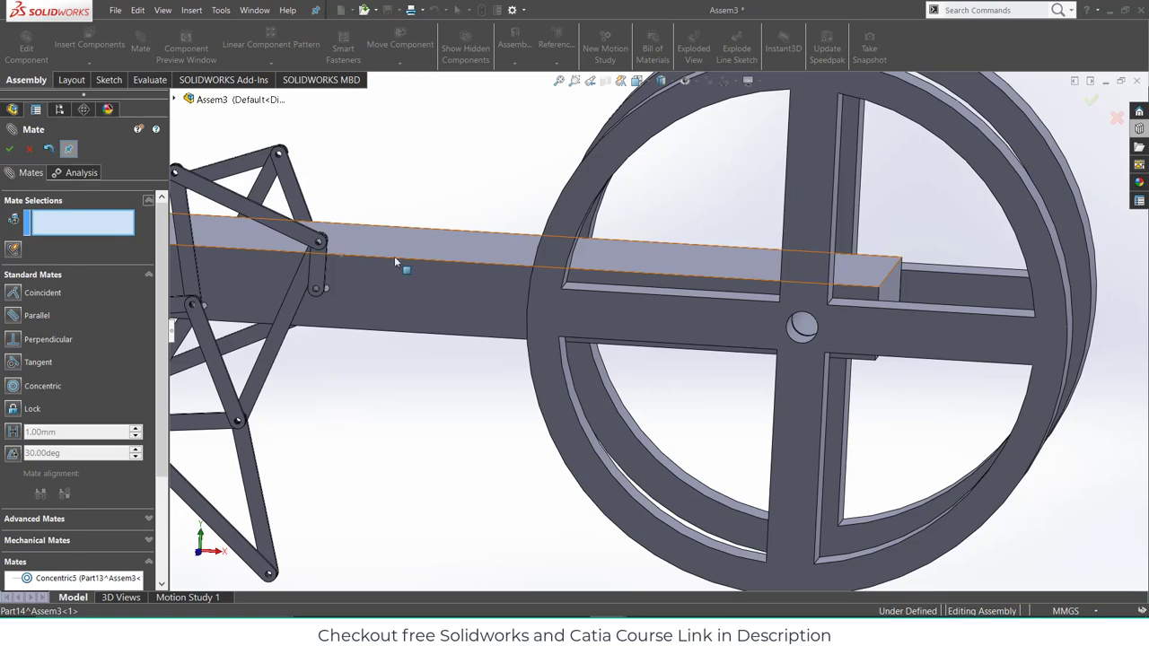
pyautogui.scroll(4, 600, 309)
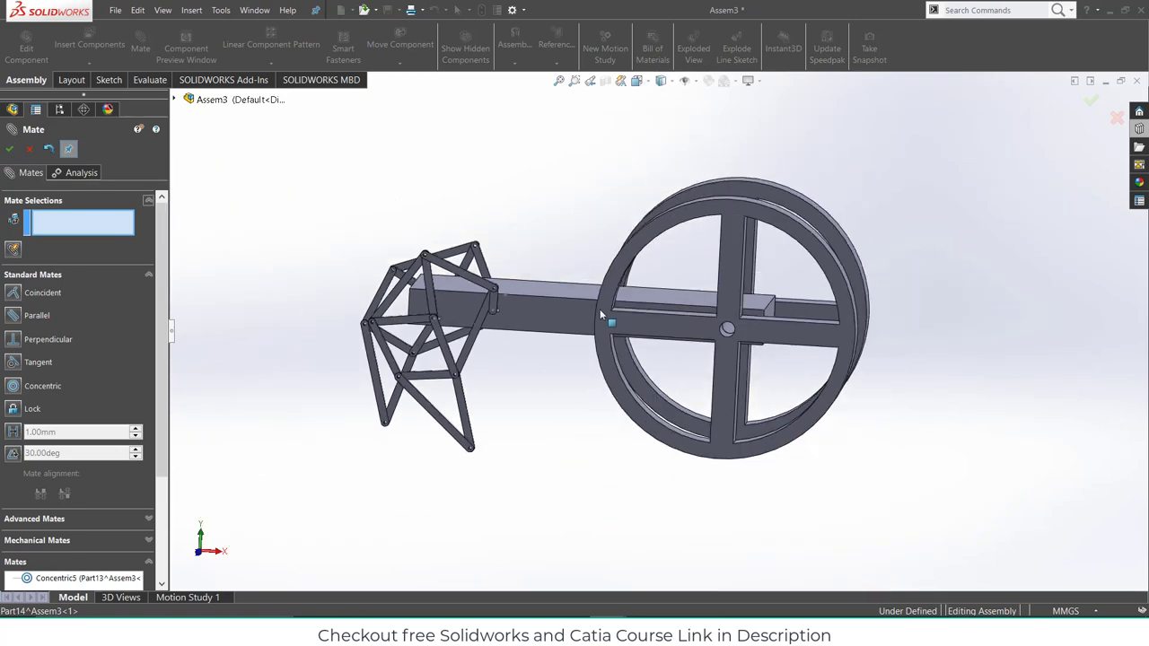
pyautogui.click(28, 150)
# - Examine the alignment of the wheels, body block and legs from several angles, including an isometric orientation
pyautogui.click(729, 360)
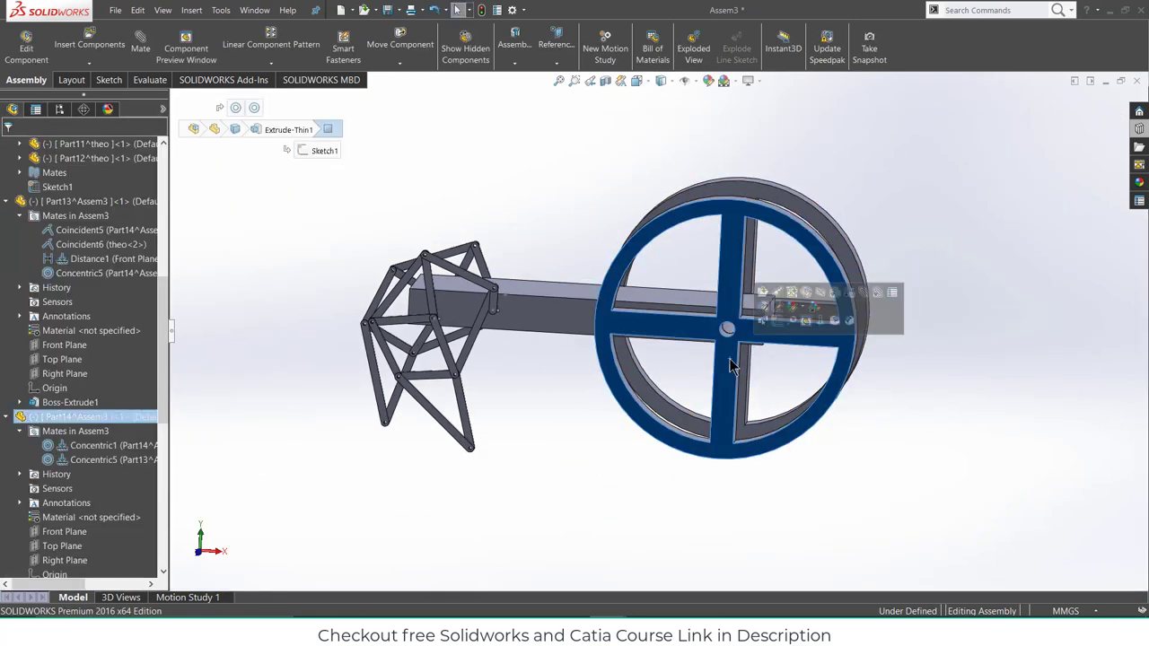
pyautogui.hotkey('ctrl', '8')
pyautogui.moveTo(600, 333); pyautogui.dragTo(631, 303, button='middle')
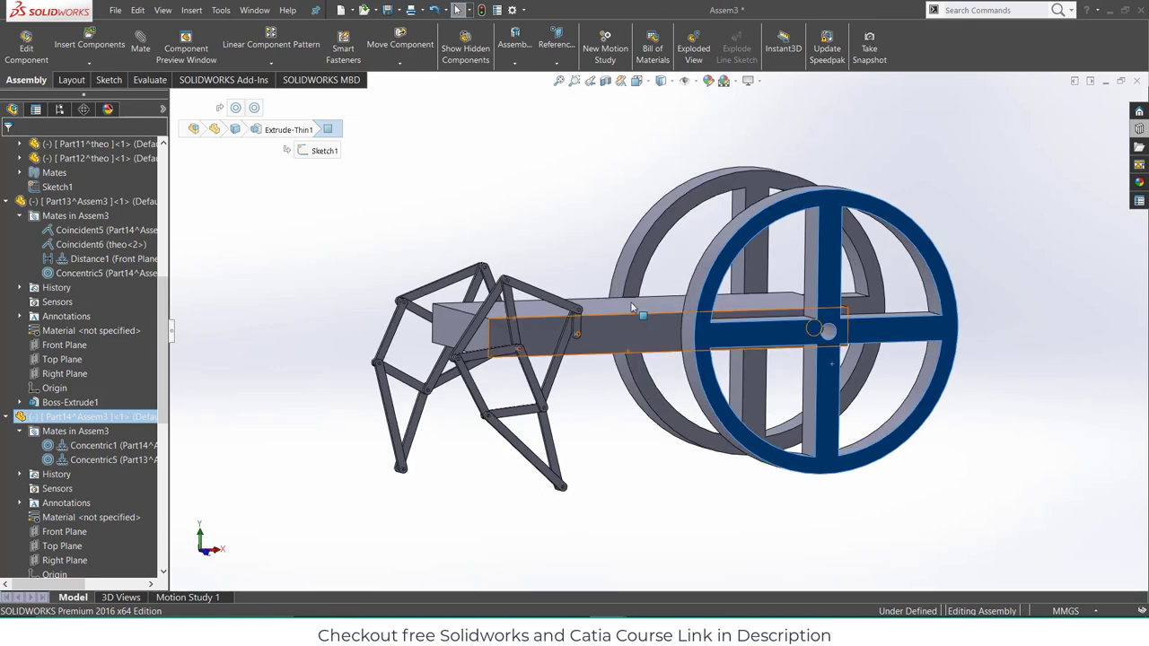
pyautogui.click(645, 80)
pyautogui.click(605, 243)
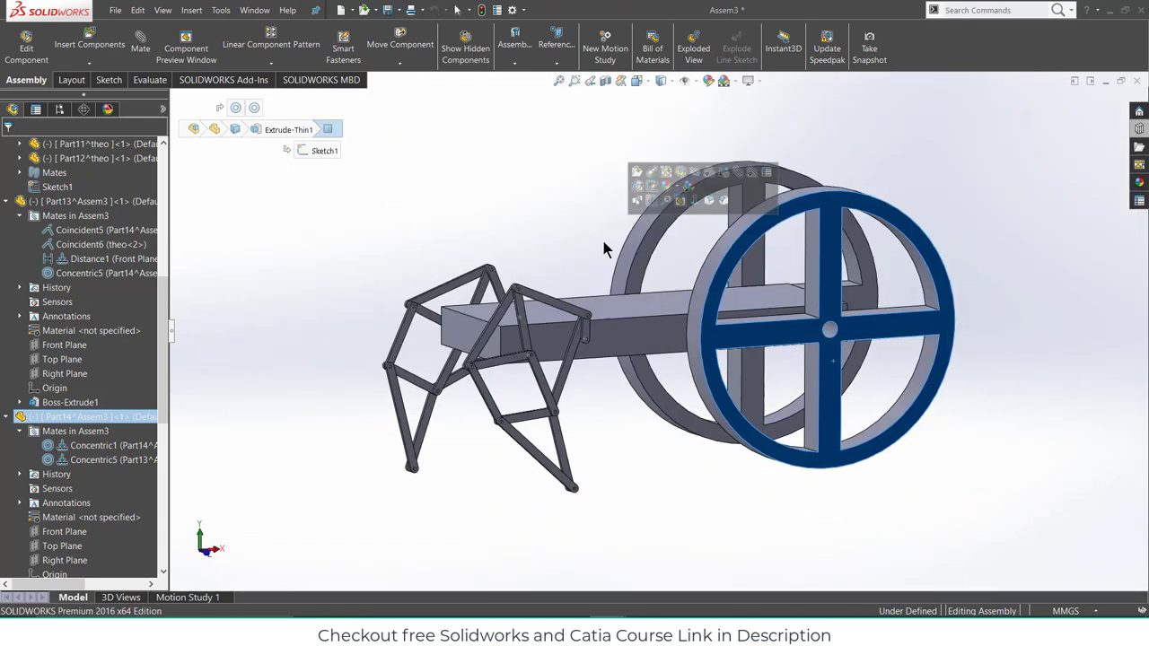
pyautogui.scroll(-1, 609, 382)
pyautogui.scroll(1, 654, 443)
pyautogui.scroll(-2, 650, 462)
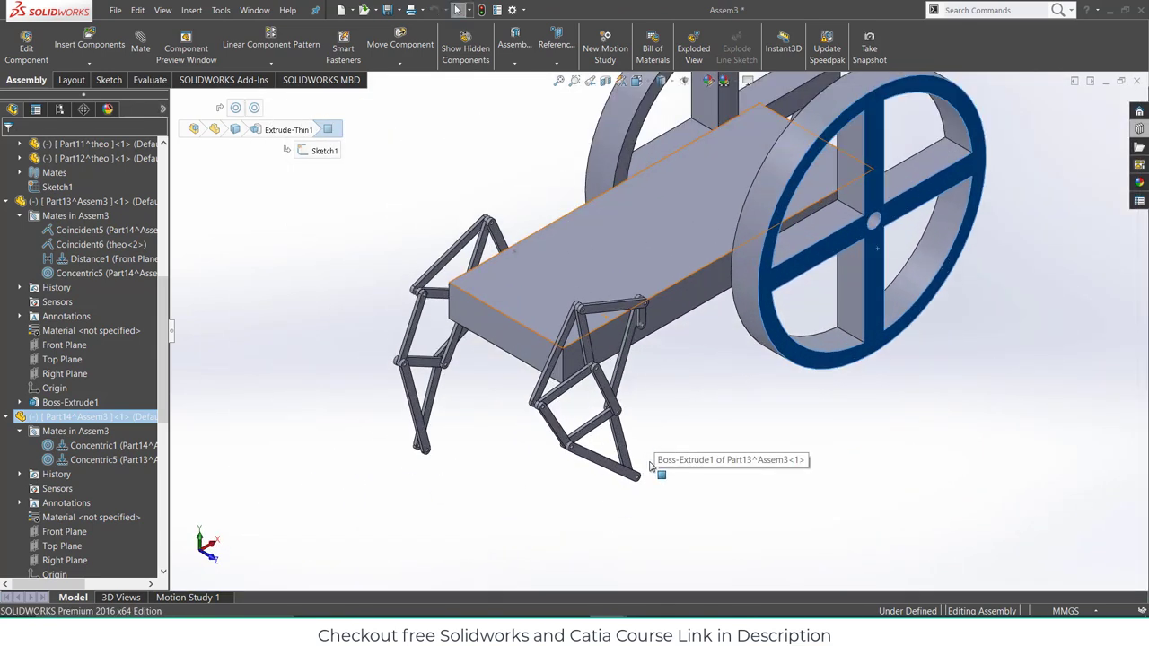
pyautogui.scroll(1, 662, 424)
pyautogui.scroll(1, 567, 566)
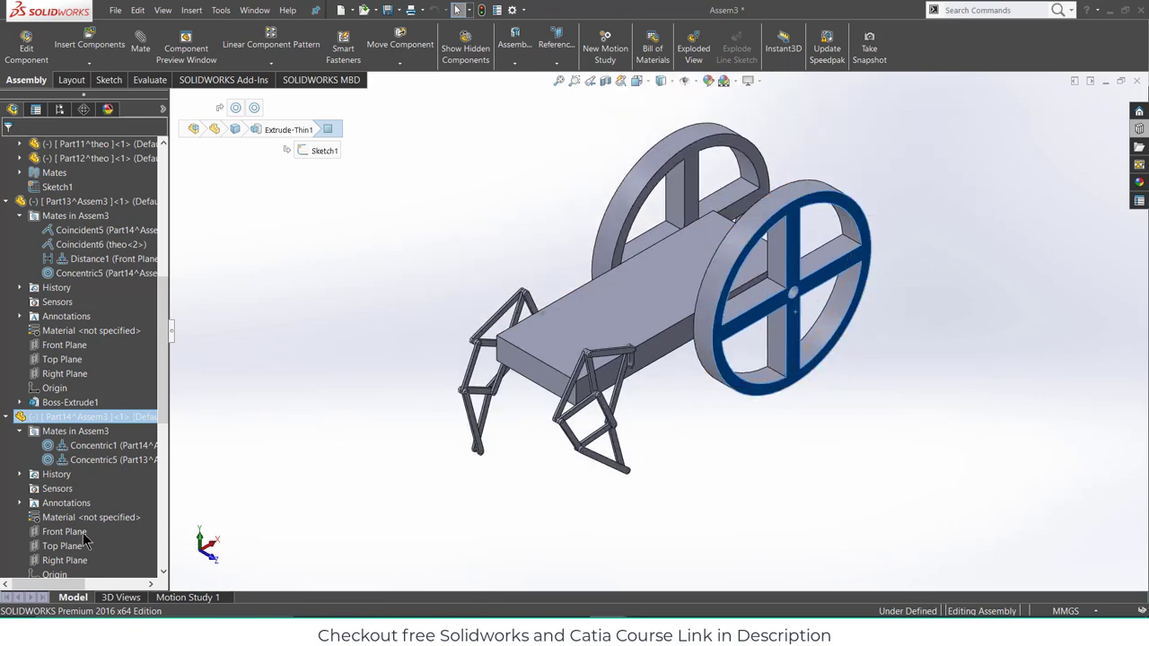
# - Reopen Motion Study 1, accept updating the initial animation state to the new wheel positions, and collapse the timeline to enlarge the model area
pyautogui.click(189, 598)
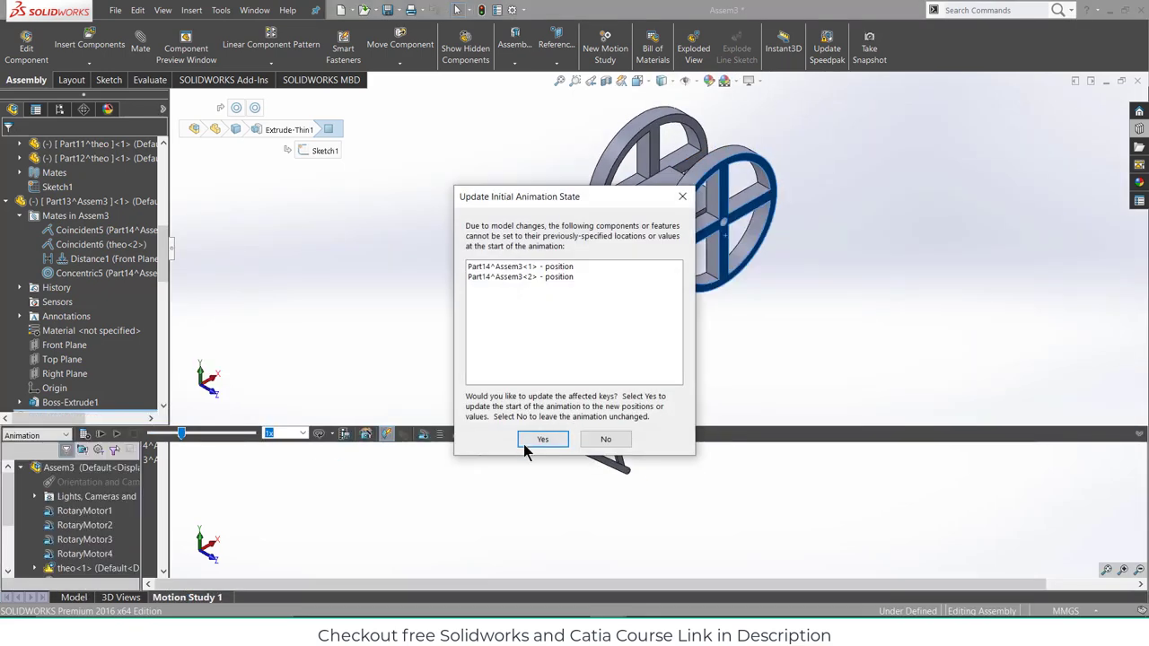
pyautogui.click(539, 439)
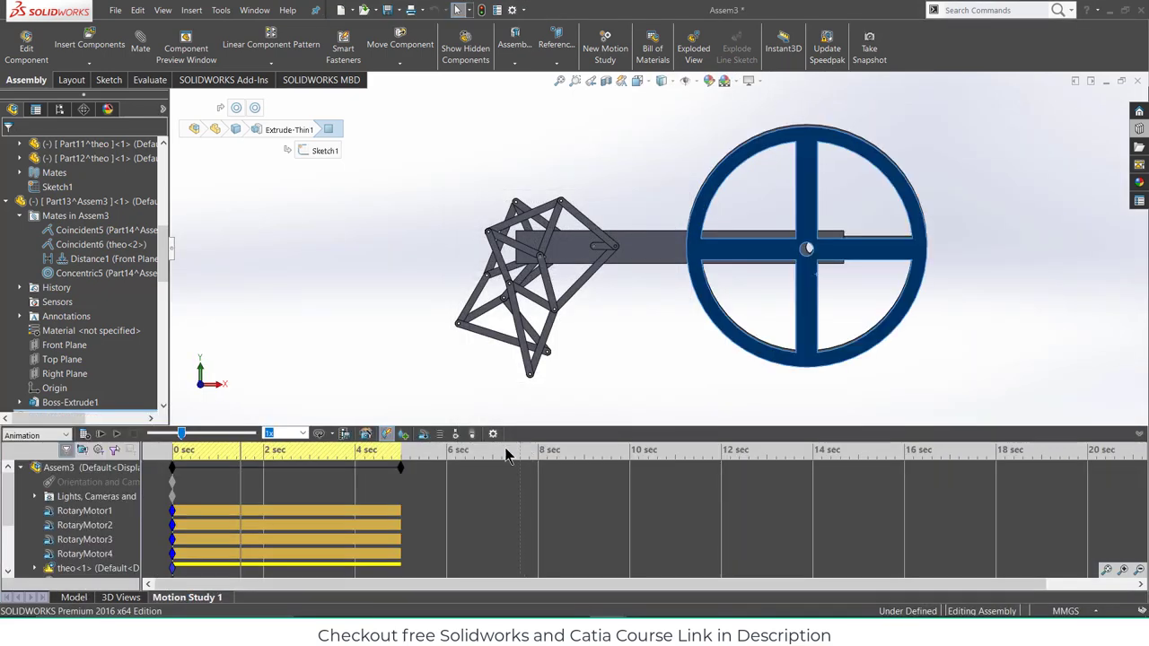
pyautogui.click(658, 82)
pyautogui.click(554, 187)
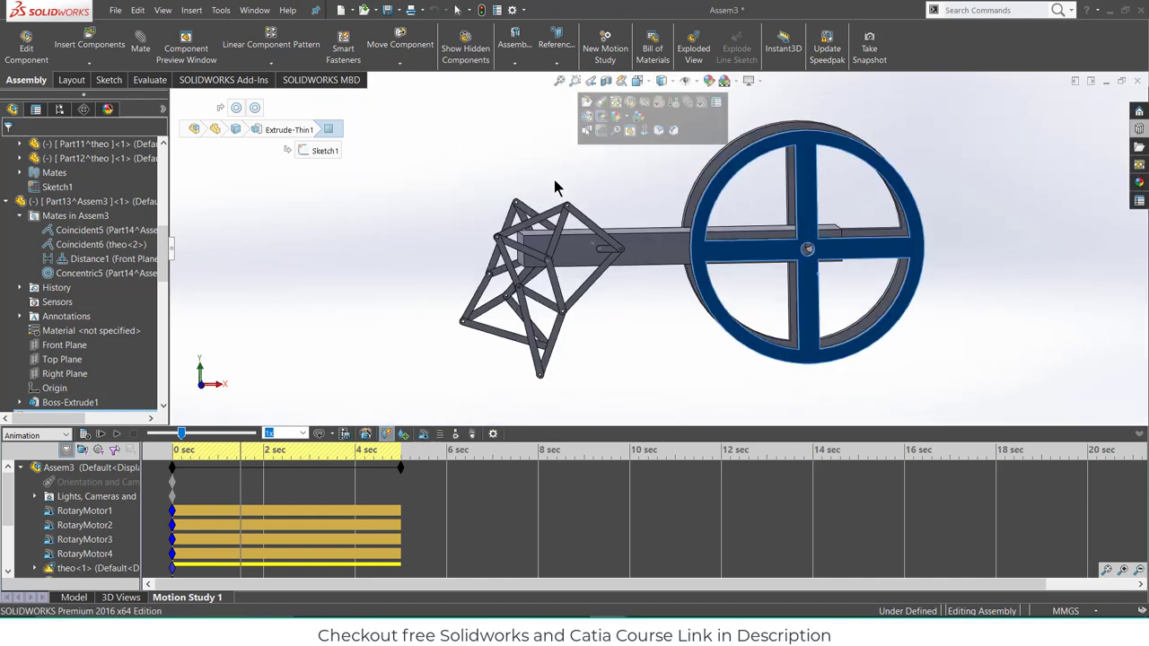
pyautogui.click(1142, 442)
pyautogui.press('z')
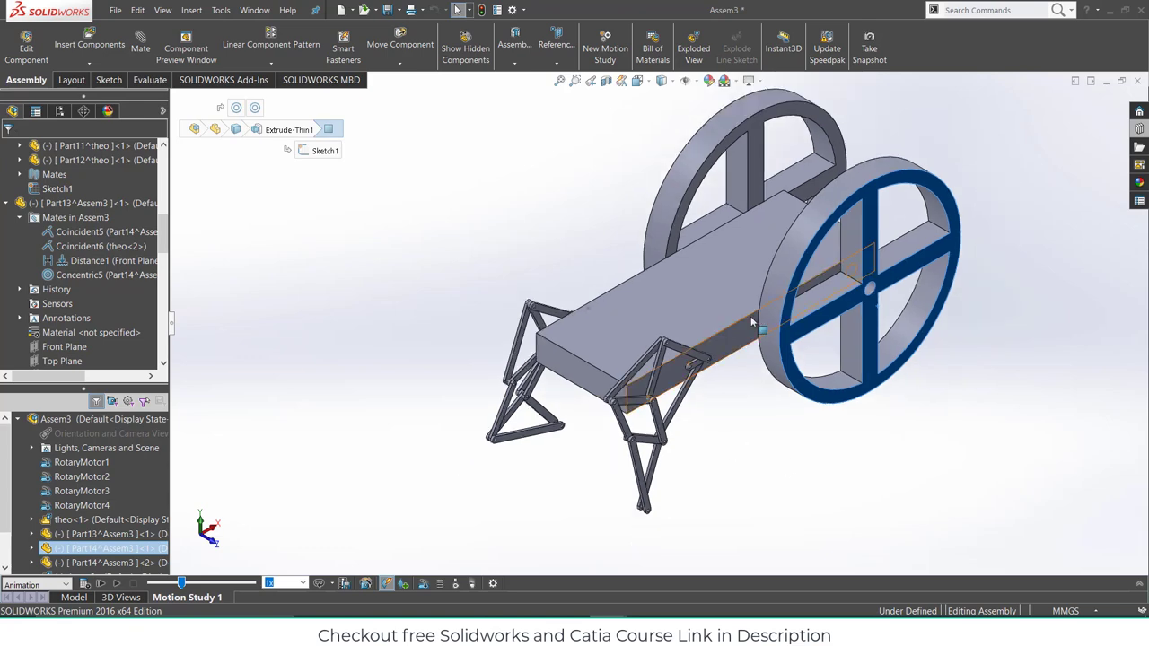
# - Play the motion study from the start, watch it at an angle and in Front view, and stop it
pyautogui.click(101, 582)
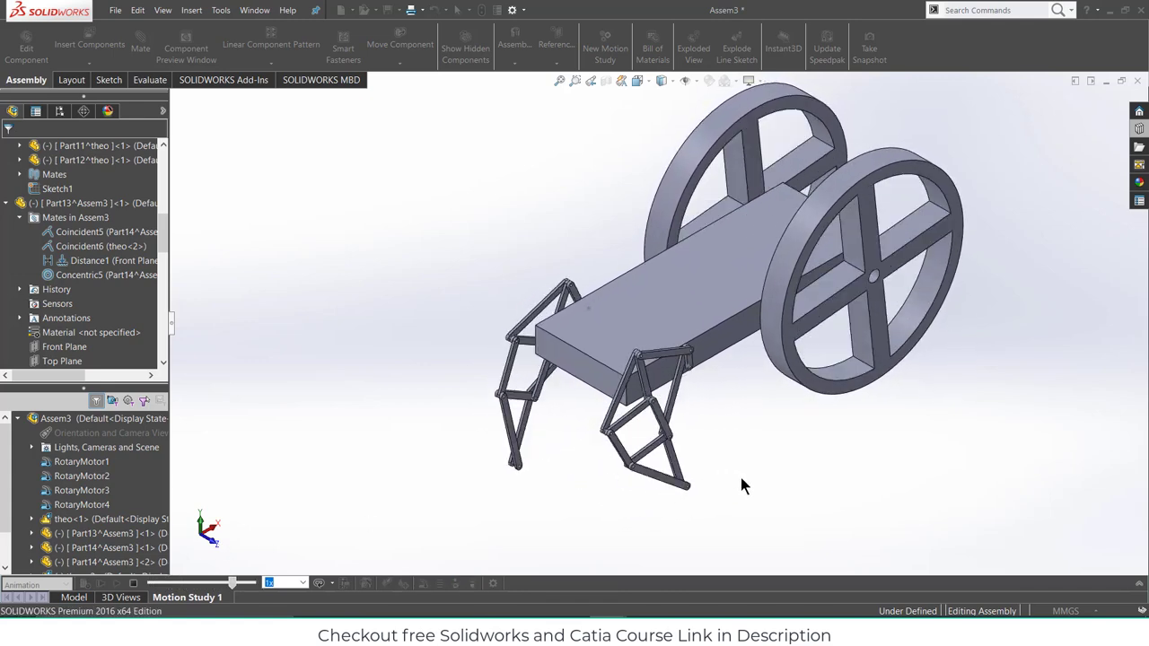
pyautogui.moveTo(734, 442); pyautogui.dragTo(686, 332, button='middle')
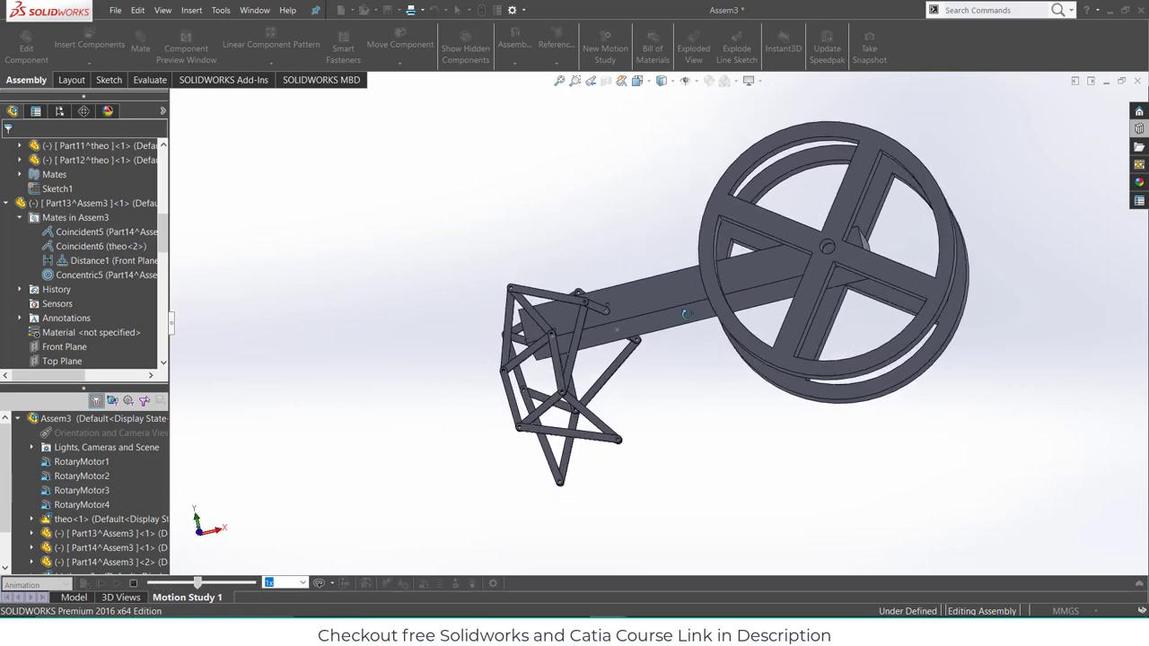
pyautogui.hotkey('ctrl', '1')
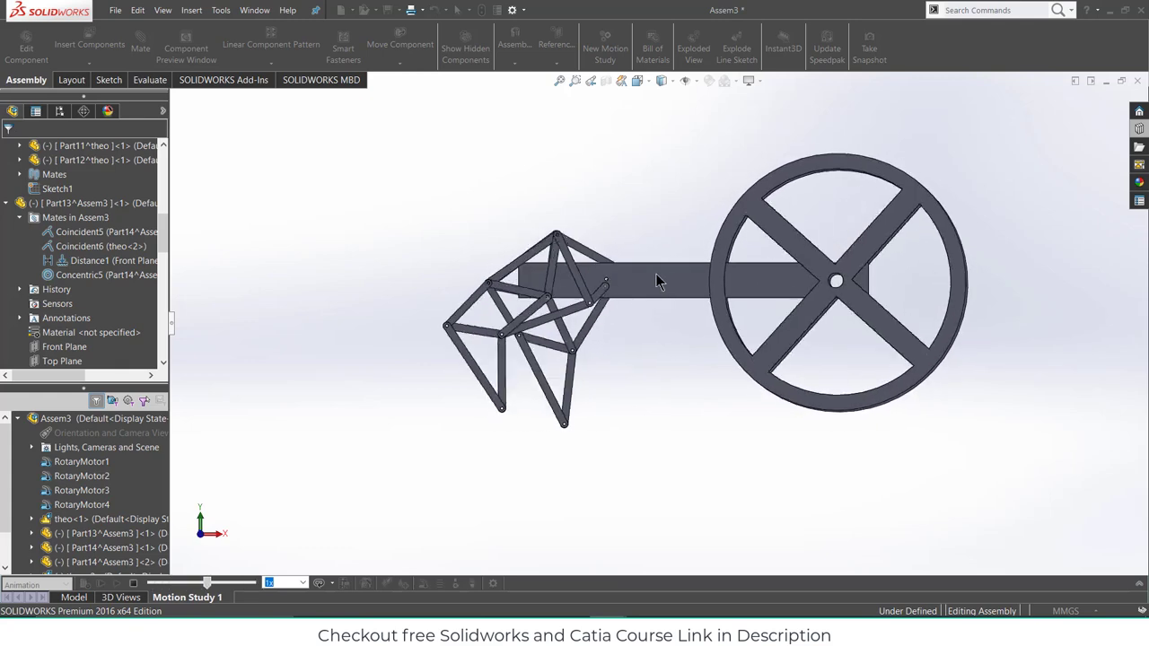
pyautogui.click(135, 585)
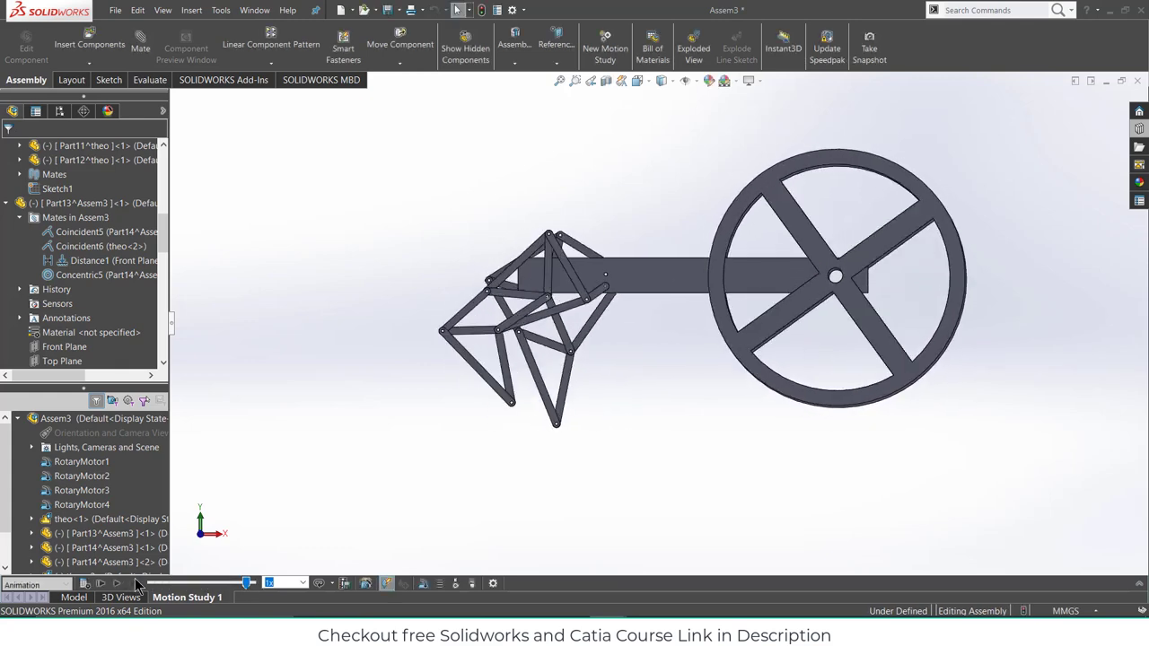
# - Fix the body block component in place in the model
pyautogui.click(73, 597)
pyautogui.click(574, 327)
pyautogui.rightClick(636, 332)
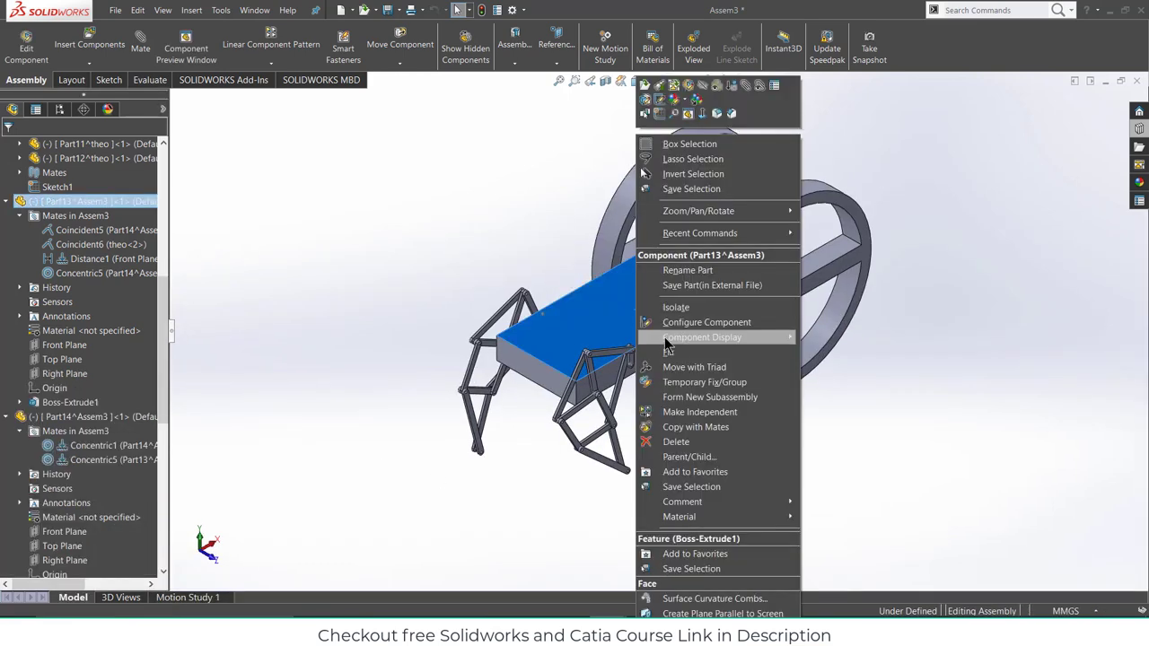
pyautogui.click(668, 352)
# - Recalculate Motion Study 1 with the body block fixed, and watch the looping motion from different angles
pyautogui.click(205, 597)
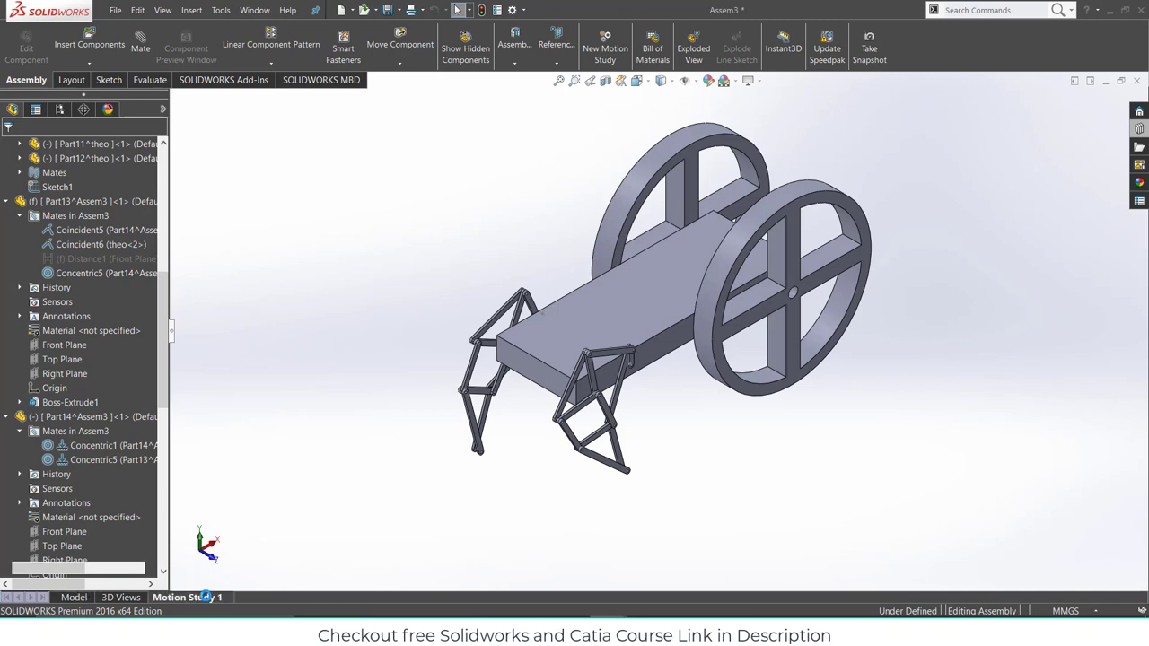
pyautogui.click(83, 583)
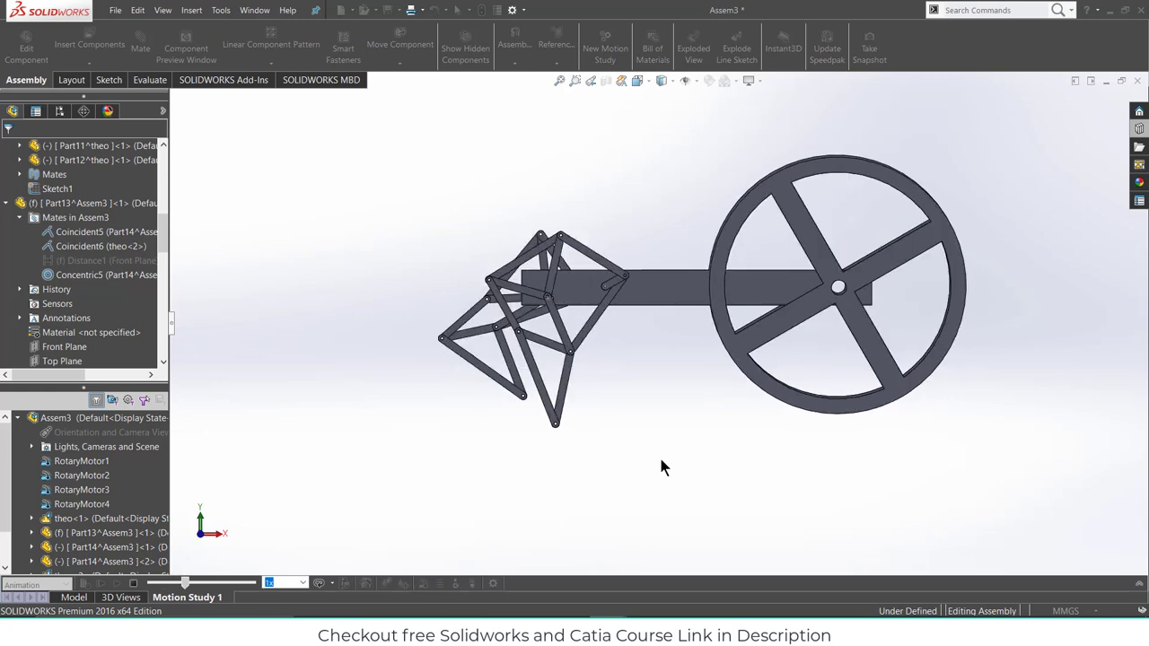
pyautogui.moveTo(655, 445); pyautogui.dragTo(675, 473, button='middle')
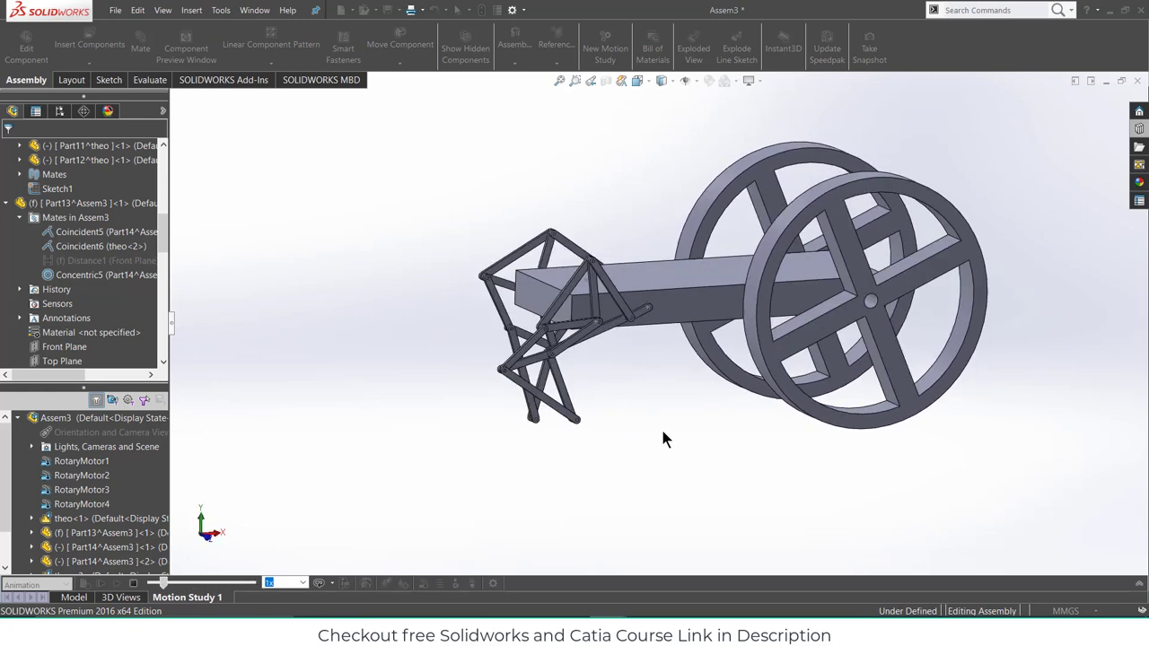
pyautogui.moveTo(662, 431); pyautogui.dragTo(627, 392, button='middle')
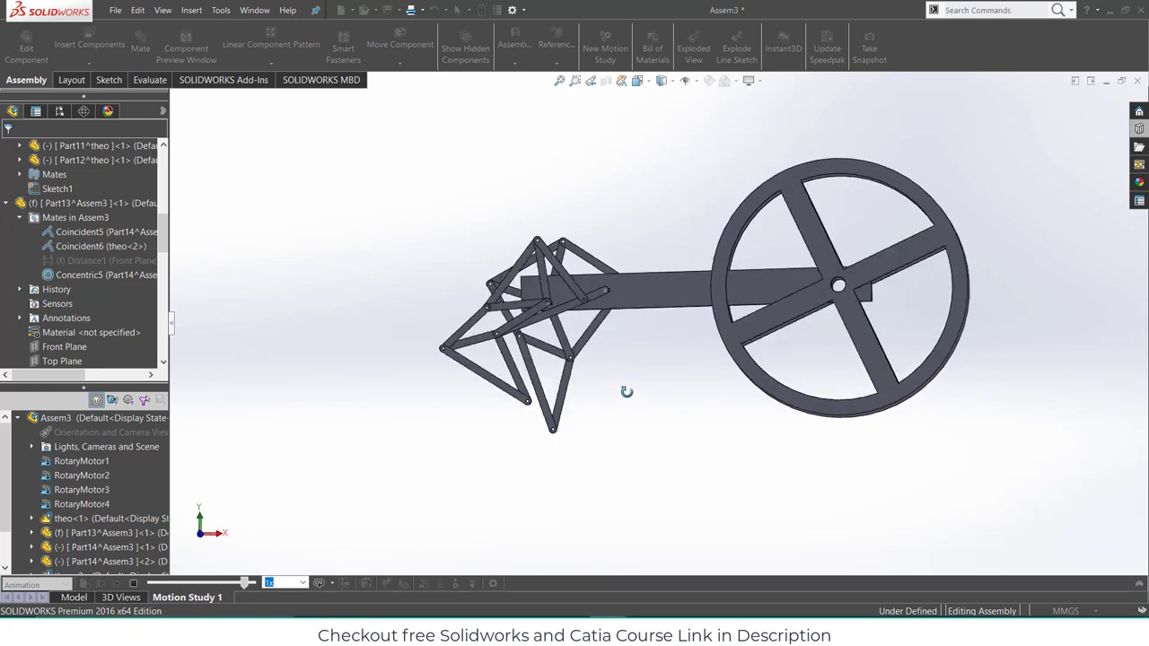